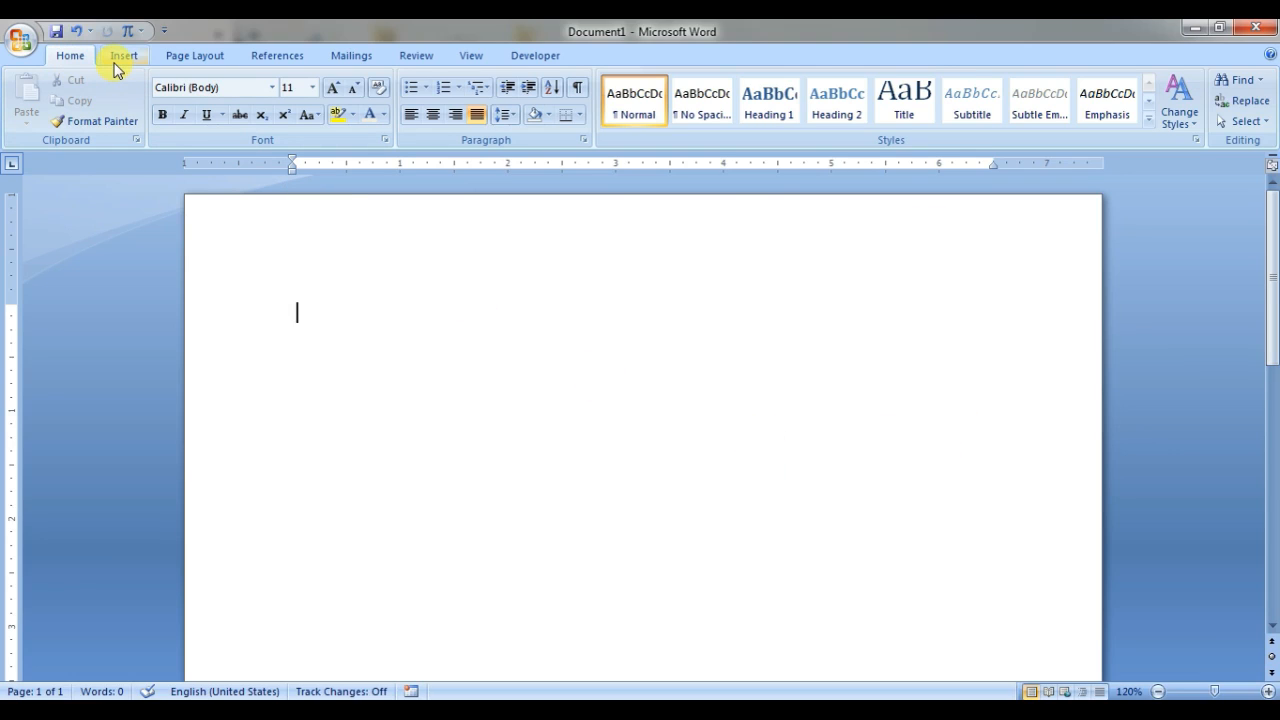
- Look through the Insert, Page Layout, References, Mailings, Review, View and Developer command groups, returning to the Home commands
{"action": "left_click", "coordinate": [124, 56]}
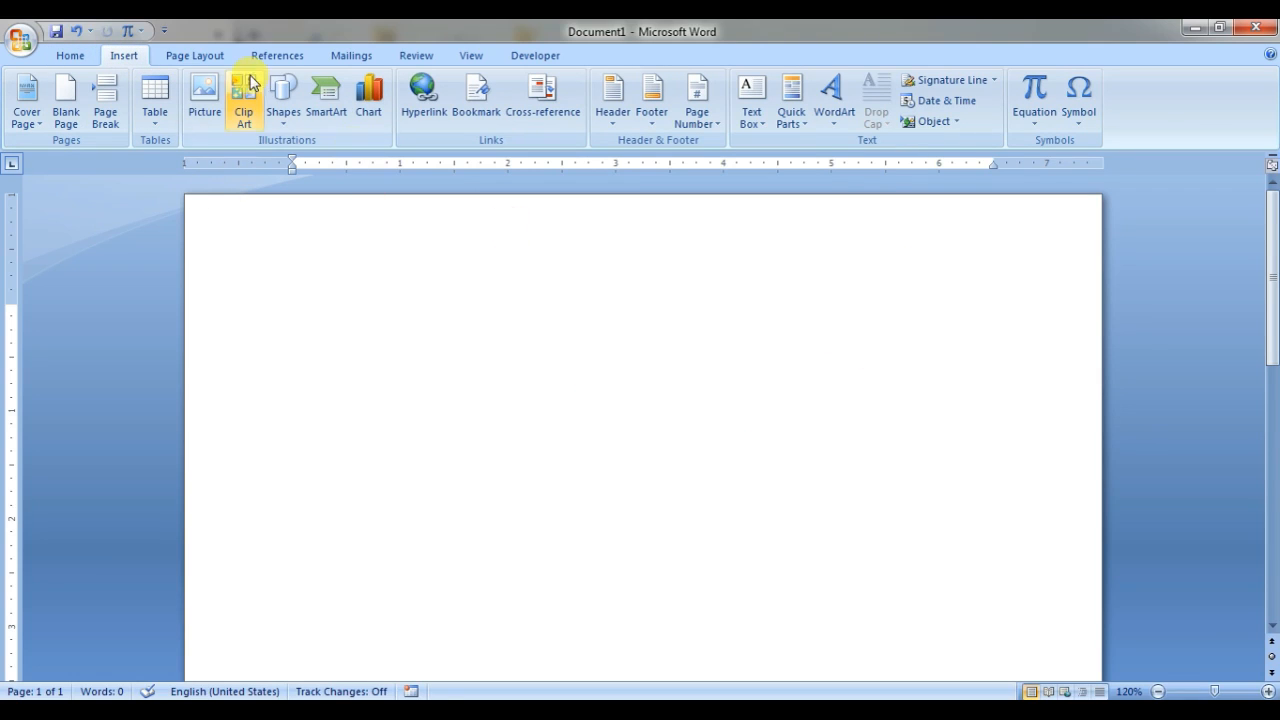
{"action": "left_click", "coordinate": [216, 57]}
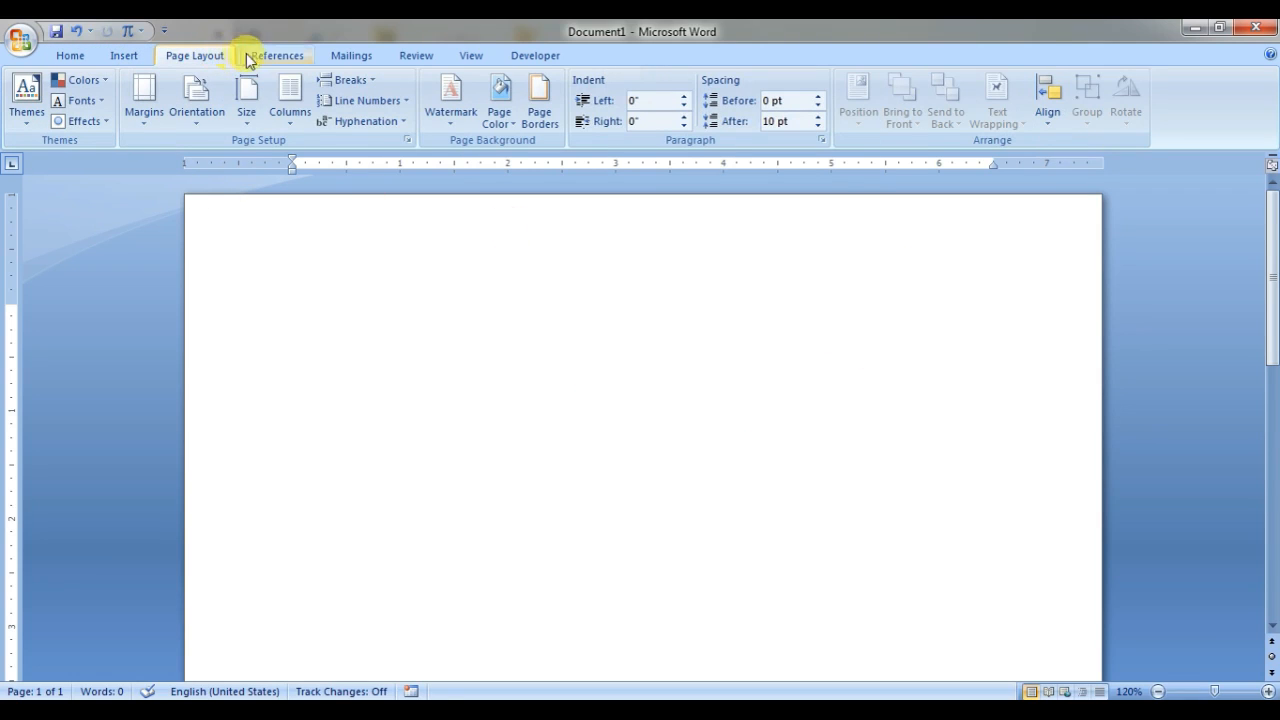
{"action": "left_click", "coordinate": [86, 55]}
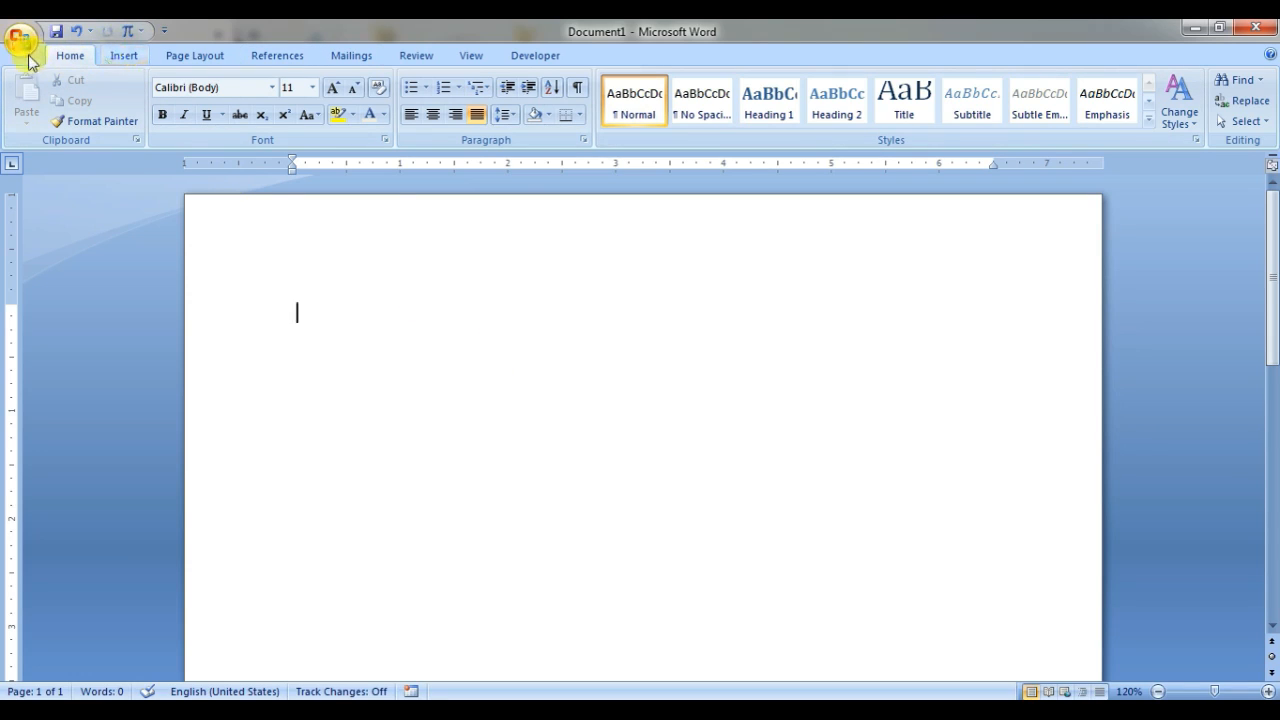
{"action": "left_click", "coordinate": [120, 56]}
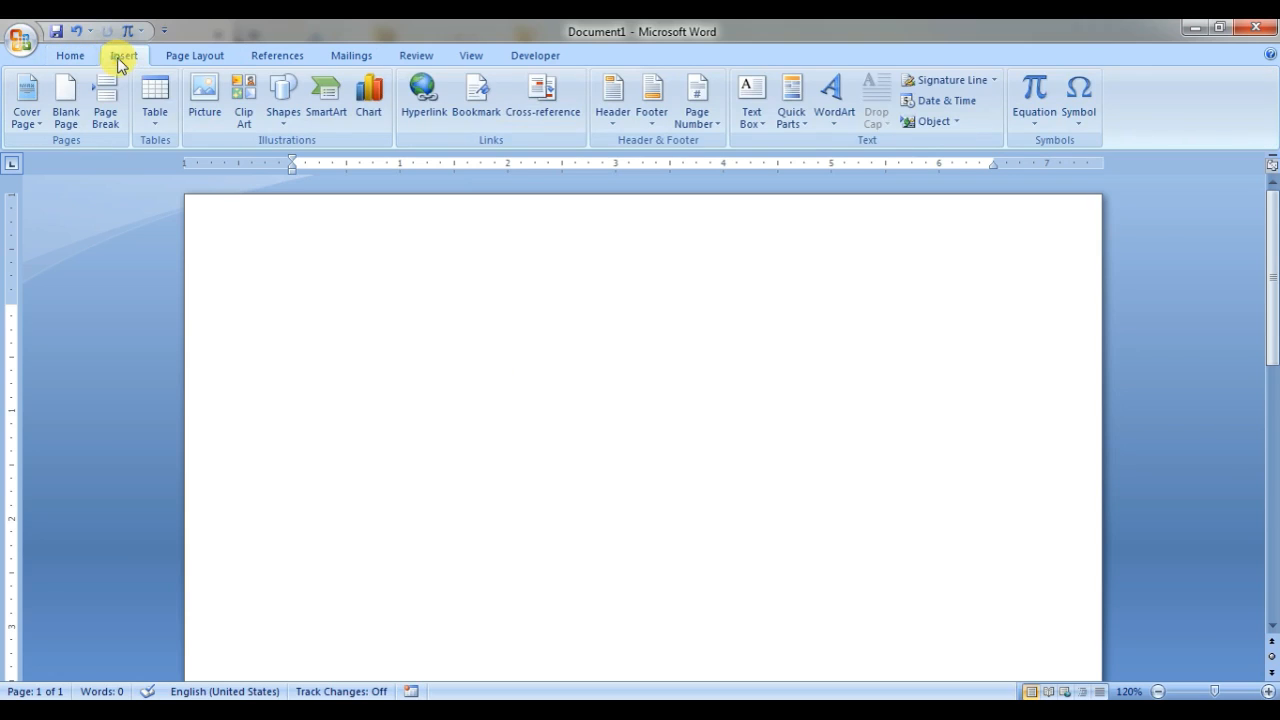
{"action": "left_click", "coordinate": [180, 60]}
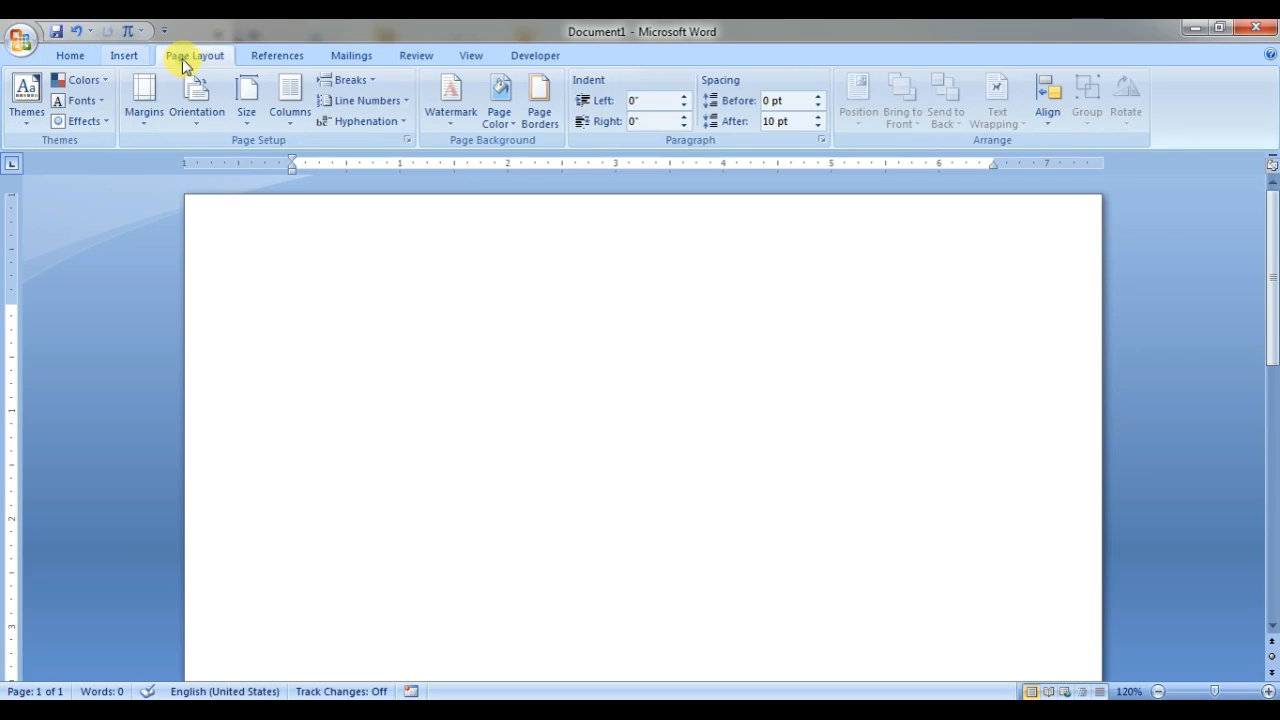
{"action": "left_click", "coordinate": [277, 60]}
{"action": "left_click", "coordinate": [345, 56]}
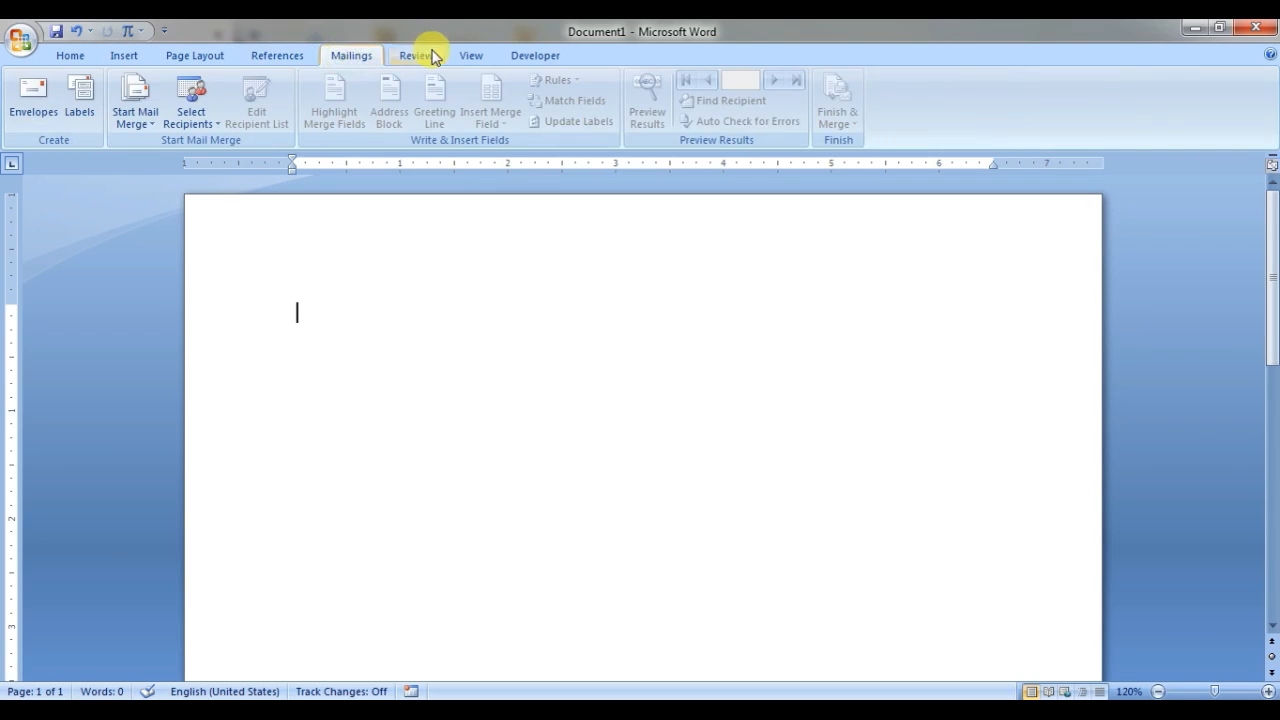
{"action": "left_click", "coordinate": [432, 57]}
{"action": "left_click", "coordinate": [468, 57]}
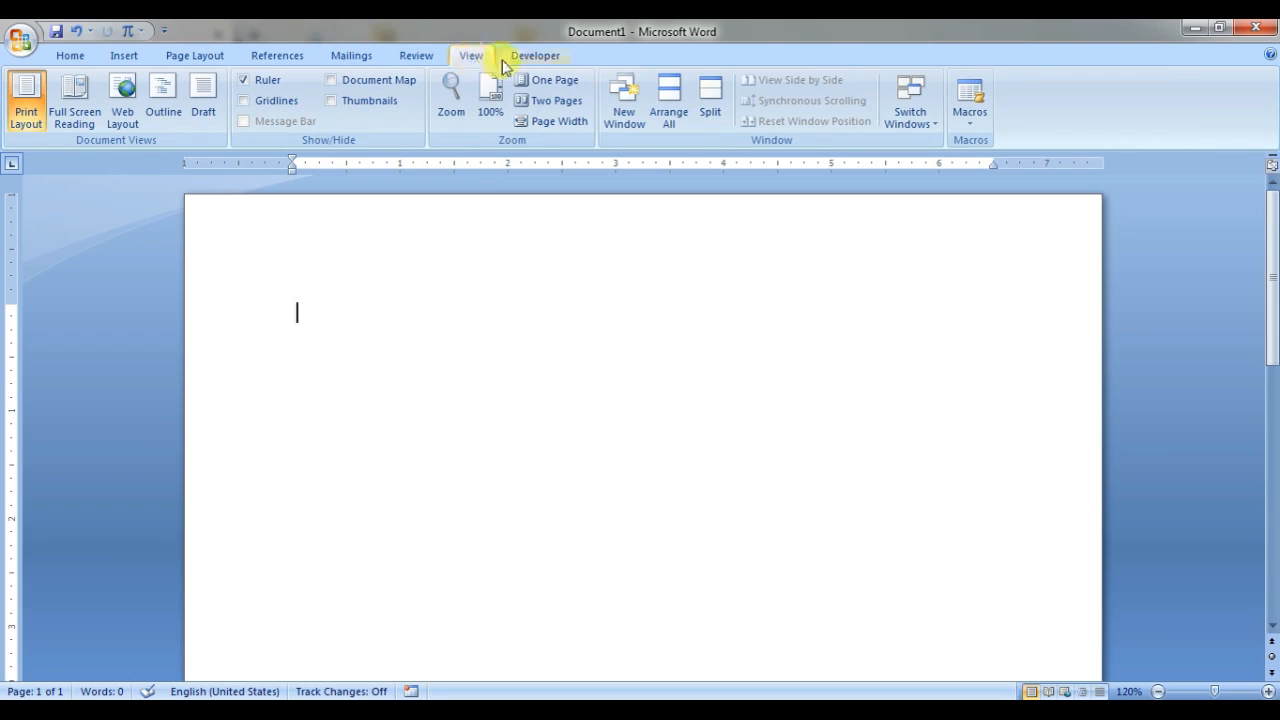
{"action": "left_click", "coordinate": [513, 60]}
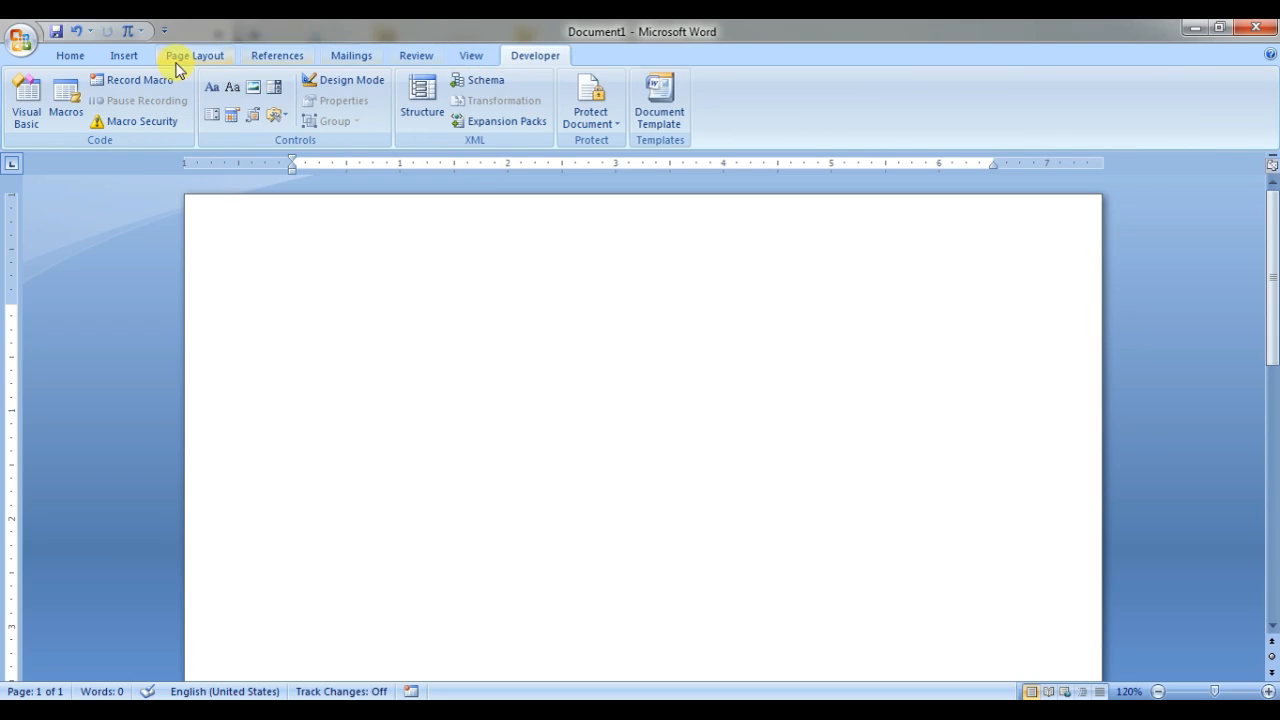
{"action": "left_click", "coordinate": [60, 62]}
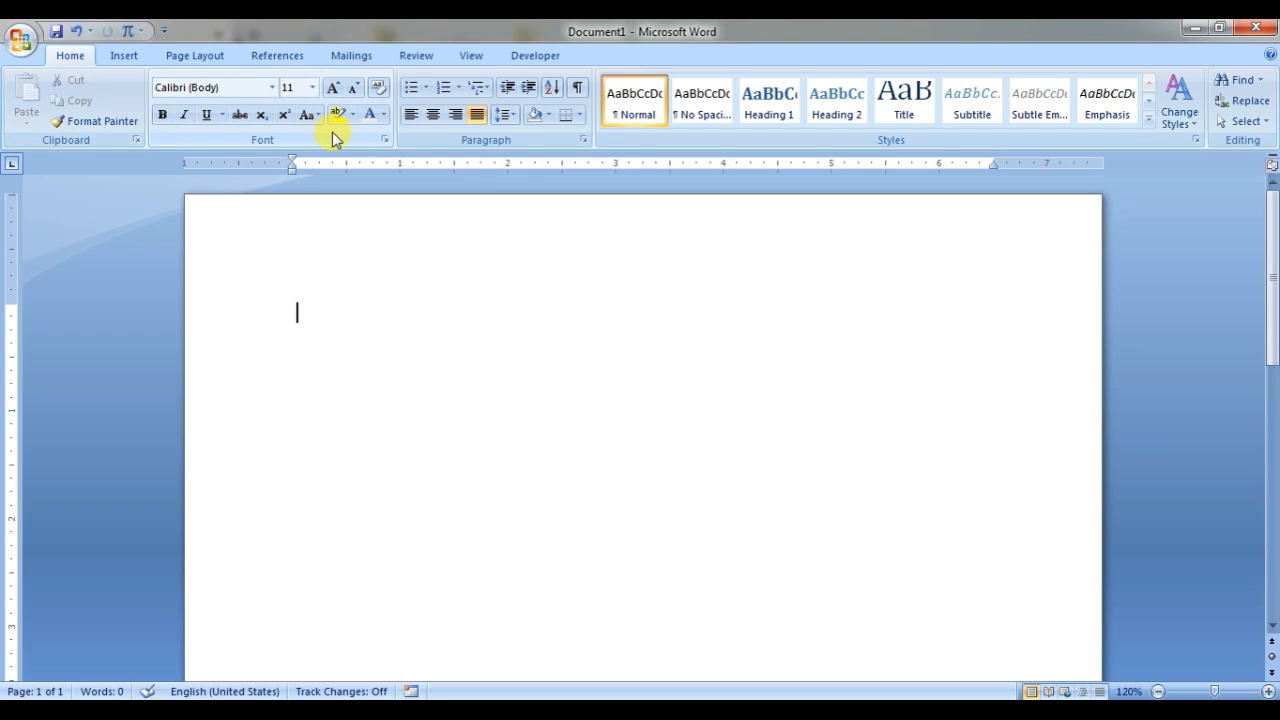
- Examine the choices offered for font, font size, line spacing, shading, borders, changing styles and selecting text
{"action": "left_click", "coordinate": [271, 88]}
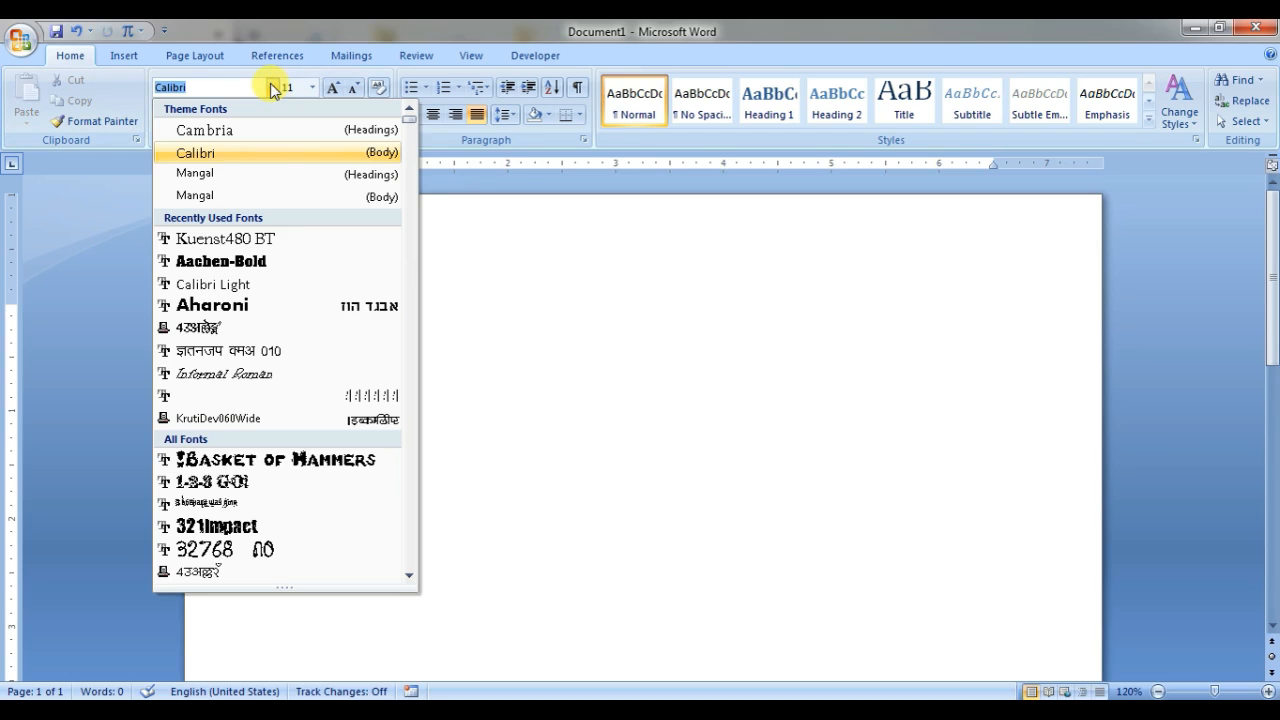
{"action": "left_click", "coordinate": [312, 88]}
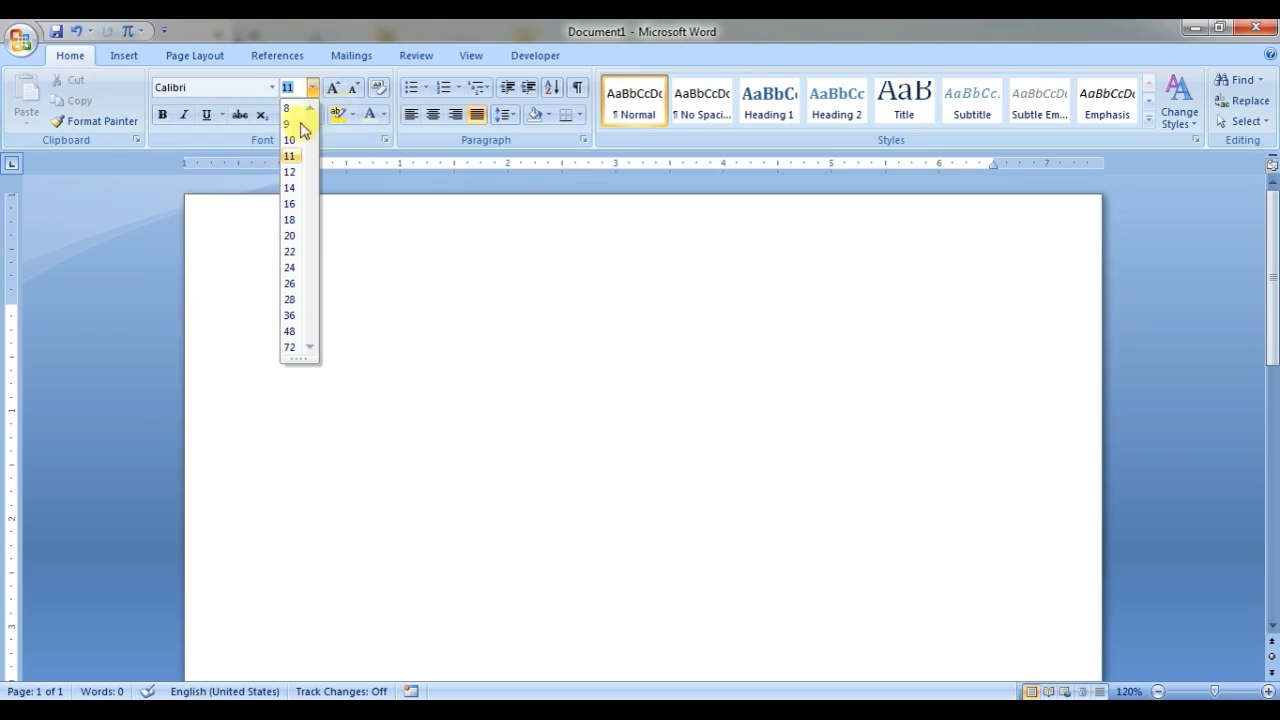
{"action": "left_click", "coordinate": [222, 142]}
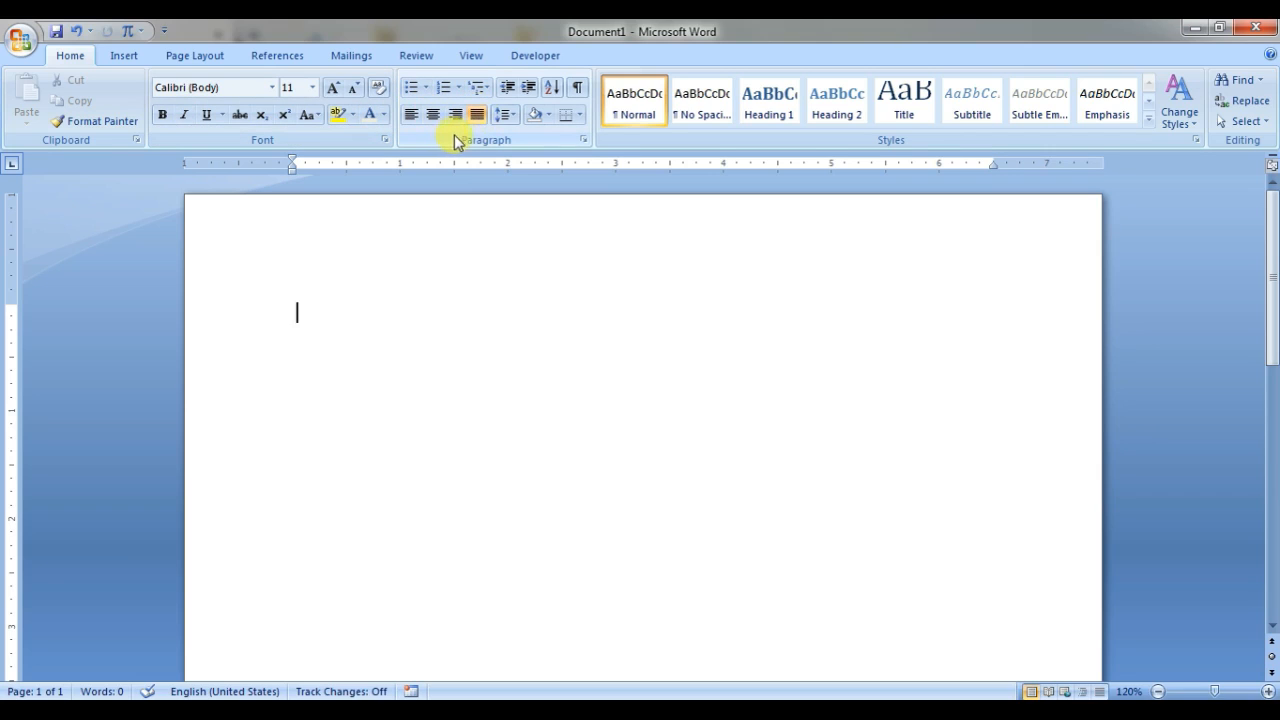
{"action": "left_click", "coordinate": [505, 116]}
{"action": "left_click", "coordinate": [507, 116]}
{"action": "left_click", "coordinate": [548, 115]}
{"action": "left_click", "coordinate": [581, 115]}
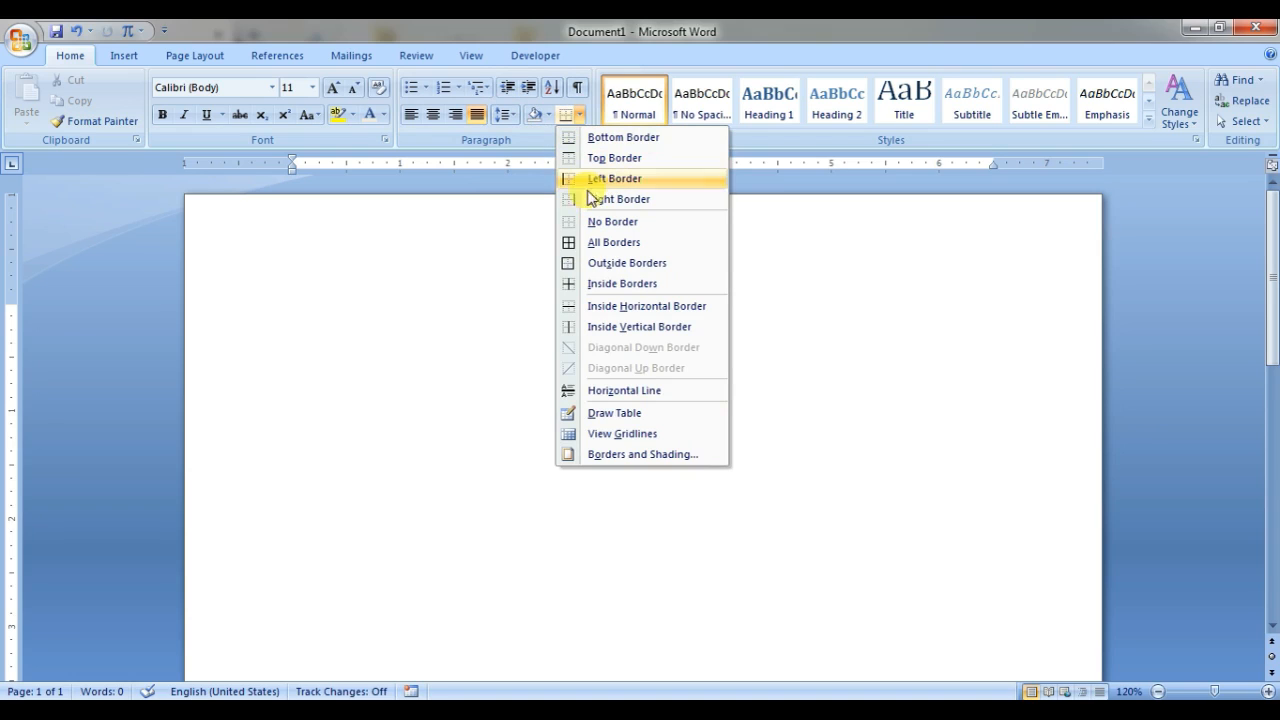
{"action": "left_click", "coordinate": [442, 139]}
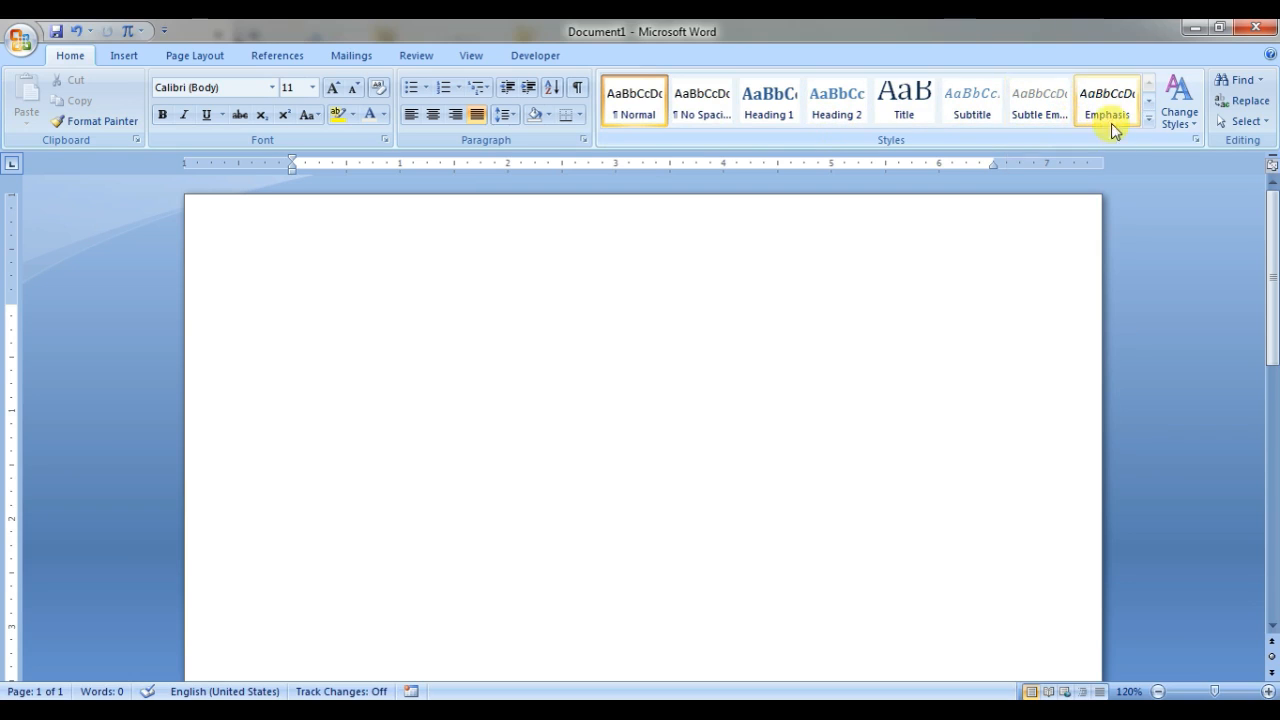
{"action": "left_click", "coordinate": [1186, 131]}
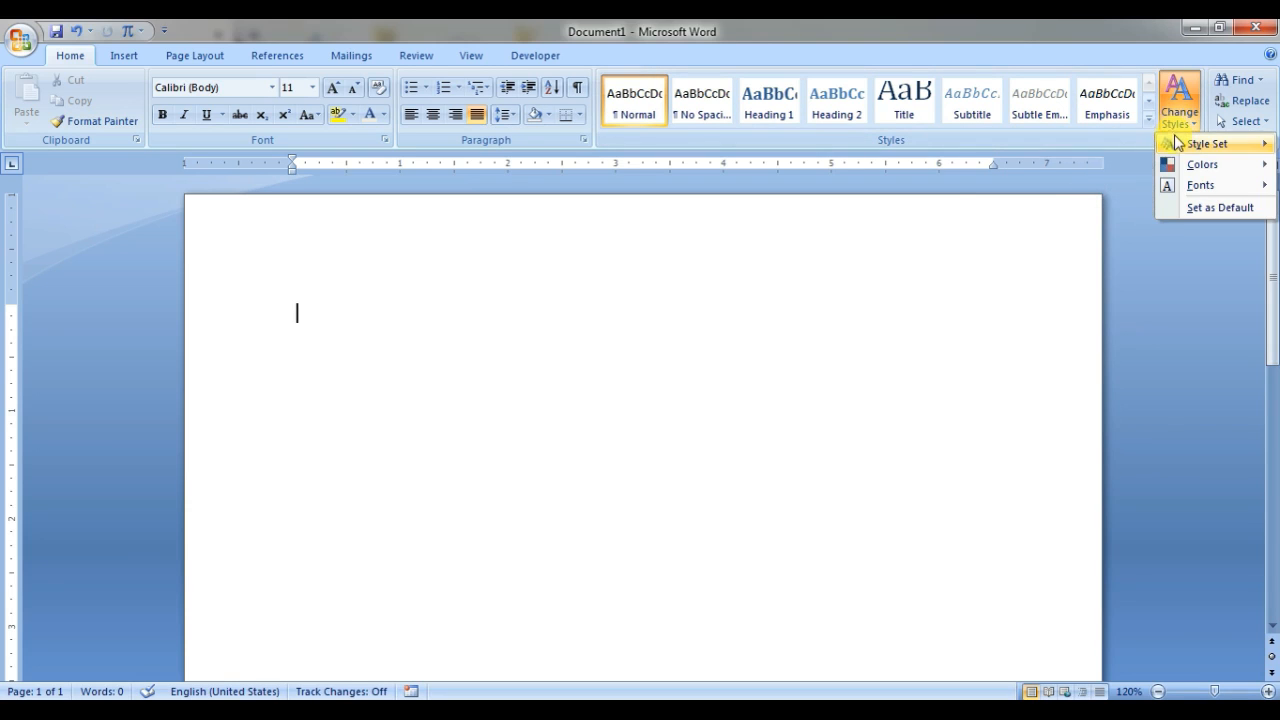
{"action": "mouse_move", "coordinate": [1155, 192]}
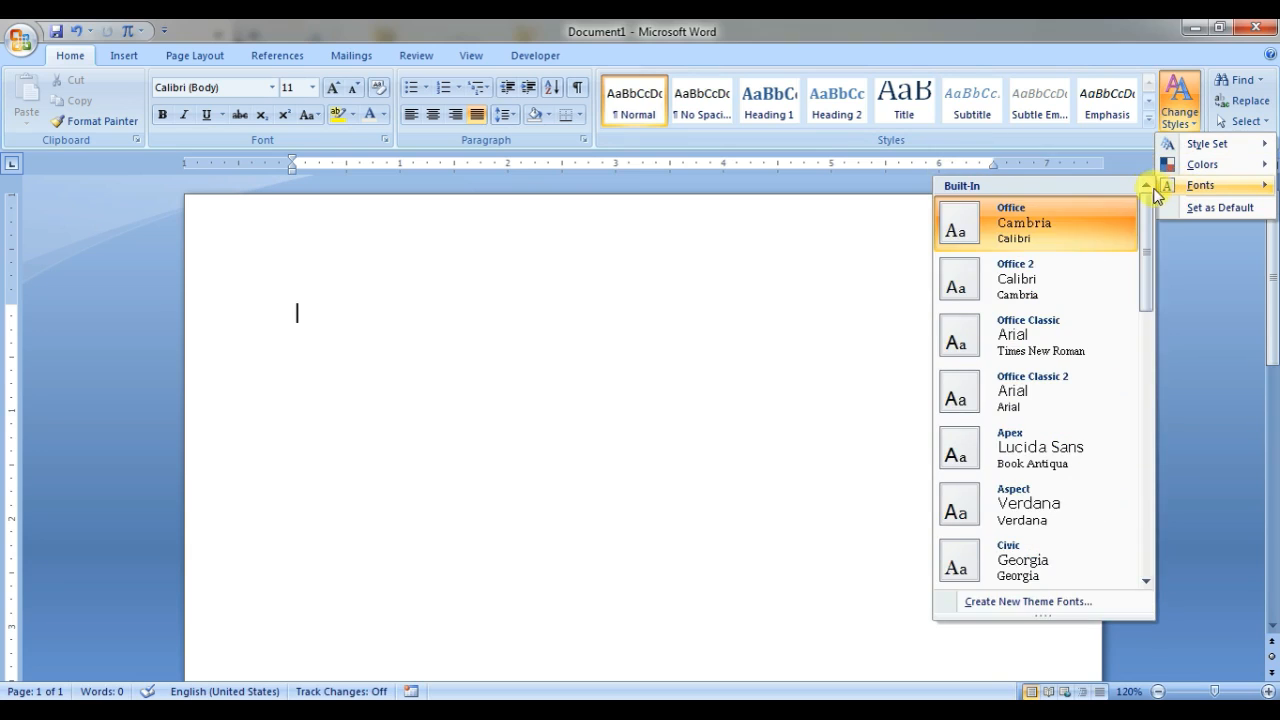
{"action": "left_click", "coordinate": [815, 195]}
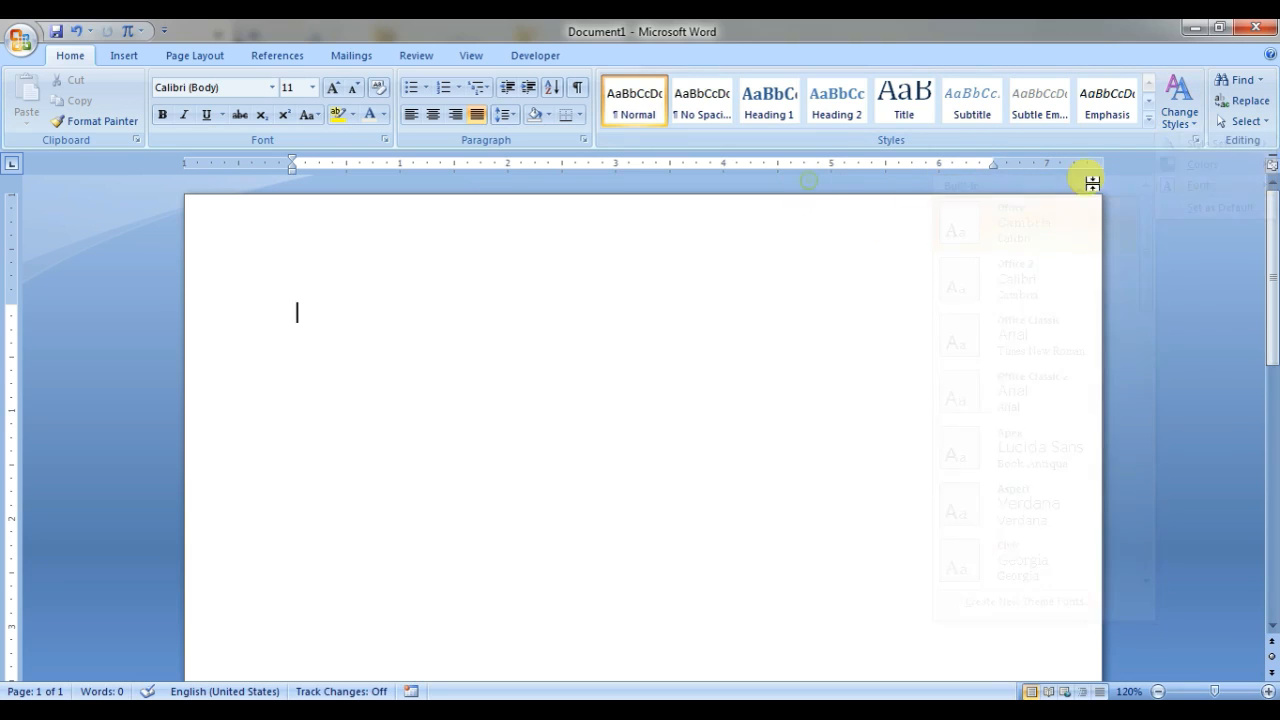
{"action": "left_click", "coordinate": [1245, 121]}
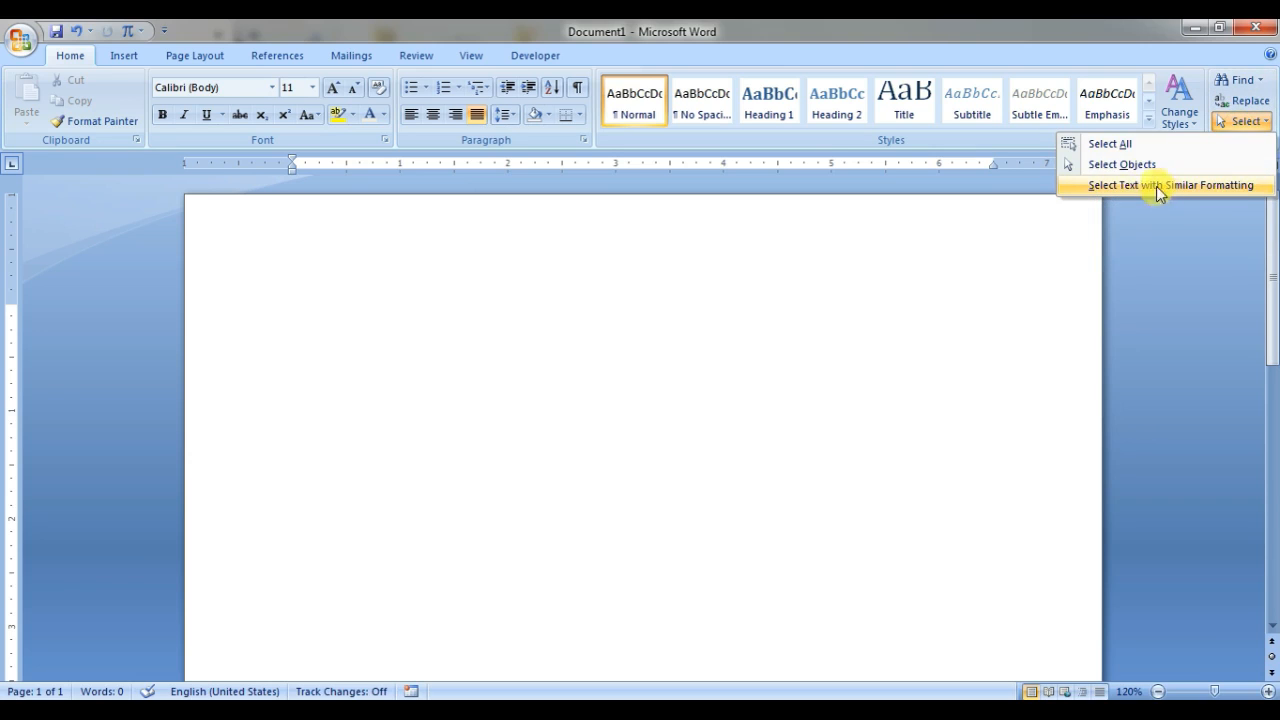
{"action": "left_click", "coordinate": [314, 309]}
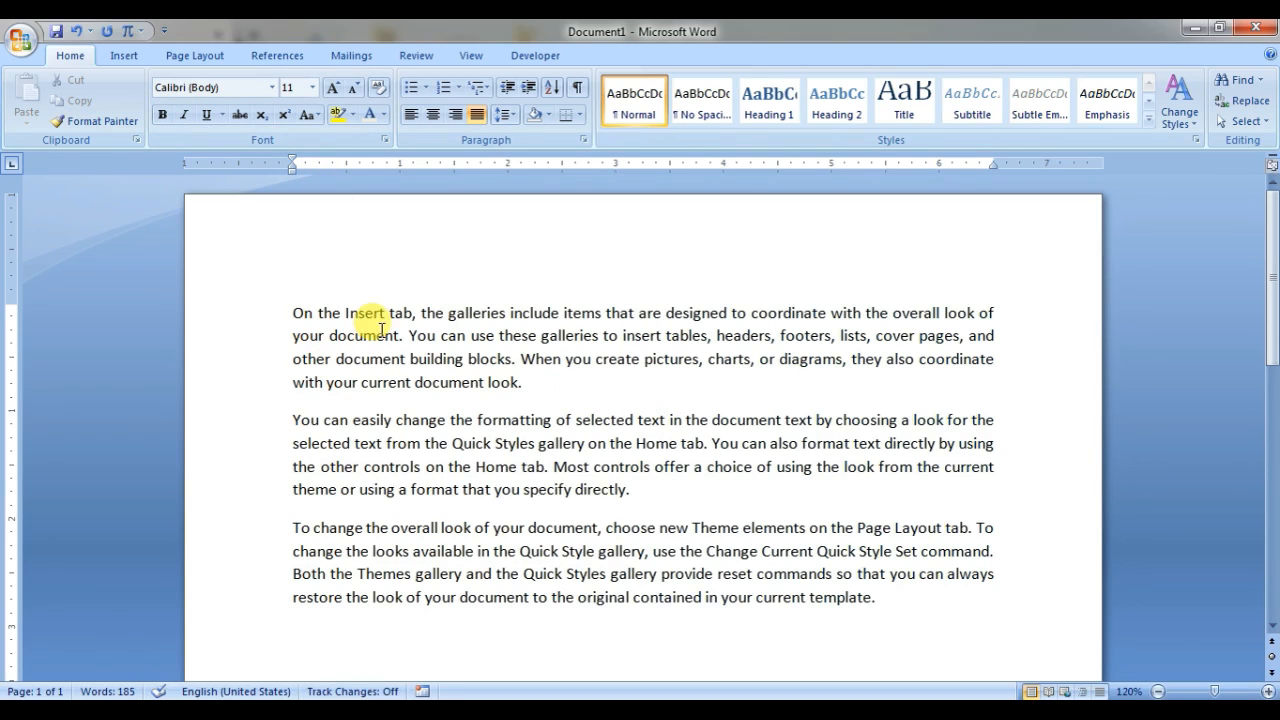
- Highlight the words "Insert tab" in the first sentence in red
{"action": "left_click", "coordinate": [378, 335]}
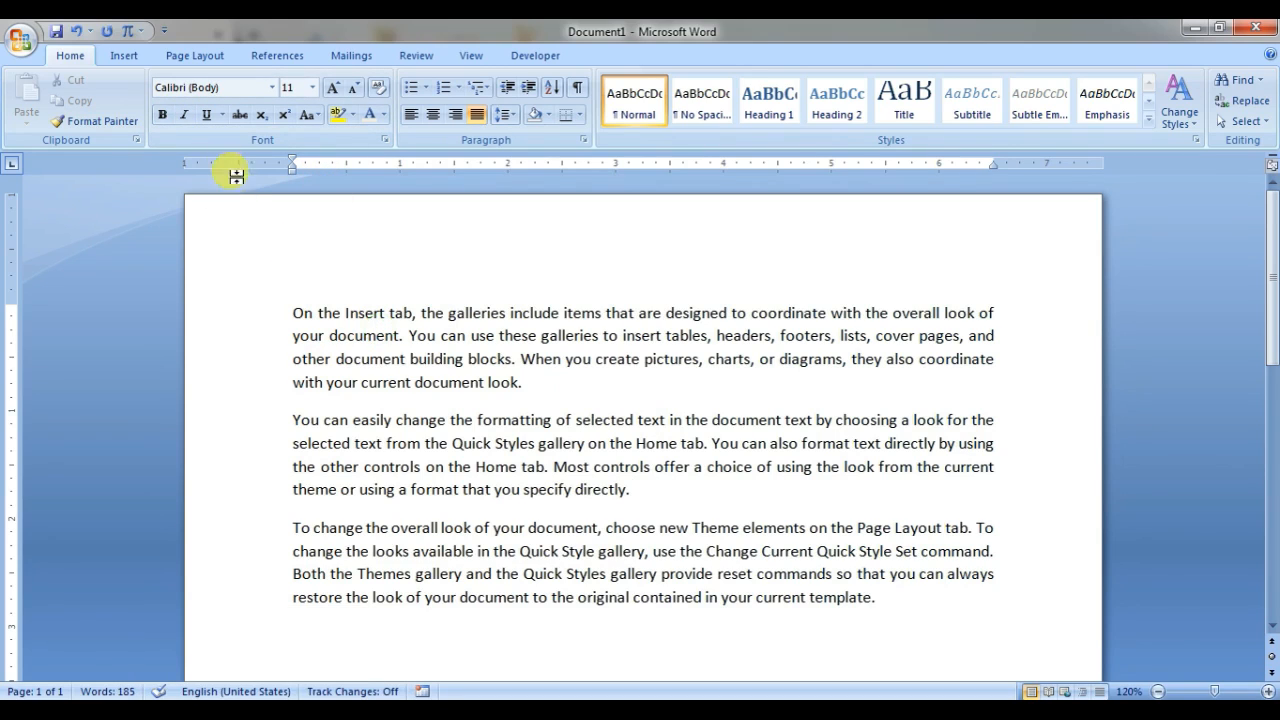
{"action": "left_click", "coordinate": [103, 121]}
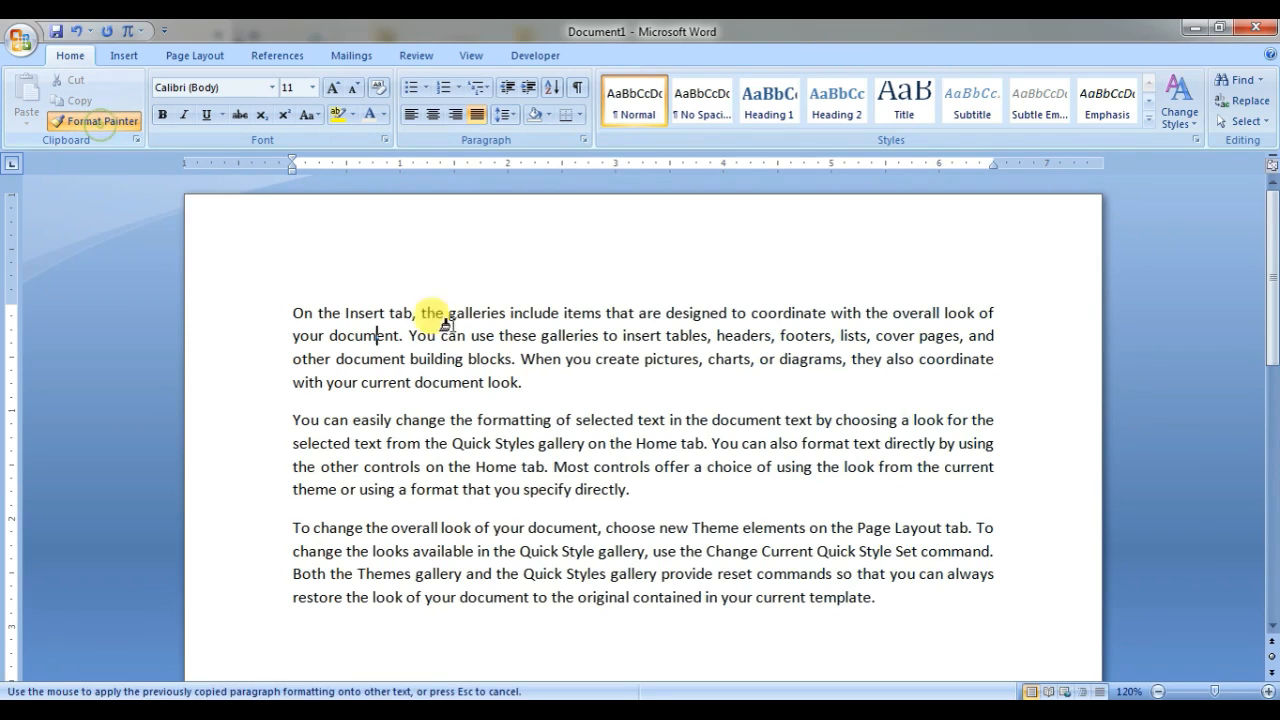
{"action": "left_click_drag", "start_coordinate": [345, 313], "coordinate": [412, 313]}
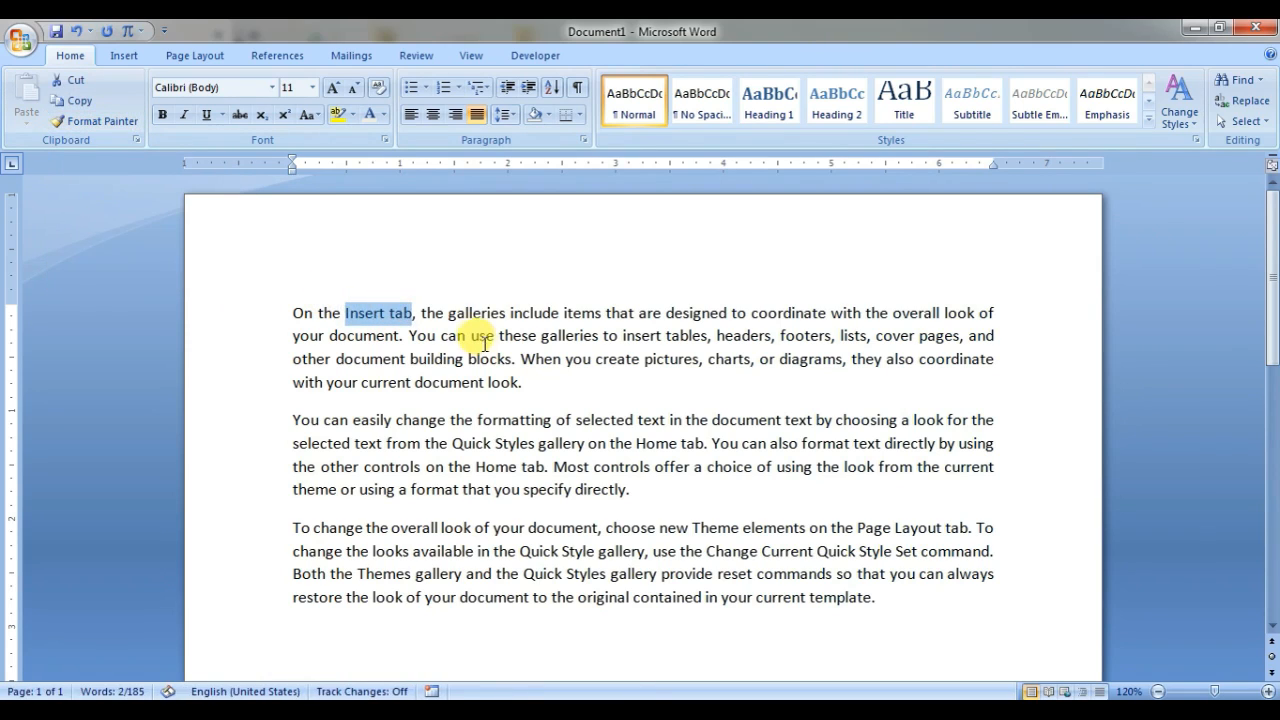
{"action": "left_click", "coordinate": [350, 117]}
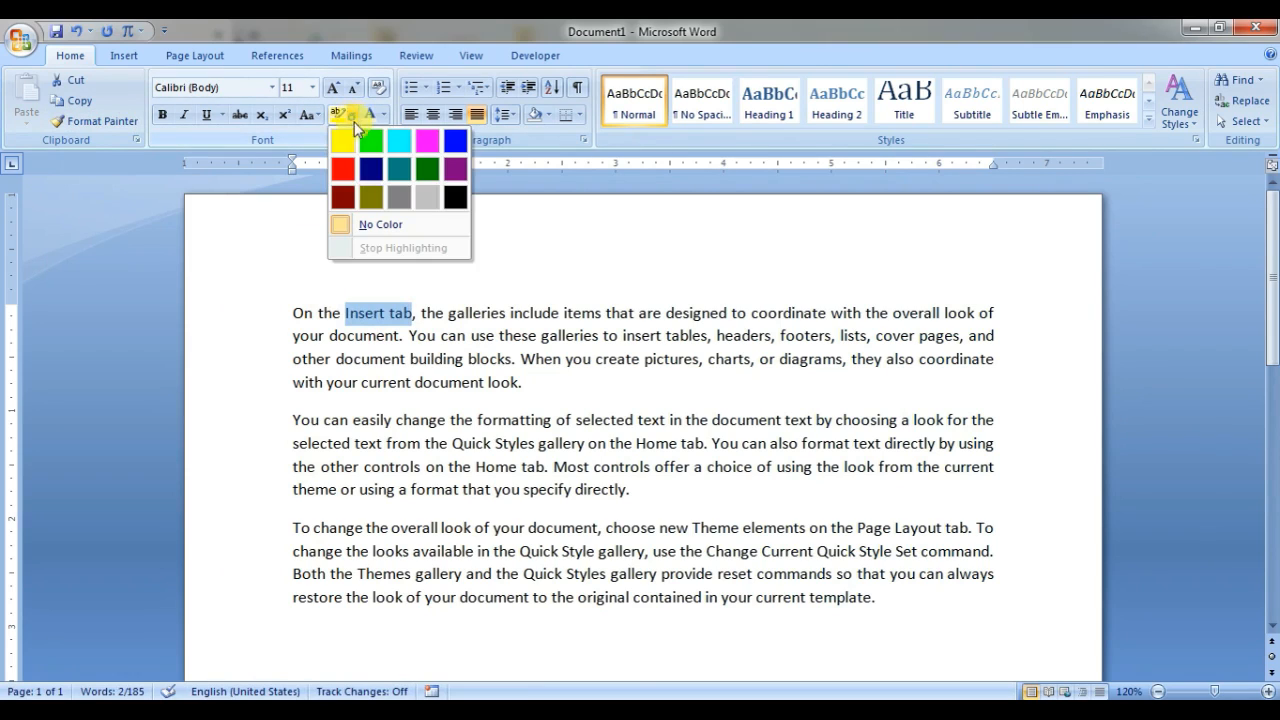
{"action": "left_click", "coordinate": [342, 165]}
{"action": "left_click", "coordinate": [362, 312]}
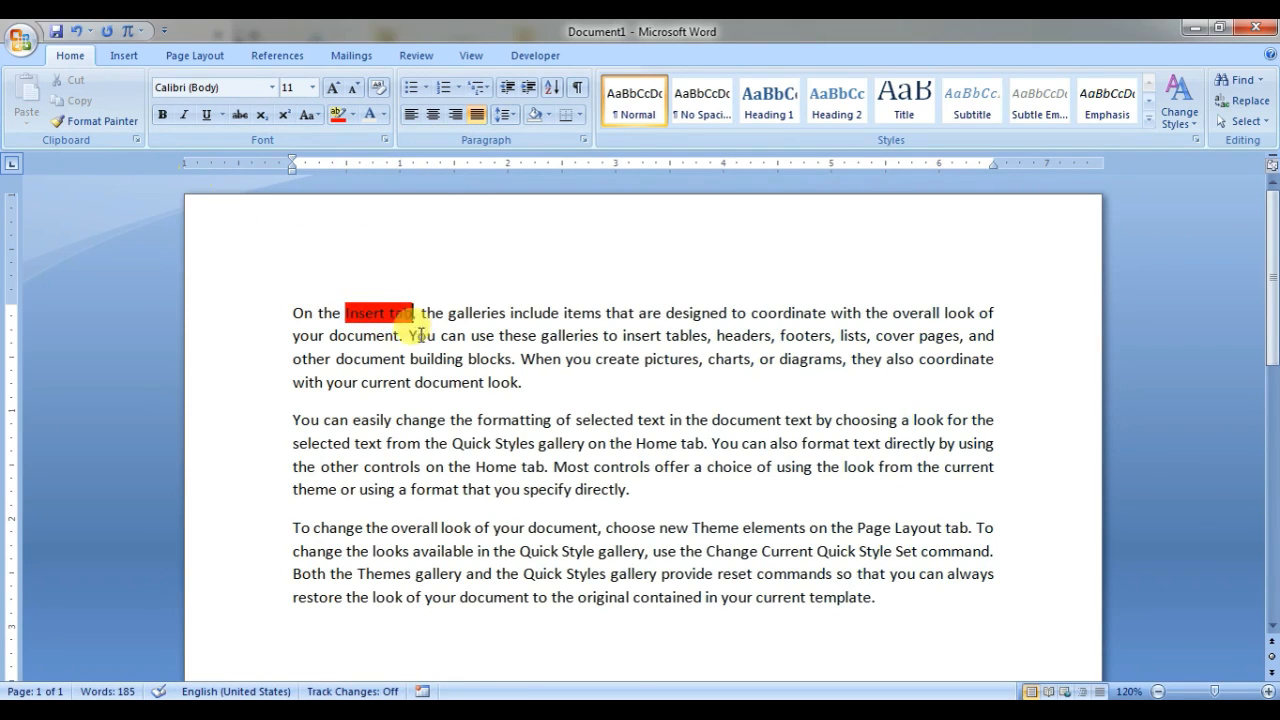
- Copy the formatting of "Insert tab" with Format Painter onto the word "document" in the first paragraph's last line
{"action": "scroll", "coordinate": [345, 312], "scroll_direction": "down", "scroll_amount": 1}
{"action": "left_click_drag", "start_coordinate": [345, 259], "coordinate": [412, 259]}
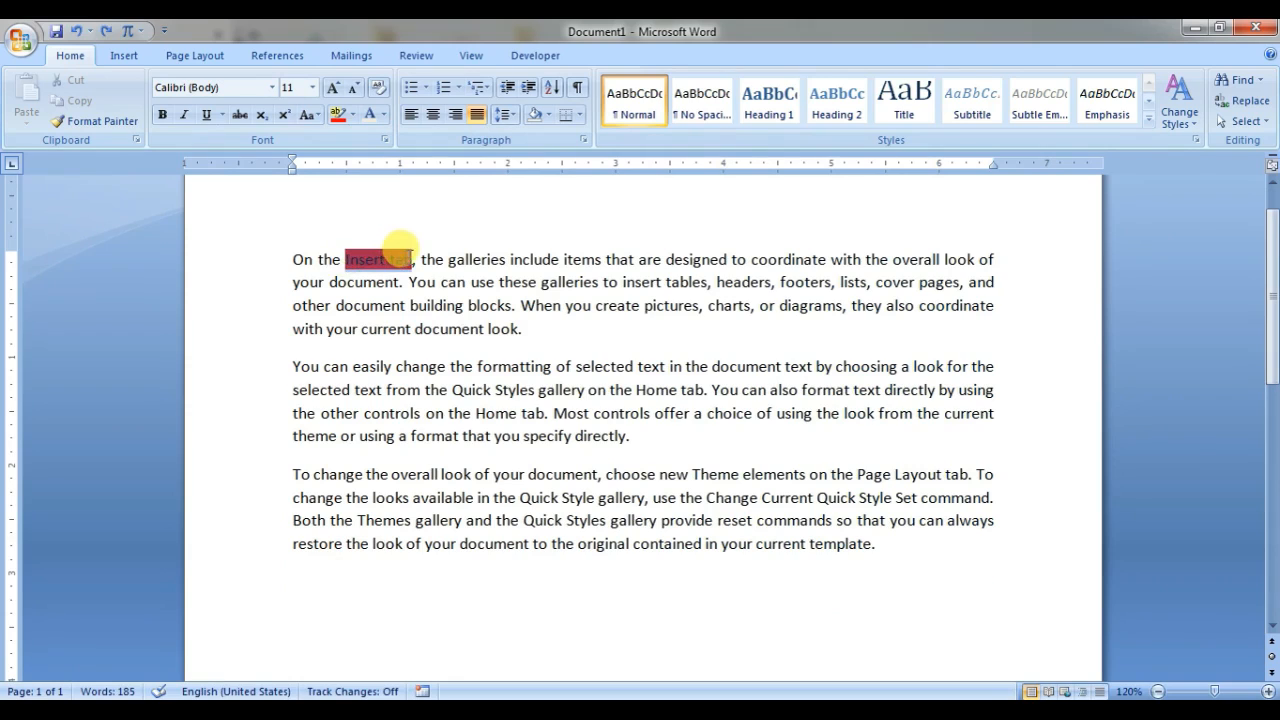
{"action": "left_click", "coordinate": [117, 125]}
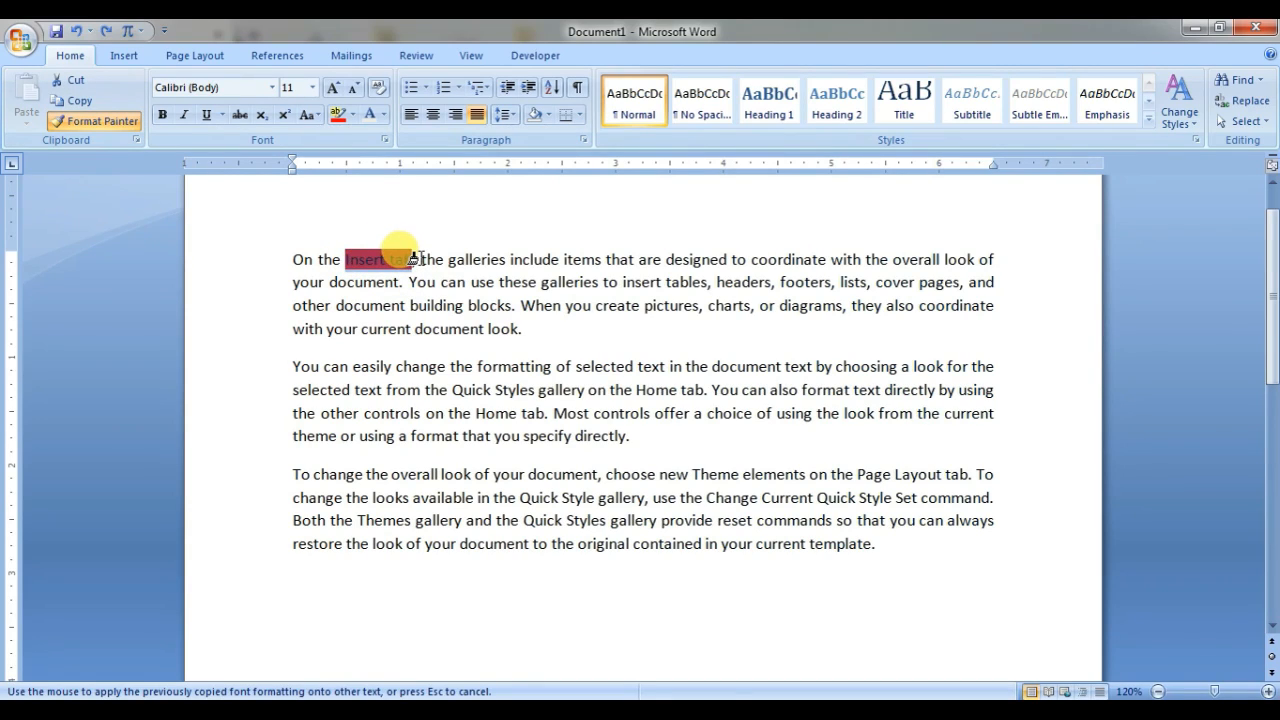
{"action": "left_click_drag", "start_coordinate": [421, 264], "coordinate": [422, 264]}
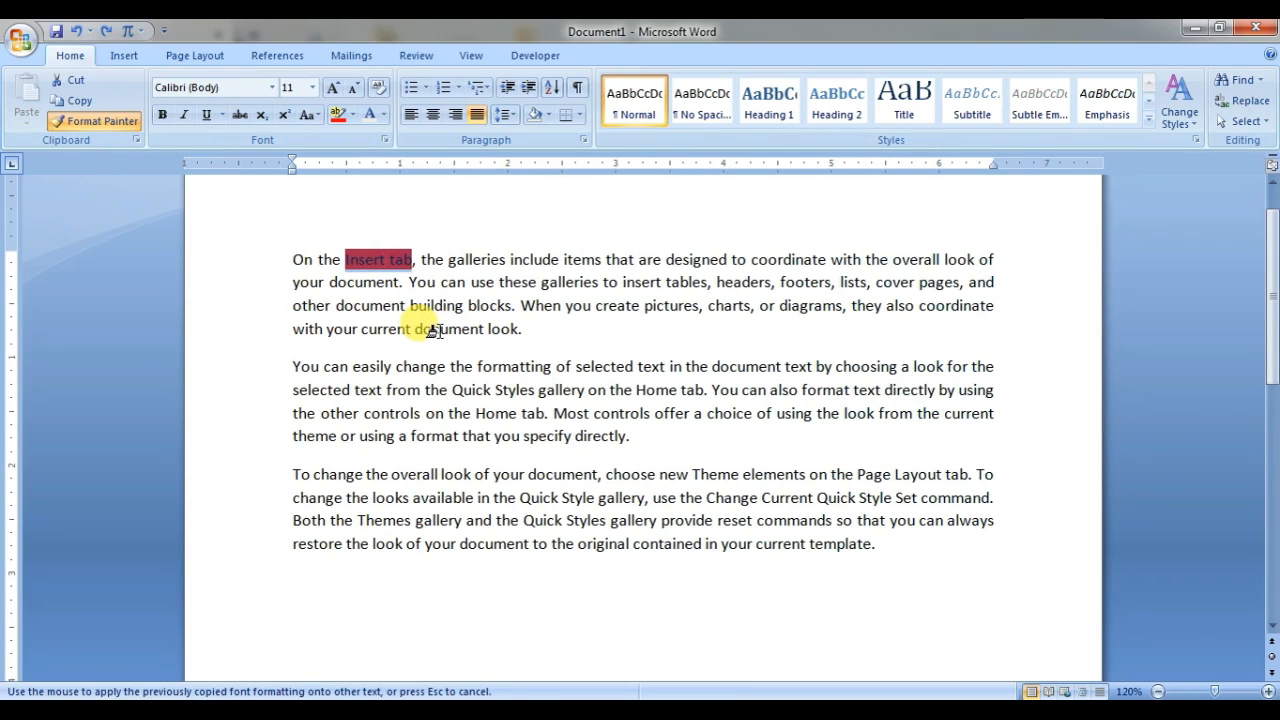
{"action": "left_click", "coordinate": [435, 331]}
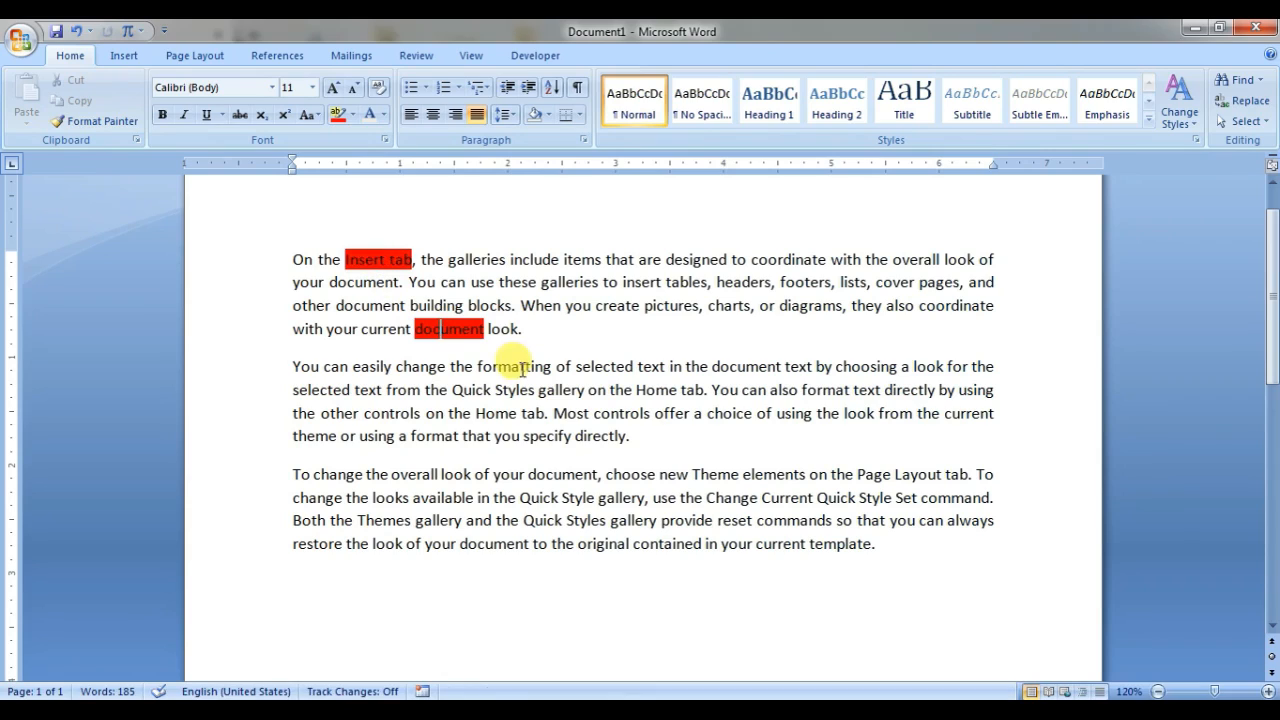
{"action": "left_click_drag", "start_coordinate": [345, 260], "coordinate": [405, 262]}
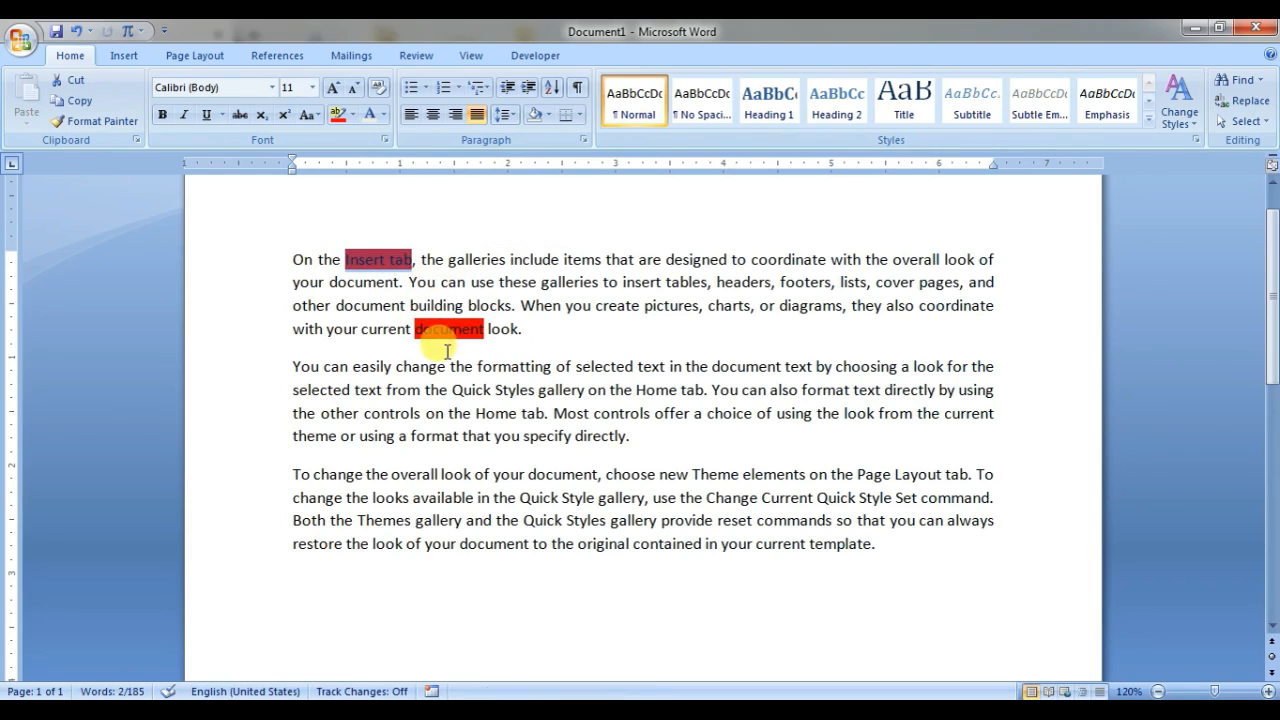
{"action": "left_click_drag", "start_coordinate": [414, 328], "coordinate": [484, 330]}
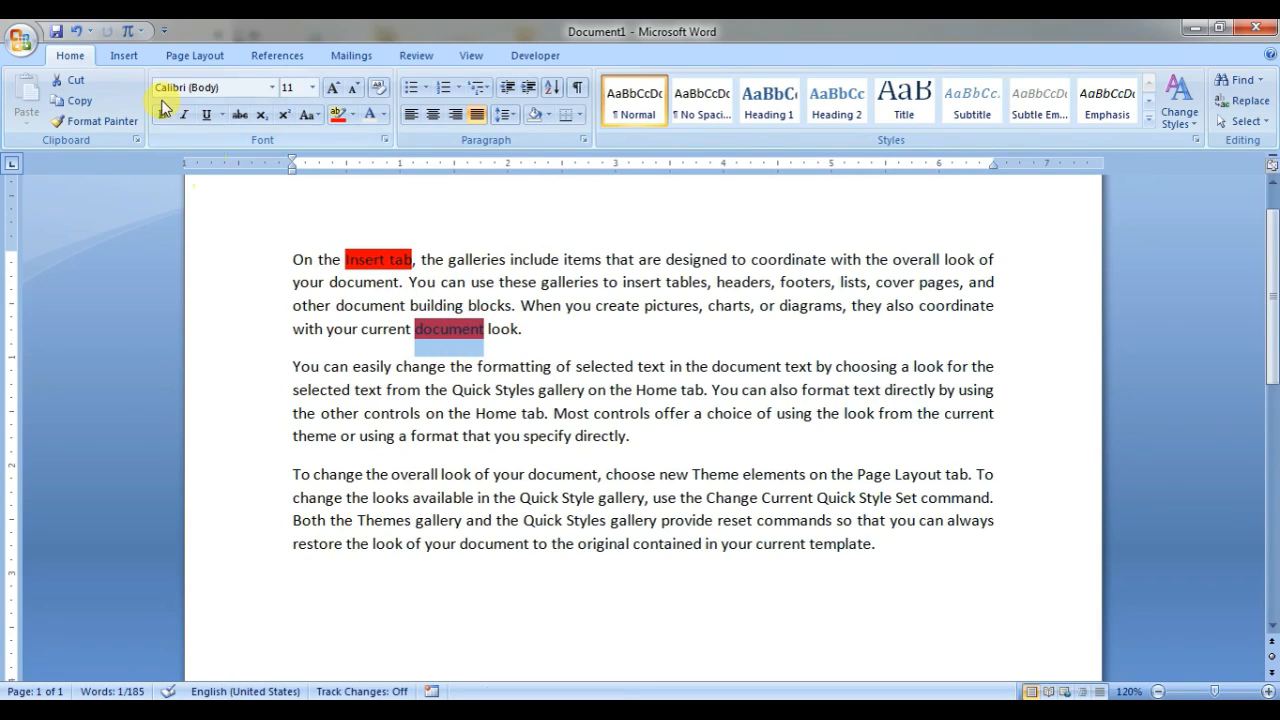
{"action": "left_click", "coordinate": [352, 116]}
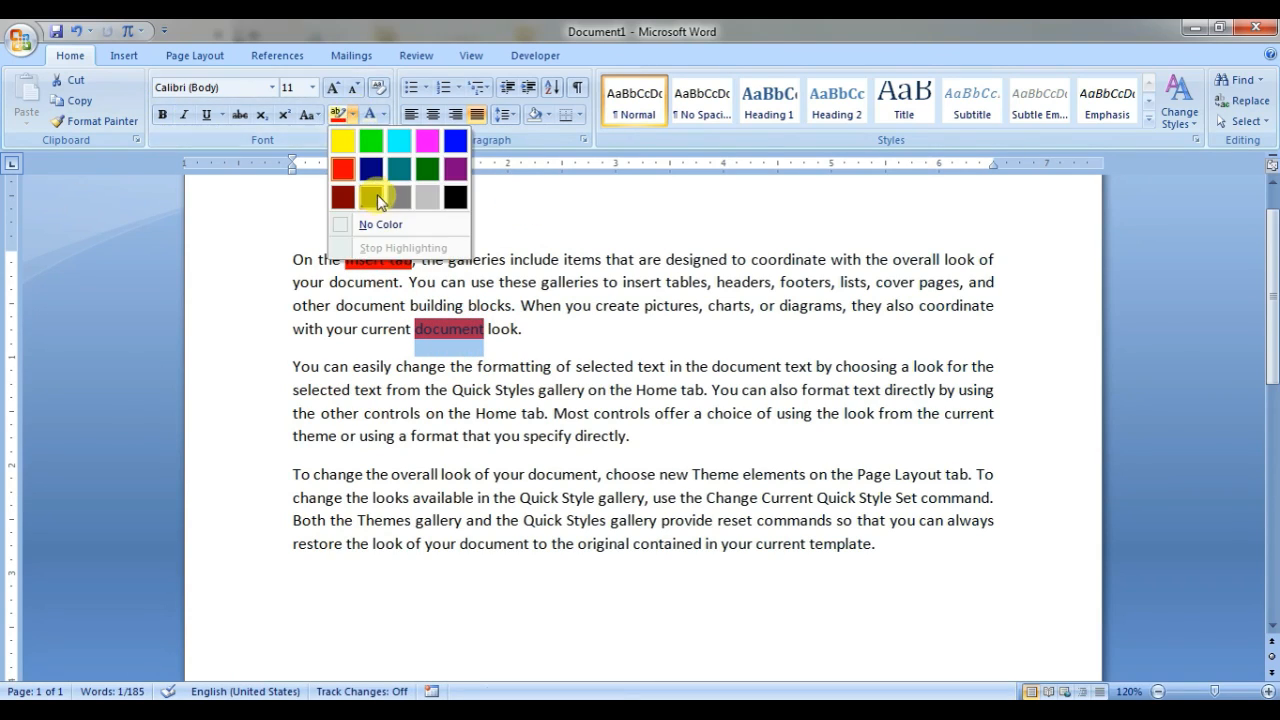
{"action": "left_click", "coordinate": [511, 355]}
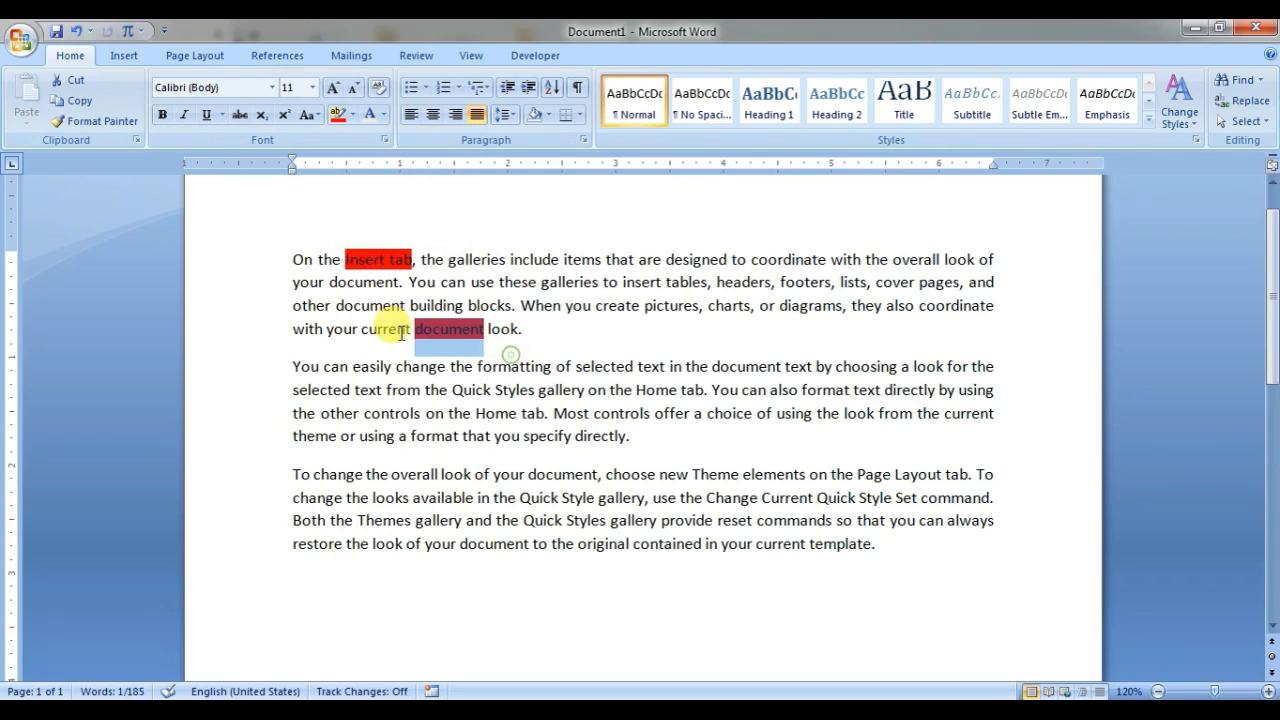
- Copy the formatting of "Insert tab" with Format Painter onto the word "create" in the first paragraph
{"action": "left_click_drag", "start_coordinate": [340, 260], "coordinate": [414, 260]}
{"action": "left_click", "coordinate": [379, 262]}
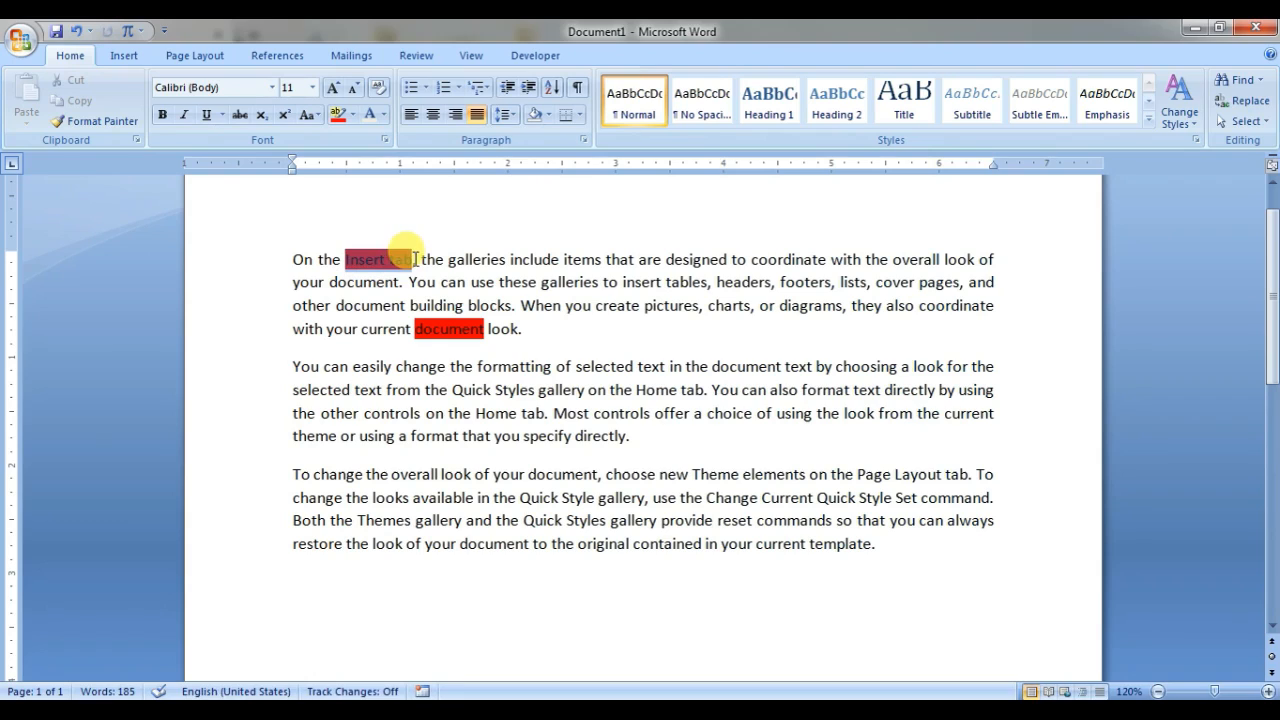
{"action": "left_click", "coordinate": [106, 122]}
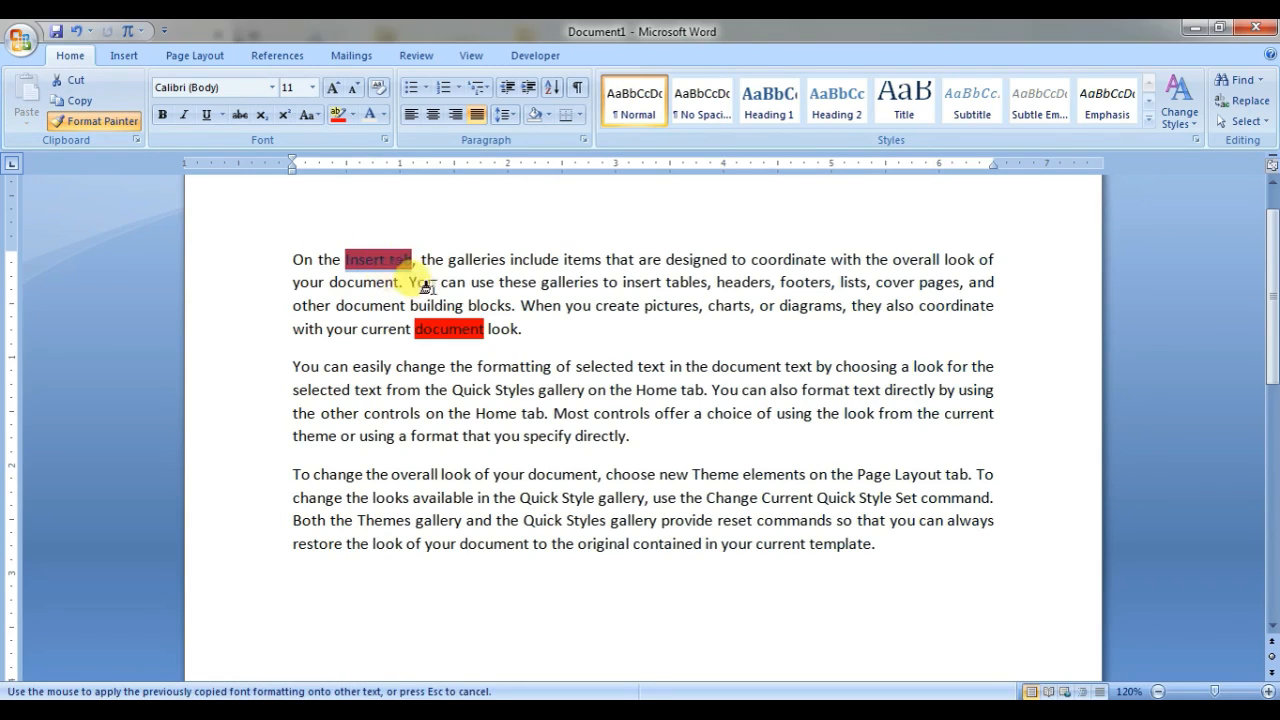
{"action": "left_click", "coordinate": [617, 305]}
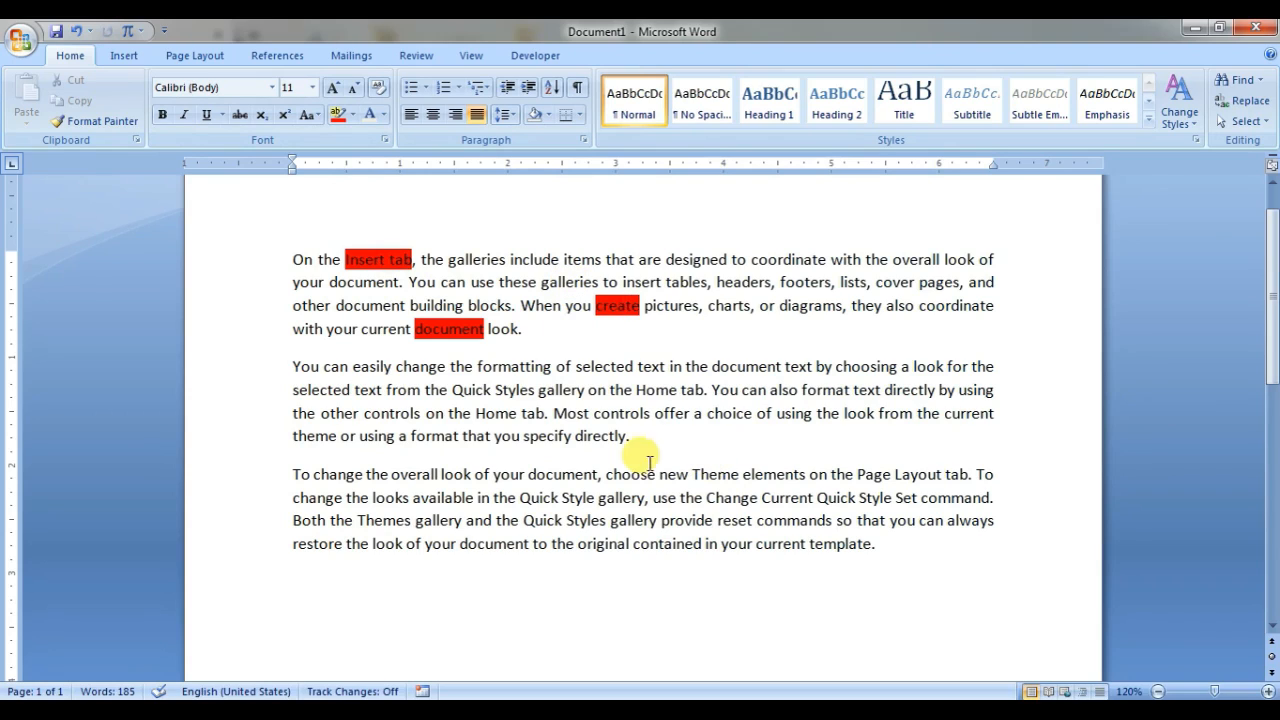
- Change the font of the entire first paragraph to Aachen BT
{"action": "left_click", "coordinate": [270, 88]}
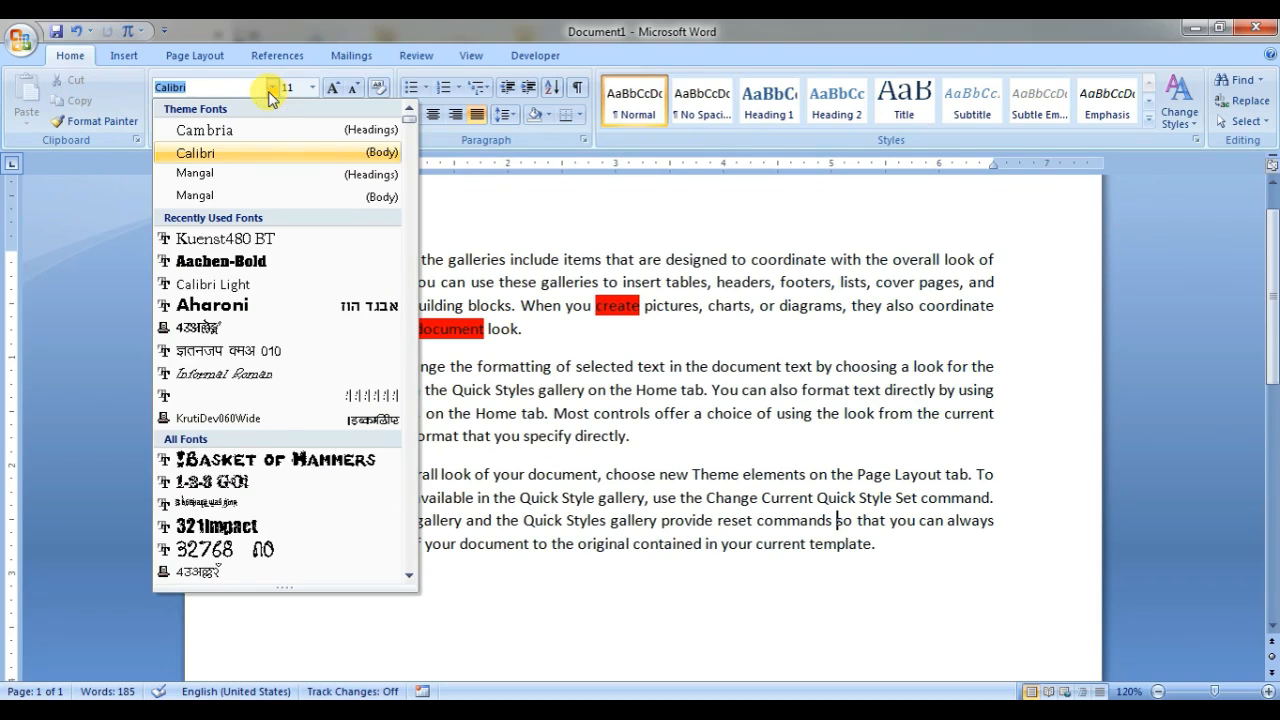
{"action": "left_click", "coordinate": [723, 295]}
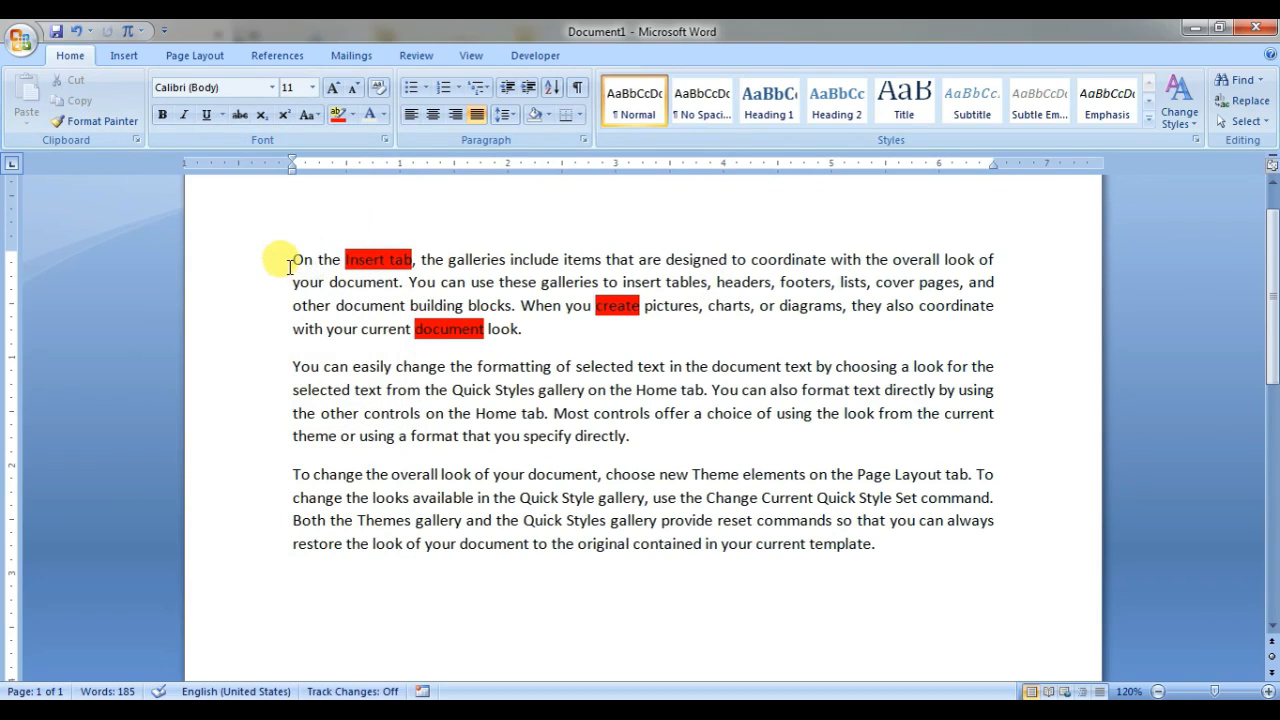
{"action": "left_click_drag", "start_coordinate": [290, 264], "coordinate": [541, 330]}
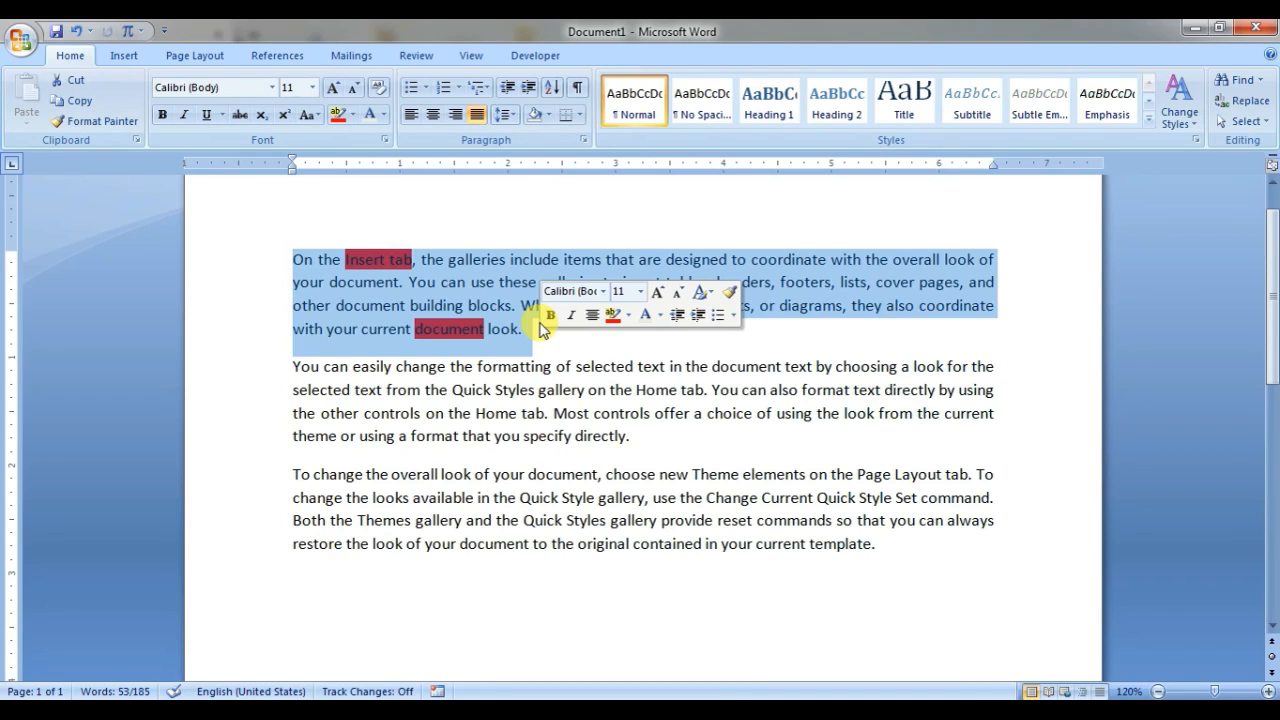
{"action": "left_click", "coordinate": [508, 328]}
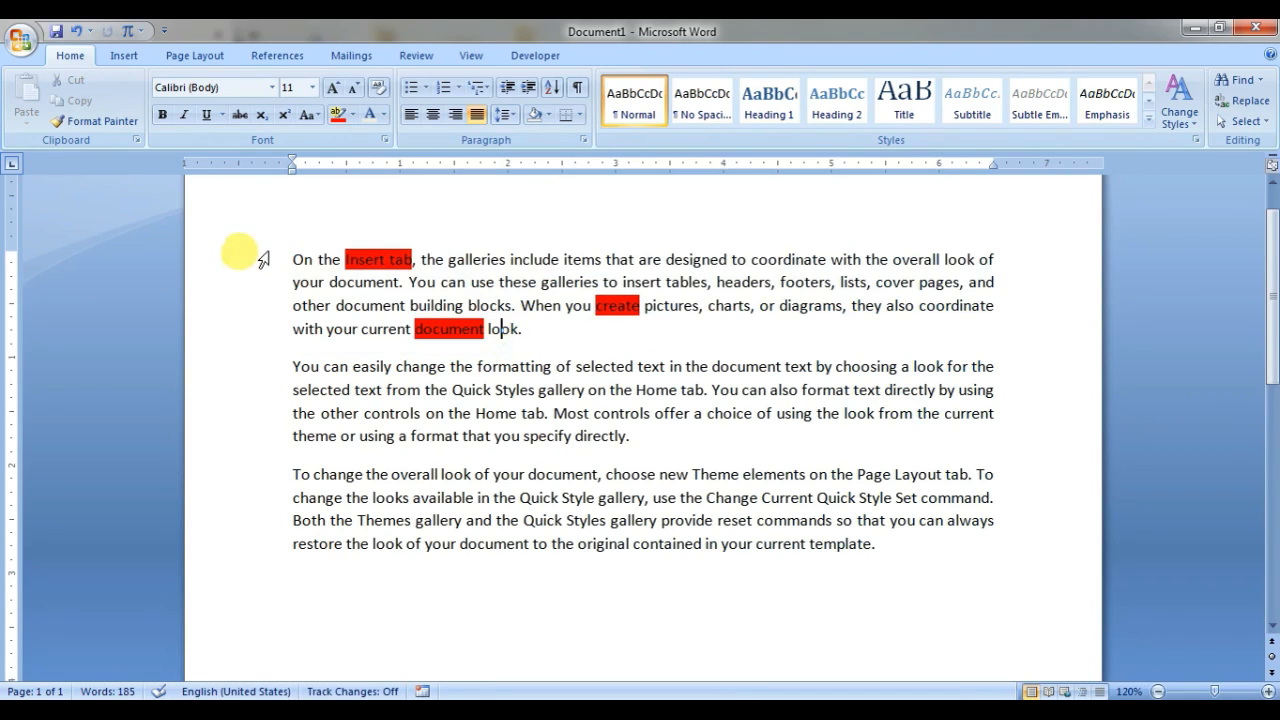
{"action": "left_click_drag", "start_coordinate": [292, 259], "coordinate": [530, 332]}
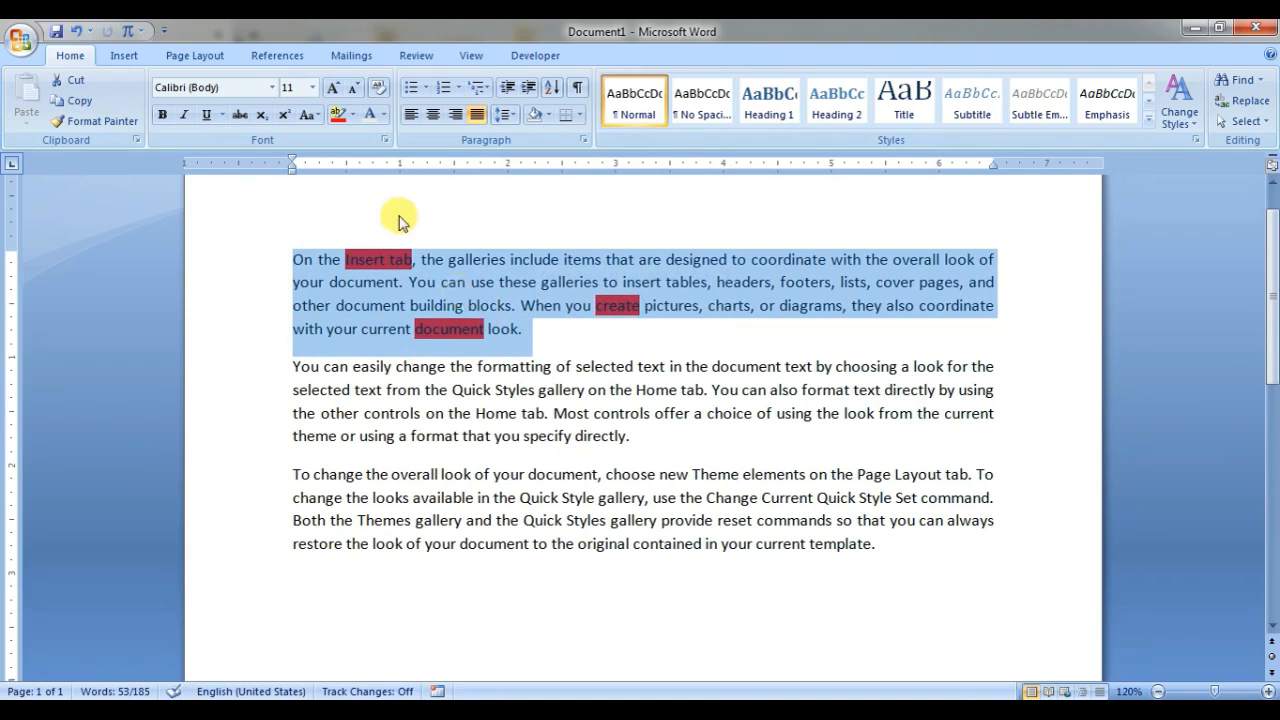
{"action": "left_click", "coordinate": [272, 88]}
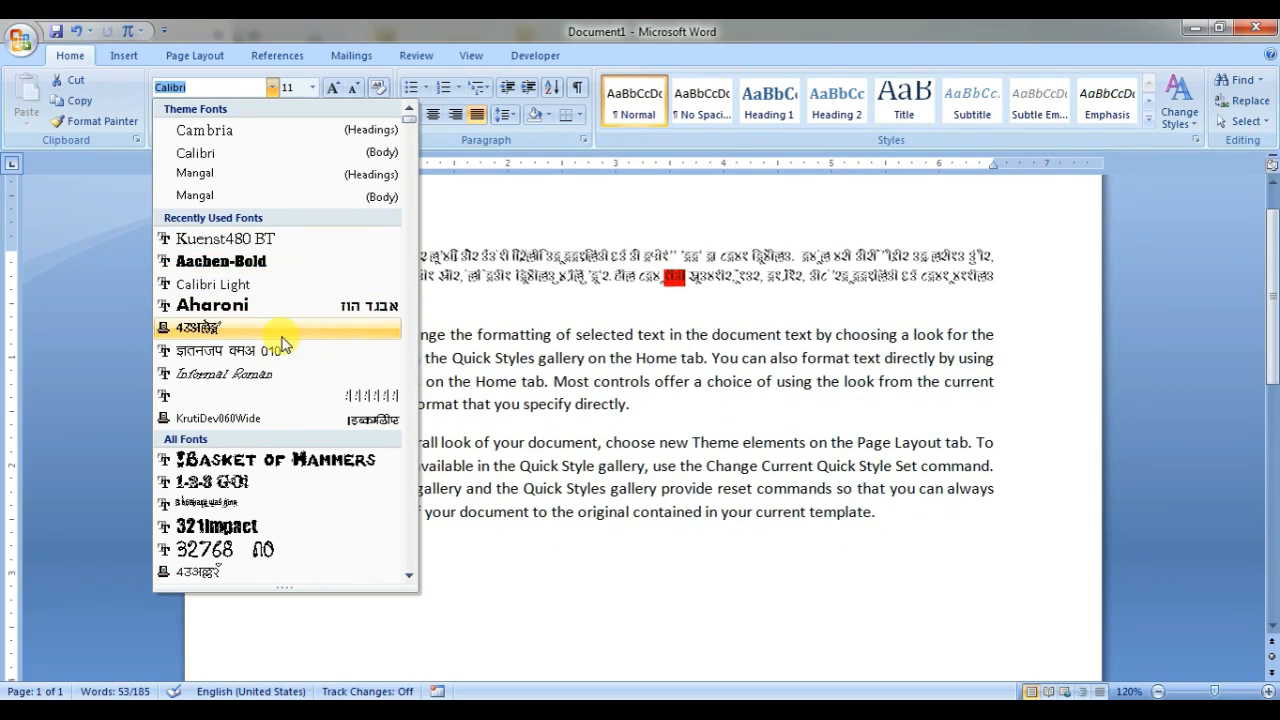
{"action": "scroll", "coordinate": [285, 400], "scroll_direction": "down", "scroll_amount": 1}
{"action": "scroll", "coordinate": [293, 433], "scroll_direction": "down", "scroll_amount": 6}
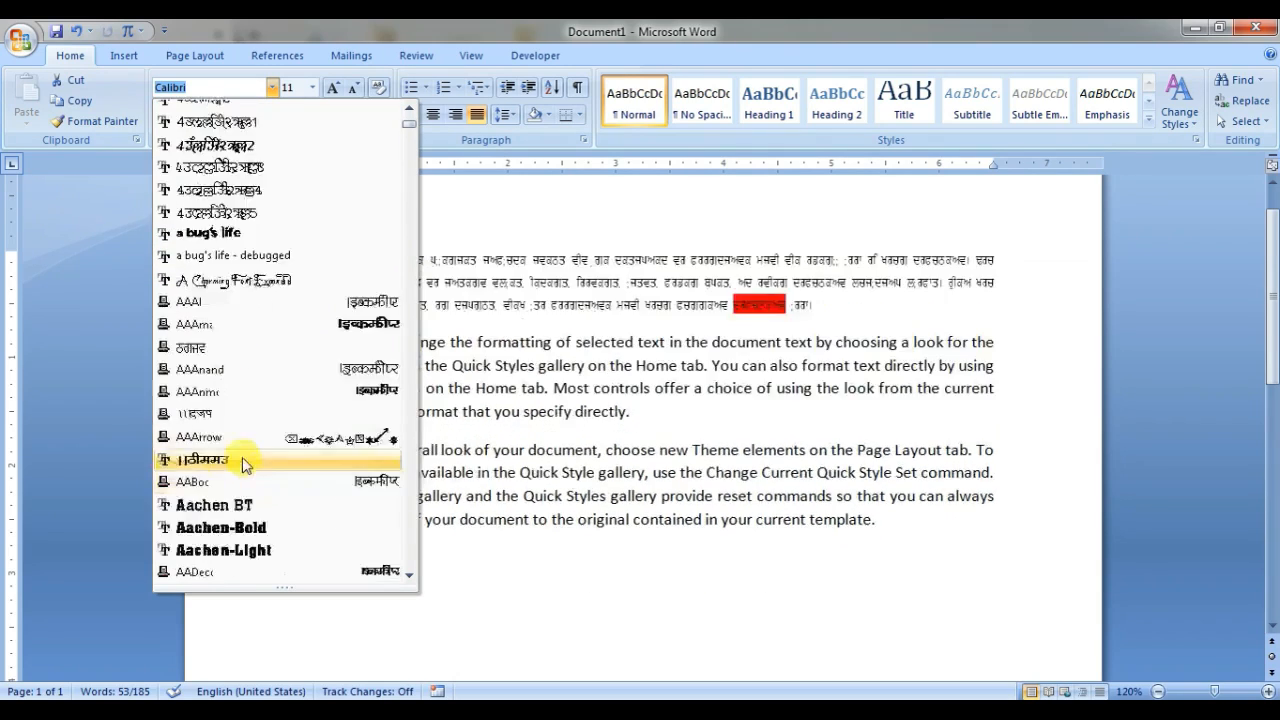
{"action": "left_click", "coordinate": [214, 370]}
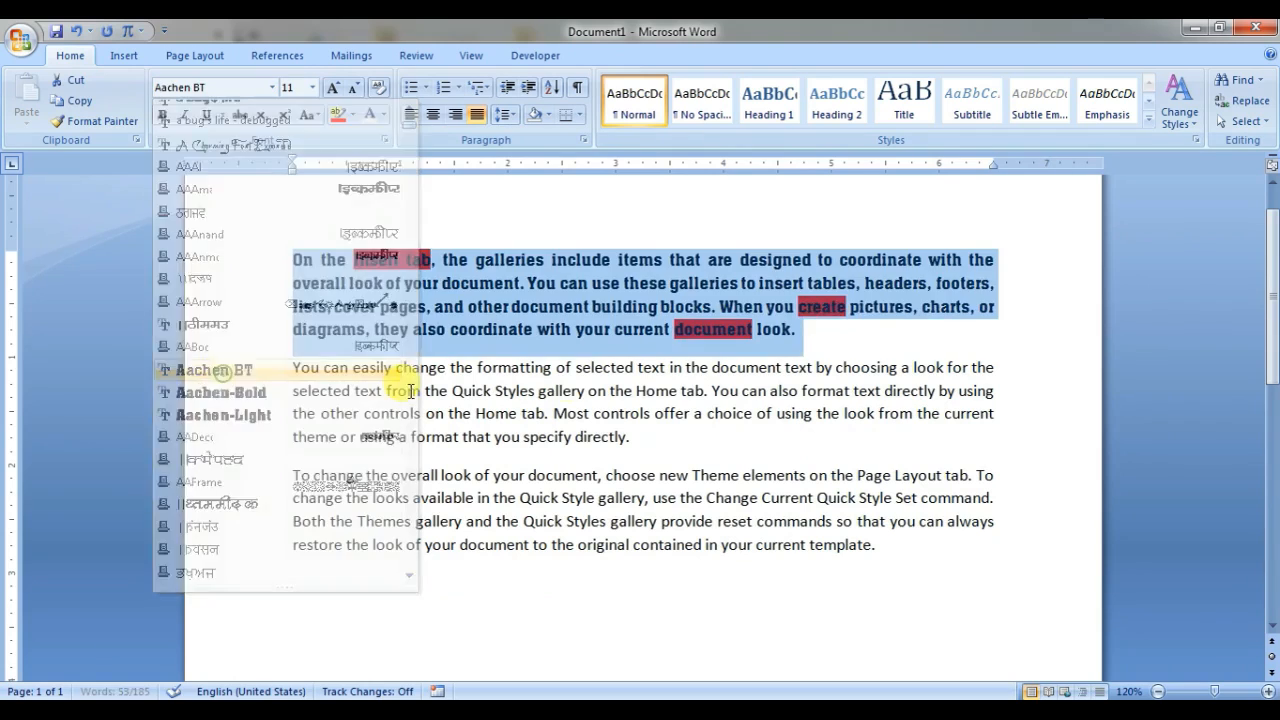
{"action": "left_click", "coordinate": [507, 350]}
{"action": "left_click", "coordinate": [316, 264]}
{"action": "left_click_drag", "start_coordinate": [274, 252], "coordinate": [368, 362]}
- Change the font of the second paragraph, starting "You can easily change", to Kuenst480 BT
{"action": "left_click_drag", "start_coordinate": [288, 366], "coordinate": [628, 441]}
{"action": "left_click", "coordinate": [690, 438]}
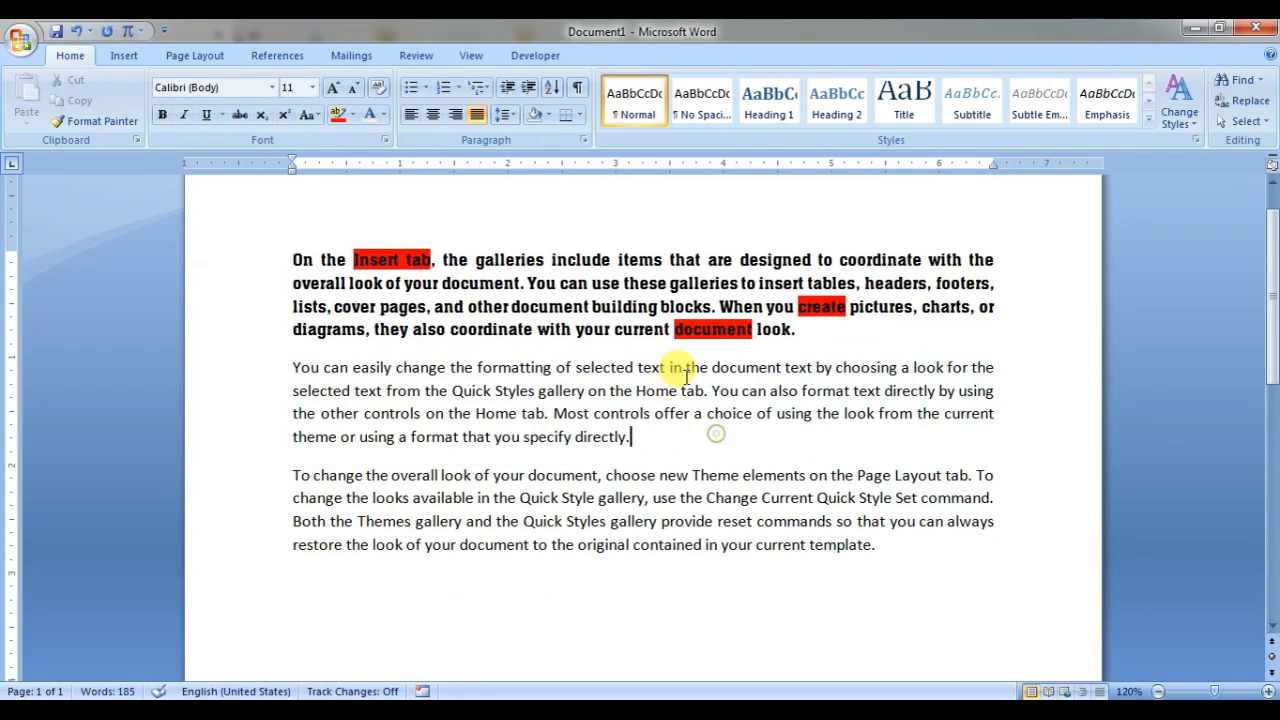
{"action": "left_click_drag", "start_coordinate": [288, 366], "coordinate": [632, 418]}
{"action": "left_click", "coordinate": [272, 88]}
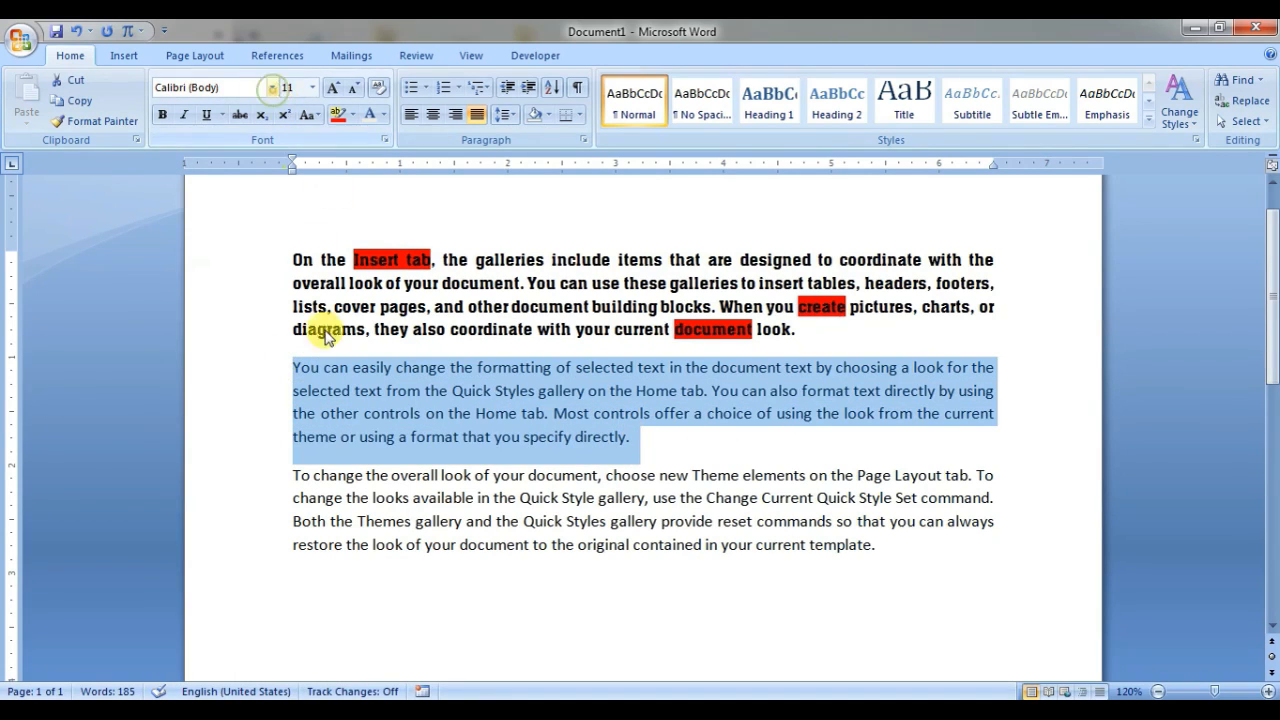
{"action": "scroll", "coordinate": [300, 377], "scroll_direction": "down", "scroll_amount": 5}
{"action": "scroll", "coordinate": [260, 450], "scroll_direction": "up", "scroll_amount": 5}
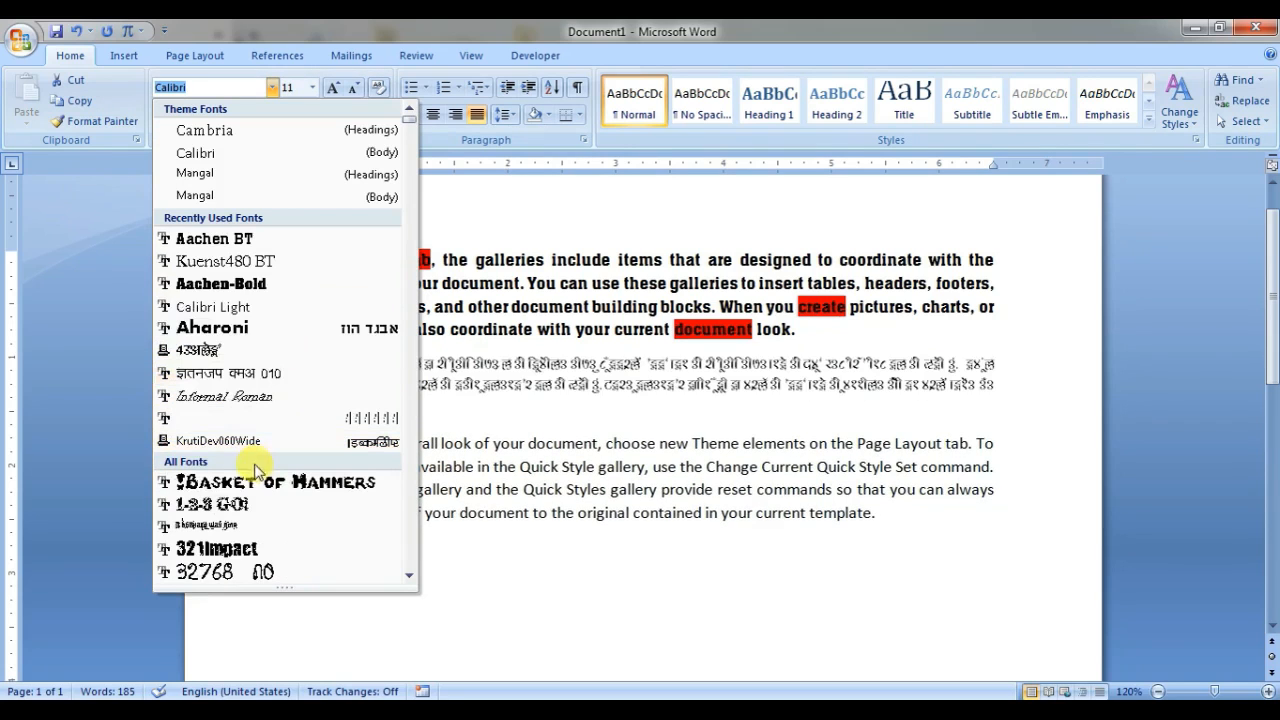
{"action": "left_click", "coordinate": [240, 262]}
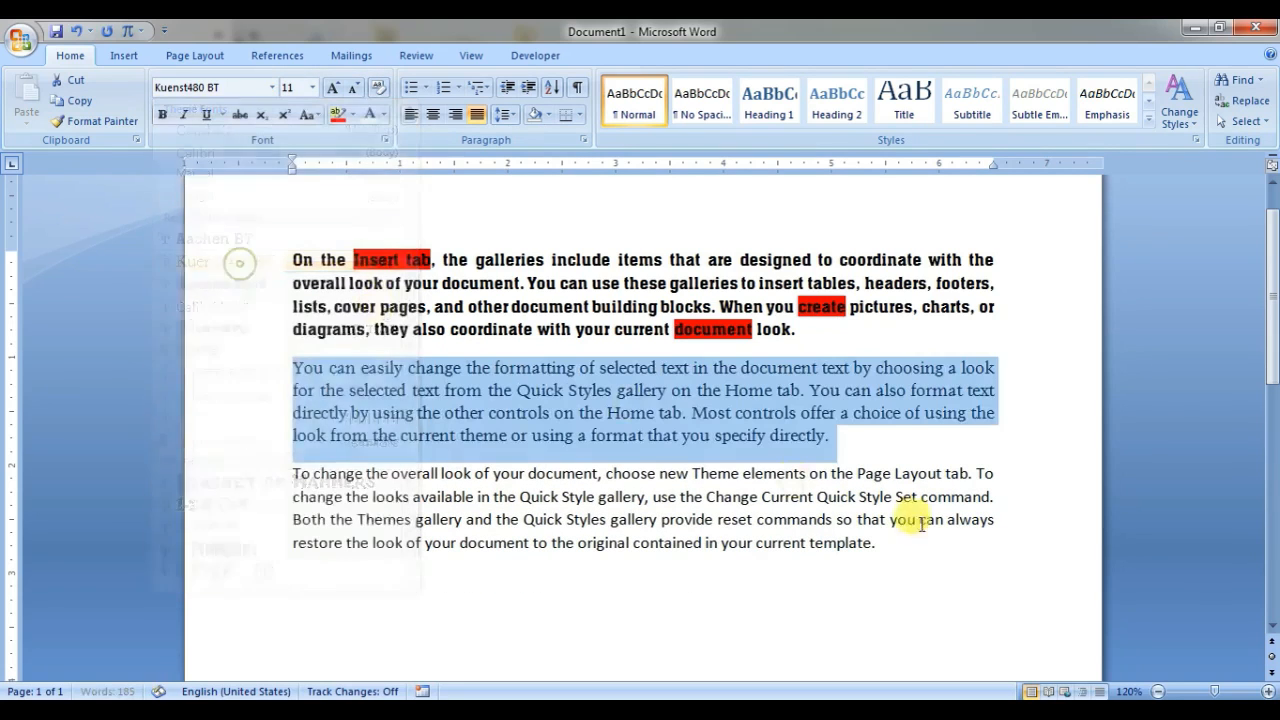
{"action": "left_click", "coordinate": [890, 472]}
- Set the third paragraph's text from its beginning through "reset commands so that" in Adobe Caslon Pro Bold
{"action": "left_click_drag", "start_coordinate": [294, 469], "coordinate": [889, 522]}
{"action": "left_click", "coordinate": [271, 87]}
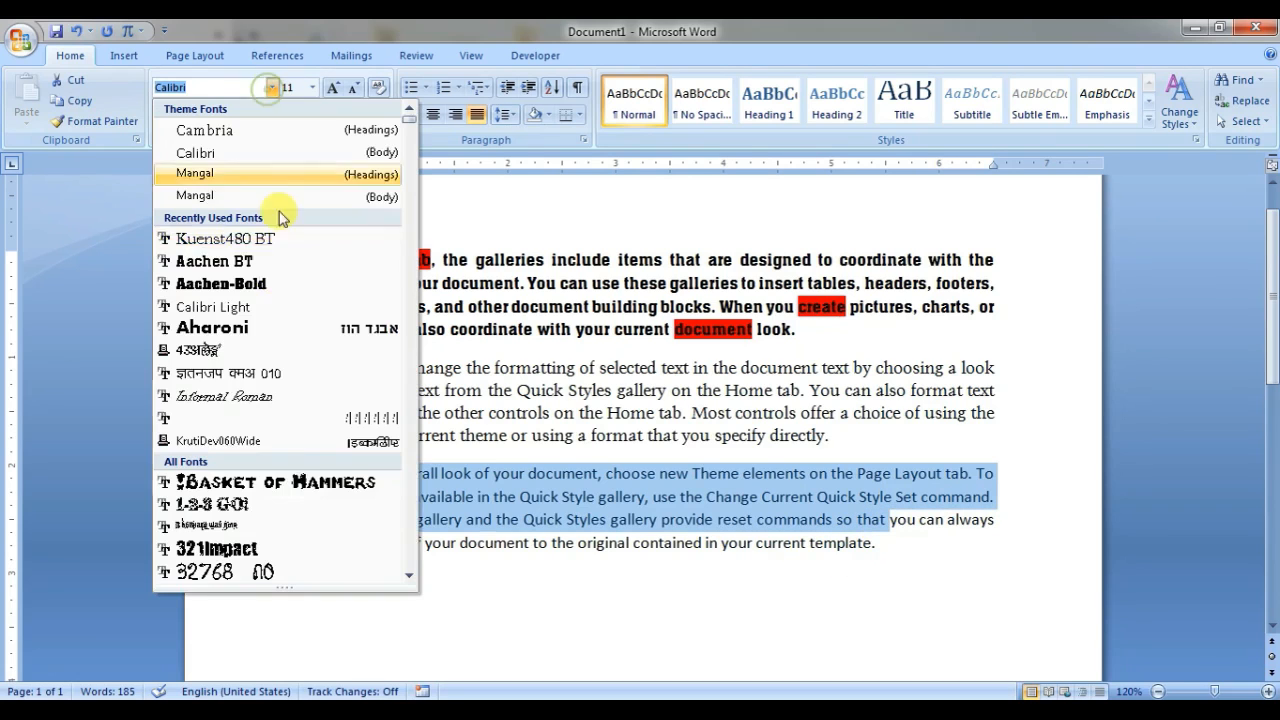
{"action": "scroll", "coordinate": [262, 378], "scroll_direction": "down", "scroll_amount": 3}
{"action": "scroll", "coordinate": [251, 395], "scroll_direction": "down", "scroll_amount": 10}
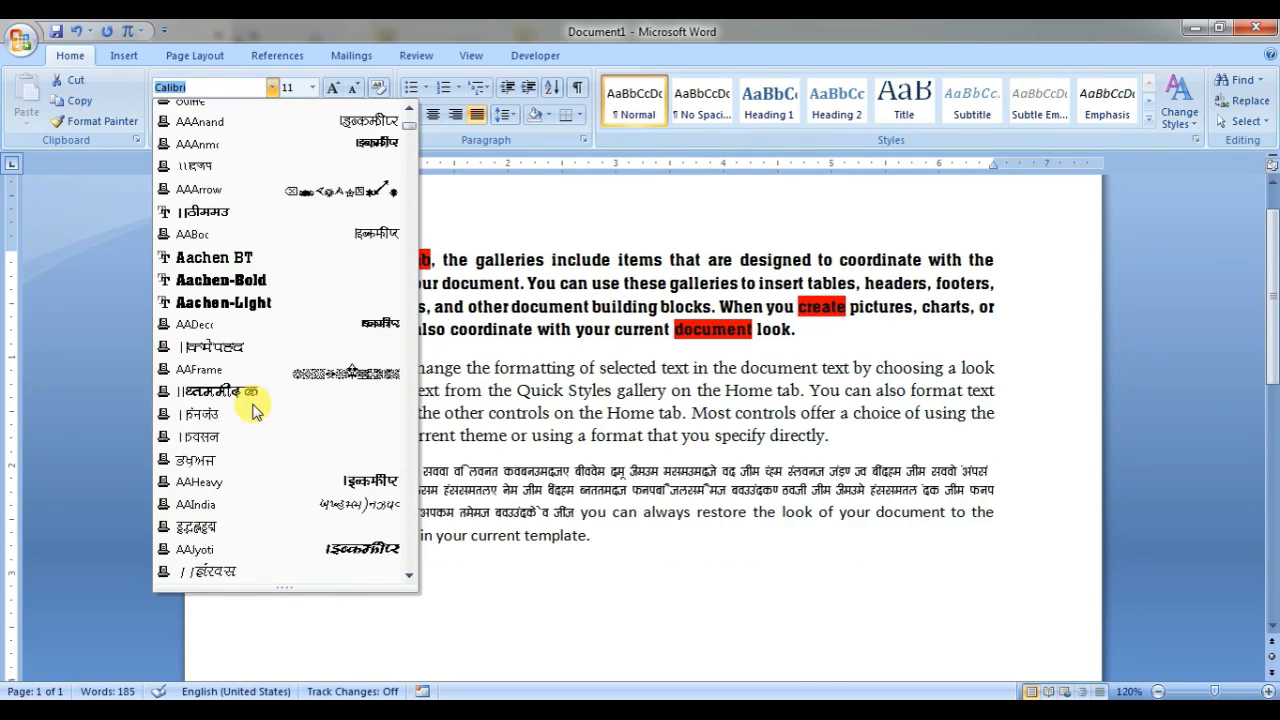
{"action": "scroll", "coordinate": [233, 355], "scroll_direction": "down", "scroll_amount": 5}
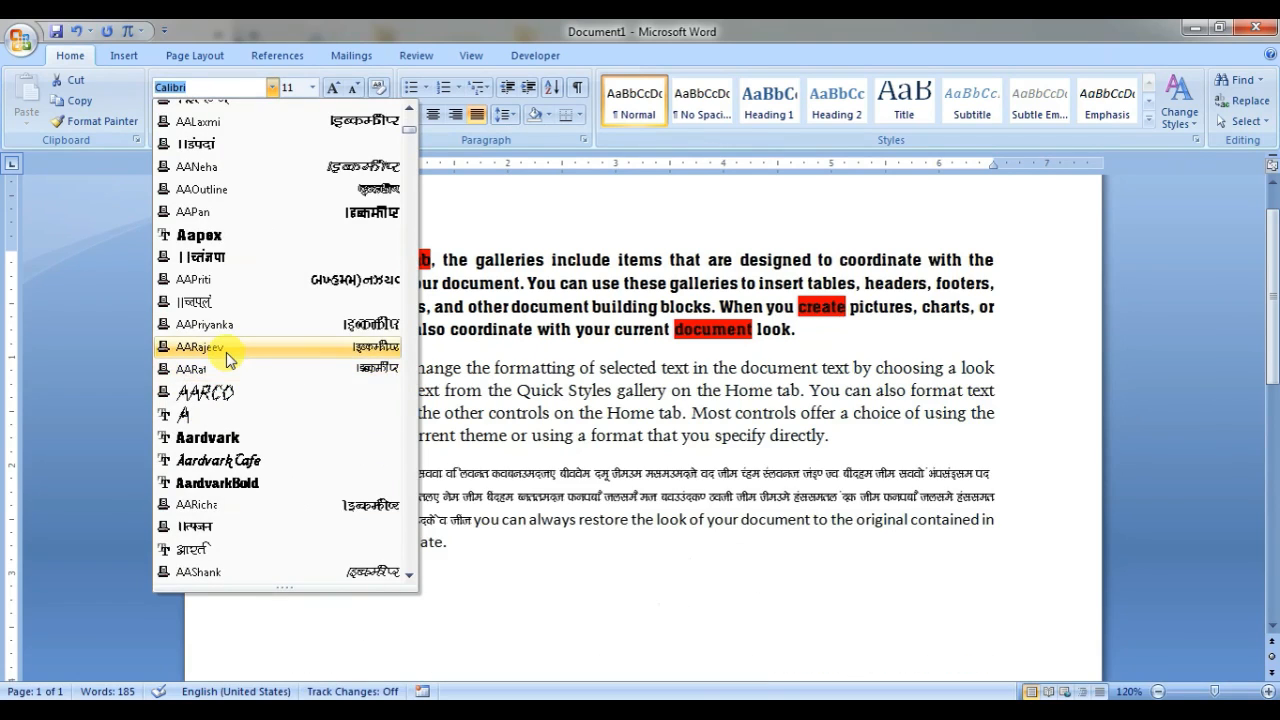
{"action": "scroll", "coordinate": [227, 355], "scroll_direction": "down", "scroll_amount": 4}
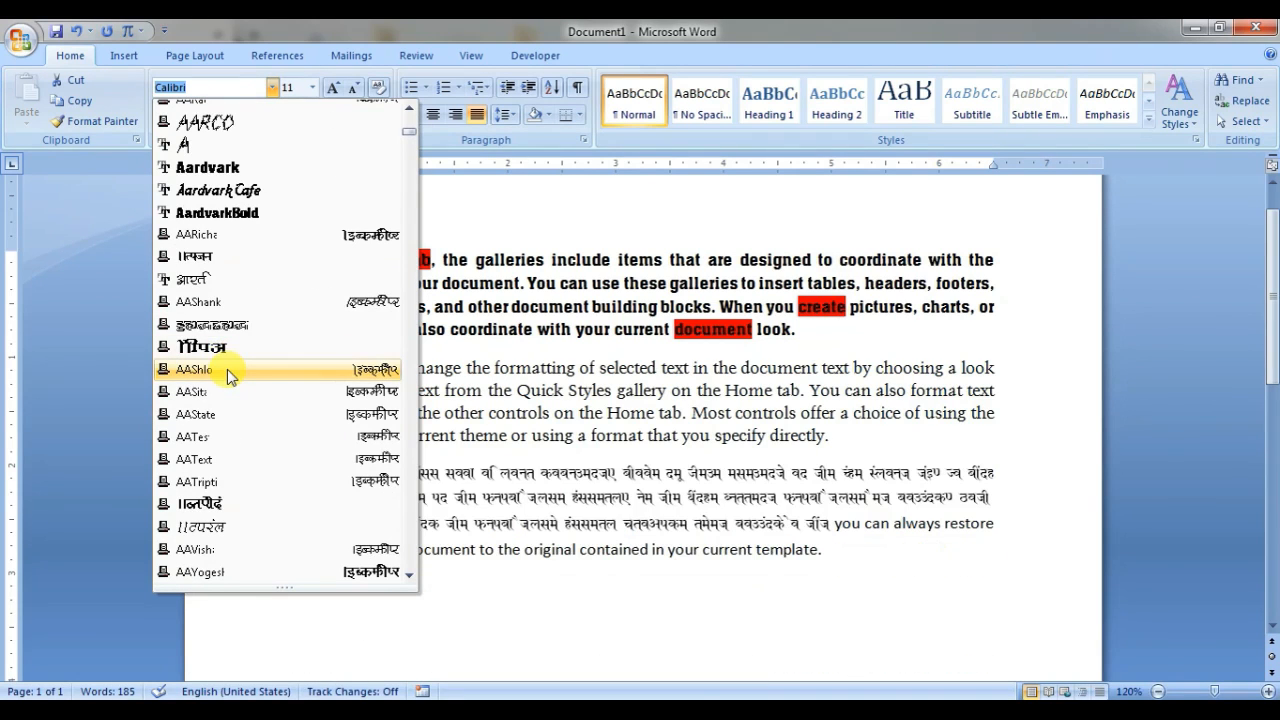
{"action": "scroll", "coordinate": [230, 380], "scroll_direction": "down", "scroll_amount": 3}
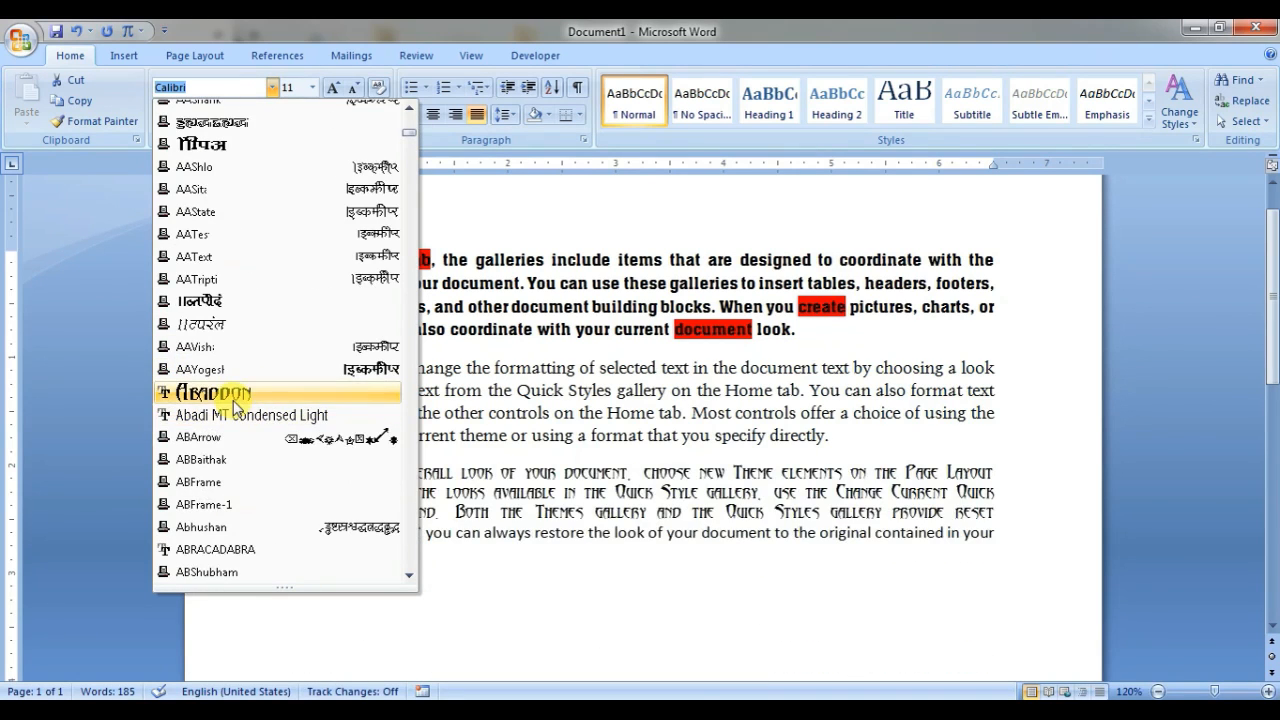
{"action": "scroll", "coordinate": [240, 380], "scroll_direction": "down", "scroll_amount": 5}
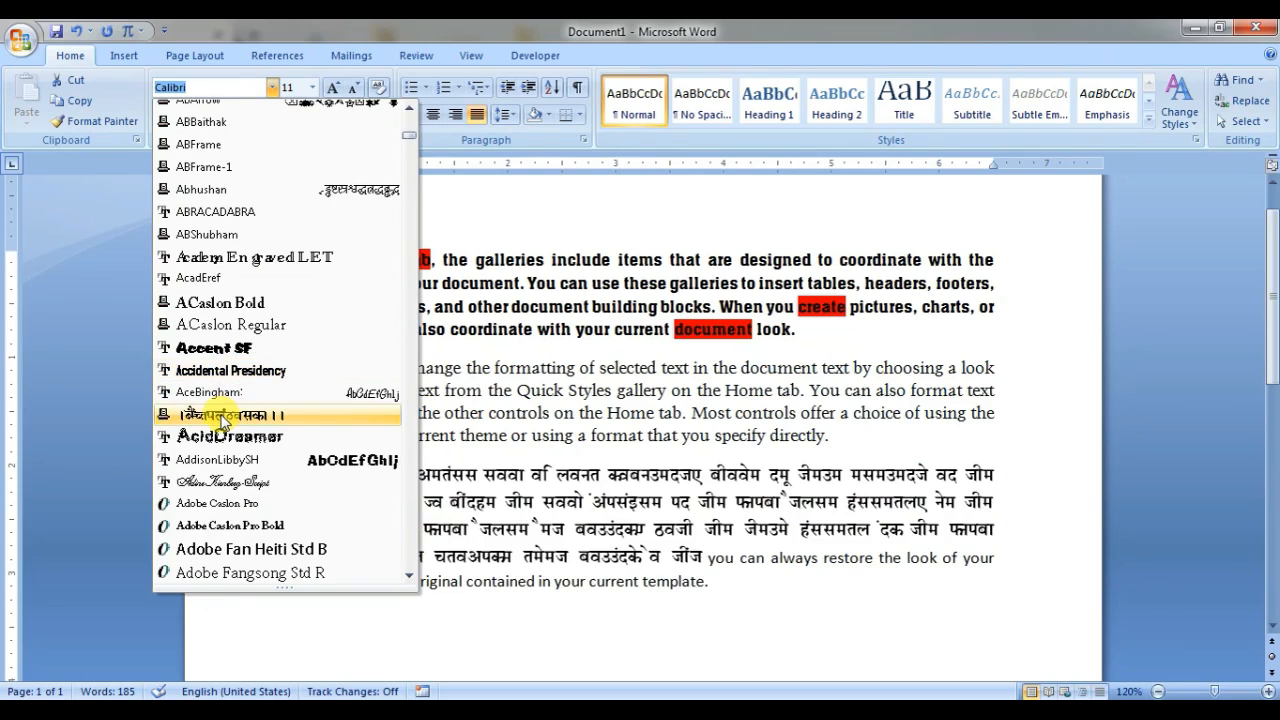
{"action": "scroll", "coordinate": [240, 440], "scroll_direction": "down", "scroll_amount": 1}
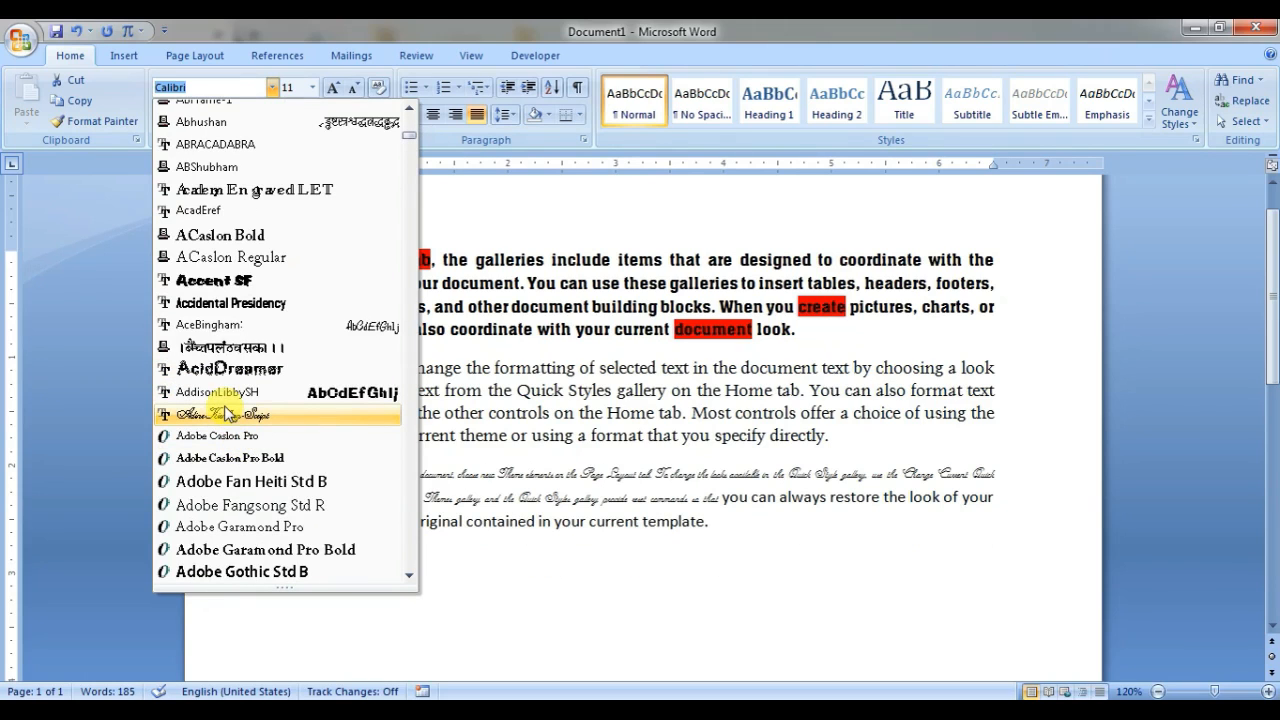
{"action": "left_click", "coordinate": [248, 457]}
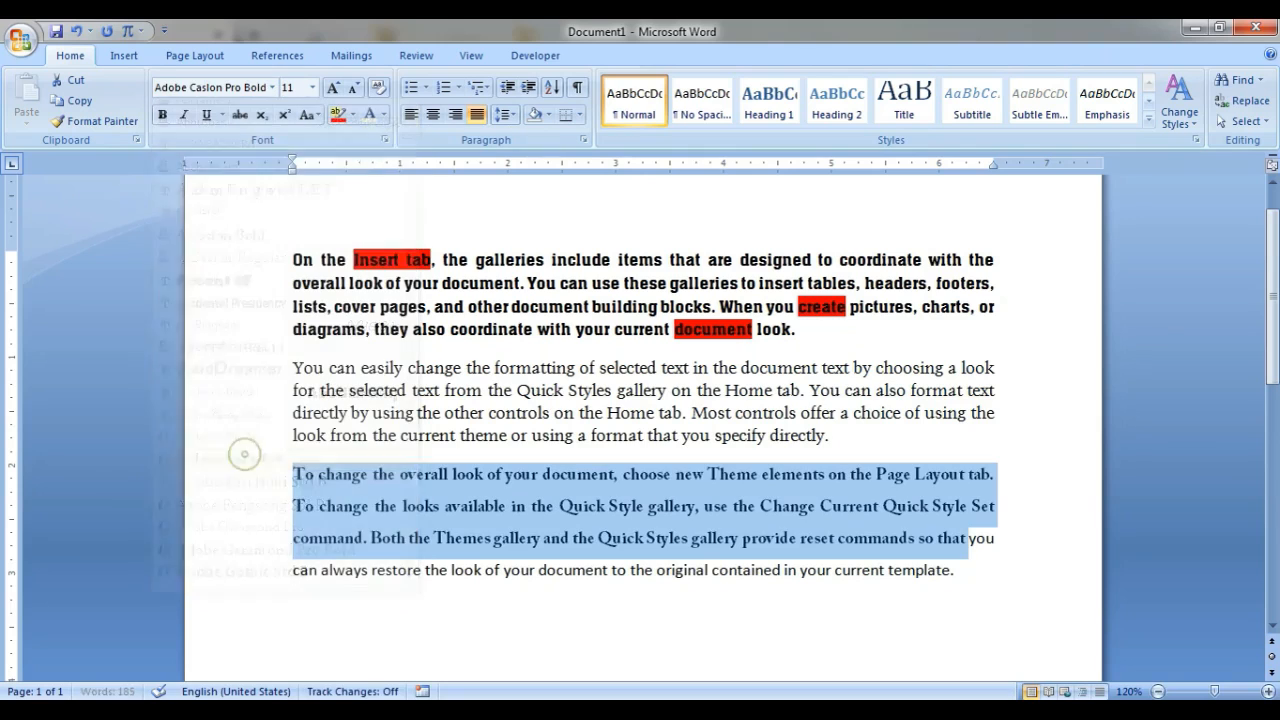
{"action": "left_click", "coordinate": [922, 587]}
- Change the font of the opening words "On the Insert tab, the galleries" to Informal Roman
{"action": "scroll", "coordinate": [960, 545], "scroll_direction": "down", "scroll_amount": 1}
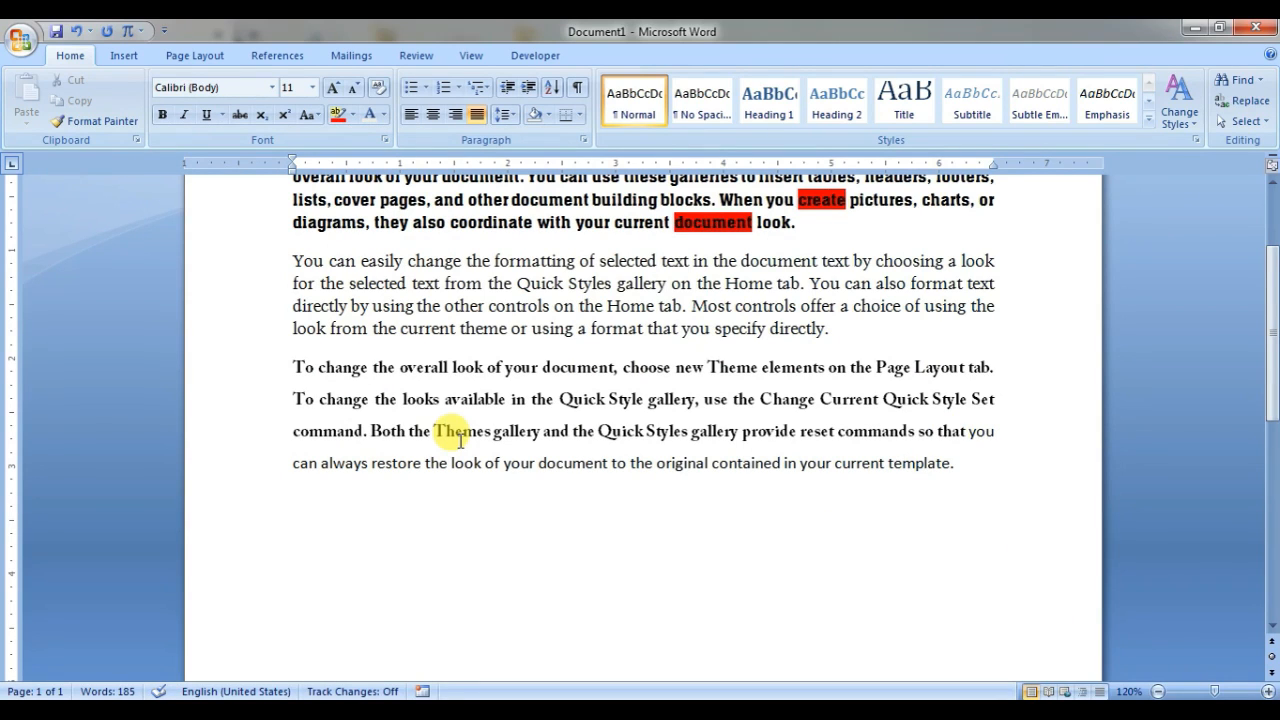
{"action": "scroll", "coordinate": [440, 430], "scroll_direction": "up", "scroll_amount": 2}
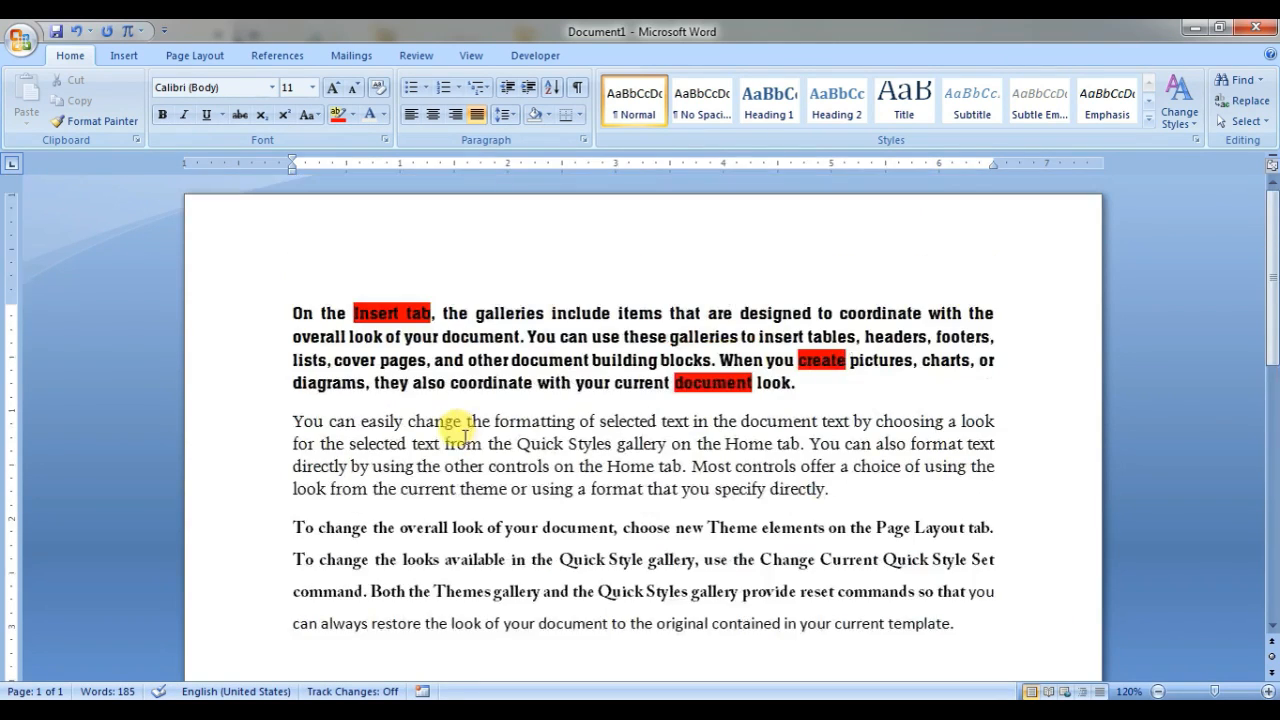
{"action": "scroll", "coordinate": [555, 462], "scroll_direction": "up", "scroll_amount": 2}
{"action": "scroll", "coordinate": [677, 423], "scroll_direction": "up", "scroll_amount": 6}
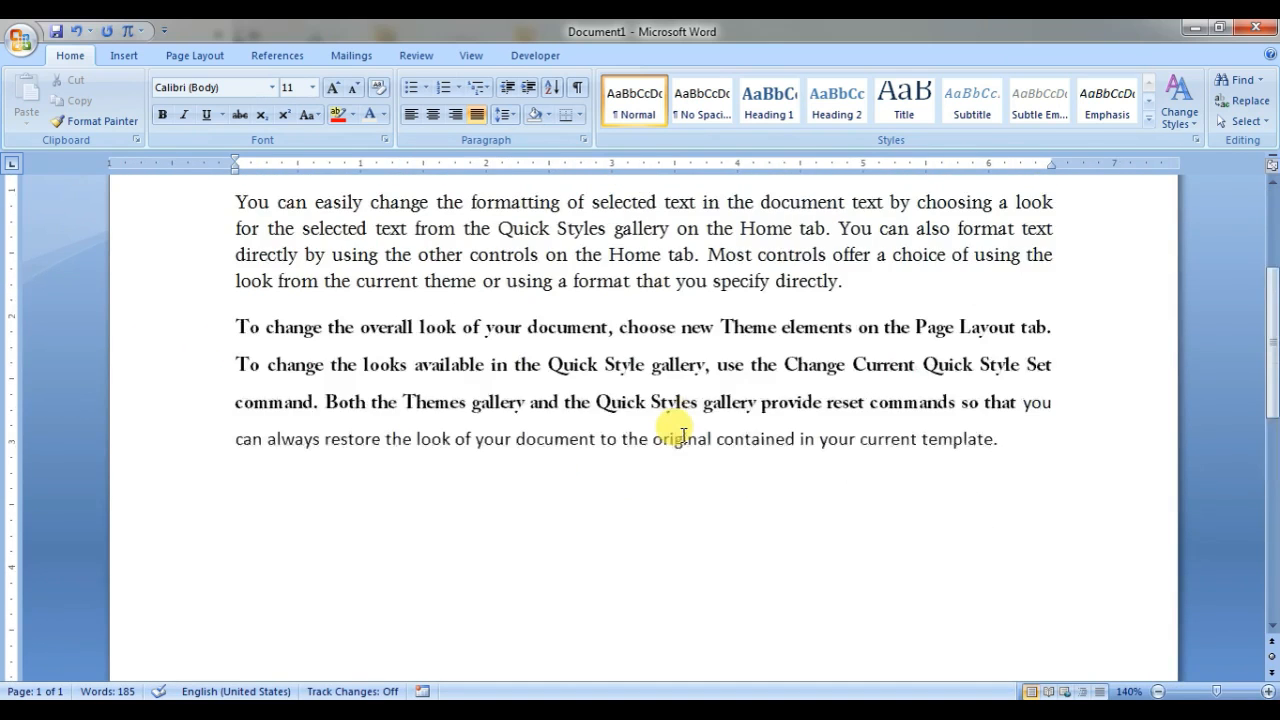
{"action": "left_click_drag", "start_coordinate": [246, 334], "coordinate": [481, 340]}
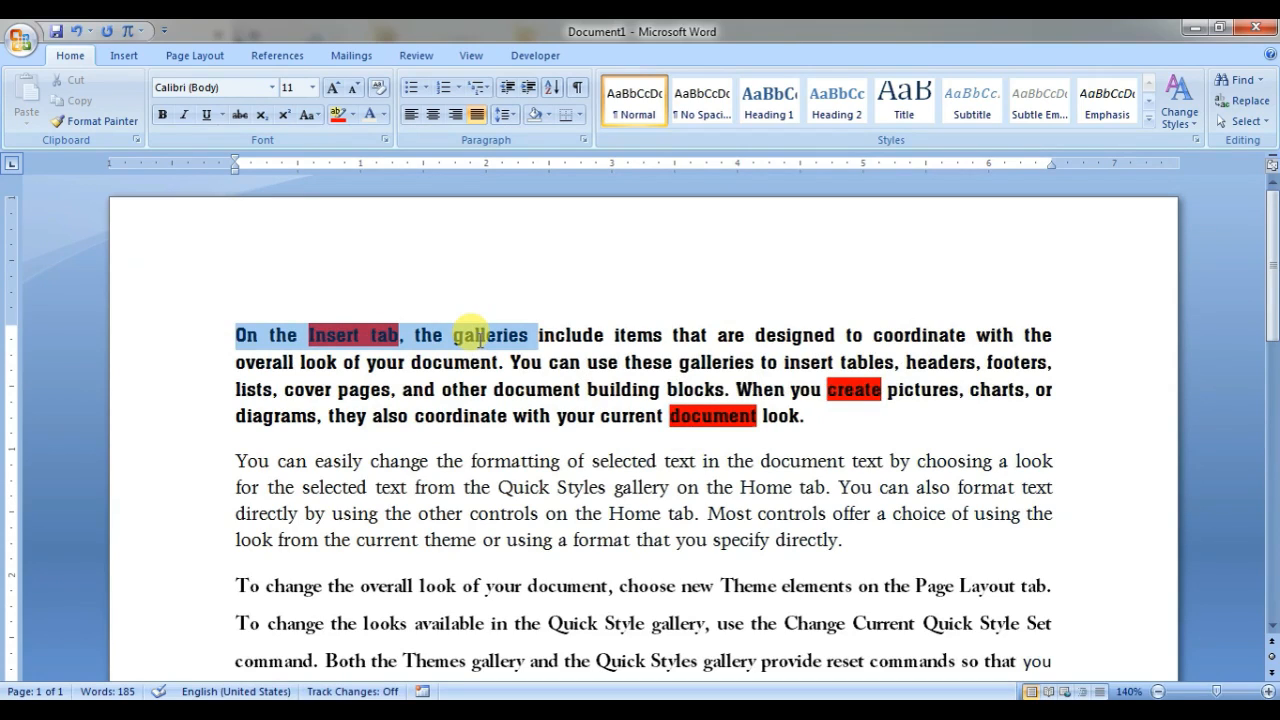
{"action": "left_click_drag", "start_coordinate": [481, 340], "coordinate": [484, 345]}
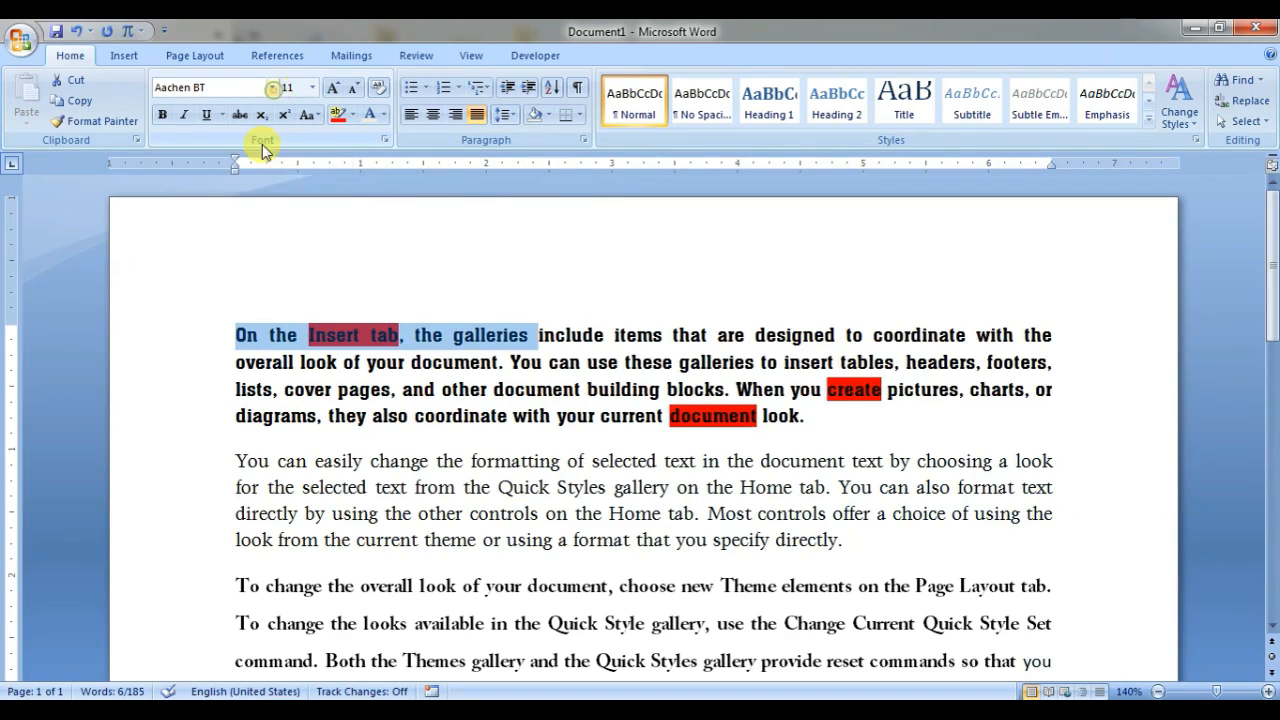
{"action": "left_click", "coordinate": [272, 88]}
{"action": "scroll", "coordinate": [270, 300], "scroll_direction": "down", "scroll_amount": 2}
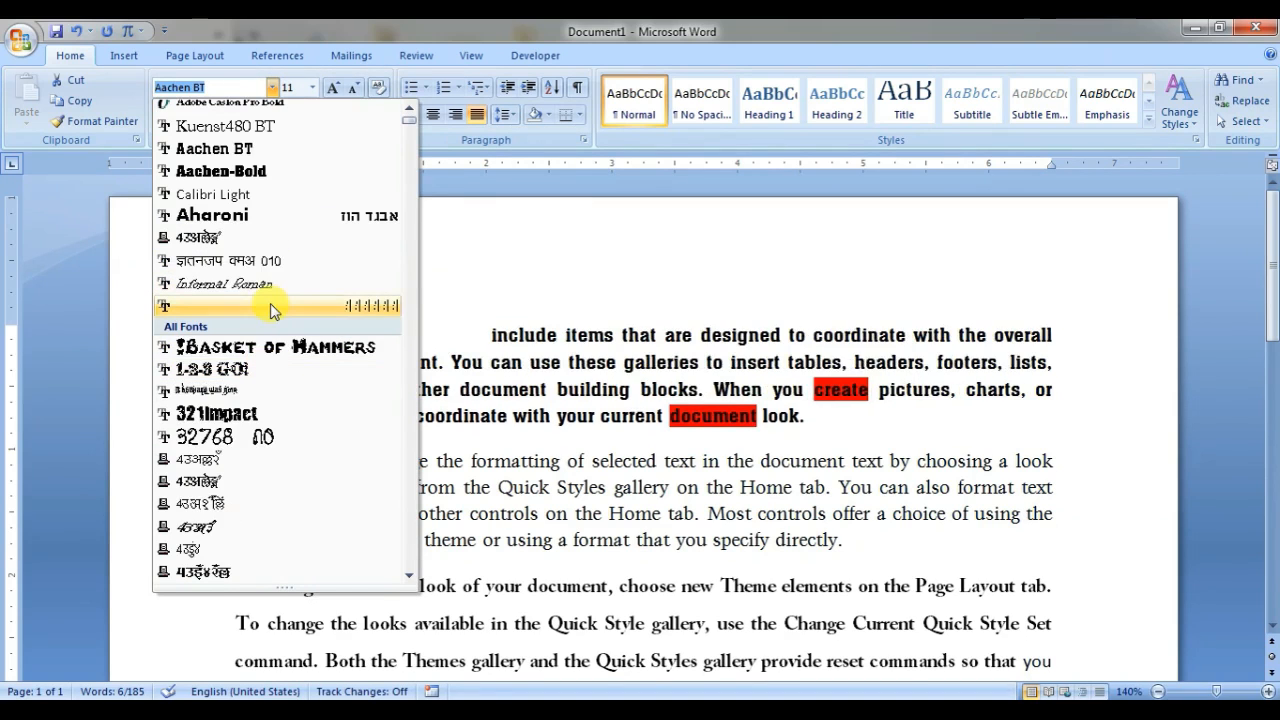
{"action": "left_click", "coordinate": [250, 285]}
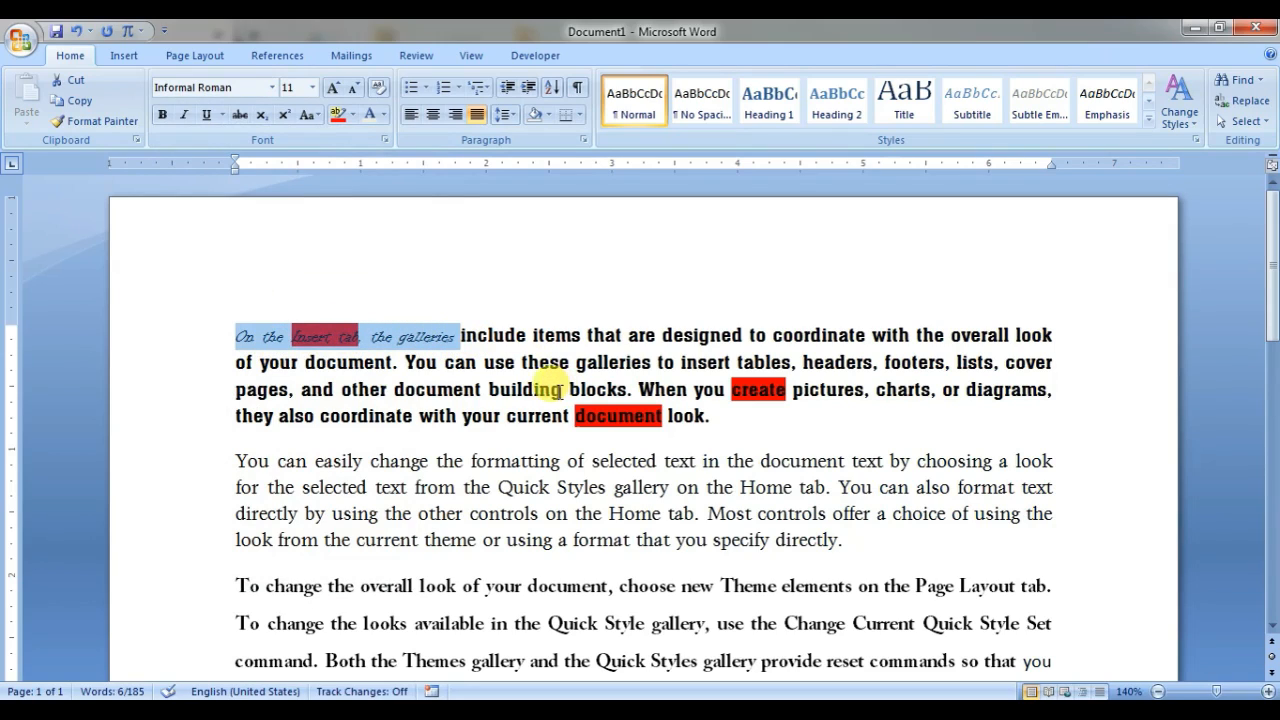
{"action": "left_click", "coordinate": [545, 389]}
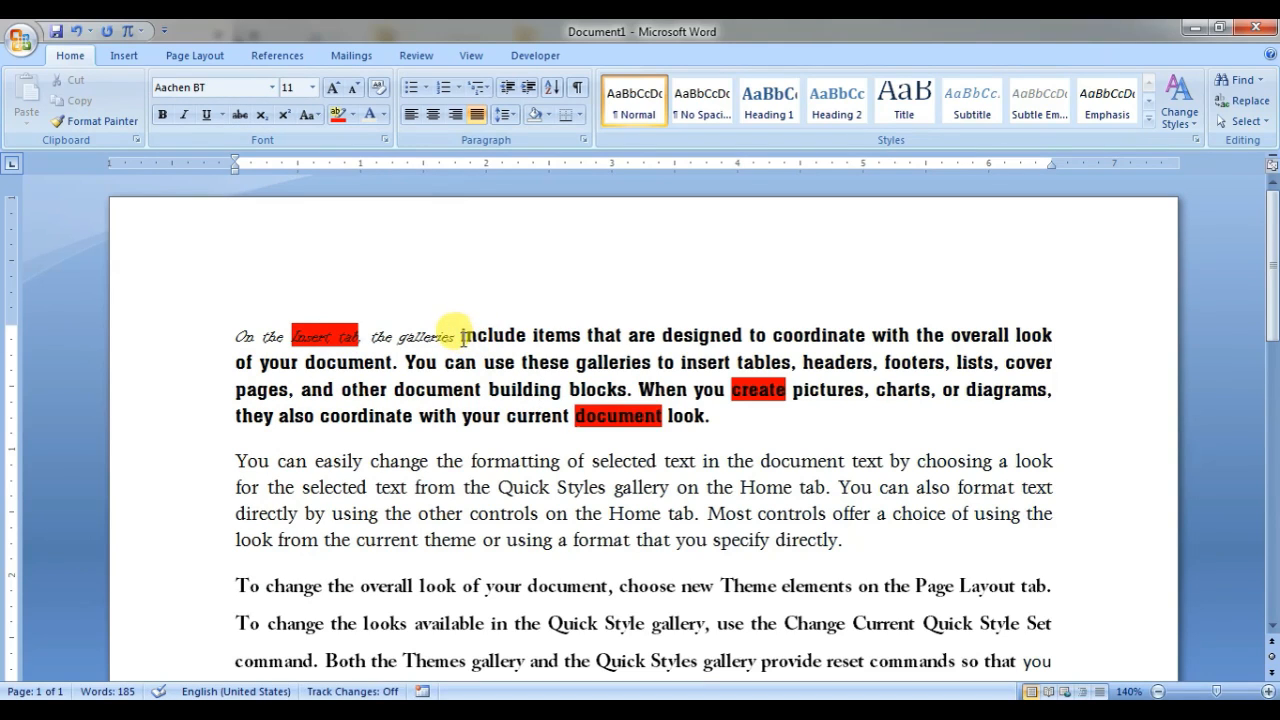
- Set the font size of the whole first paragraph to 14
{"action": "scroll", "coordinate": [634, 471], "scroll_direction": "down", "scroll_amount": 2}
{"action": "scroll", "coordinate": [600, 461], "scroll_direction": "up", "scroll_amount": 2}
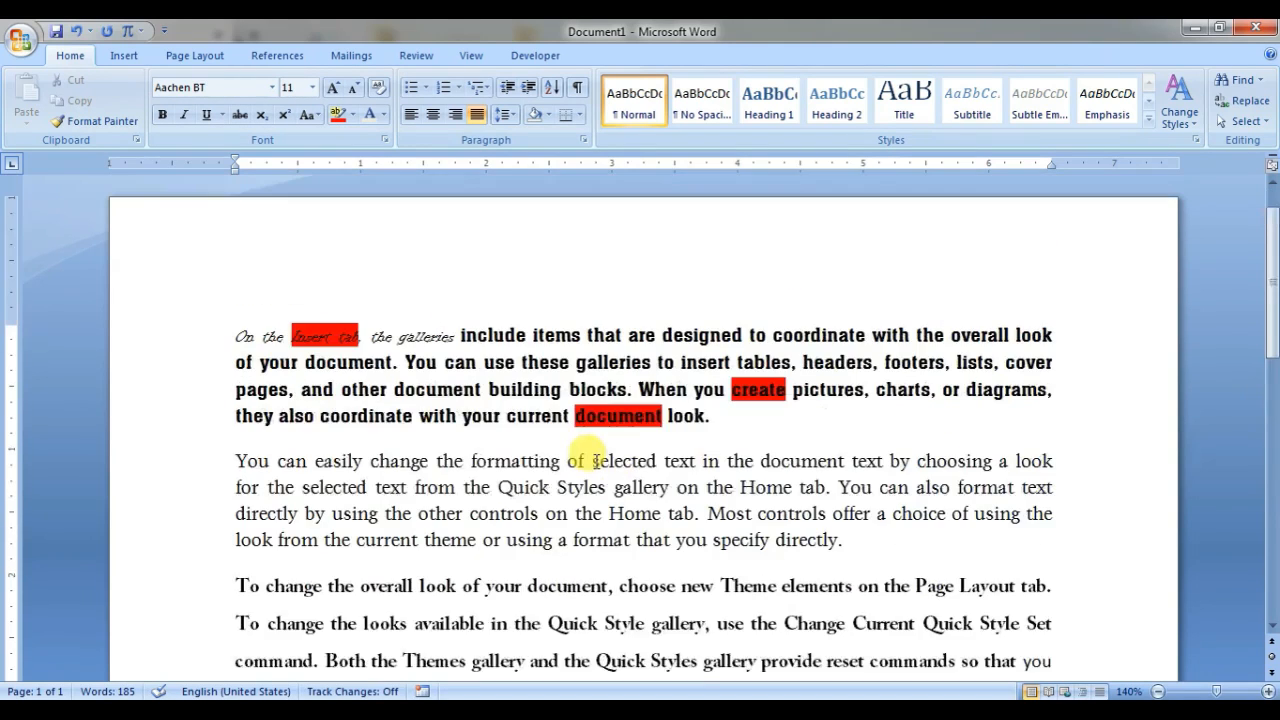
{"action": "scroll", "coordinate": [590, 455], "scroll_direction": "down", "scroll_amount": 2}
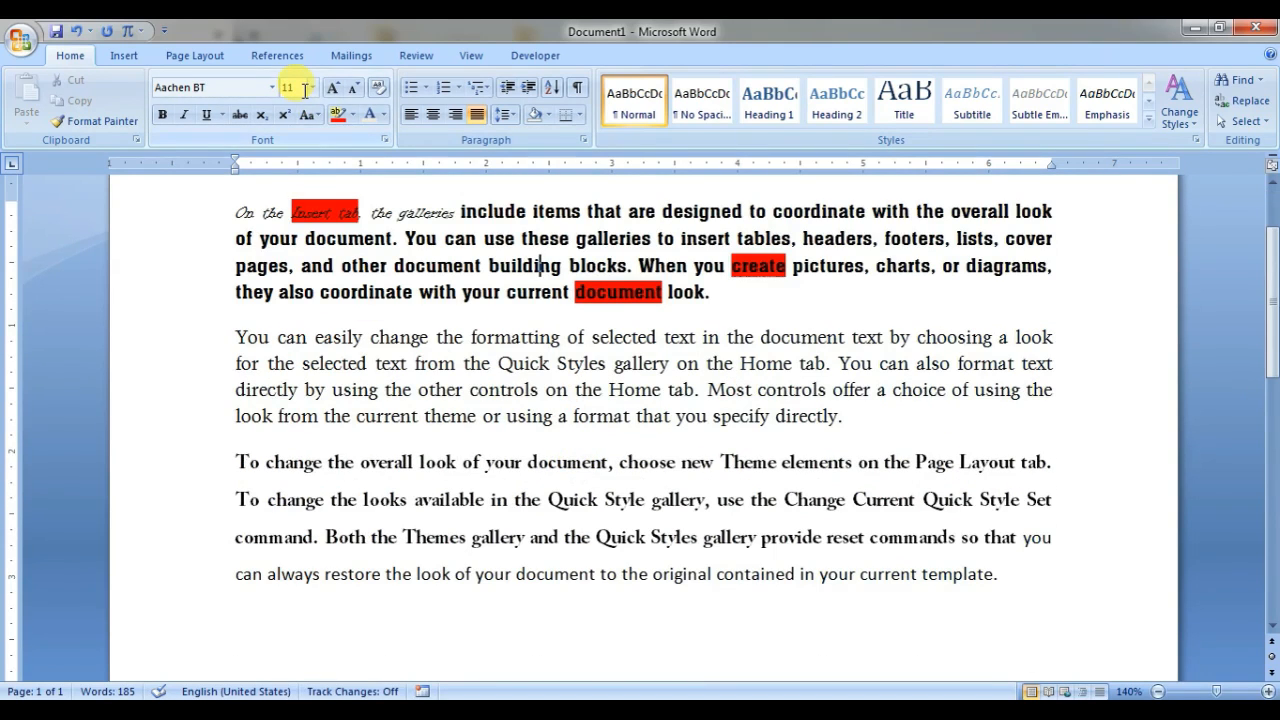
{"action": "scroll", "coordinate": [400, 260], "scroll_direction": "up", "scroll_amount": 2}
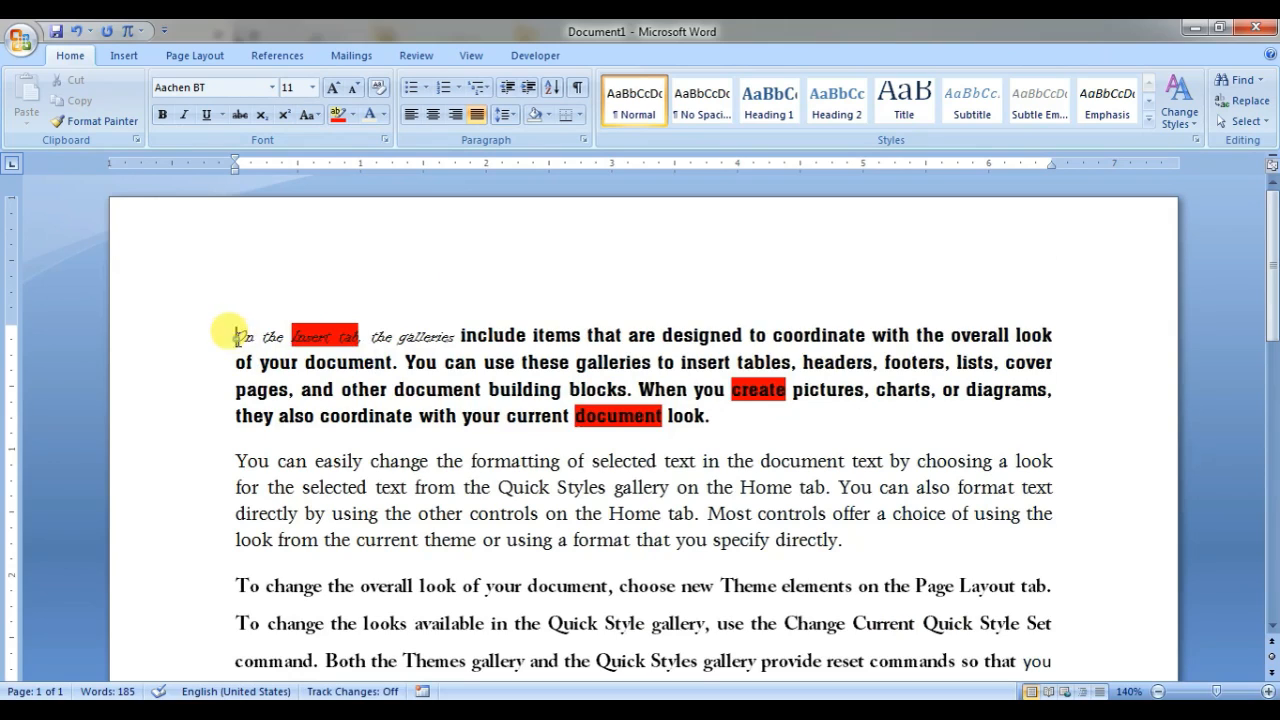
{"action": "left_click_drag", "start_coordinate": [236, 336], "coordinate": [714, 414]}
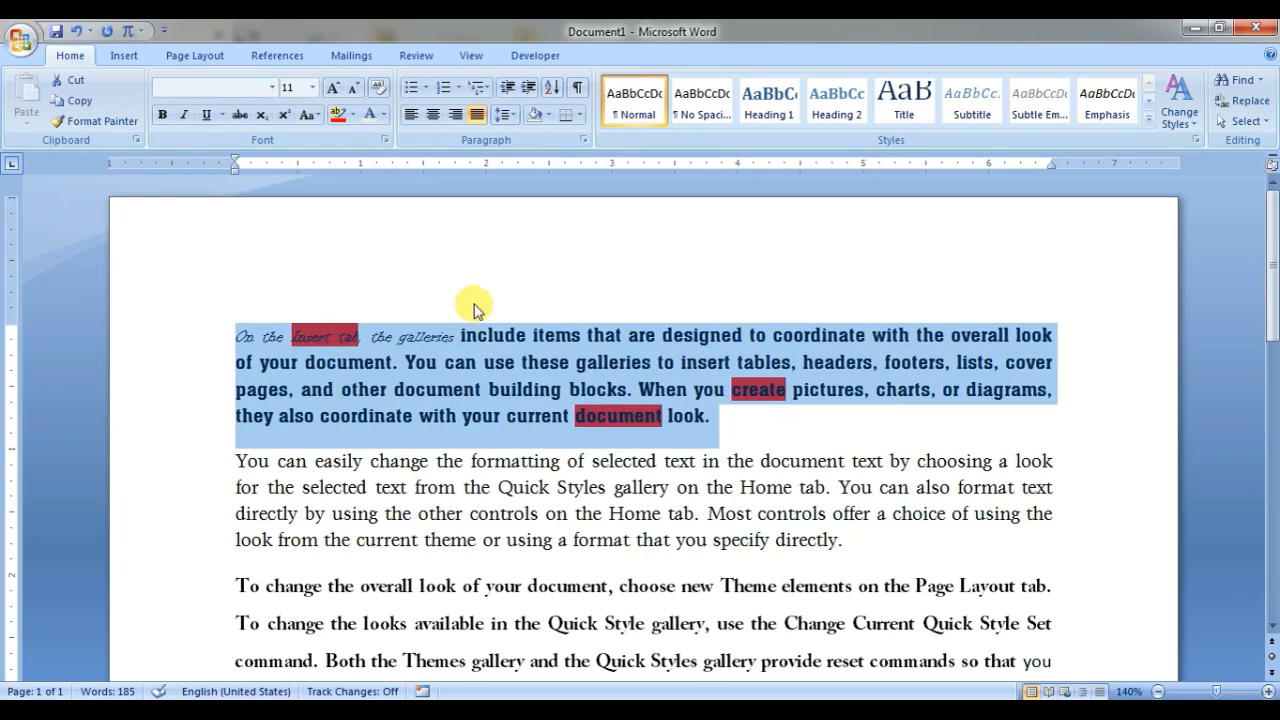
{"action": "left_click", "coordinate": [310, 87]}
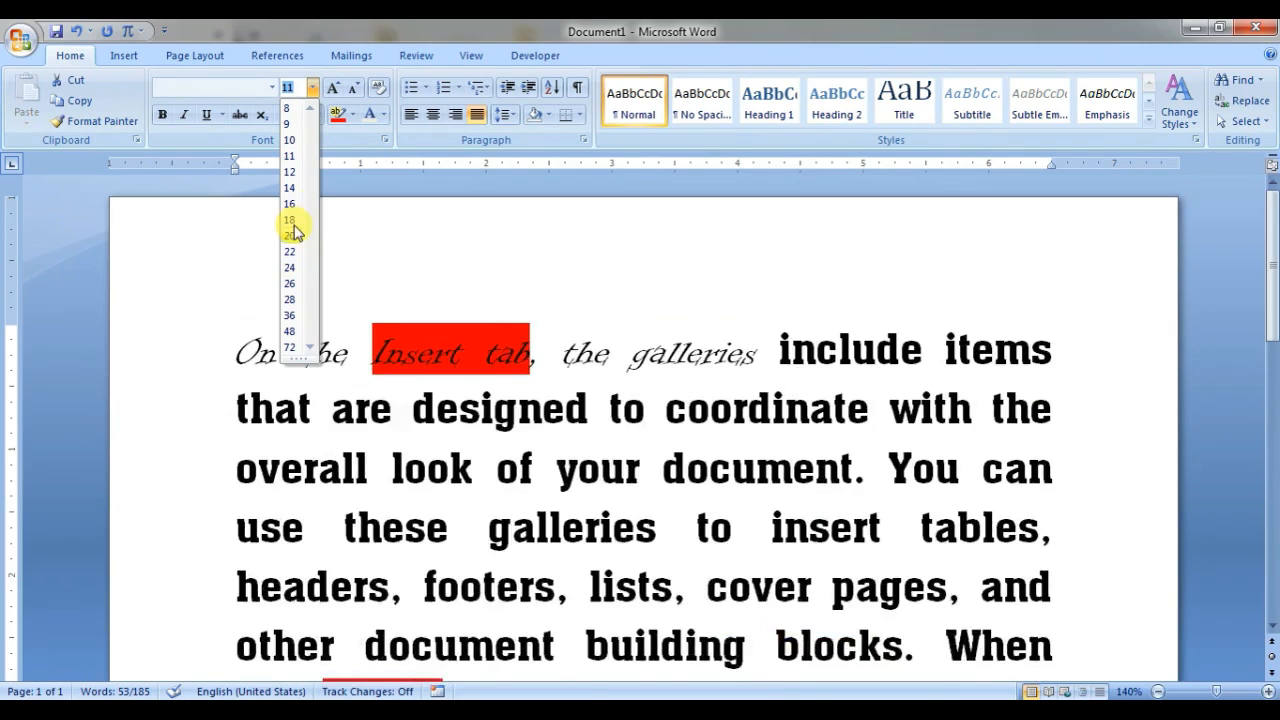
{"action": "left_click", "coordinate": [290, 188]}
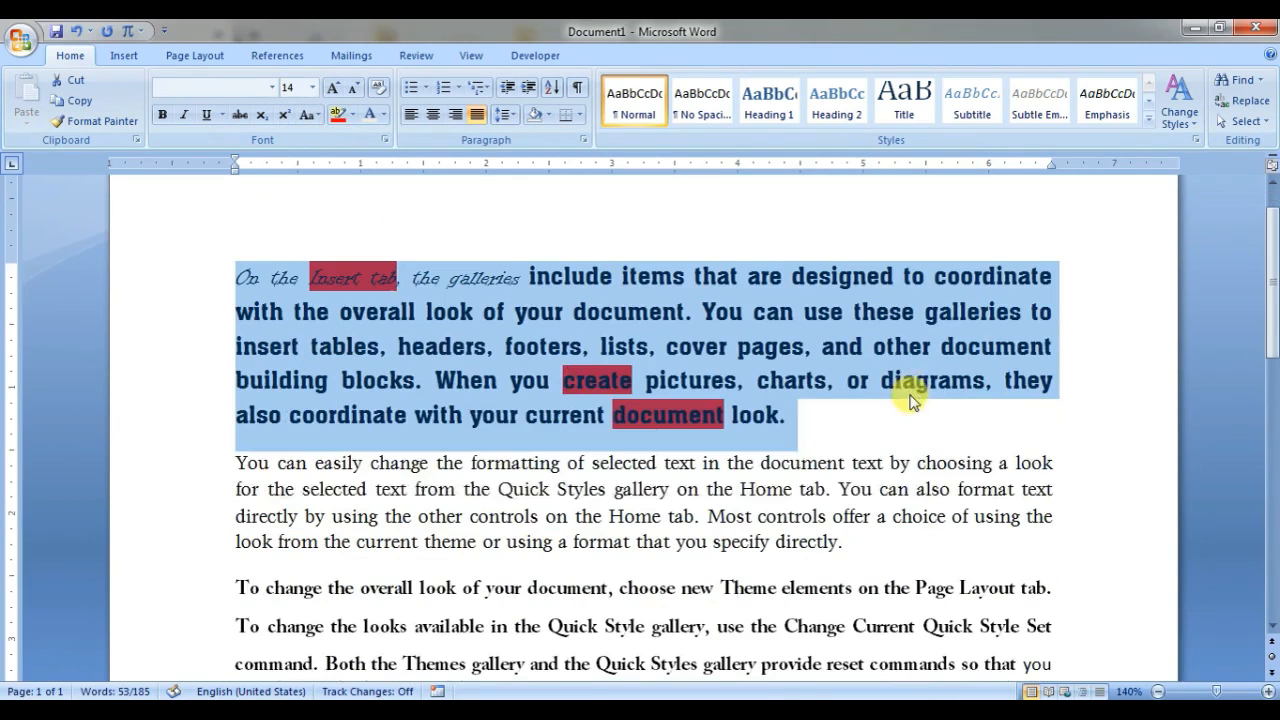
{"action": "scroll", "coordinate": [480, 314], "scroll_direction": "down", "scroll_amount": 1}
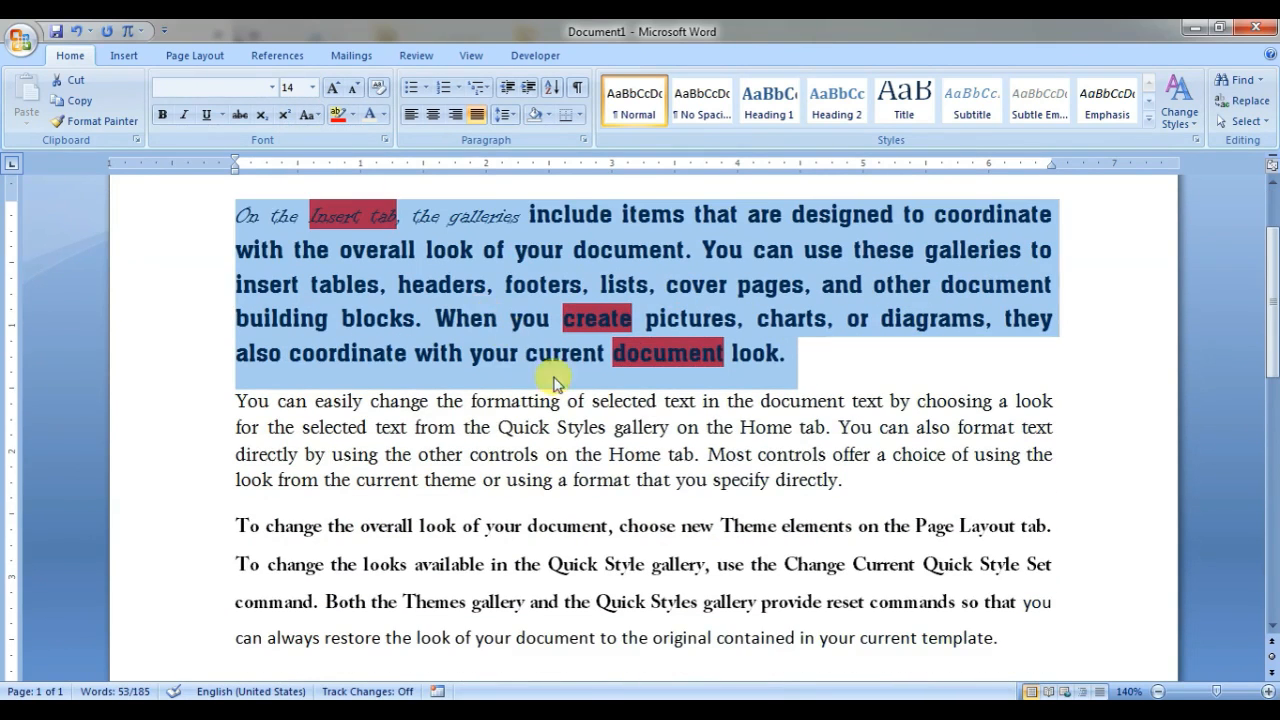
- Set the font size of the second paragraph, starting "You can easily change", to 12
{"action": "left_click", "coordinate": [250, 405]}
{"action": "left_click_drag", "start_coordinate": [254, 407], "coordinate": [829, 484]}
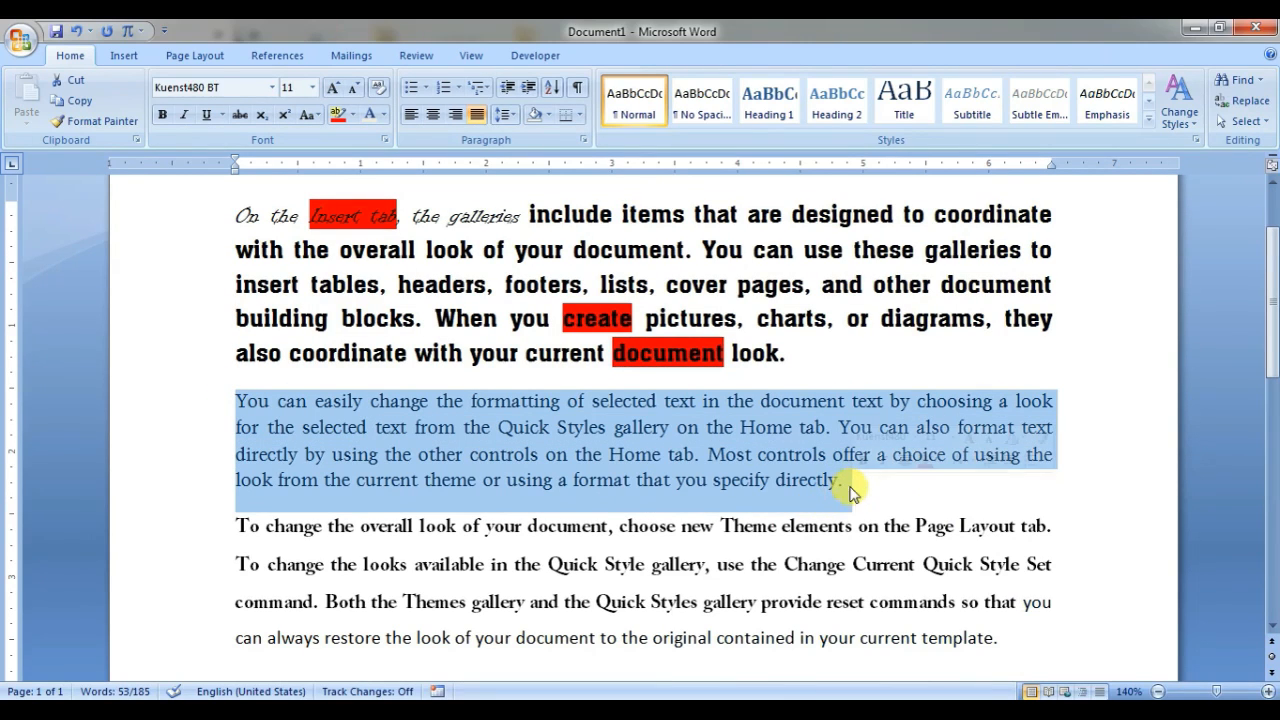
{"action": "left_click", "coordinate": [312, 88]}
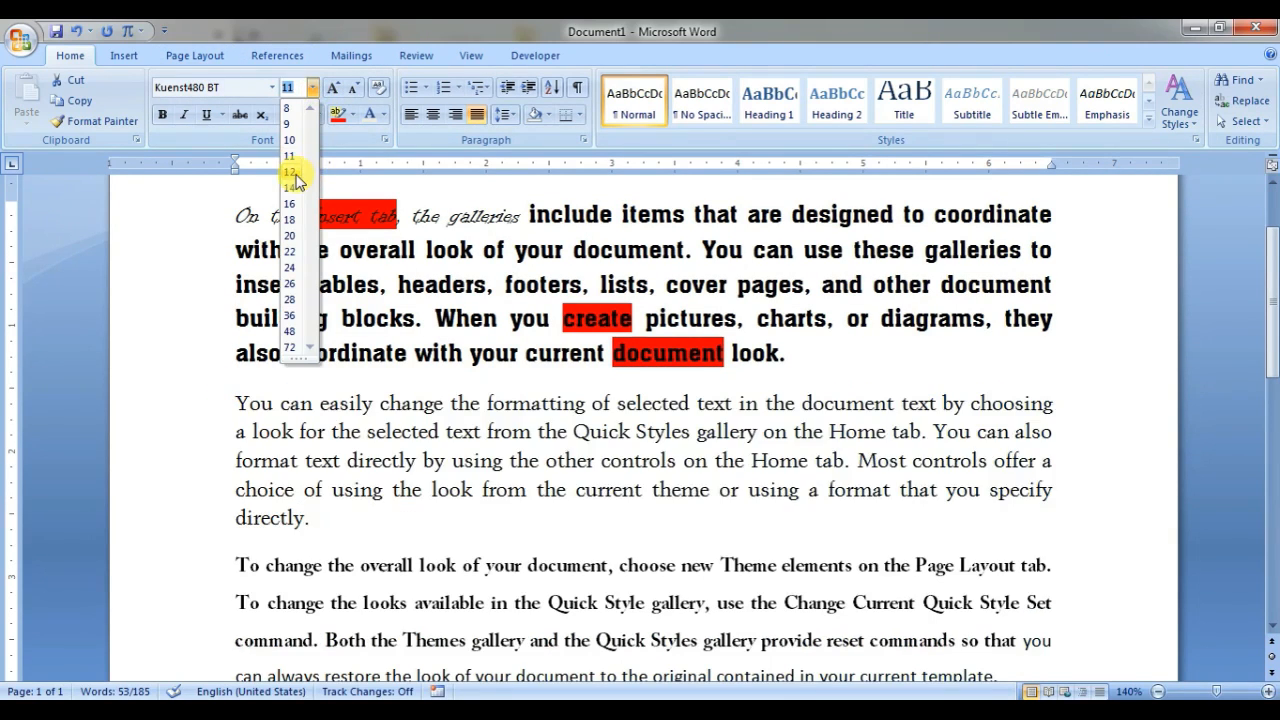
{"action": "left_click", "coordinate": [290, 172]}
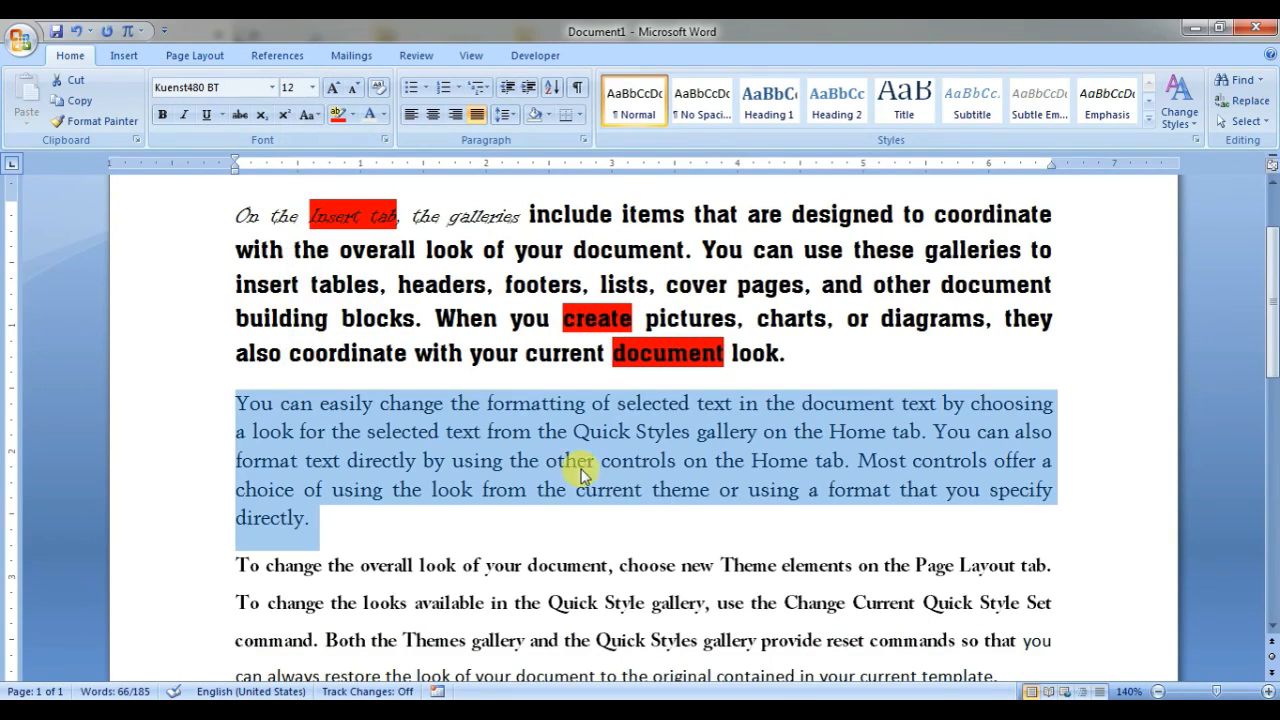
- Set the font size of the whole third paragraph, starting "To change the overall look", to 16
{"action": "scroll", "coordinate": [366, 478], "scroll_direction": "down", "scroll_amount": 2}
{"action": "left_click", "coordinate": [357, 478]}
{"action": "left_click_drag", "start_coordinate": [238, 440], "coordinate": [1000, 551]}
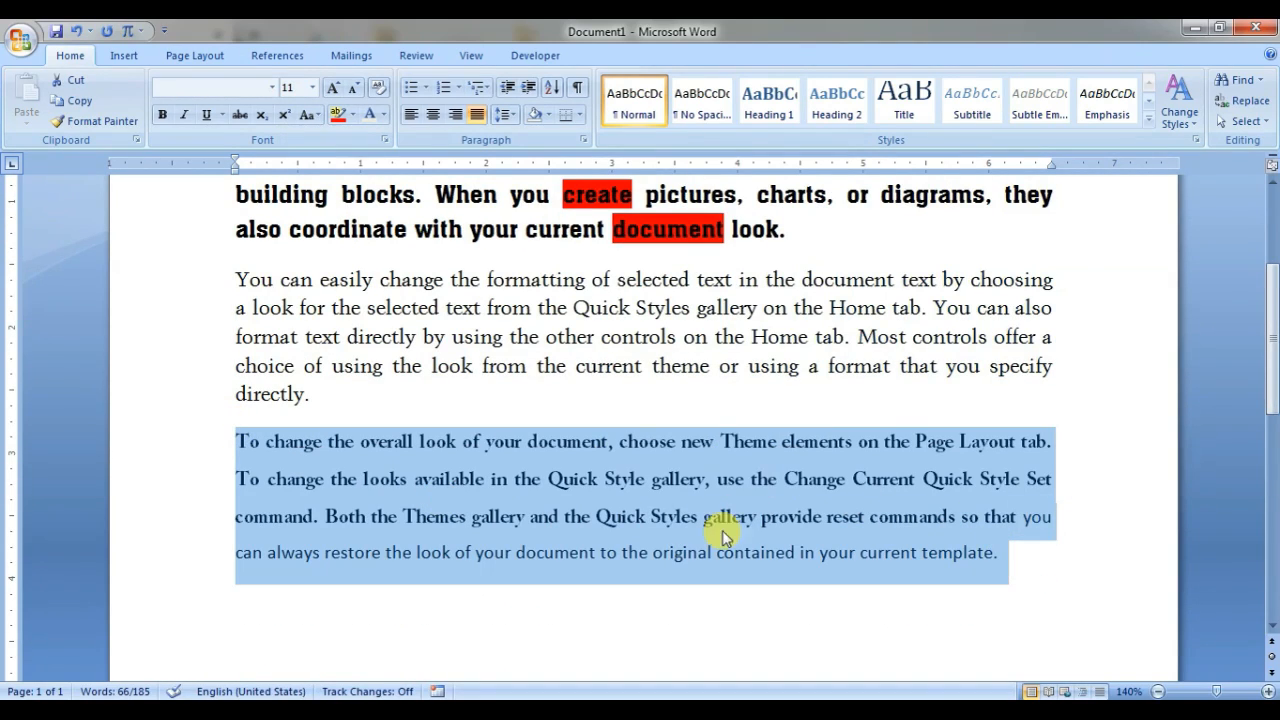
{"action": "left_click", "coordinate": [290, 89]}
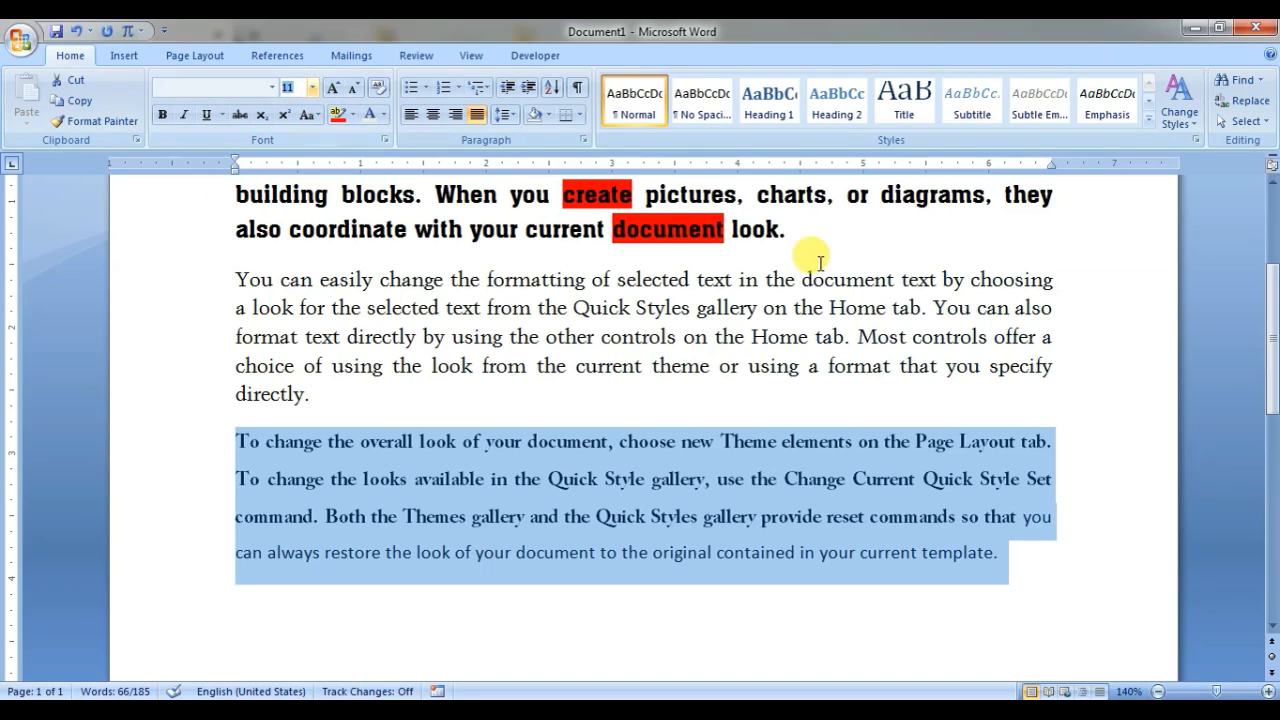
{"action": "type", "text": "1"}
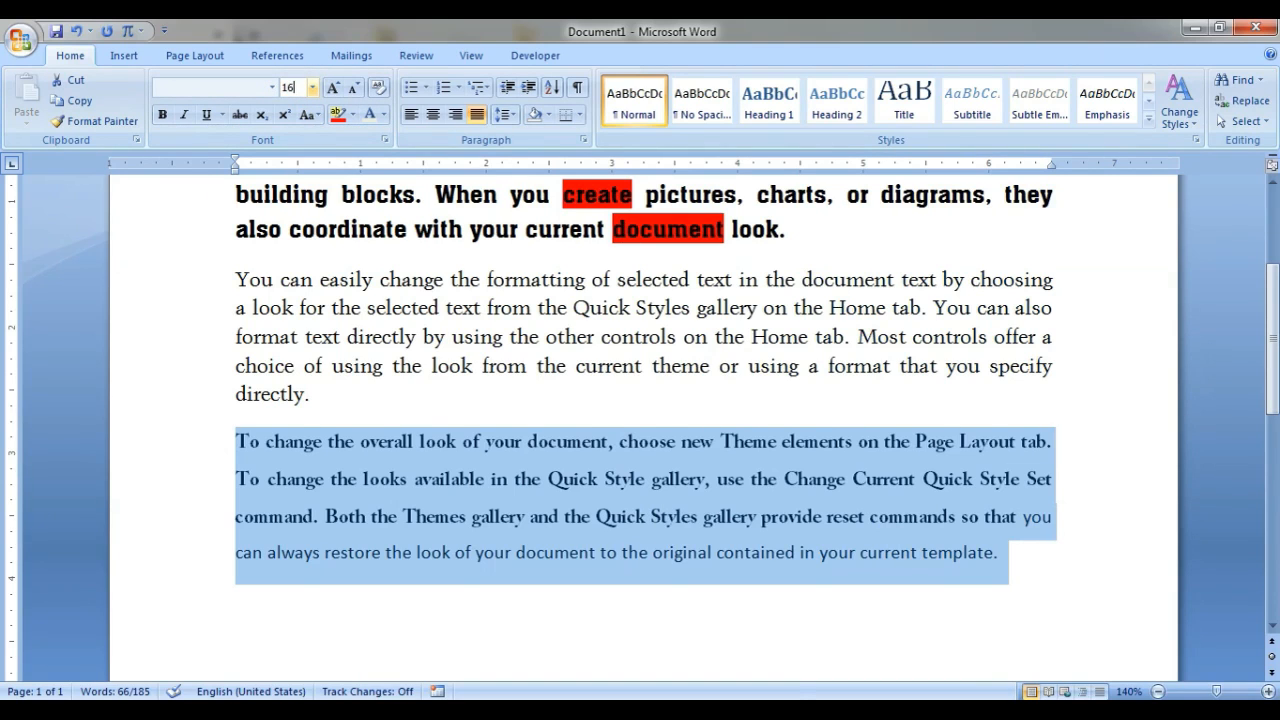
{"action": "type", "text": "6"}
{"action": "key", "text": "Return"}
- Look over the three paragraphs to compare their font sizes
{"action": "scroll", "coordinate": [777, 480], "scroll_direction": "down", "scroll_amount": 2}
{"action": "scroll", "coordinate": [800, 466], "scroll_direction": "up", "scroll_amount": 1}
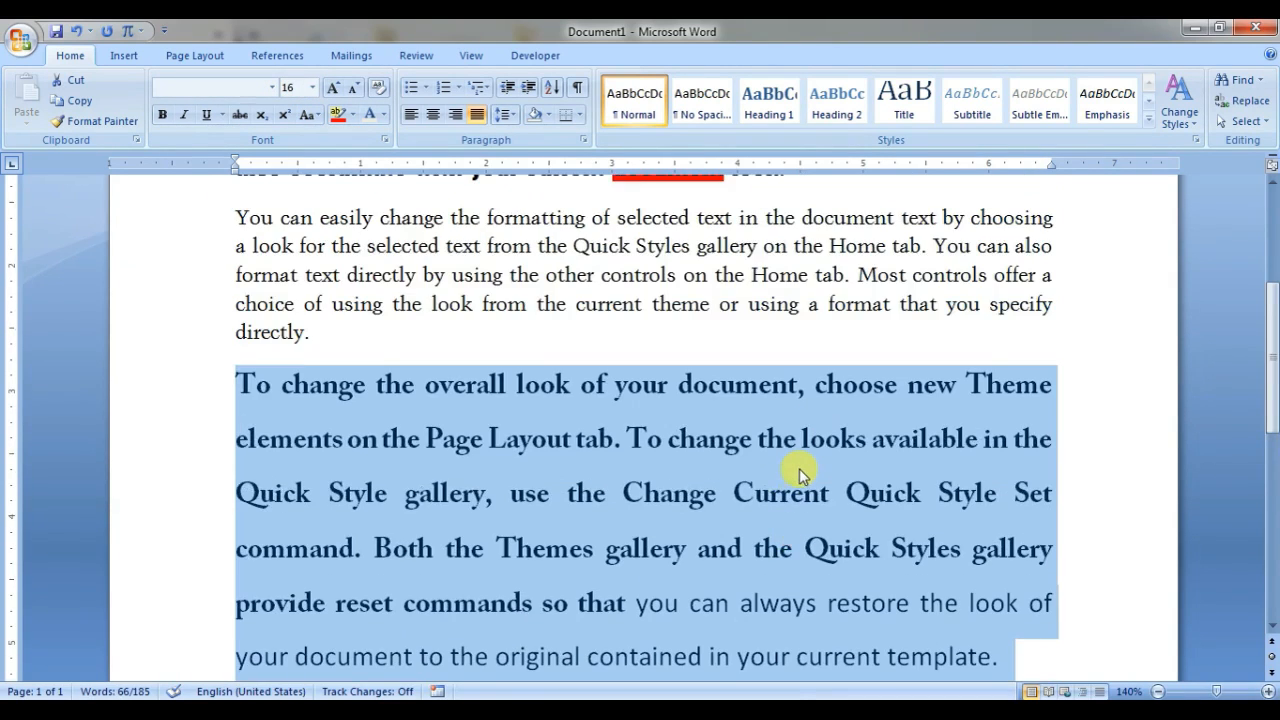
{"action": "scroll", "coordinate": [800, 466], "scroll_direction": "down", "scroll_amount": 5}
{"action": "scroll", "coordinate": [800, 466], "scroll_direction": "up", "scroll_amount": 6}
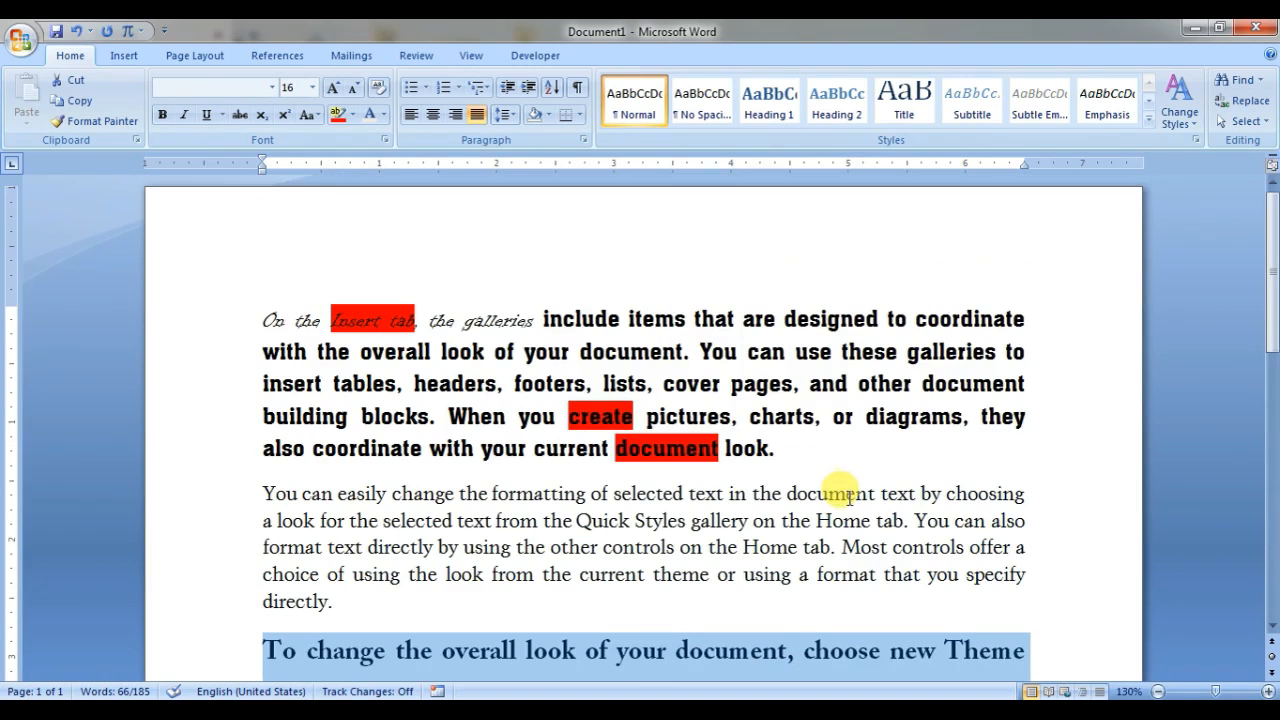
{"action": "scroll", "coordinate": [553, 372], "scroll_direction": "down", "scroll_amount": 2}
{"action": "scroll", "coordinate": [540, 385], "scroll_direction": "up", "scroll_amount": 2}
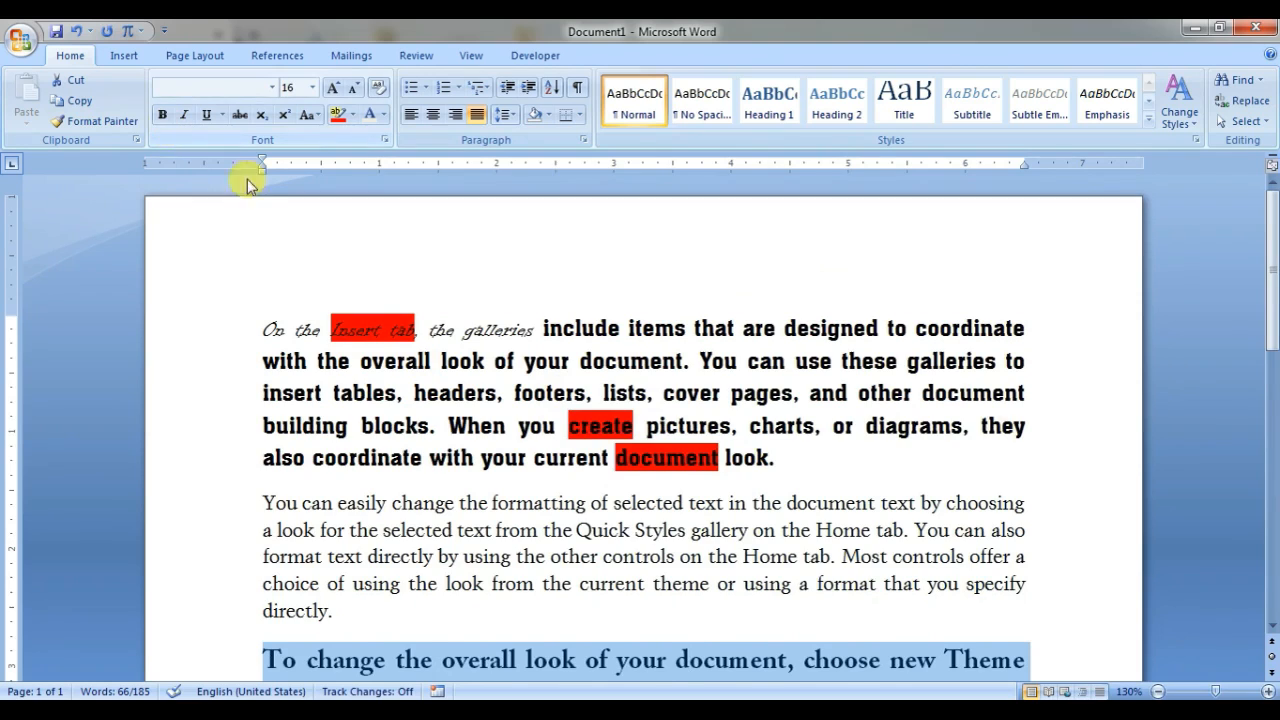
{"action": "scroll", "coordinate": [409, 306], "scroll_direction": "down", "scroll_amount": 2}
{"action": "scroll", "coordinate": [443, 300], "scroll_direction": "up", "scroll_amount": 1}
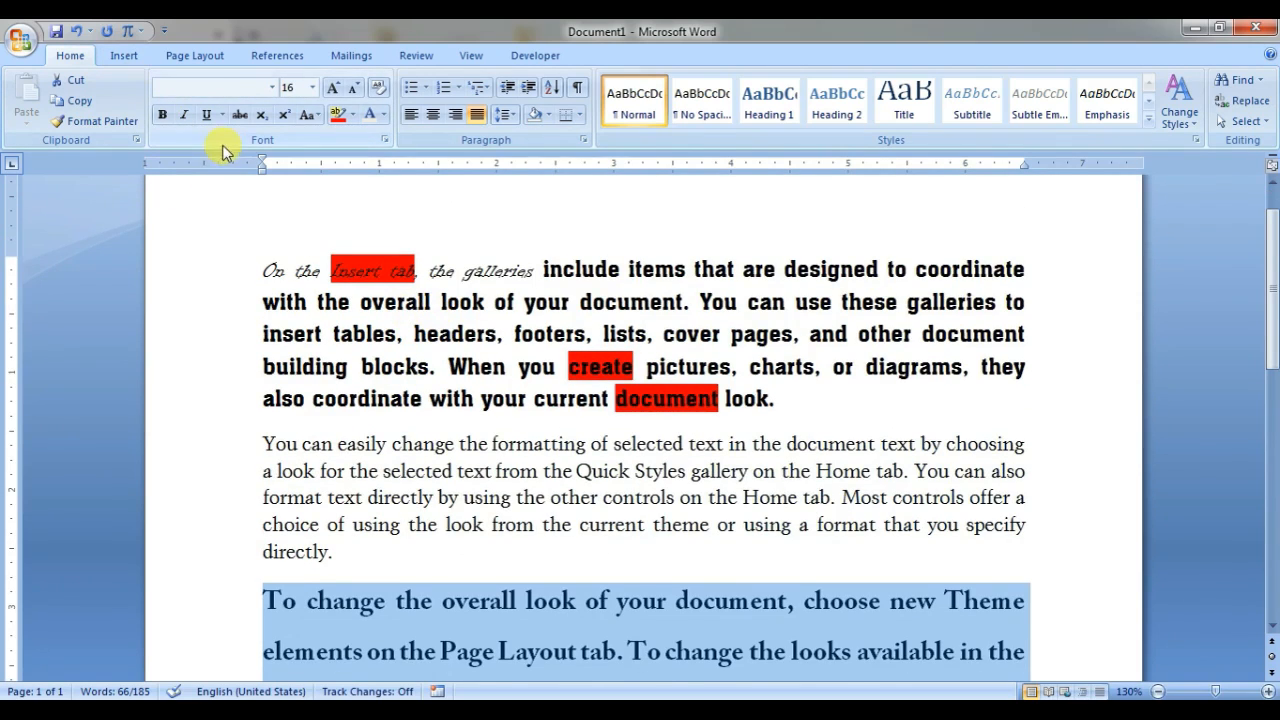
- Make the whole first paragraph bold, from "On the Insert tab" through "document look."
{"action": "scroll", "coordinate": [571, 371], "scroll_direction": "up", "scroll_amount": 1}
{"action": "left_click", "coordinate": [280, 329]}
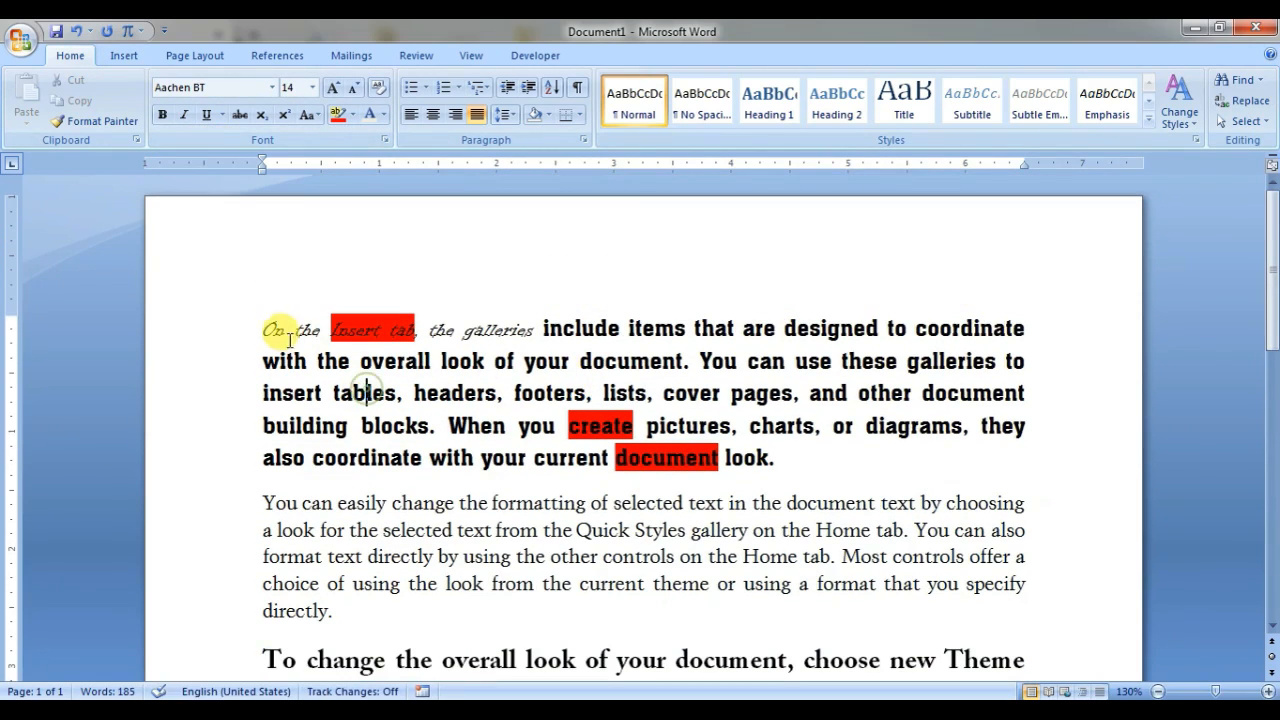
{"action": "left_click_drag", "start_coordinate": [257, 323], "coordinate": [783, 455]}
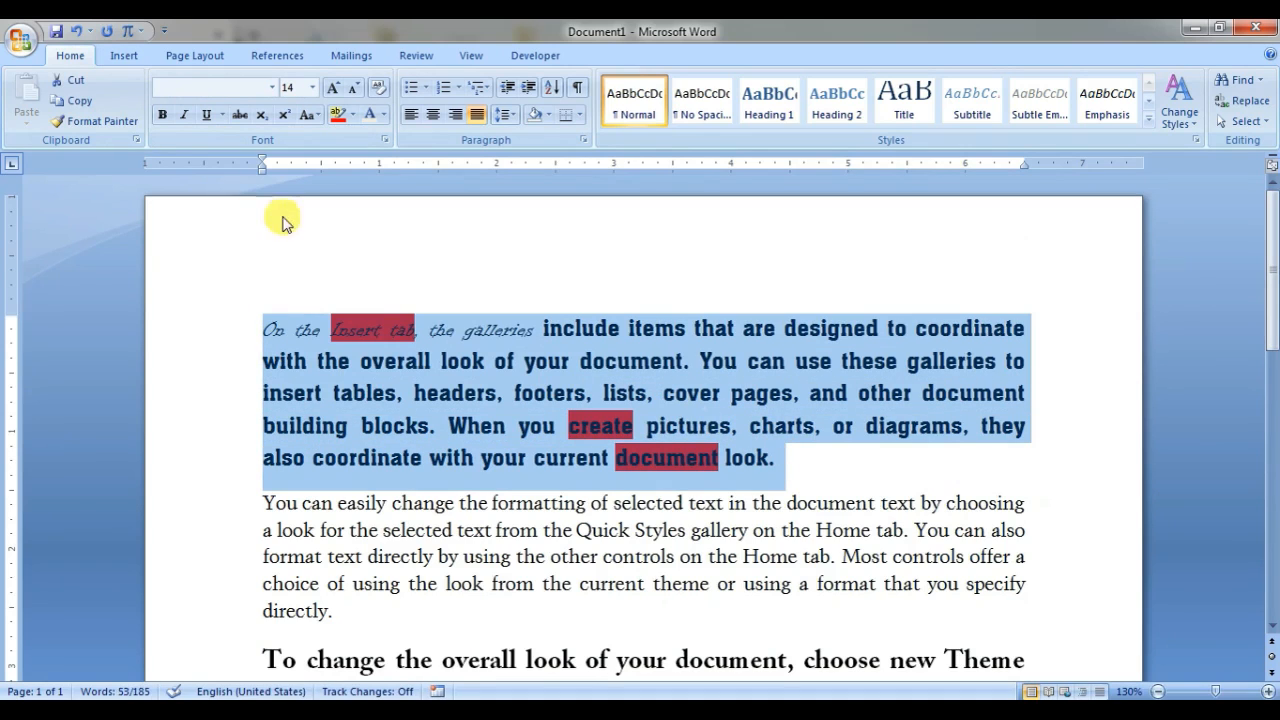
{"action": "left_click", "coordinate": [165, 116]}
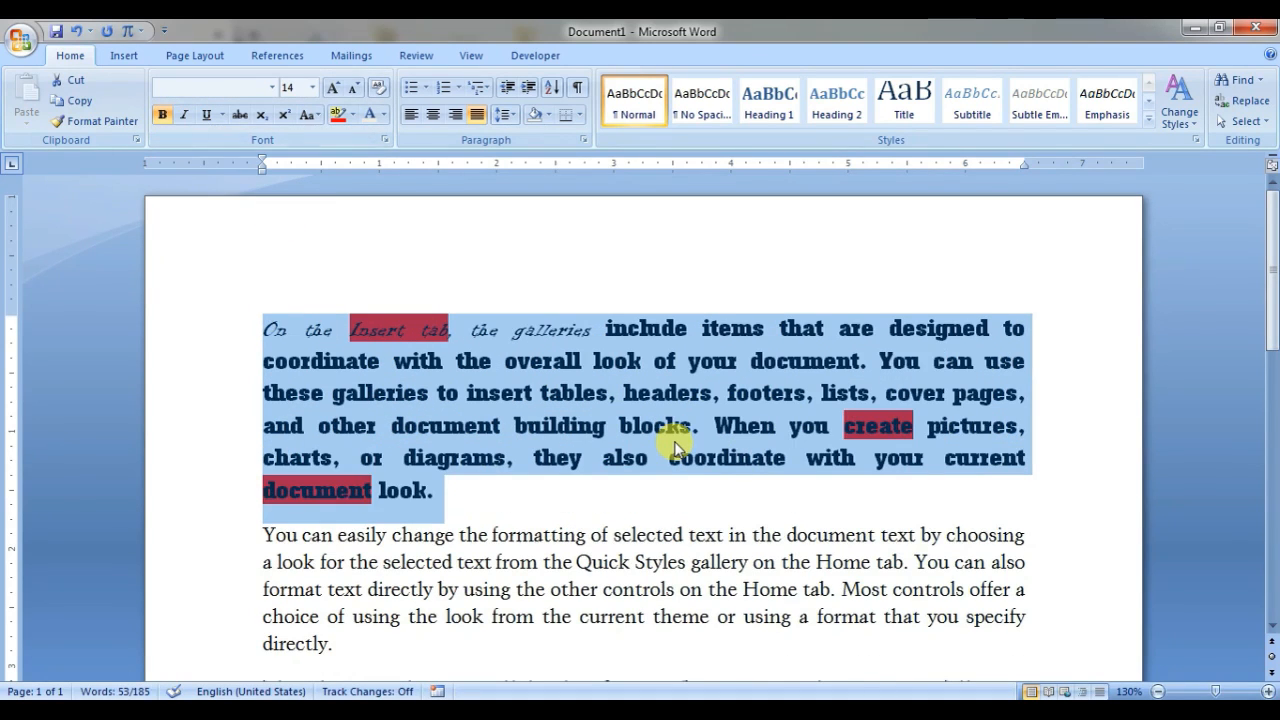
{"action": "scroll", "coordinate": [675, 447], "scroll_direction": "down", "scroll_amount": 1}
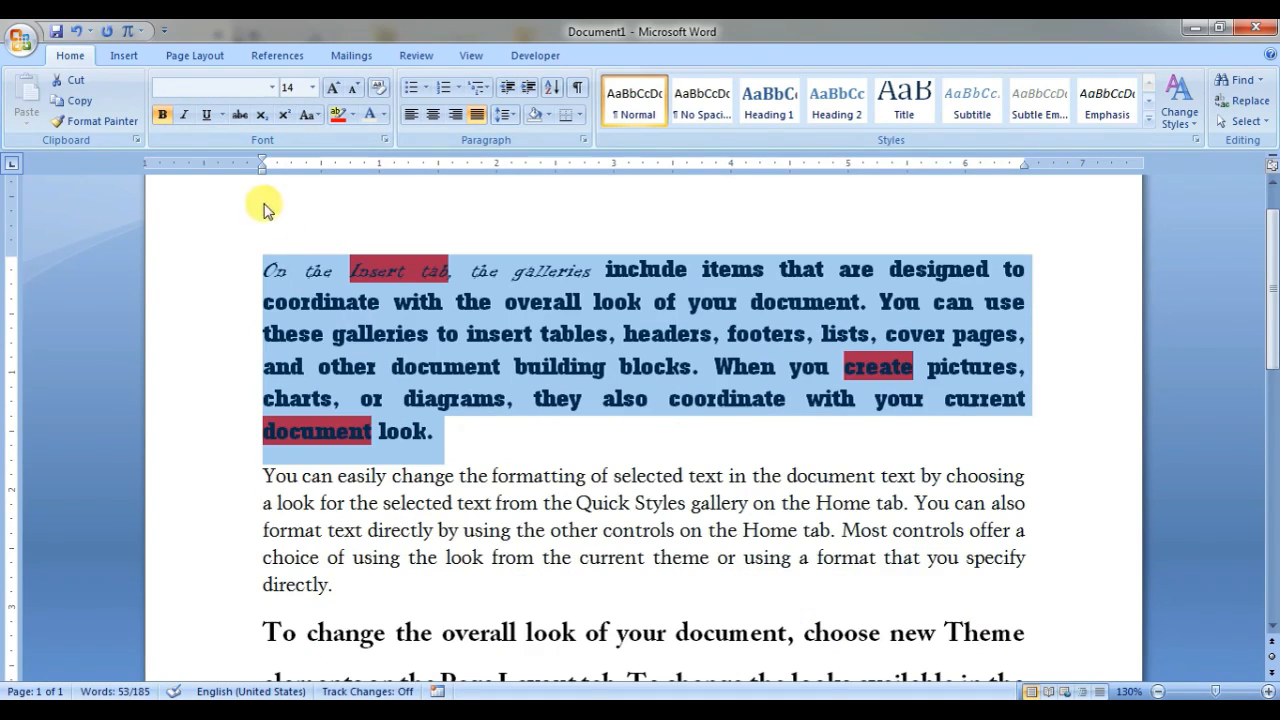
- Add the text "dfjk" after "look." at the end of the first paragraph
{"action": "left_click", "coordinate": [608, 421]}
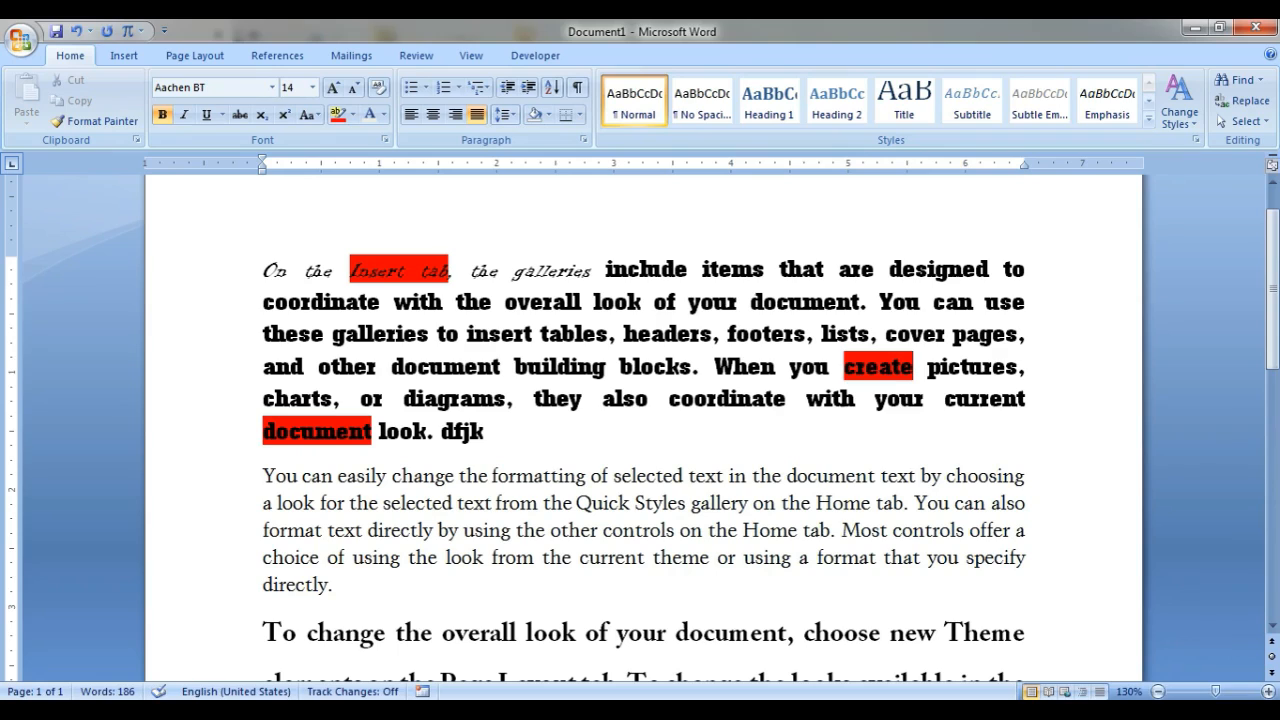
{"action": "left_click", "coordinate": [480, 432]}
{"action": "double_click", "coordinate": [455, 431]}
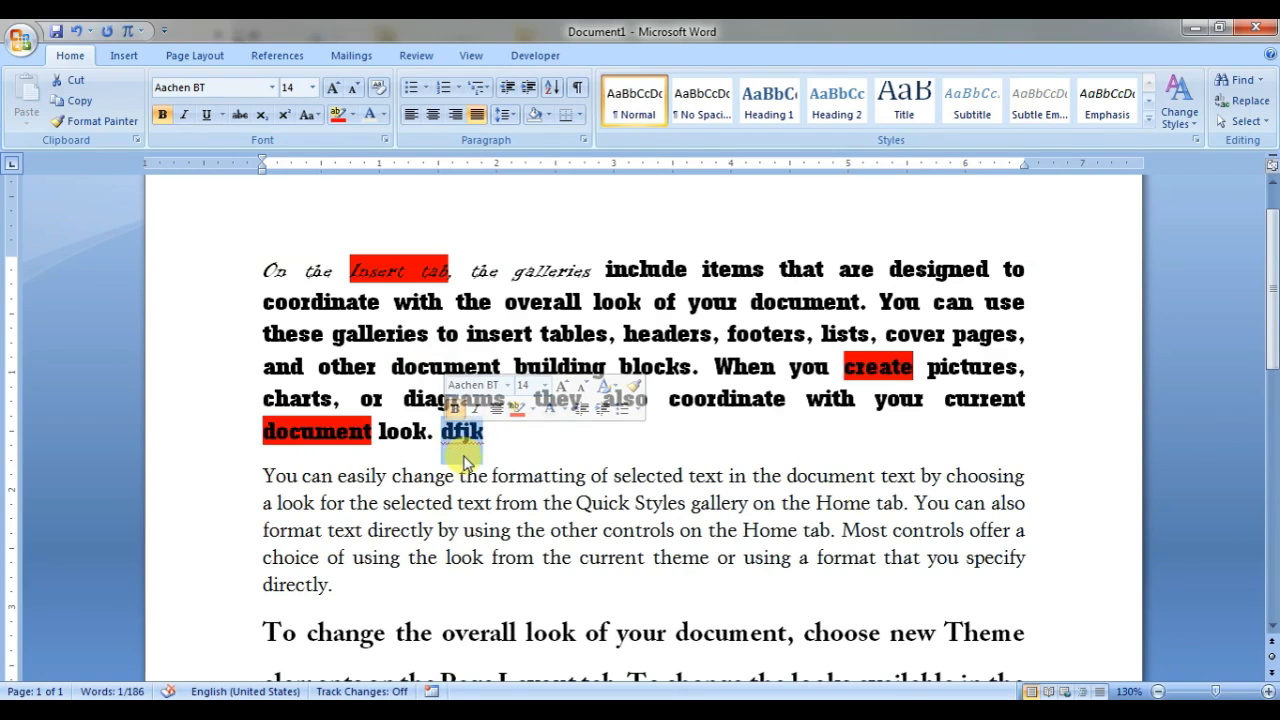
{"action": "left_click_drag", "start_coordinate": [427, 432], "coordinate": [255, 262]}
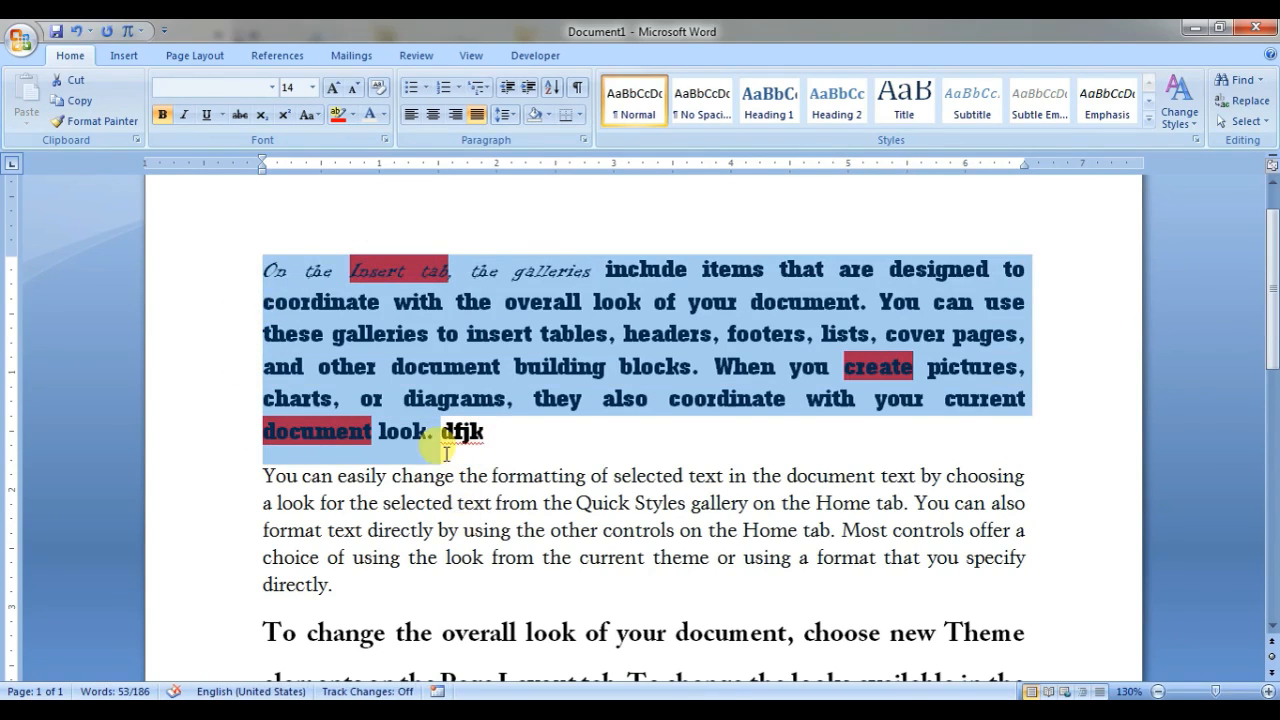
{"action": "left_click_drag", "start_coordinate": [432, 433], "coordinate": [487, 446]}
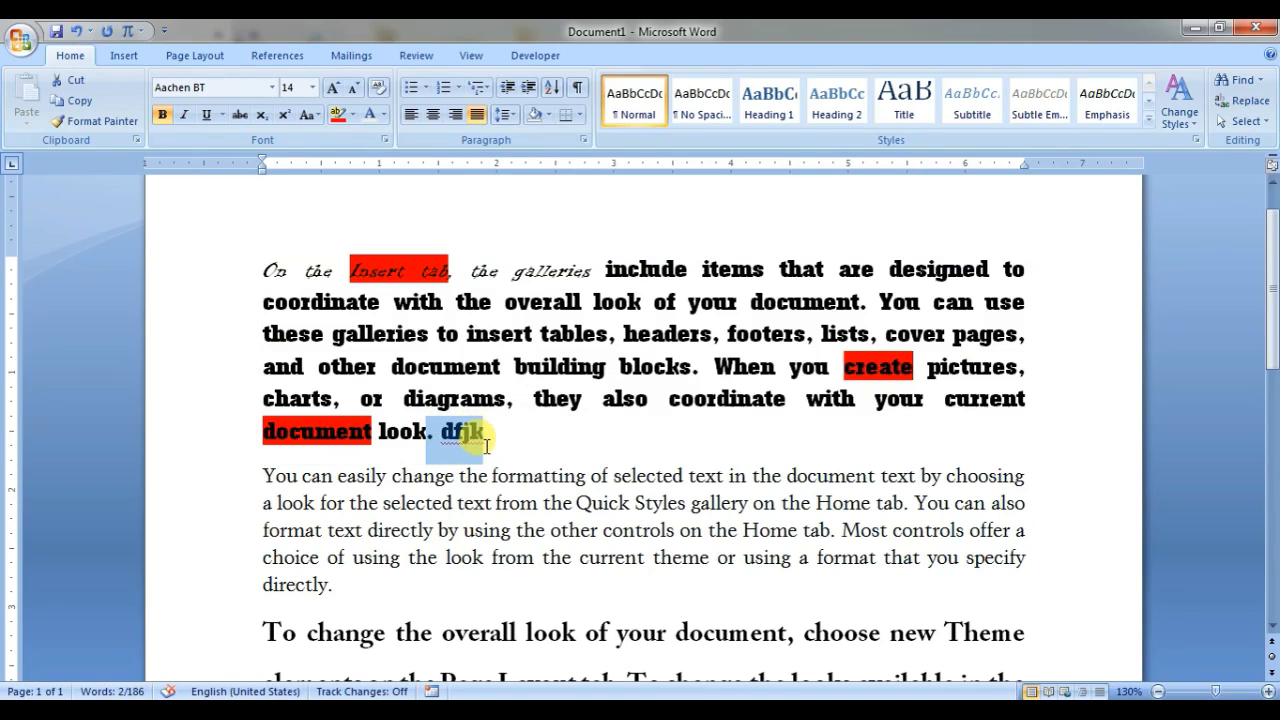
{"action": "left_click_drag", "start_coordinate": [443, 396], "coordinate": [394, 376]}
- Try to turn off bold for the added text "dfjk"
{"action": "left_click_drag", "start_coordinate": [437, 436], "coordinate": [512, 417]}
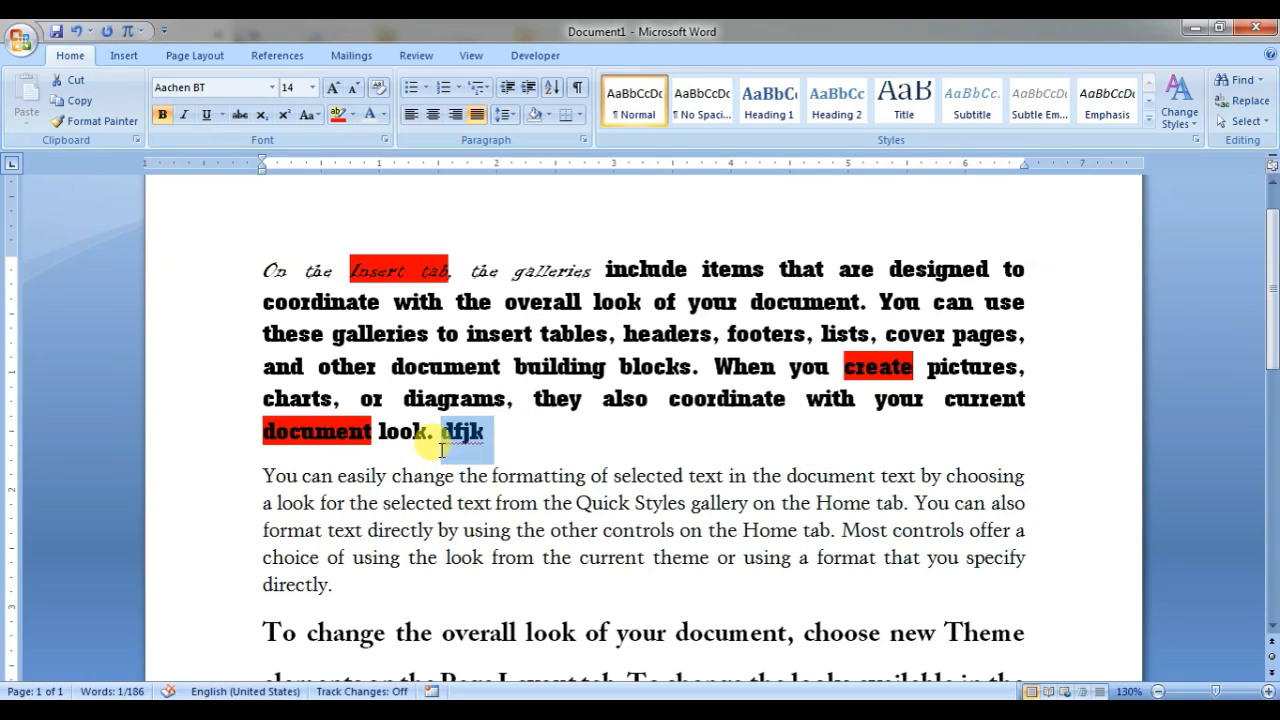
{"action": "left_click", "coordinate": [161, 116]}
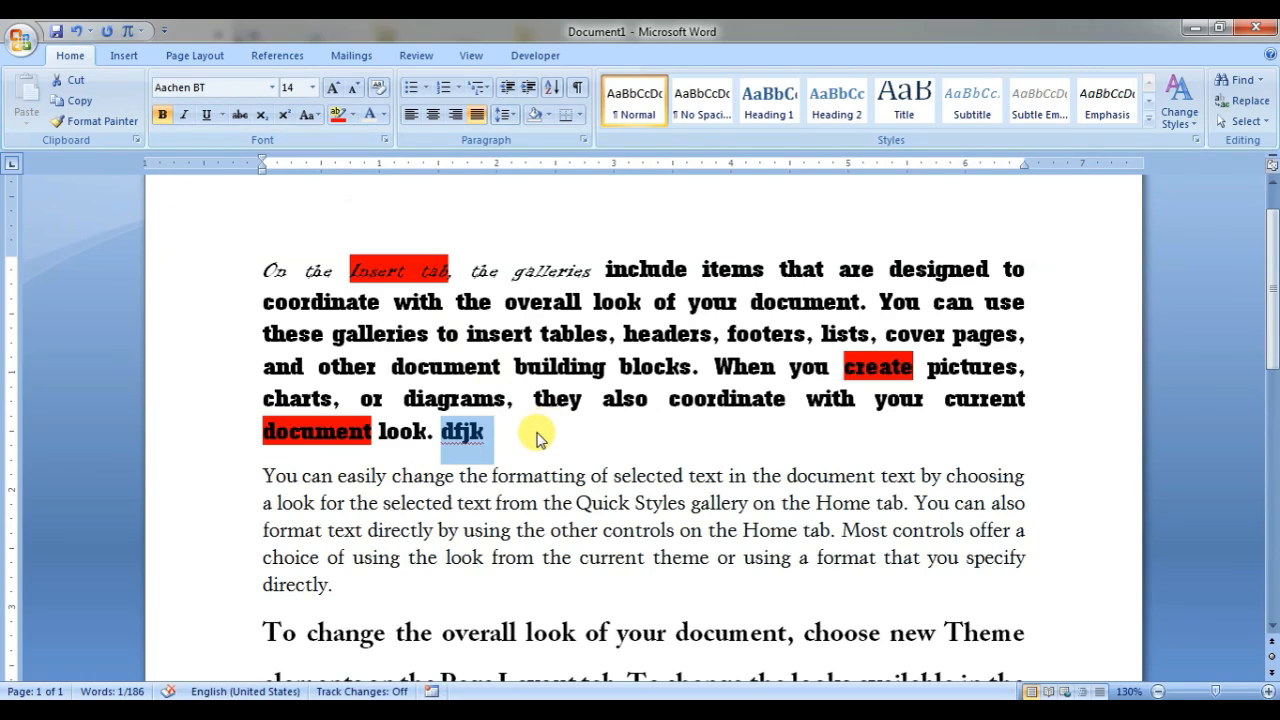
{"action": "left_click", "coordinate": [524, 436]}
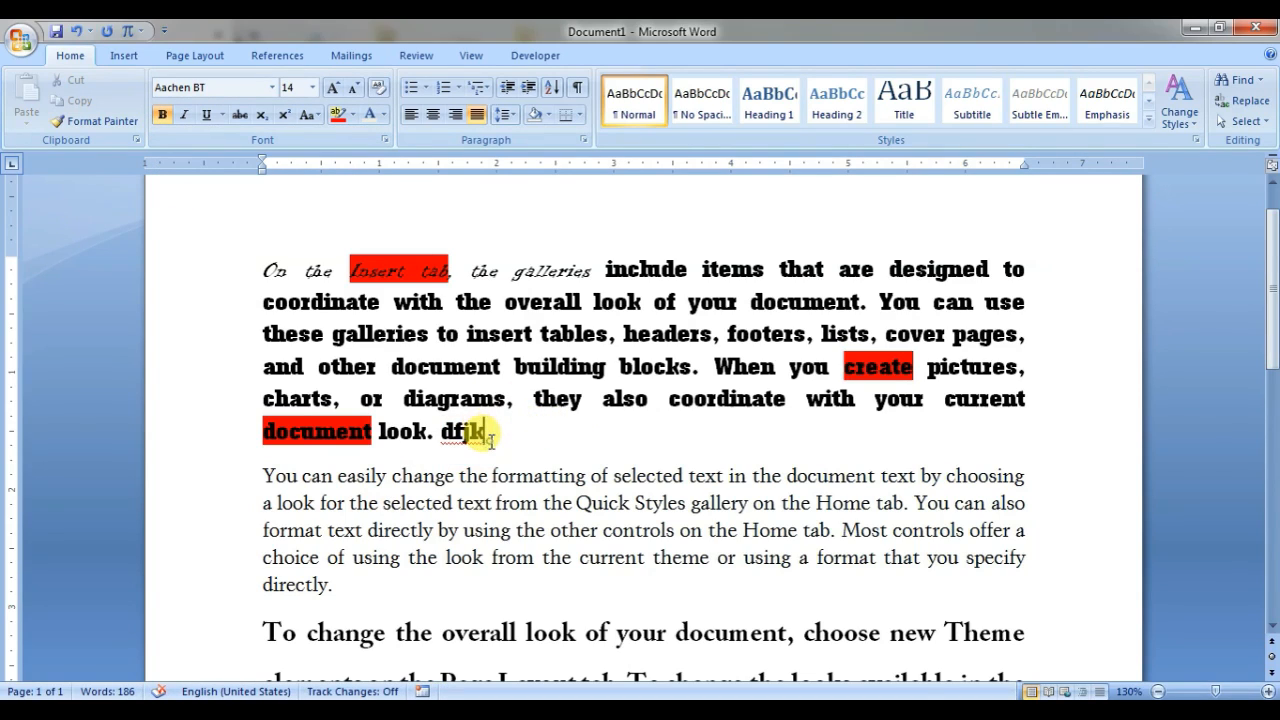
{"action": "left_click_drag", "start_coordinate": [491, 432], "coordinate": [432, 425]}
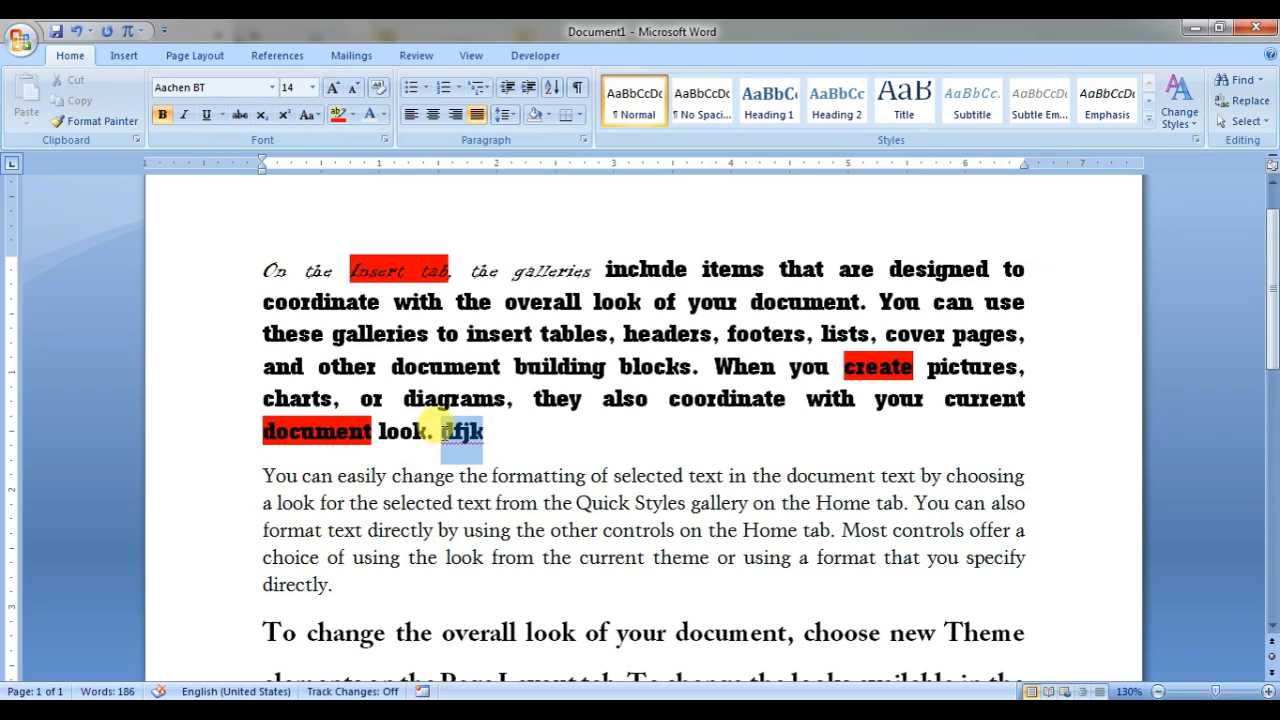
{"action": "left_click", "coordinate": [508, 427]}
- Toggle bold off, on and off again for "dfjk" at the end of the first paragraph
{"action": "left_click_drag", "start_coordinate": [441, 434], "coordinate": [563, 430]}
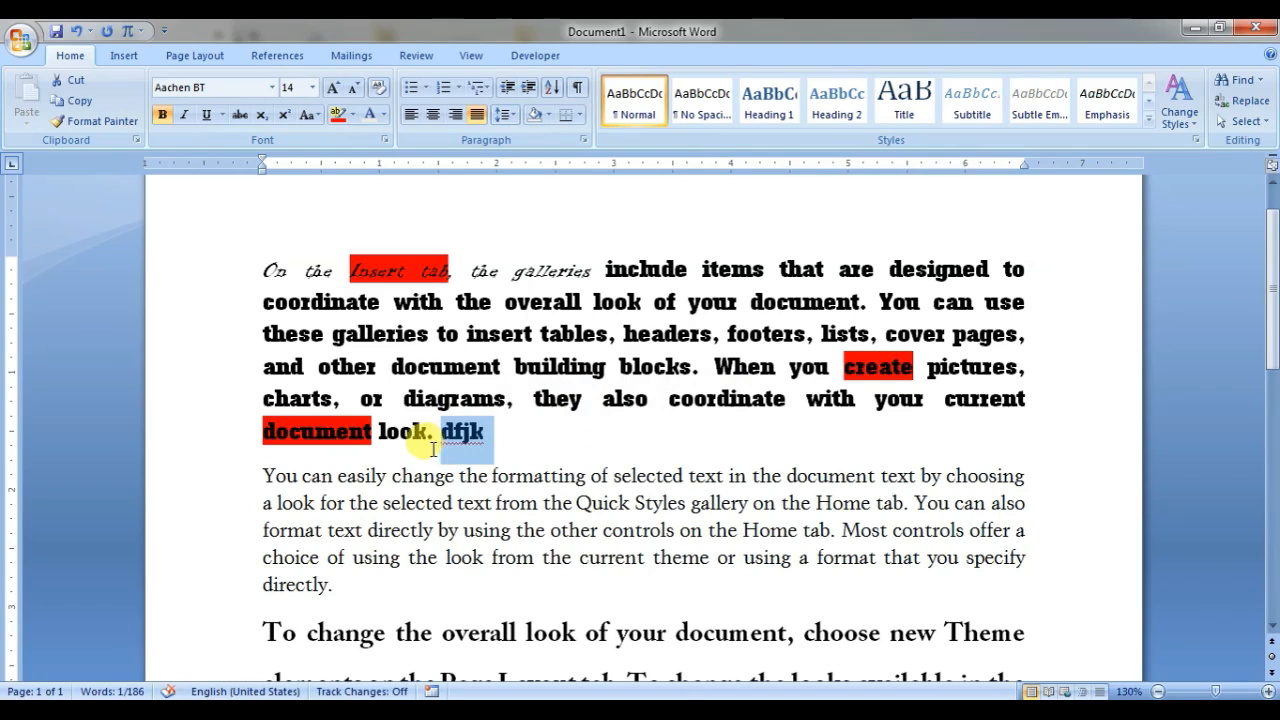
{"action": "left_click", "coordinate": [163, 116]}
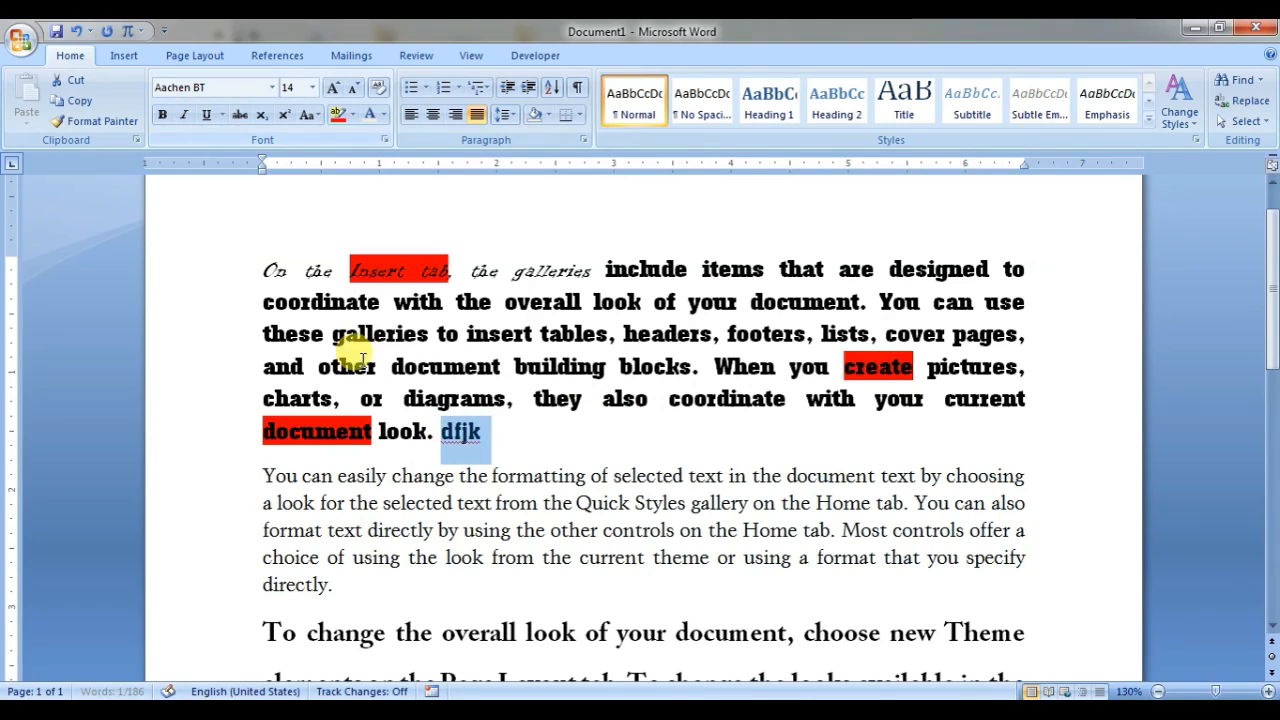
{"action": "left_click", "coordinate": [166, 120]}
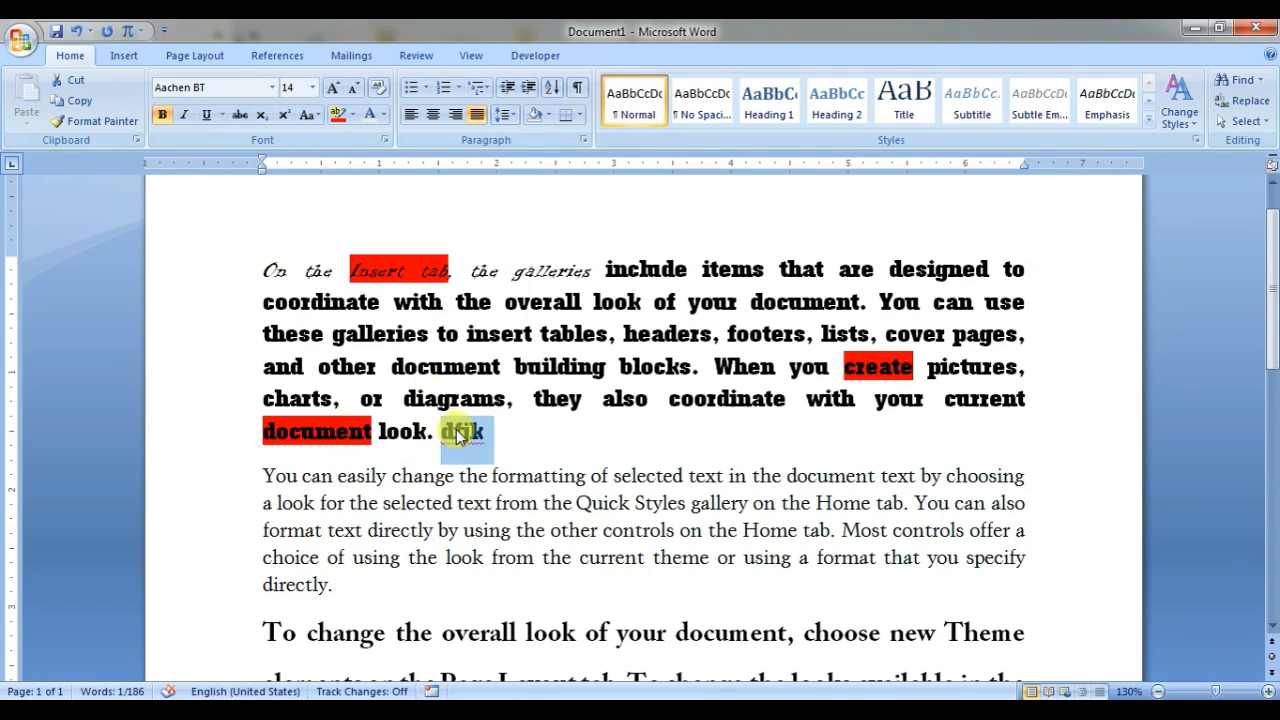
{"action": "left_click", "coordinate": [164, 117]}
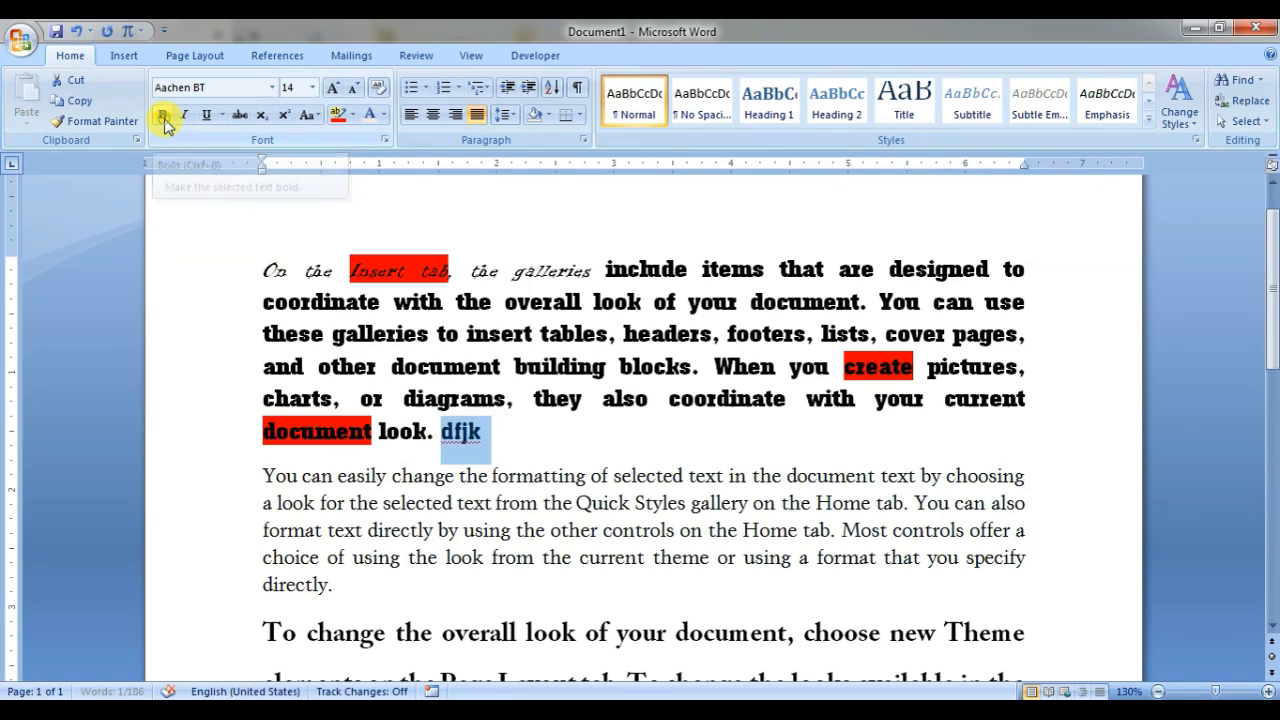
{"action": "left_click", "coordinate": [508, 449]}
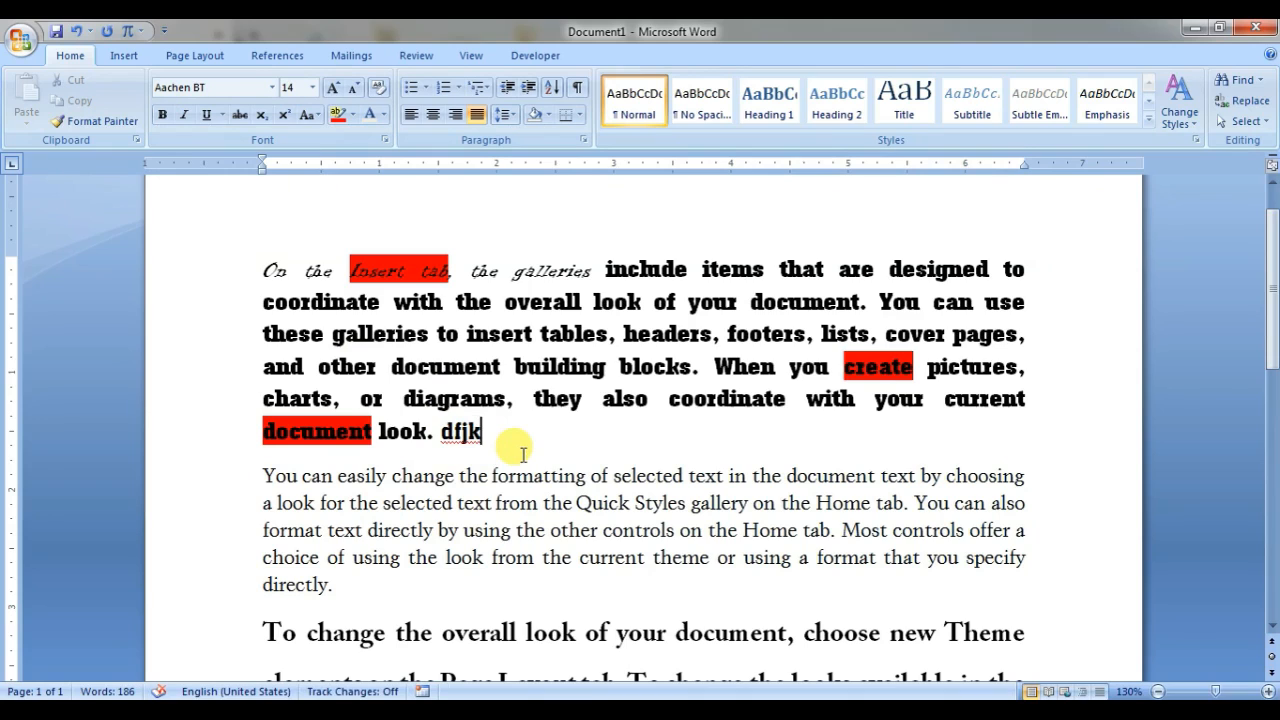
- Italicize the first paragraph's text from just after its first letter through "charts, or diagrams, they"
{"action": "left_click_drag", "start_coordinate": [553, 400], "coordinate": [222, 213]}
{"action": "left_click", "coordinate": [185, 115]}
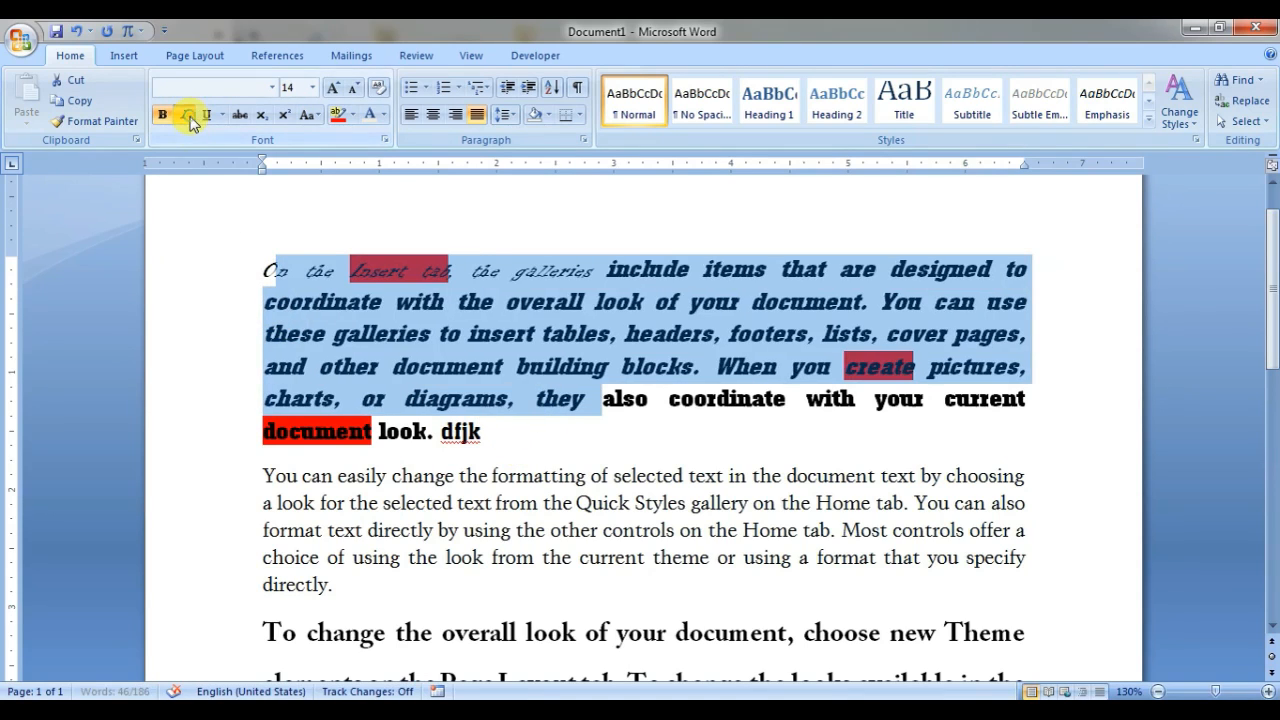
{"action": "left_click", "coordinate": [566, 412]}
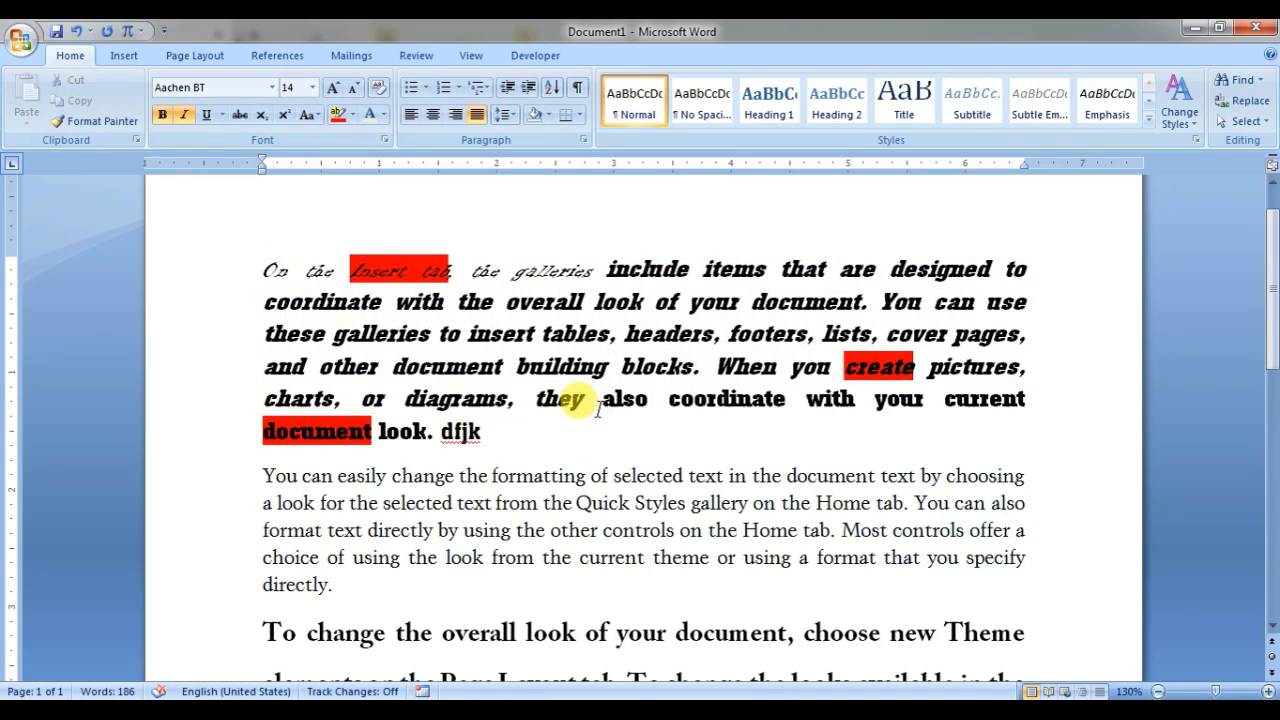
{"action": "left_click_drag", "start_coordinate": [602, 402], "coordinate": [623, 437]}
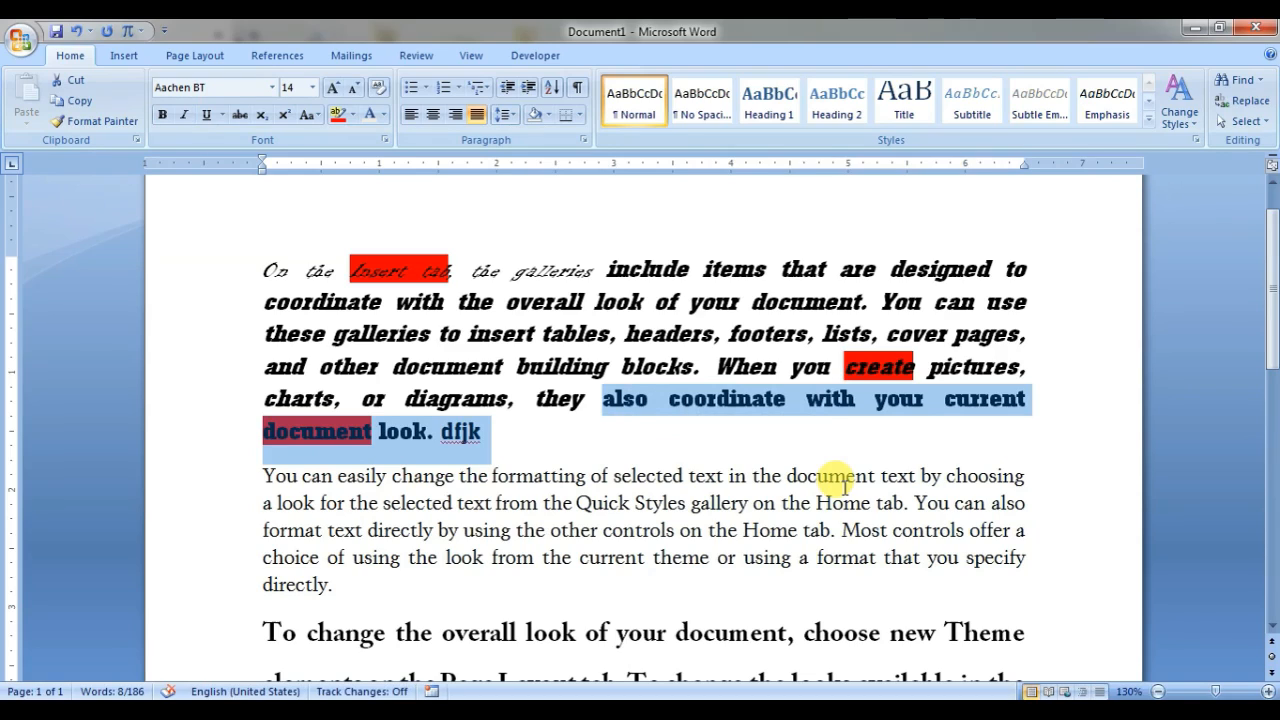
{"action": "left_click", "coordinate": [663, 476]}
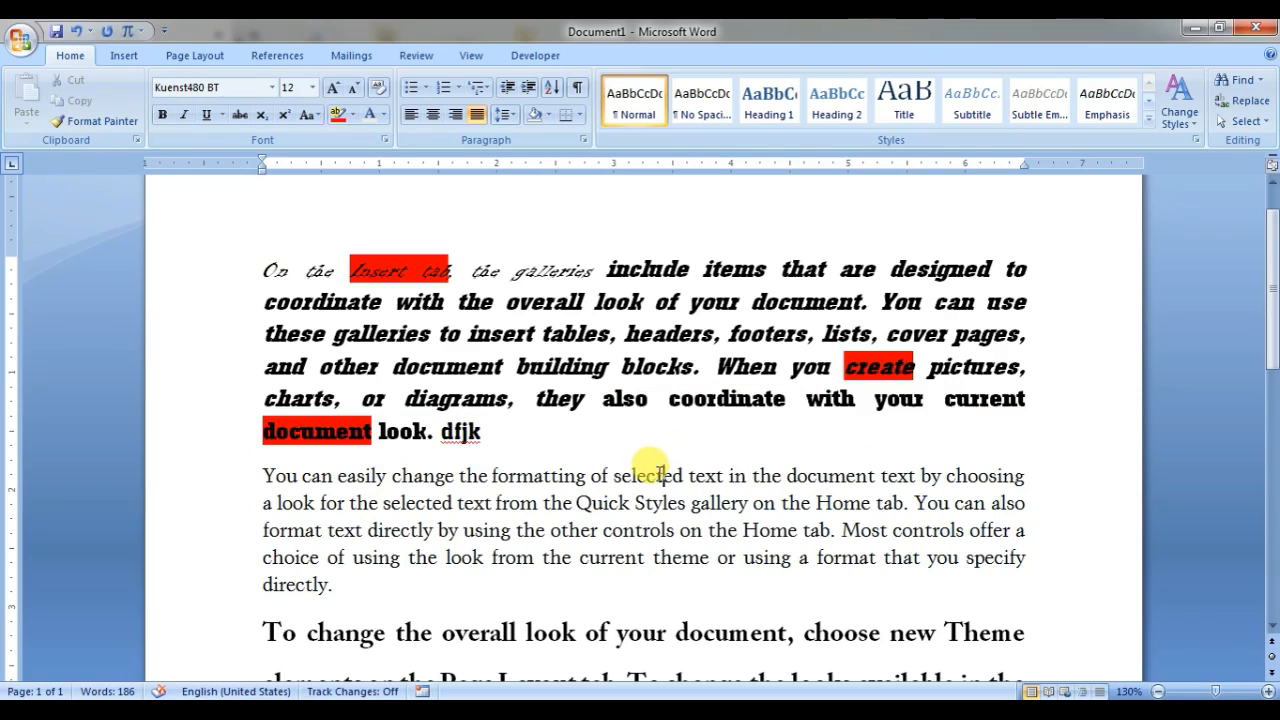
- Apply strikethrough to "You can easily change the formatting" at the start of the second paragraph
{"action": "scroll", "coordinate": [573, 386], "scroll_direction": "down", "scroll_amount": 1}
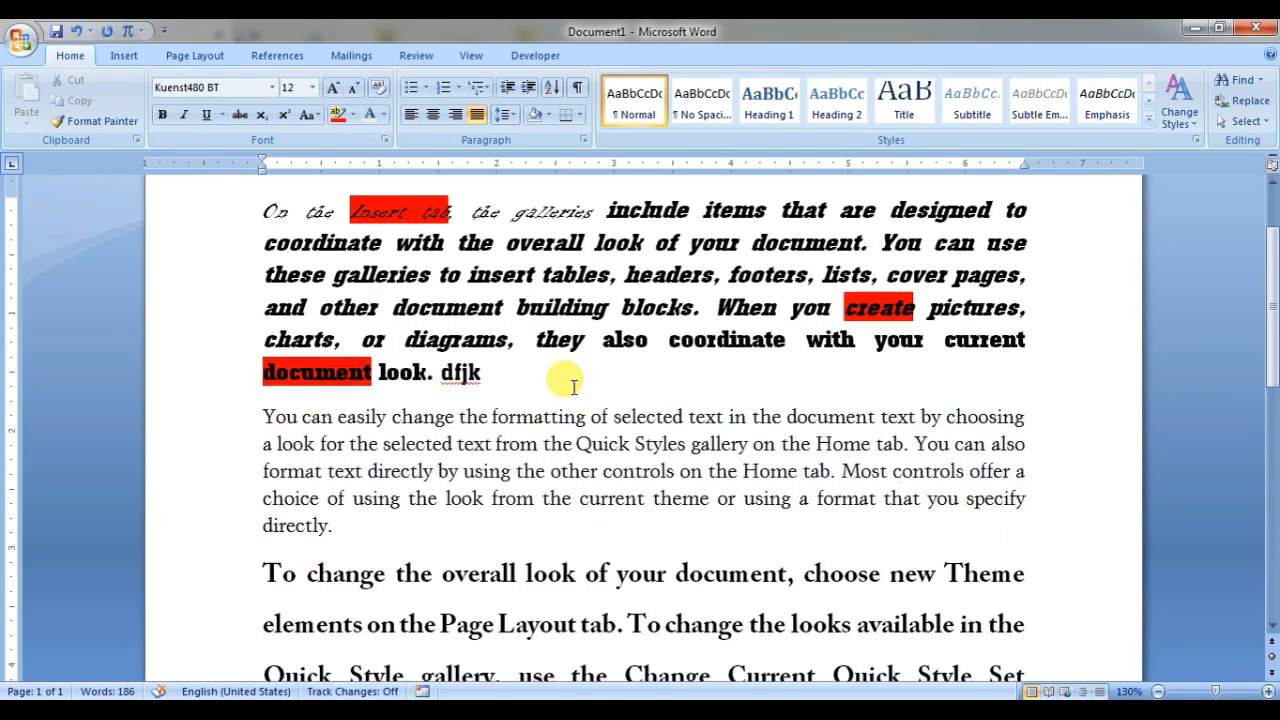
{"action": "scroll", "coordinate": [485, 332], "scroll_direction": "down", "scroll_amount": 3}
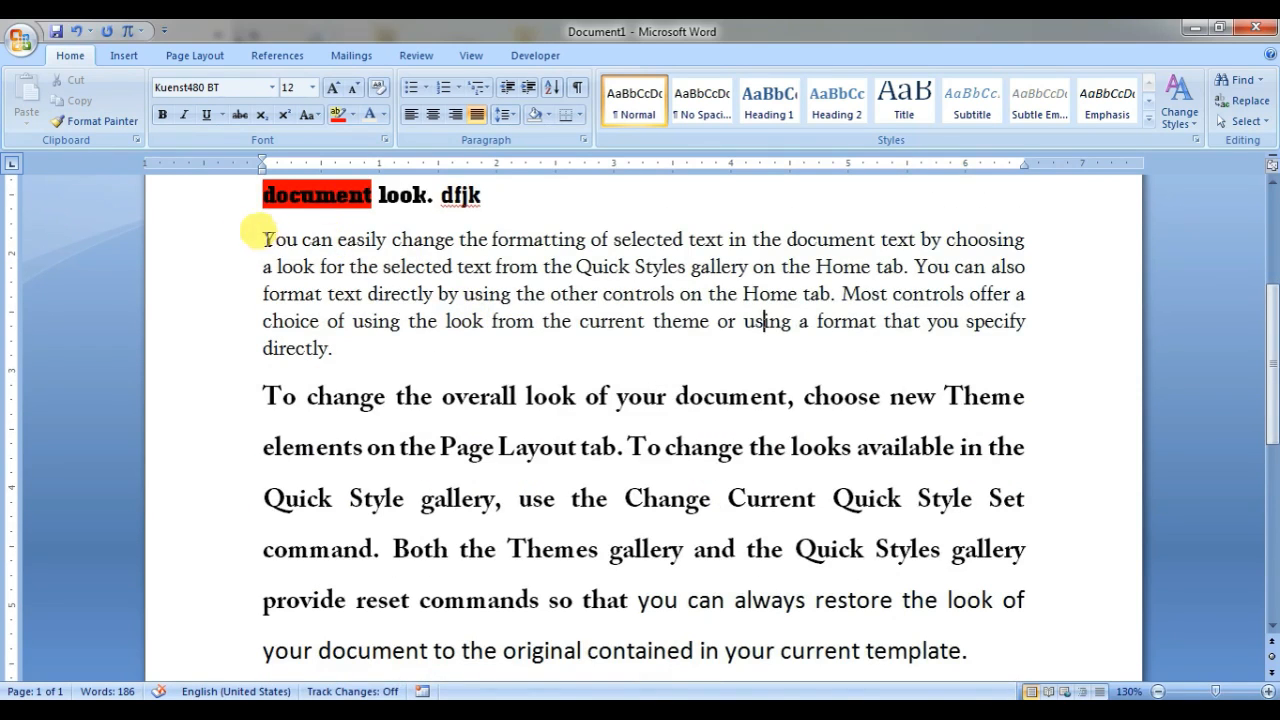
{"action": "left_click_drag", "start_coordinate": [262, 239], "coordinate": [588, 240]}
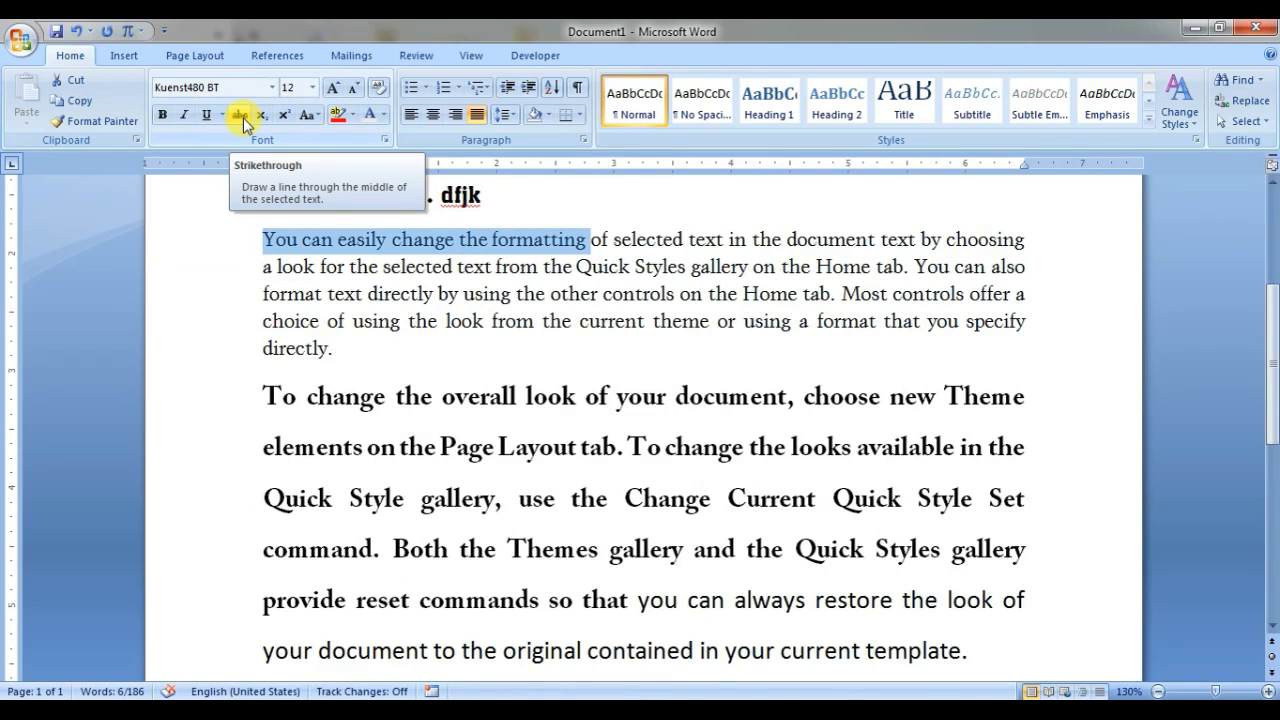
{"action": "left_click", "coordinate": [426, 266]}
{"action": "scroll", "coordinate": [296, 365], "scroll_direction": "up", "scroll_amount": 2}
{"action": "left_click_drag", "start_coordinate": [263, 357], "coordinate": [553, 366]}
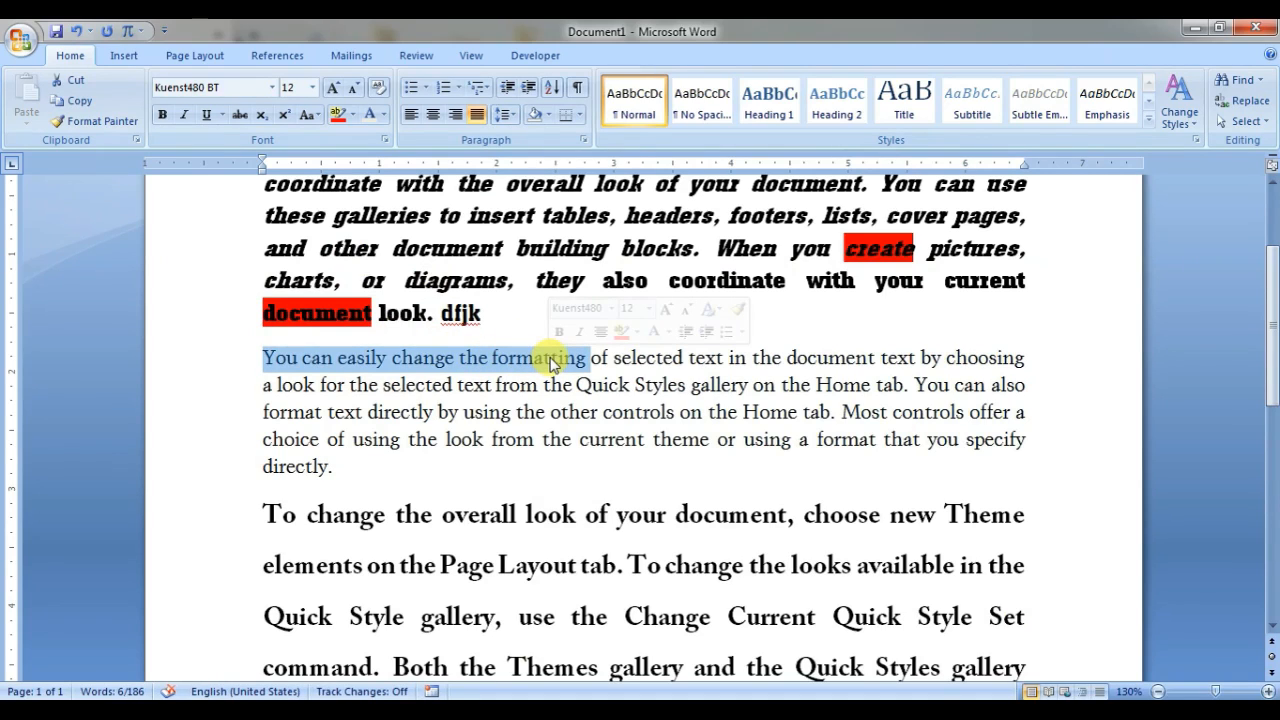
{"action": "left_click", "coordinate": [240, 114]}
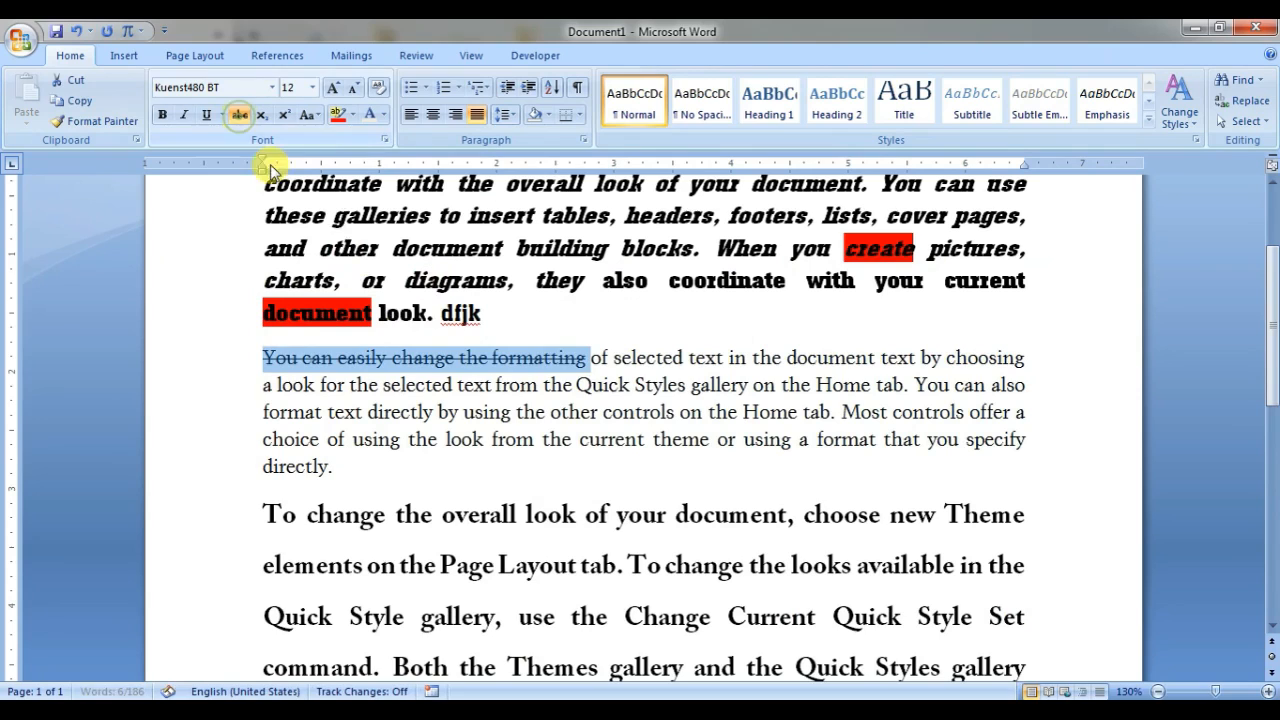
- Apply strikethrough to the rest of the second paragraph, from "of selected text" through "directly."
{"action": "left_click", "coordinate": [583, 397]}
{"action": "left_click_drag", "start_coordinate": [590, 357], "coordinate": [610, 465]}
{"action": "left_click", "coordinate": [240, 114]}
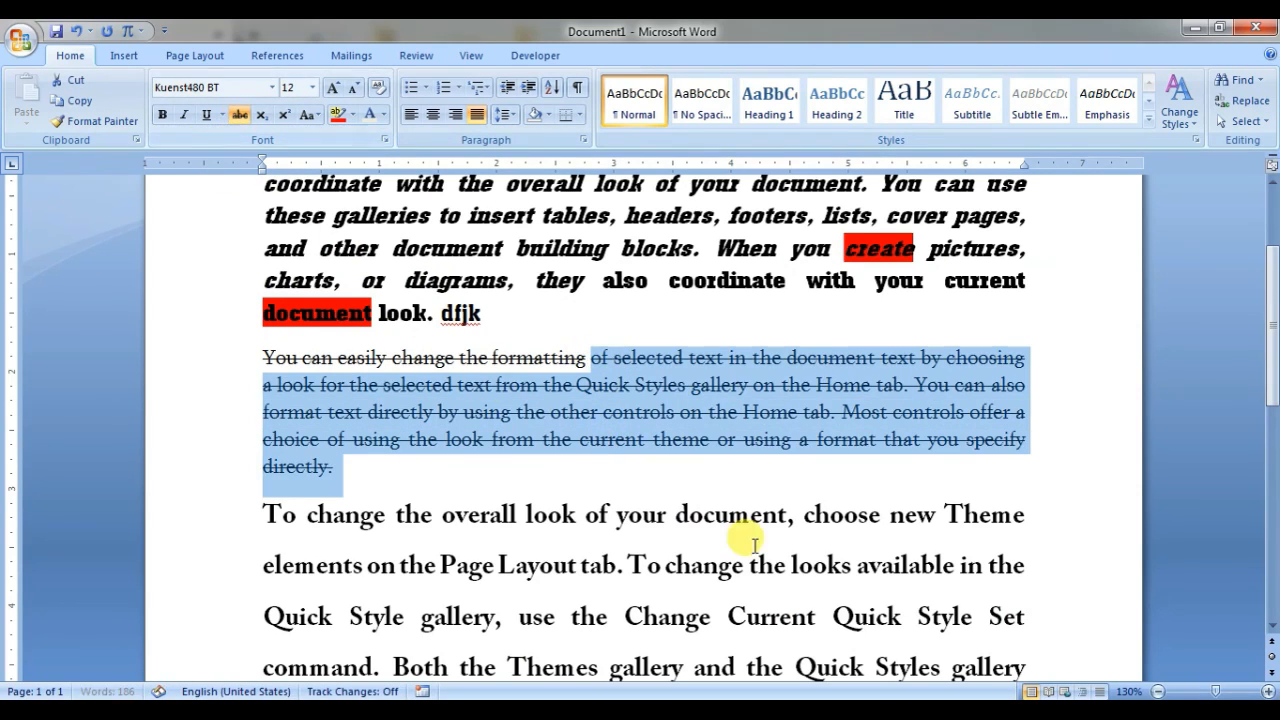
{"action": "scroll", "coordinate": [706, 432], "scroll_direction": "up", "scroll_amount": 1}
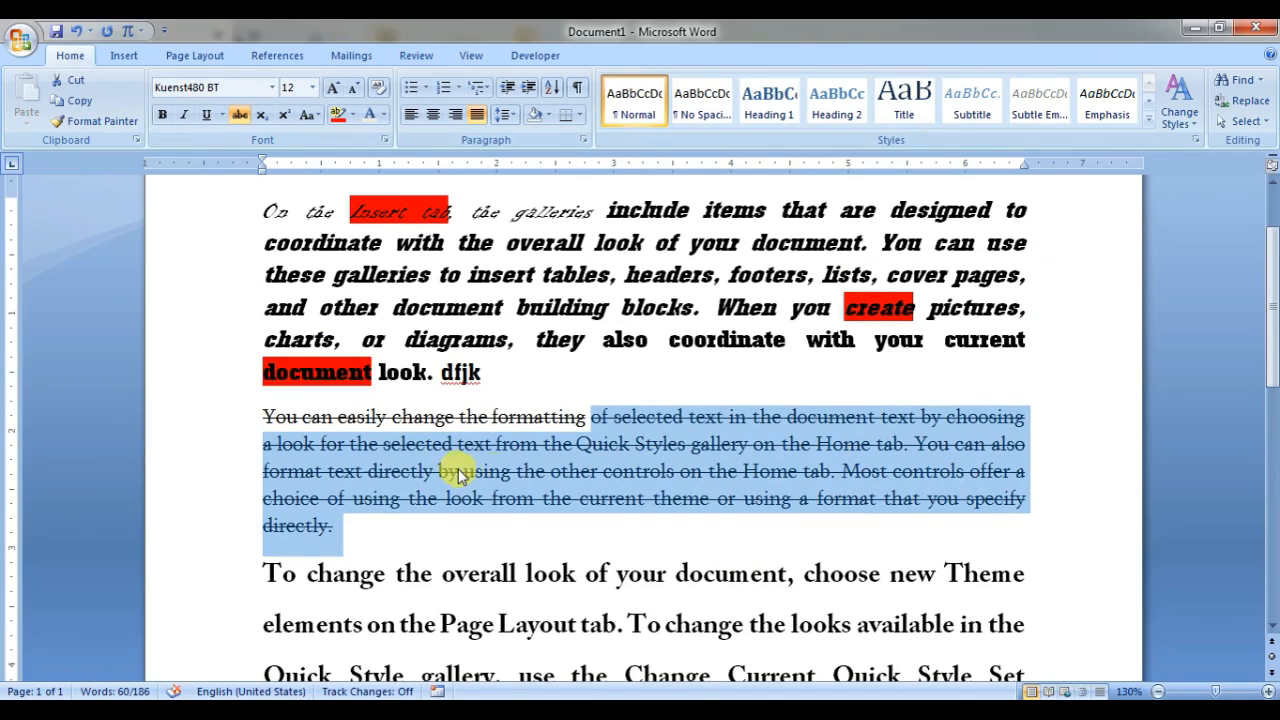
{"action": "left_click", "coordinate": [585, 498]}
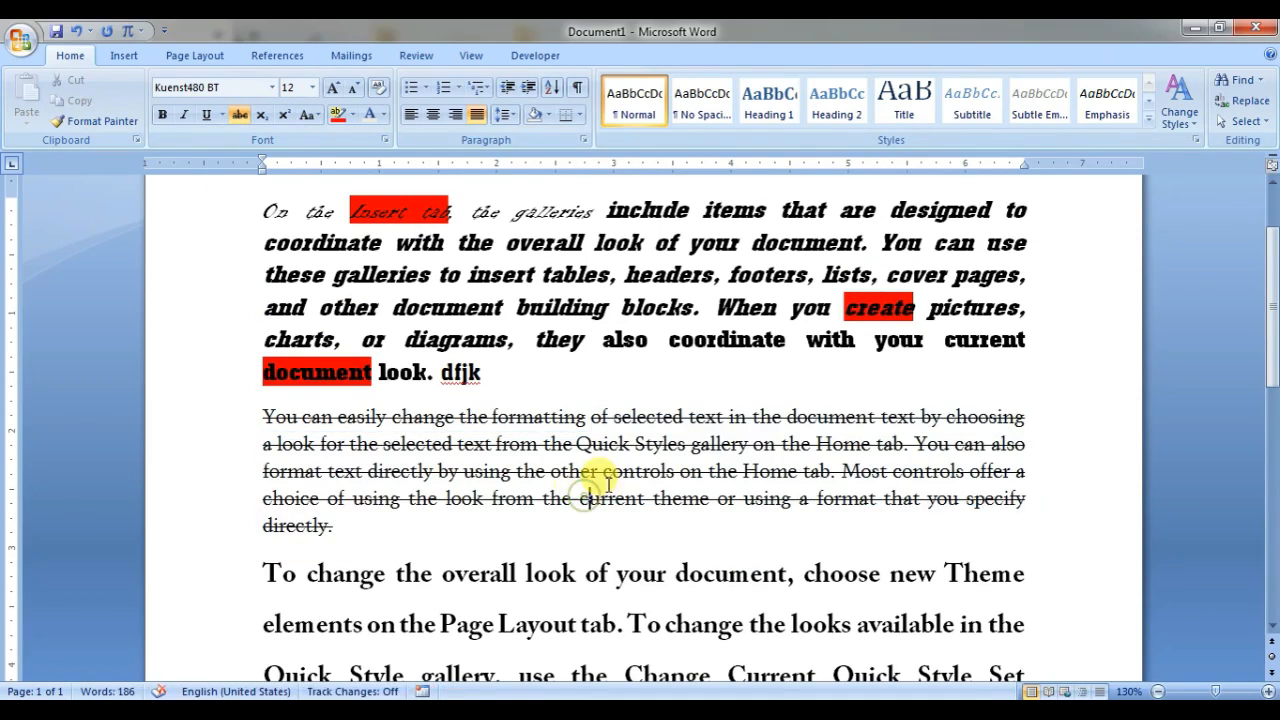
- Add "100" after "directly." at the end of the second paragraph and remove its strikethrough
{"action": "scroll", "coordinate": [400, 430], "scroll_direction": "down", "scroll_amount": 2}
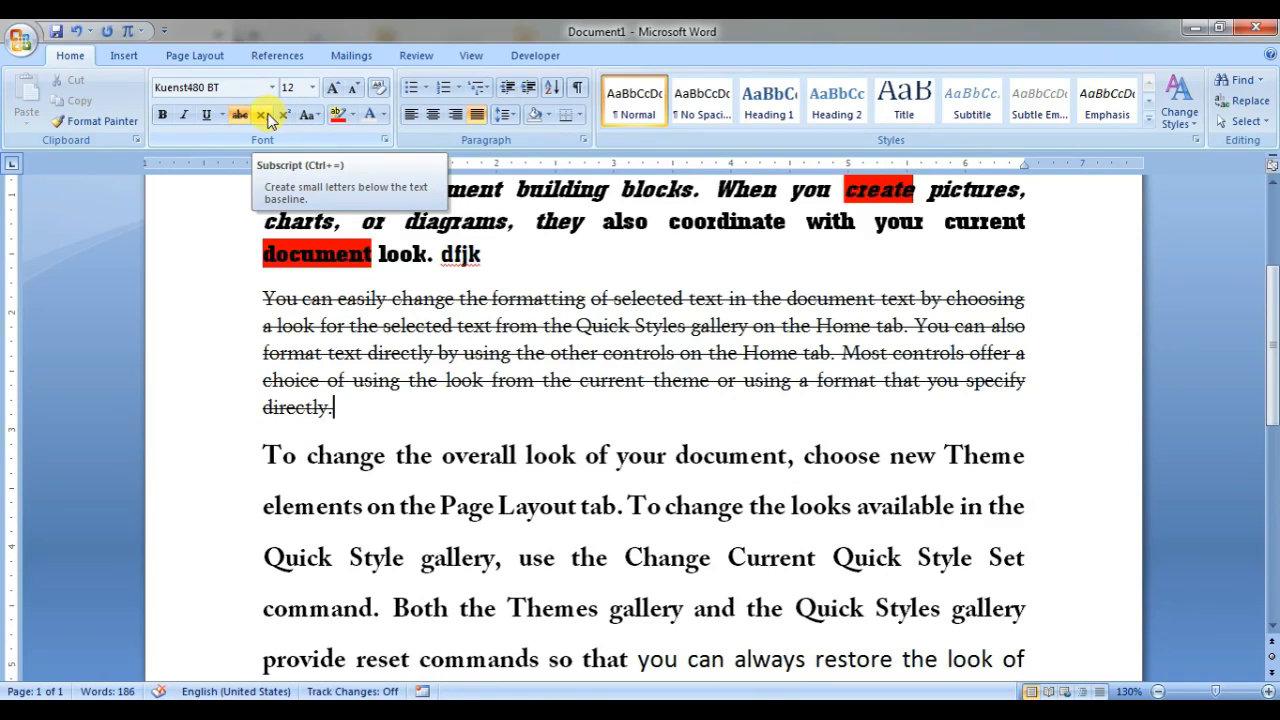
{"action": "scroll", "coordinate": [445, 440], "scroll_direction": "down", "scroll_amount": 1}
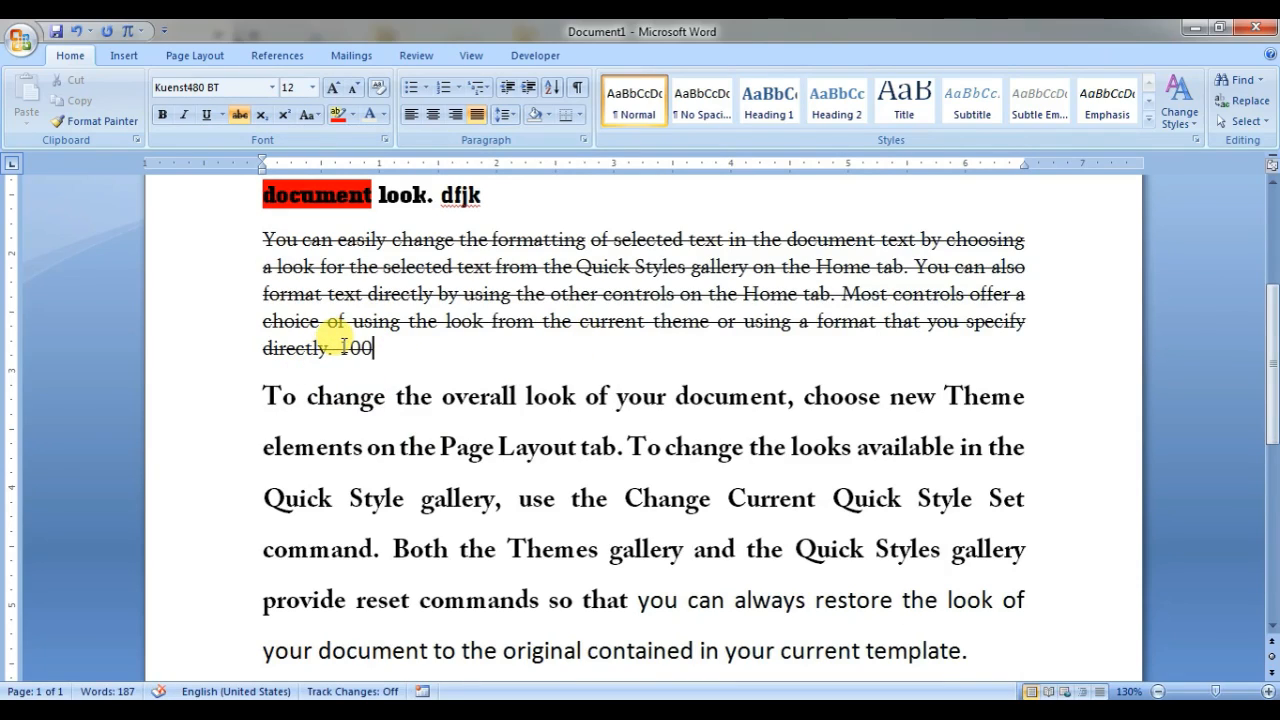
{"action": "left_click_drag", "start_coordinate": [340, 347], "coordinate": [380, 350]}
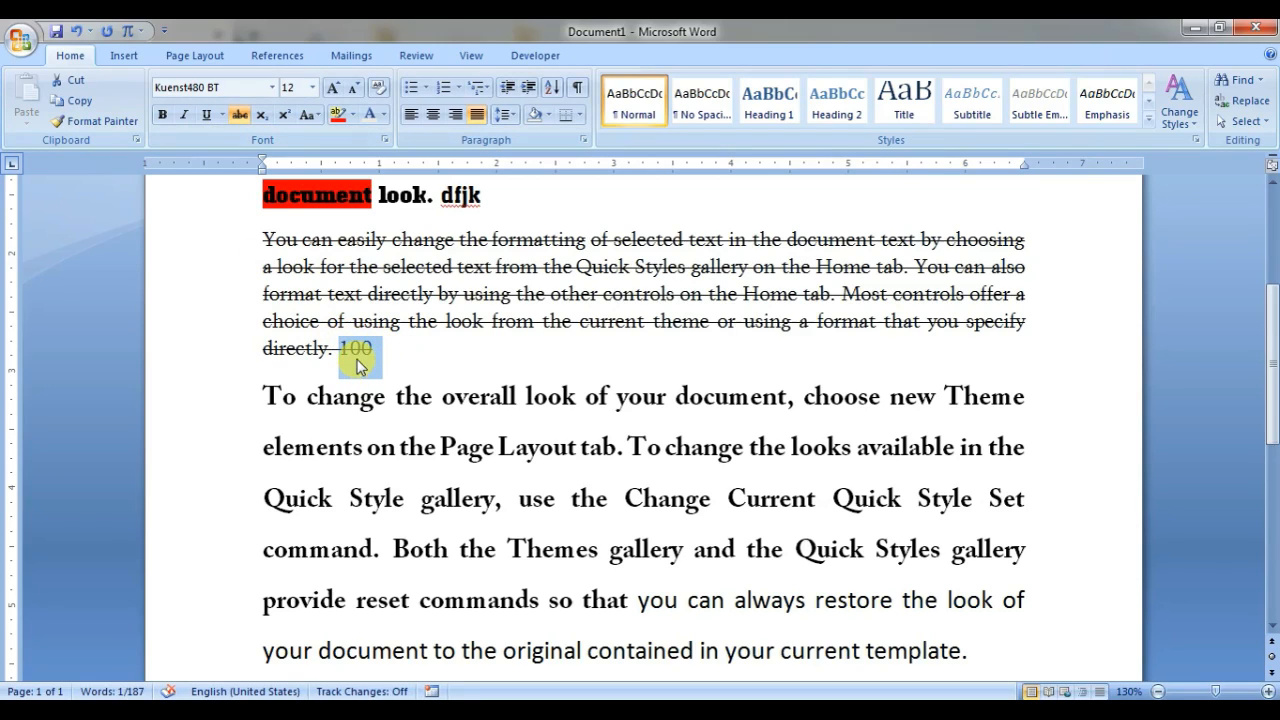
{"action": "left_click", "coordinate": [241, 116]}
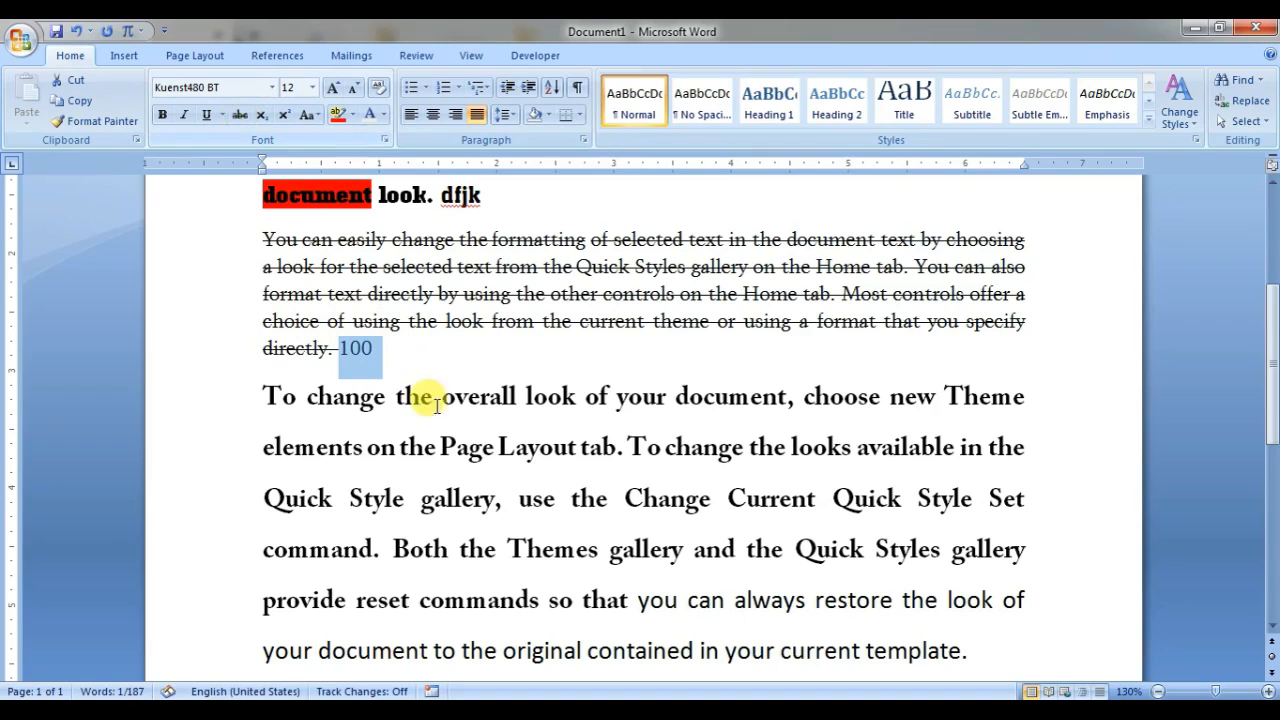
- Append another "0" to "100" at the end of the second paragraph and format that digit as subscript
{"action": "left_click", "coordinate": [375, 349]}
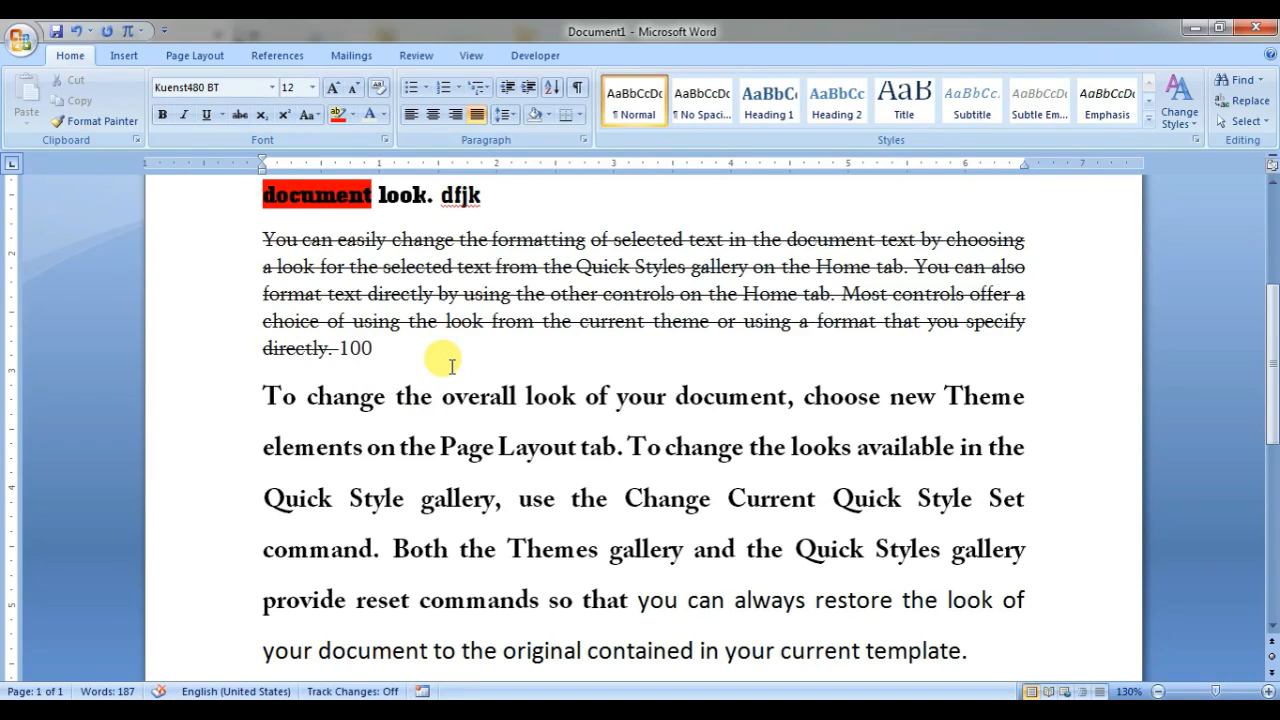
{"action": "type", "text": "0"}
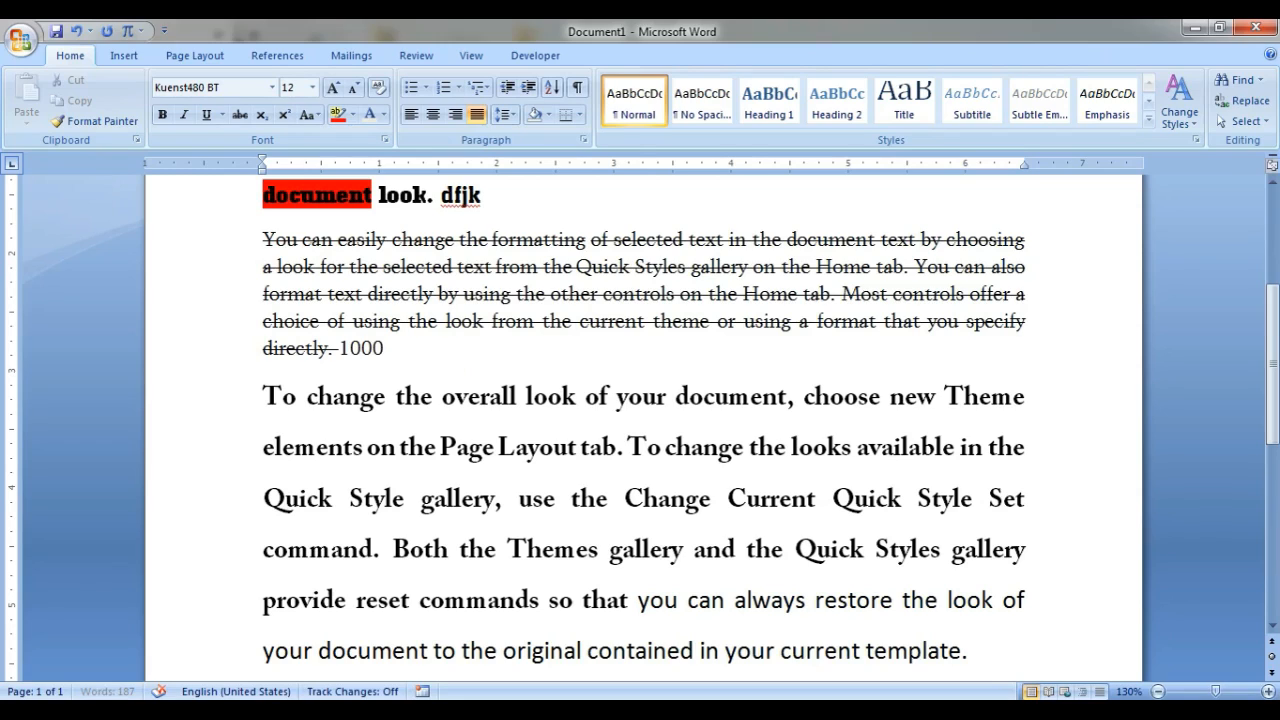
{"action": "left_click_drag", "start_coordinate": [372, 347], "coordinate": [384, 347]}
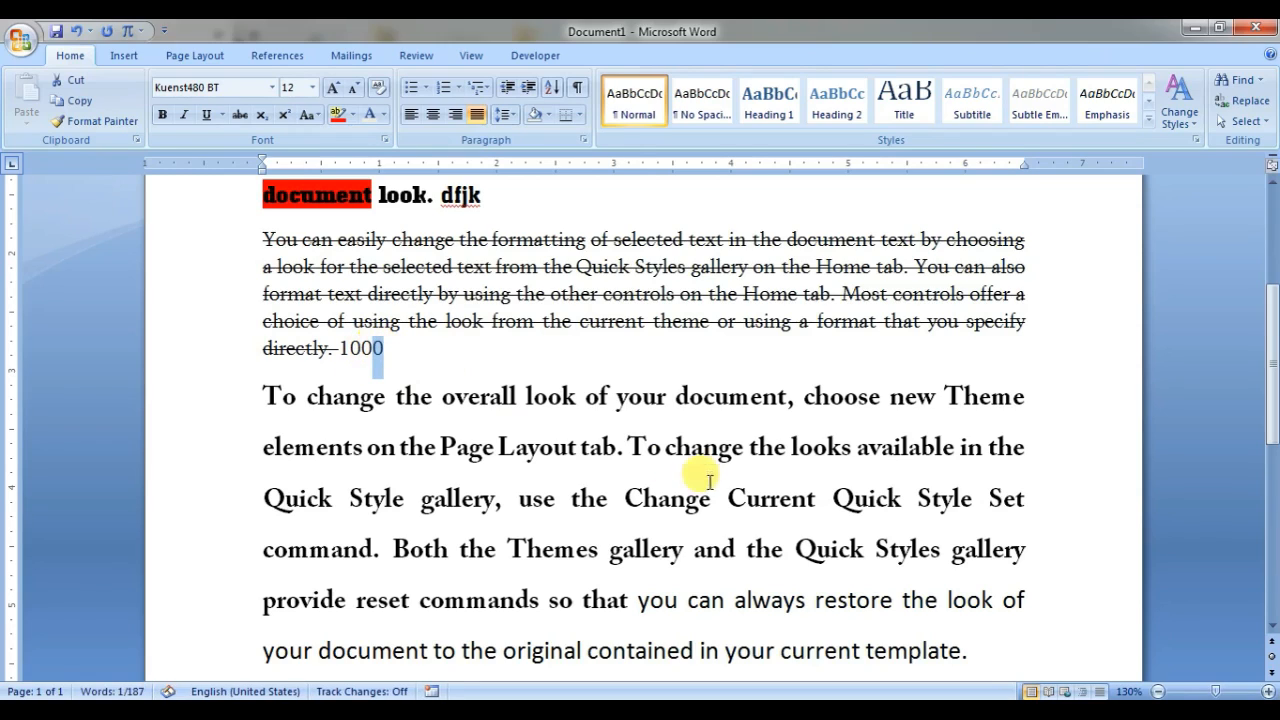
{"action": "left_click", "coordinate": [259, 114]}
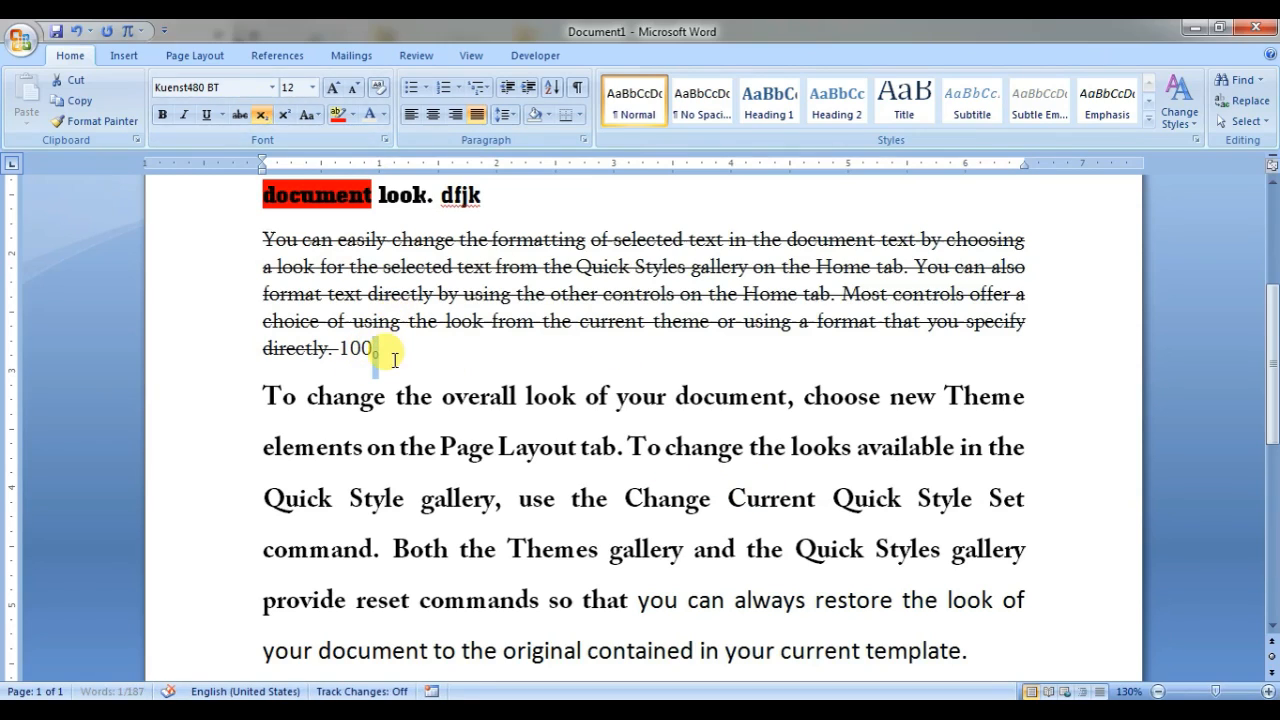
- Add "kjfkldsjflkdsf" after the subscript zero and turn off subscript for that word
{"action": "key", "text": "BackSpace"}
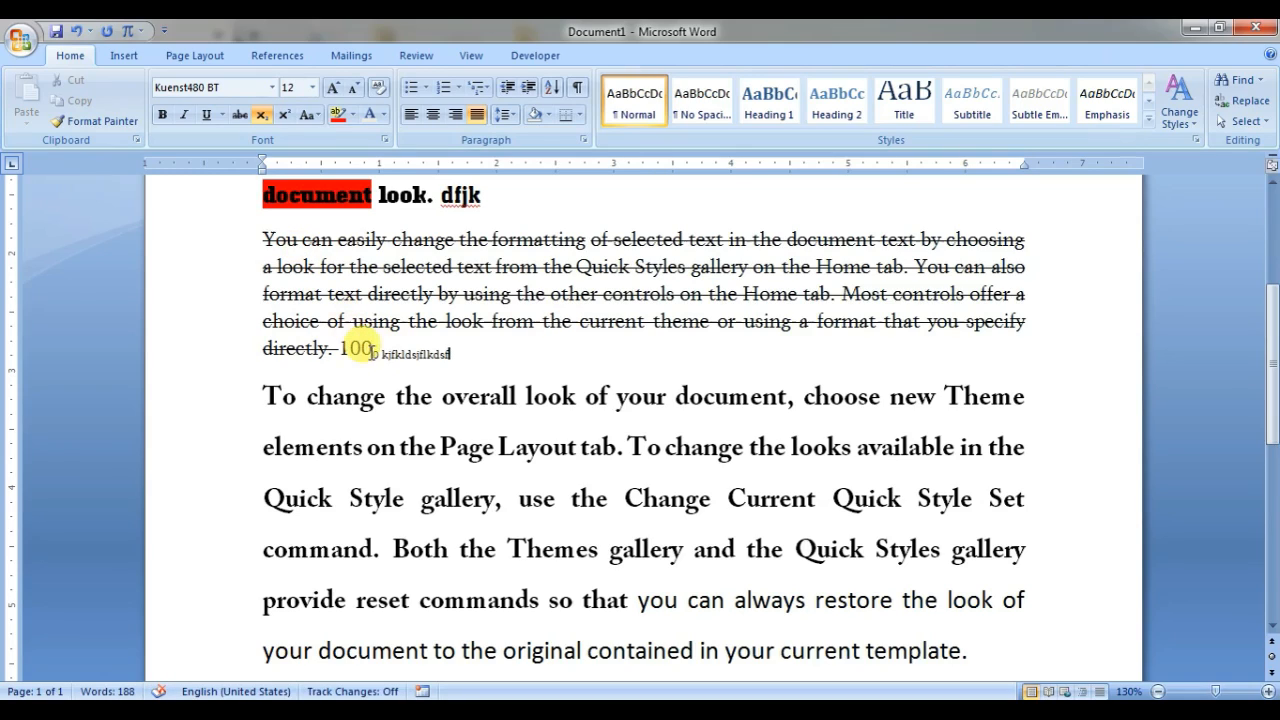
{"action": "left_click_drag", "start_coordinate": [383, 350], "coordinate": [444, 355]}
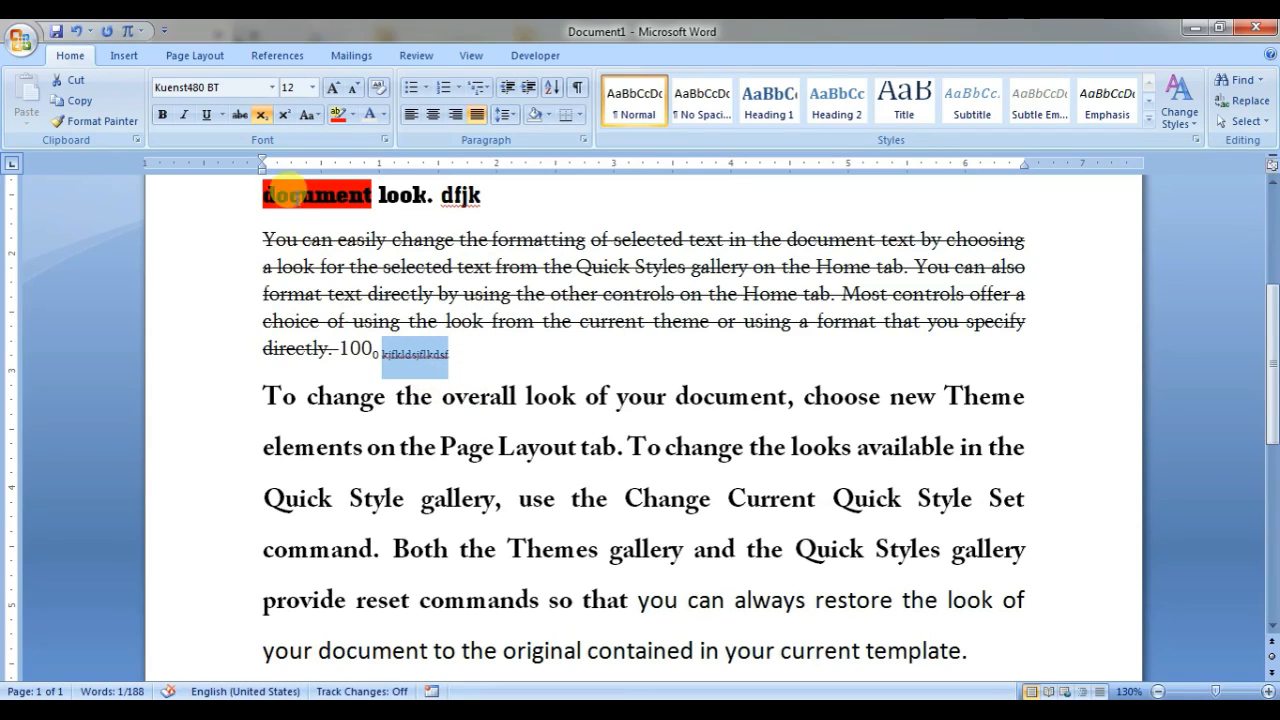
{"action": "left_click", "coordinate": [261, 117]}
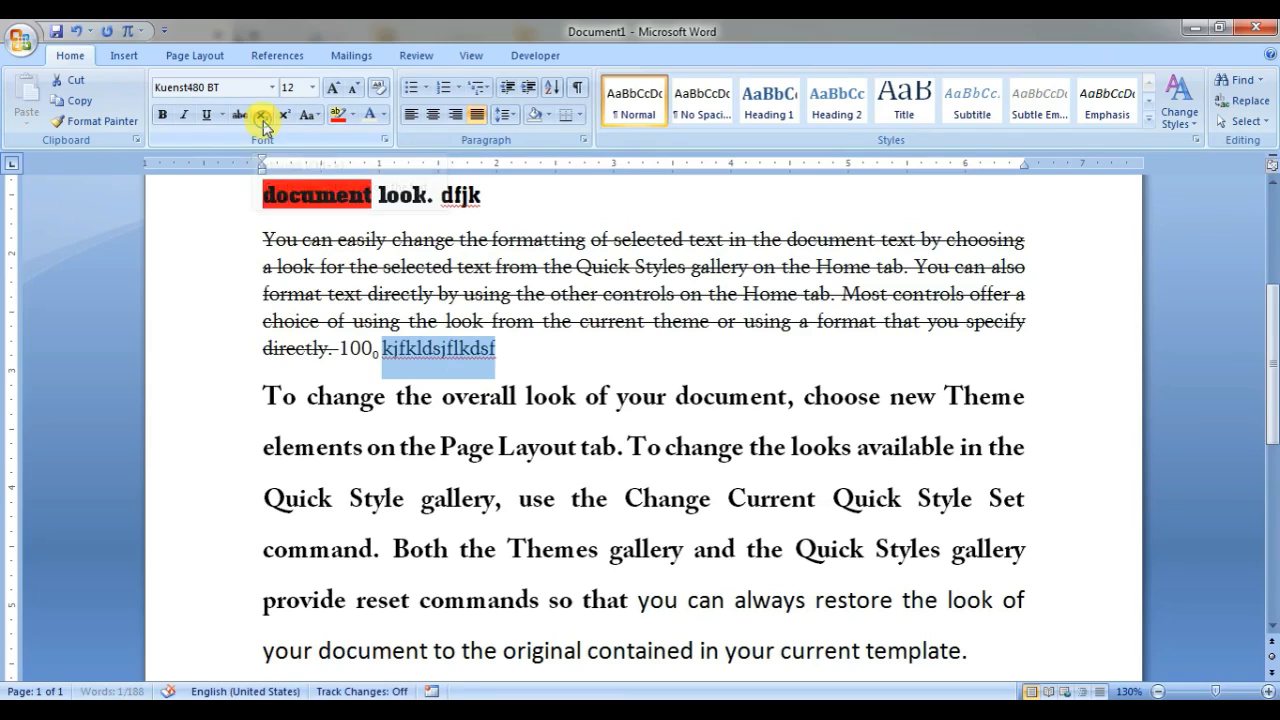
- Add "1000" after "kjfkldsjflkdsf" and format its last zero as superscript
{"action": "left_click", "coordinate": [404, 352]}
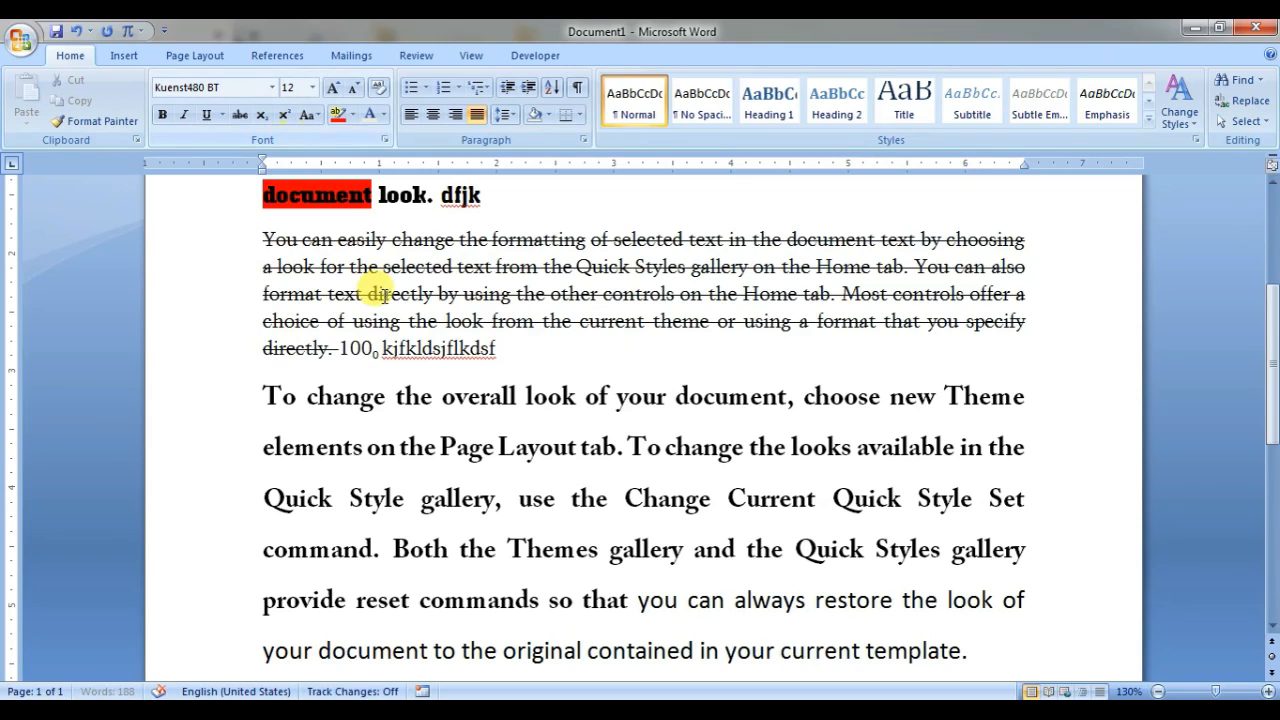
{"action": "type", "text": "1000"}
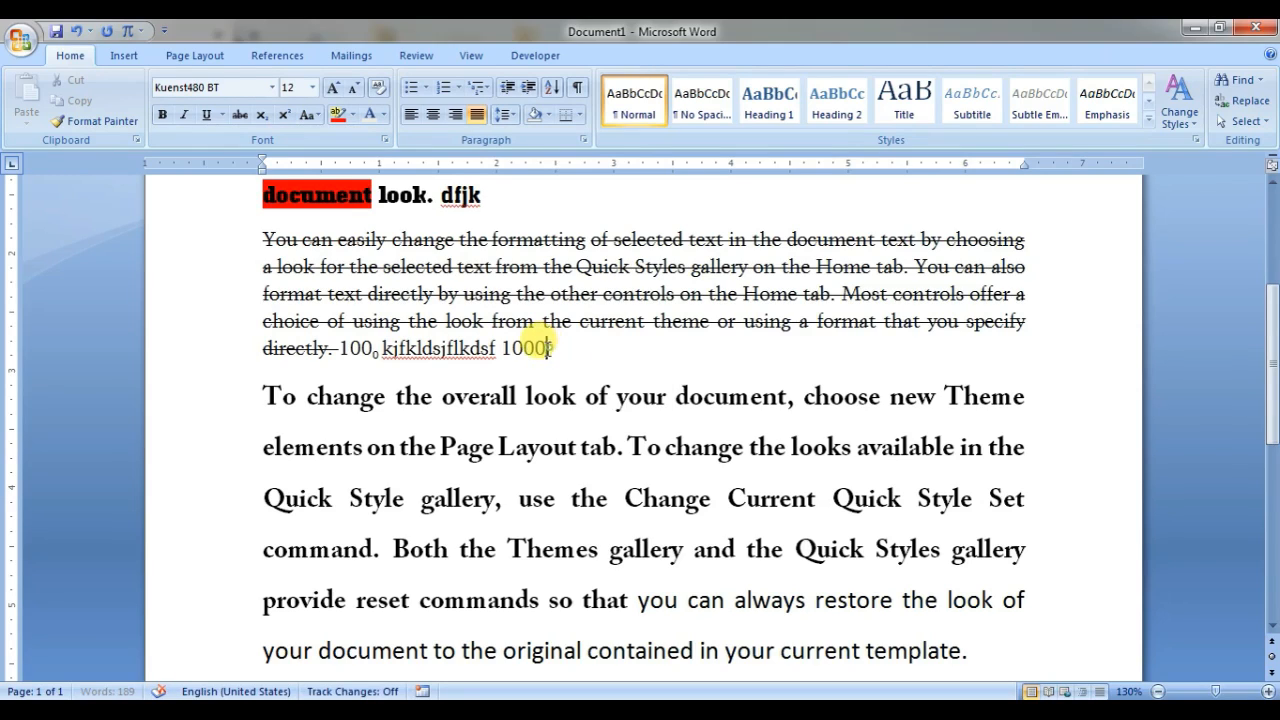
{"action": "left_click_drag", "start_coordinate": [547, 344], "coordinate": [538, 352]}
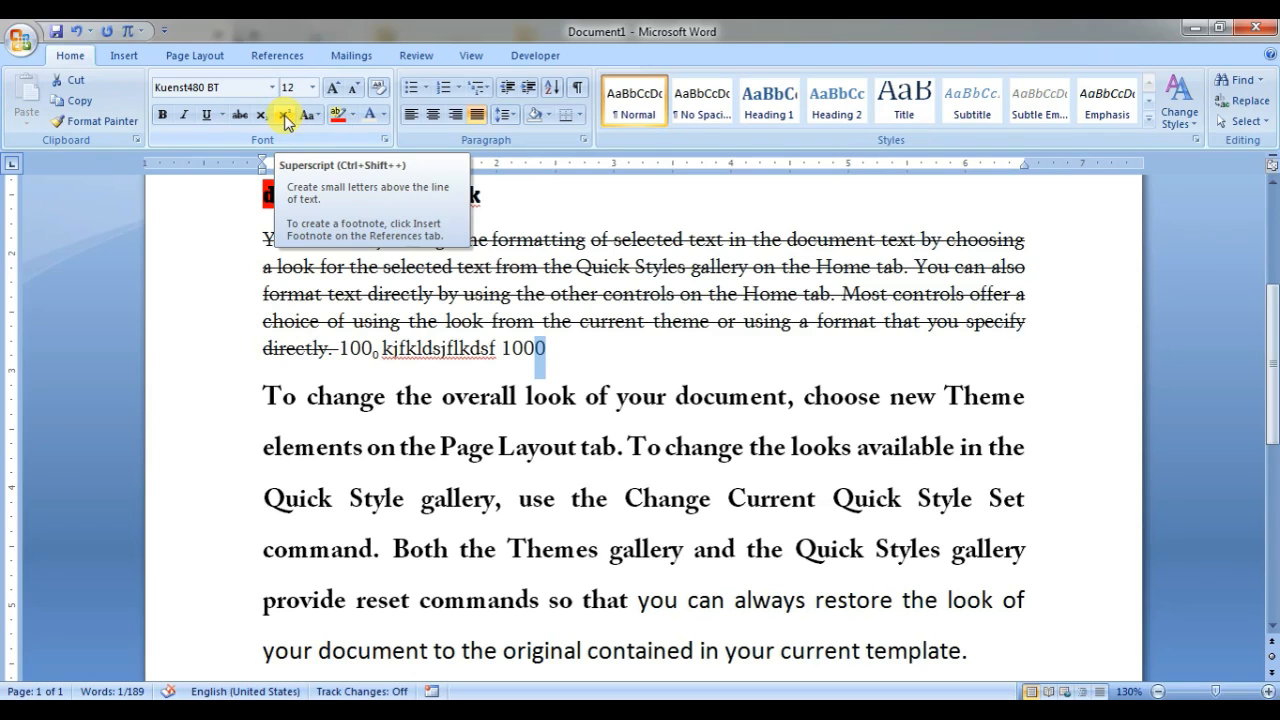
{"action": "left_click", "coordinate": [286, 117]}
{"action": "left_click", "coordinate": [550, 350]}
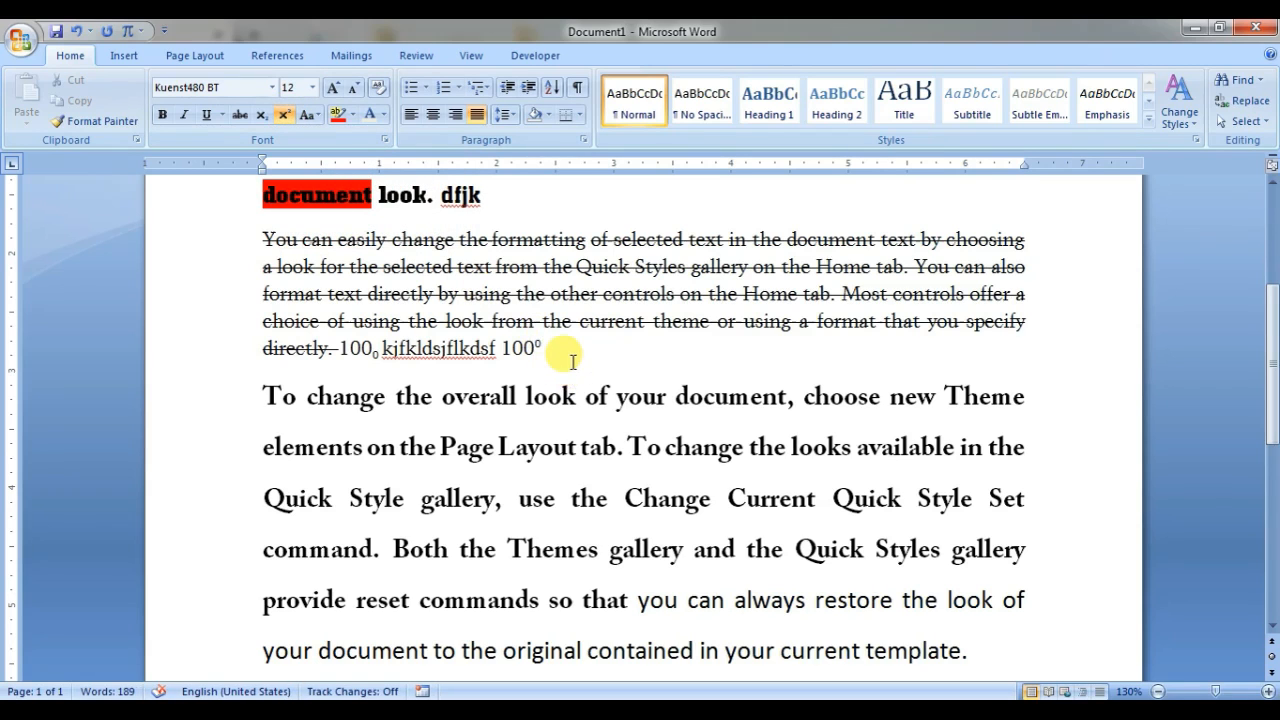
- Add the superscript text "dfdfd" after the superscript zero at the end of the second paragraph
{"action": "scroll", "coordinate": [573, 361], "scroll_direction": "up", "scroll_amount": 4, "text": "ctrl"}
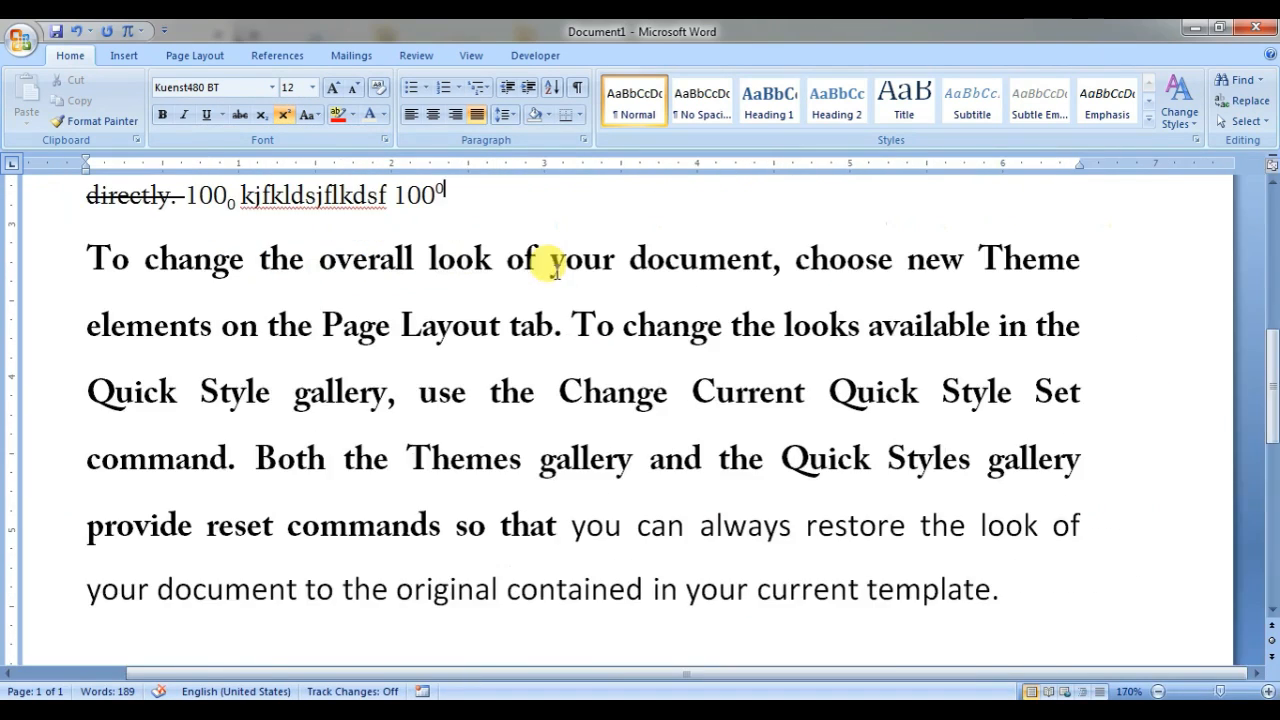
{"action": "scroll", "coordinate": [472, 212], "scroll_direction": "up", "scroll_amount": 1}
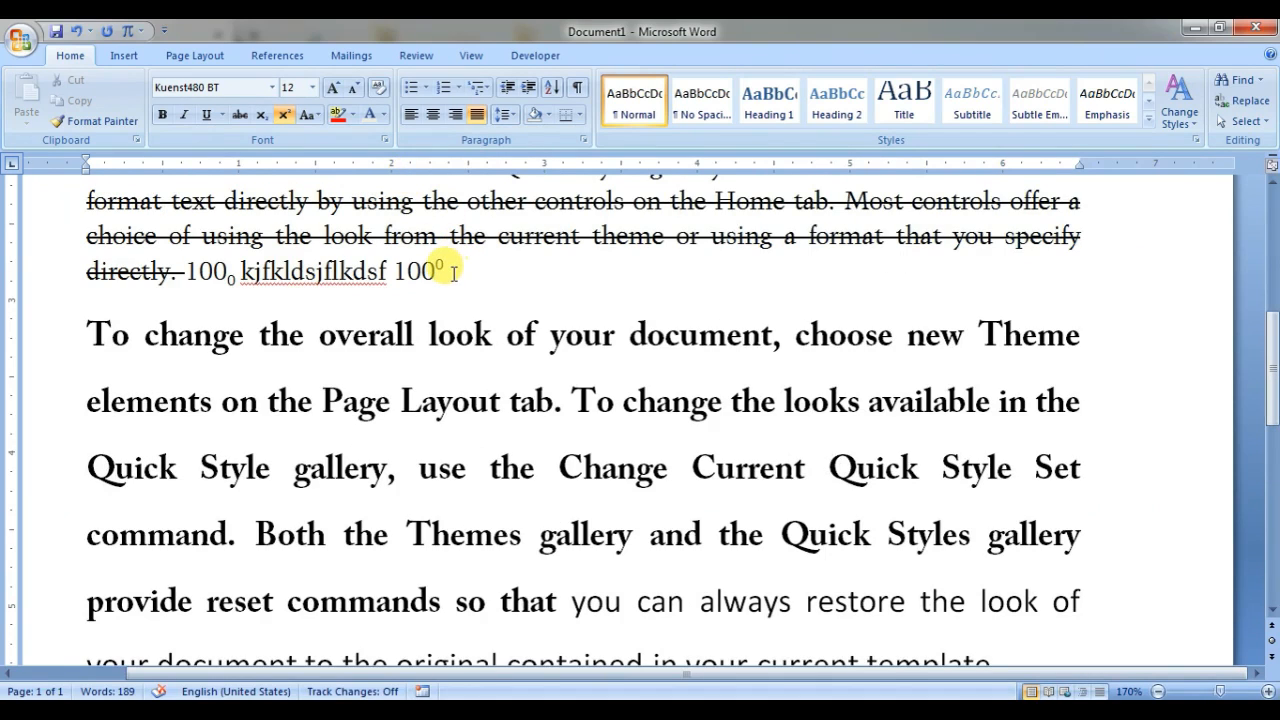
{"action": "left_click_drag", "start_coordinate": [452, 273], "coordinate": [388, 277]}
{"action": "left_click", "coordinate": [463, 304]}
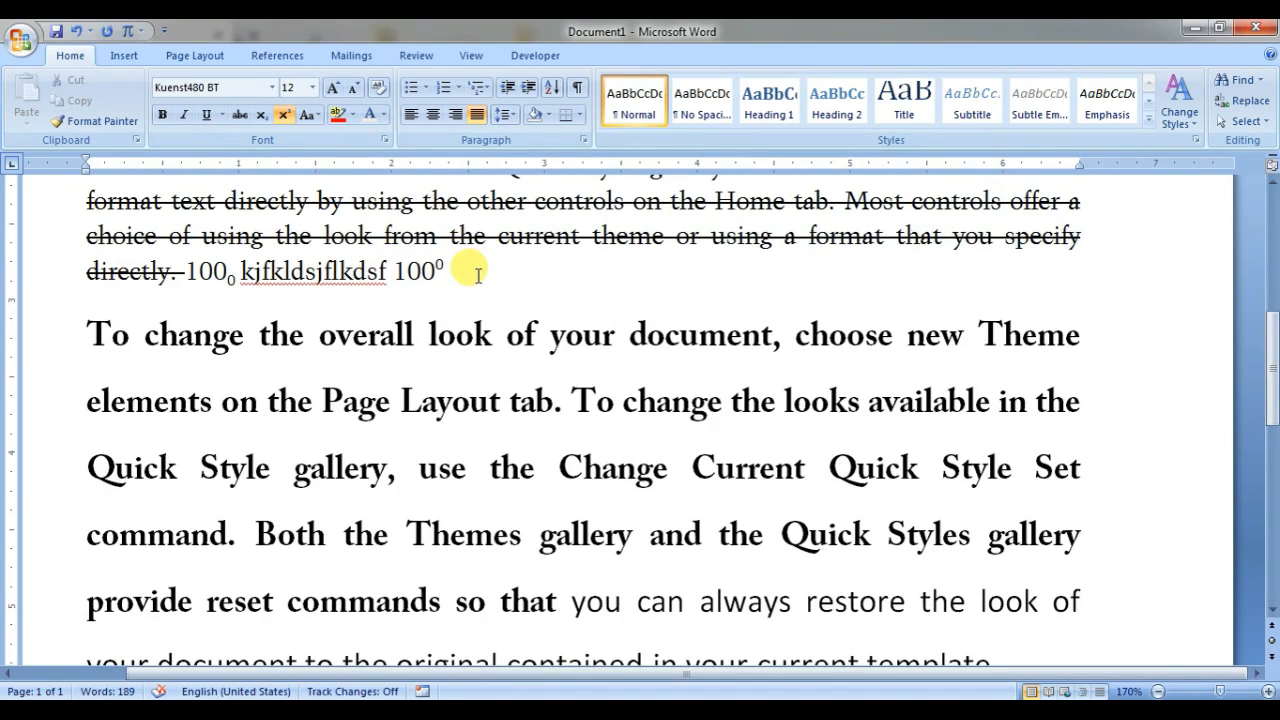
{"action": "type", "text": "dfdfd"}
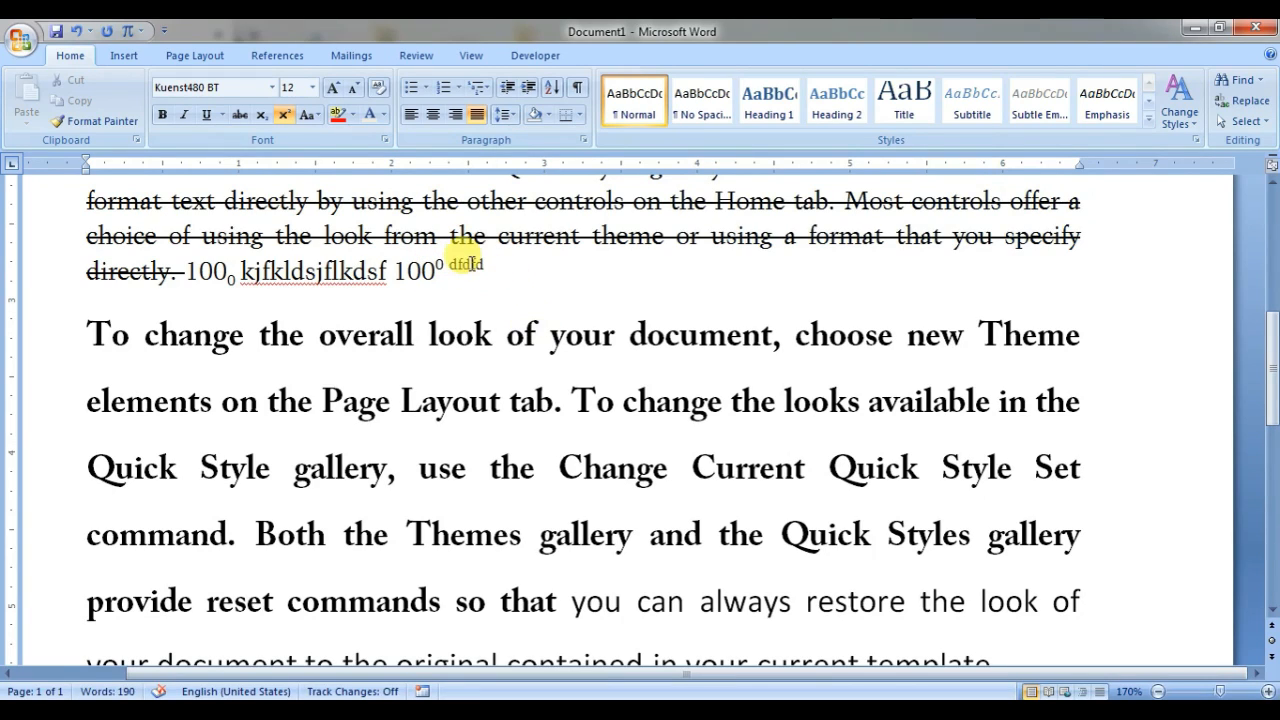
- Turn off superscript for "dfdfd" and append "dfgdf" to it in normal text
{"action": "double_click", "coordinate": [468, 268]}
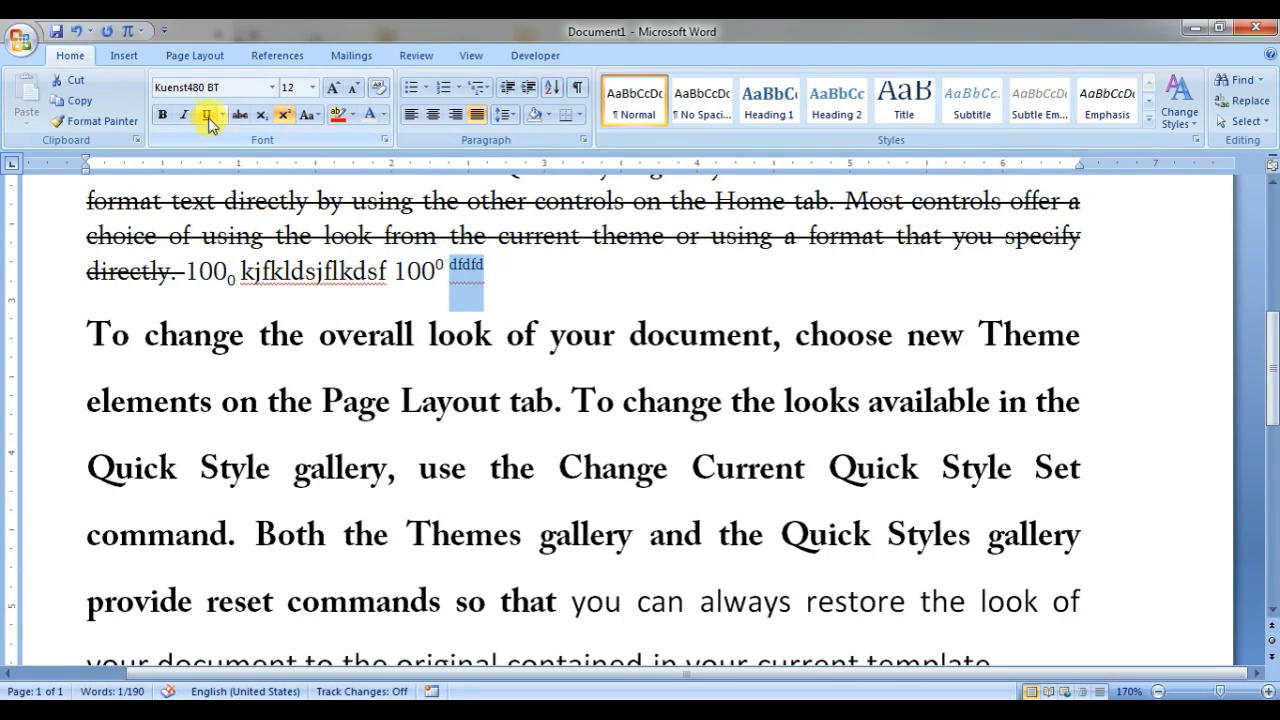
{"action": "left_click", "coordinate": [285, 116]}
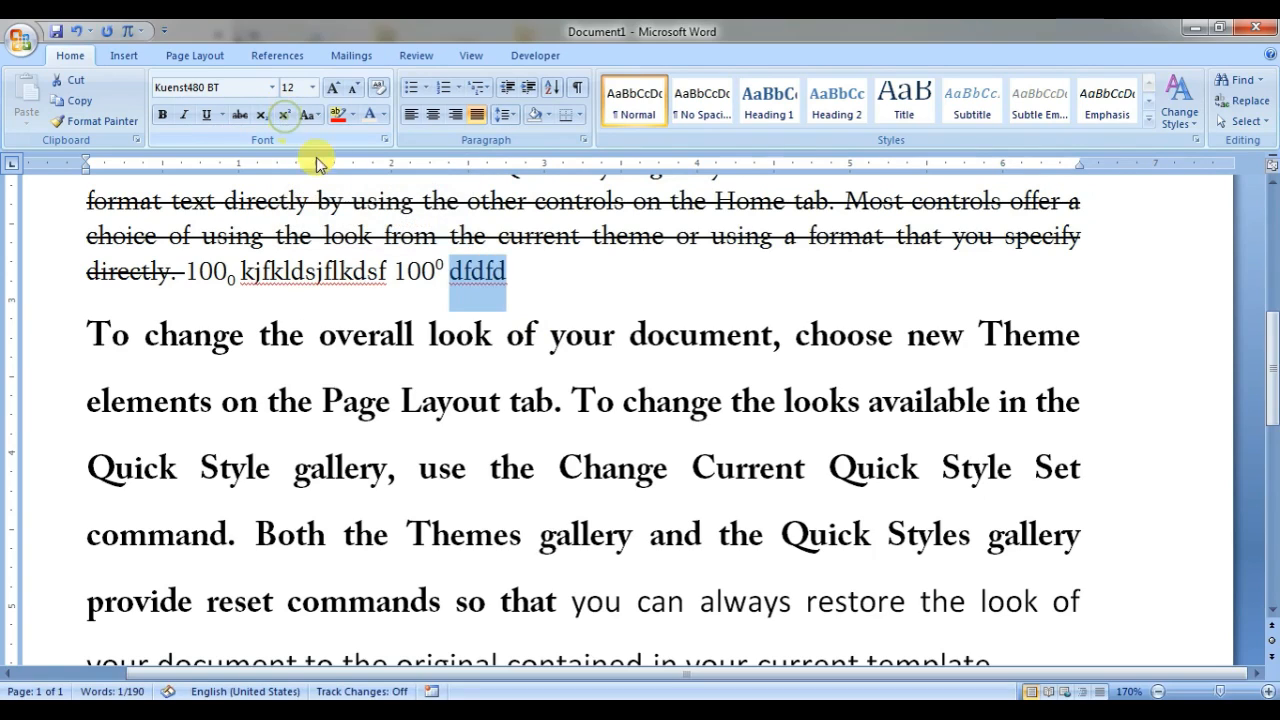
{"action": "left_click", "coordinate": [510, 282]}
{"action": "type", "text": "dfgdf"}
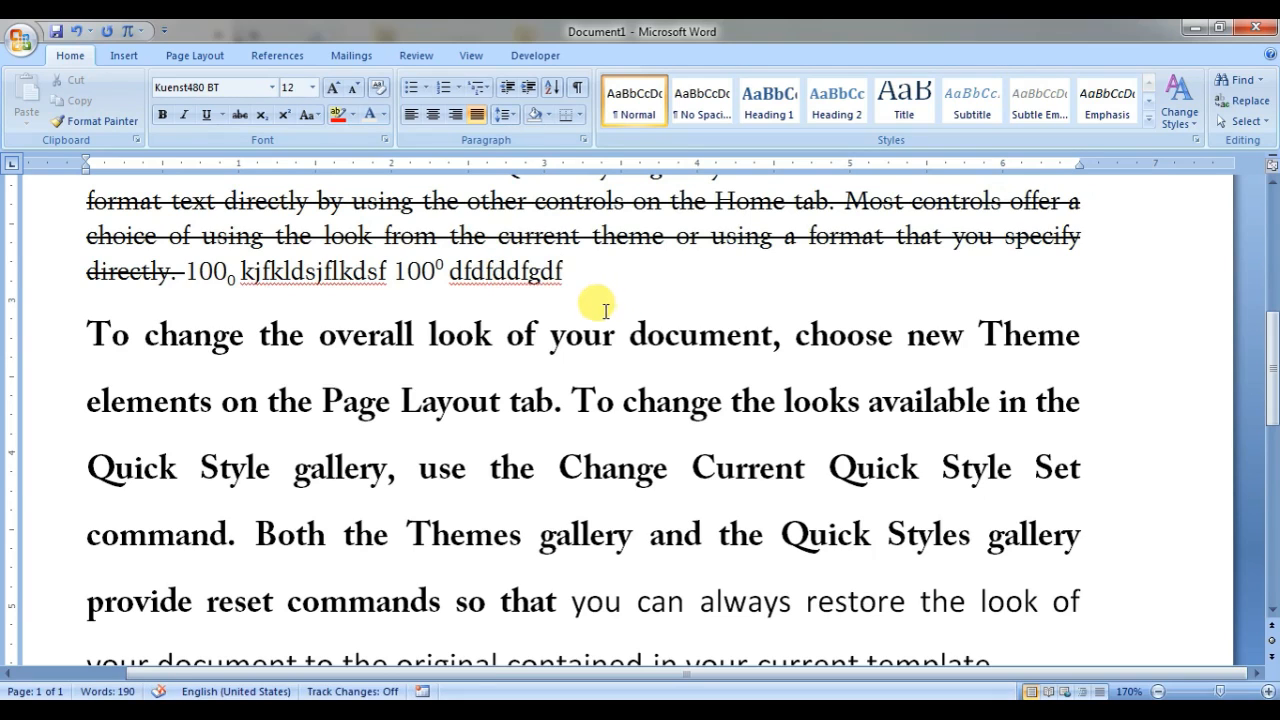
- Change "To change the" at the start of the third paragraph to UPPERCASE
{"action": "scroll", "coordinate": [337, 334], "scroll_direction": "down", "scroll_amount": 1}
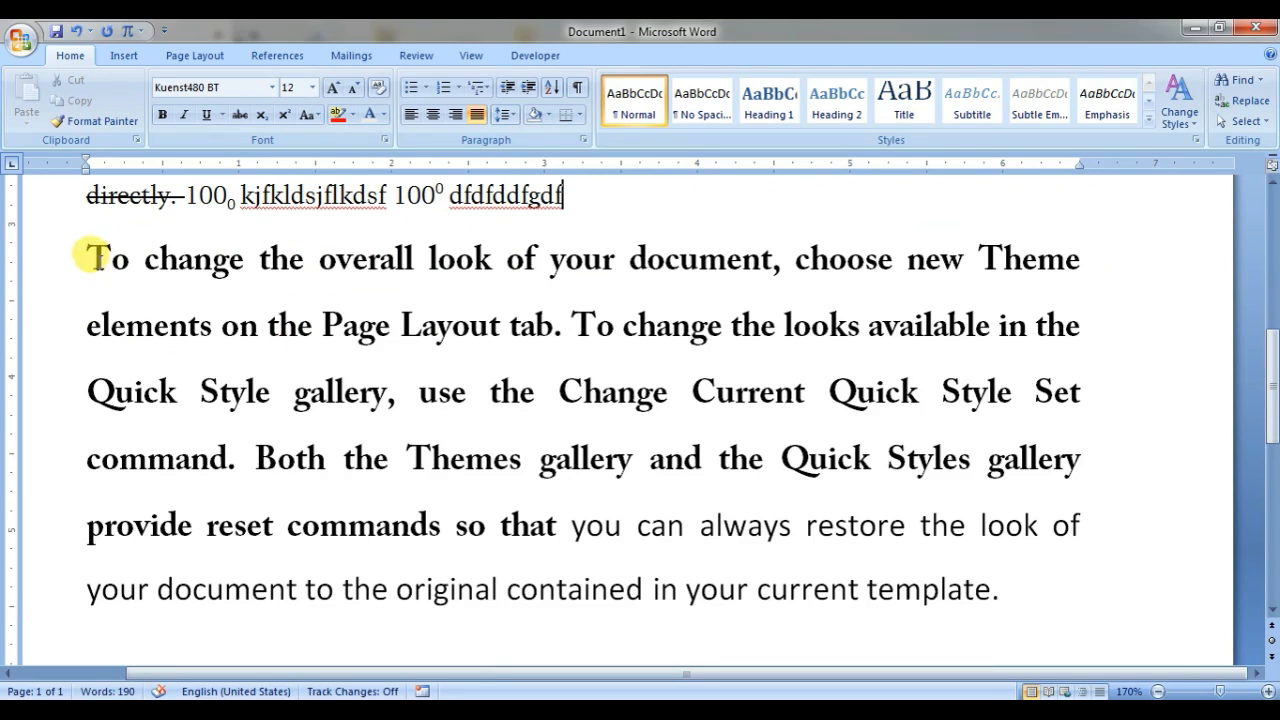
{"action": "left_click_drag", "start_coordinate": [90, 250], "coordinate": [315, 296]}
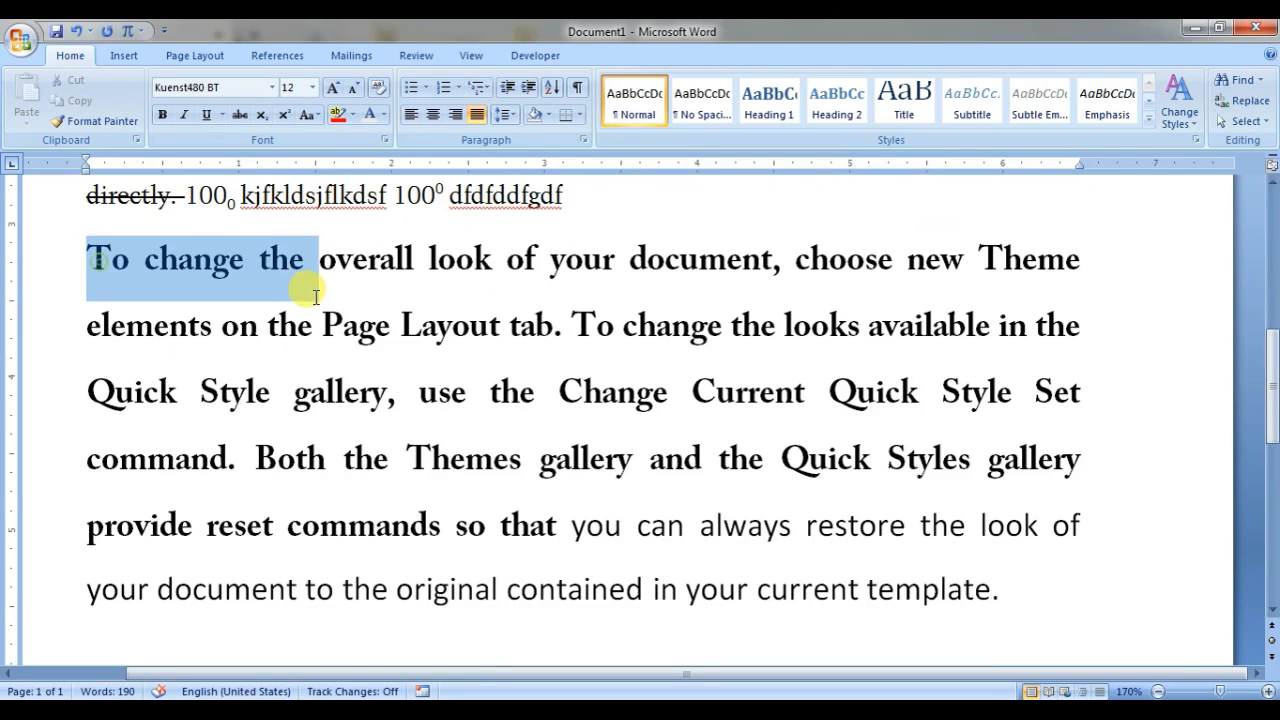
{"action": "left_click", "coordinate": [318, 117]}
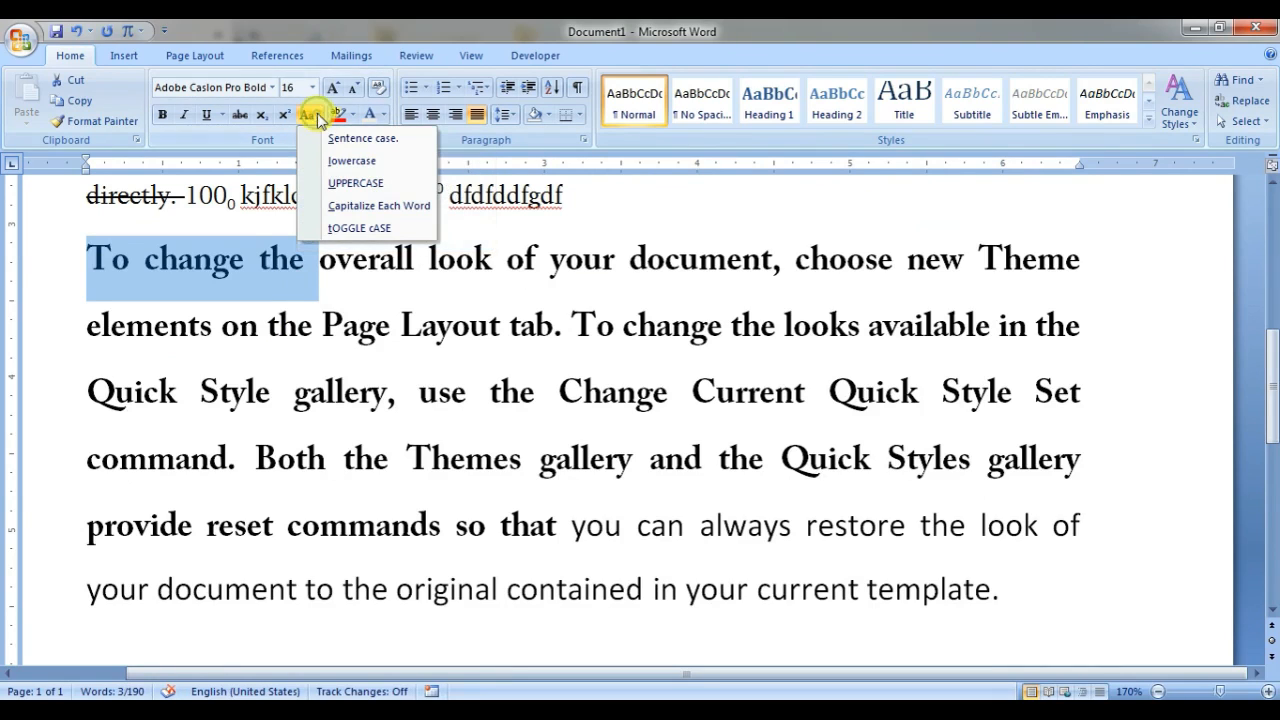
{"action": "left_click", "coordinate": [369, 190]}
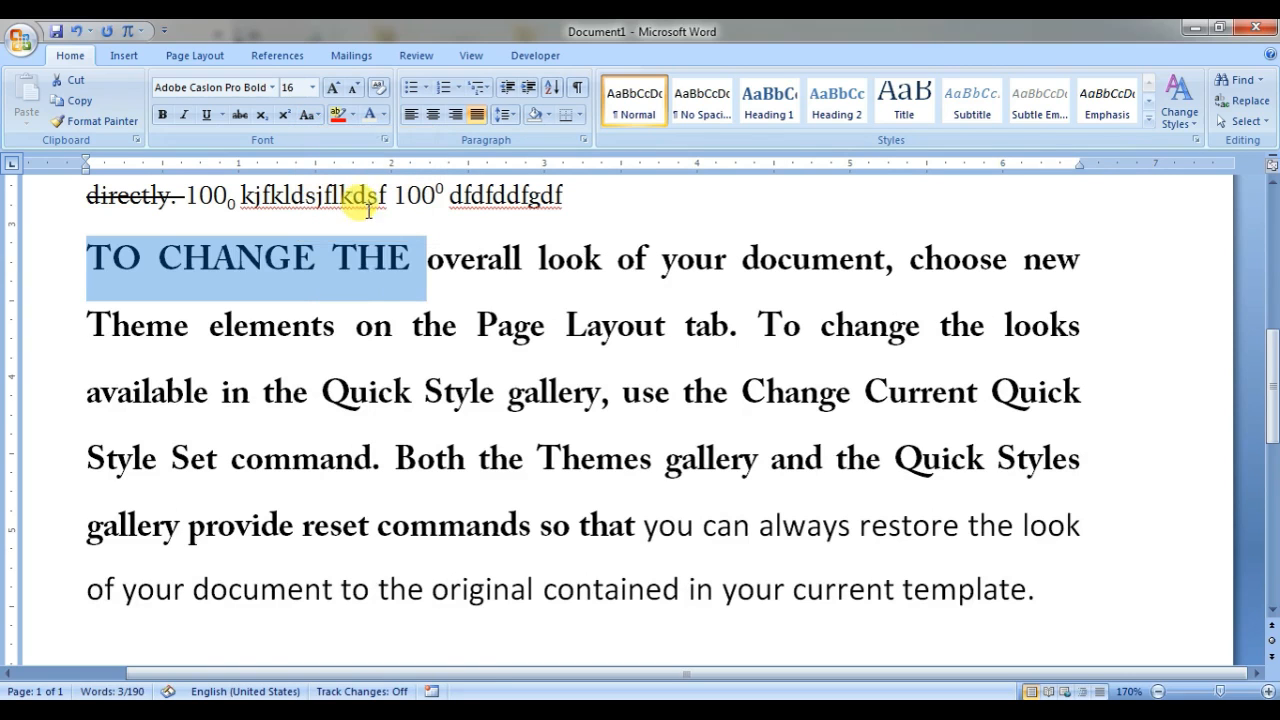
- Change "TO CHANGE THE" at the start of the third paragraph to Sentence case
{"action": "left_click", "coordinate": [310, 115]}
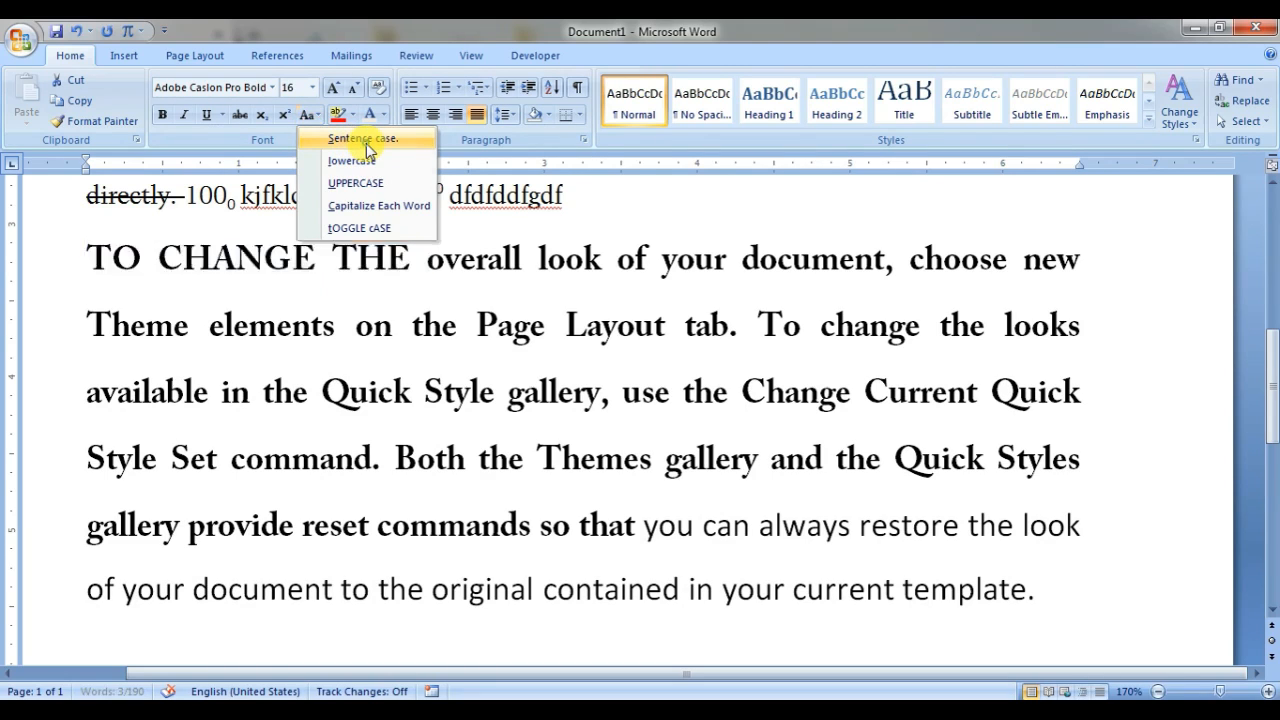
{"action": "left_click", "coordinate": [365, 140]}
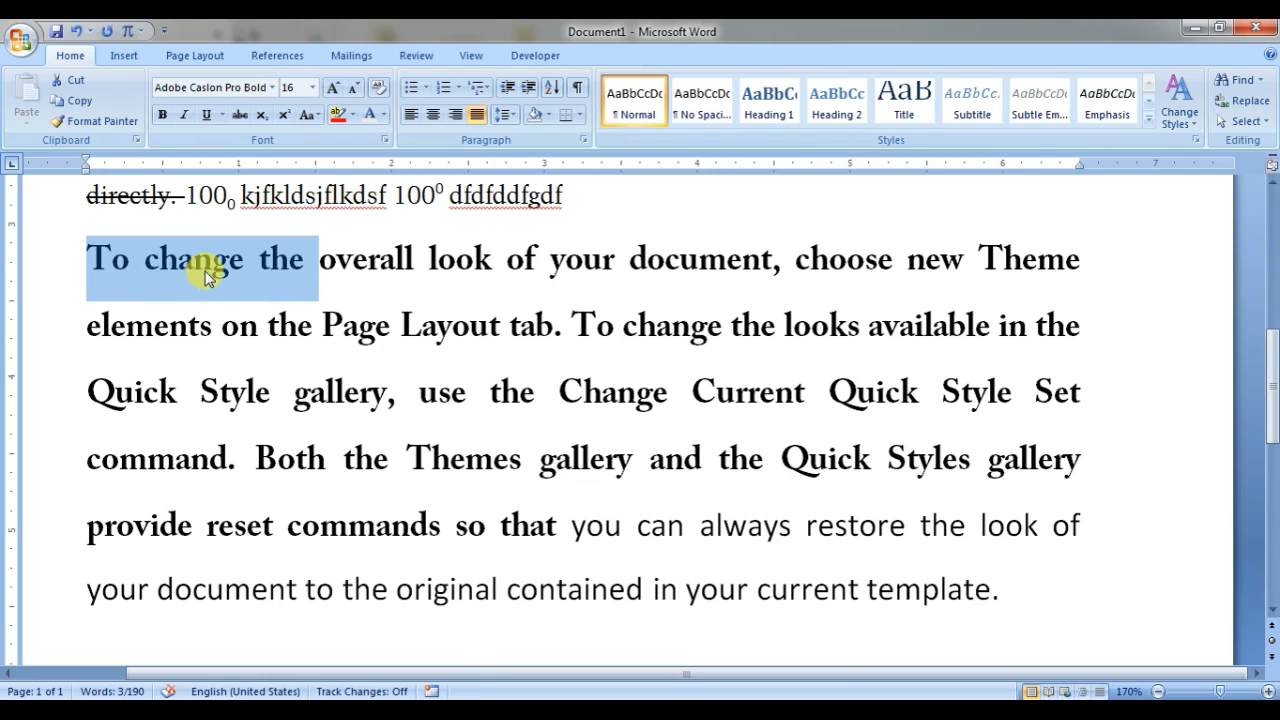
{"action": "left_click", "coordinate": [90, 258]}
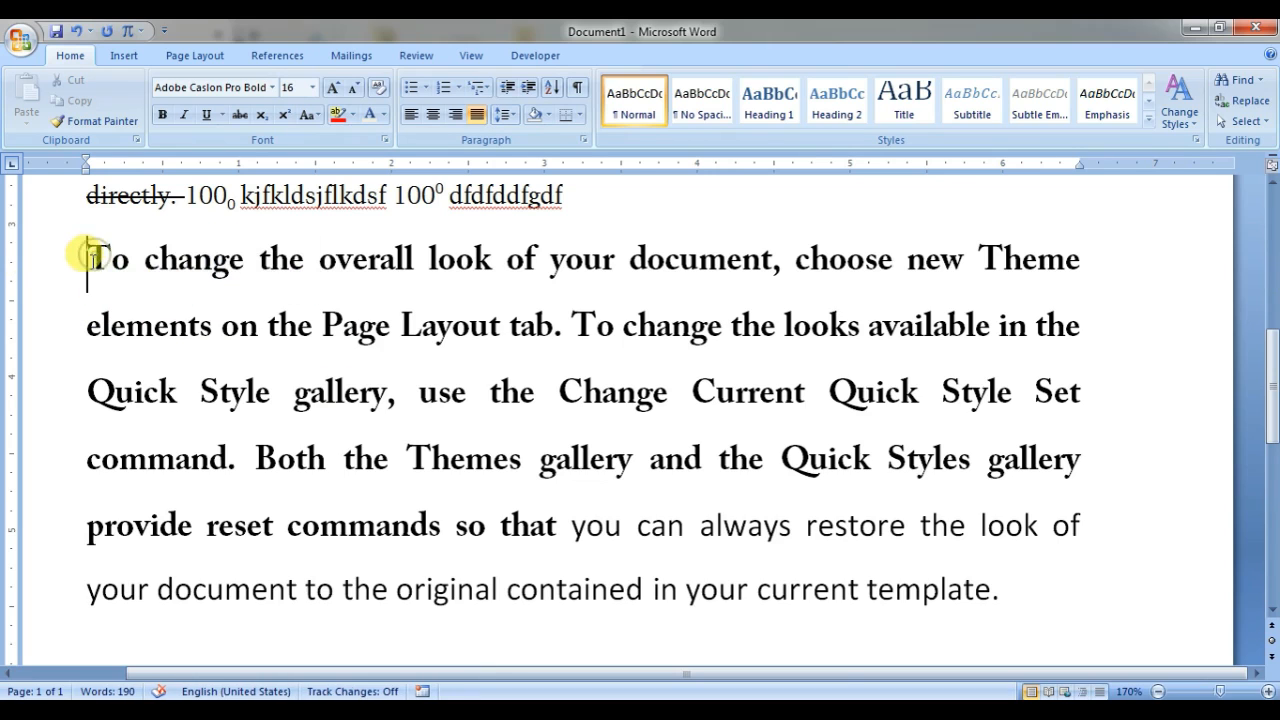
- Change the text of the entire third paragraph to lowercase
{"action": "left_click_drag", "start_coordinate": [88, 258], "coordinate": [1020, 603]}
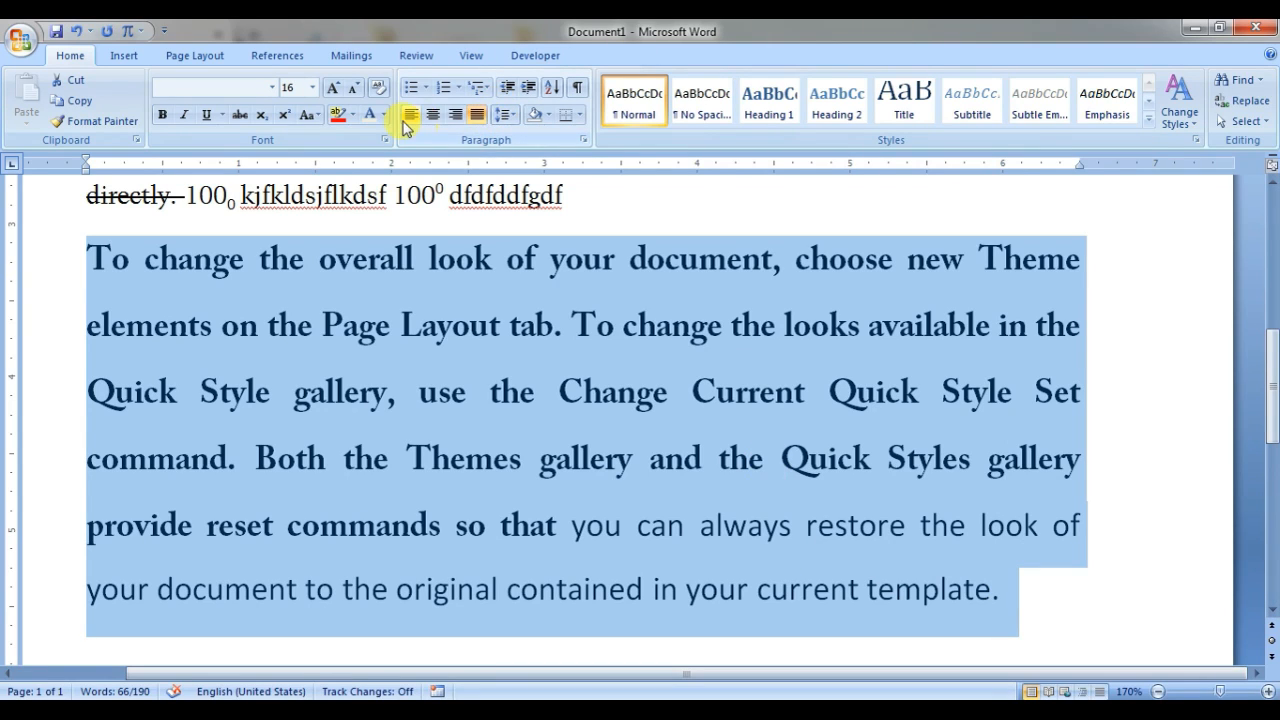
{"action": "left_click", "coordinate": [319, 118]}
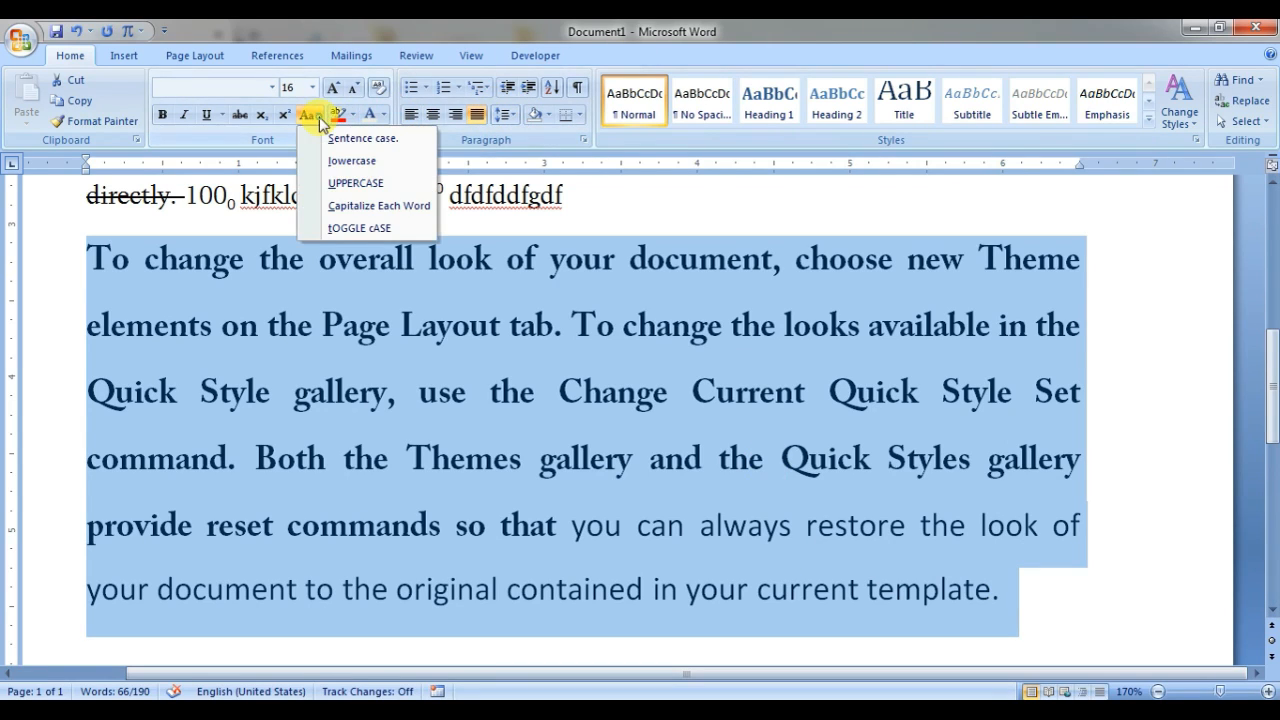
{"action": "left_click", "coordinate": [351, 162]}
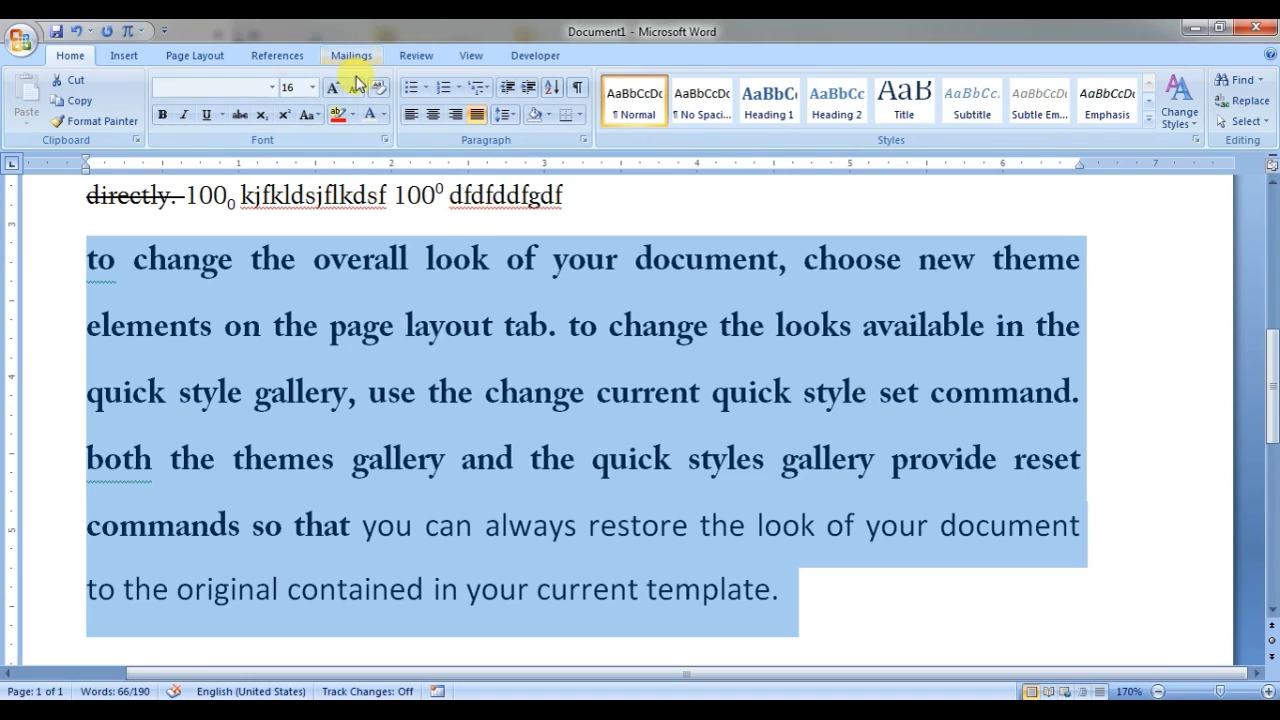
- Change the entire third paragraph to UPPERCASE
{"action": "left_click", "coordinate": [303, 116]}
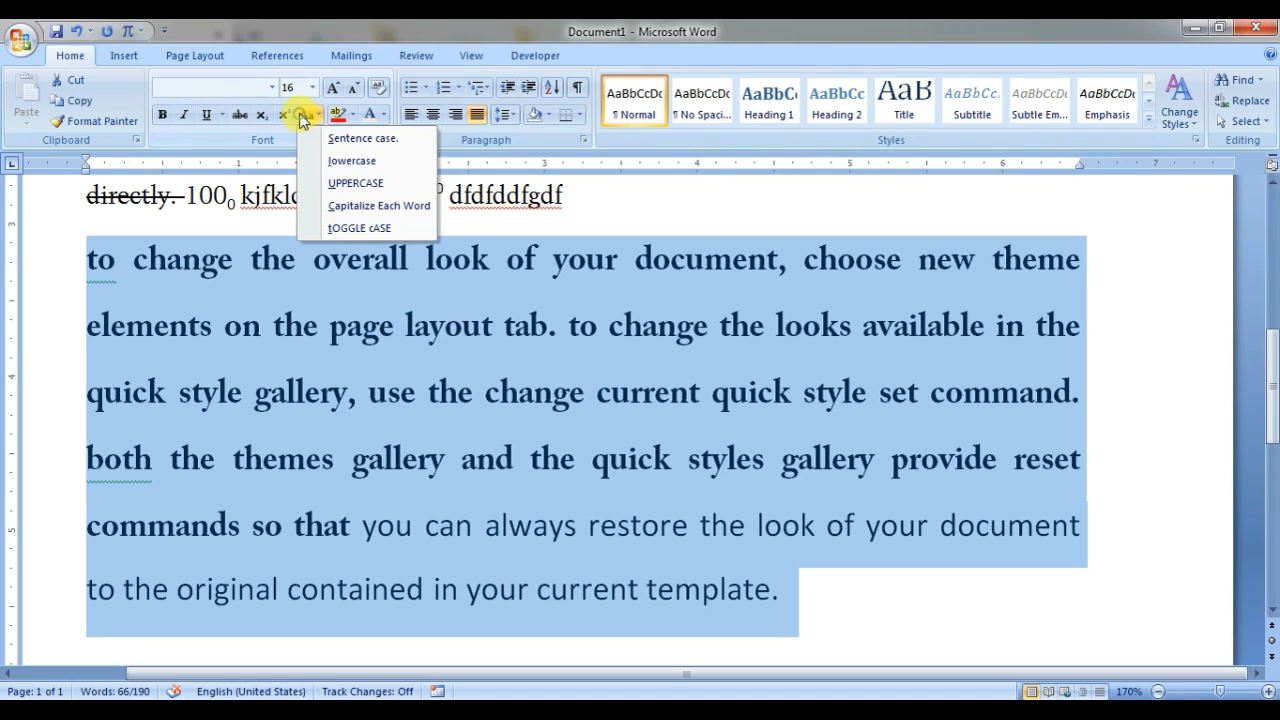
{"action": "left_click", "coordinate": [355, 183]}
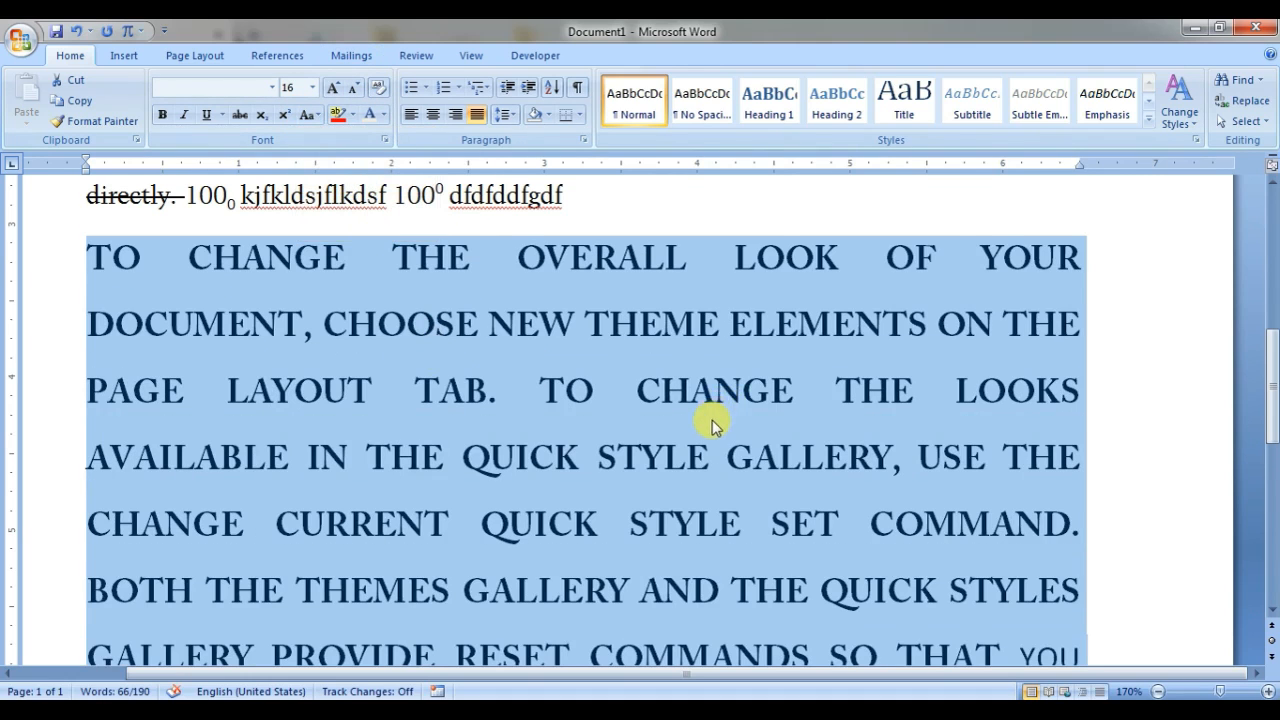
{"action": "scroll", "coordinate": [711, 424], "scroll_direction": "down", "scroll_amount": 1}
{"action": "scroll", "coordinate": [710, 428], "scroll_direction": "down", "scroll_amount": 1}
{"action": "scroll", "coordinate": [641, 453], "scroll_direction": "down", "scroll_amount": 4}
{"action": "scroll", "coordinate": [641, 453], "scroll_direction": "down", "scroll_amount": 3}
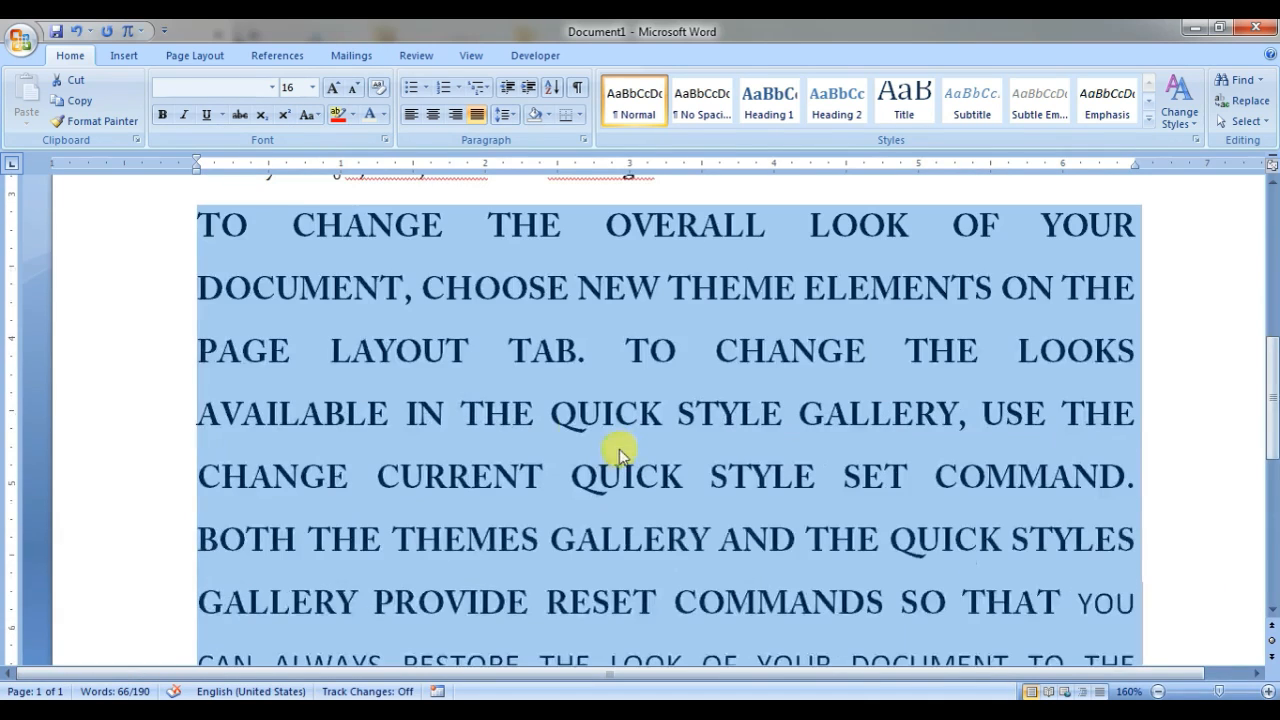
- Apply Capitalize Each Word to the third paragraph, followed by tOGGLE cASE
{"action": "left_click", "coordinate": [316, 116]}
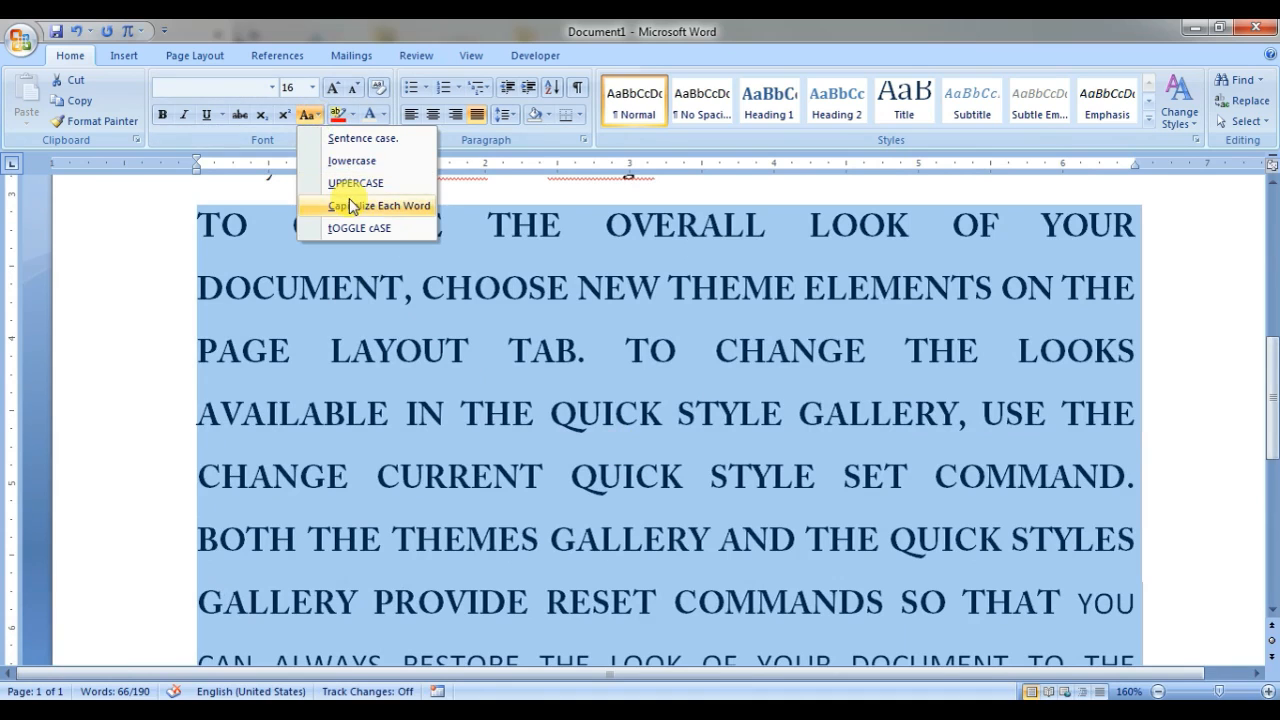
{"action": "left_click", "coordinate": [421, 220]}
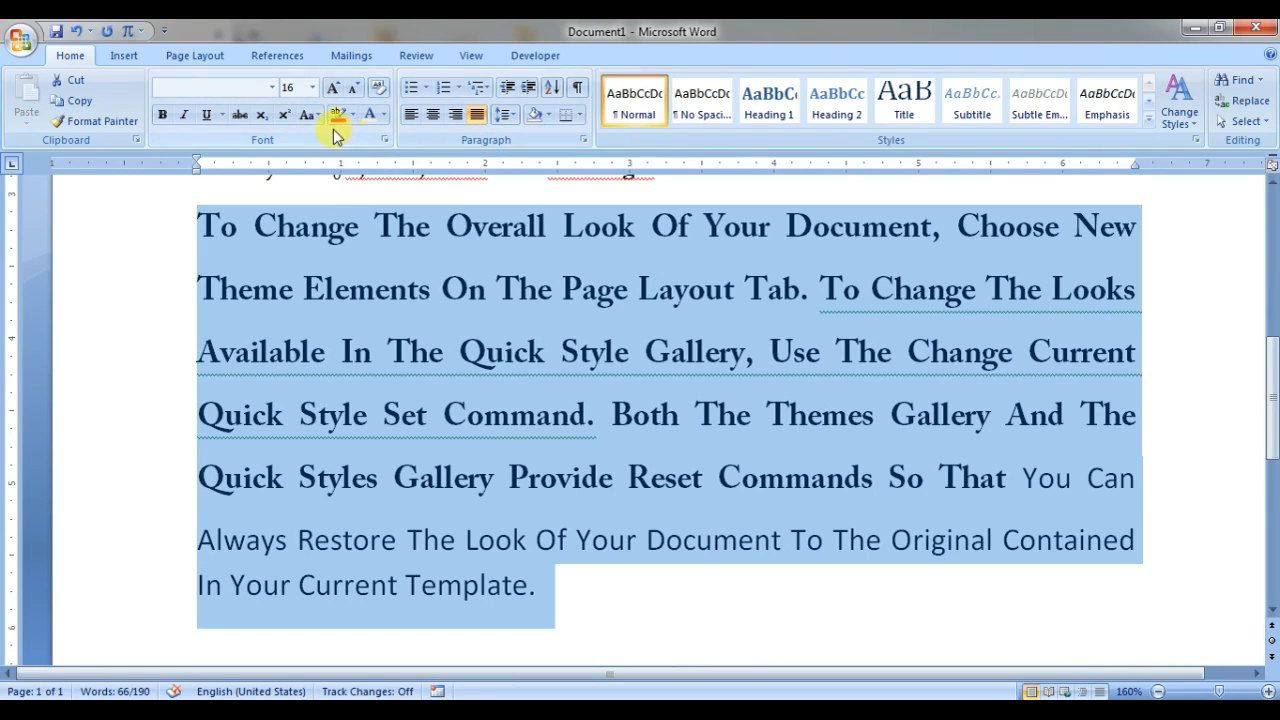
{"action": "left_click", "coordinate": [310, 114]}
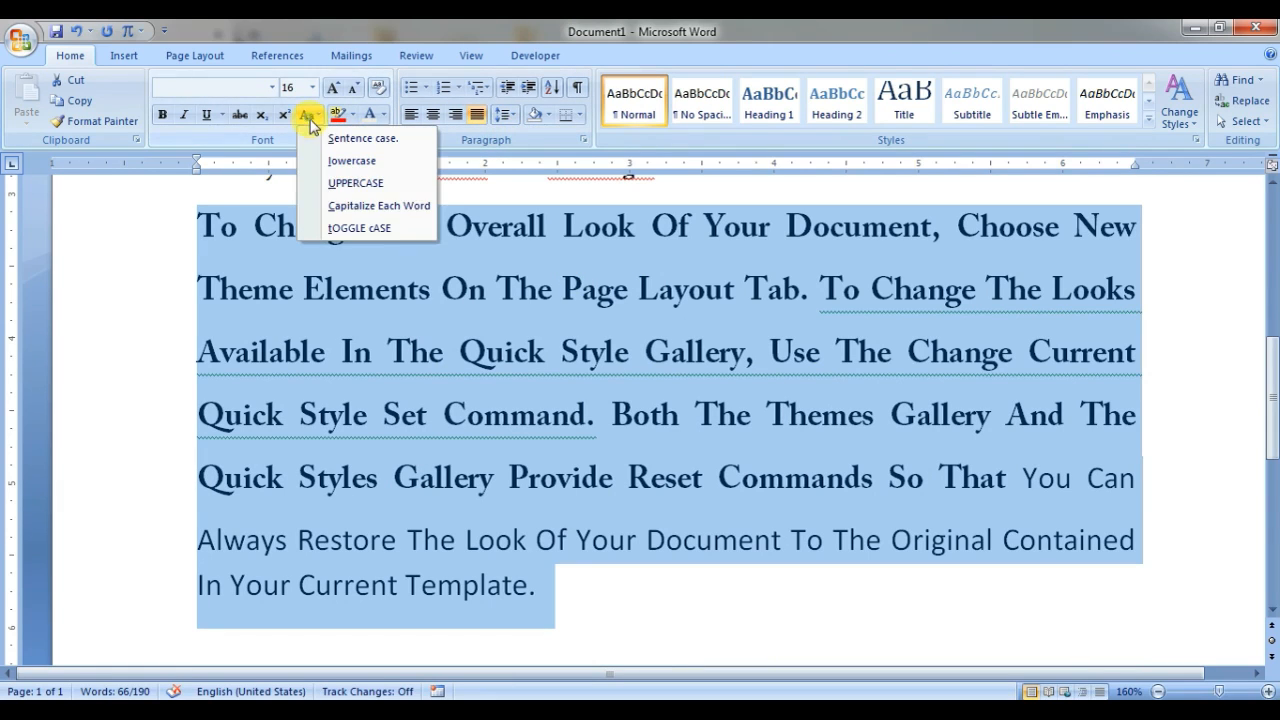
{"action": "left_click", "coordinate": [374, 229]}
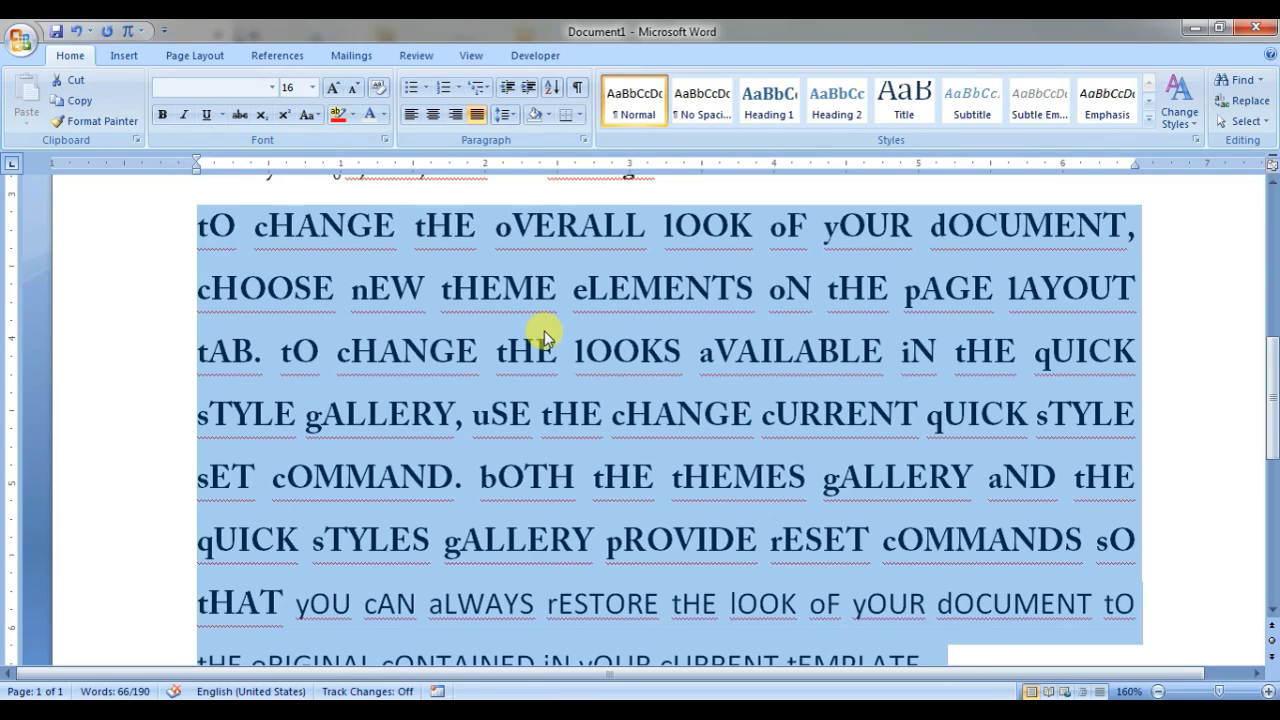
- Grow the third paragraph's font size step by step to 24 pt
{"action": "scroll", "coordinate": [430, 296], "scroll_direction": "up", "scroll_amount": 2}
{"action": "scroll", "coordinate": [385, 268], "scroll_direction": "down", "scroll_amount": 1}
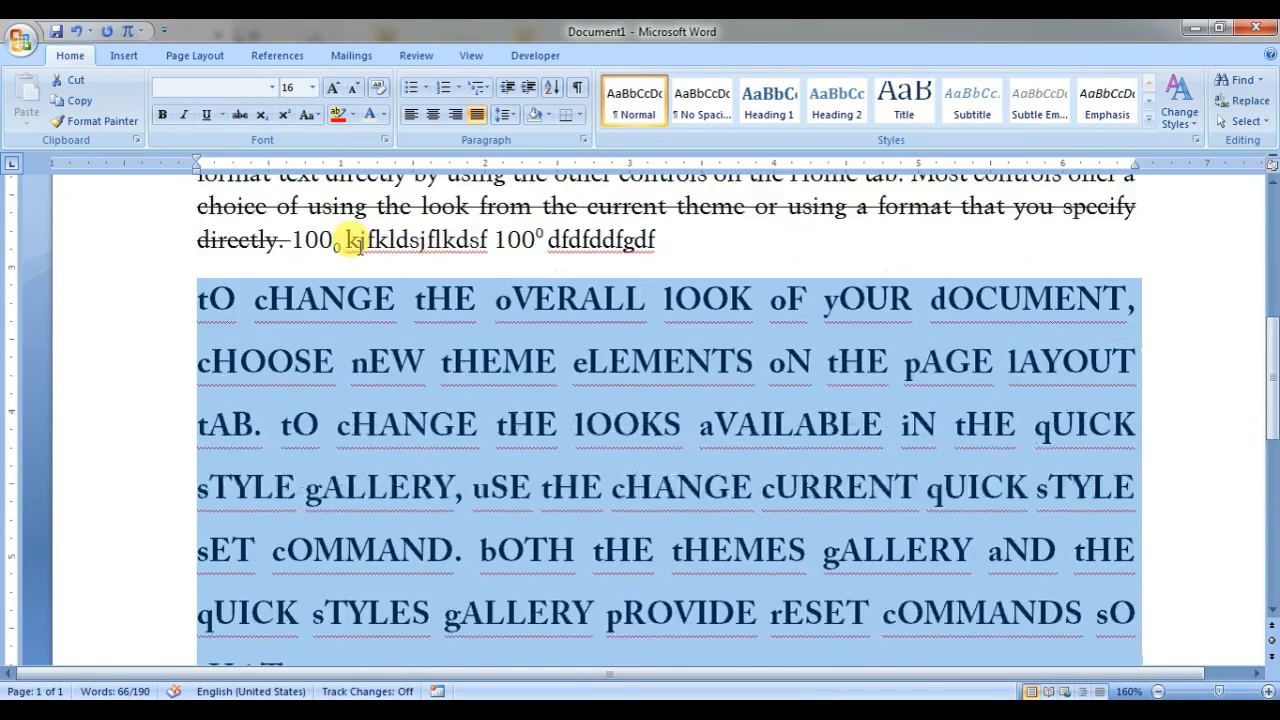
{"action": "scroll", "coordinate": [358, 245], "scroll_direction": "down", "scroll_amount": 1}
{"action": "left_click", "coordinate": [335, 89]}
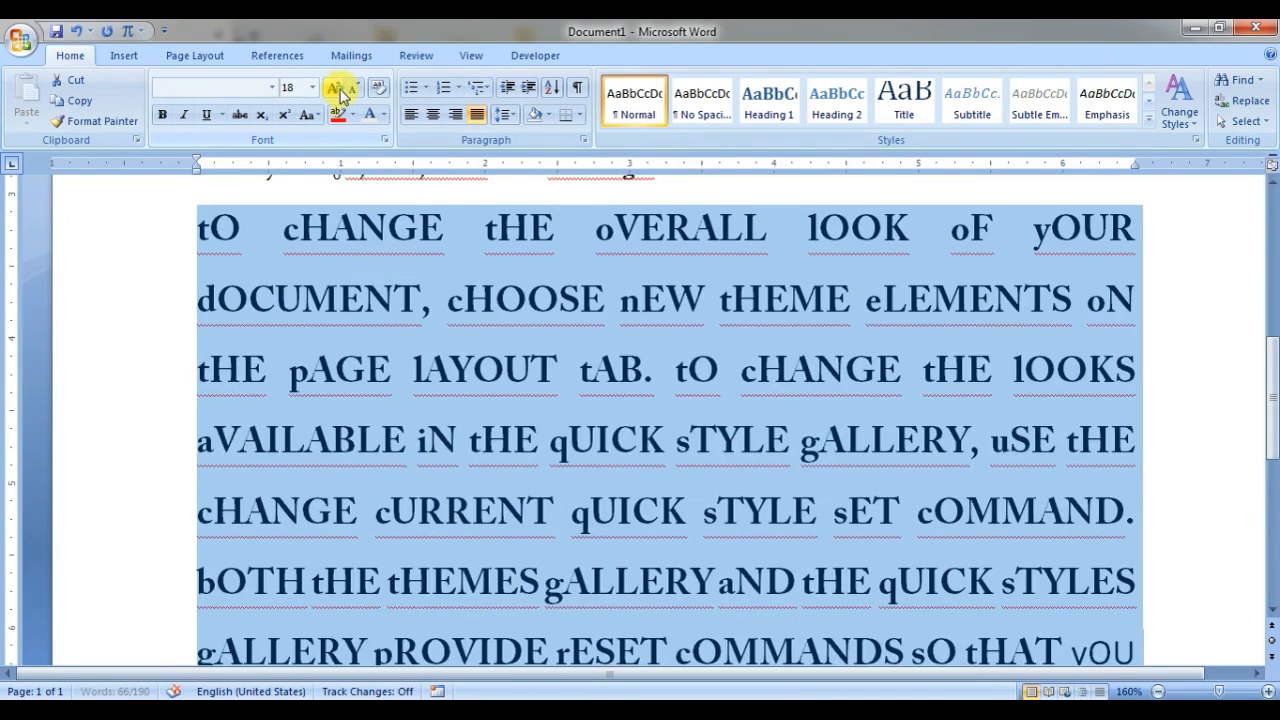
{"action": "left_click", "coordinate": [338, 89]}
{"action": "left_click", "coordinate": [338, 89]}
{"action": "left_click", "coordinate": [338, 89]}
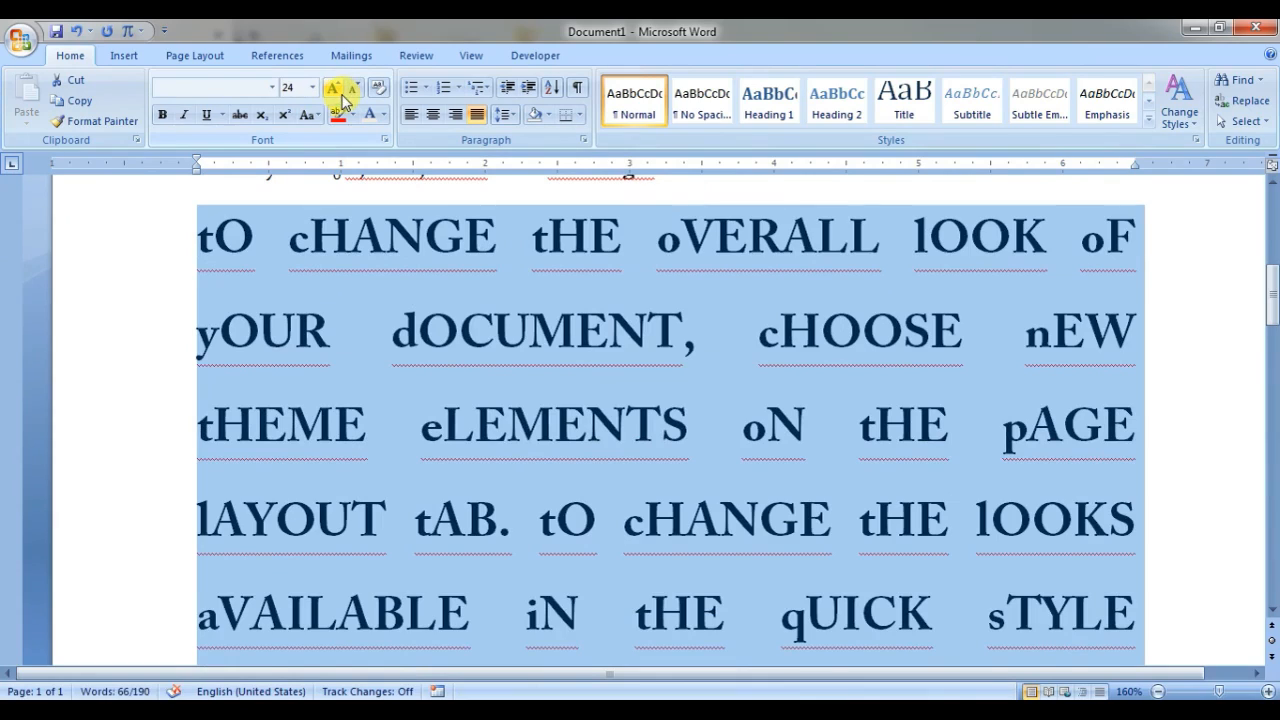
- Shrink the third paragraph's font size step by step to 14 pt
{"action": "left_click", "coordinate": [352, 90]}
{"action": "left_click", "coordinate": [352, 90]}
{"action": "left_click", "coordinate": [352, 90]}
{"action": "left_click", "coordinate": [352, 90]}
{"action": "left_click", "coordinate": [352, 90]}
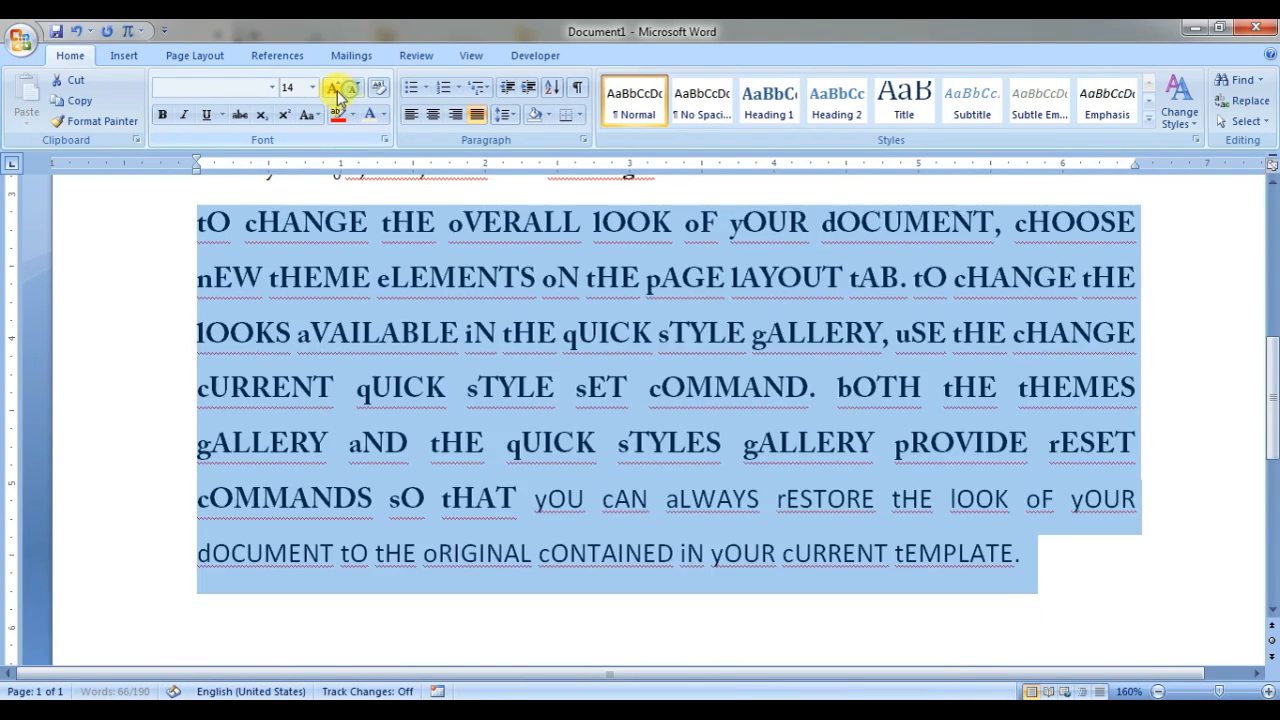
- Grow the third paragraph's font by three size steps, and shrink it back down to 11 pt
{"action": "left_click", "coordinate": [335, 90]}
{"action": "left_click", "coordinate": [335, 89]}
{"action": "left_click", "coordinate": [335, 89]}
{"action": "left_click", "coordinate": [352, 89]}
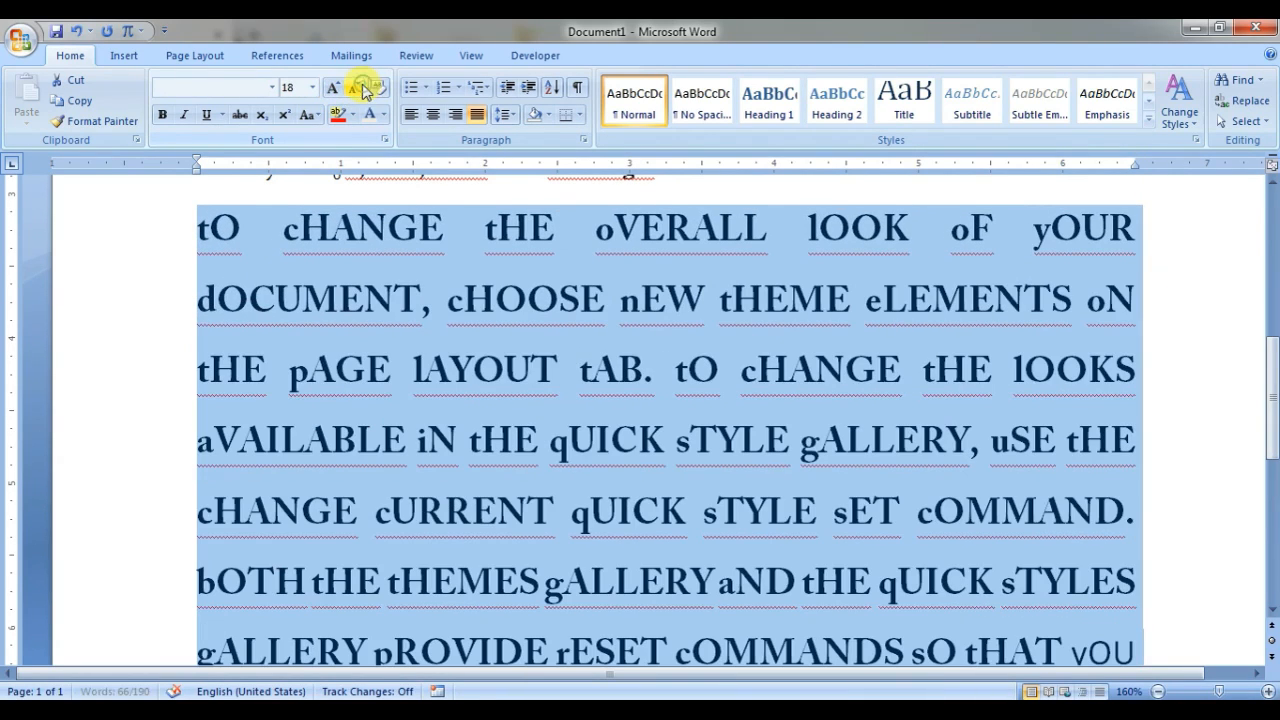
{"action": "left_click", "coordinate": [358, 90]}
{"action": "left_click", "coordinate": [358, 90]}
{"action": "left_click", "coordinate": [358, 90]}
{"action": "left_click", "coordinate": [358, 90]}
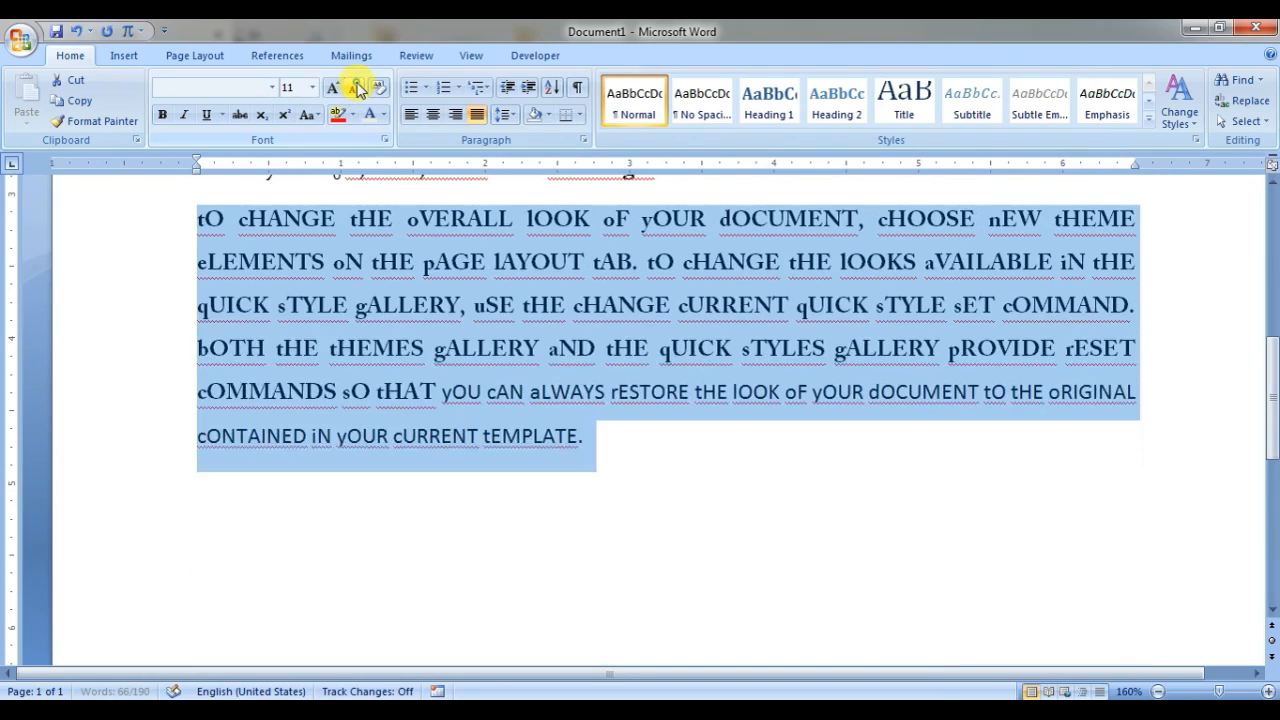
- Grow the third paragraph's font size by two steps to 14 pt
{"action": "scroll", "coordinate": [606, 426], "scroll_direction": "up", "scroll_amount": 2}
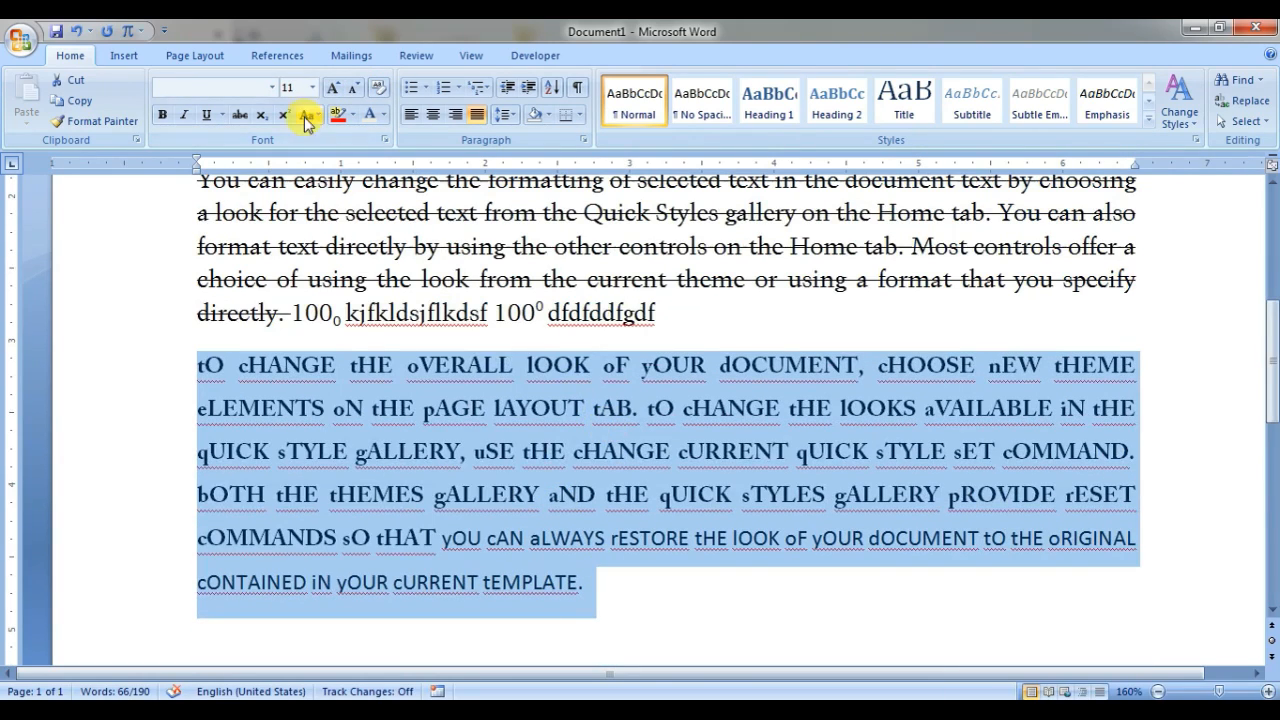
{"action": "left_click", "coordinate": [332, 89]}
{"action": "left_click", "coordinate": [332, 89]}
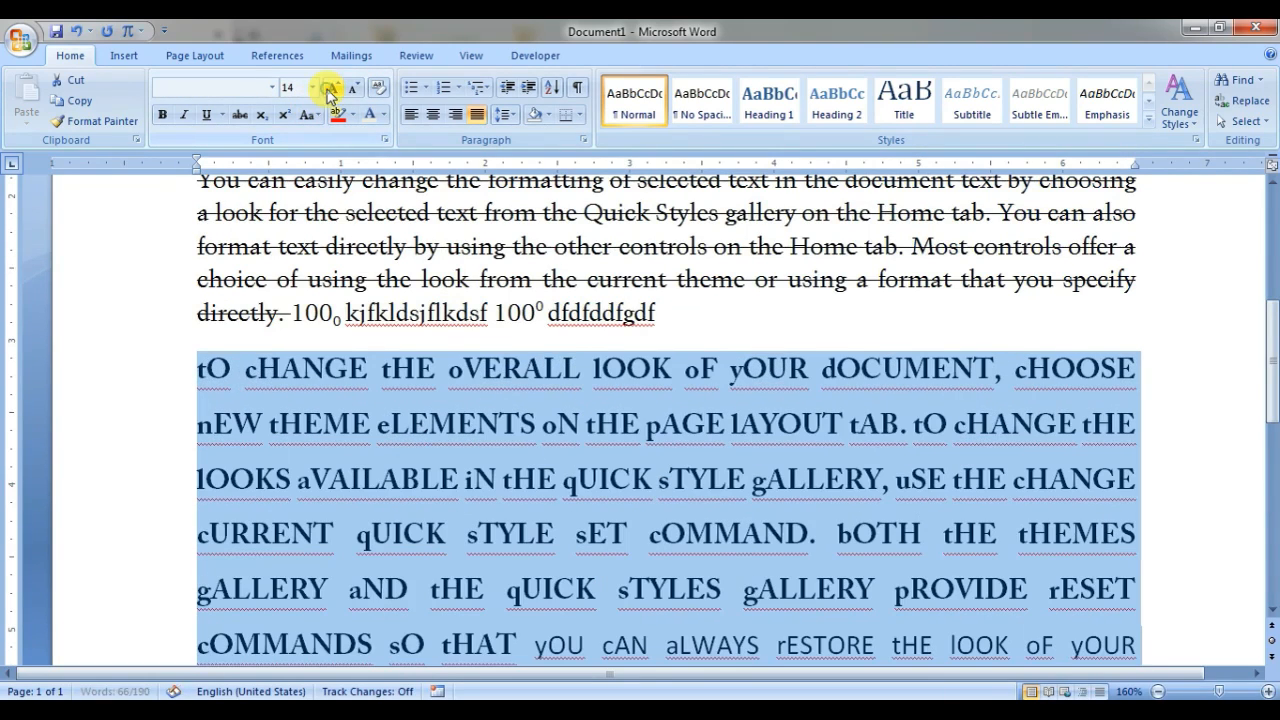
- Clear all font formatting from the third paragraph
{"action": "left_click", "coordinate": [380, 92]}
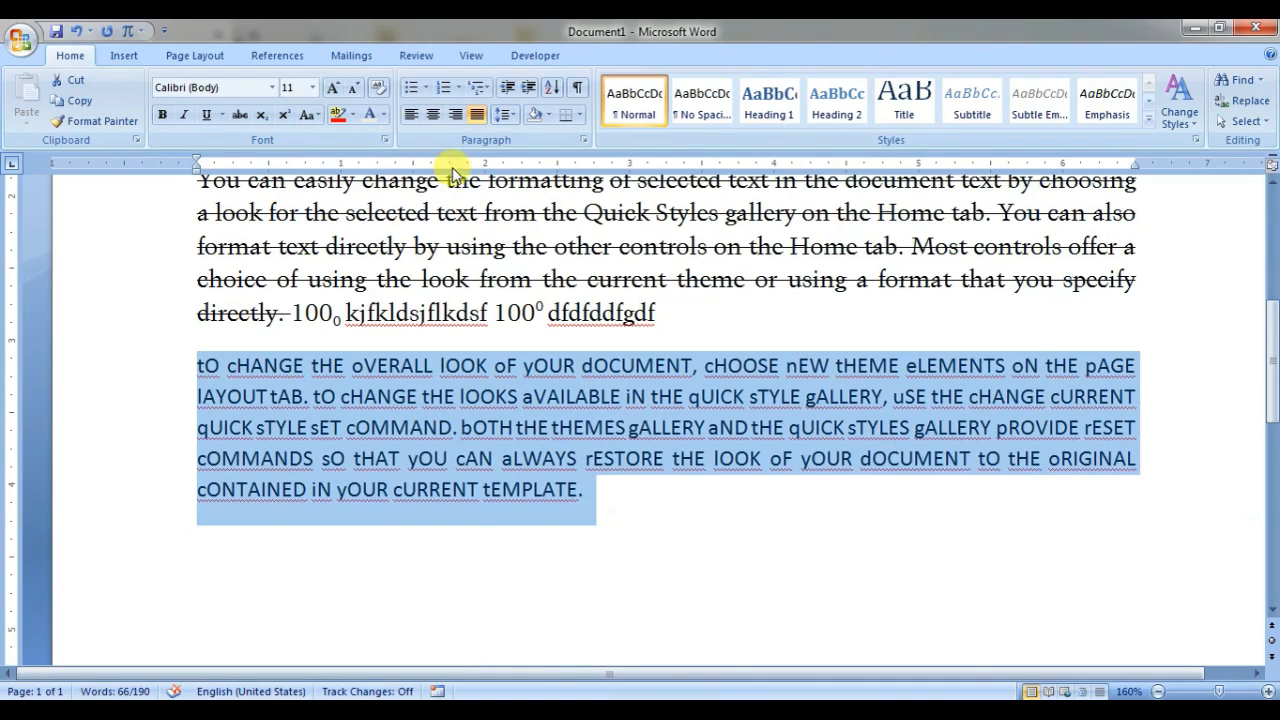
{"action": "scroll", "coordinate": [548, 397], "scroll_direction": "down", "scroll_amount": 1}
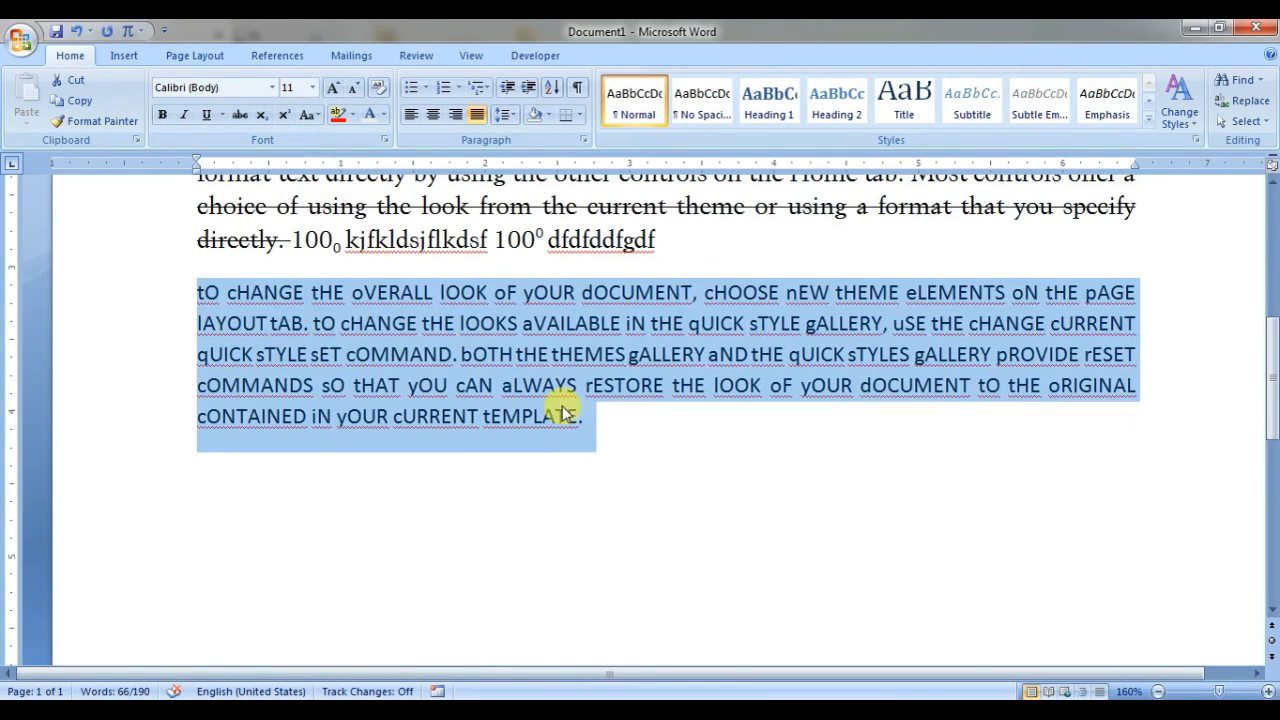
{"action": "scroll", "coordinate": [562, 443], "scroll_direction": "up", "scroll_amount": 1}
{"action": "scroll", "coordinate": [530, 400], "scroll_direction": "up", "scroll_amount": 3}
{"action": "scroll", "coordinate": [508, 390], "scroll_direction": "up", "scroll_amount": 1}
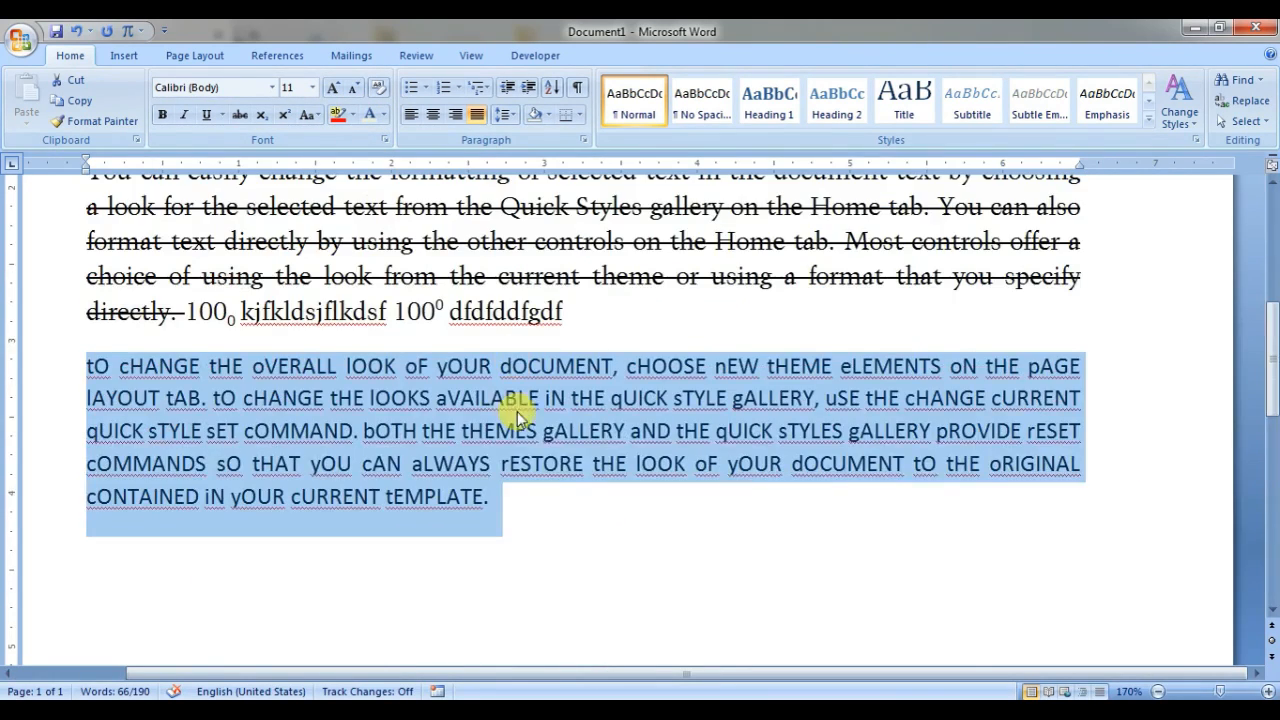
- Highlight the whole third paragraph in yellow
{"action": "scroll", "coordinate": [504, 440], "scroll_direction": "up", "scroll_amount": 2, "text": "ctrl"}
{"action": "scroll", "coordinate": [620, 470], "scroll_direction": "up", "scroll_amount": 2}
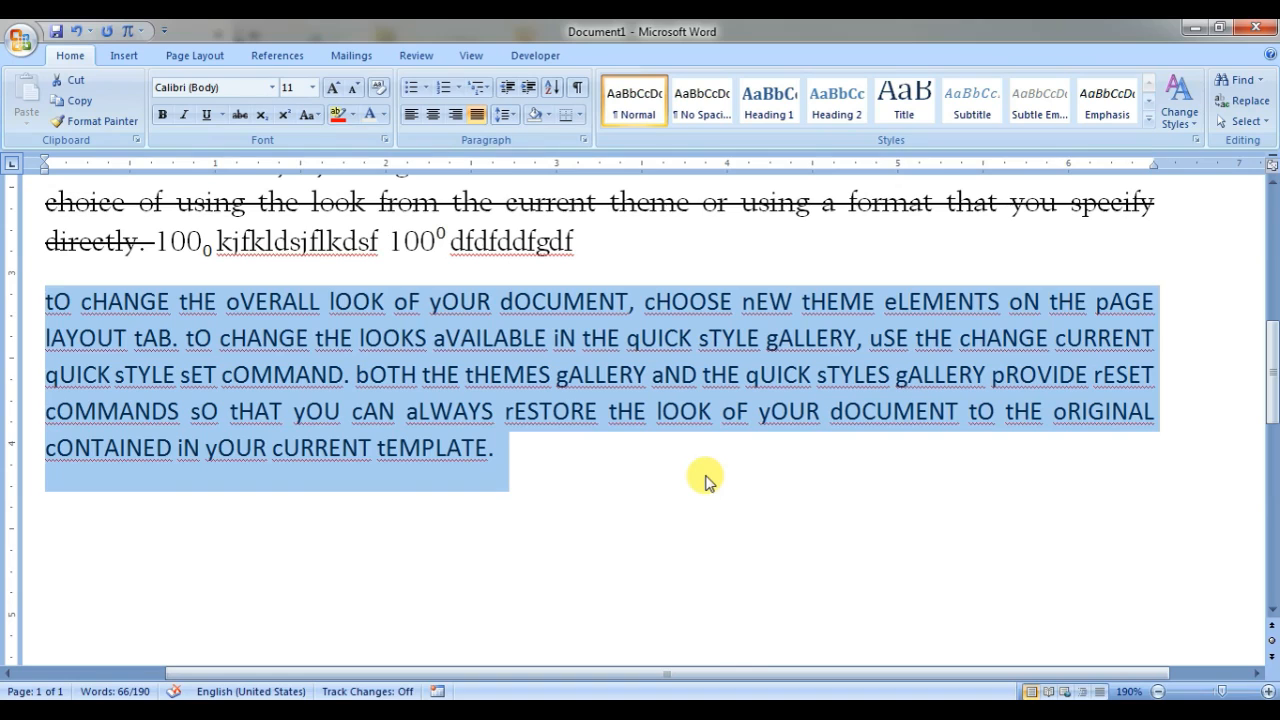
{"action": "left_click", "coordinate": [353, 114]}
{"action": "left_click", "coordinate": [341, 132]}
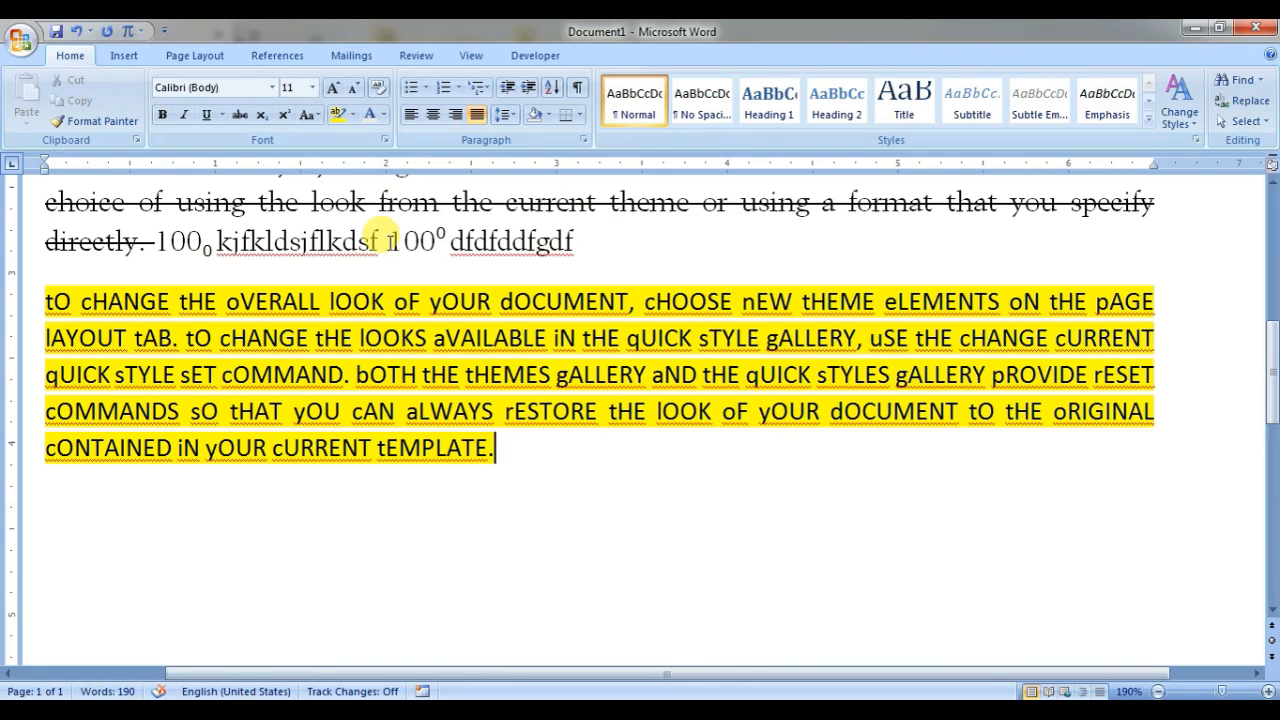
{"action": "scroll", "coordinate": [583, 466], "scroll_direction": "up", "scroll_amount": 2}
{"action": "key", "text": "Return"}
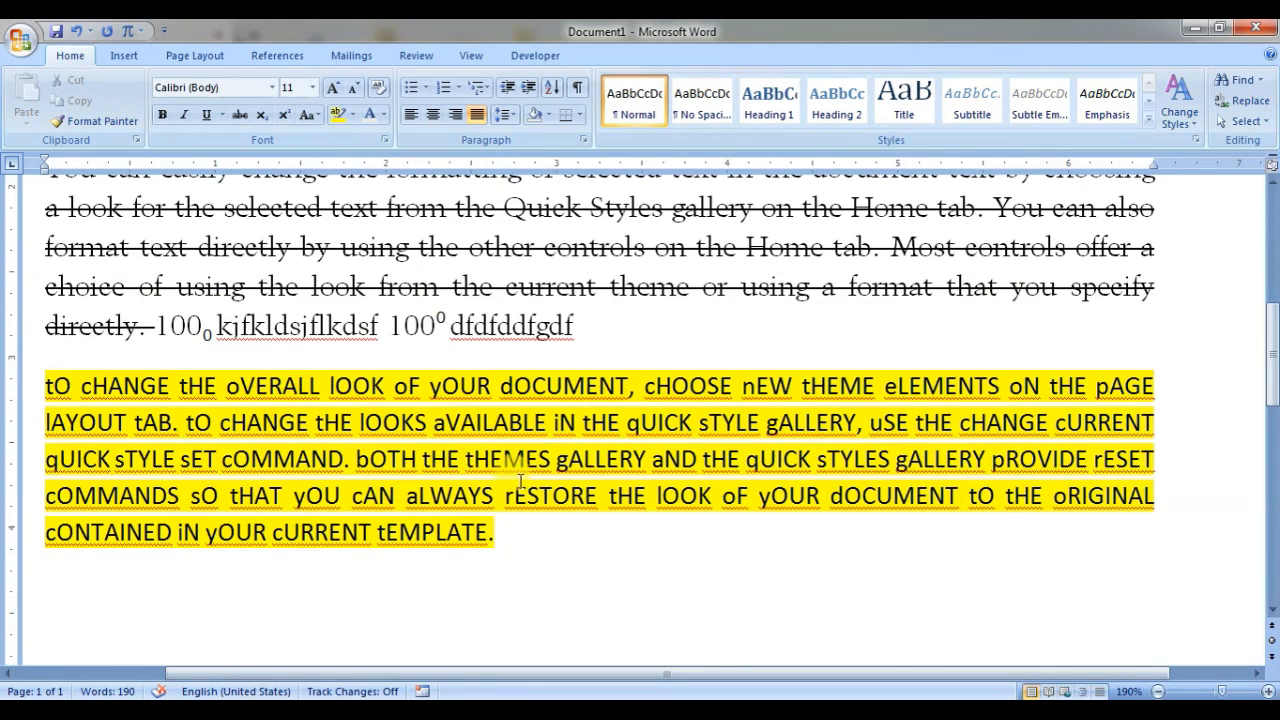
- Set the font color of the highlighted third paragraph to the standard dark red
{"action": "left_click_drag", "start_coordinate": [45, 386], "coordinate": [511, 534]}
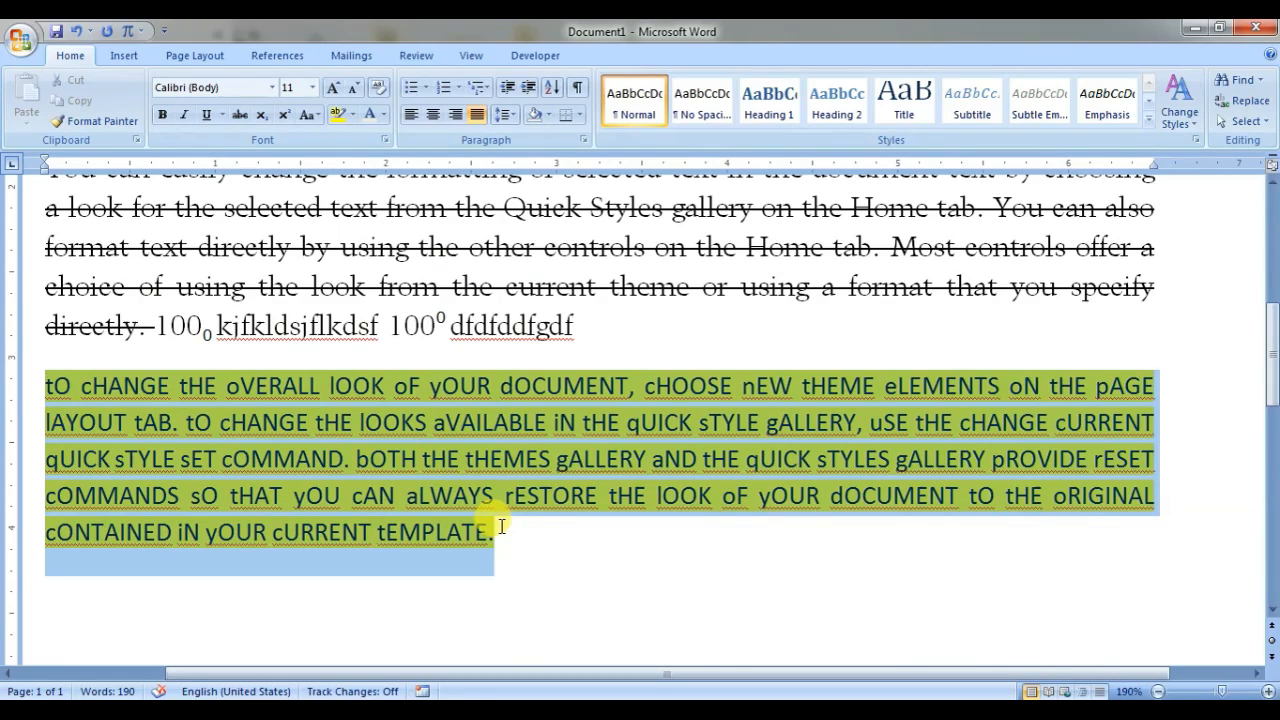
{"action": "left_click", "coordinate": [383, 116]}
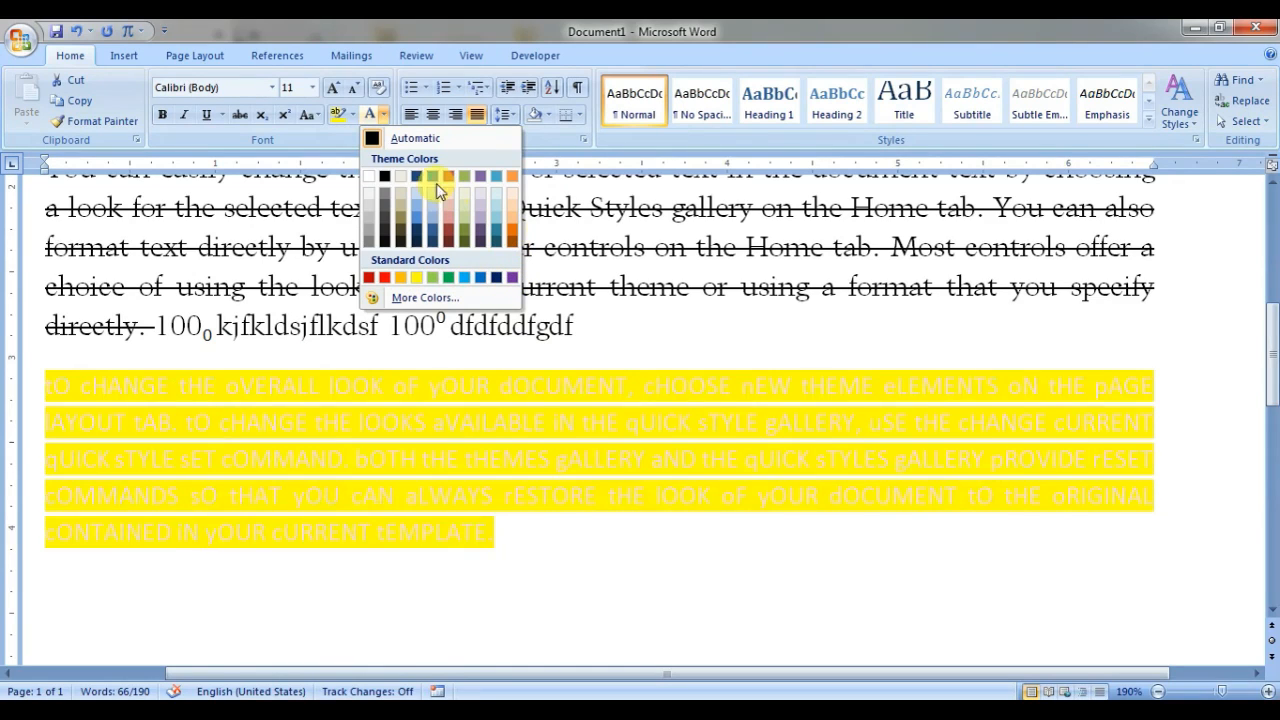
{"action": "left_click", "coordinate": [369, 278]}
{"action": "left_click", "coordinate": [647, 495]}
- Apply the same dark red font color to the entire second paragraph, from "You can easily" to "dfdfddfgdf"
{"action": "scroll", "coordinate": [654, 524], "scroll_direction": "up", "scroll_amount": 2}
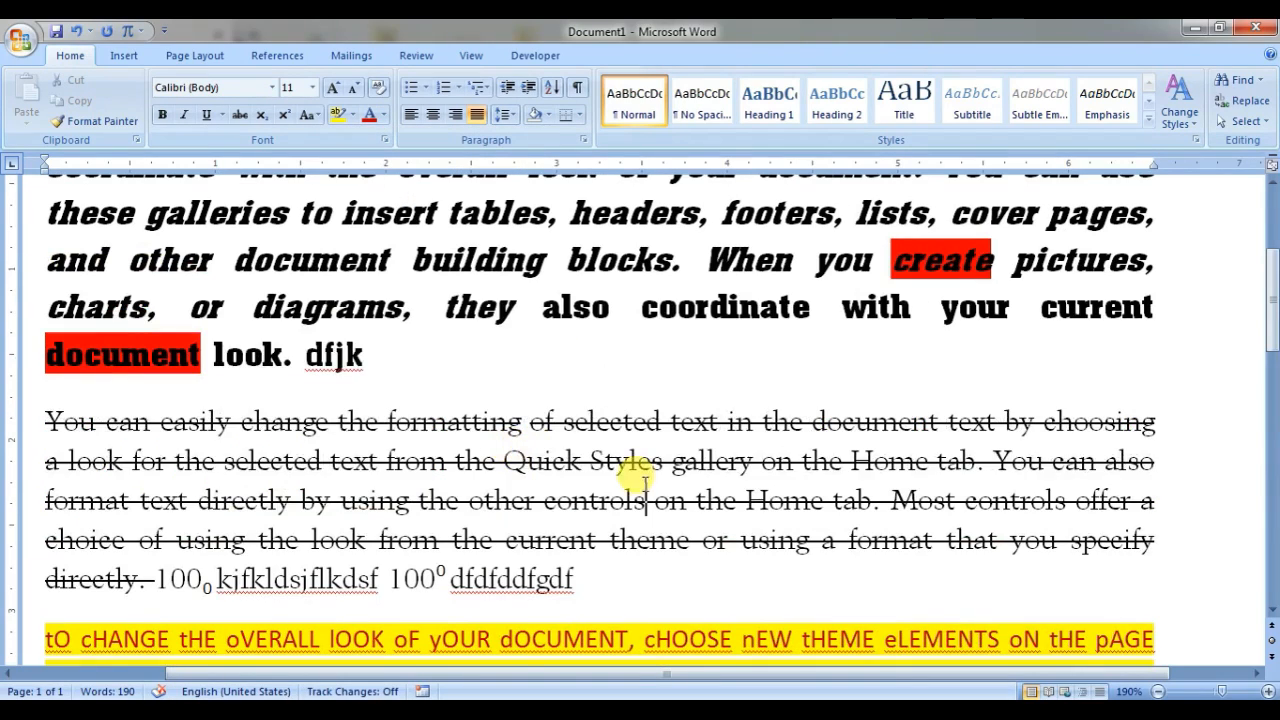
{"action": "left_click_drag", "start_coordinate": [640, 488], "coordinate": [232, 385]}
{"action": "left_click", "coordinate": [322, 461]}
{"action": "left_click_drag", "start_coordinate": [46, 423], "coordinate": [572, 582]}
{"action": "left_click", "coordinate": [369, 114]}
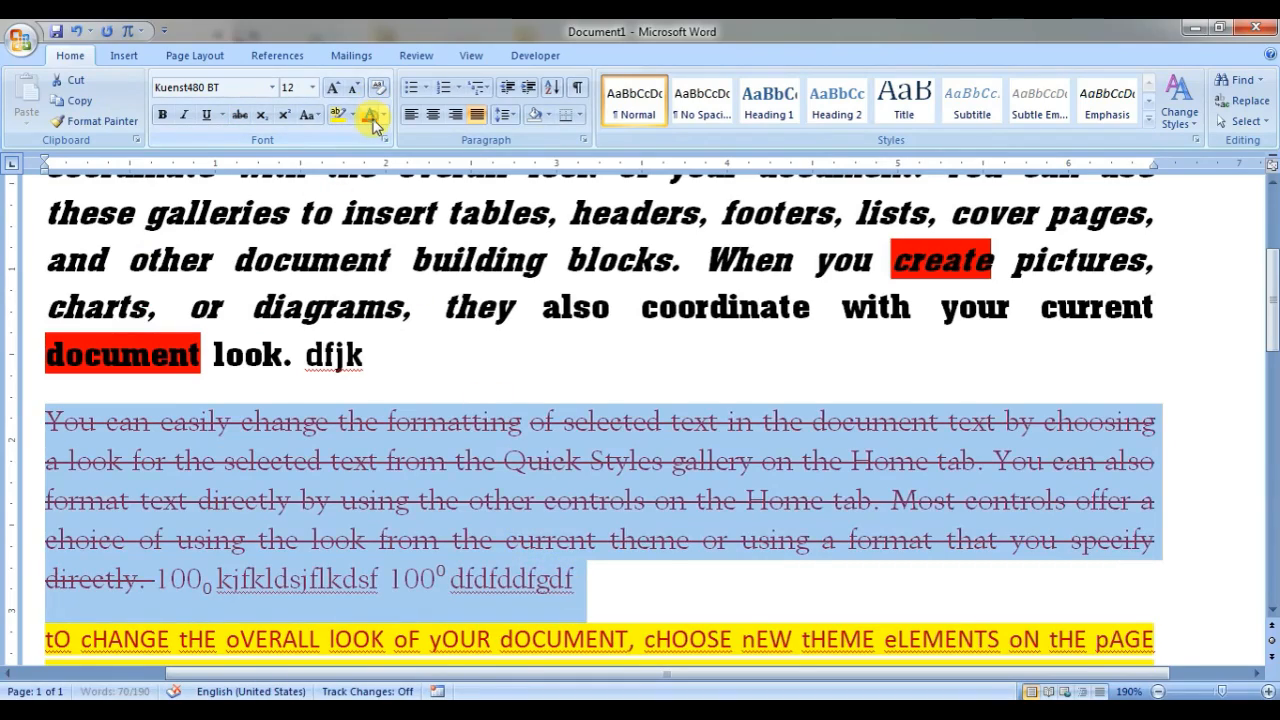
{"action": "scroll", "coordinate": [643, 433], "scroll_direction": "down", "scroll_amount": 3}
{"action": "left_click", "coordinate": [620, 386]}
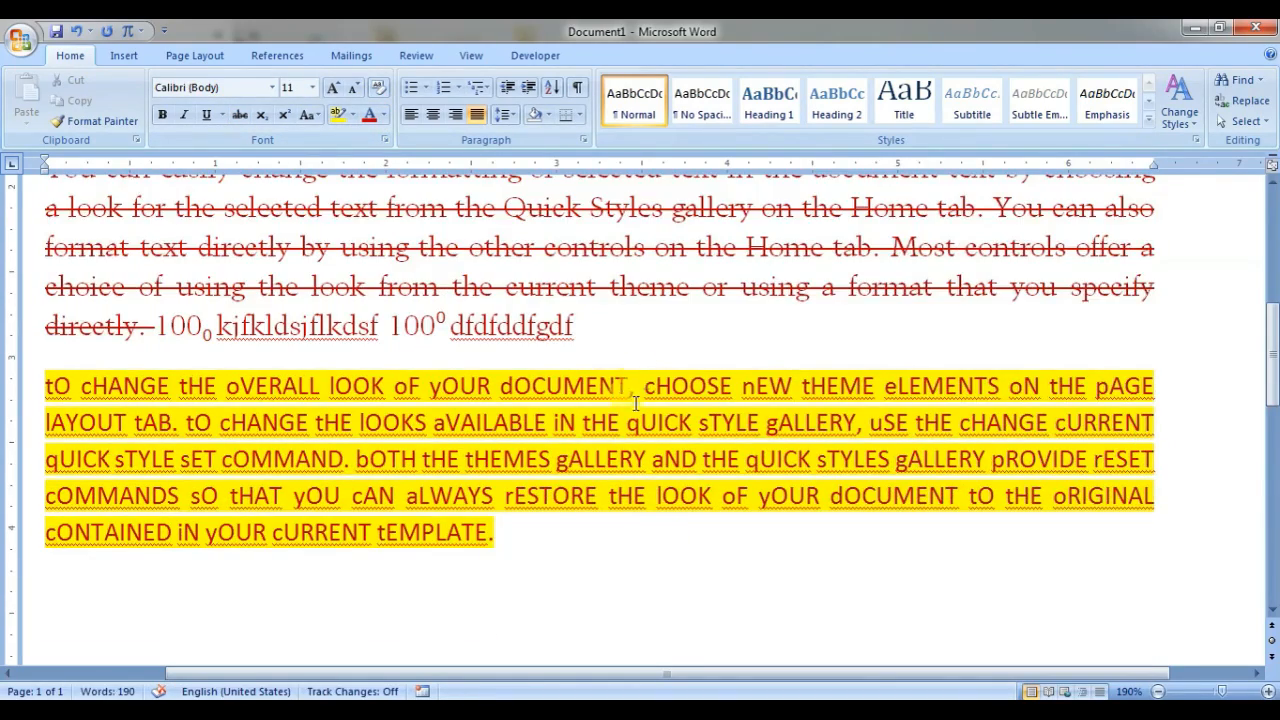
{"action": "scroll", "coordinate": [580, 420], "scroll_direction": "up", "scroll_amount": 6}
{"action": "scroll", "coordinate": [550, 425], "scroll_direction": "down", "scroll_amount": 10}
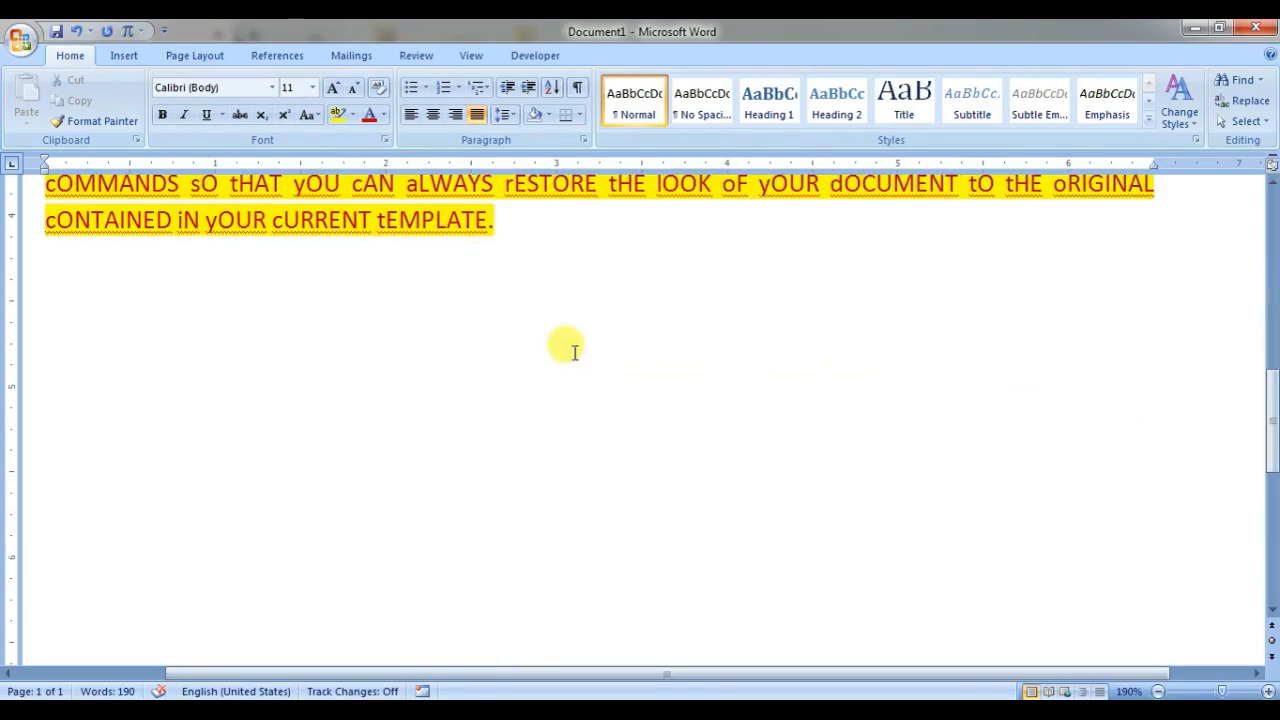
{"action": "scroll", "coordinate": [566, 346], "scroll_direction": "up", "scroll_amount": 3}
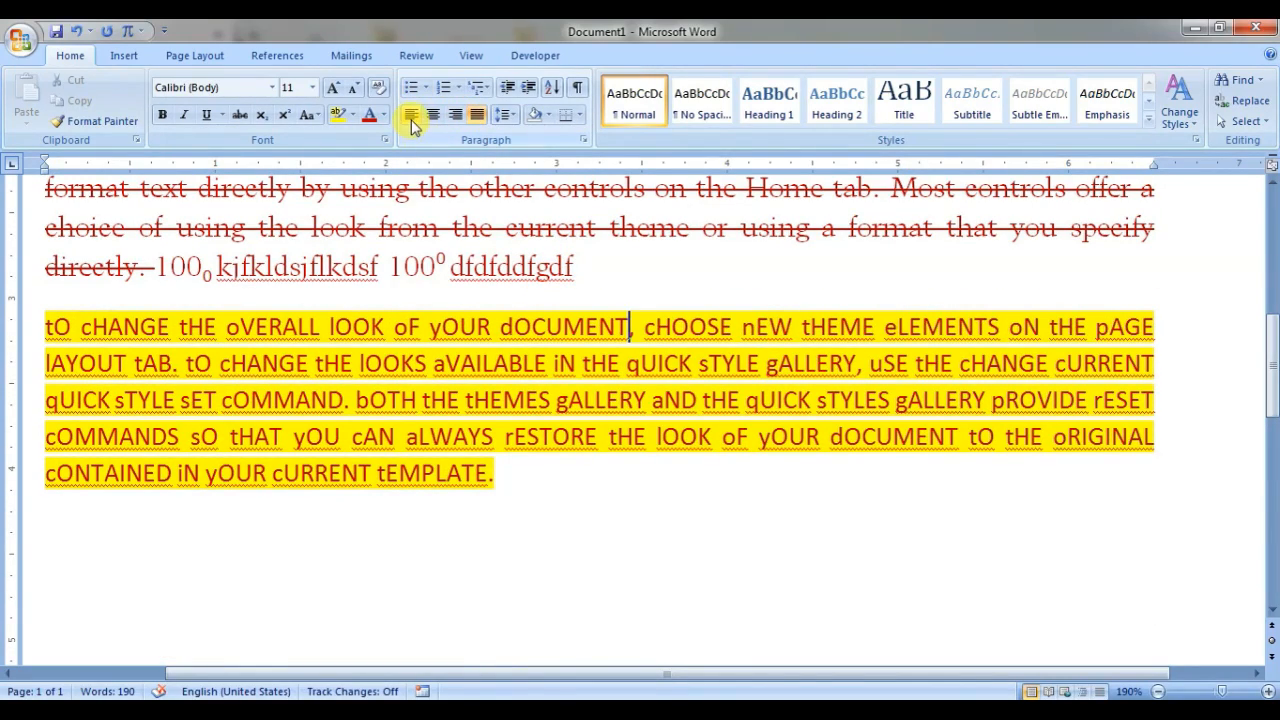
{"action": "scroll", "coordinate": [620, 420], "scroll_direction": "up", "scroll_amount": 3}
{"action": "scroll", "coordinate": [623, 420], "scroll_direction": "down", "scroll_amount": 5}
{"action": "scroll", "coordinate": [841, 455], "scroll_direction": "down", "scroll_amount": 2, "text": "ctrl"}
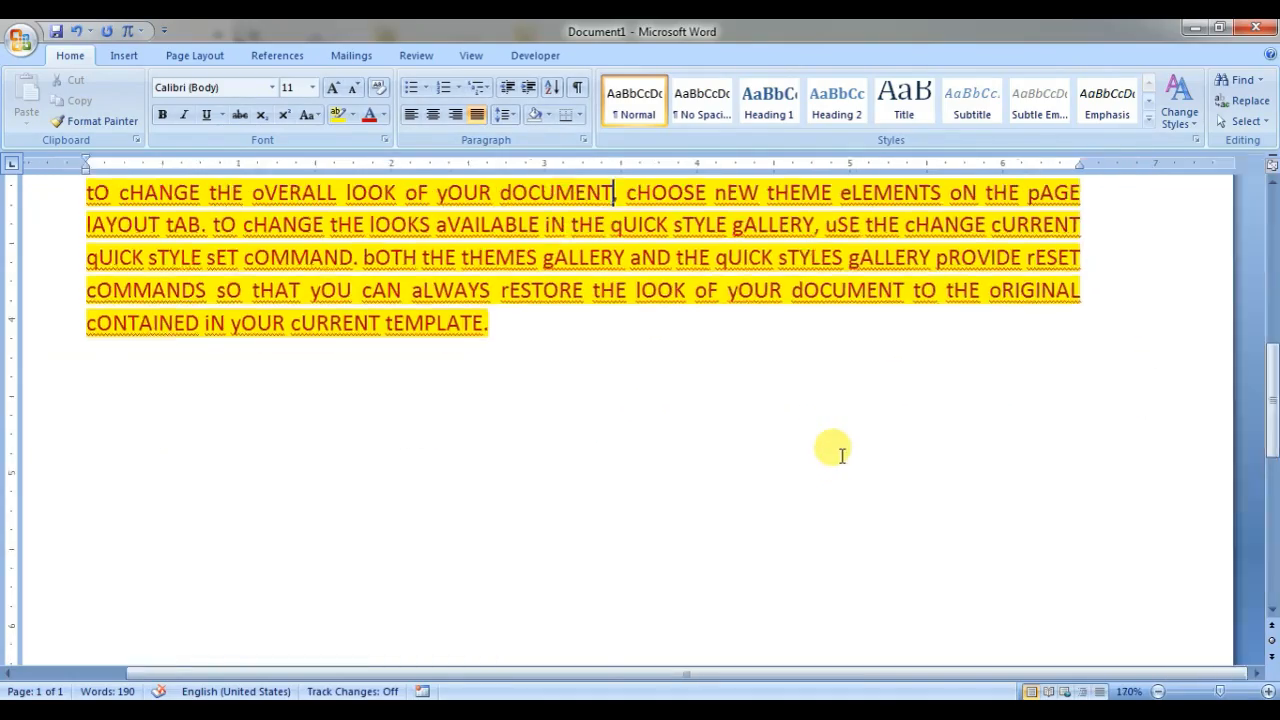
- Zoom the page out to 150% and look over the three formatted paragraphs
{"action": "scroll", "coordinate": [842, 456], "scroll_direction": "down", "scroll_amount": 1, "text": "ctrl"}
{"action": "scroll", "coordinate": [972, 392], "scroll_direction": "up", "scroll_amount": 6}
{"action": "scroll", "coordinate": [940, 378], "scroll_direction": "down", "scroll_amount": 1}
{"action": "scroll", "coordinate": [492, 152], "scroll_direction": "down", "scroll_amount": 2}
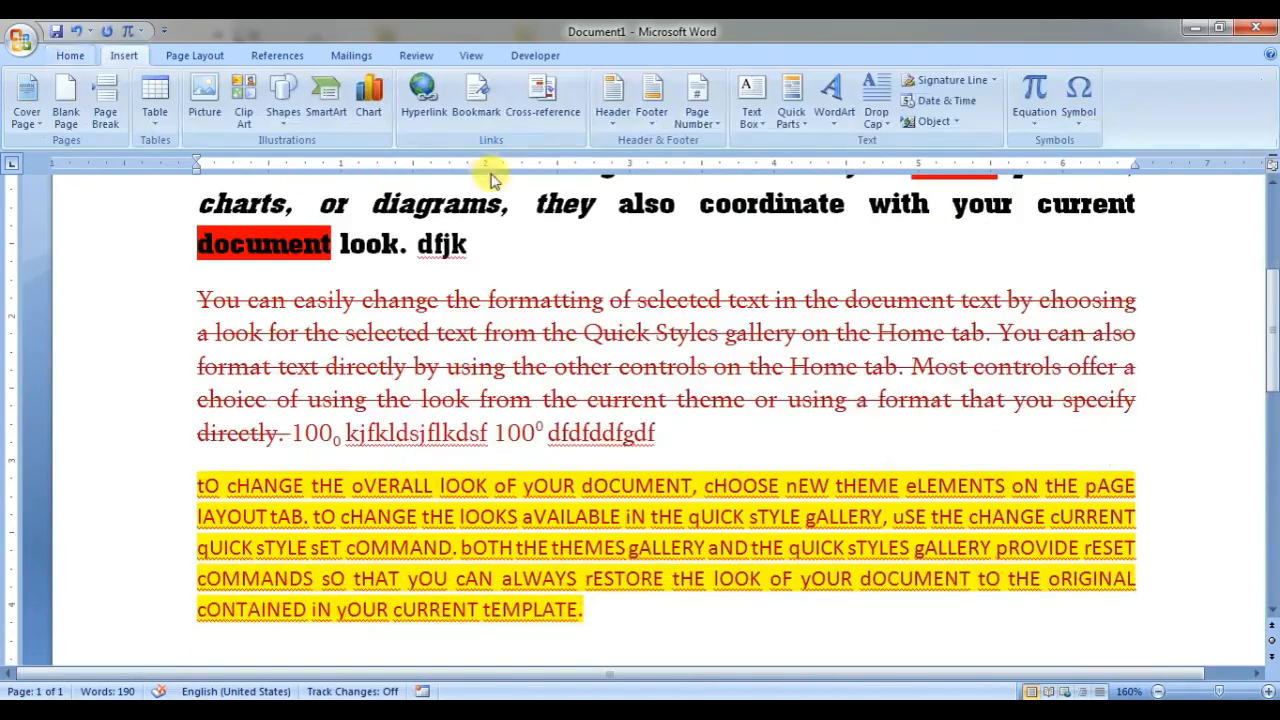
{"action": "scroll", "coordinate": [651, 300], "scroll_direction": "up", "scroll_amount": 1}
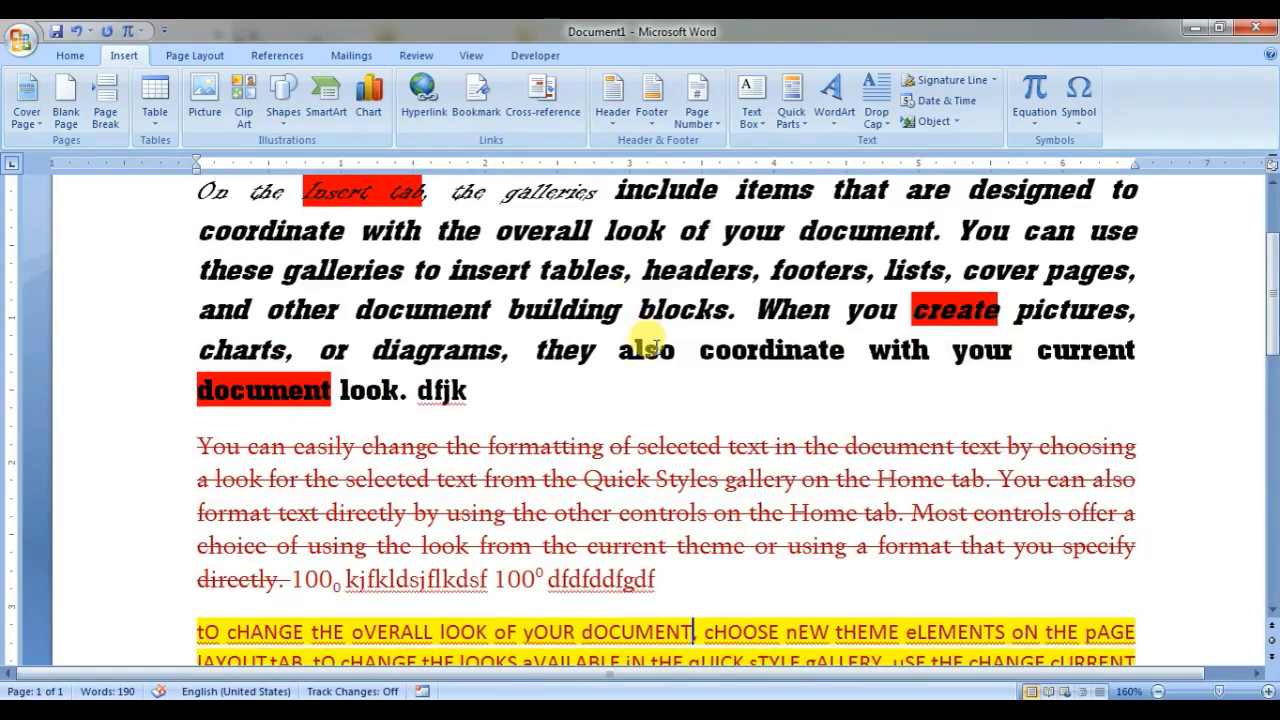
{"action": "scroll", "coordinate": [651, 340], "scroll_direction": "down", "scroll_amount": 1, "text": "ctrl"}
{"action": "scroll", "coordinate": [651, 337], "scroll_direction": "down", "scroll_amount": 3}
{"action": "scroll", "coordinate": [651, 337], "scroll_direction": "up", "scroll_amount": 1}
{"action": "left_click", "coordinate": [68, 56]}
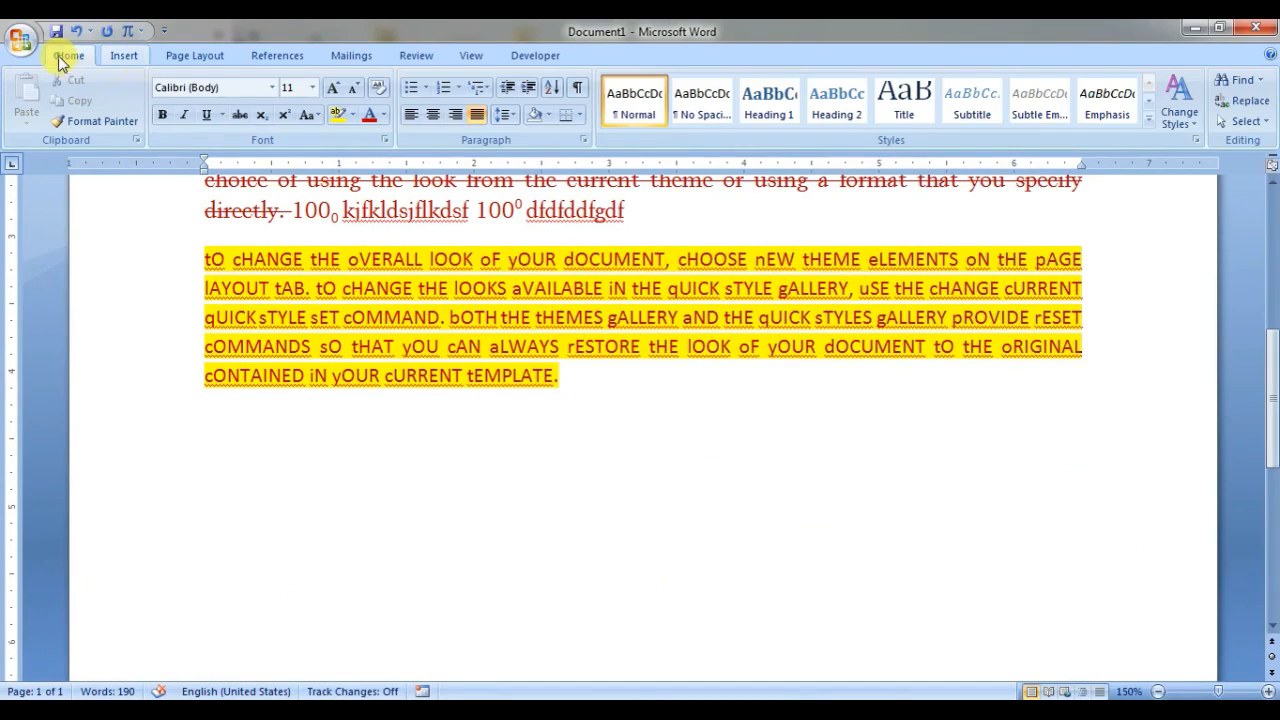
{"action": "scroll", "coordinate": [557, 337], "scroll_direction": "up", "scroll_amount": 2}
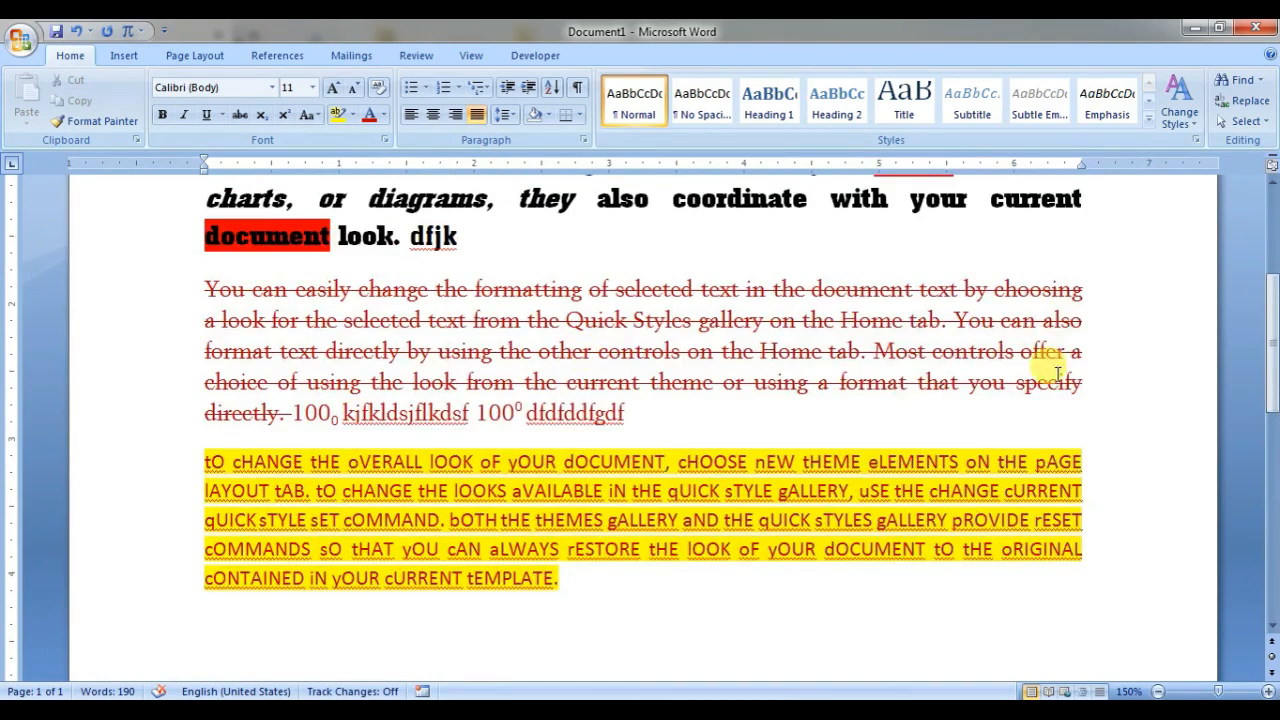
{"action": "scroll", "coordinate": [1057, 373], "scroll_direction": "up", "scroll_amount": 3}
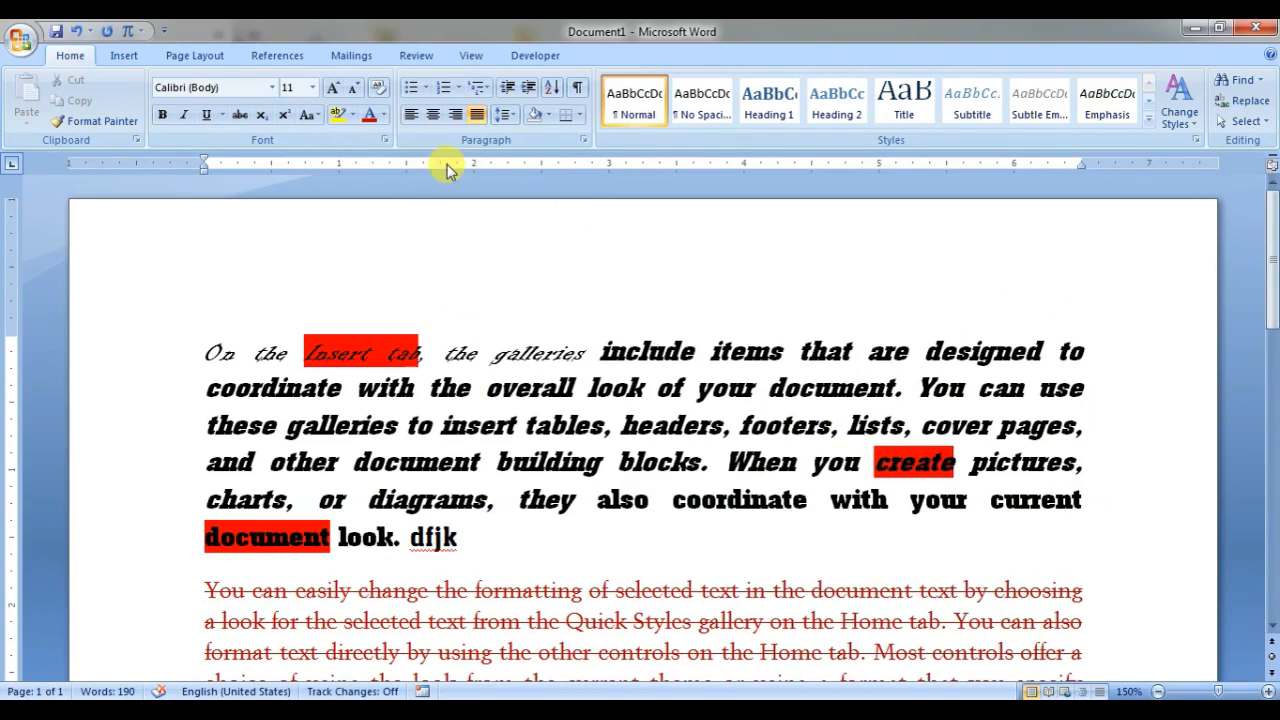
- Turn off justified alignment for the first paragraph so its text is left-aligned
{"action": "left_click", "coordinate": [556, 382]}
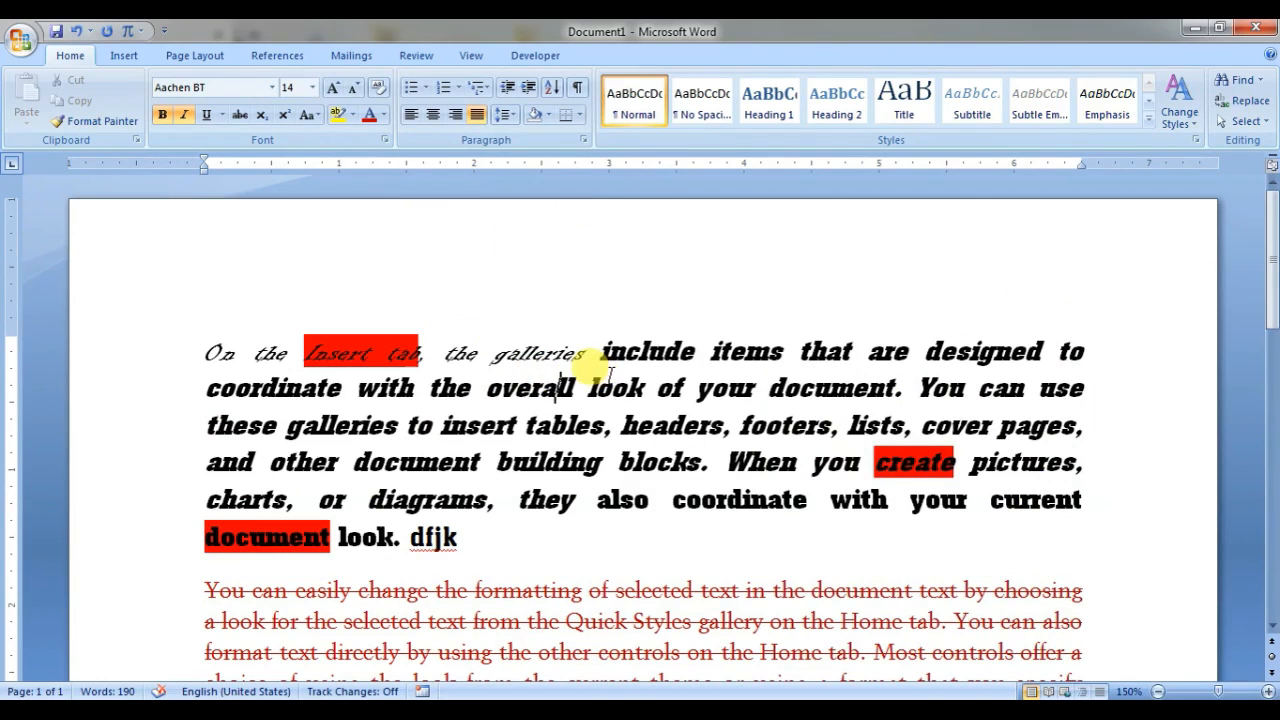
{"action": "left_click", "coordinate": [476, 116]}
{"action": "scroll", "coordinate": [871, 366], "scroll_direction": "down", "scroll_amount": 1}
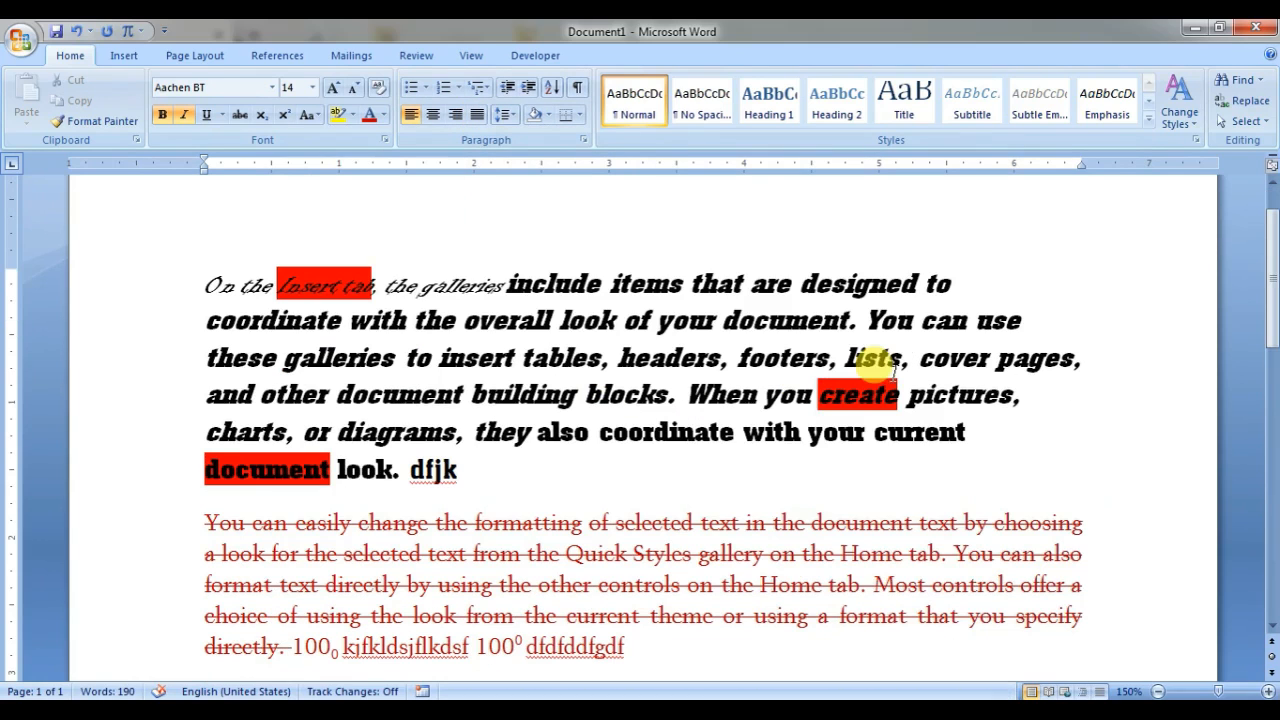
{"action": "left_click_drag", "start_coordinate": [800, 285], "coordinate": [862, 415]}
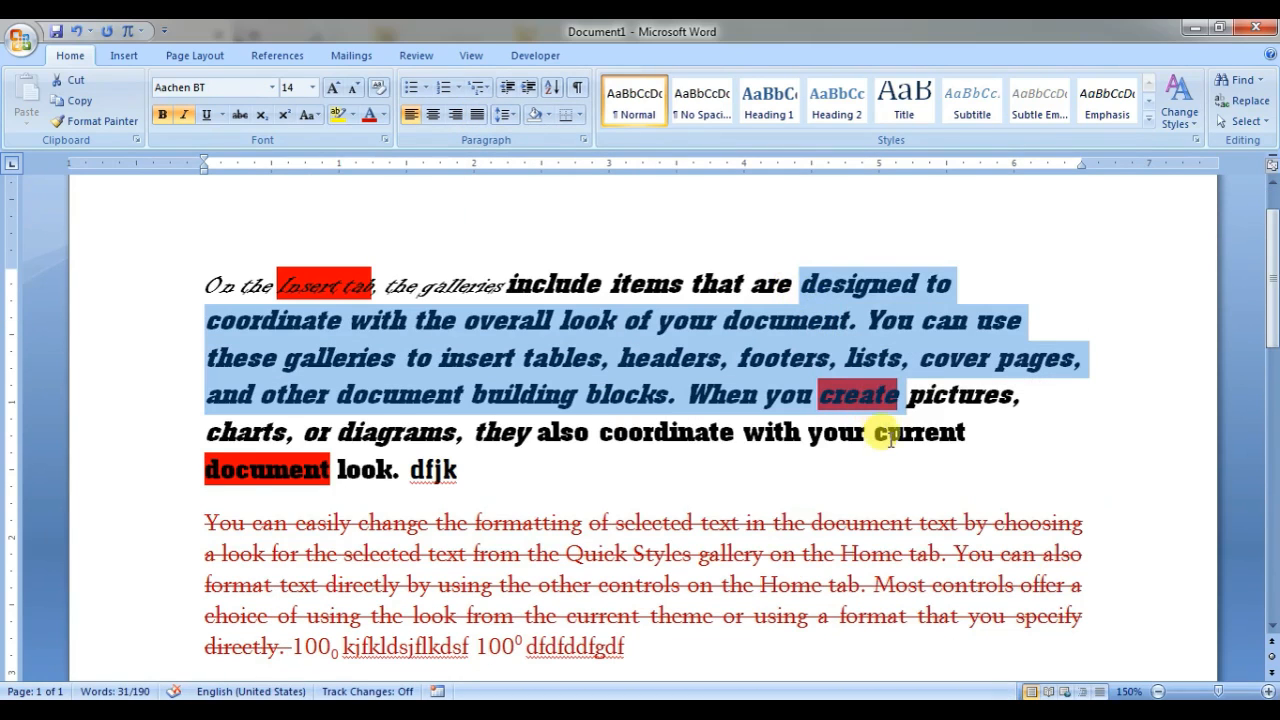
{"action": "left_click", "coordinate": [440, 358]}
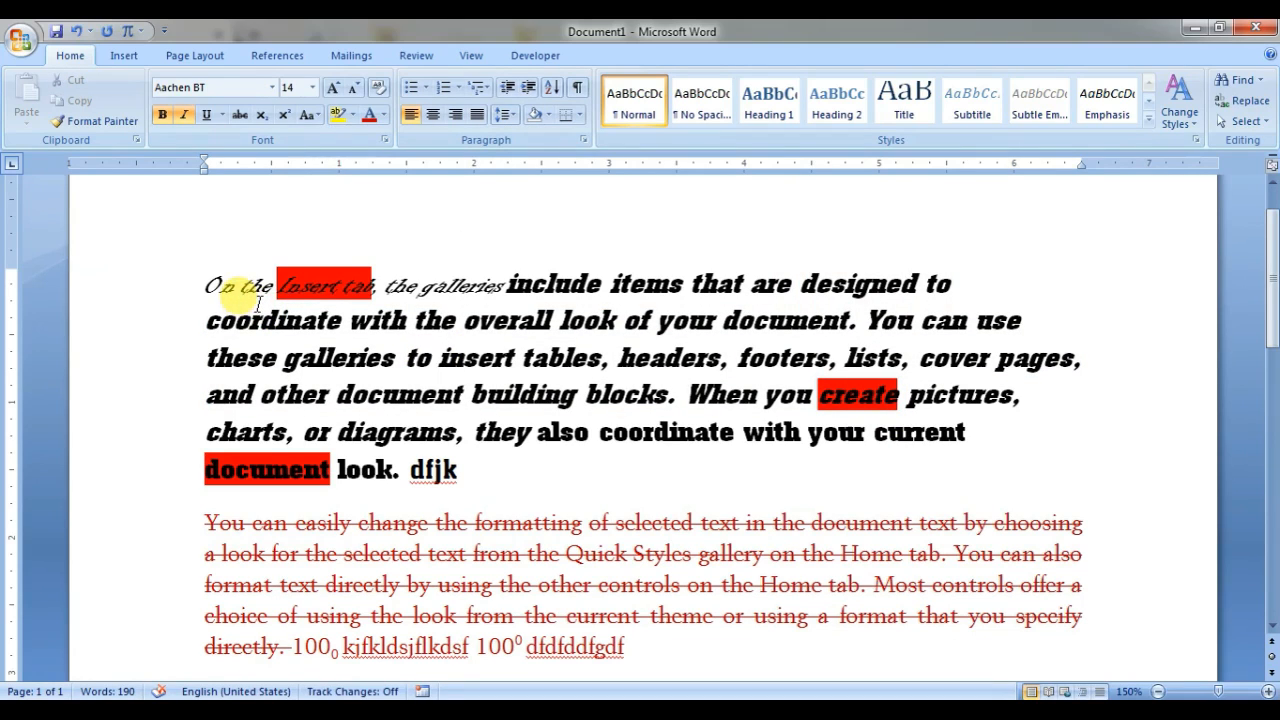
- Center the first paragraph, from "On the Insert tab" to its last line
{"action": "left_click_drag", "start_coordinate": [203, 286], "coordinate": [232, 457]}
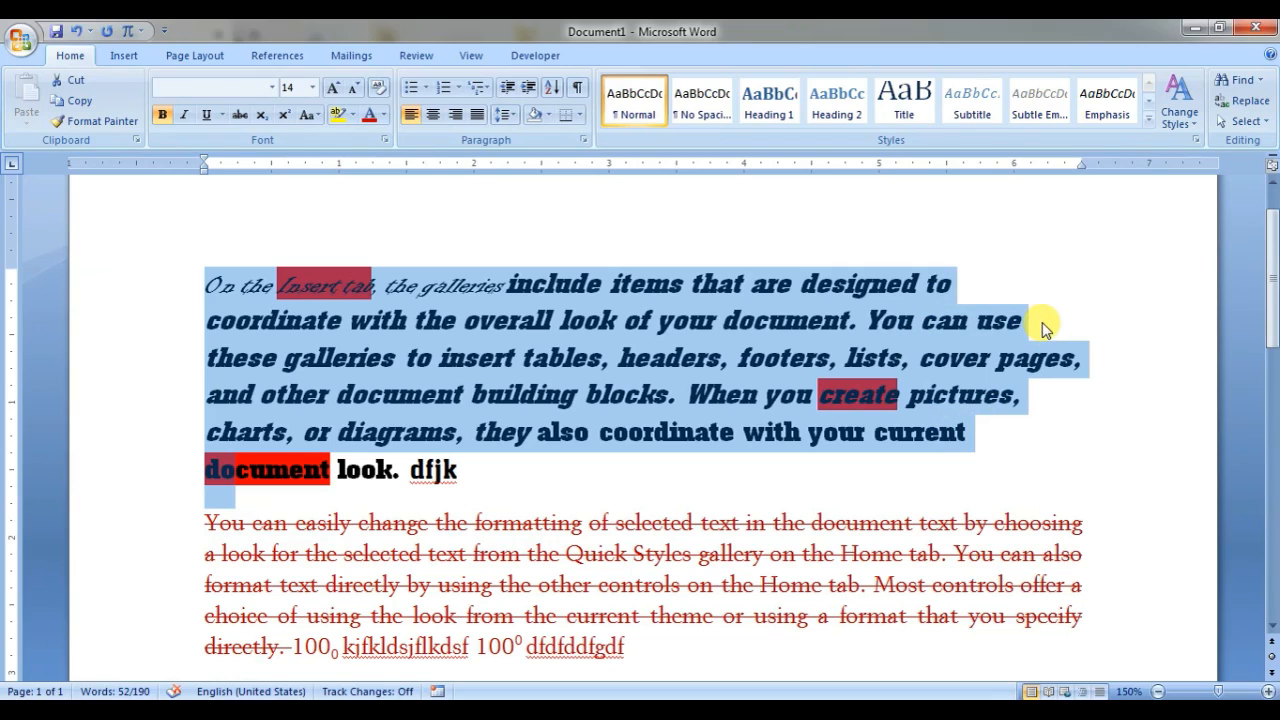
{"action": "left_click", "coordinate": [433, 115]}
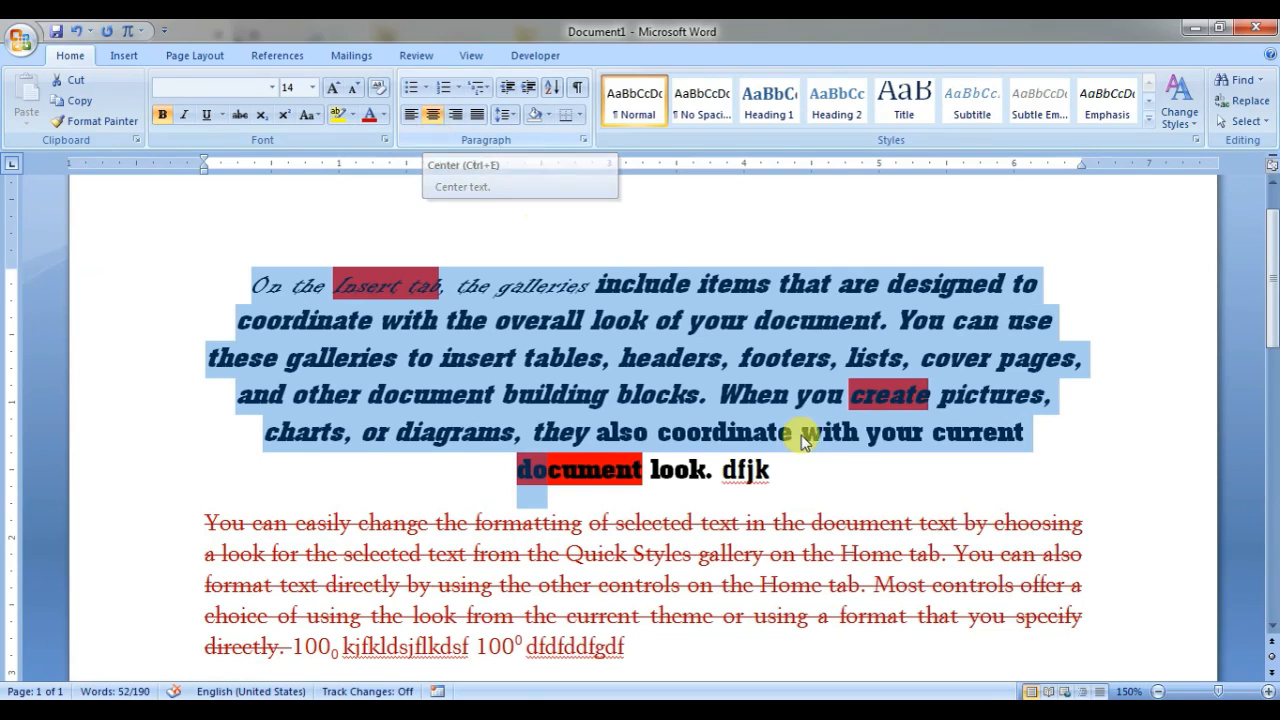
{"action": "scroll", "coordinate": [790, 420], "scroll_direction": "down", "scroll_amount": 3}
{"action": "scroll", "coordinate": [958, 418], "scroll_direction": "up", "scroll_amount": 4}
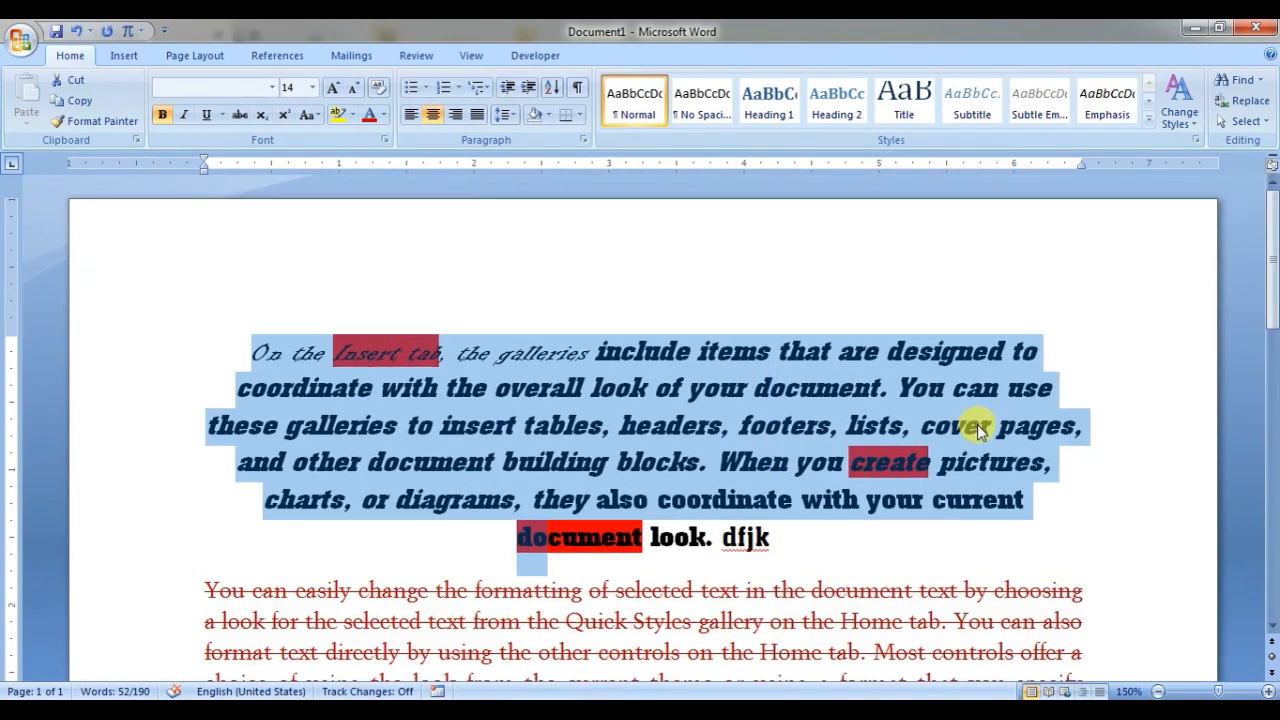
{"action": "left_click", "coordinate": [629, 298]}
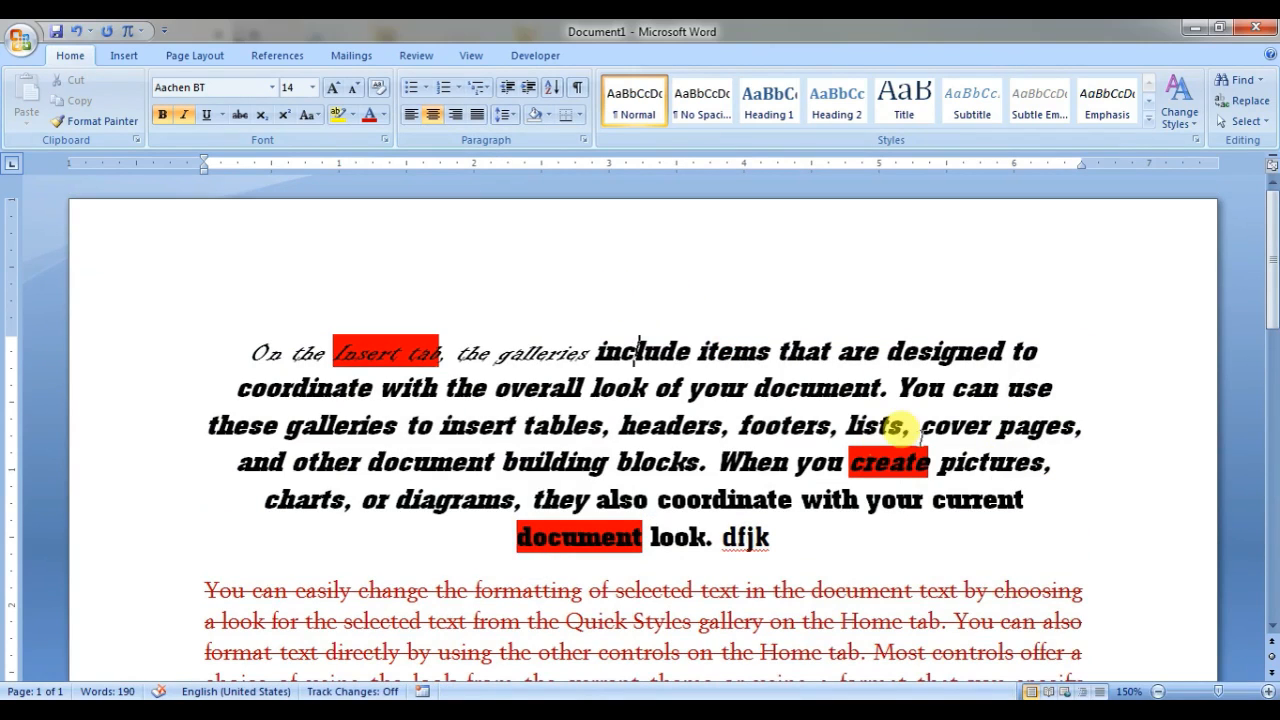
- Right-align the first paragraph, then set it back to justified alignment
{"action": "left_click_drag", "start_coordinate": [522, 425], "coordinate": [698, 462]}
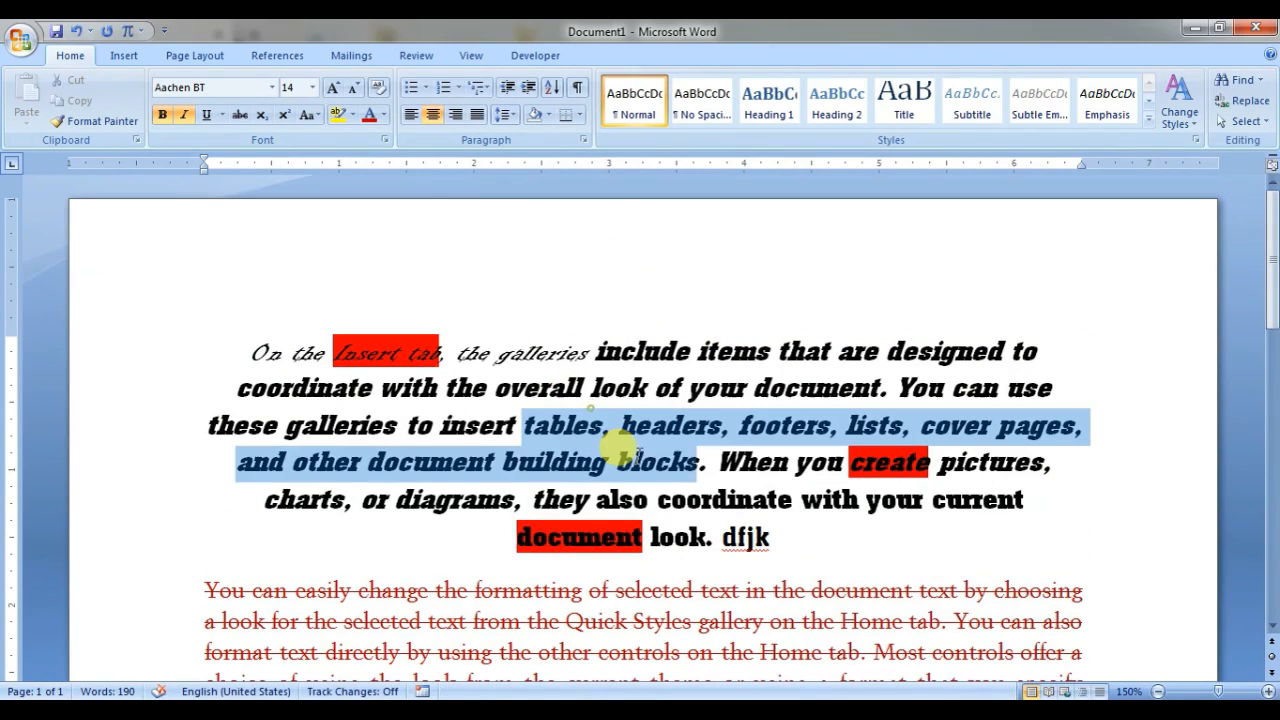
{"action": "left_click", "coordinate": [455, 115]}
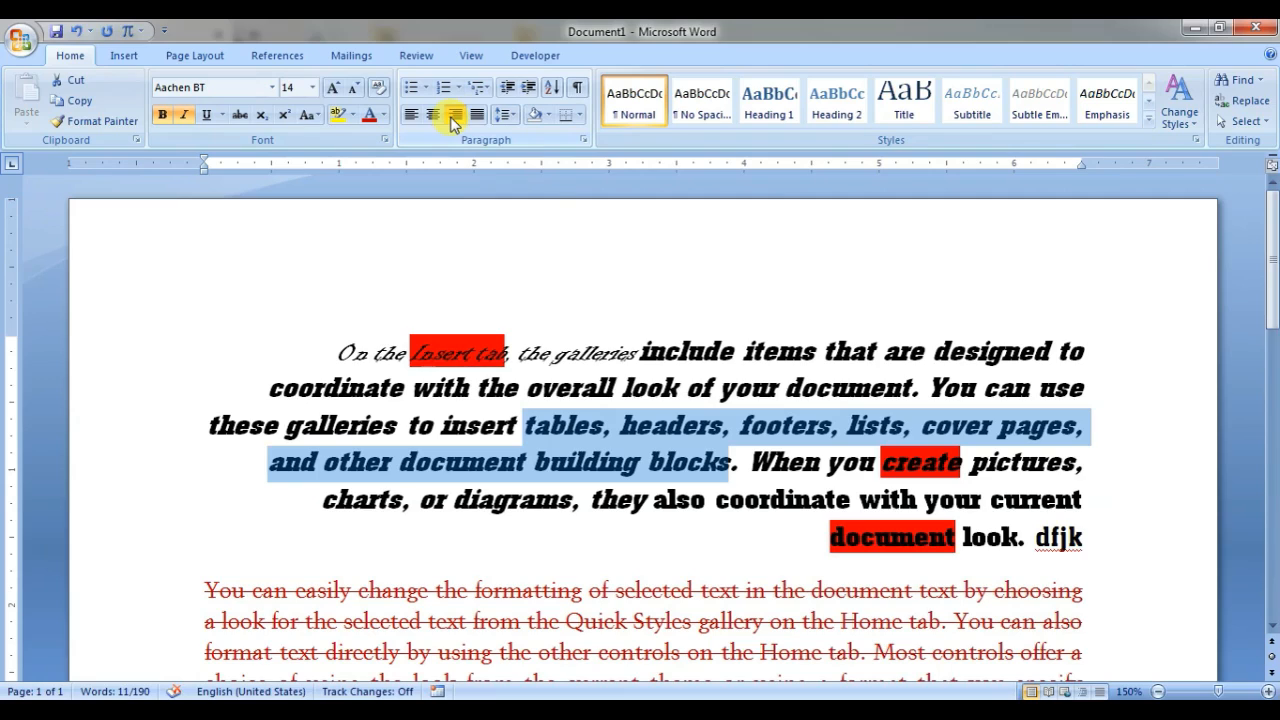
{"action": "left_click", "coordinate": [475, 115]}
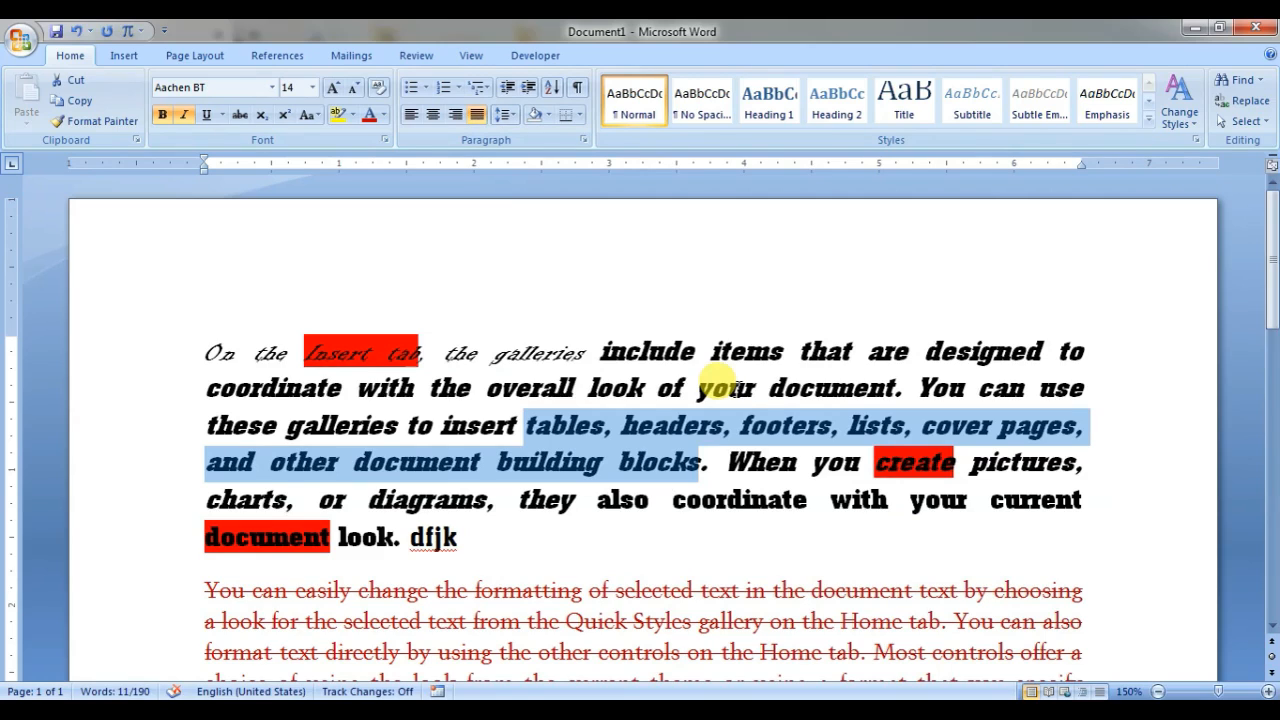
{"action": "scroll", "coordinate": [423, 451], "scroll_direction": "down", "scroll_amount": 6}
{"action": "scroll", "coordinate": [534, 426], "scroll_direction": "up", "scroll_amount": 5}
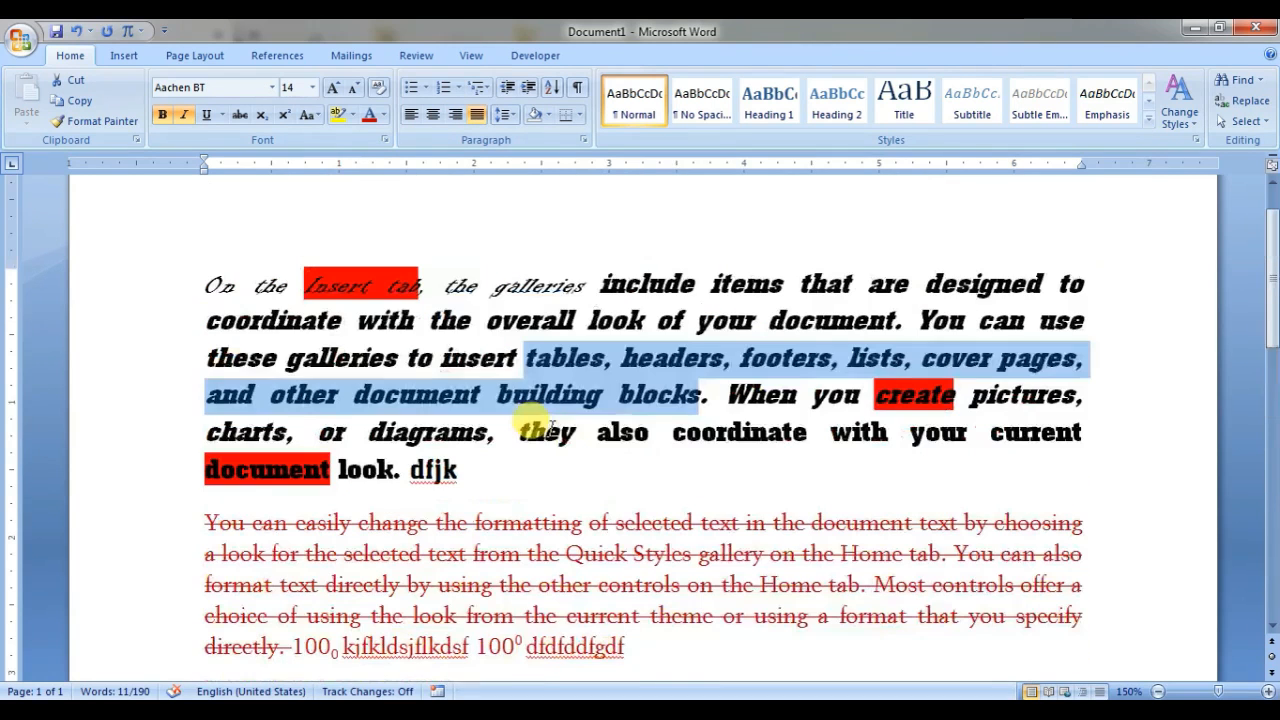
{"action": "left_click", "coordinate": [463, 350]}
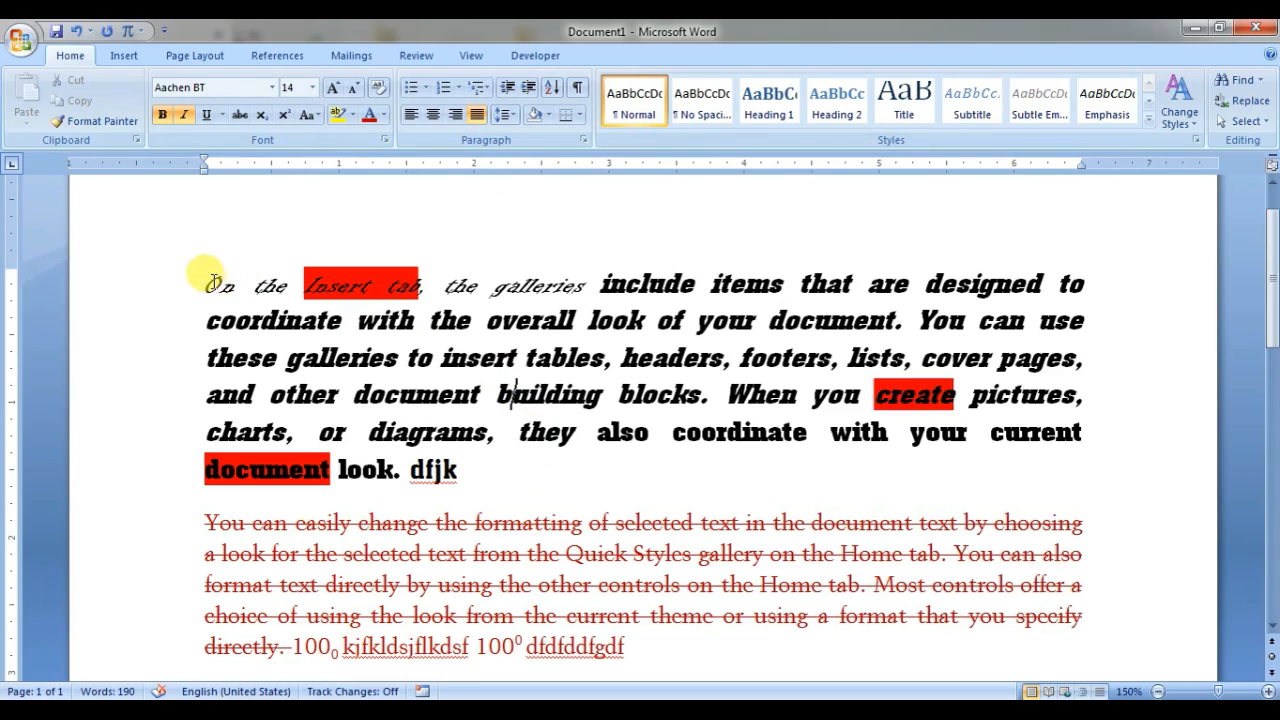
{"action": "left_click_drag", "start_coordinate": [200, 283], "coordinate": [468, 452]}
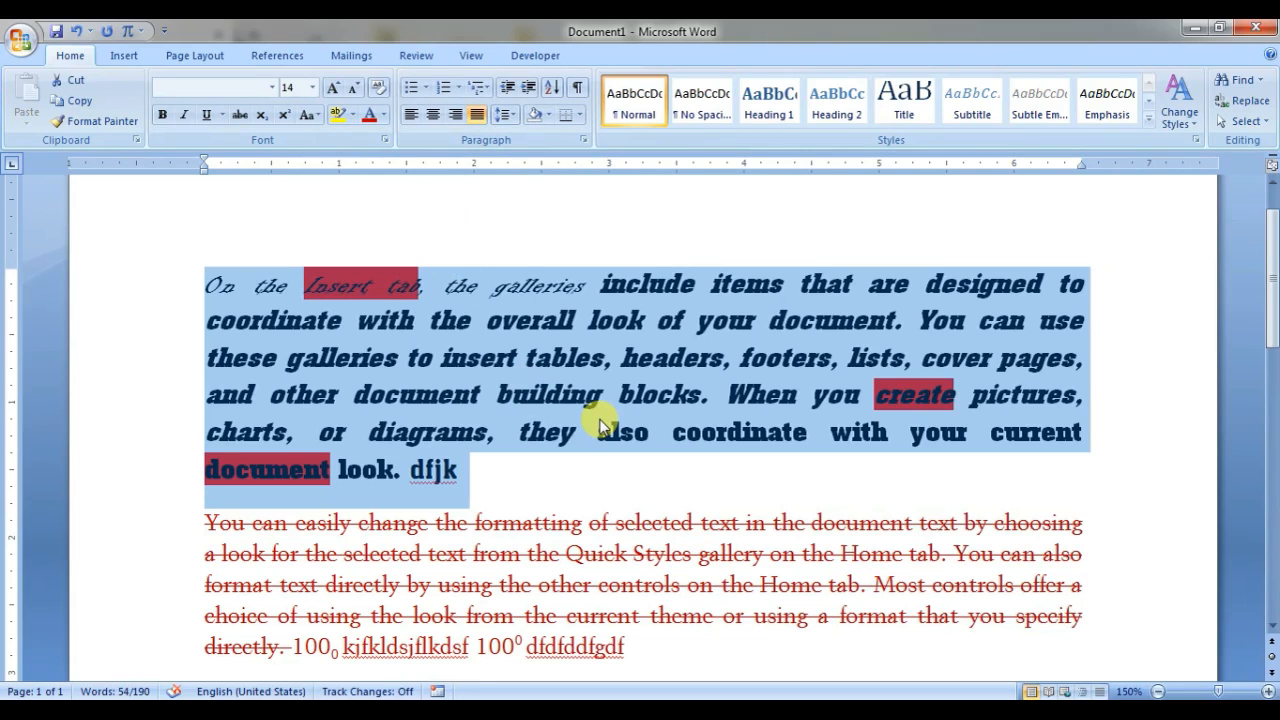
{"action": "left_click", "coordinate": [551, 360]}
{"action": "scroll", "coordinate": [542, 458], "scroll_direction": "down", "scroll_amount": 1}
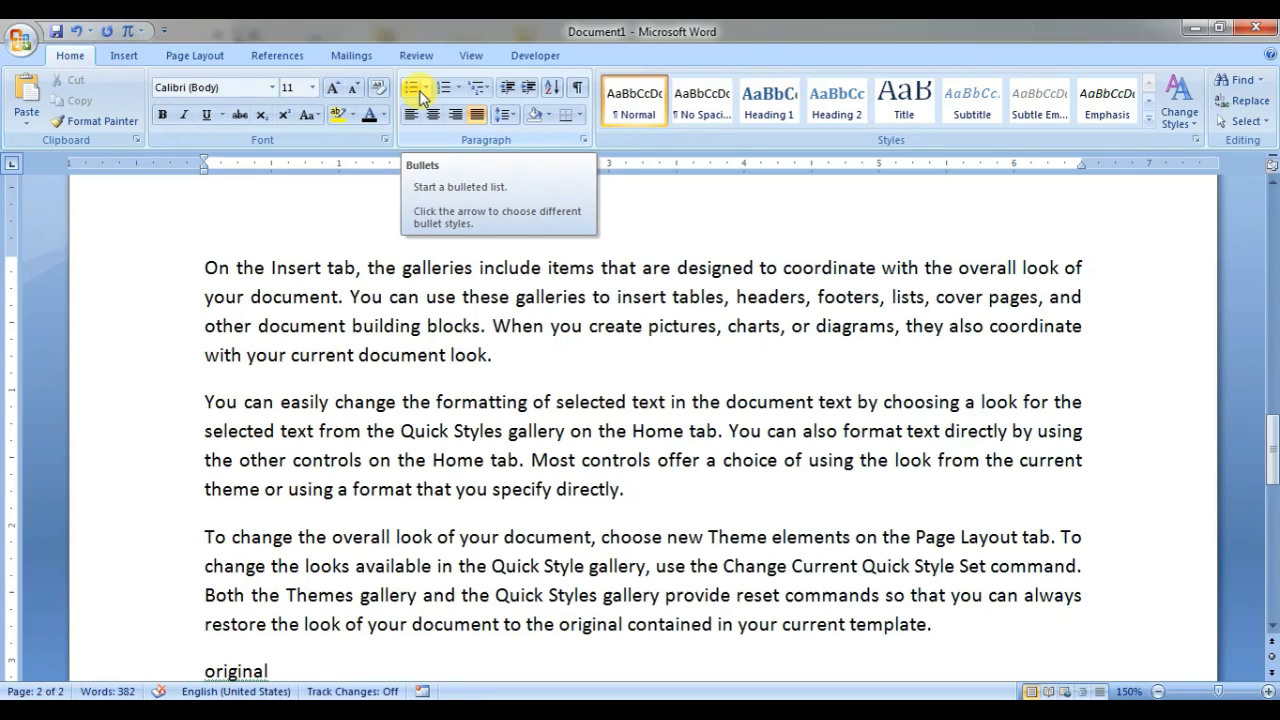
- Examine the list of single words, from "original" to "text", below the third paragraph on page 2
{"action": "scroll", "coordinate": [419, 97], "scroll_direction": "down", "scroll_amount": 1}
{"action": "scroll", "coordinate": [486, 386], "scroll_direction": "down", "scroll_amount": 3}
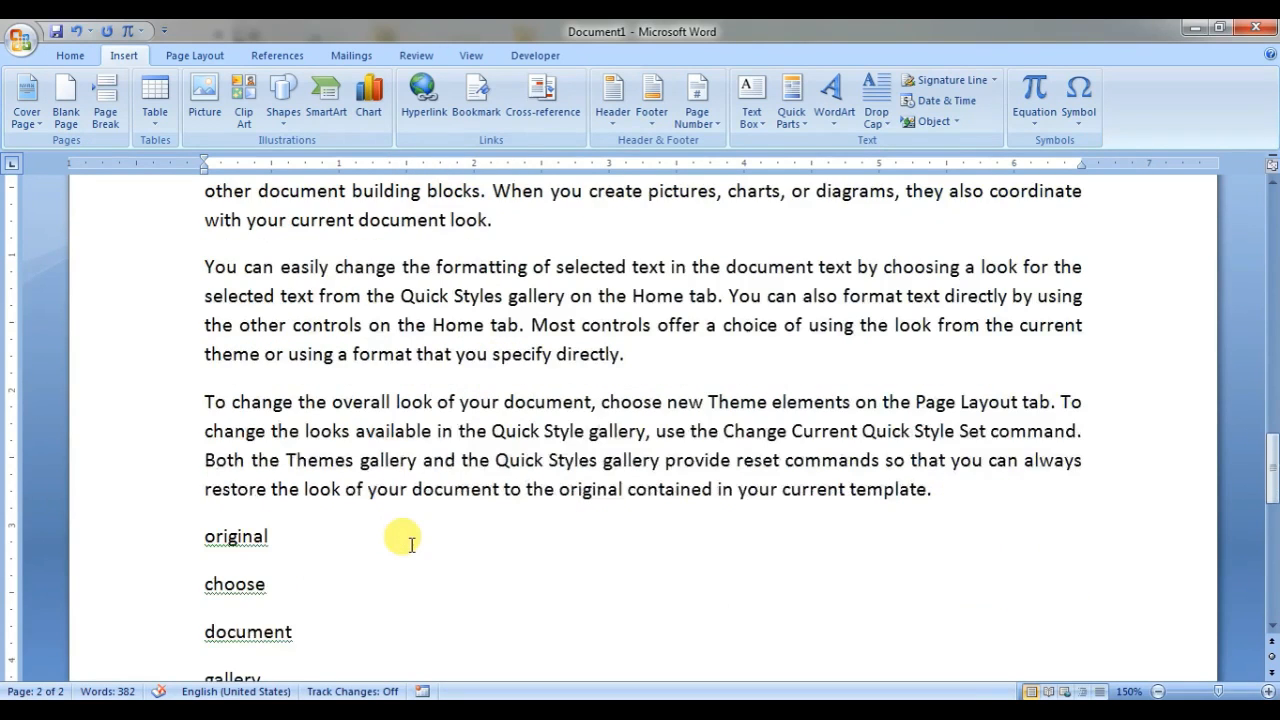
{"action": "scroll", "coordinate": [408, 545], "scroll_direction": "down", "scroll_amount": 2}
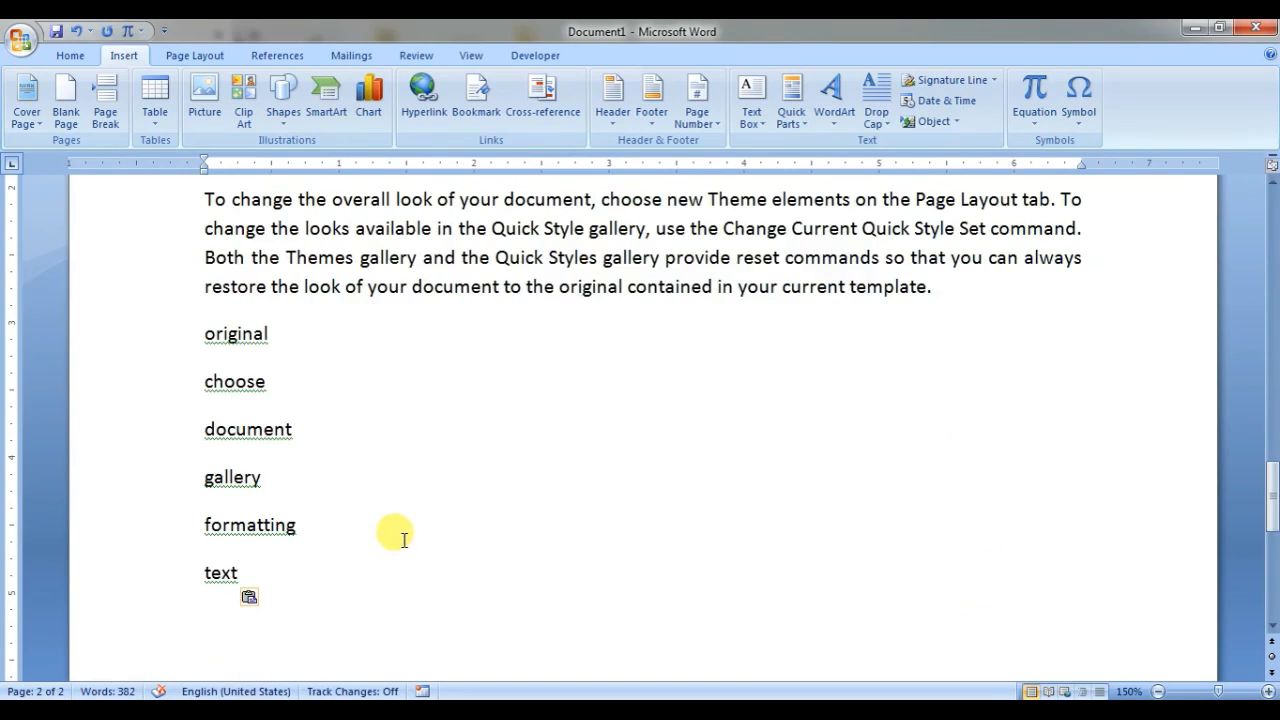
{"action": "scroll", "coordinate": [395, 530], "scroll_direction": "up", "scroll_amount": 1}
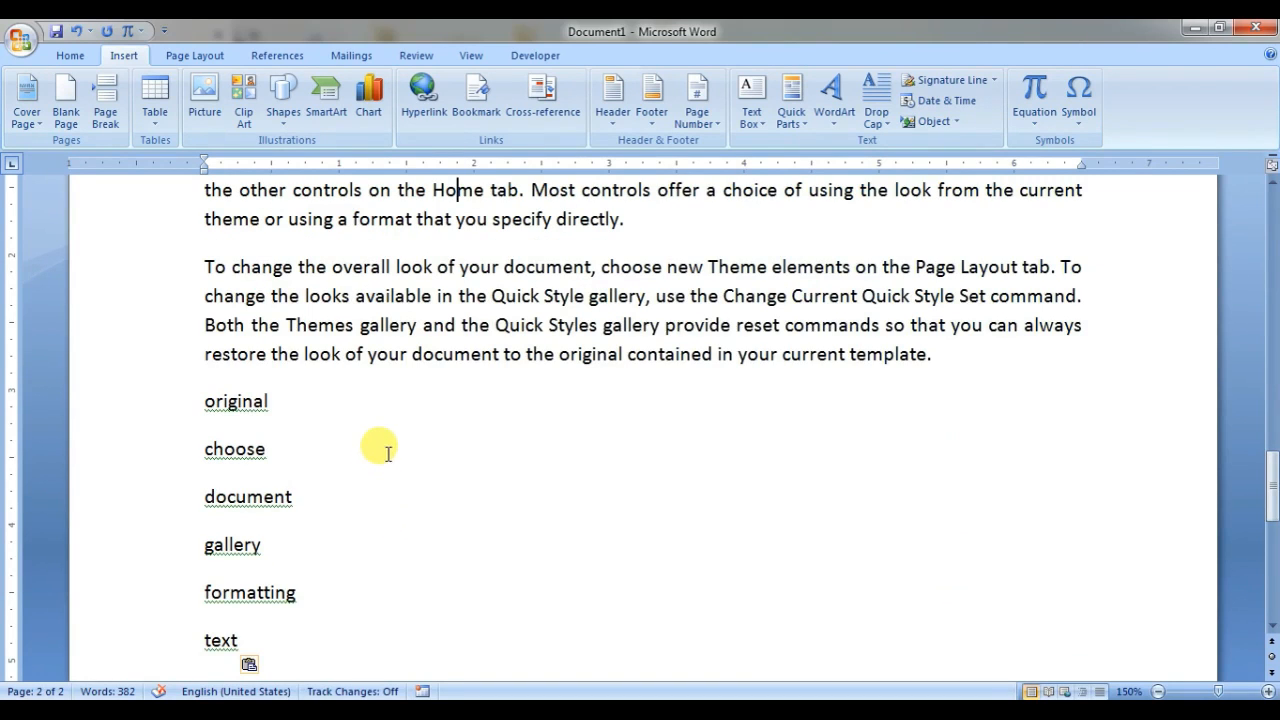
{"action": "scroll", "coordinate": [380, 449], "scroll_direction": "up", "scroll_amount": 1}
{"action": "left_click", "coordinate": [70, 55]}
{"action": "scroll", "coordinate": [470, 440], "scroll_direction": "down", "scroll_amount": 2}
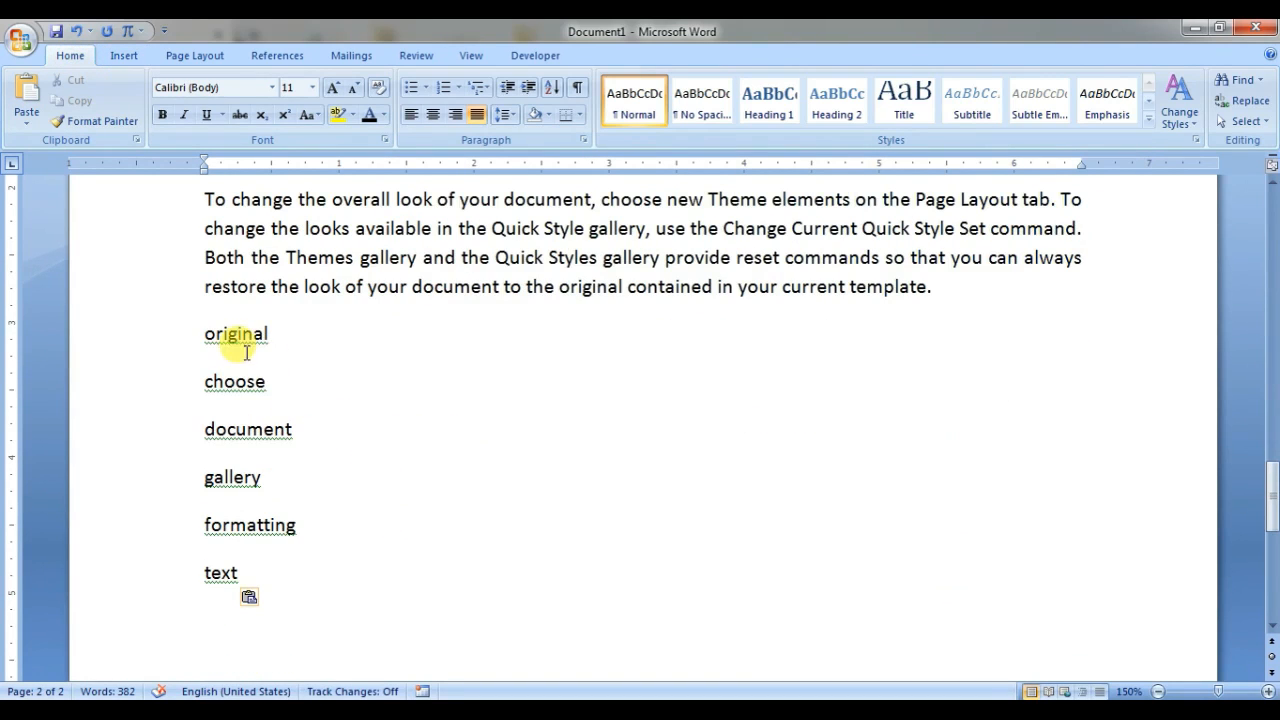
{"action": "scroll", "coordinate": [240, 345], "scroll_direction": "up", "scroll_amount": 1}
{"action": "left_click_drag", "start_coordinate": [206, 401], "coordinate": [252, 648]}
{"action": "scroll", "coordinate": [470, 450], "scroll_direction": "down", "scroll_amount": 1}
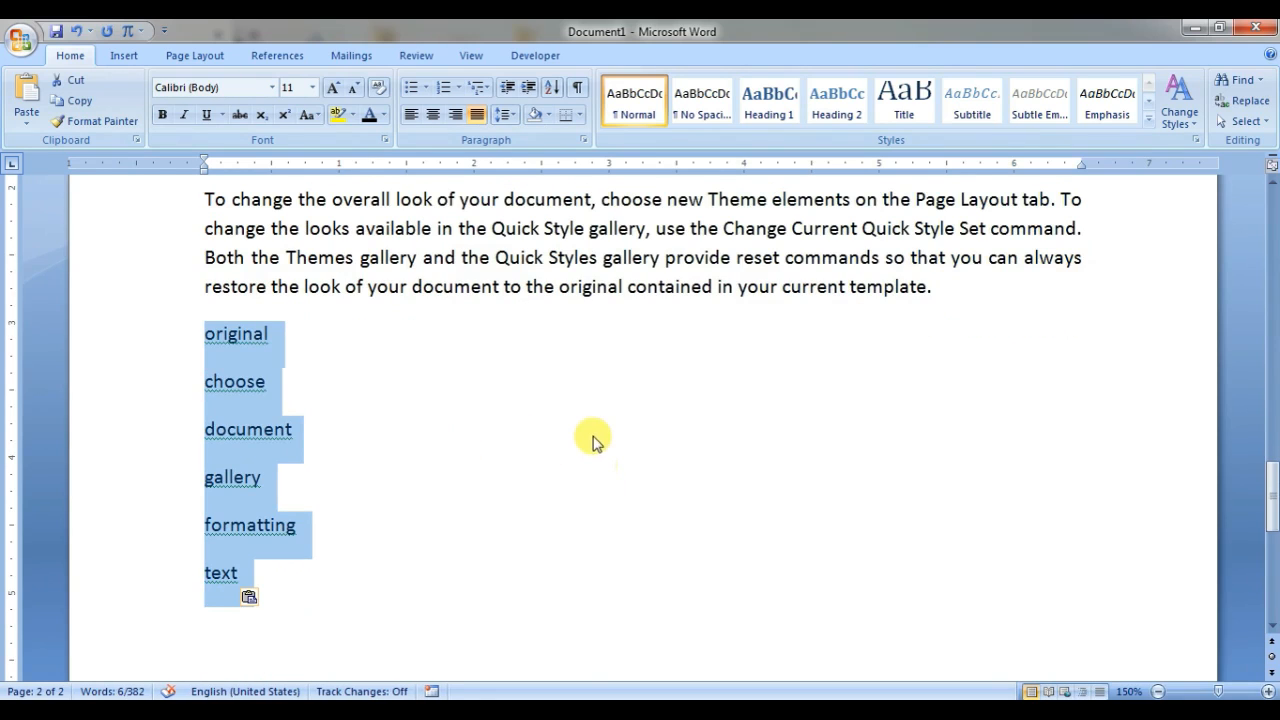
{"action": "left_click", "coordinate": [438, 449]}
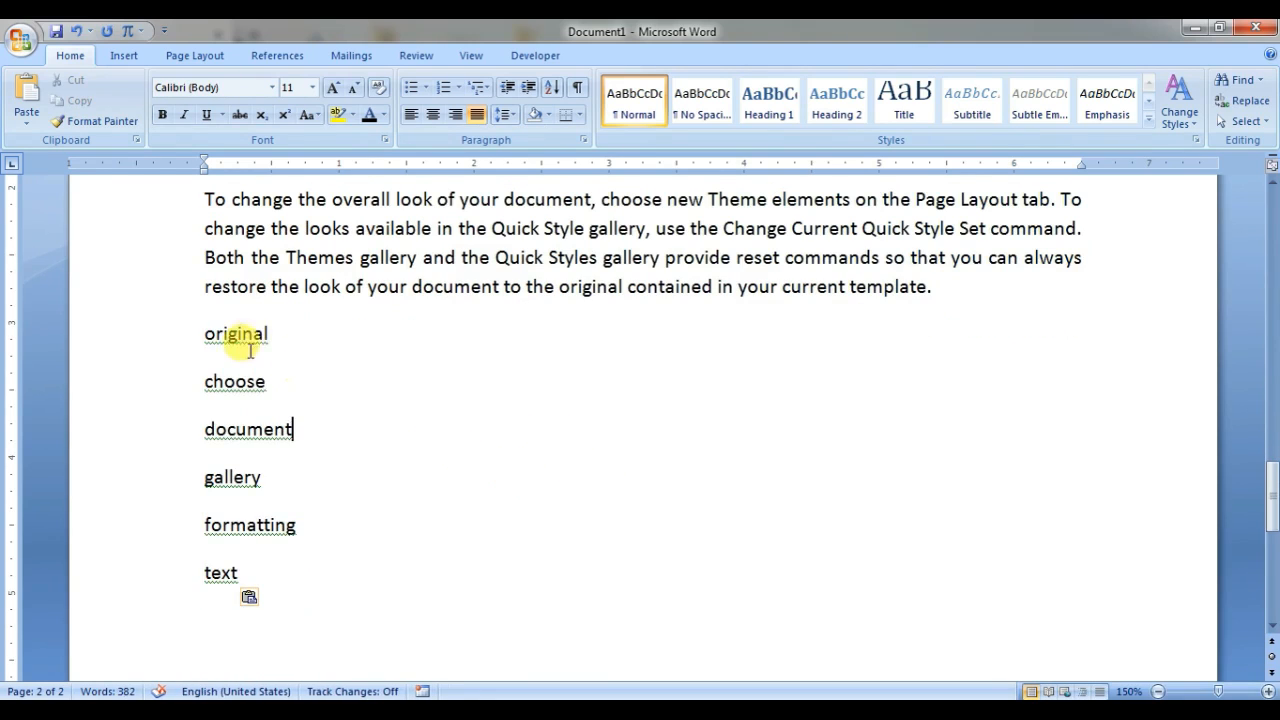
{"action": "left_click", "coordinate": [214, 332]}
{"action": "left_click_drag", "start_coordinate": [214, 334], "coordinate": [246, 594]}
{"action": "left_click", "coordinate": [300, 382]}
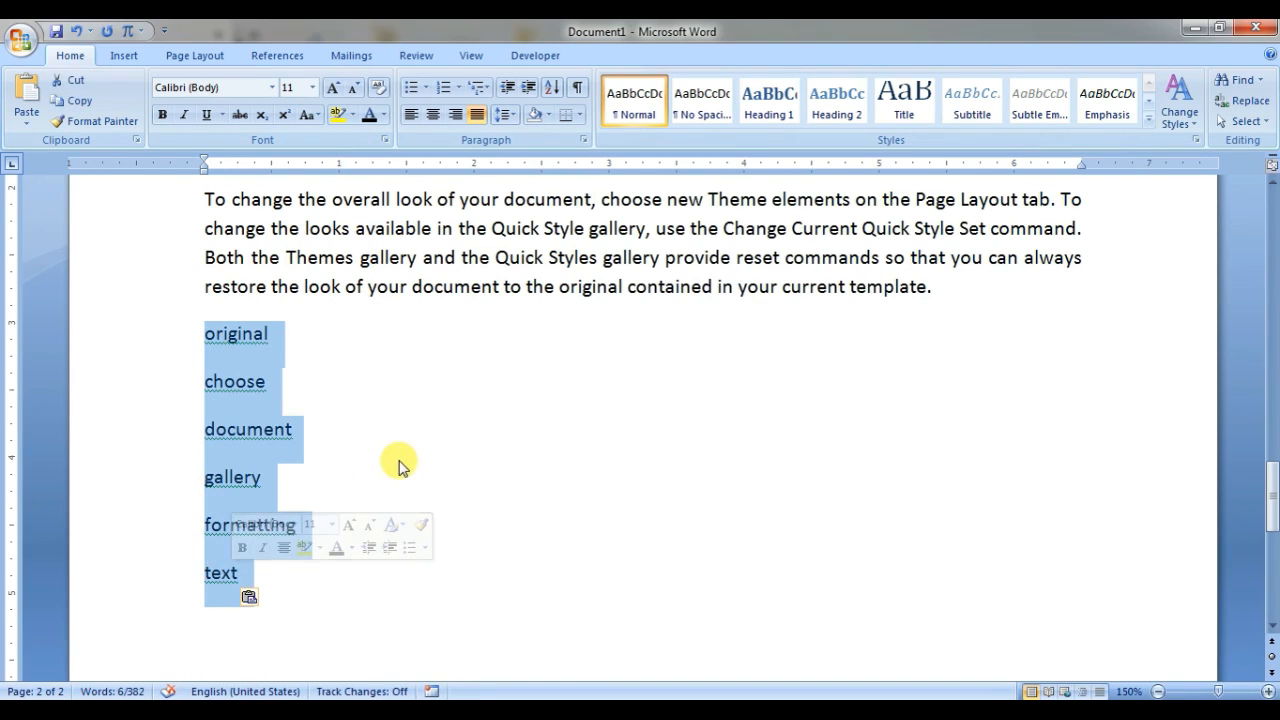
{"action": "left_click", "coordinate": [343, 477]}
- Delete all the single-word lines from "original" to "text" below the third paragraph on page 2
{"action": "left_click_drag", "start_coordinate": [200, 381], "coordinate": [331, 574]}
{"action": "key", "text": "BackSpace"}
{"action": "key", "text": "BackSpace"}
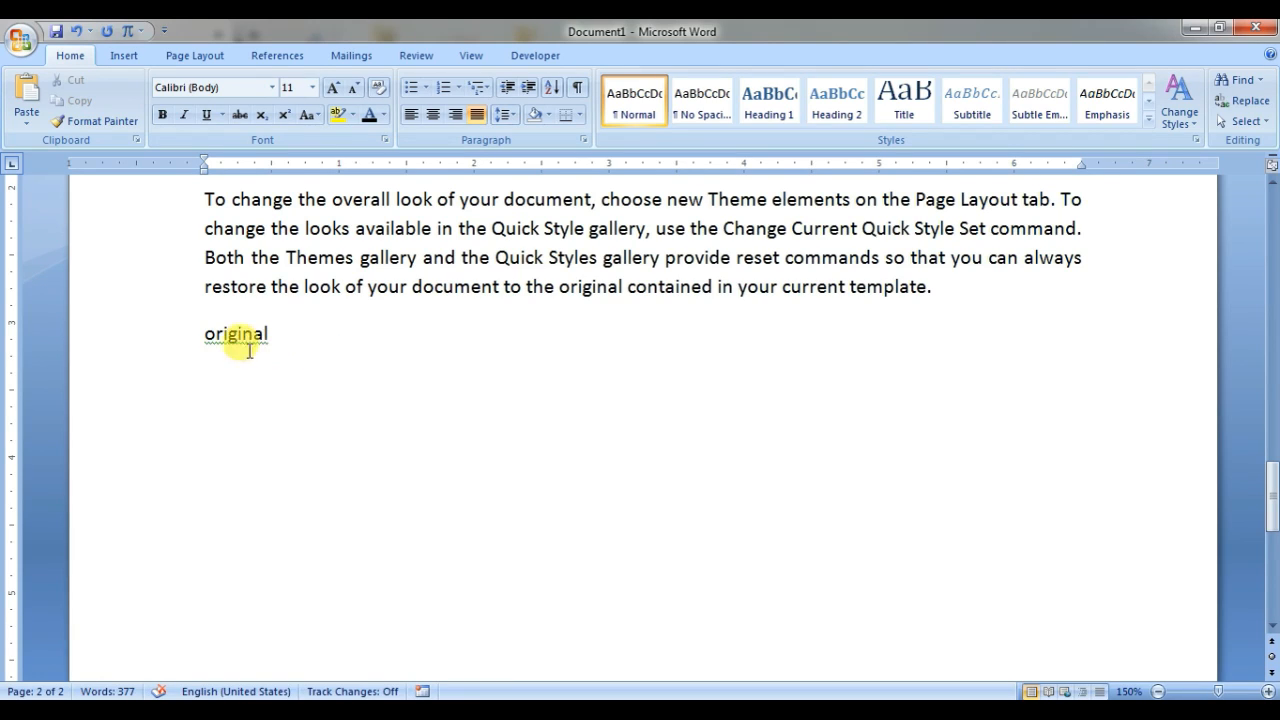
{"action": "left_click_drag", "start_coordinate": [202, 334], "coordinate": [310, 355]}
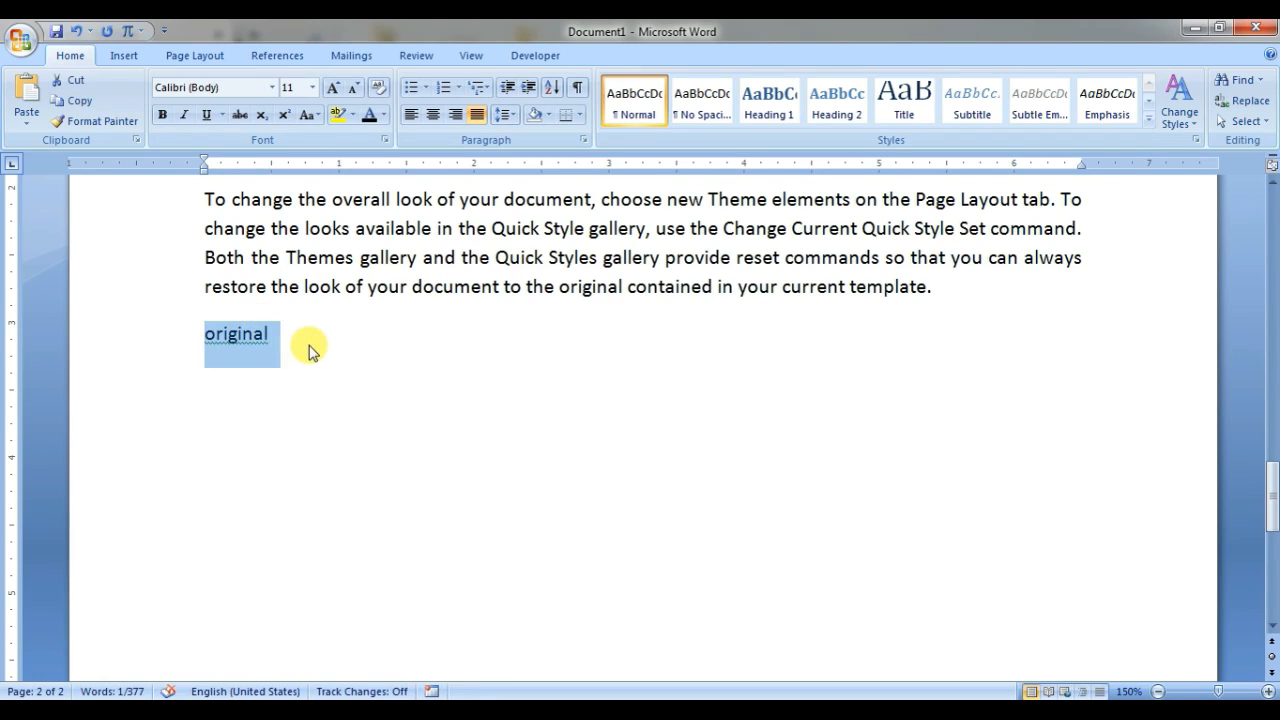
{"action": "key", "text": "Delete"}
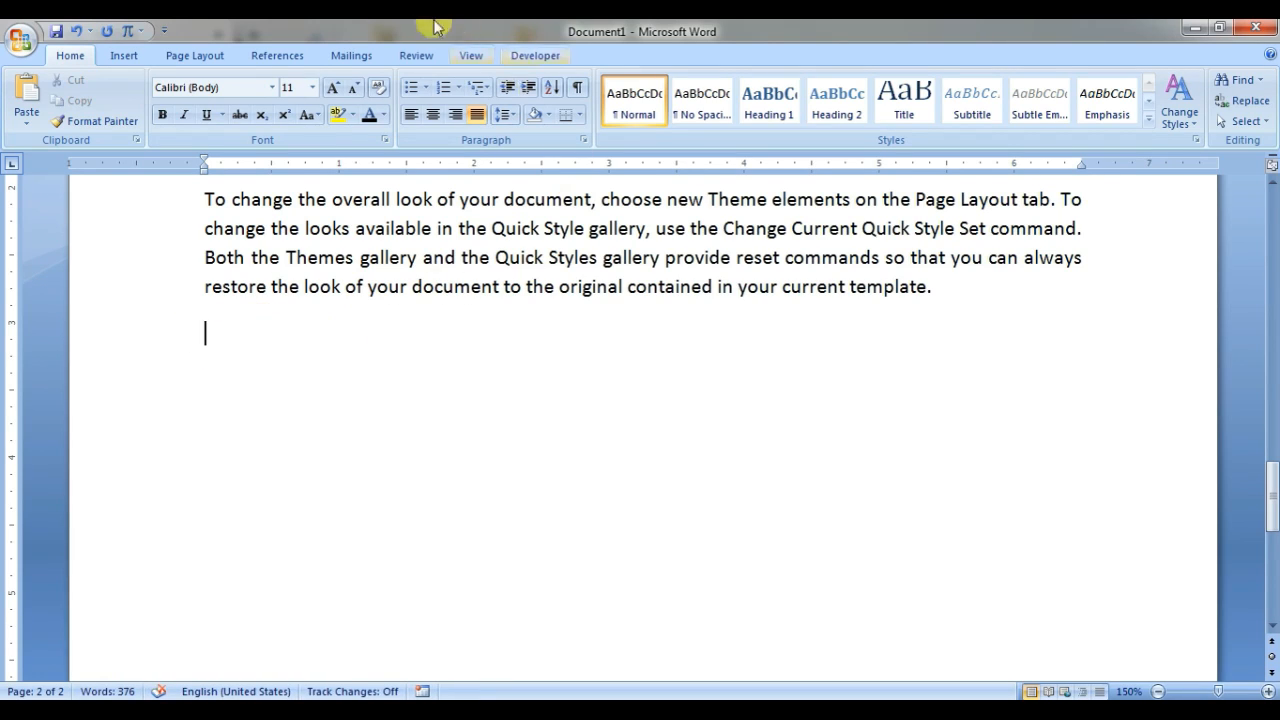
- Start a bulleted list on the empty line, defining a new bullet with the right arrow from the Symbol font
{"action": "left_click", "coordinate": [427, 89]}
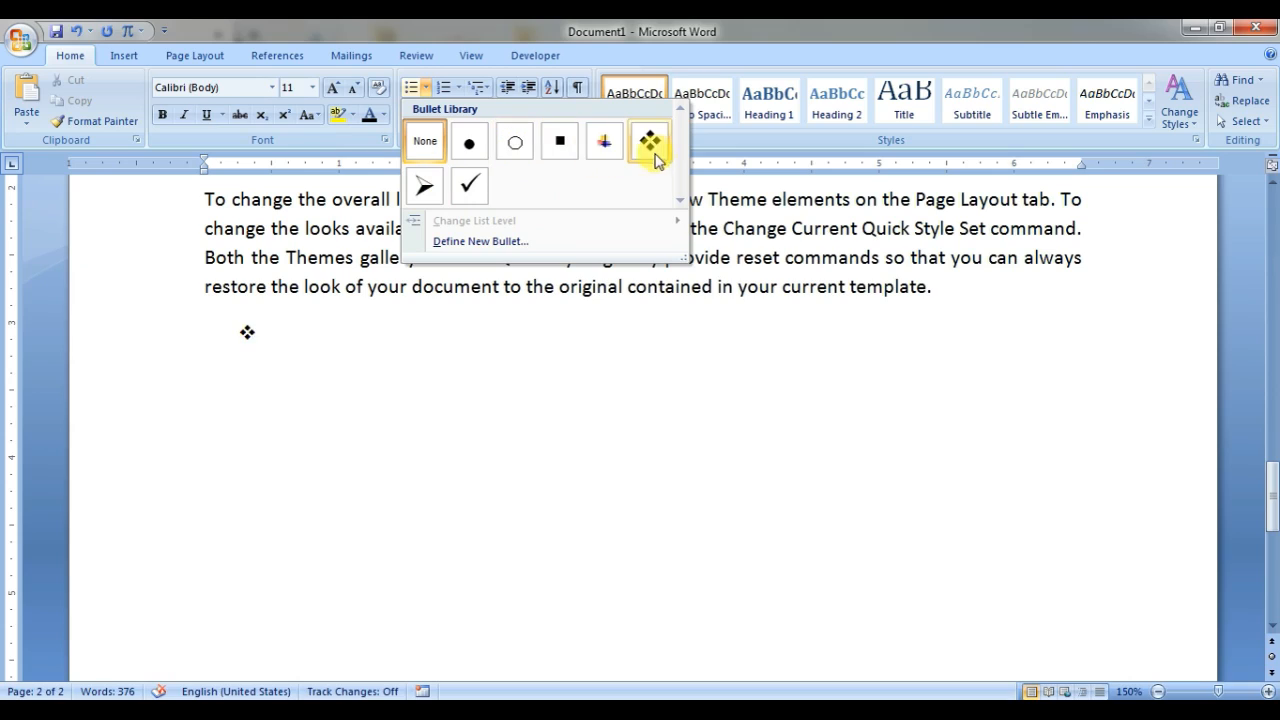
{"action": "left_click", "coordinate": [483, 243]}
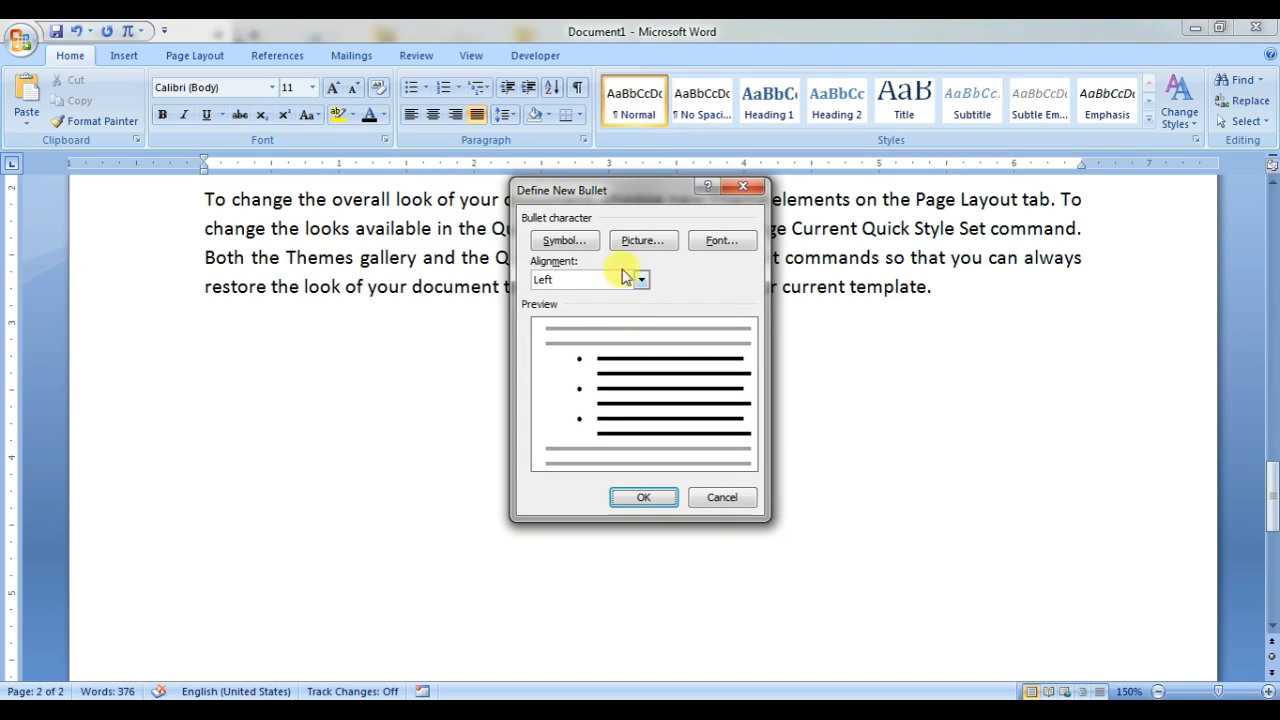
{"action": "left_click", "coordinate": [552, 242]}
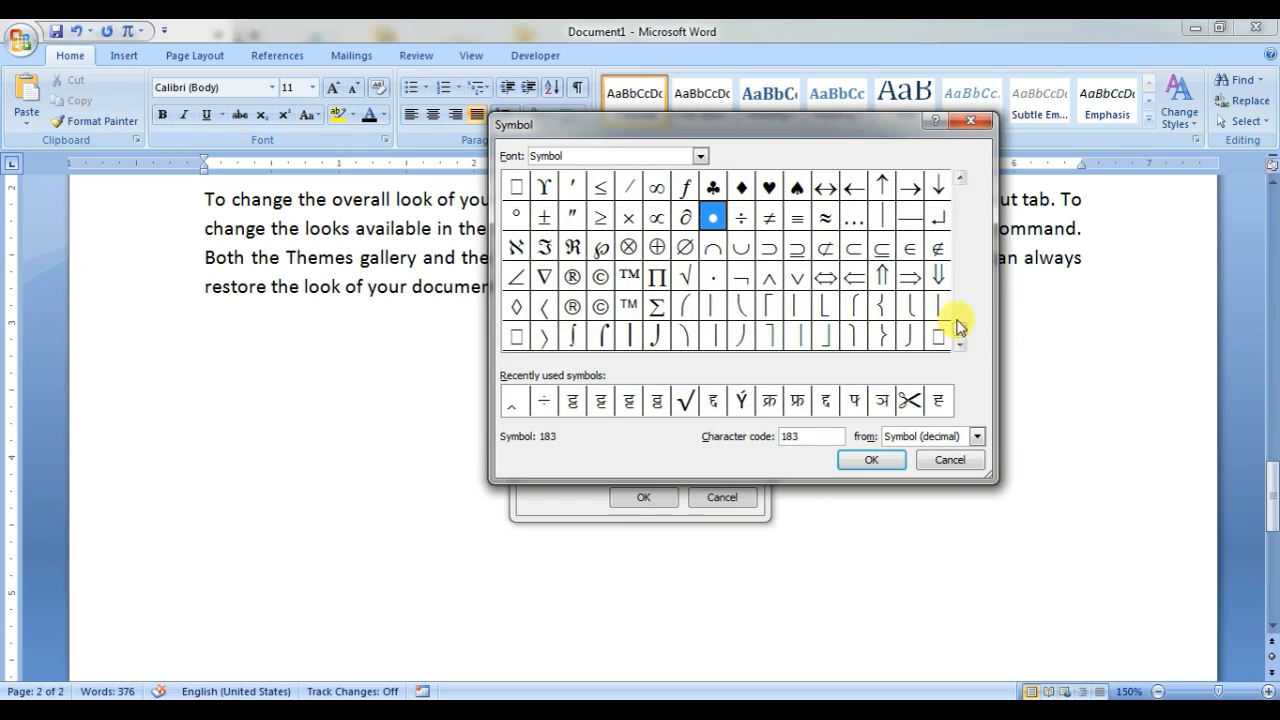
{"action": "left_click", "coordinate": [958, 178]}
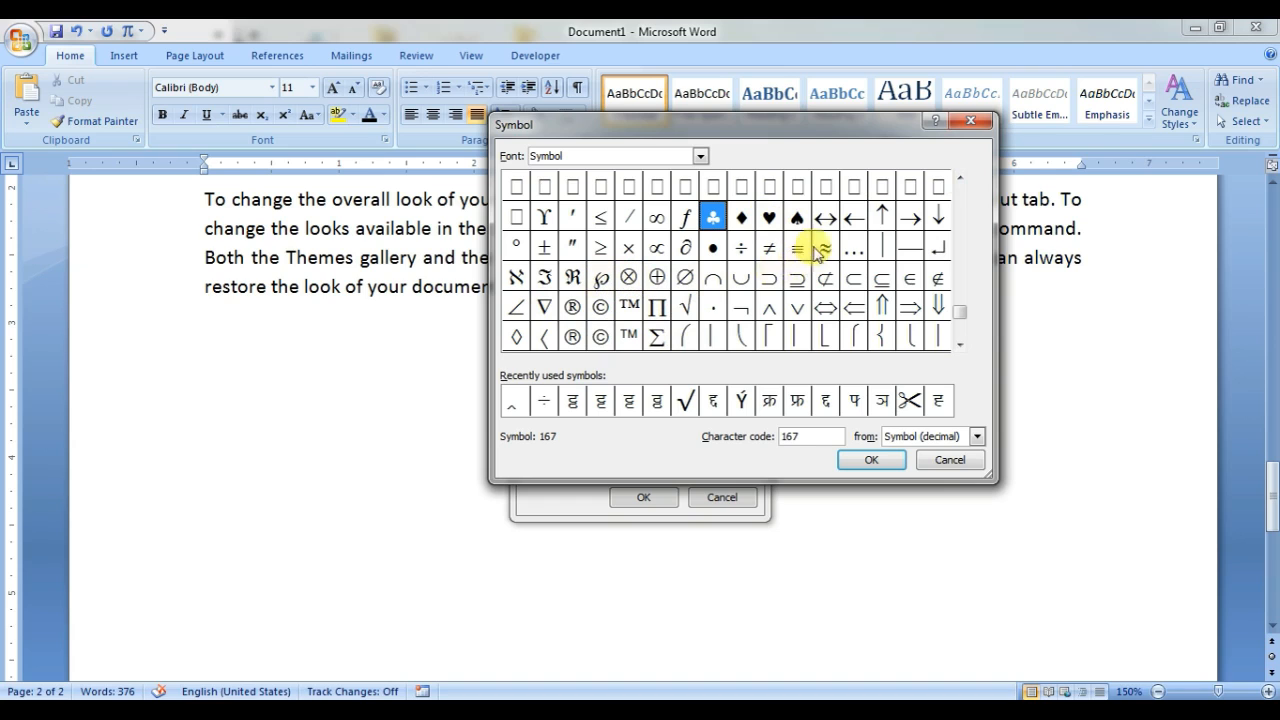
{"action": "double_click", "coordinate": [910, 222]}
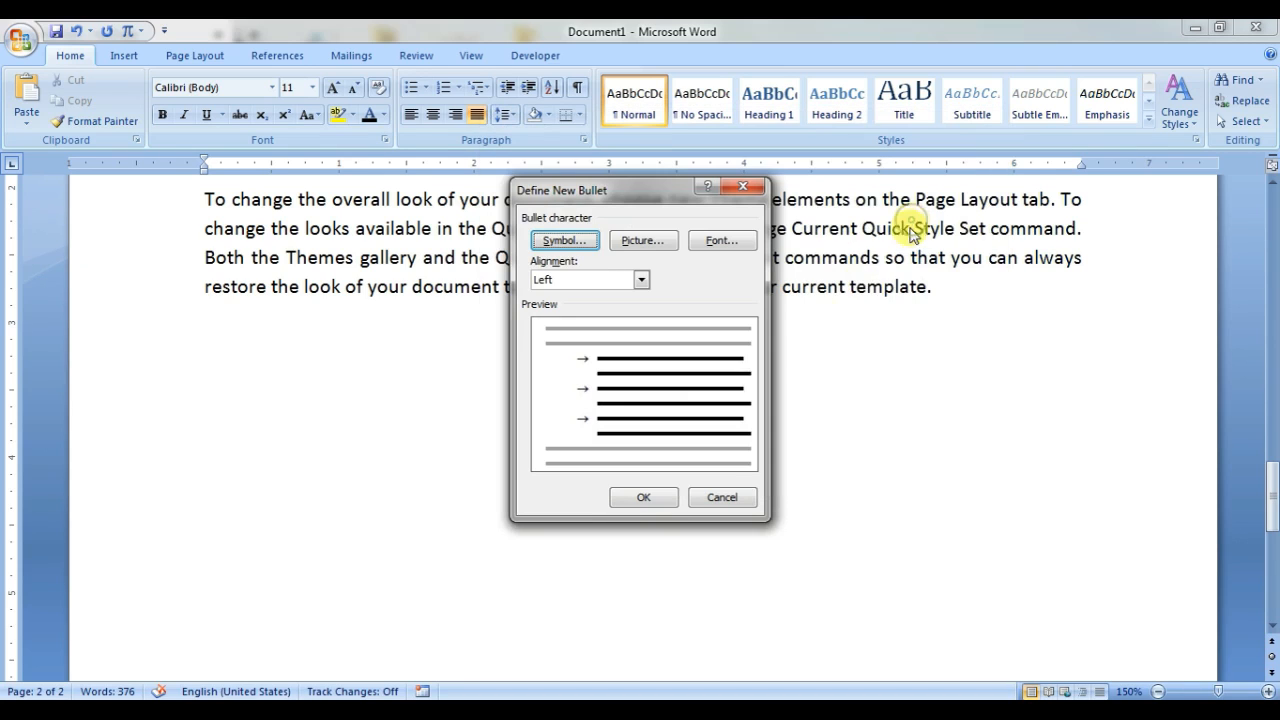
{"action": "left_click", "coordinate": [646, 495]}
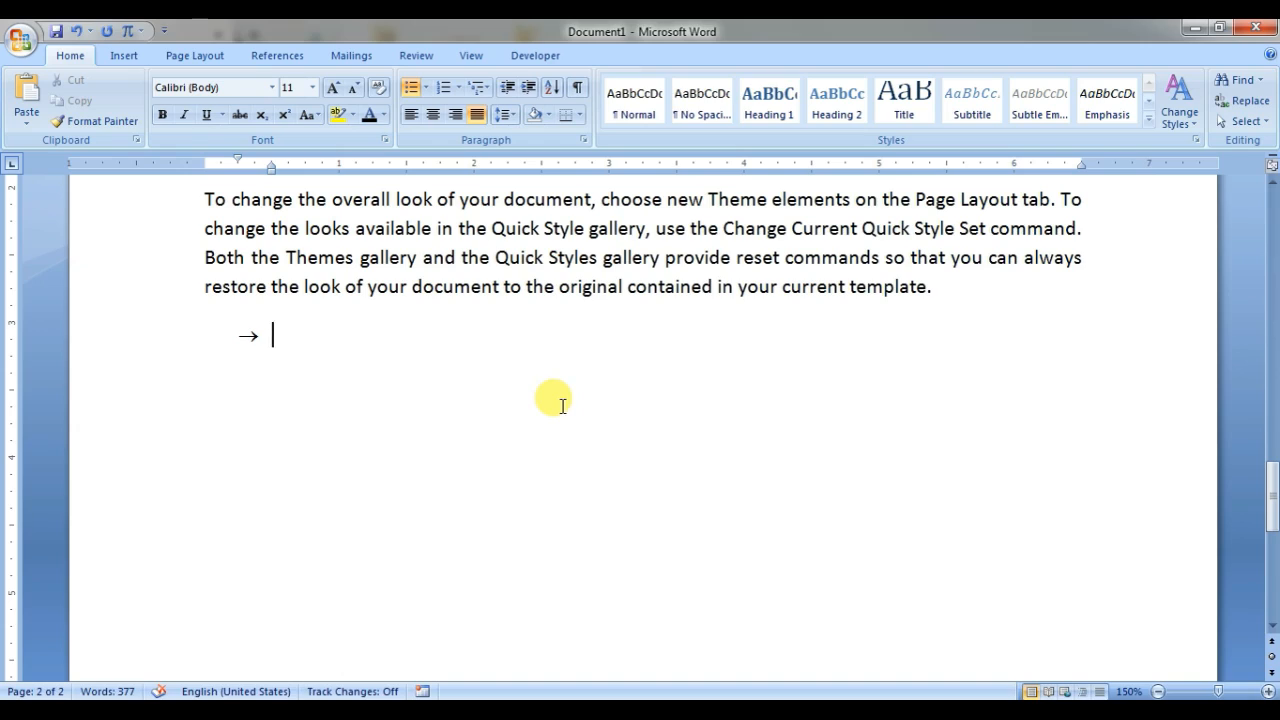
- Enter "Document" and "Gallery" as the first two items of the arrow-bulleted list
{"action": "type", "text": "Docum"}
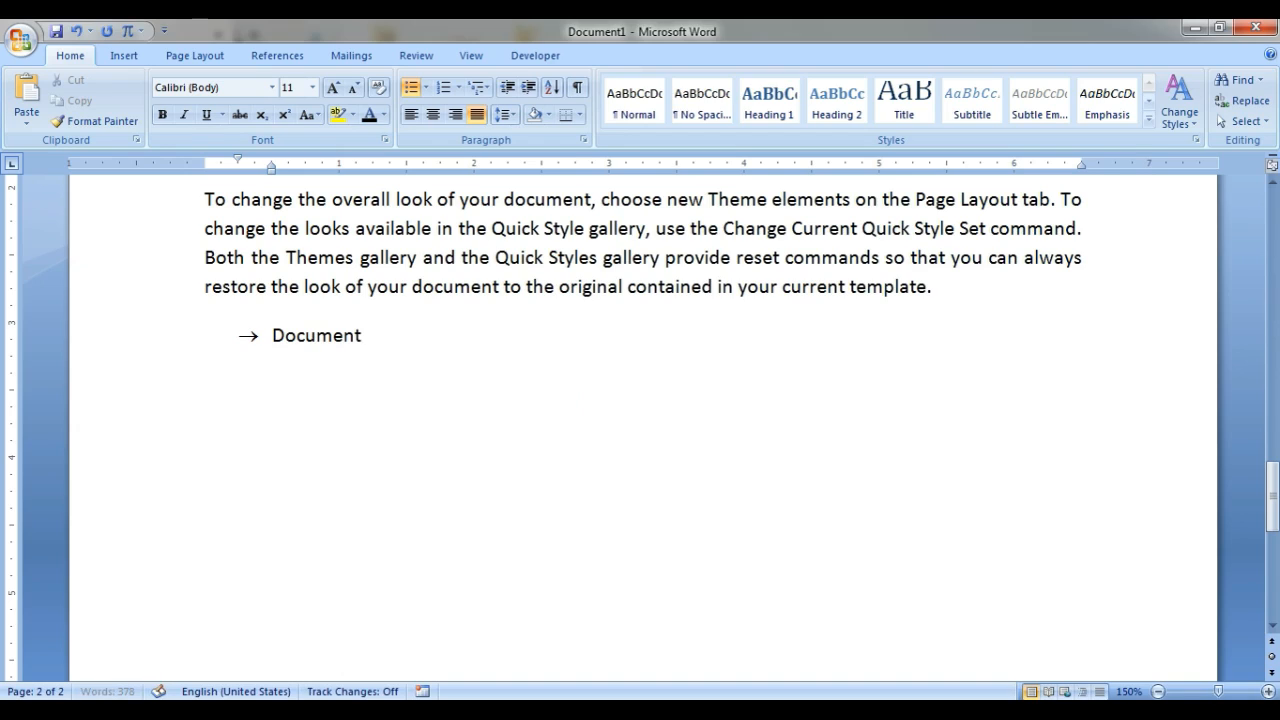
{"action": "type", "text": "ent"}
{"action": "key", "text": "Return"}
{"action": "type", "text": "Gallery"}
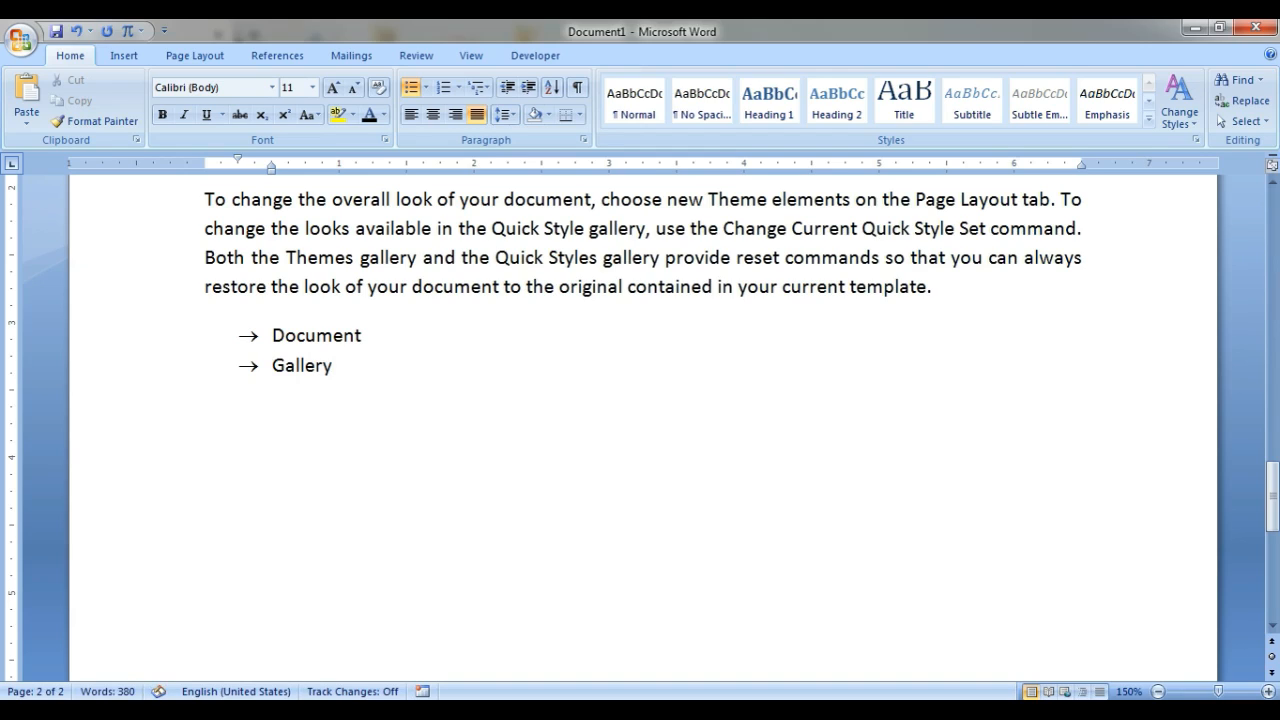
- Add "Template" as the third arrow-bulleted item below "Gallery" and start another list line
{"action": "key", "text": "Return"}
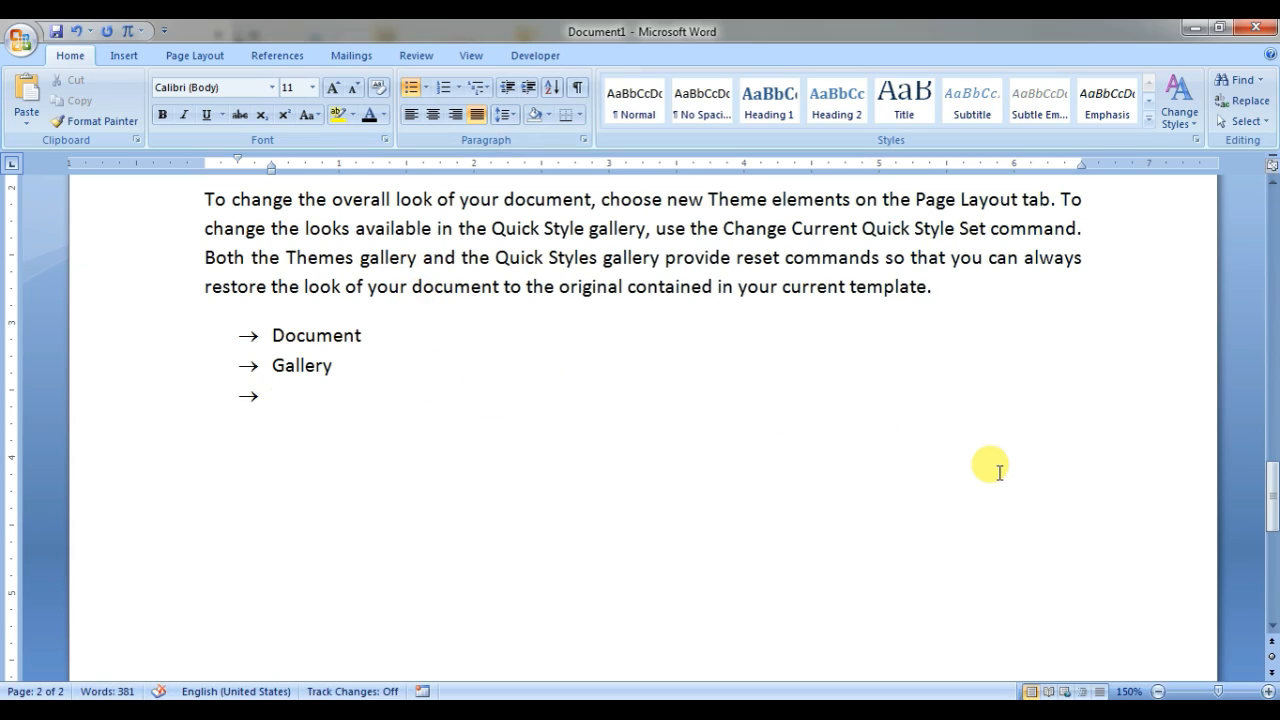
{"action": "type", "text": "Template"}
{"action": "key", "text": "Return"}
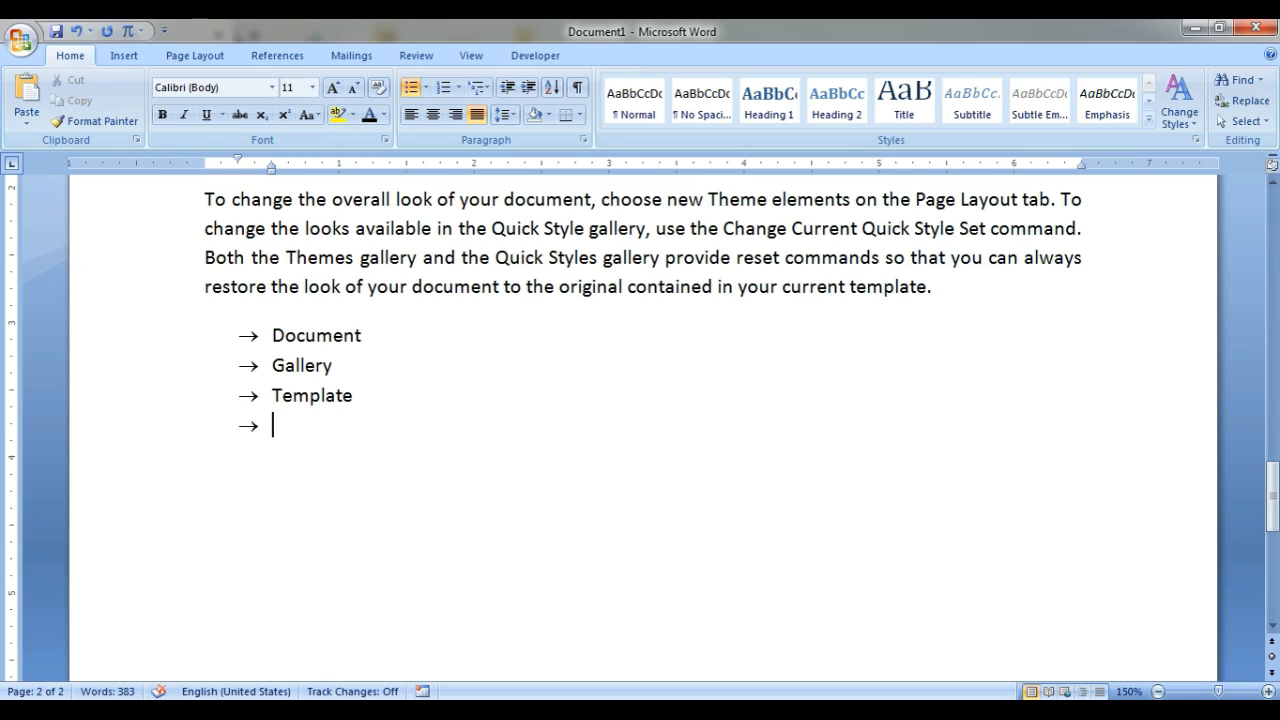
- End the arrow-bulleted list after "Template" and enter "fdfdfdfdfdf" as an indented paragraph without a bullet
{"action": "key", "text": "BackSpace"}
{"action": "key", "text": "BackSpace"}
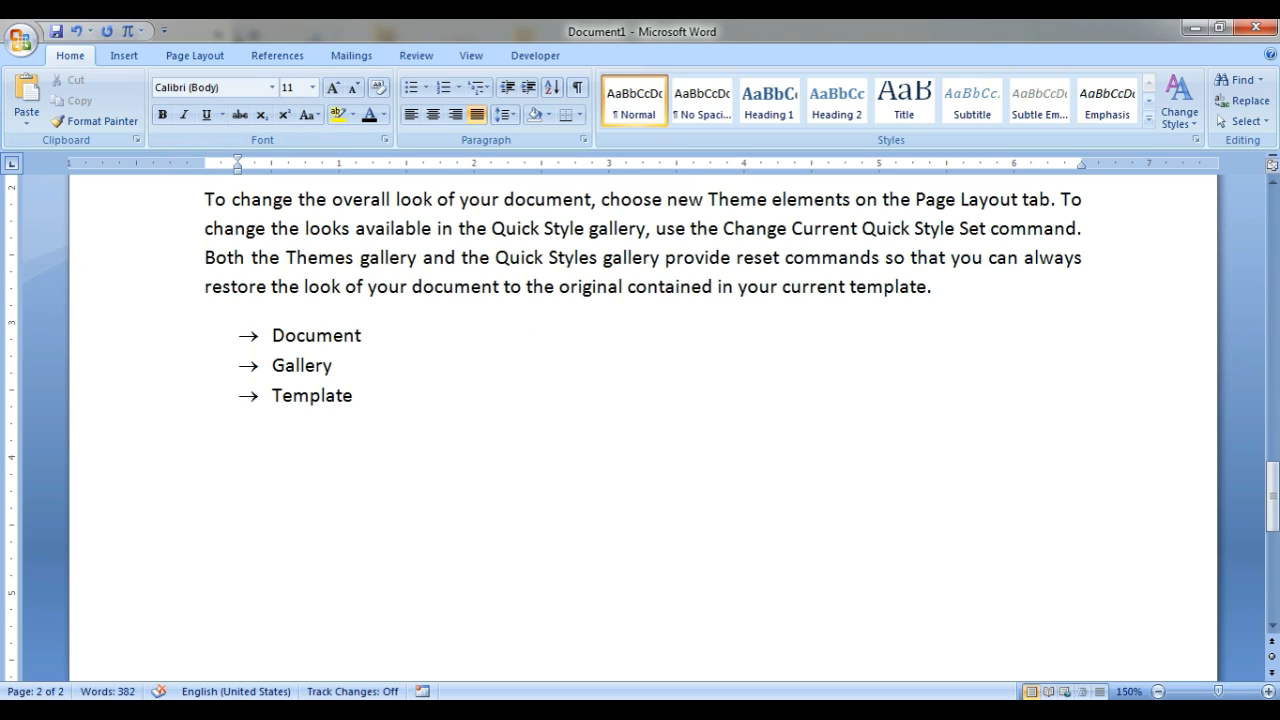
{"action": "key", "text": "BackSpace"}
{"action": "type", "text": "fdfdfdfdfdf"}
- Indent the first lines of the paragraphs beginning "To change the overall look" and "You can easily change"
{"action": "scroll", "coordinate": [347, 499], "scroll_direction": "up", "scroll_amount": 3}
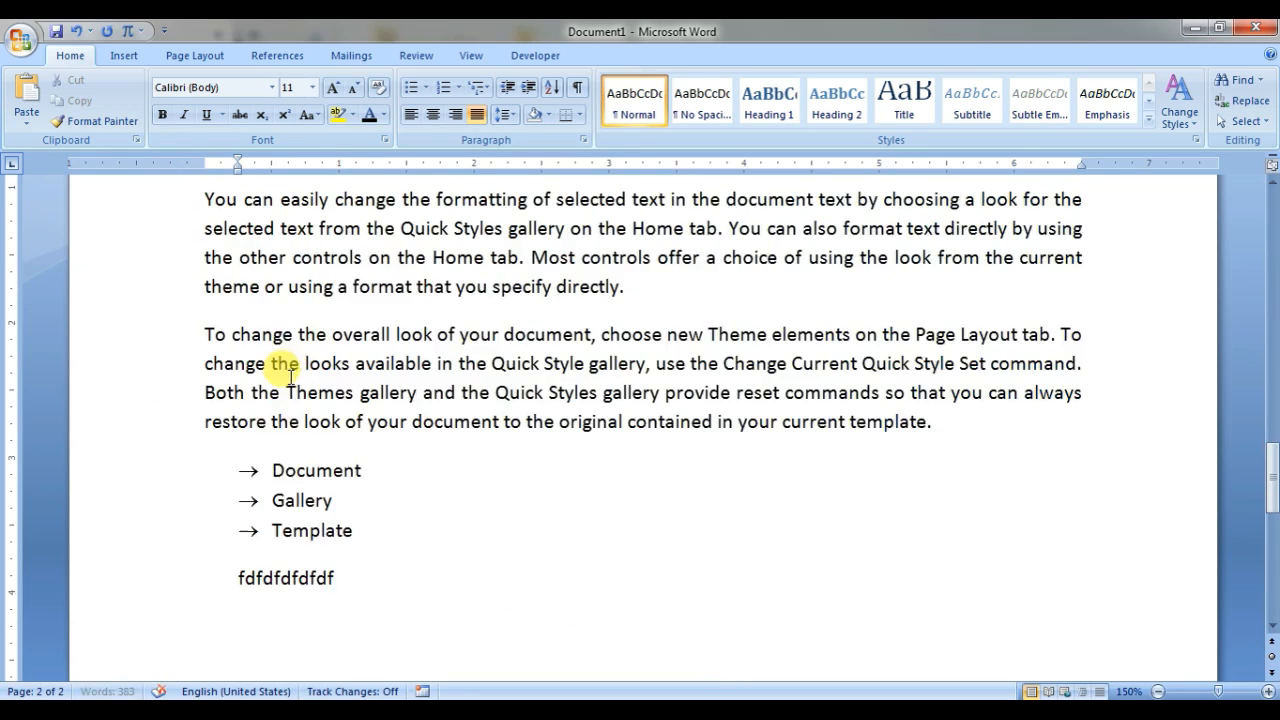
{"action": "left_click", "coordinate": [200, 464]}
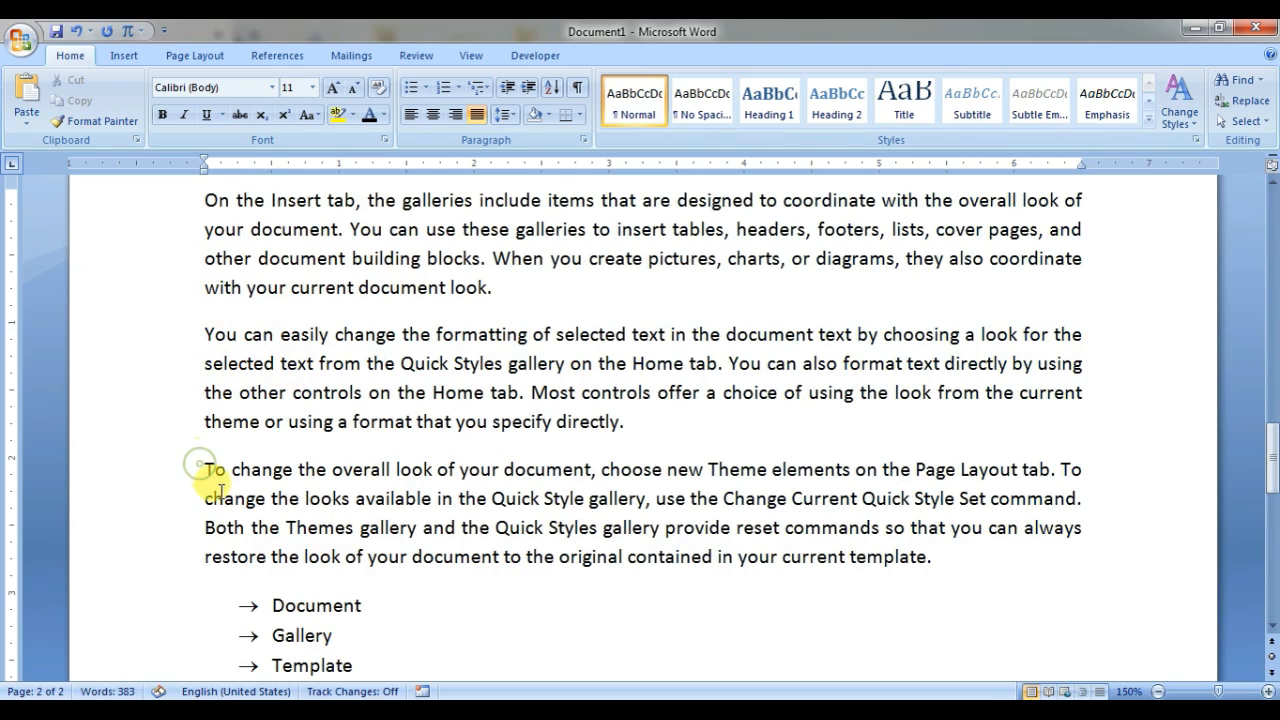
{"action": "key", "text": "Tab"}
{"action": "left_click", "coordinate": [208, 335]}
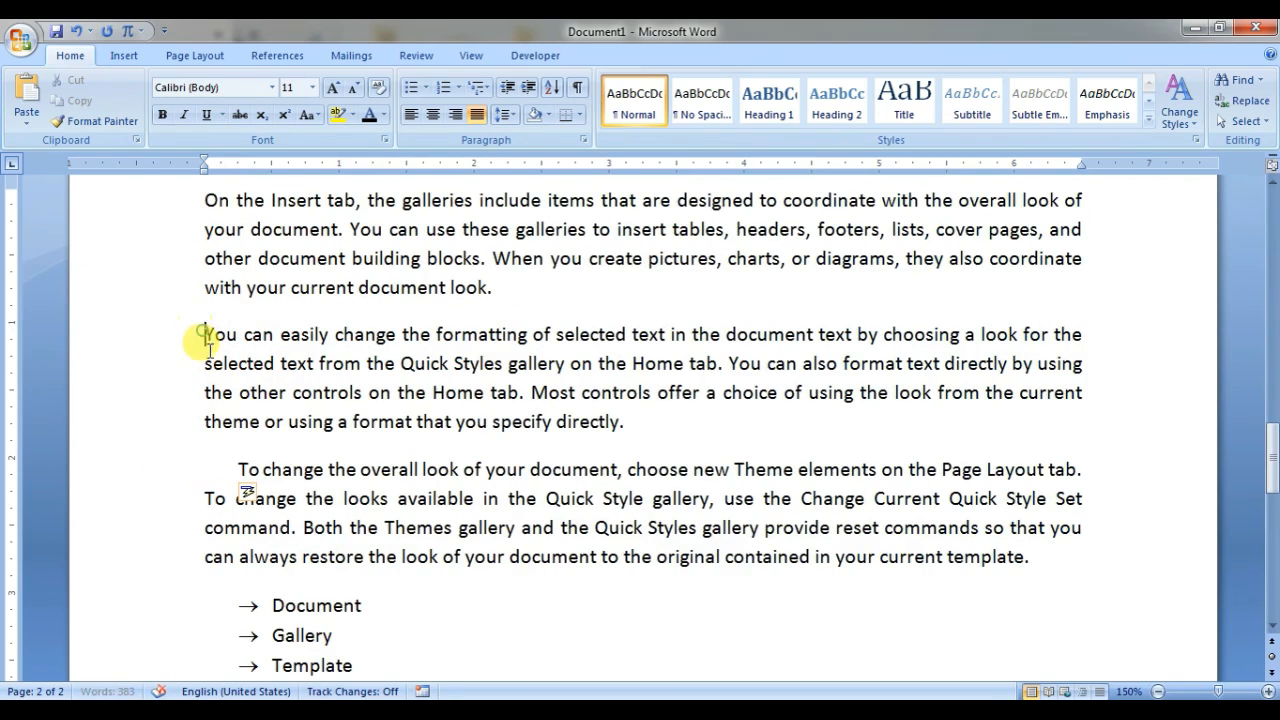
{"action": "key", "text": "Tab"}
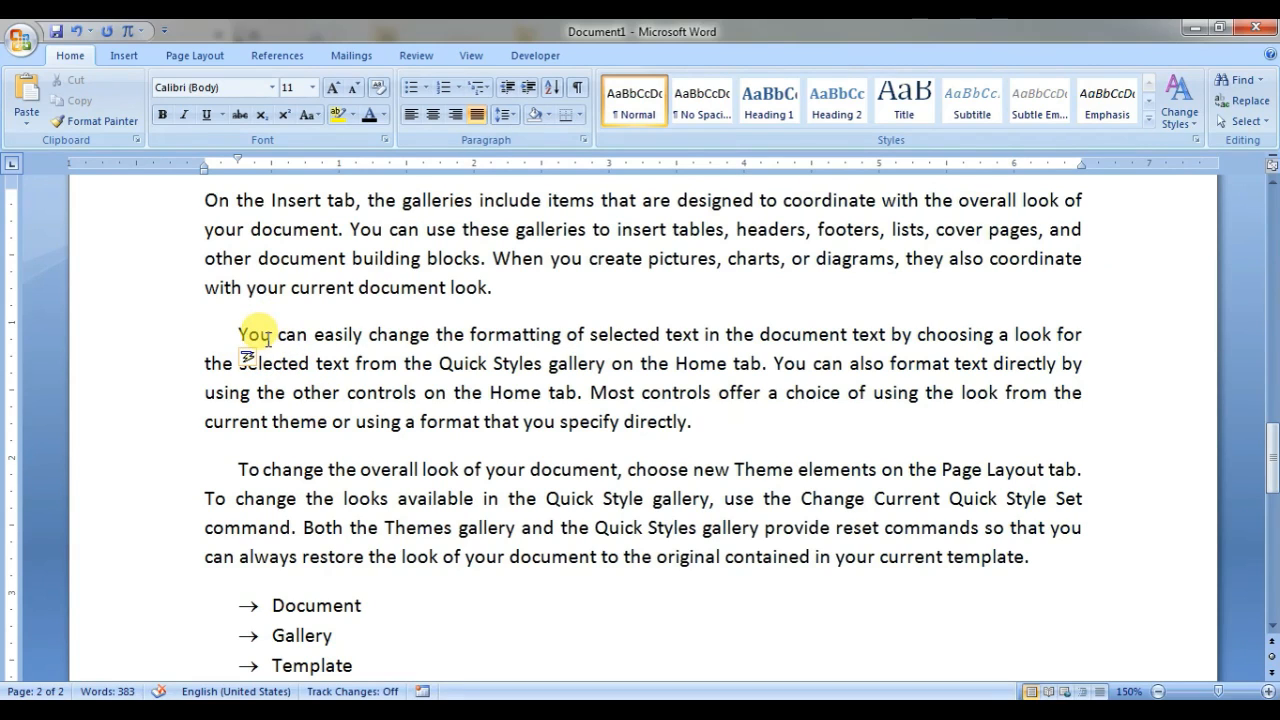
- Change the arrow bullets of the Document, Gallery and Template list to 1., 2., 3. numbering
{"action": "scroll", "coordinate": [385, 385], "scroll_direction": "down", "scroll_amount": 2}
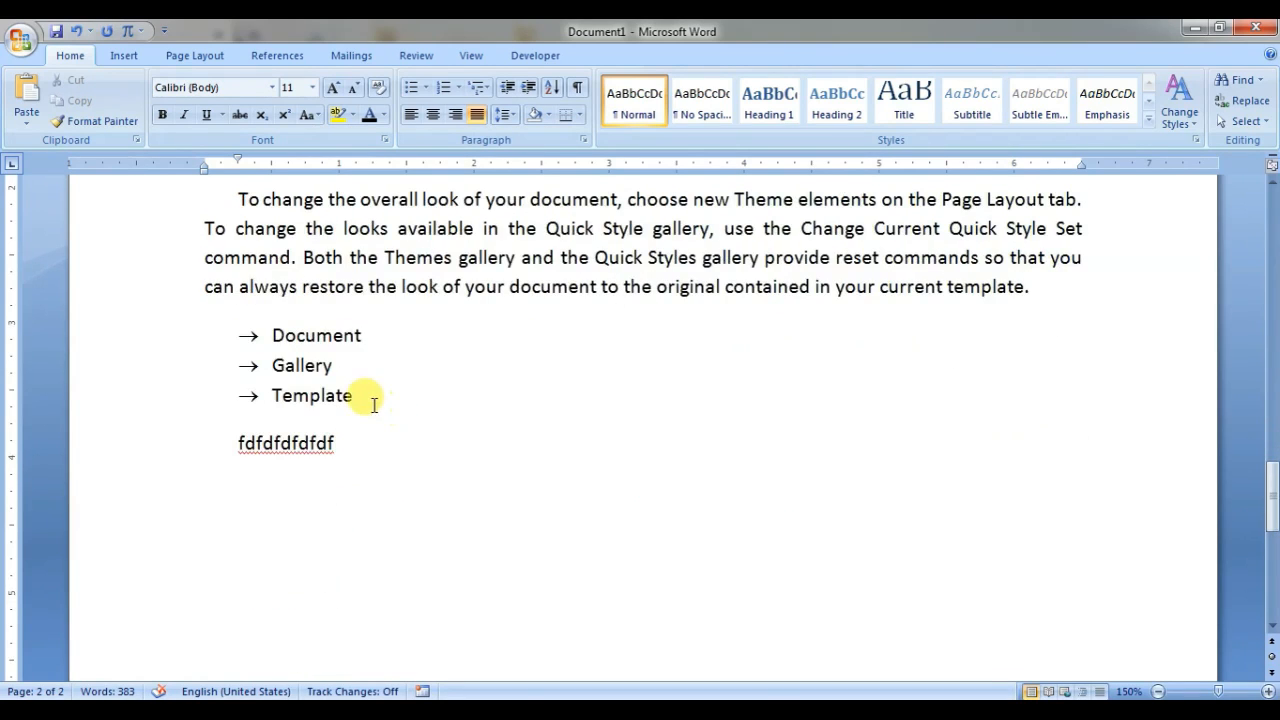
{"action": "scroll", "coordinate": [340, 392], "scroll_direction": "up", "scroll_amount": 2}
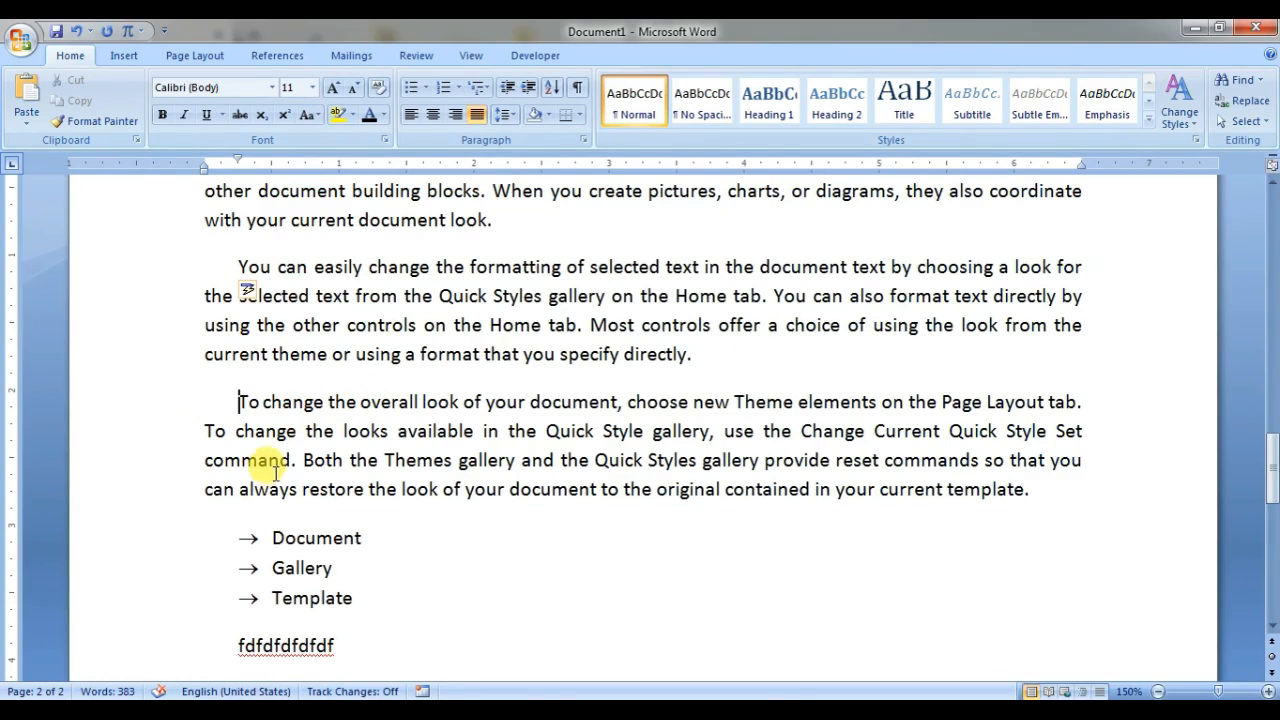
{"action": "scroll", "coordinate": [395, 548], "scroll_direction": "down", "scroll_amount": 1}
{"action": "scroll", "coordinate": [328, 562], "scroll_direction": "down", "scroll_amount": 1}
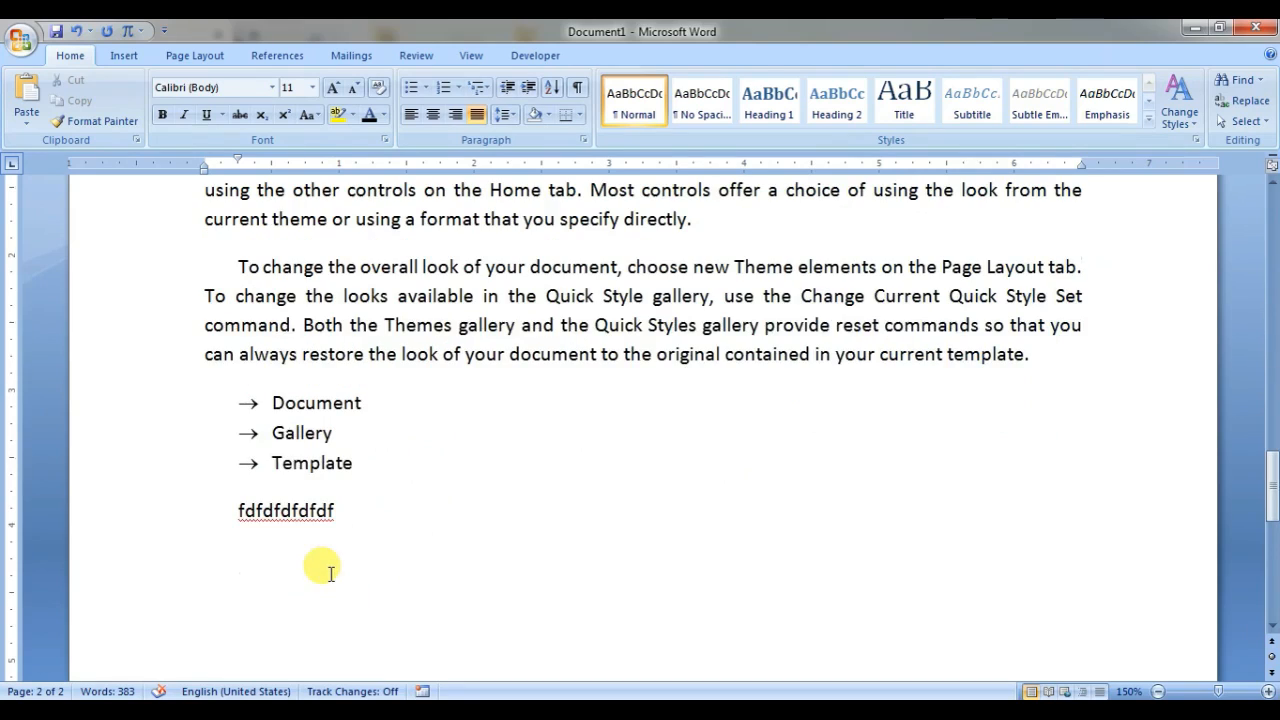
{"action": "left_click", "coordinate": [250, 404]}
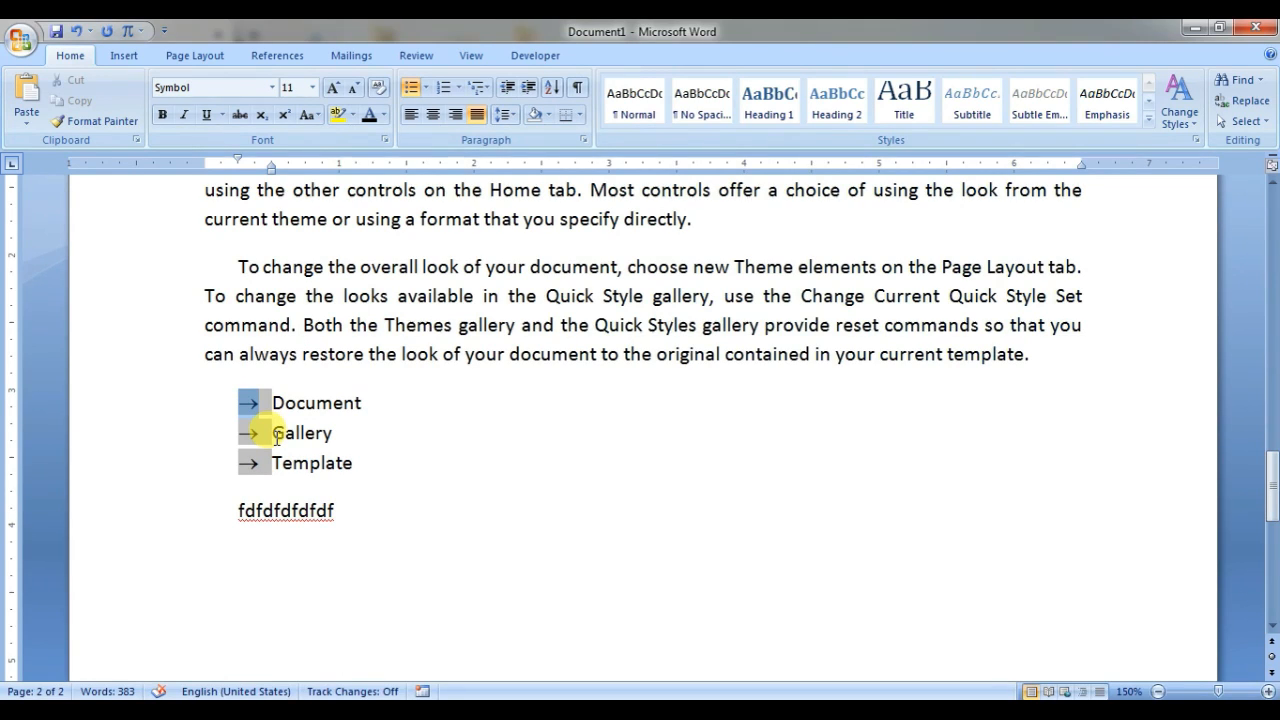
{"action": "left_click", "coordinate": [460, 90]}
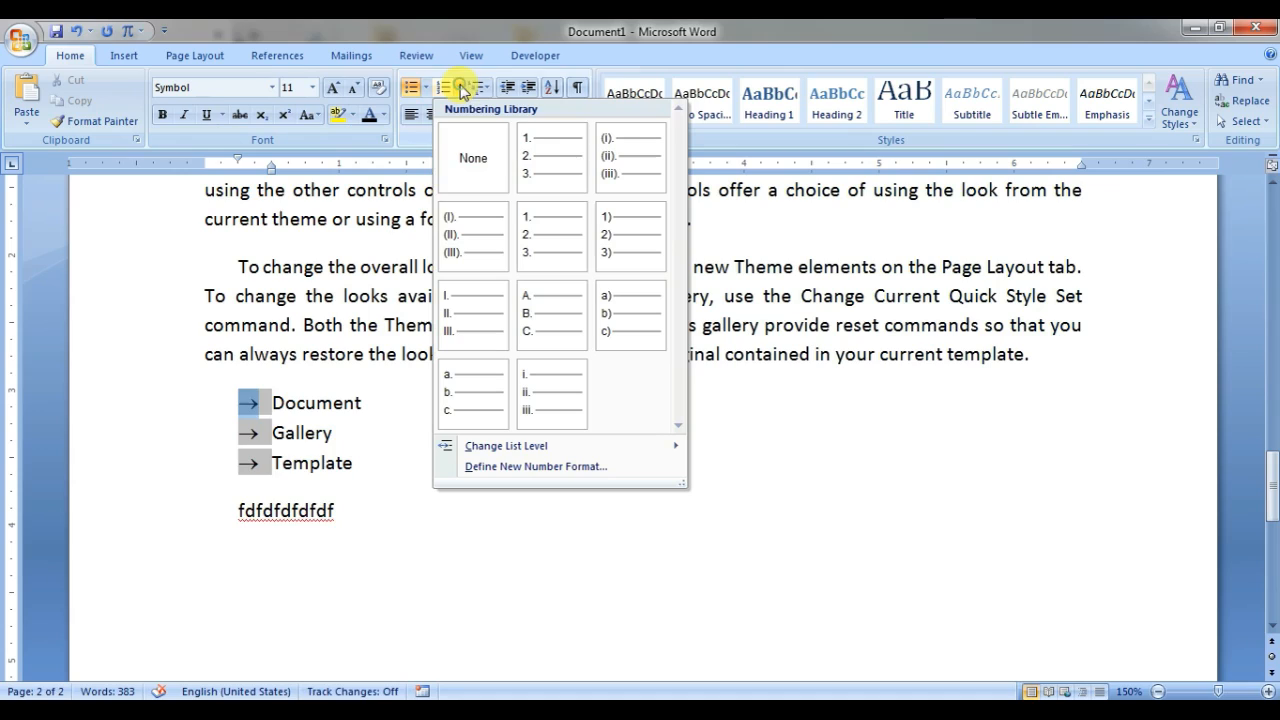
{"action": "left_click", "coordinate": [532, 186]}
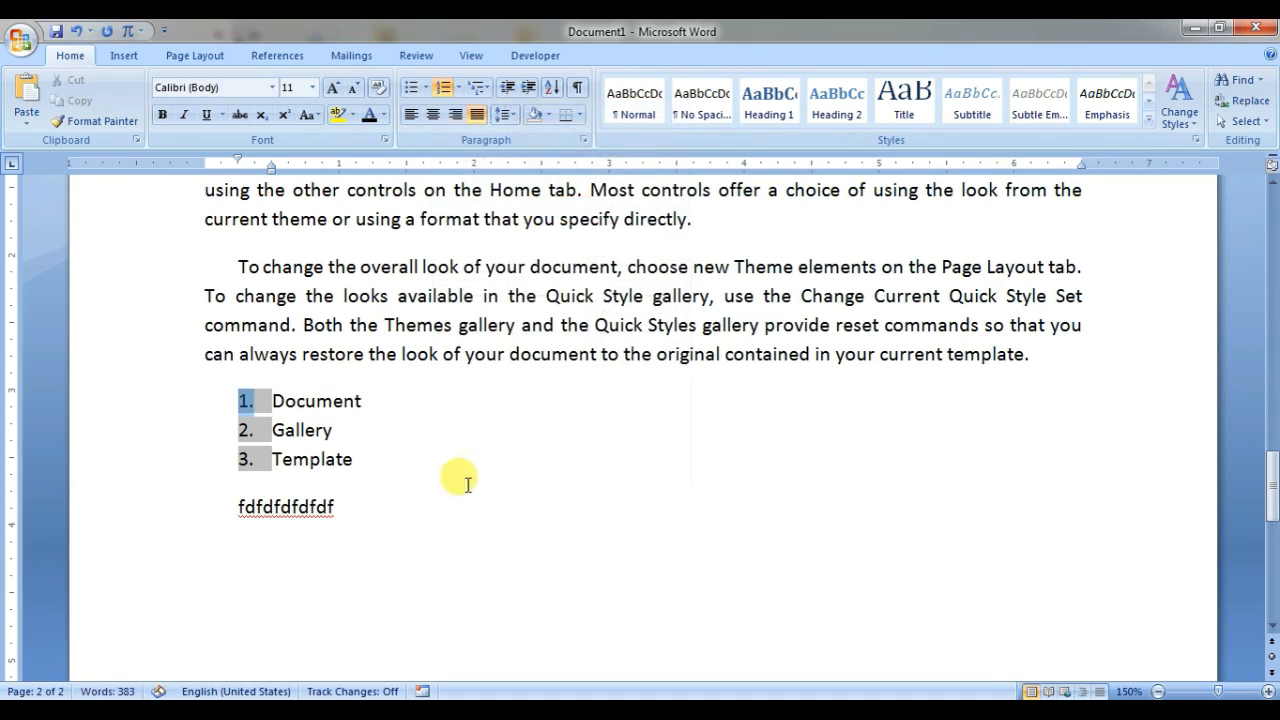
- Start a new list item after "Template" and demote it to a second-level bullet
{"action": "left_click", "coordinate": [380, 460]}
{"action": "key", "text": "Return"}
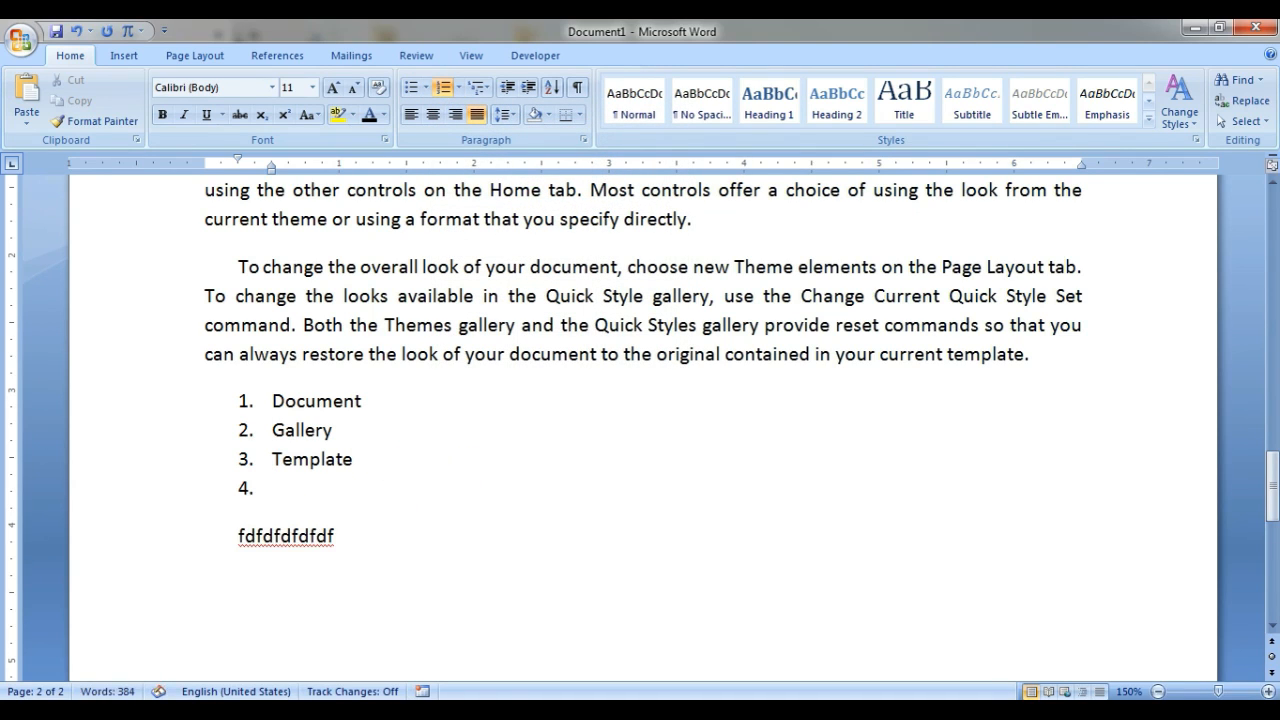
{"action": "key", "text": "Tab"}
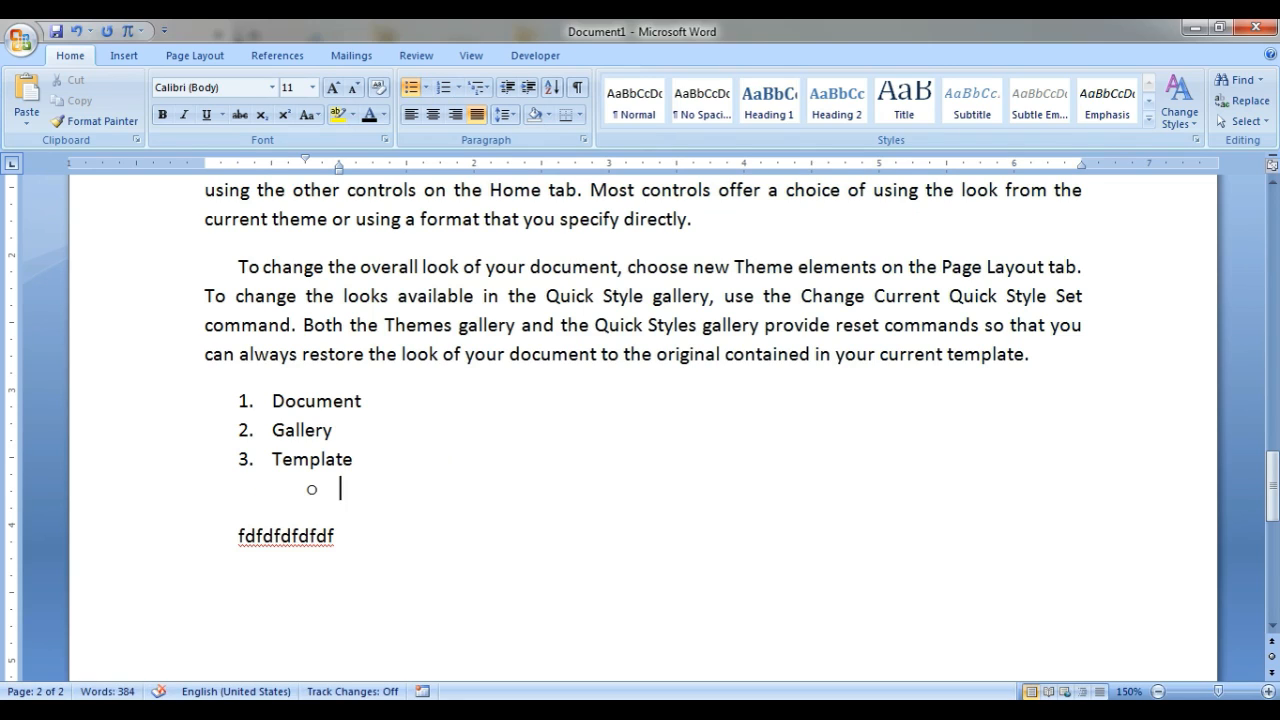
{"action": "key", "text": "shift+Tab"}
{"action": "scroll", "coordinate": [423, 466], "scroll_direction": "down", "scroll_amount": 2}
{"action": "scroll", "coordinate": [409, 400], "scroll_direction": "up", "scroll_amount": 1}
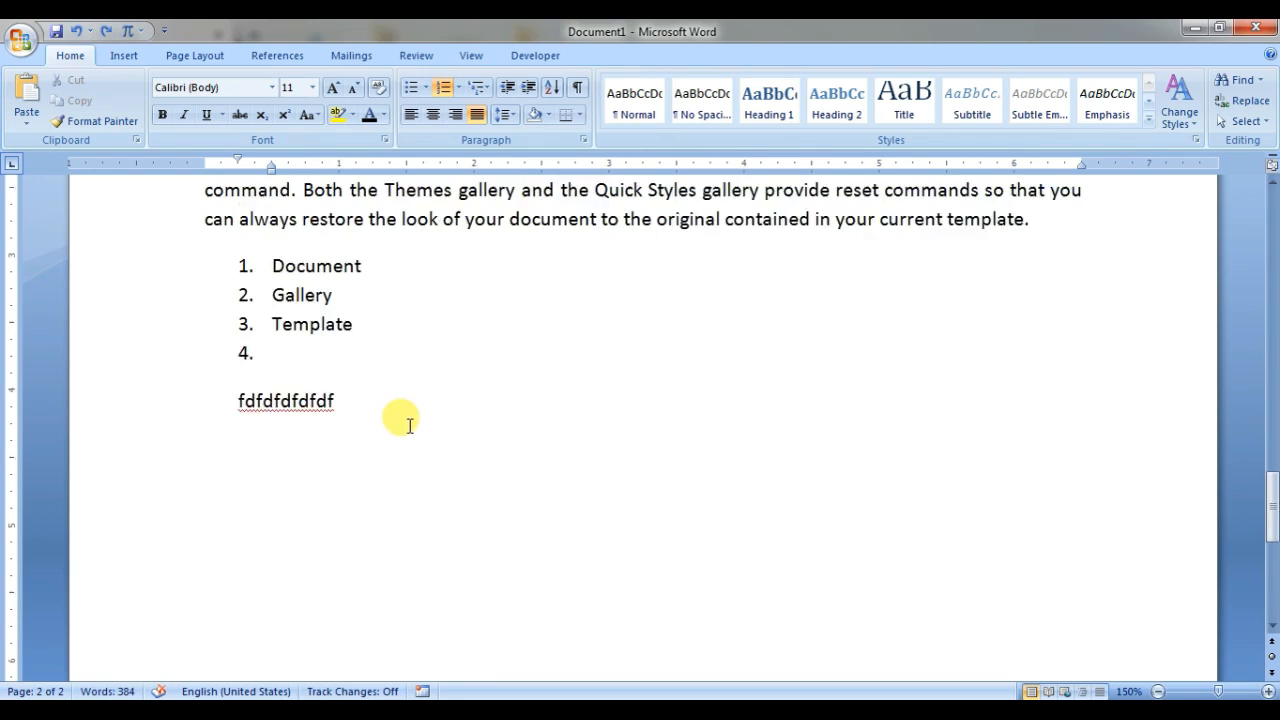
{"action": "scroll", "coordinate": [409, 425], "scroll_direction": "up", "scroll_amount": 2}
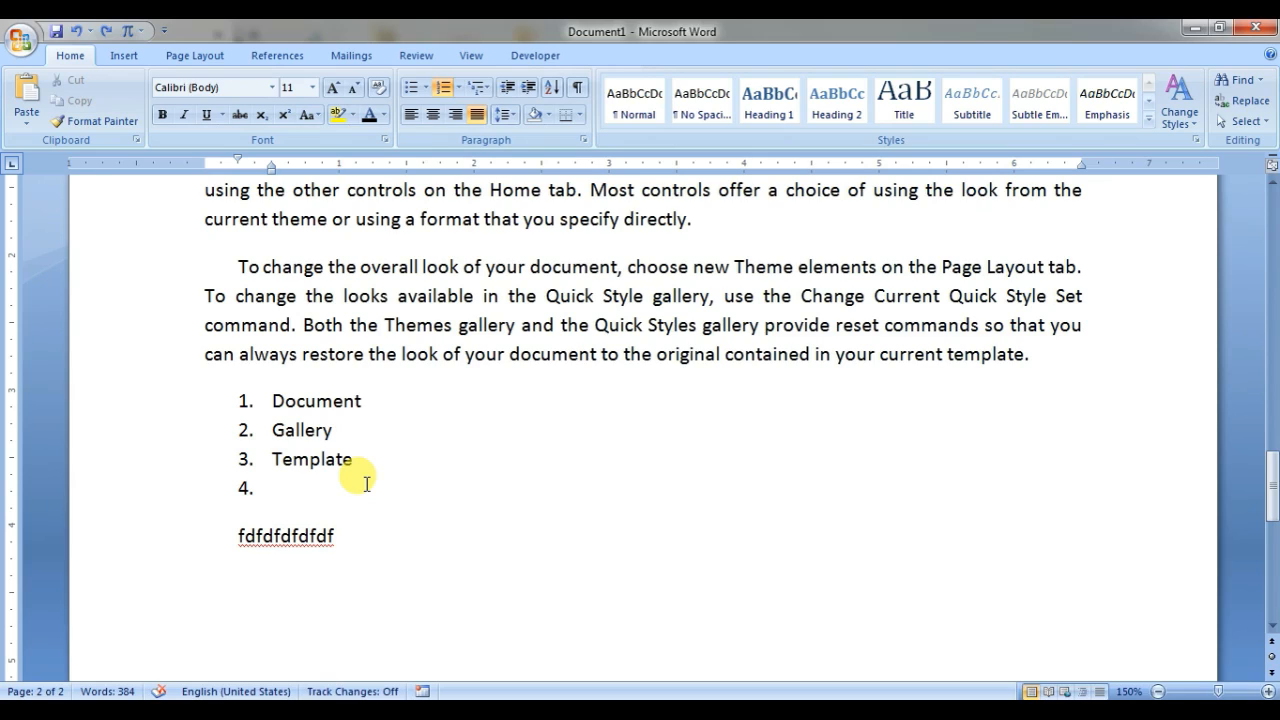
{"action": "key", "text": "Tab"}
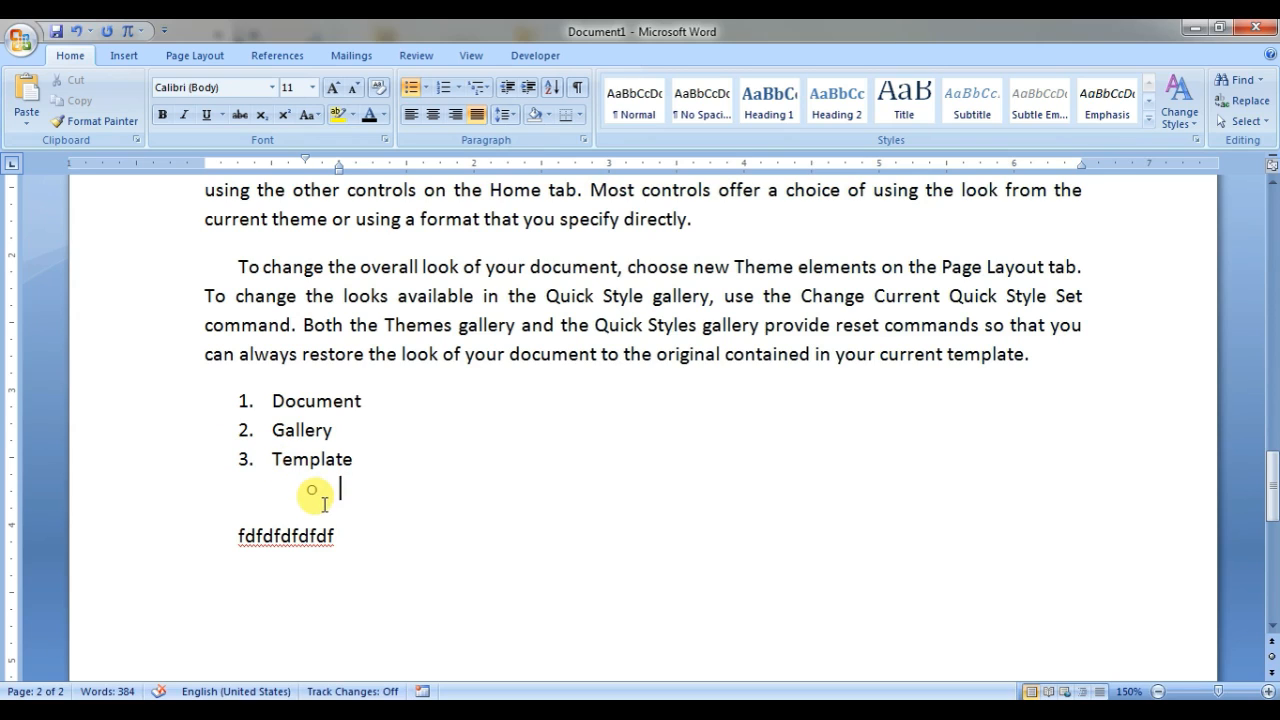
{"action": "scroll", "coordinate": [400, 495], "scroll_direction": "down", "scroll_amount": 2}
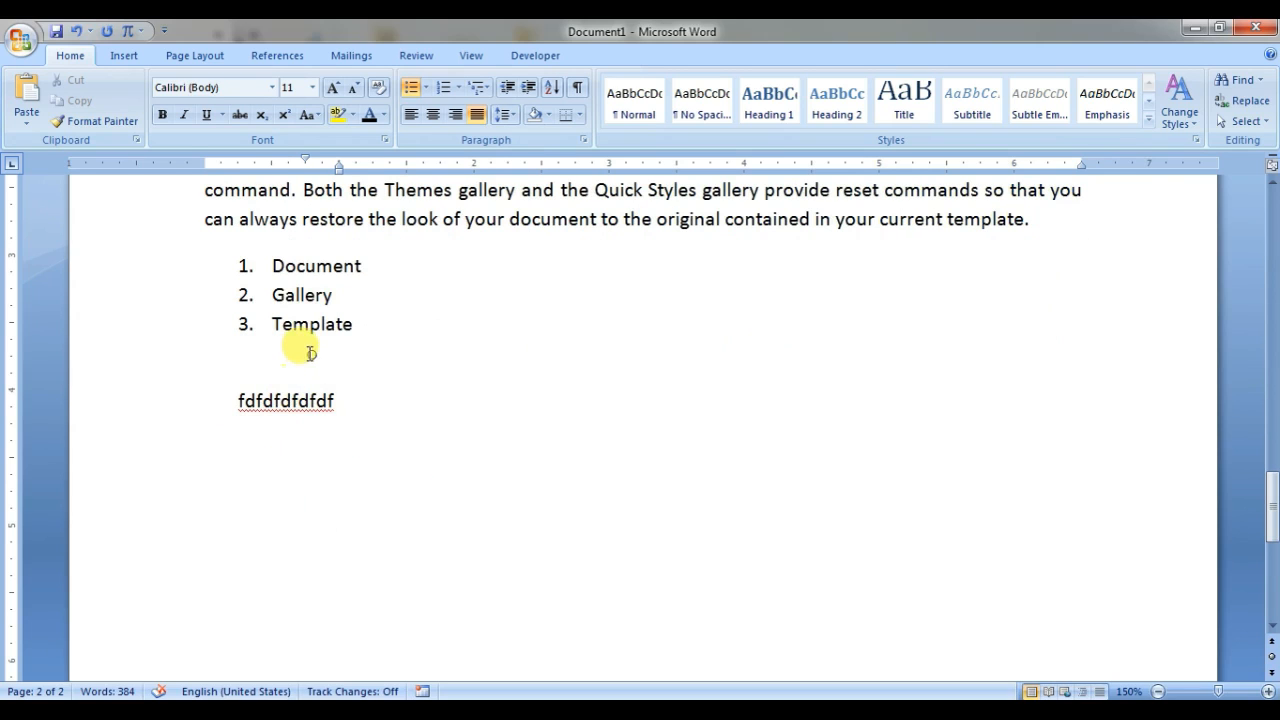
{"action": "scroll", "coordinate": [318, 364], "scroll_direction": "up", "scroll_amount": 1}
{"action": "scroll", "coordinate": [318, 364], "scroll_direction": "up", "scroll_amount": 1}
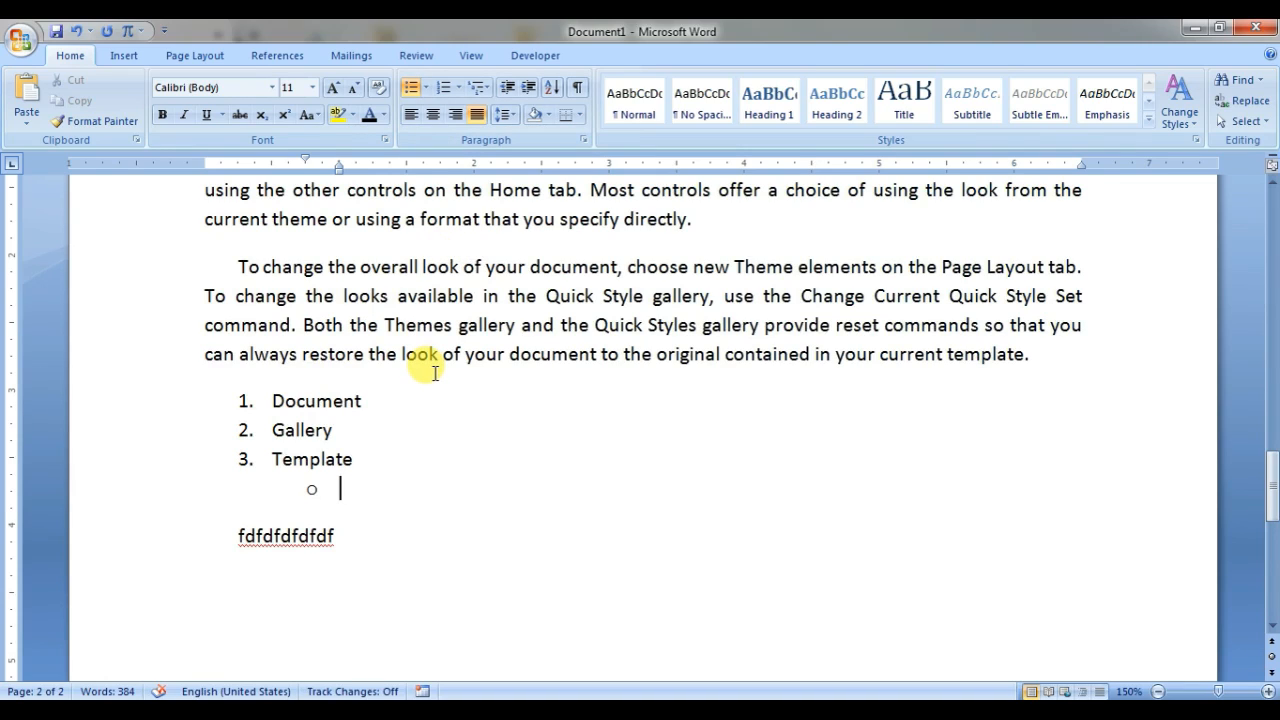
- Enter "Item", "Event" and "Management" as second-level bullets under "Template"
{"action": "type", "text": "Item"}
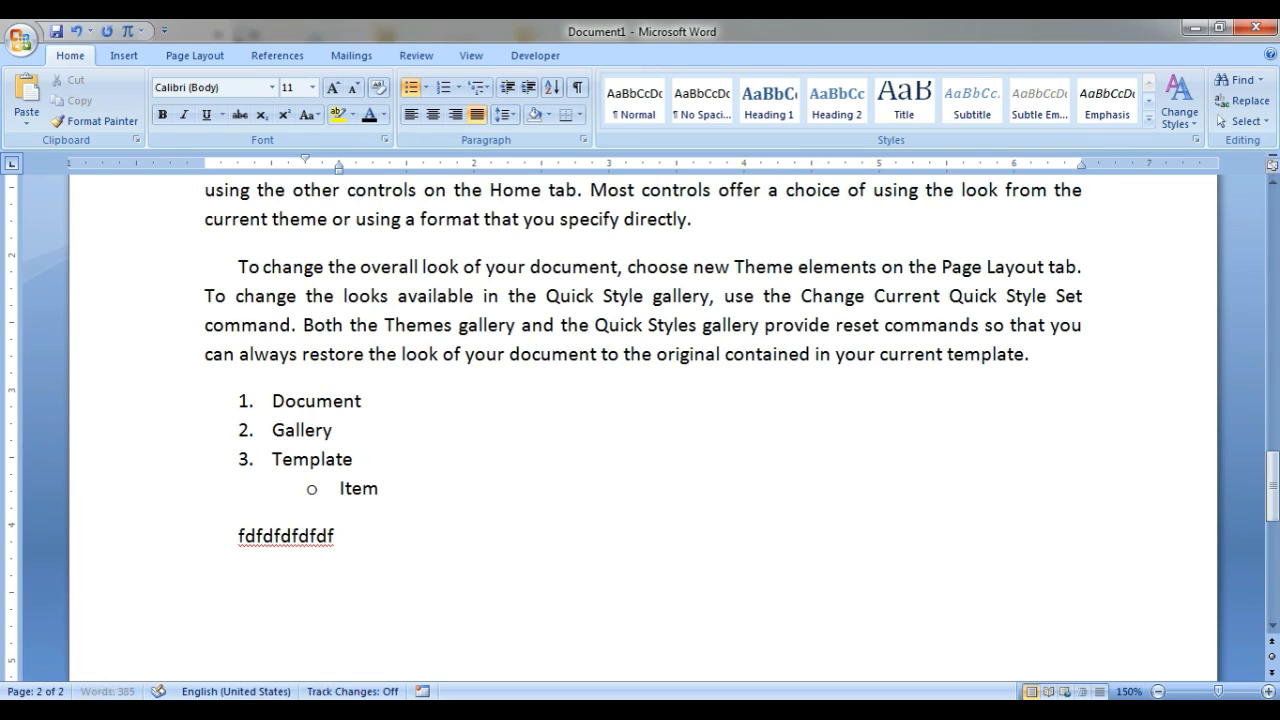
{"action": "key", "text": "Return"}
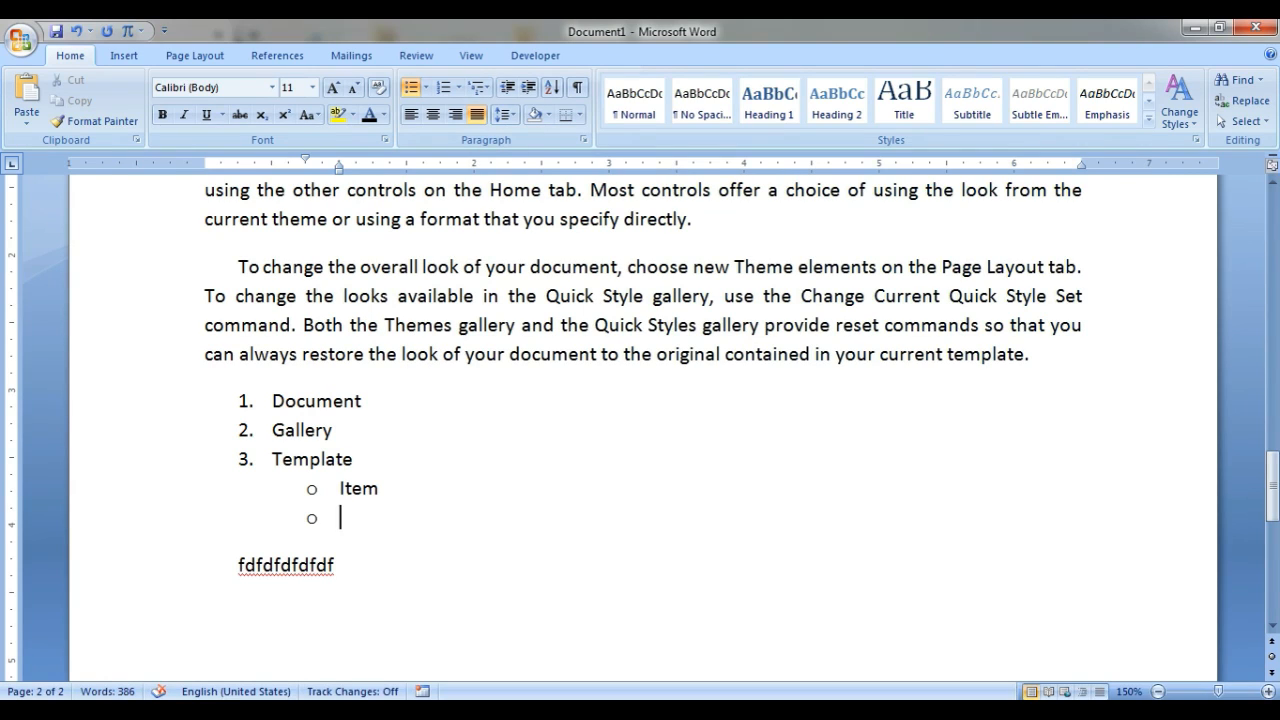
{"action": "type", "text": "Event"}
{"action": "key", "text": "Return"}
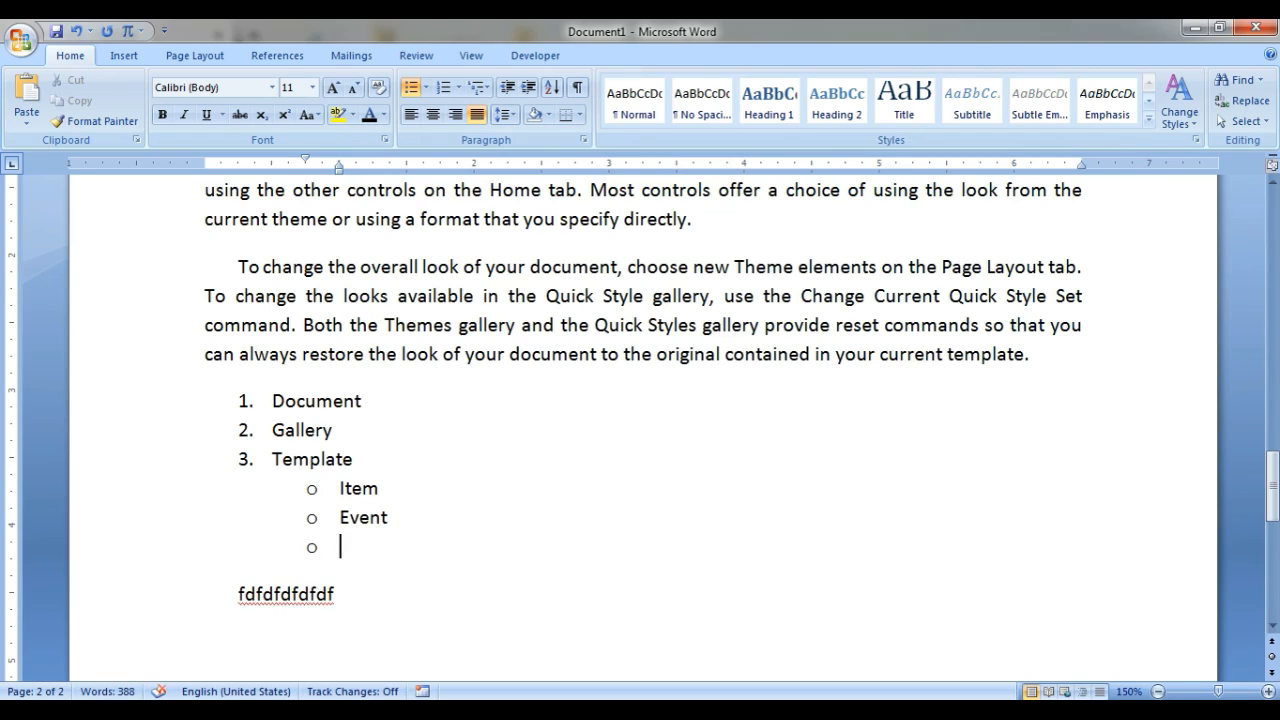
{"action": "type", "text": "management"}
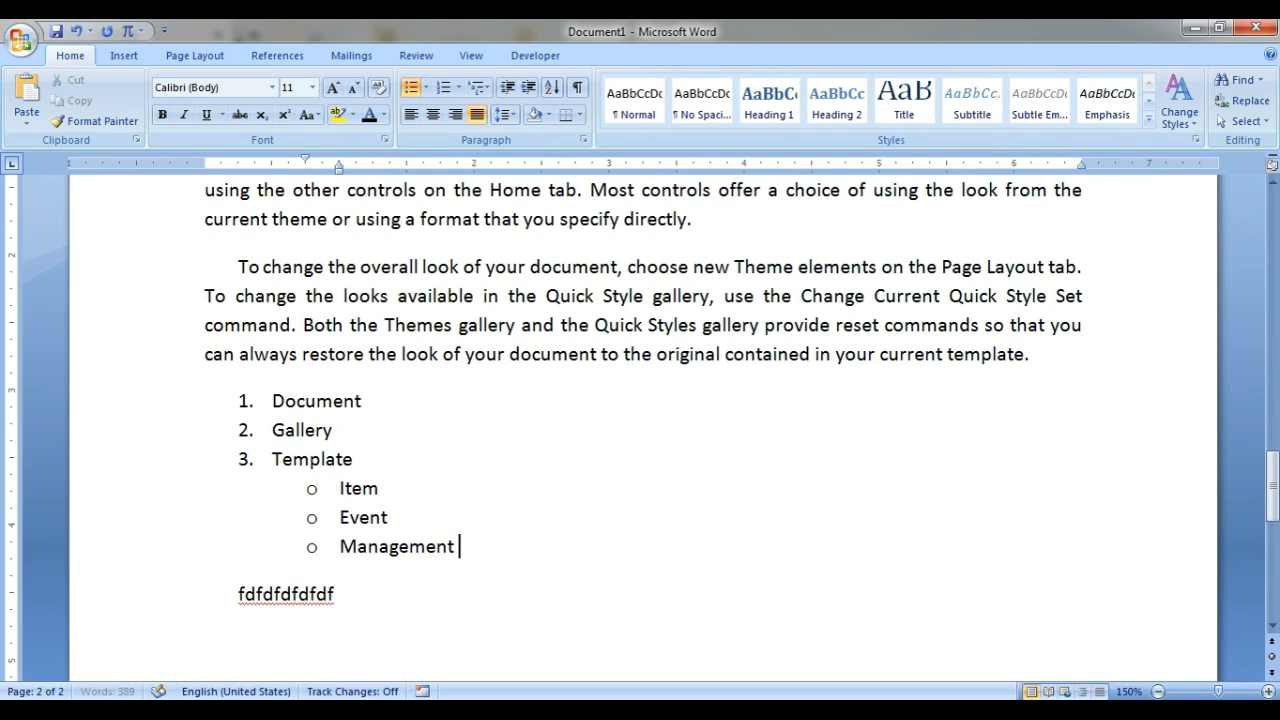
{"action": "scroll", "coordinate": [125, 227], "scroll_direction": "down", "scroll_amount": 3}
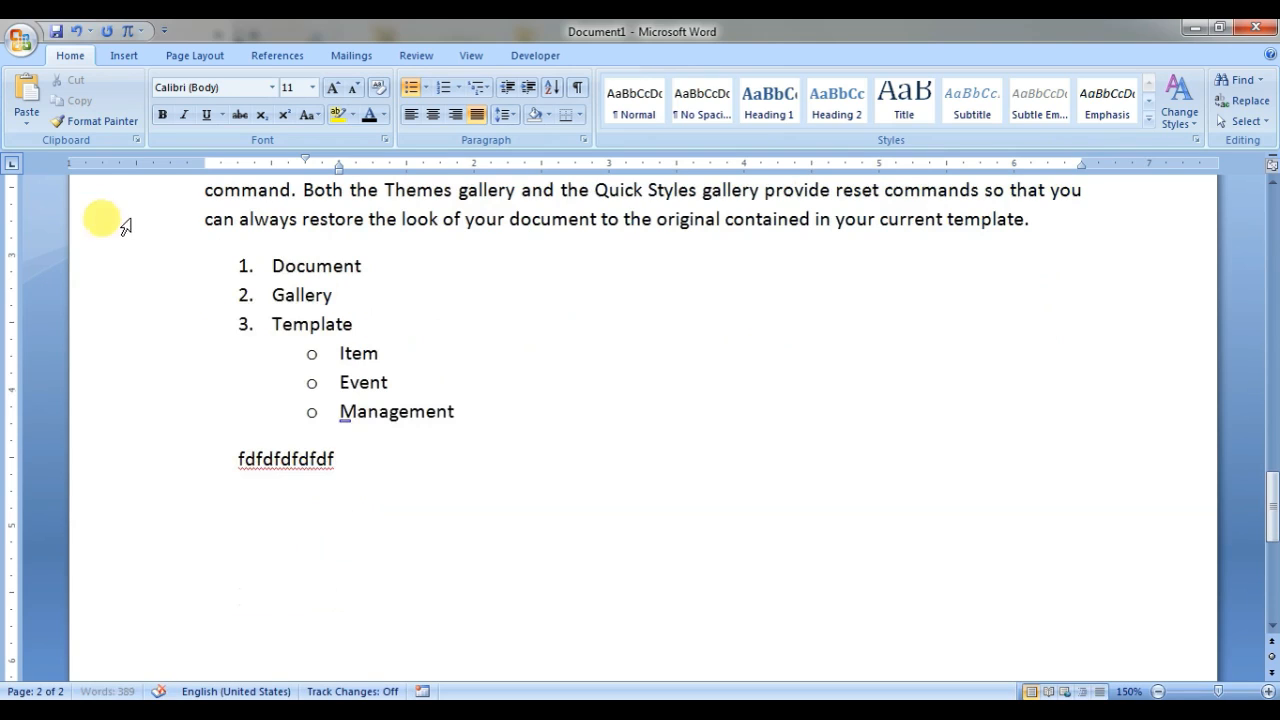
{"action": "left_click_drag", "start_coordinate": [272, 324], "coordinate": [356, 325]}
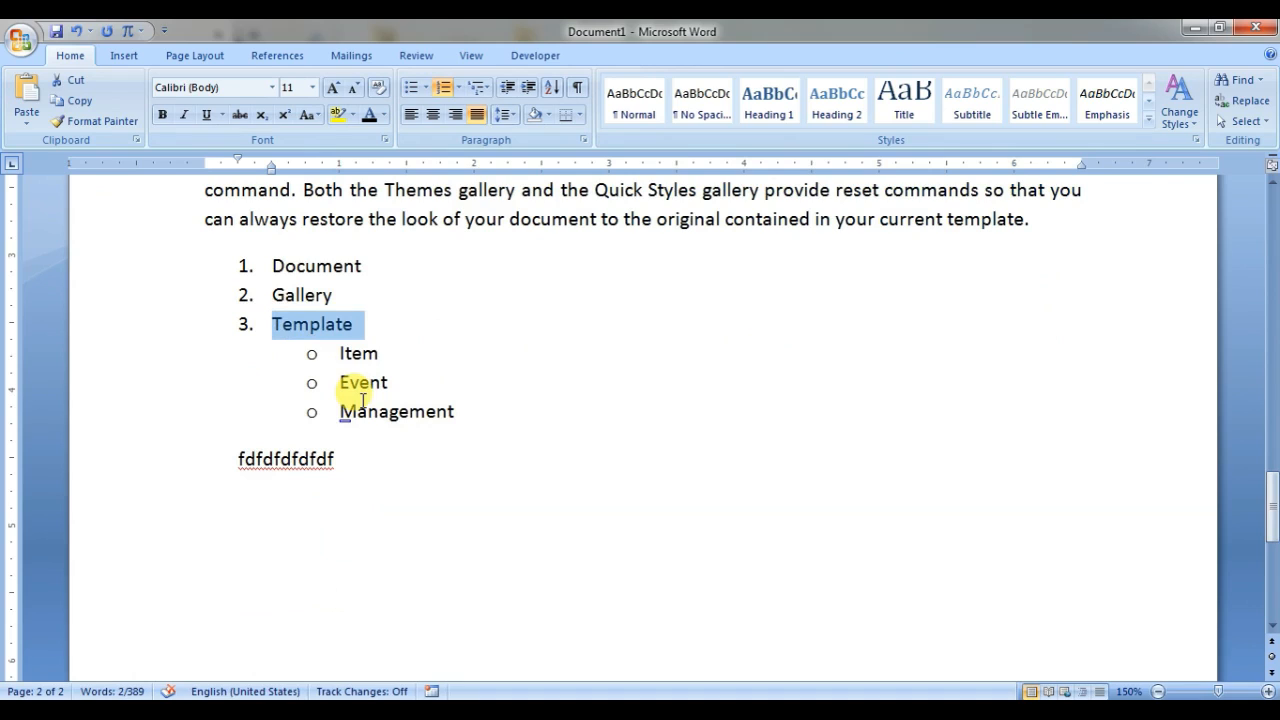
{"action": "left_click", "coordinate": [416, 390]}
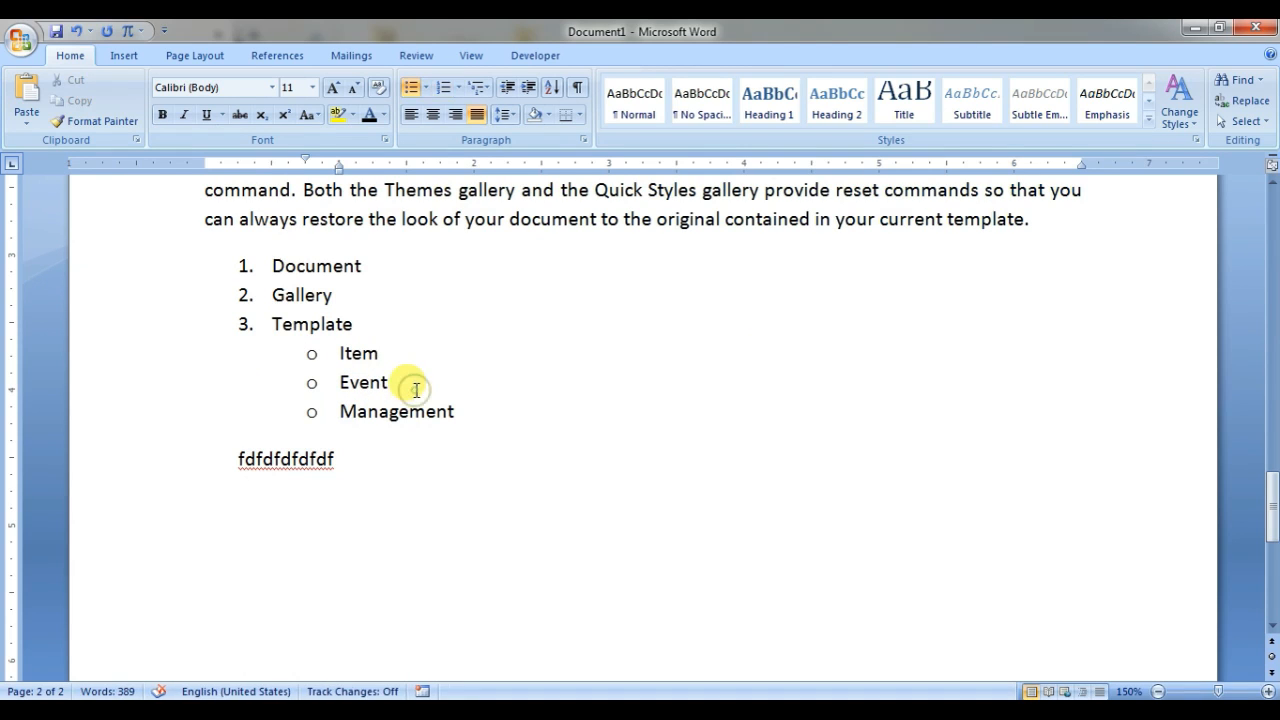
{"action": "left_click", "coordinate": [350, 356]}
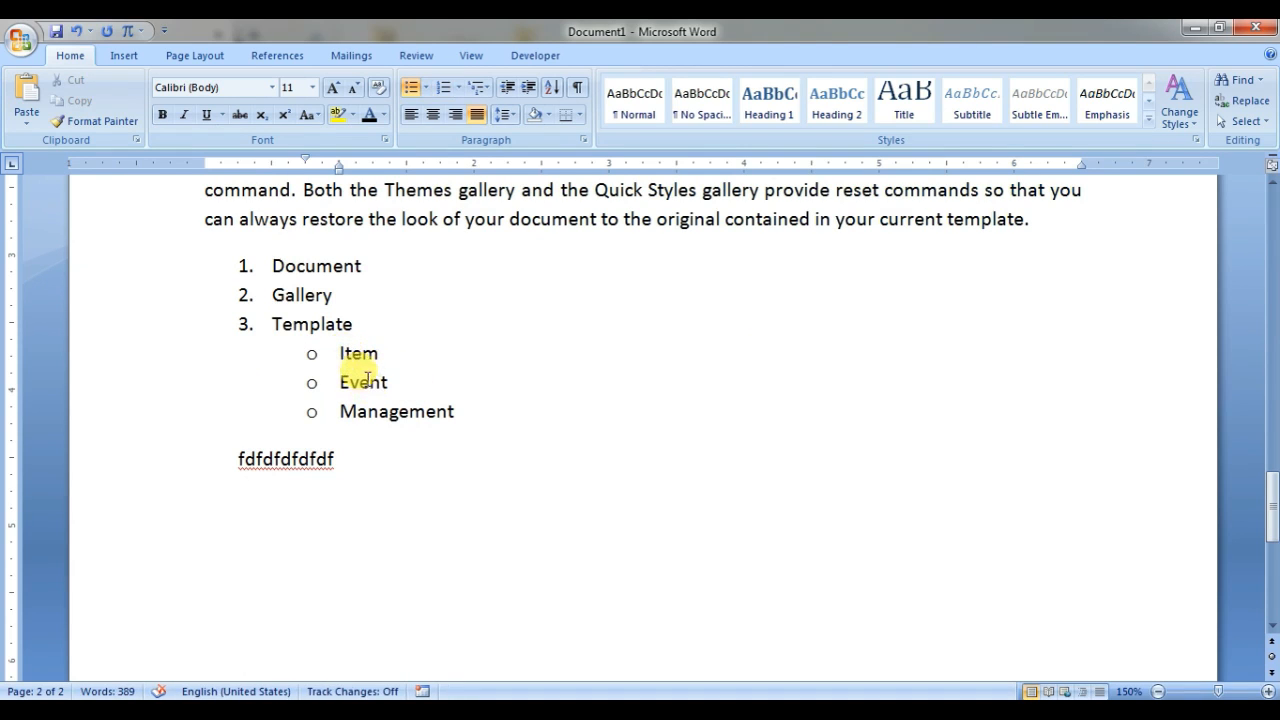
- Change the bullets of the sub-items under "Template" to a., b., c. lettering
{"action": "left_click", "coordinate": [311, 354]}
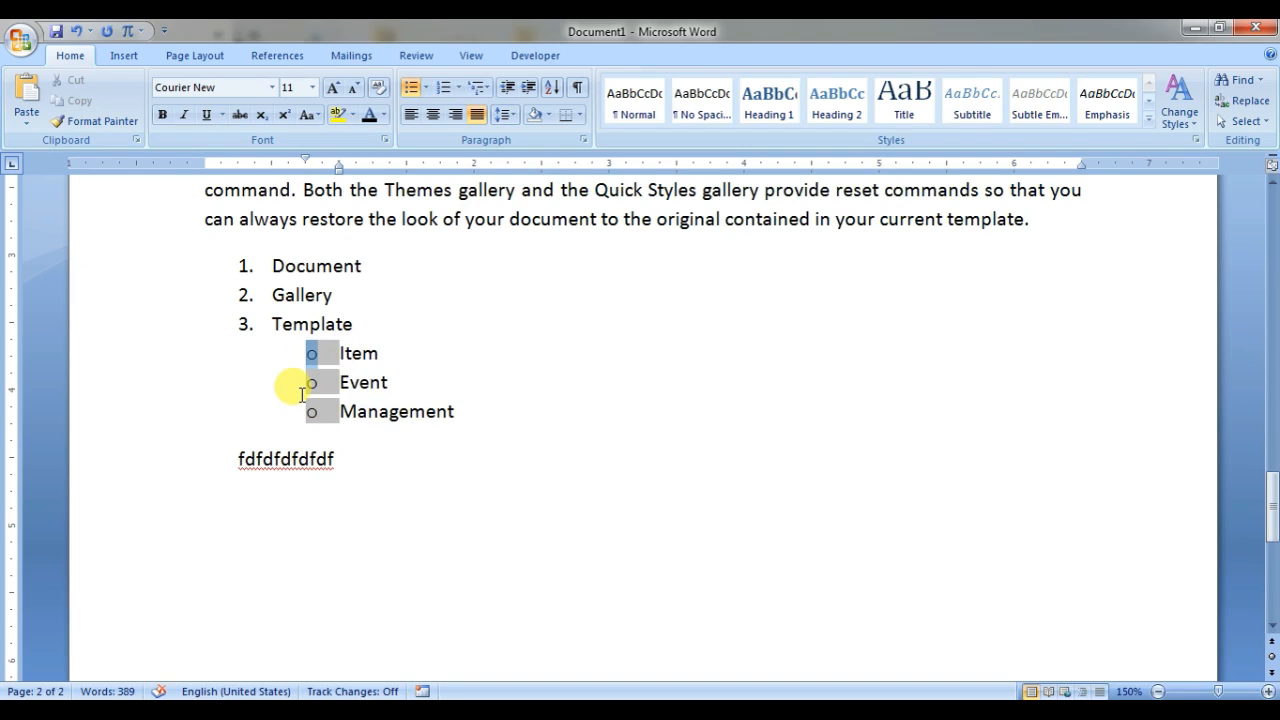
{"action": "left_click", "coordinate": [459, 90]}
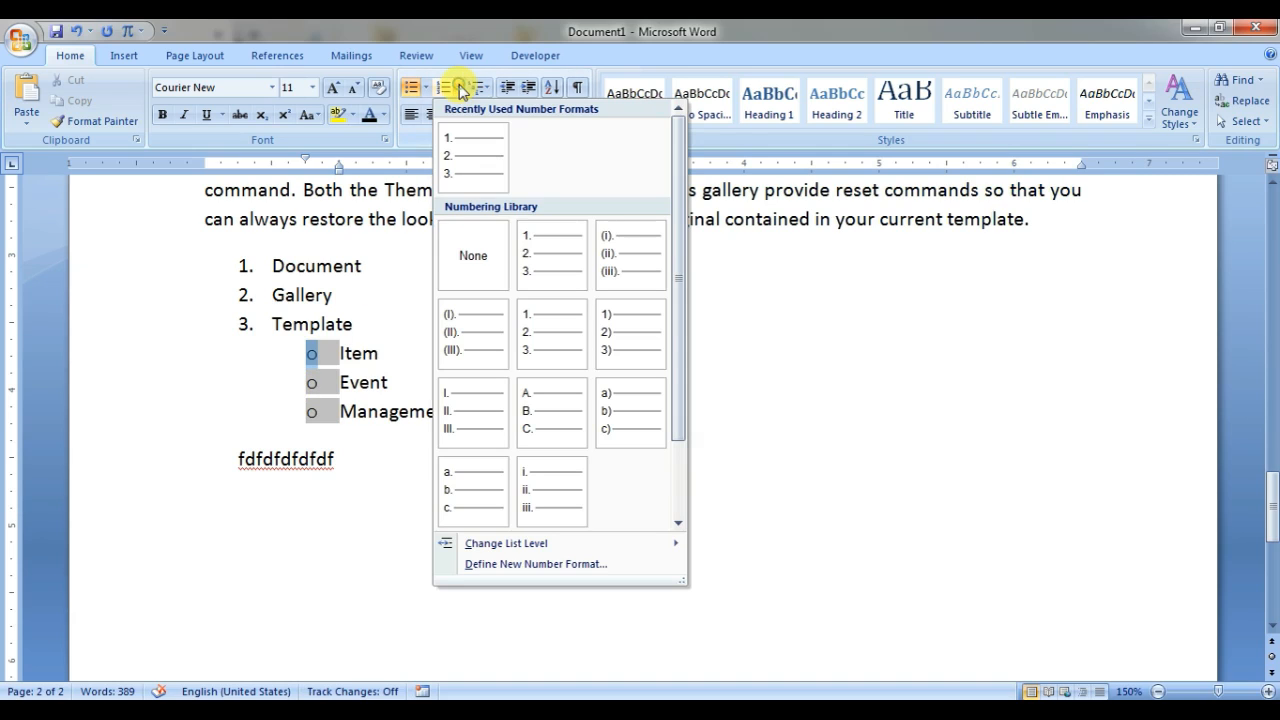
{"action": "left_click", "coordinate": [501, 492]}
- End the multilevel list after "Management" and enter "ssdsdsd" as an indented, unnumbered paragraph below it
{"action": "left_click", "coordinate": [466, 420]}
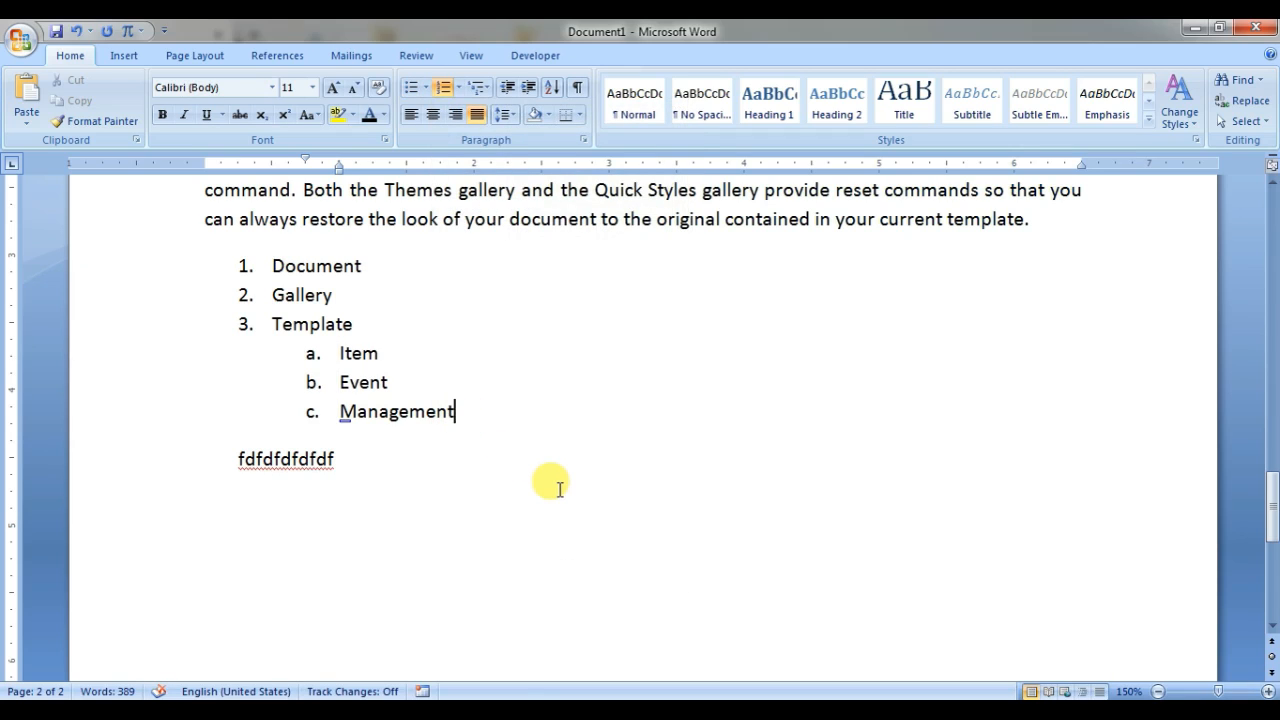
{"action": "key", "text": "Return"}
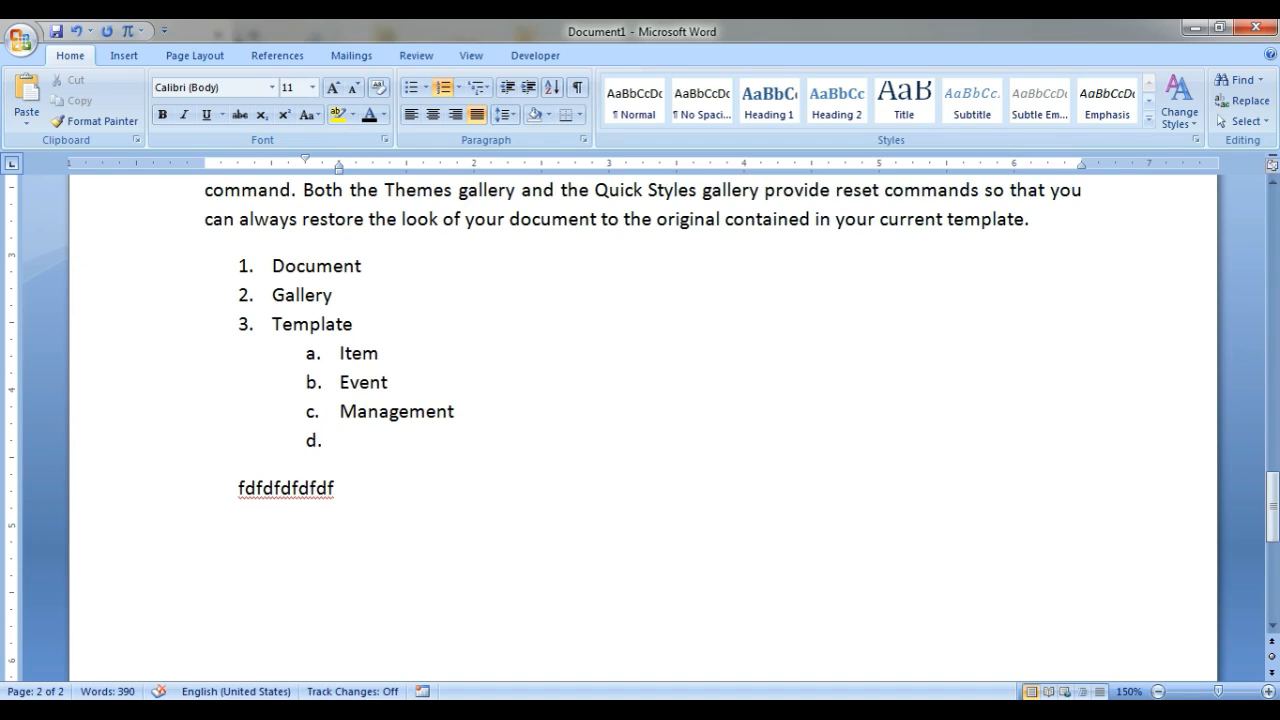
{"action": "key", "text": "BackSpace"}
{"action": "key", "text": "BackSpace"}
{"action": "key", "text": "BackSpace"}
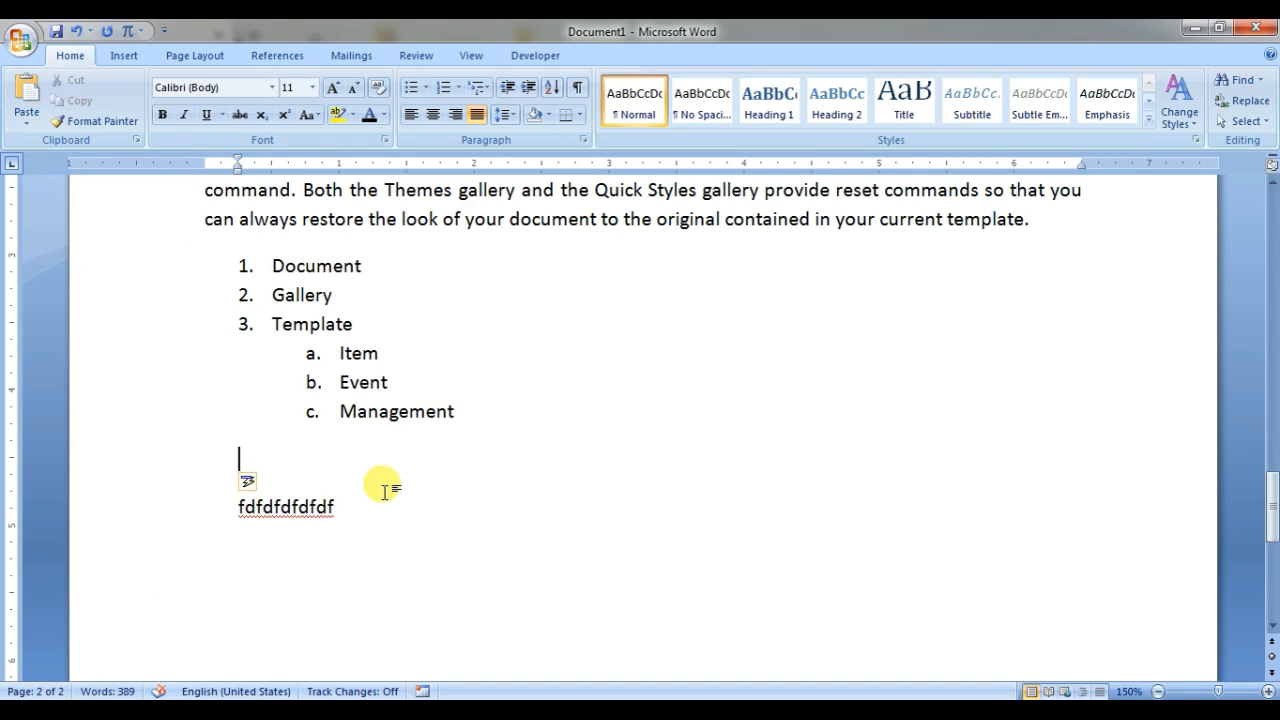
{"action": "type", "text": "ssdsdsd"}
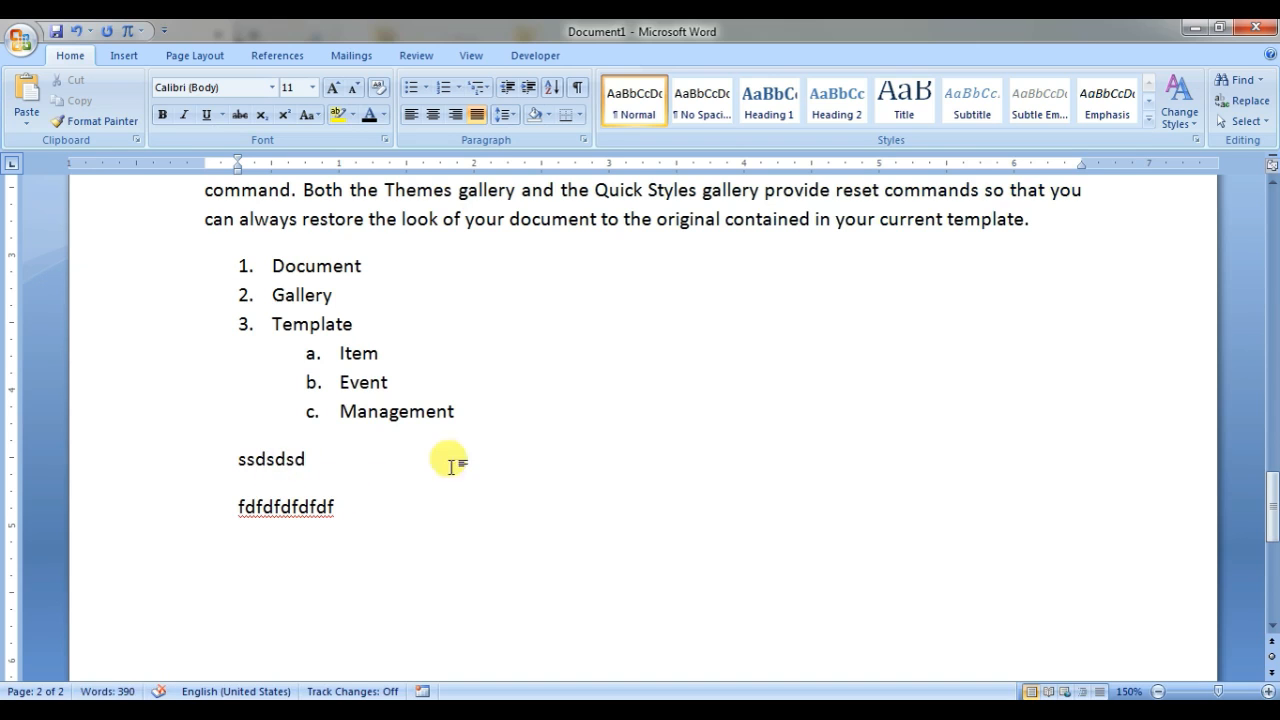
{"action": "scroll", "coordinate": [400, 585], "scroll_direction": "up", "scroll_amount": 1}
{"action": "scroll", "coordinate": [400, 585], "scroll_direction": "up", "scroll_amount": 2}
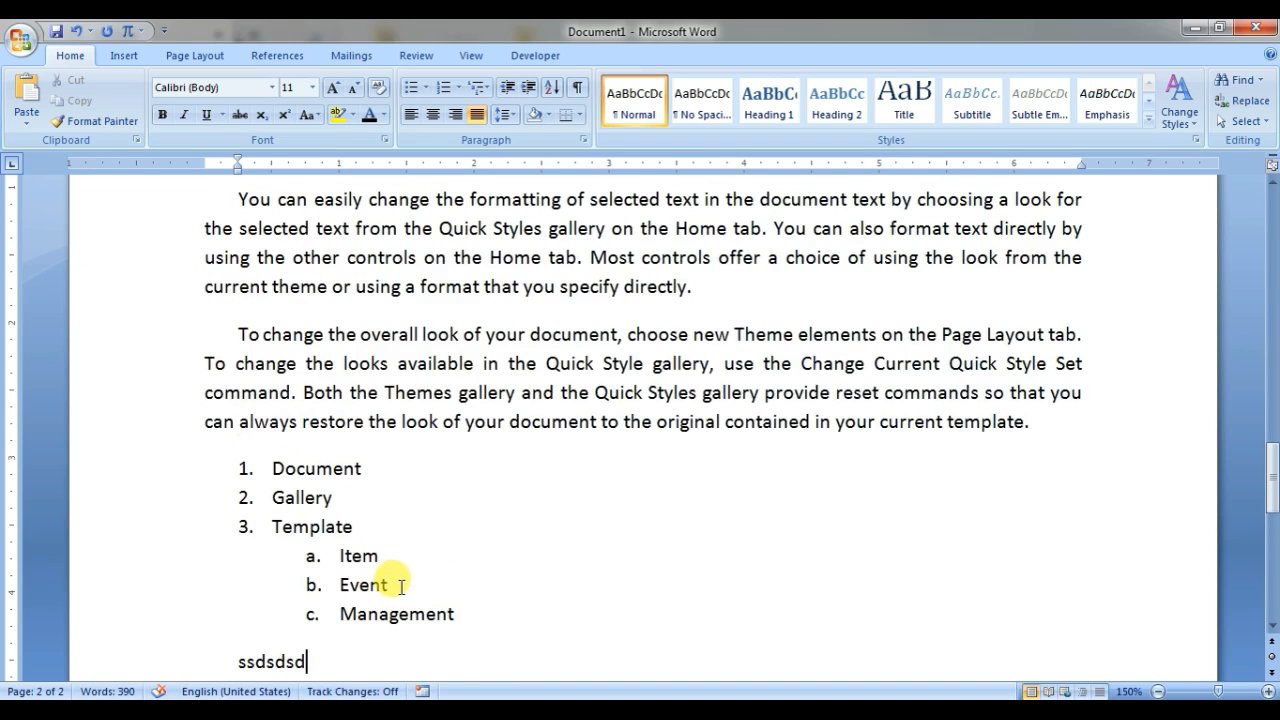
- Change the whole multilevel list to the library style with ❖ bullets for main items and ➢ arrows for sub-items
{"action": "left_click", "coordinate": [479, 88]}
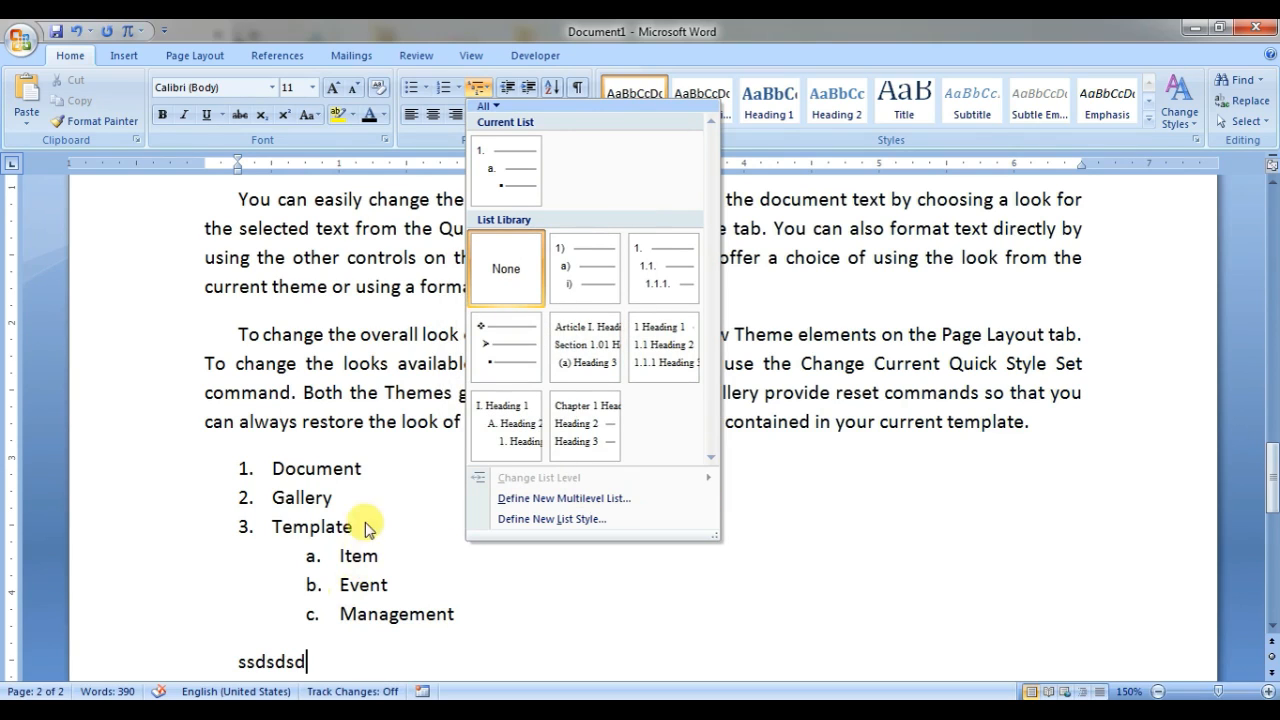
{"action": "left_click", "coordinate": [314, 556]}
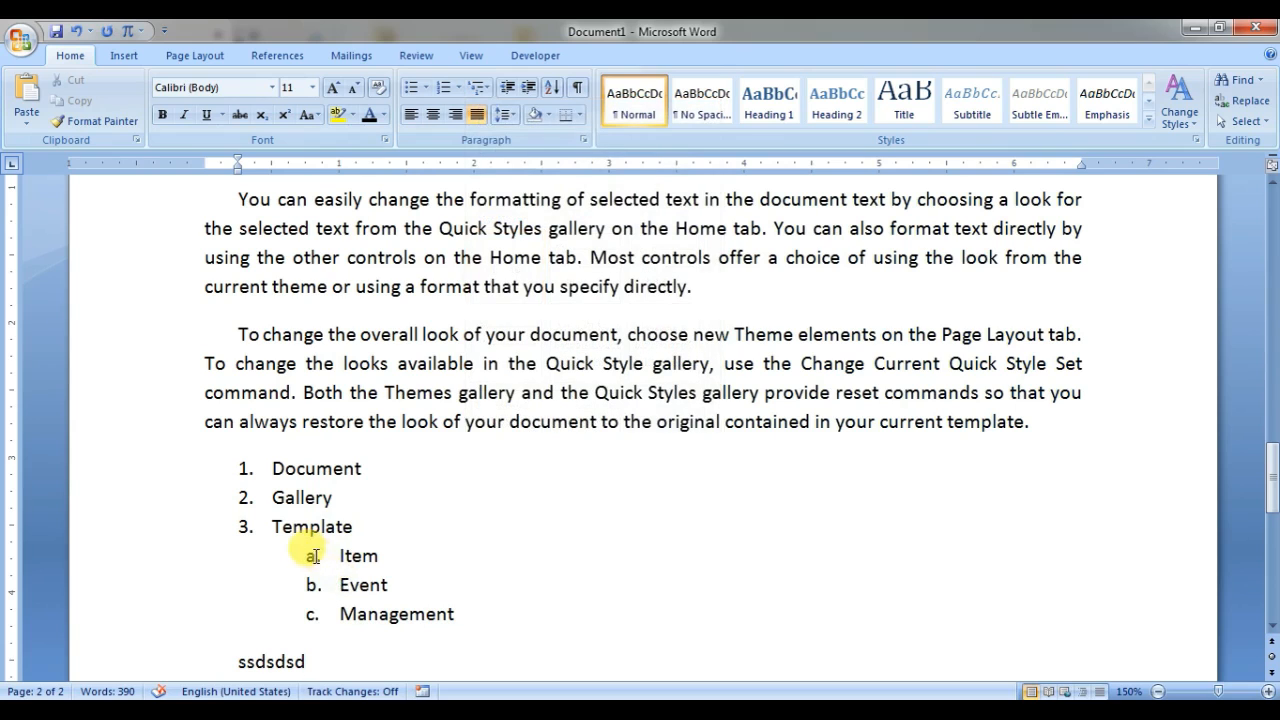
{"action": "left_click", "coordinate": [478, 87]}
{"action": "left_click", "coordinate": [526, 352]}
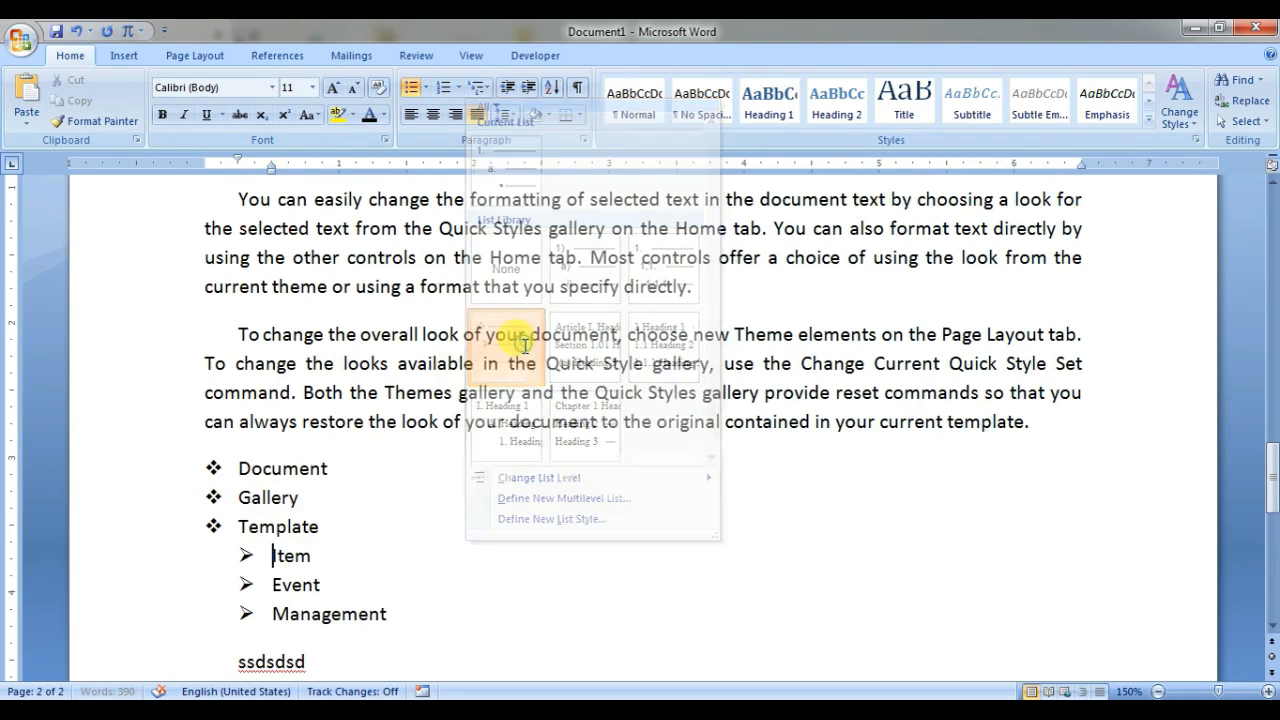
{"action": "scroll", "coordinate": [277, 503], "scroll_direction": "down", "scroll_amount": 3}
{"action": "scroll", "coordinate": [540, 445], "scroll_direction": "up", "scroll_amount": 1}
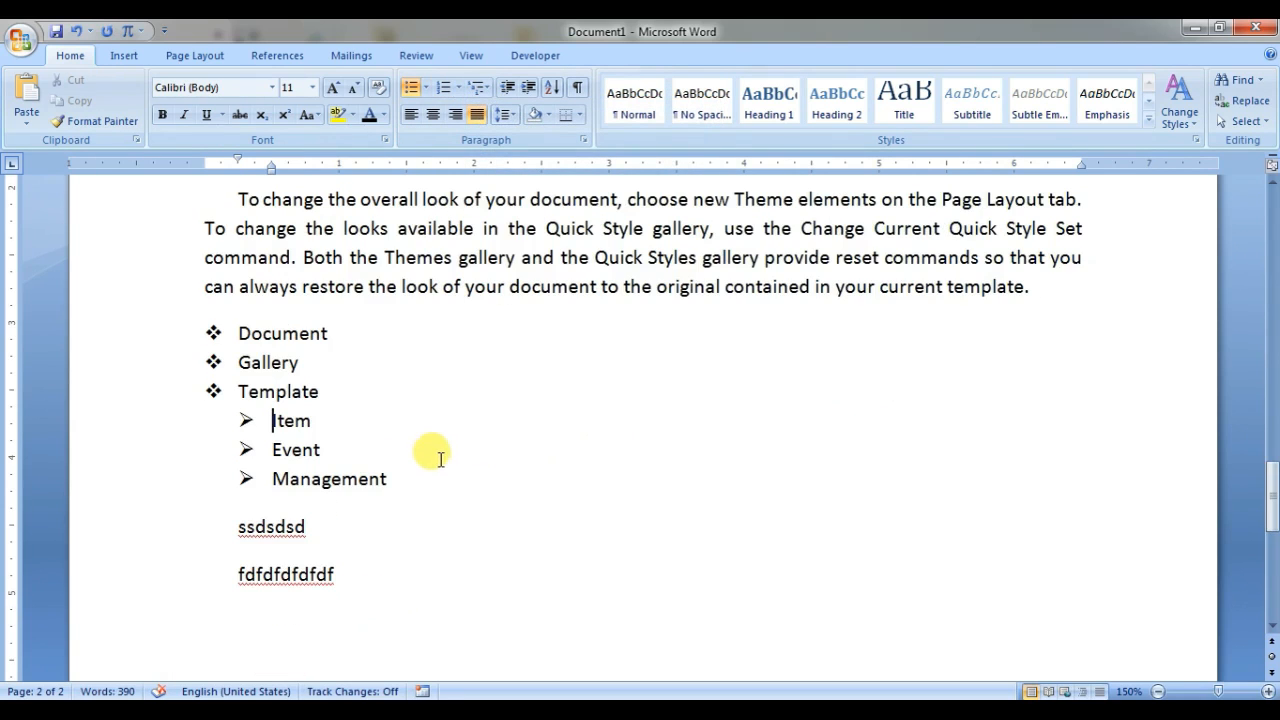
{"action": "scroll", "coordinate": [440, 455], "scroll_direction": "up", "scroll_amount": 3}
{"action": "scroll", "coordinate": [443, 434], "scroll_direction": "down", "scroll_amount": 3}
{"action": "scroll", "coordinate": [427, 297], "scroll_direction": "down", "scroll_amount": 1}
{"action": "scroll", "coordinate": [427, 297], "scroll_direction": "down", "scroll_amount": 1}
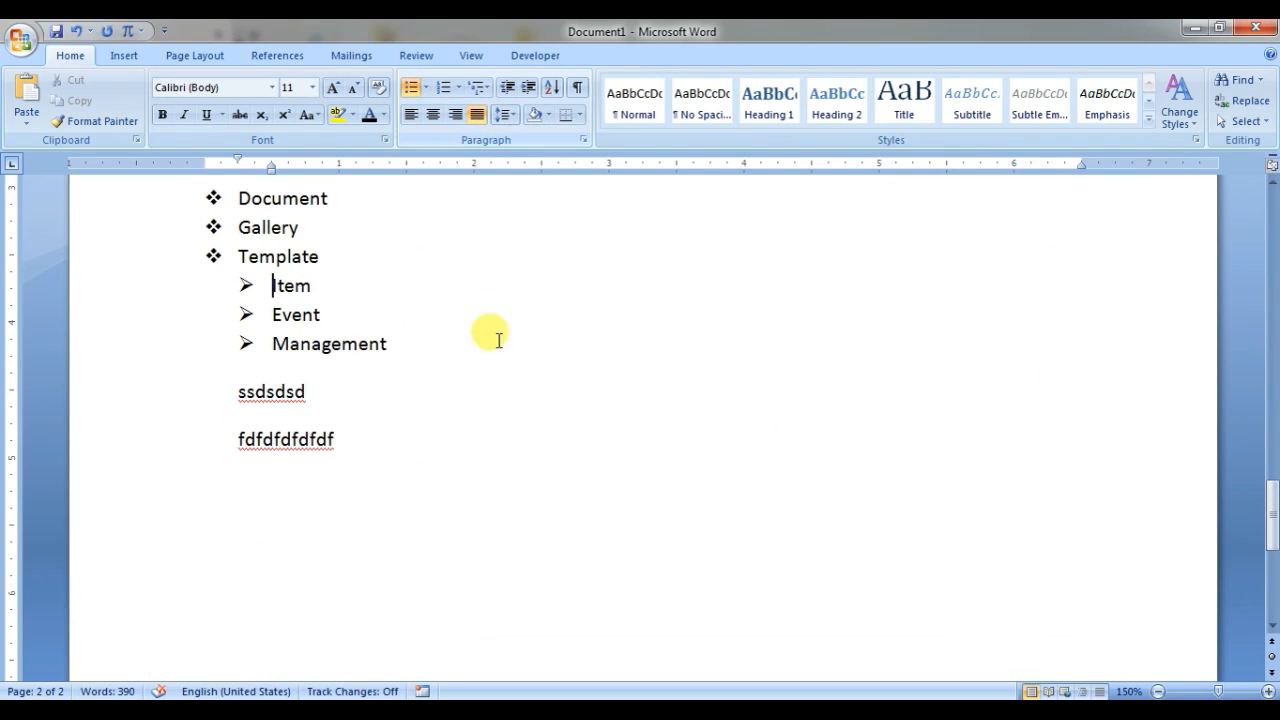
{"action": "scroll", "coordinate": [491, 340], "scroll_direction": "up", "scroll_amount": 5}
{"action": "left_click_drag", "start_coordinate": [400, 316], "coordinate": [505, 566]}
{"action": "scroll", "coordinate": [585, 375], "scroll_direction": "down", "scroll_amount": 1}
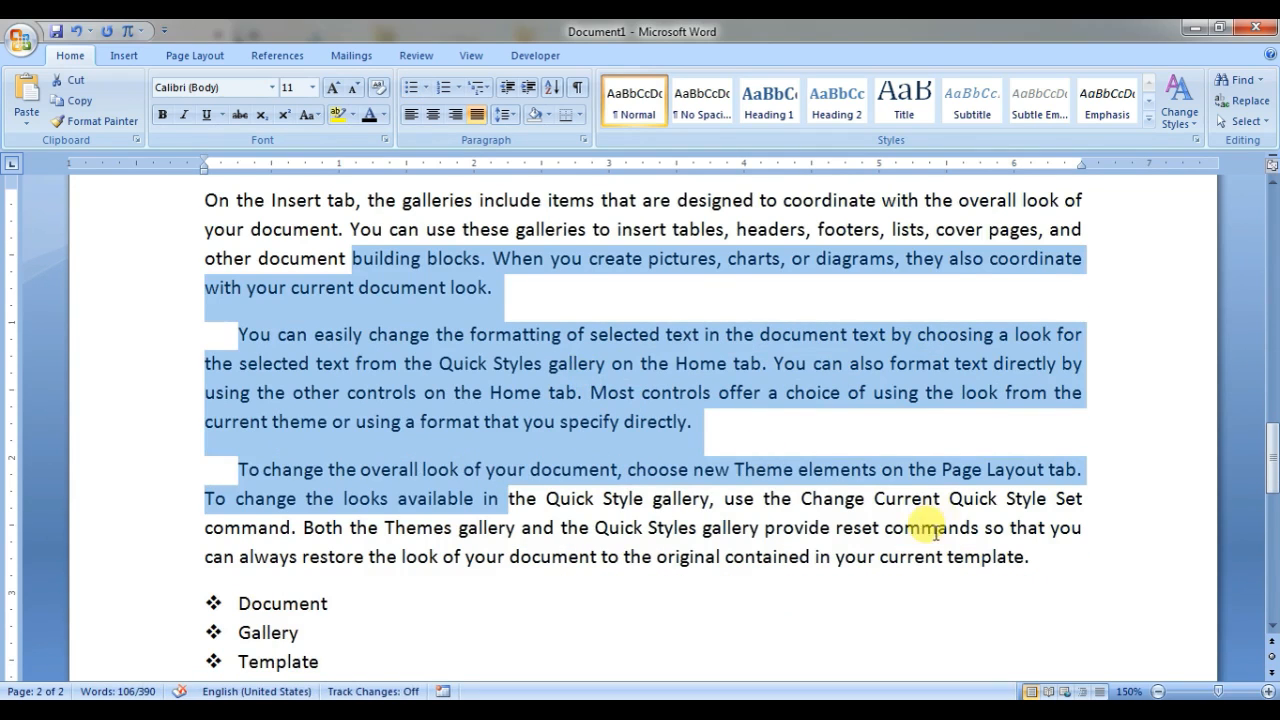
{"action": "left_click", "coordinate": [792, 499]}
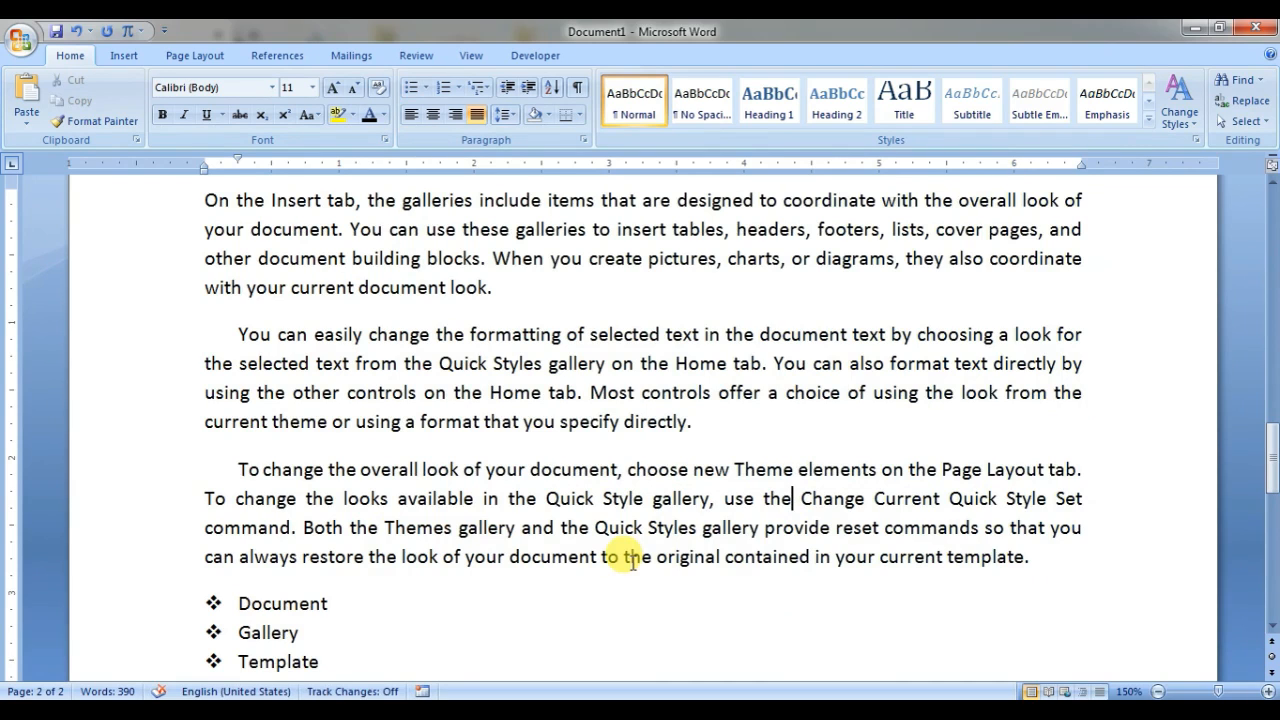
{"action": "scroll", "coordinate": [526, 480], "scroll_direction": "up", "scroll_amount": 2}
{"action": "scroll", "coordinate": [490, 476], "scroll_direction": "down", "scroll_amount": 2}
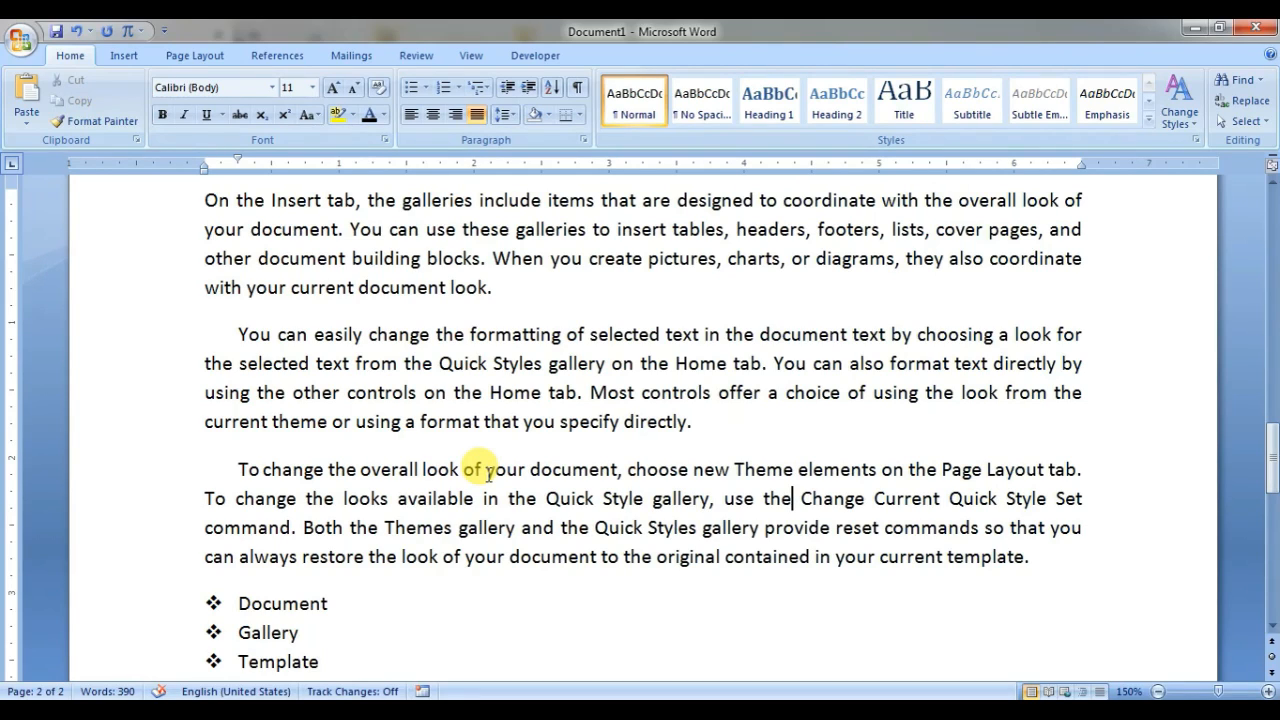
- Select the entire document and set its line spacing to 1.5
{"action": "key", "text": "ctrl+a"}
{"action": "scroll", "coordinate": [397, 457], "scroll_direction": "up", "scroll_amount": 15}
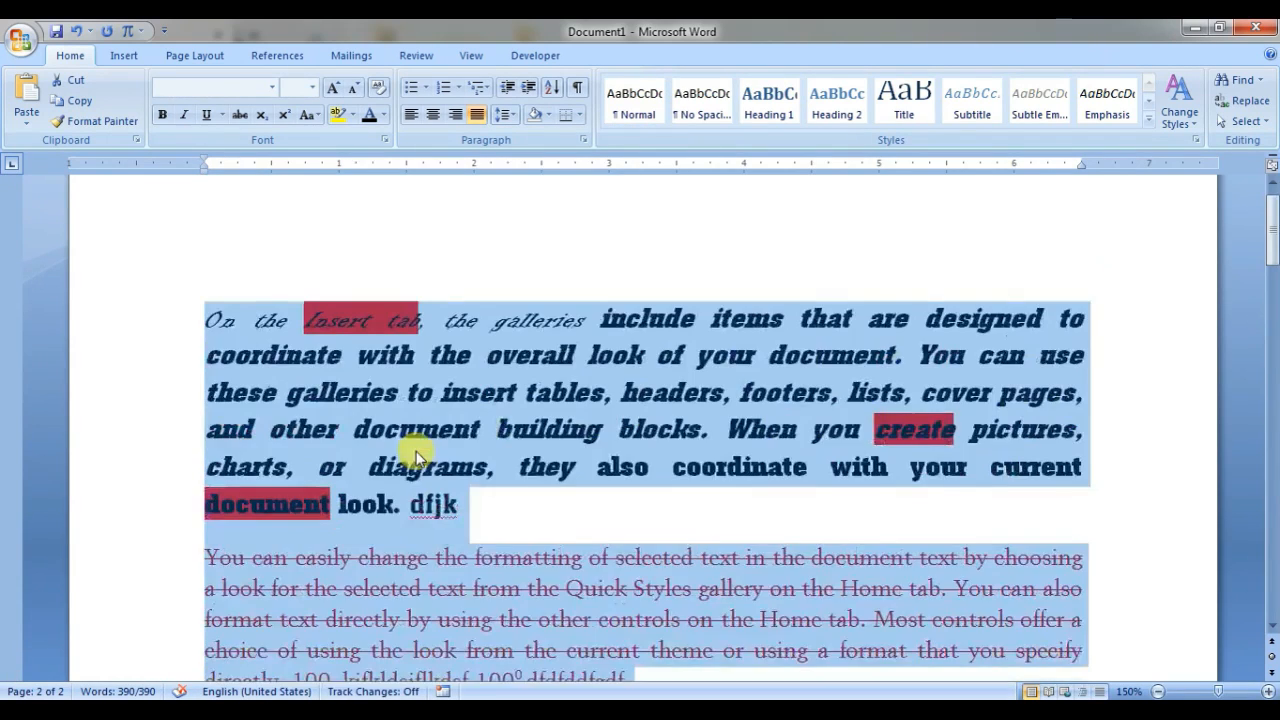
{"action": "scroll", "coordinate": [417, 457], "scroll_direction": "up", "scroll_amount": 1}
{"action": "scroll", "coordinate": [524, 380], "scroll_direction": "down", "scroll_amount": 11}
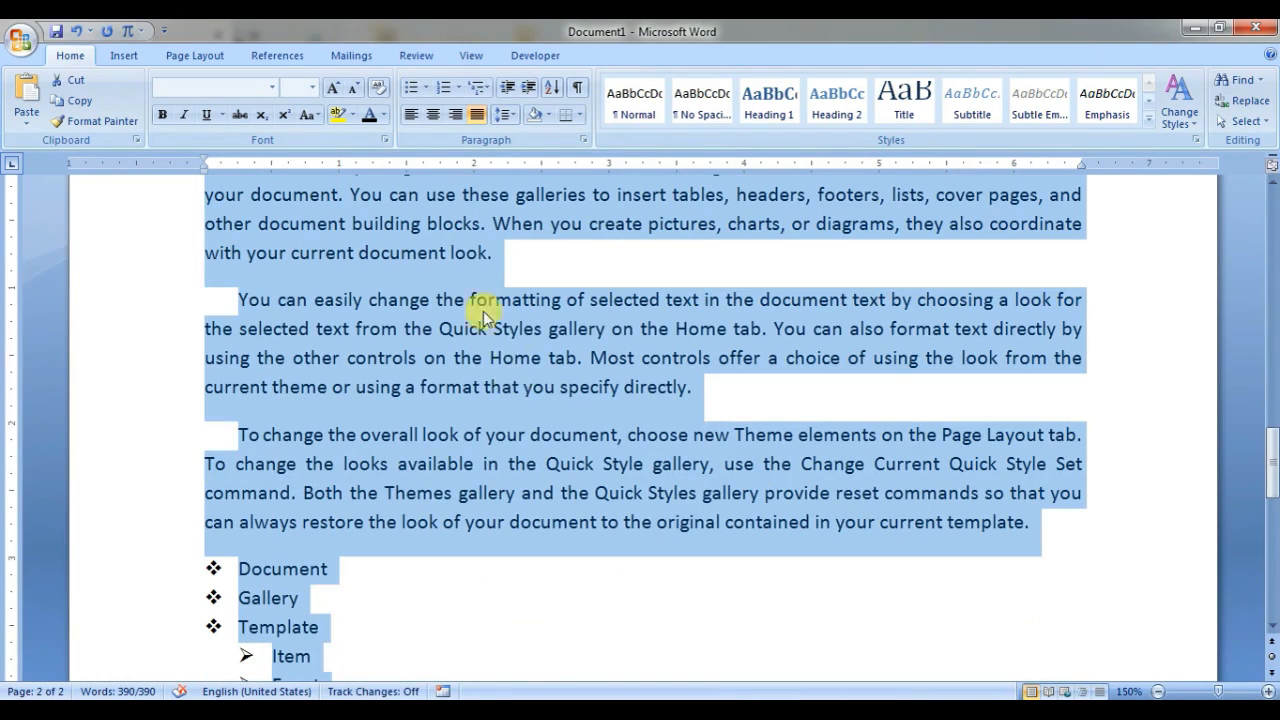
{"action": "left_click", "coordinate": [507, 115]}
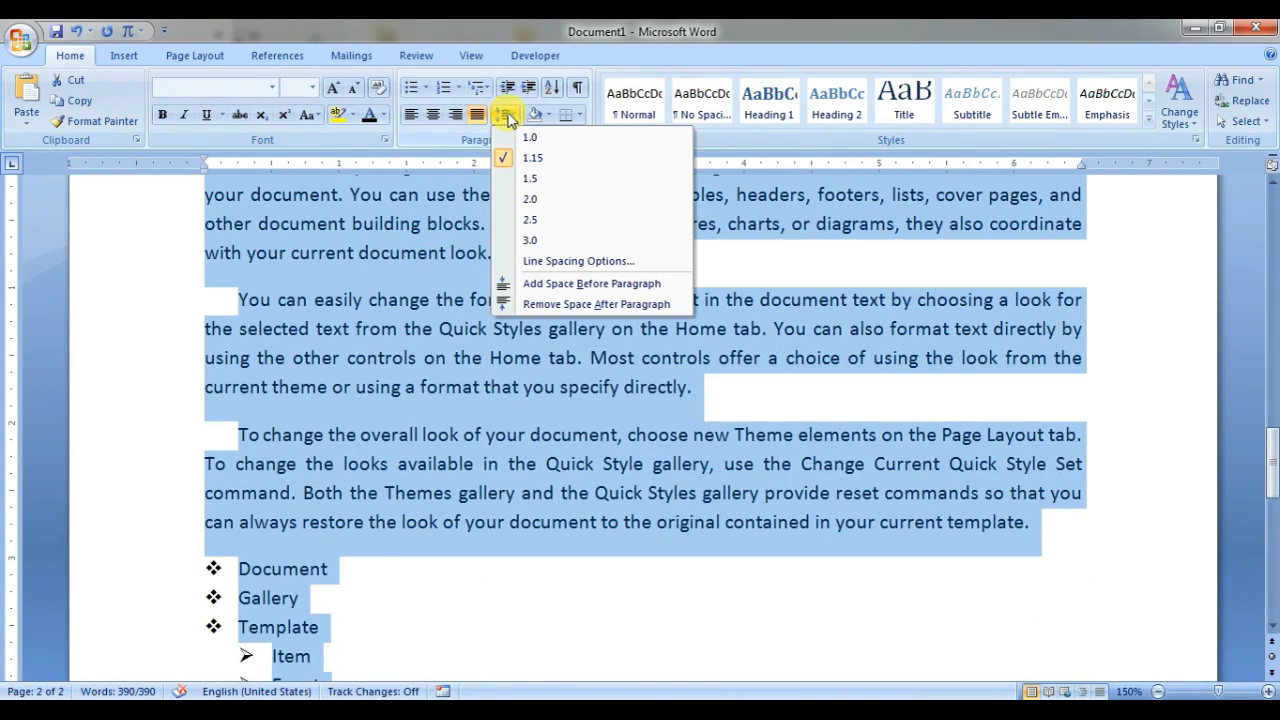
{"action": "left_click", "coordinate": [540, 178]}
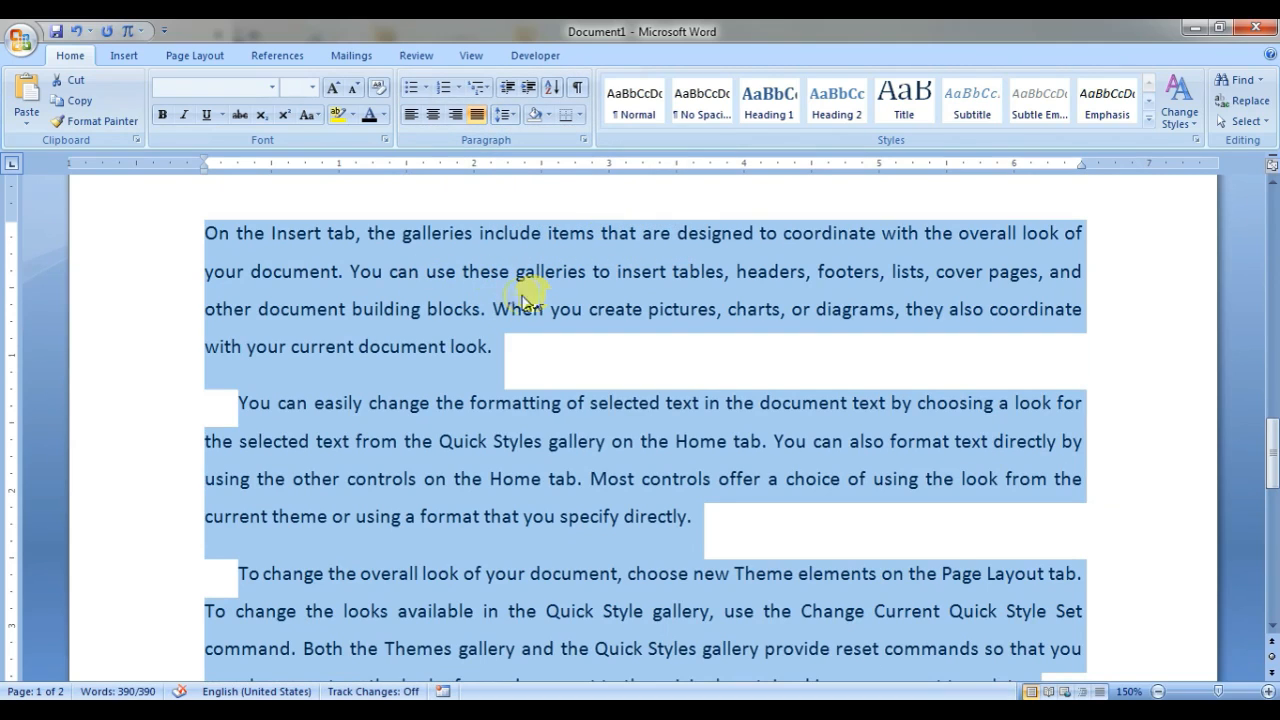
- Set the line spacing of the entire selected document to 1.15
{"action": "left_click", "coordinate": [504, 114]}
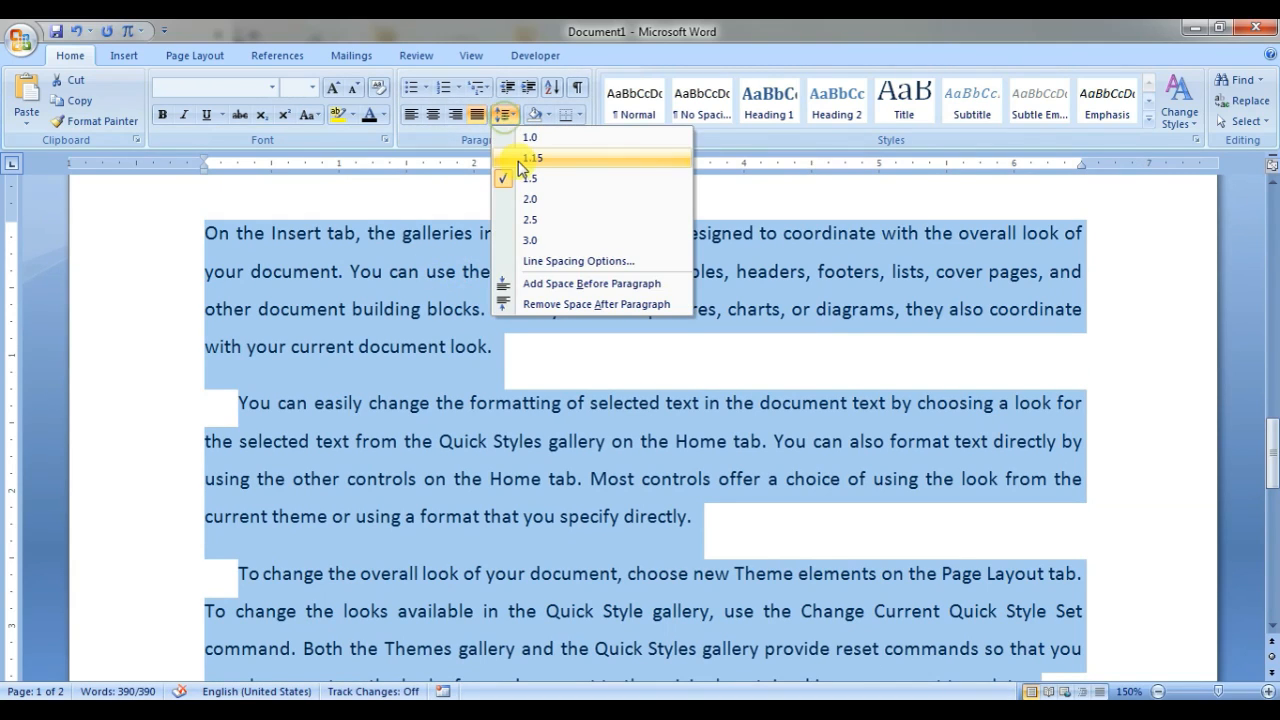
{"action": "left_click", "coordinate": [519, 161]}
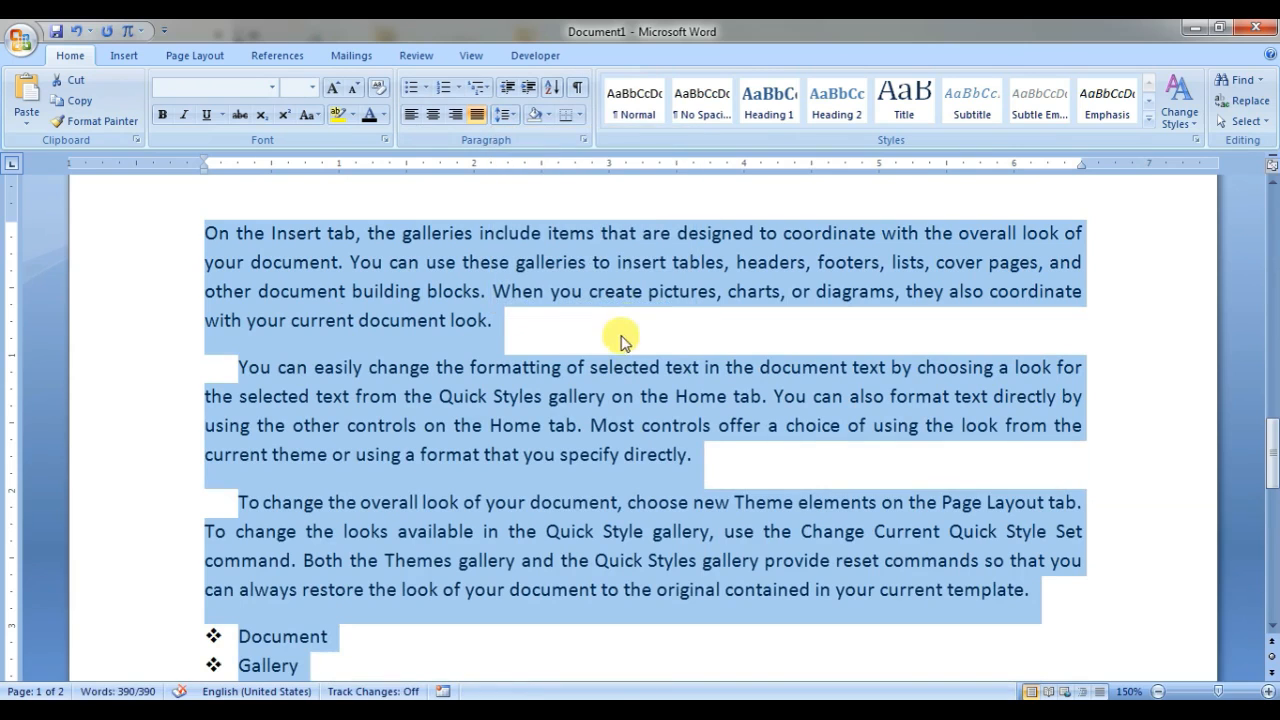
{"action": "scroll", "coordinate": [524, 348], "scroll_direction": "up", "scroll_amount": 2}
{"action": "scroll", "coordinate": [512, 385], "scroll_direction": "down", "scroll_amount": 2}
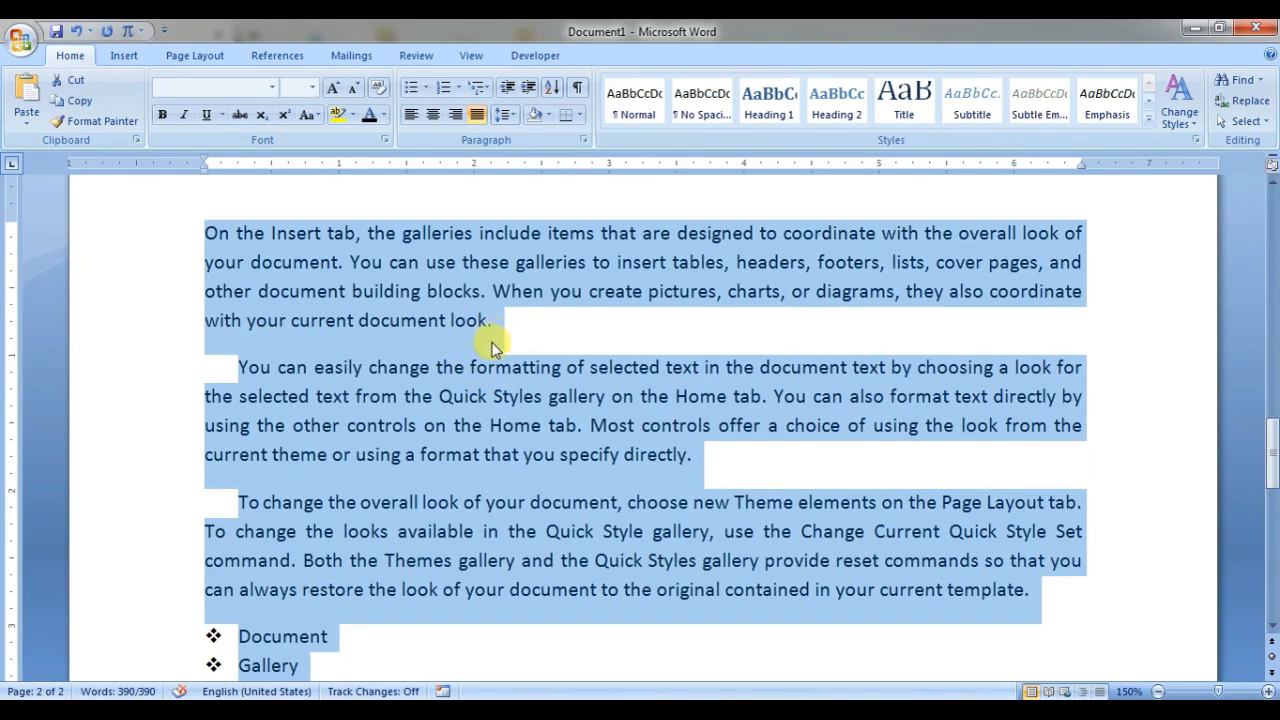
- Set the spacing after all paragraphs in the selected document to 0 pt and clear the selection
{"action": "scroll", "coordinate": [510, 385], "scroll_direction": "up", "scroll_amount": 1}
{"action": "scroll", "coordinate": [530, 440], "scroll_direction": "up", "scroll_amount": 1}
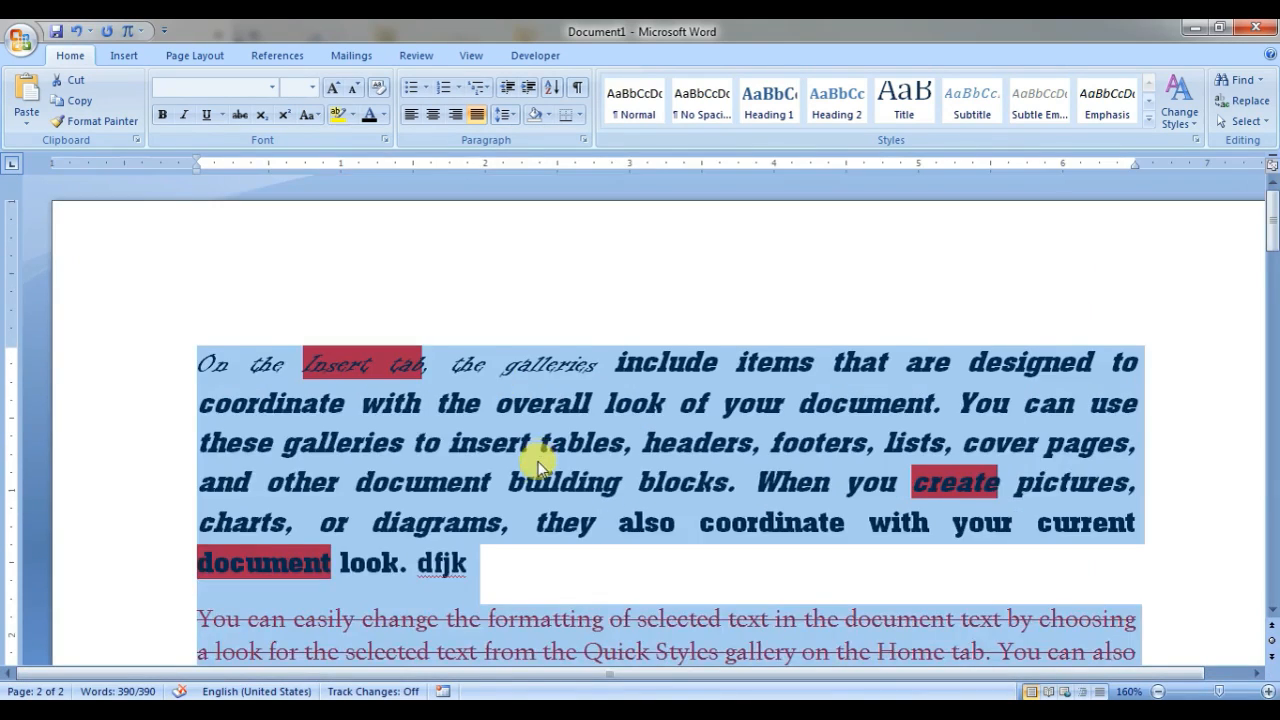
{"action": "scroll", "coordinate": [542, 452], "scroll_direction": "down", "scroll_amount": 3}
{"action": "scroll", "coordinate": [519, 400], "scroll_direction": "down", "scroll_amount": 1}
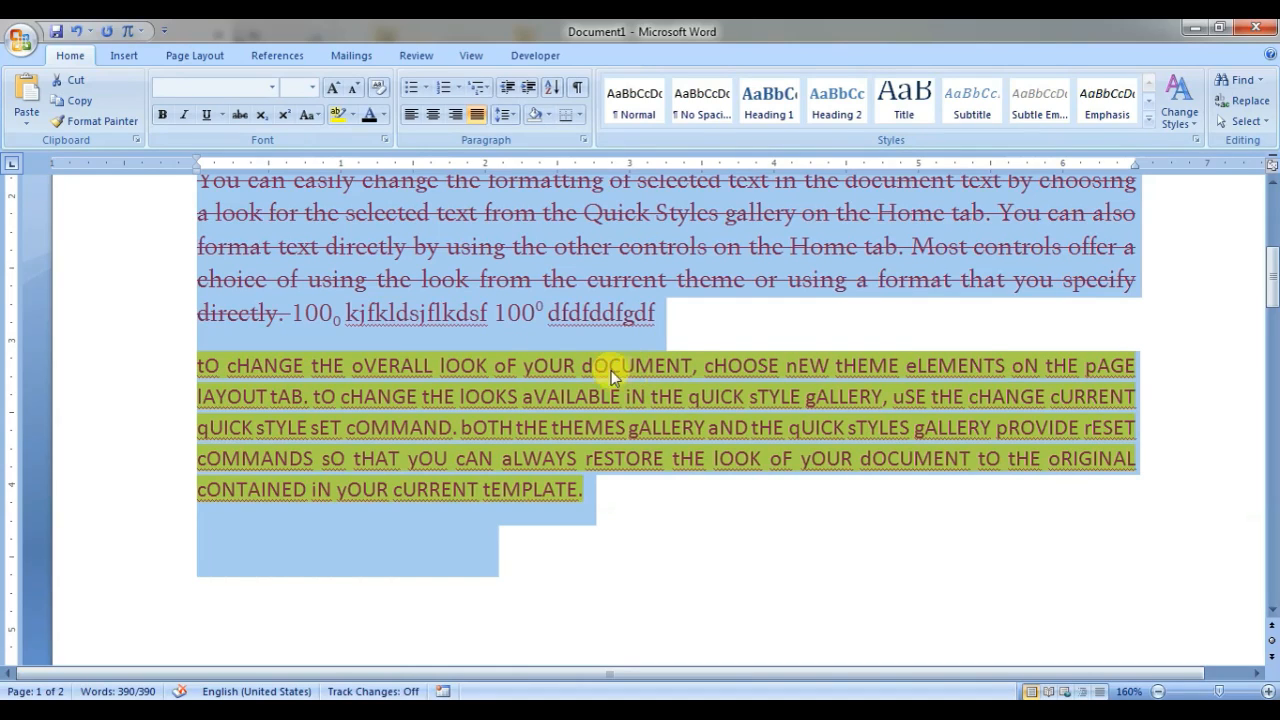
{"action": "left_click", "coordinate": [194, 56]}
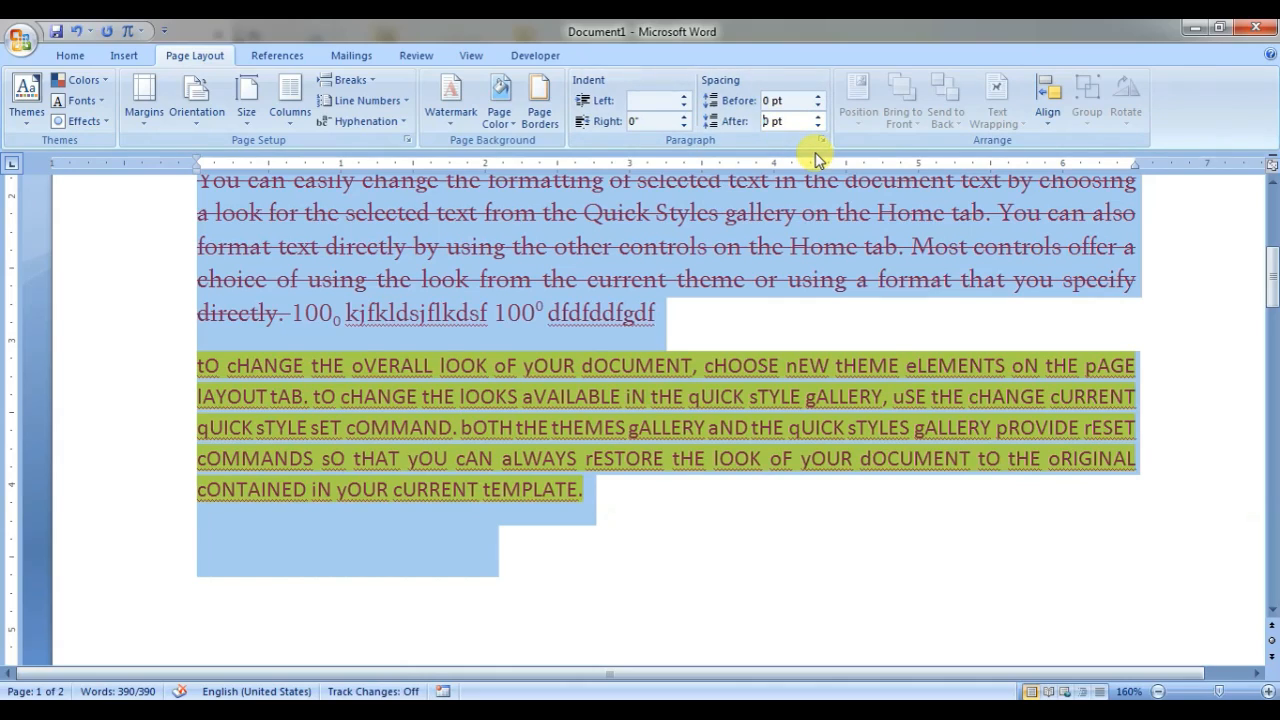
{"action": "key", "text": "Return"}
{"action": "scroll", "coordinate": [720, 480], "scroll_direction": "up", "scroll_amount": 3}
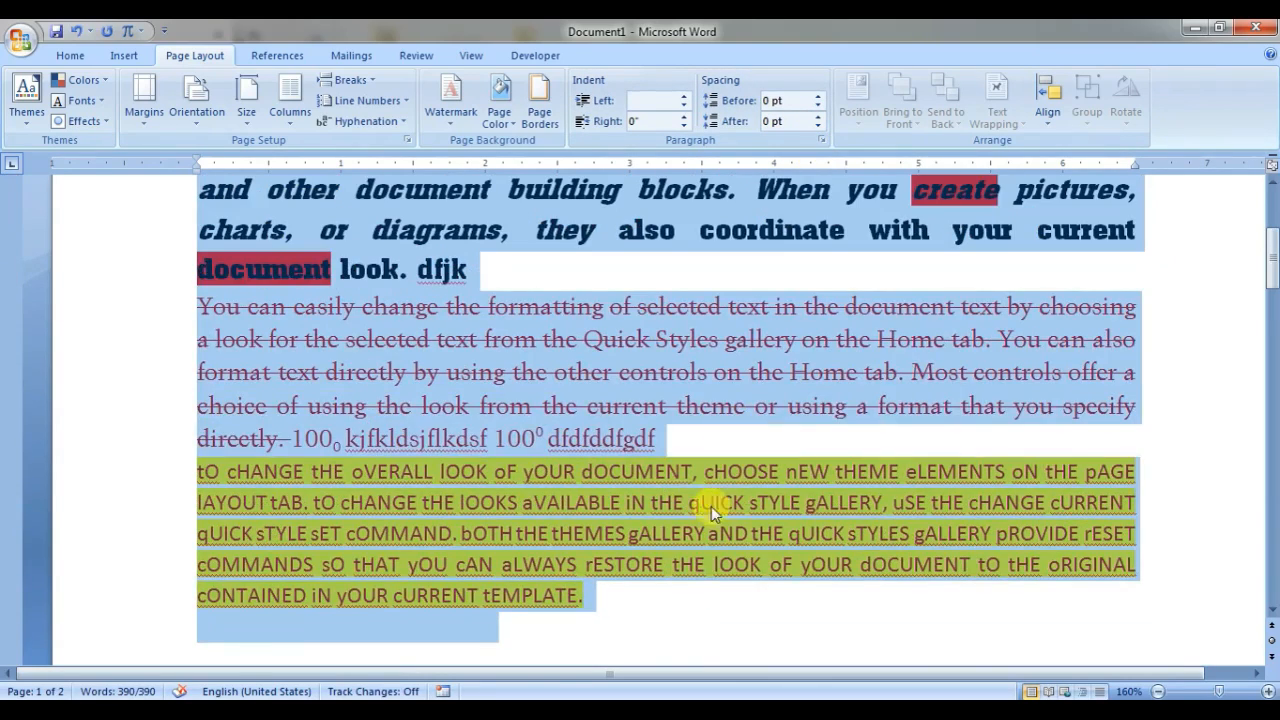
{"action": "left_click", "coordinate": [685, 506]}
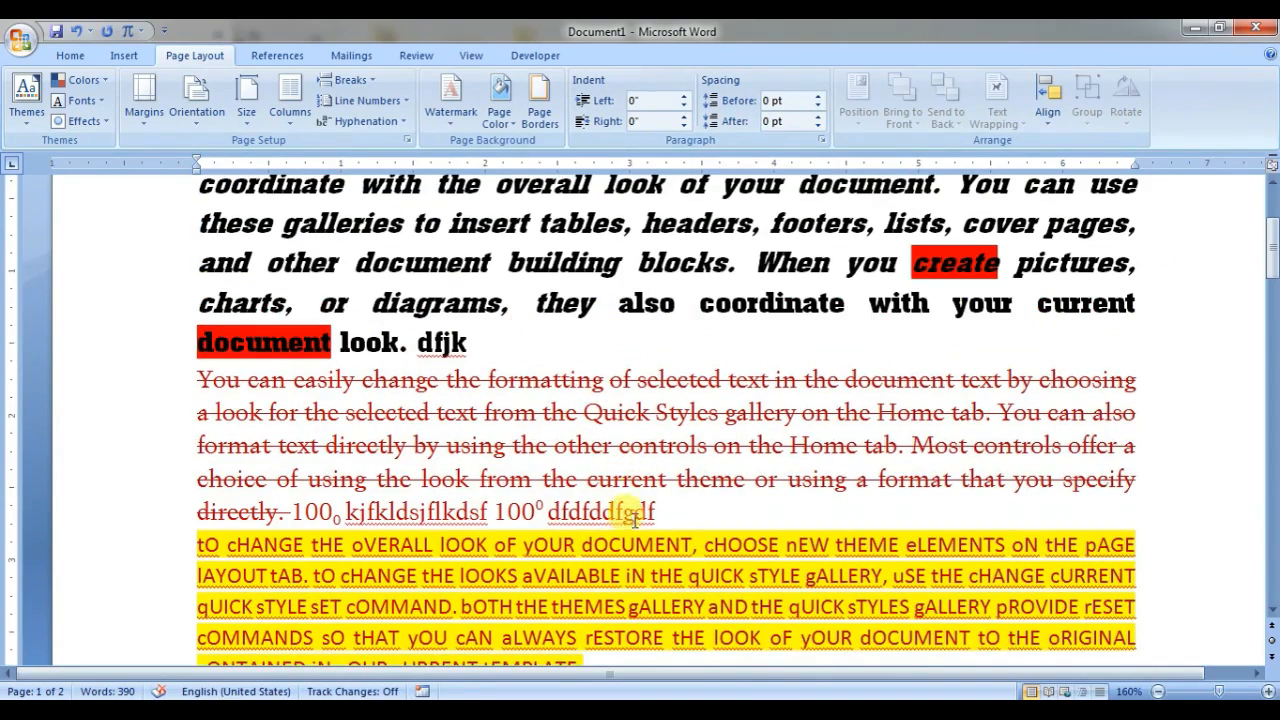
- Add an empty paragraph below the "fdfdfdfdfdf" line at the end of the document
{"action": "scroll", "coordinate": [689, 528], "scroll_direction": "down", "scroll_amount": 3}
{"action": "scroll", "coordinate": [700, 550], "scroll_direction": "up", "scroll_amount": 1}
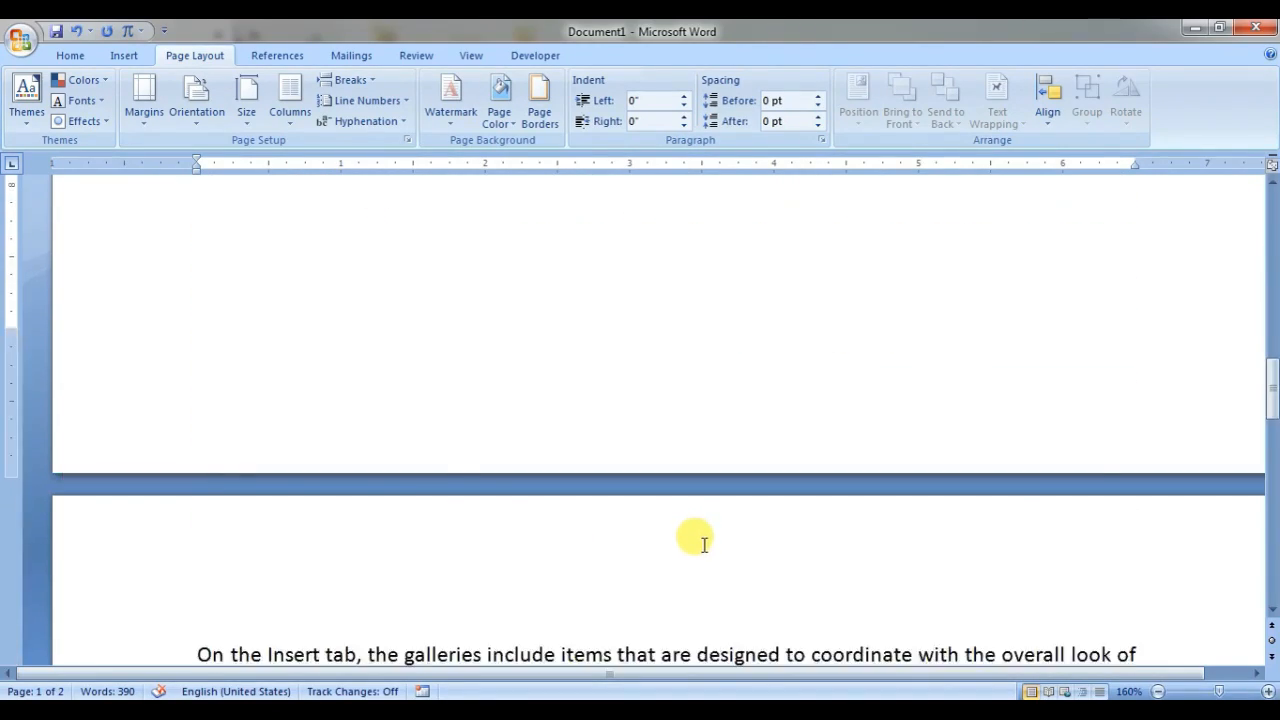
{"action": "scroll", "coordinate": [700, 537], "scroll_direction": "down", "scroll_amount": 6}
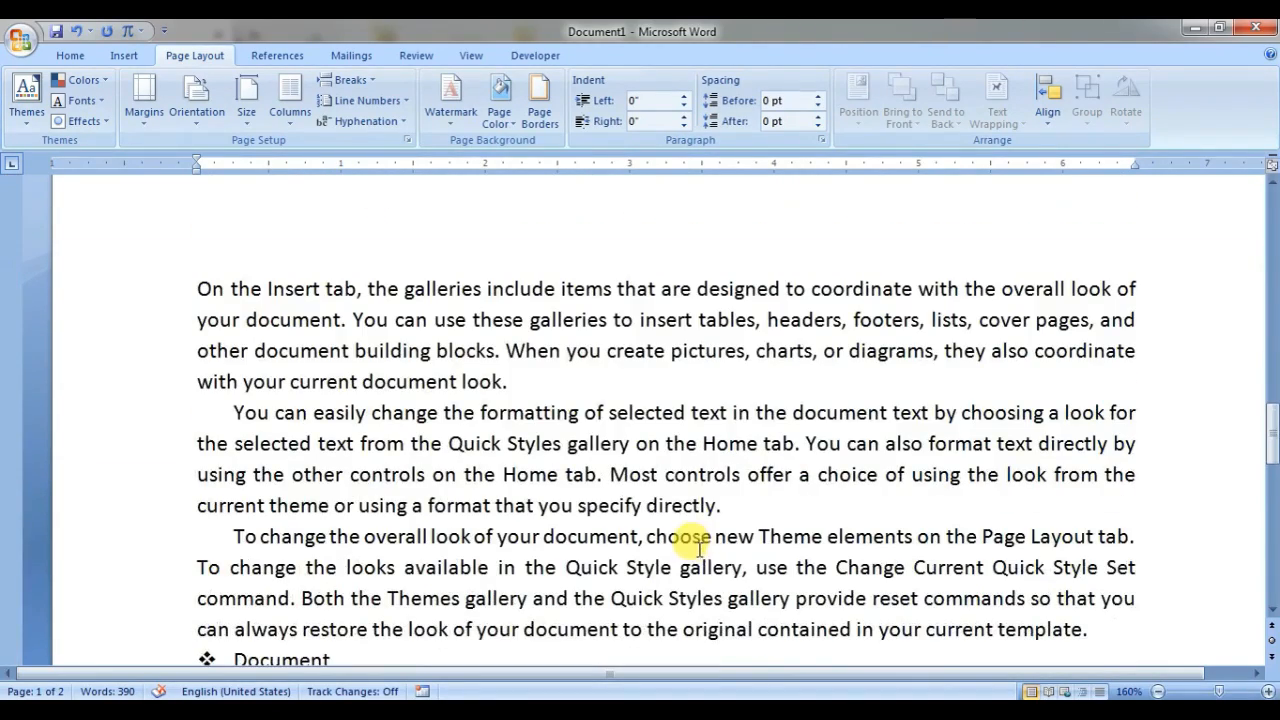
{"action": "scroll", "coordinate": [510, 420], "scroll_direction": "down", "scroll_amount": 4}
{"action": "scroll", "coordinate": [500, 436], "scroll_direction": "down", "scroll_amount": 5}
{"action": "scroll", "coordinate": [450, 390], "scroll_direction": "up", "scroll_amount": 3}
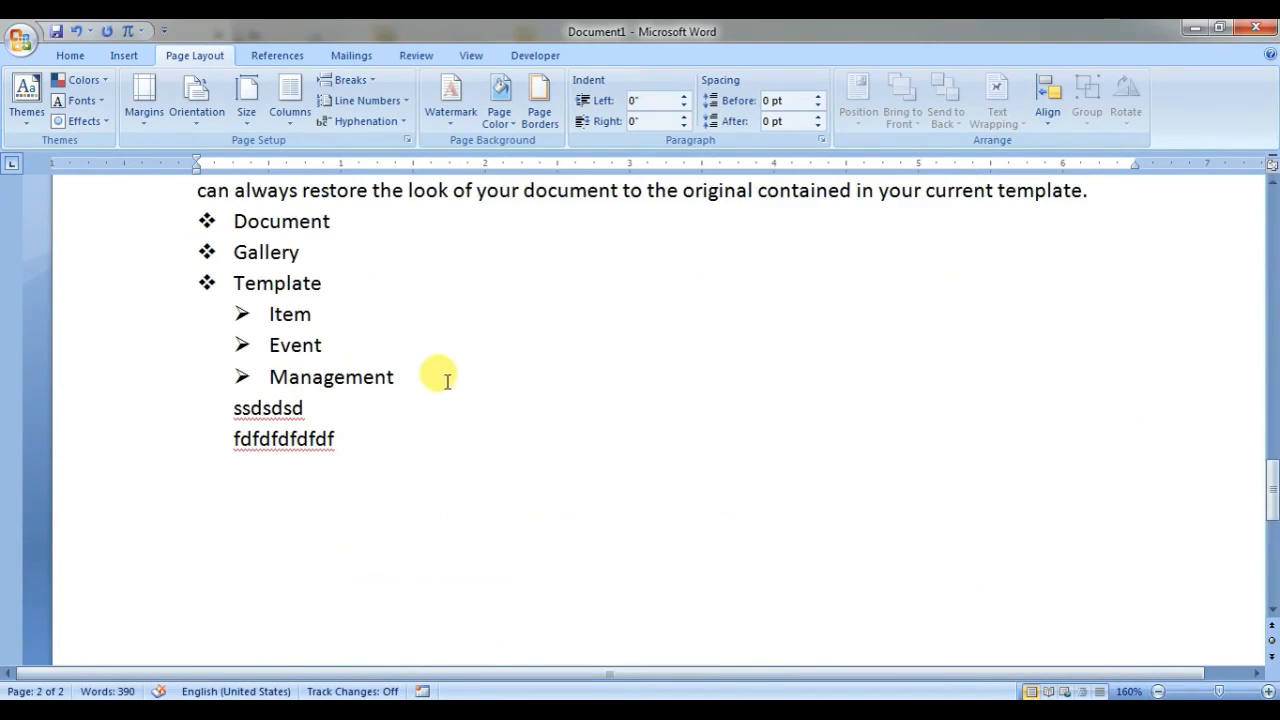
{"action": "left_click", "coordinate": [70, 56]}
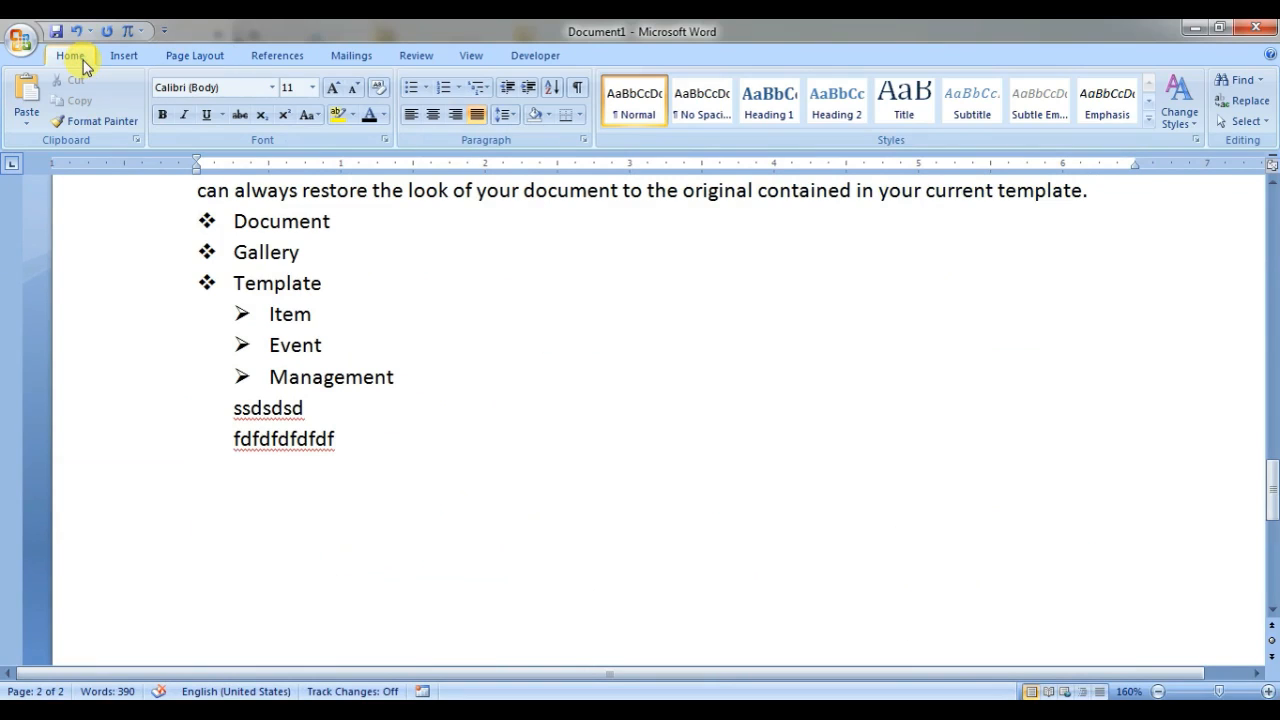
{"action": "left_click", "coordinate": [355, 440]}
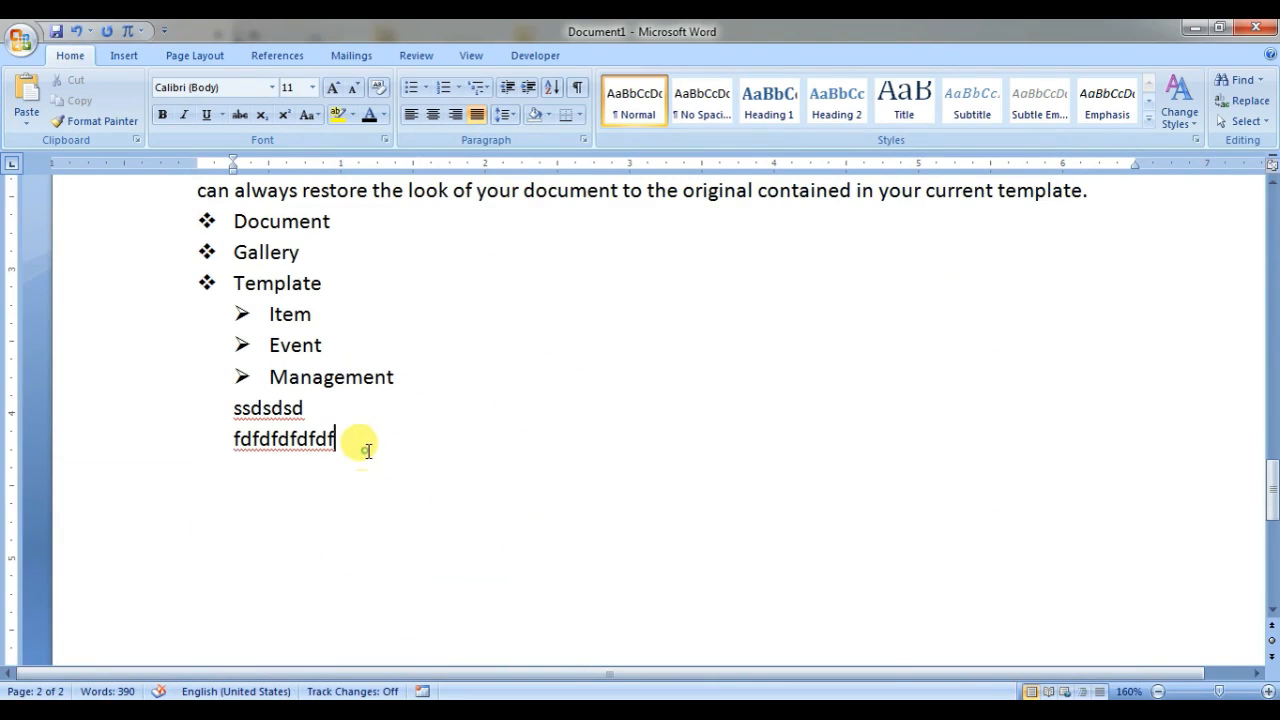
{"action": "key", "text": "Return"}
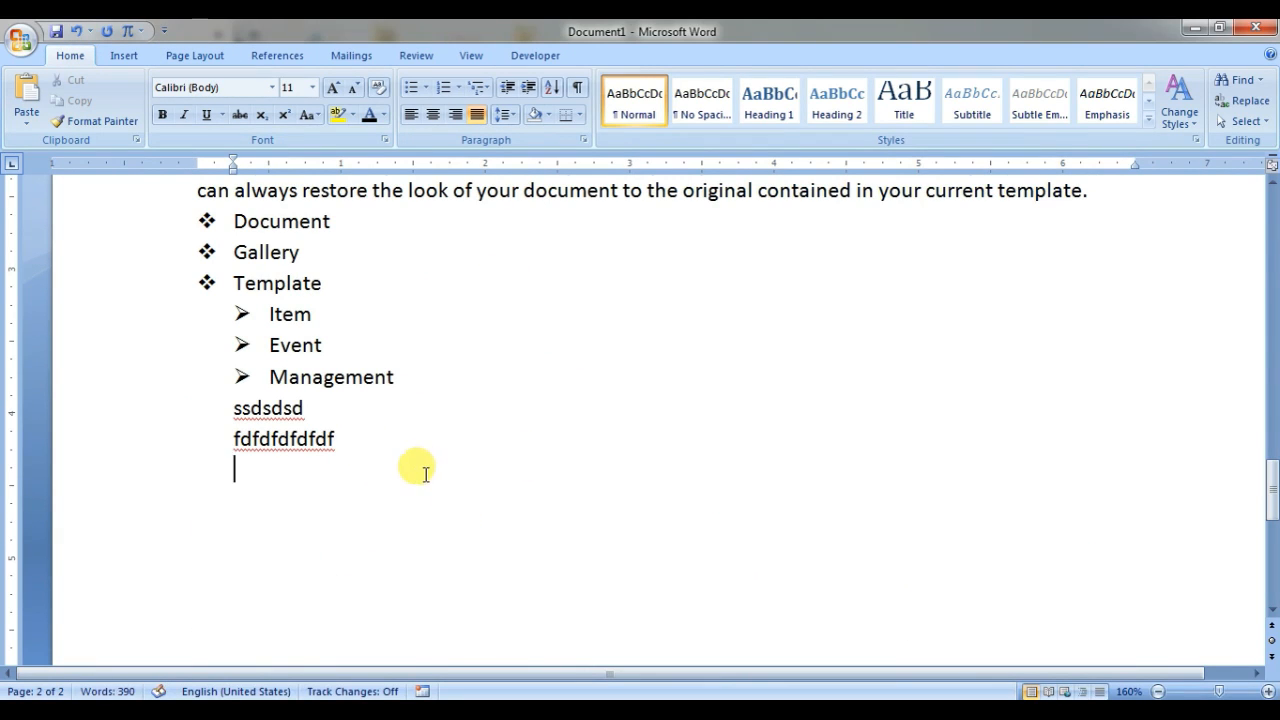
{"action": "scroll", "coordinate": [426, 471], "scroll_direction": "up", "scroll_amount": 4}
{"action": "scroll", "coordinate": [387, 470], "scroll_direction": "up", "scroll_amount": 3}
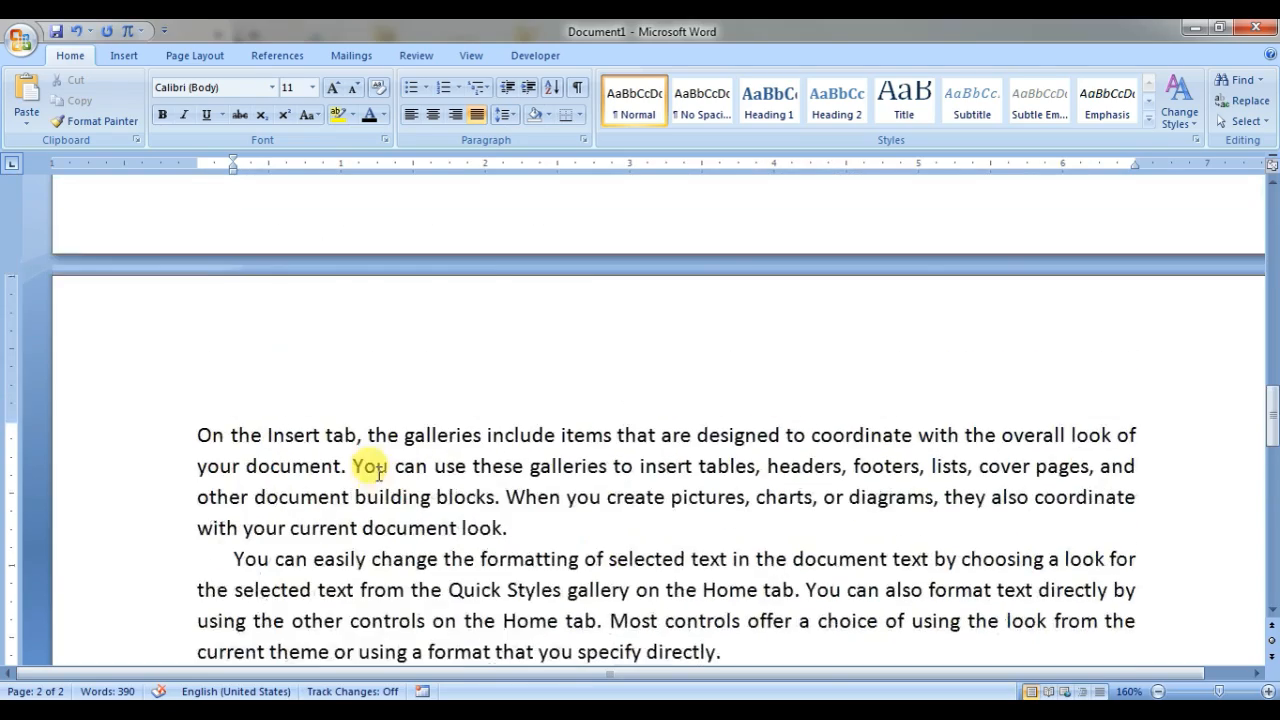
{"action": "scroll", "coordinate": [420, 470], "scroll_direction": "down", "scroll_amount": 4}
{"action": "scroll", "coordinate": [435, 458], "scroll_direction": "up", "scroll_amount": 4}
{"action": "scroll", "coordinate": [515, 190], "scroll_direction": "down", "scroll_amount": 2}
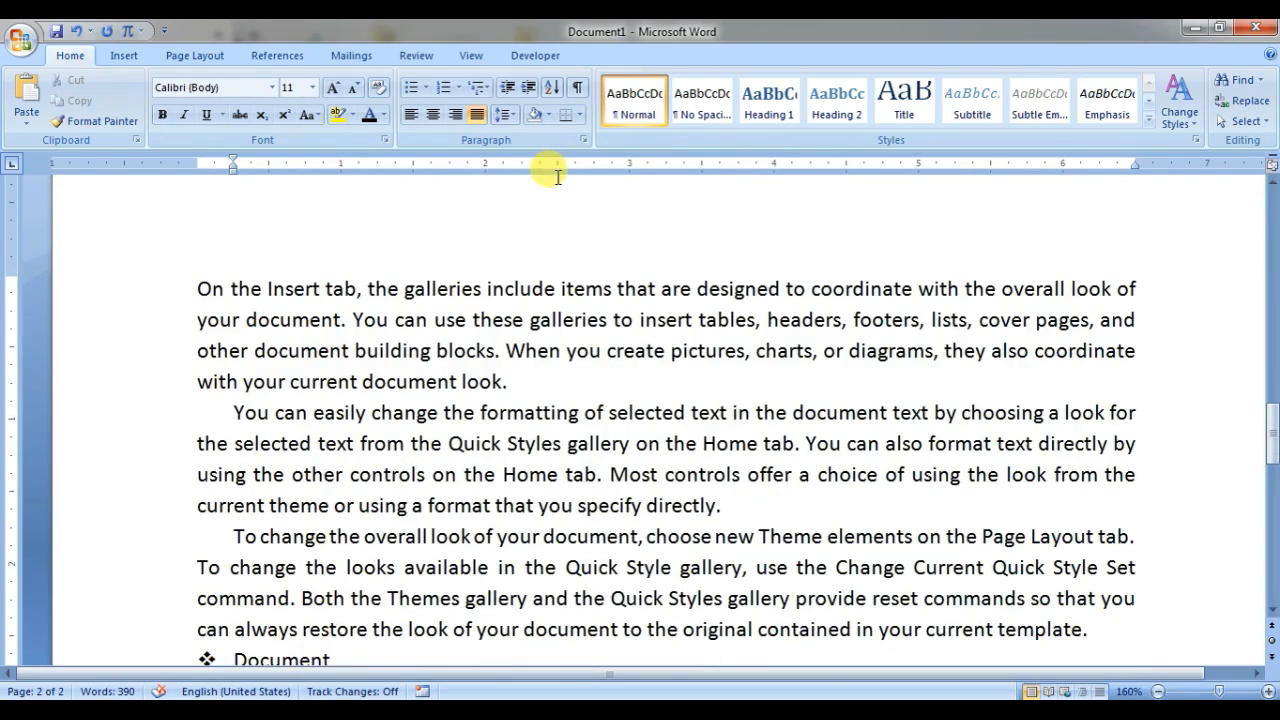
{"action": "left_click", "coordinate": [548, 116]}
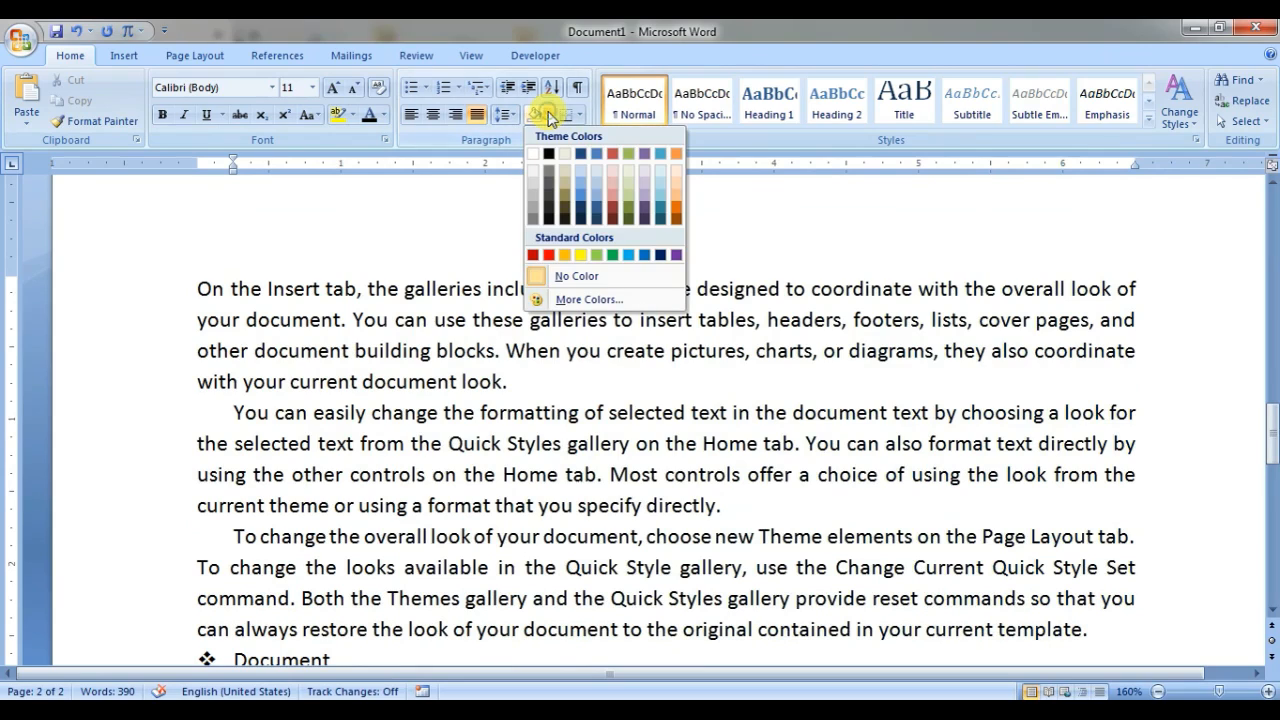
{"action": "left_click", "coordinate": [492, 145]}
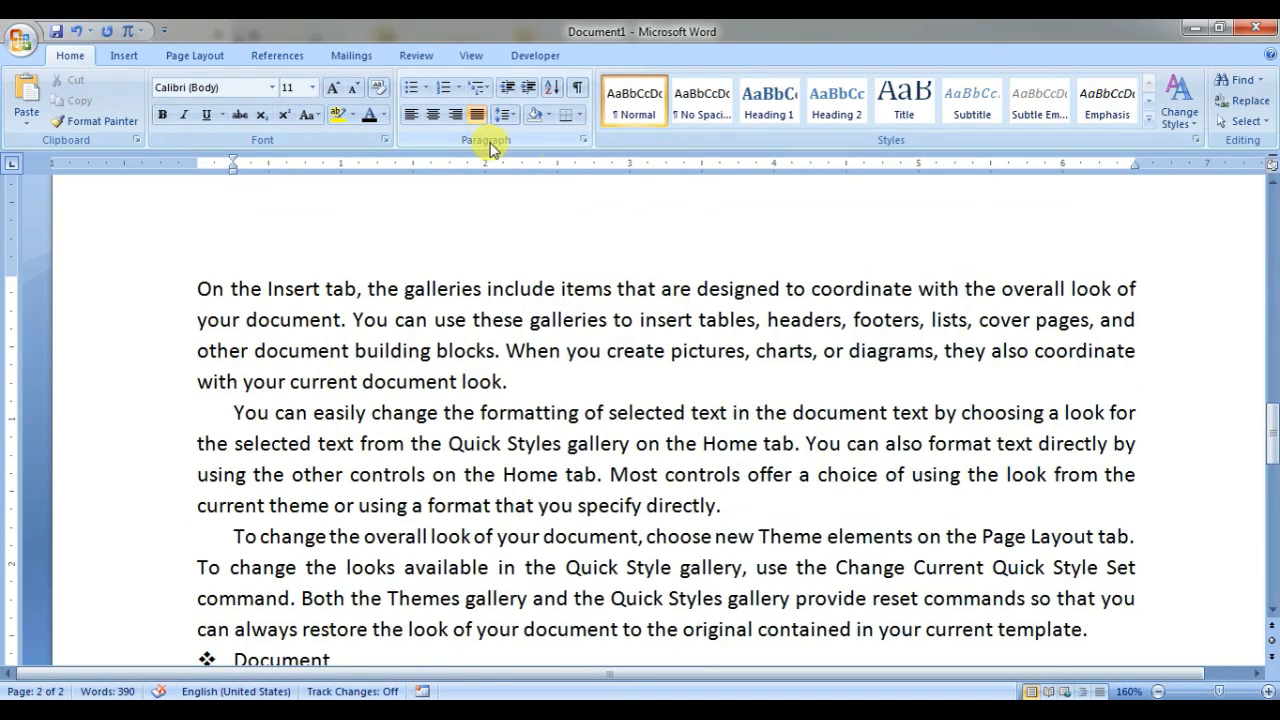
{"action": "left_click", "coordinate": [550, 117]}
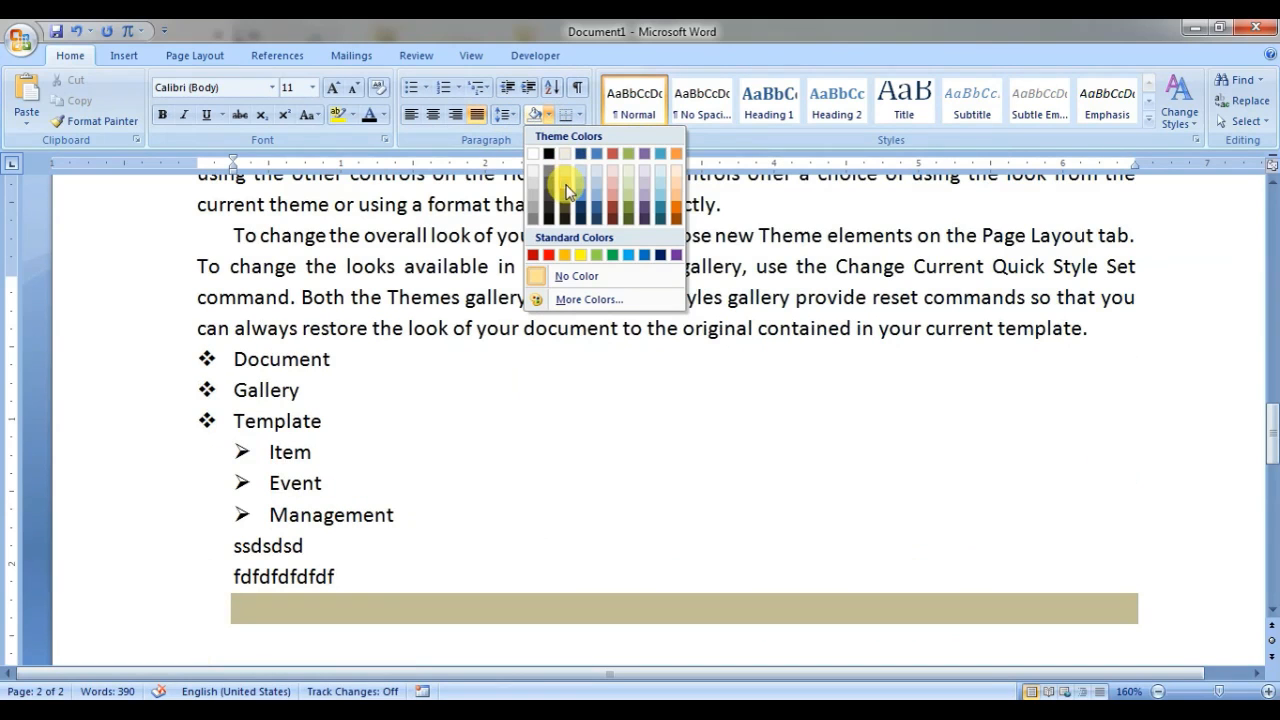
{"action": "left_click", "coordinate": [684, 474]}
{"action": "scroll", "coordinate": [640, 436], "scroll_direction": "down", "scroll_amount": 7}
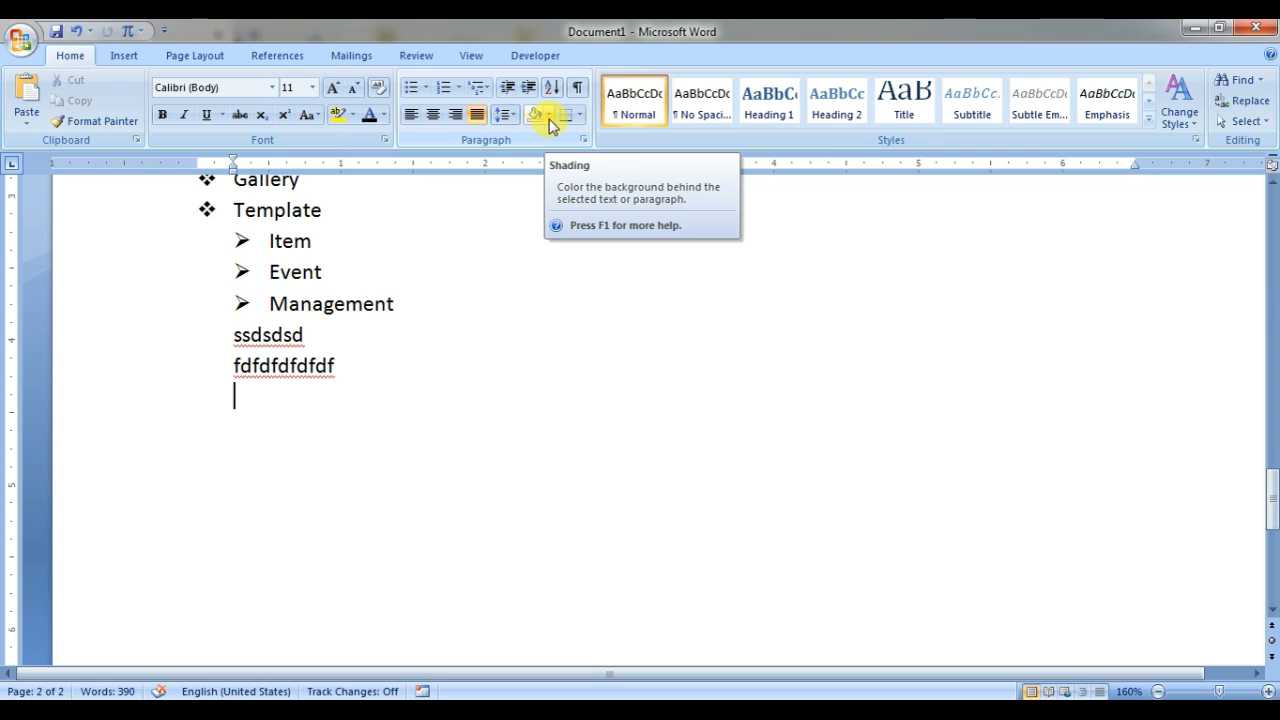
- Shade the empty last paragraph orange and enter "dklfjlkdfjlkdsfsd" and "dsfj;lkl;kk;sdf" as two shaded paragraphs
{"action": "left_click", "coordinate": [549, 119]}
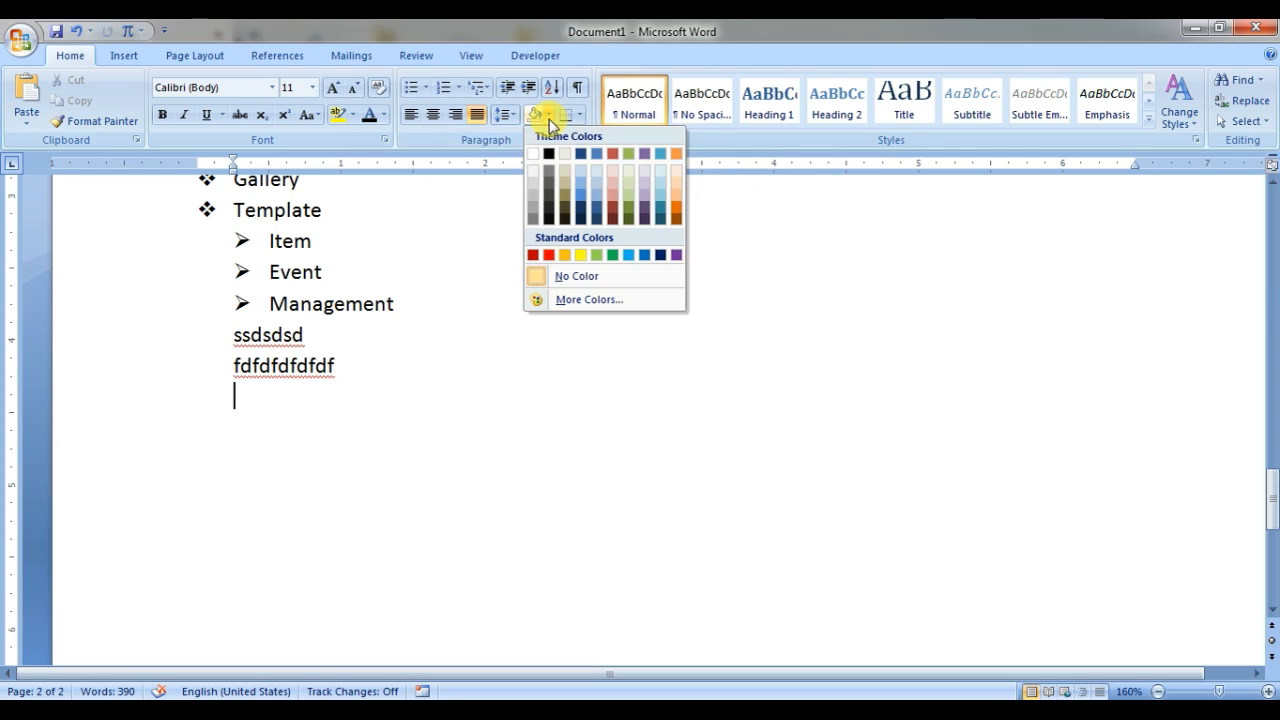
{"action": "left_click", "coordinate": [564, 254]}
{"action": "type", "text": "dklfjlkdfjlkdsfsd"}
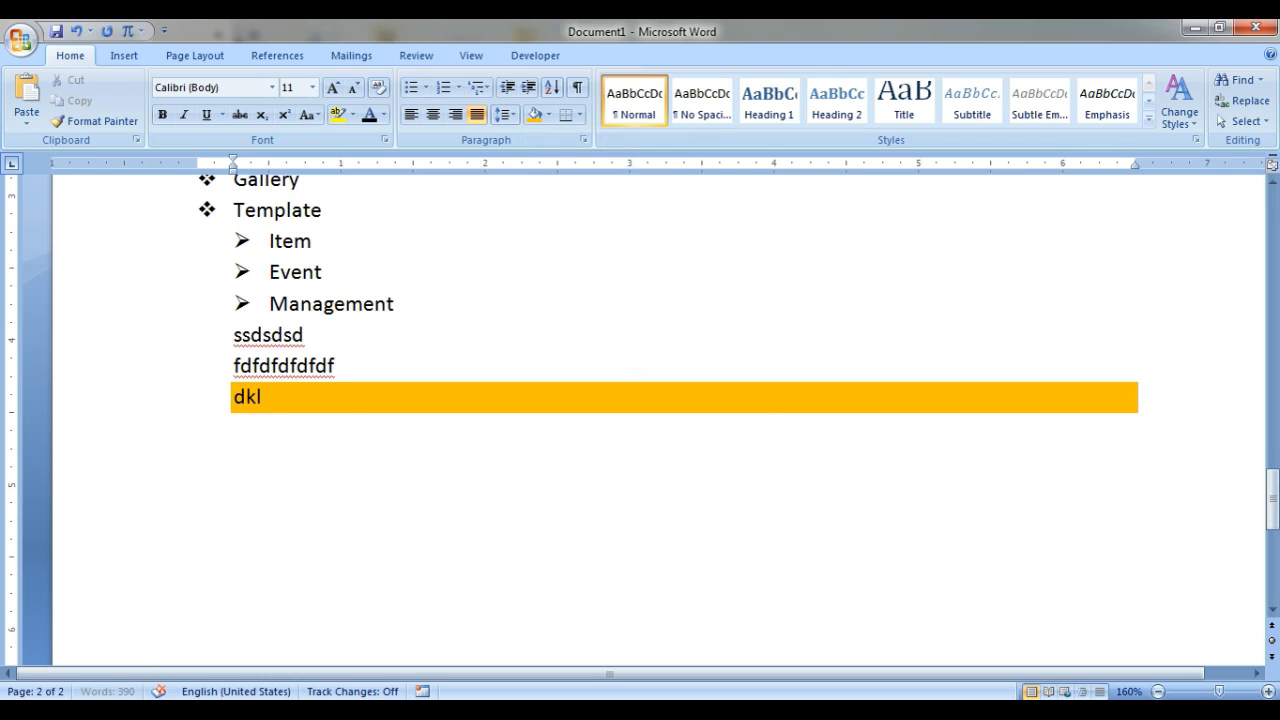
{"action": "key", "text": "Return"}
{"action": "type", "text": "dsfj;lkl;kk;sdf"}
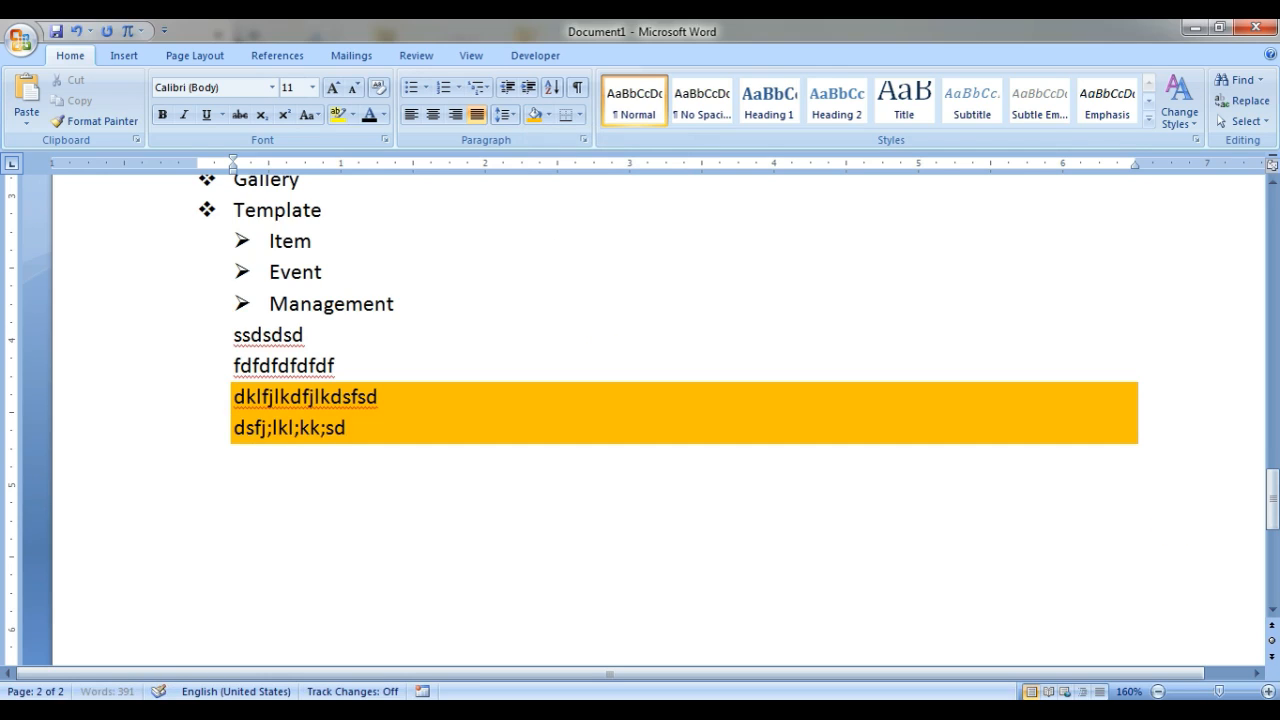
- Add the shaded paragraphs "sdfl;k;sdlkfsdfsd", "fsd" and "fsdfsd", followed by an empty shaded paragraph
{"action": "key", "text": "Return"}
{"action": "type", "text": "sdfl;k;sdlkfsdfsd"}
{"action": "key", "text": "Return"}
{"action": "type", "text": "fsd"}
{"action": "key", "text": "Return"}
{"action": "type", "text": "fsdfsd"}
{"action": "key", "text": "Return"}
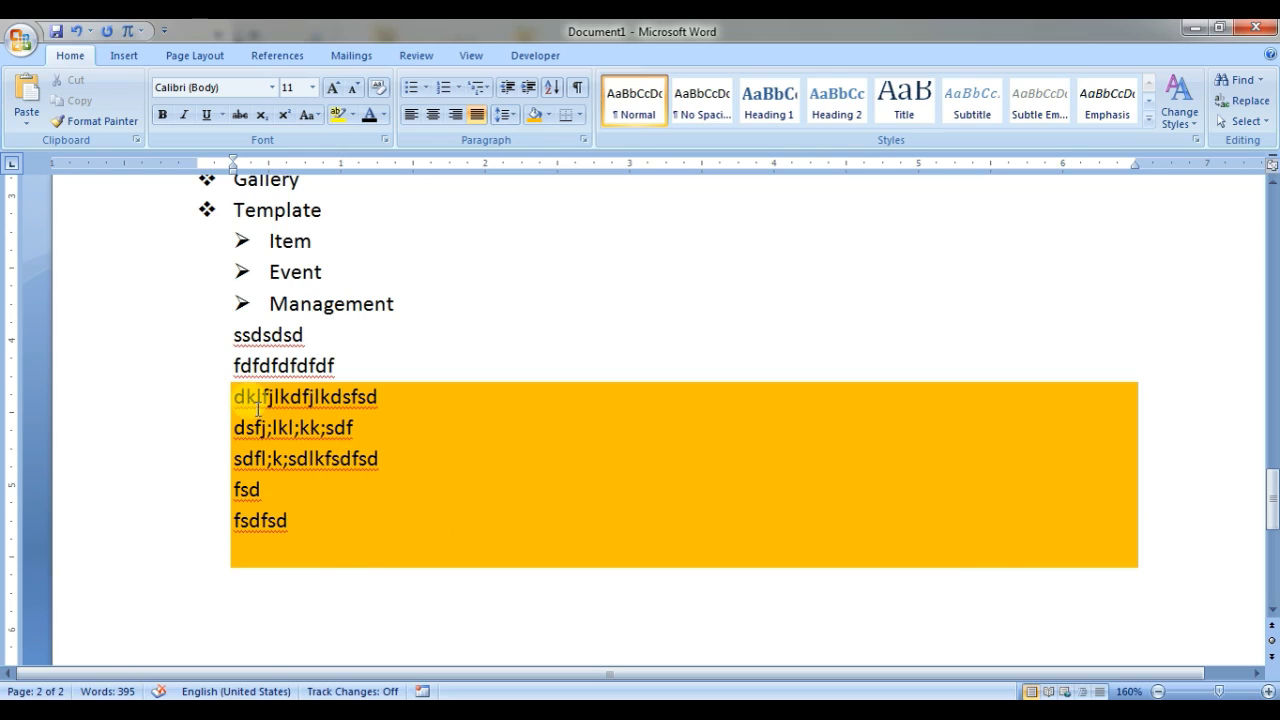
- Remove the orange shading from the "fsd" and "fsdfsd" paragraphs and the empty last paragraph
{"action": "left_click_drag", "start_coordinate": [258, 408], "coordinate": [585, 607]}
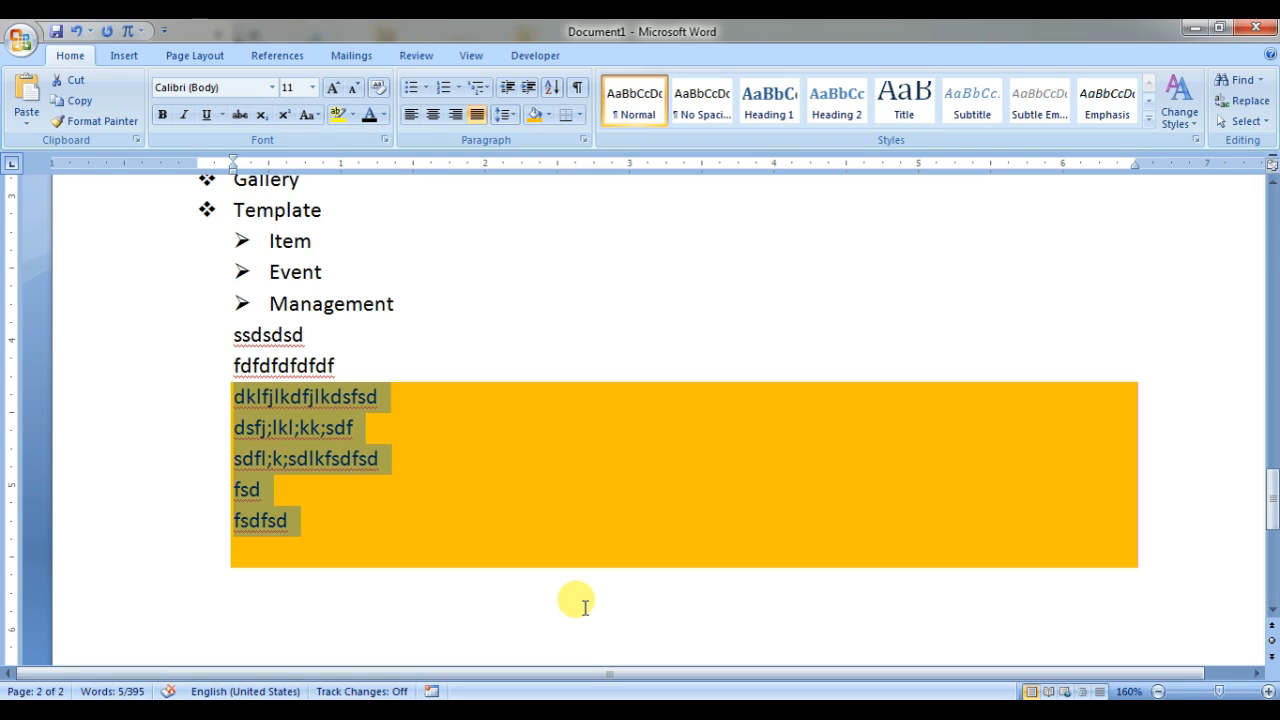
{"action": "scroll", "coordinate": [585, 607], "scroll_direction": "down", "scroll_amount": 1}
{"action": "left_click", "coordinate": [391, 466]}
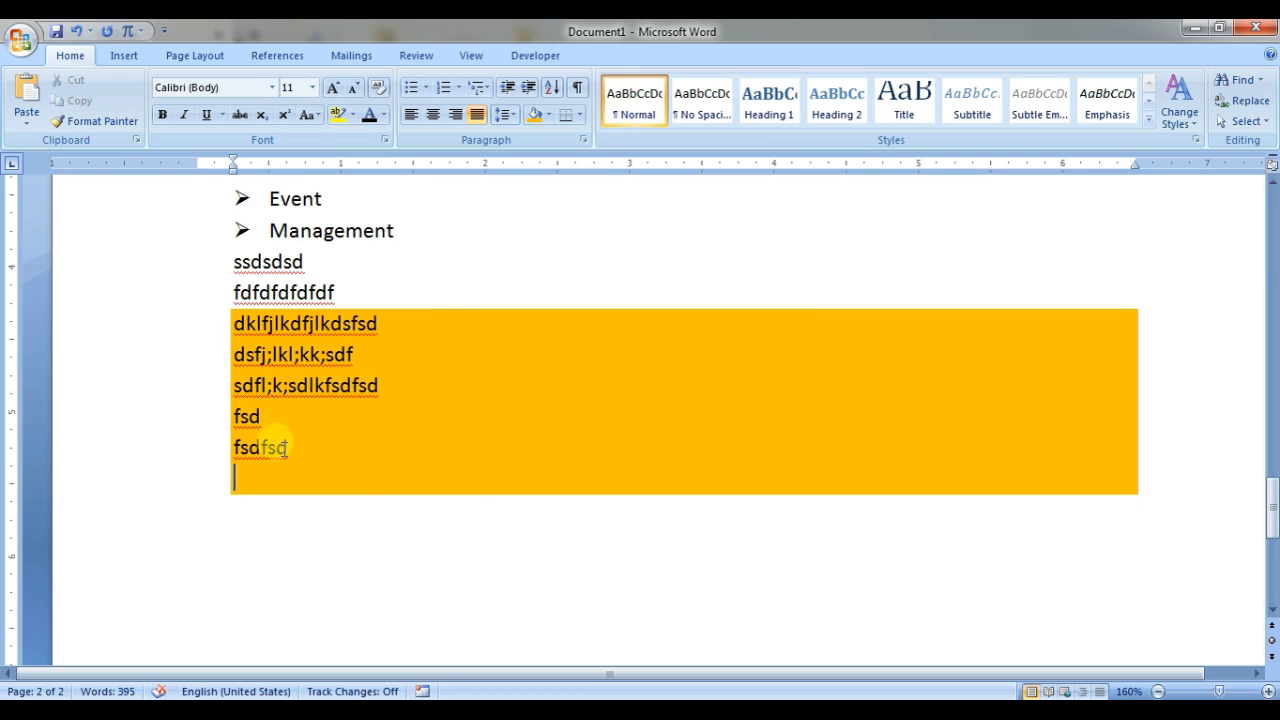
{"action": "left_click_drag", "start_coordinate": [226, 412], "coordinate": [391, 492]}
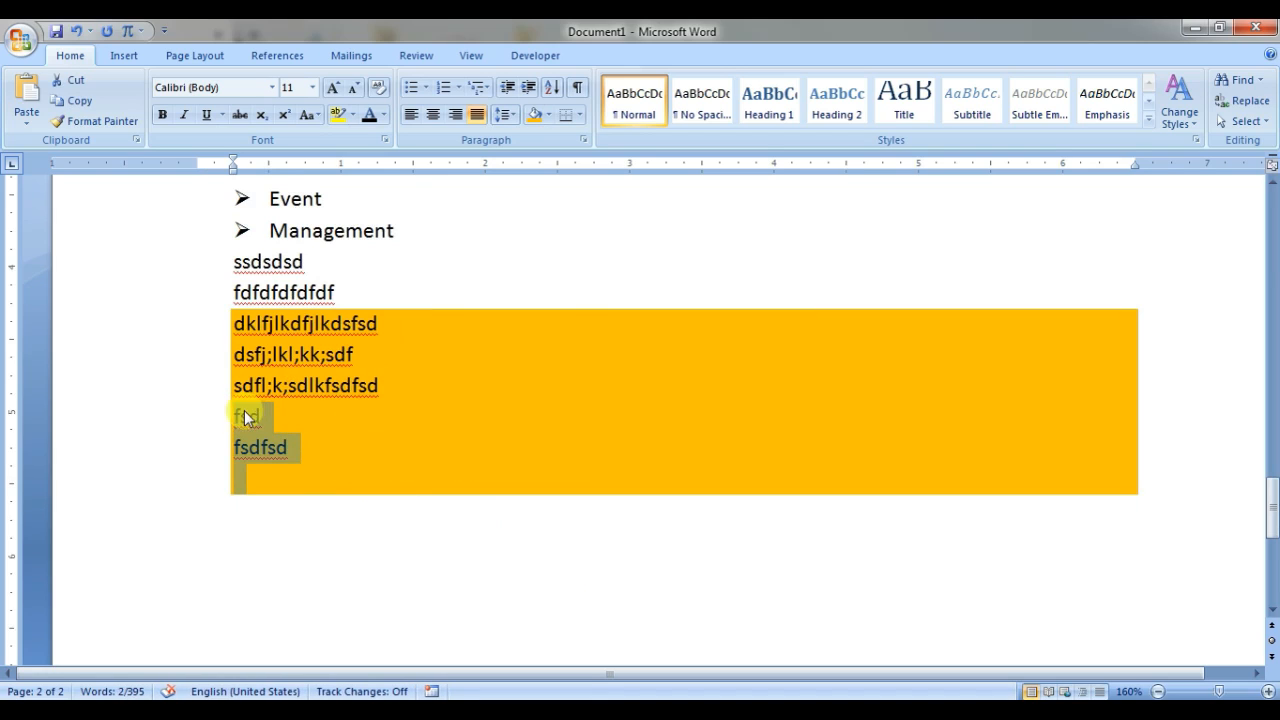
{"action": "left_click", "coordinate": [548, 114]}
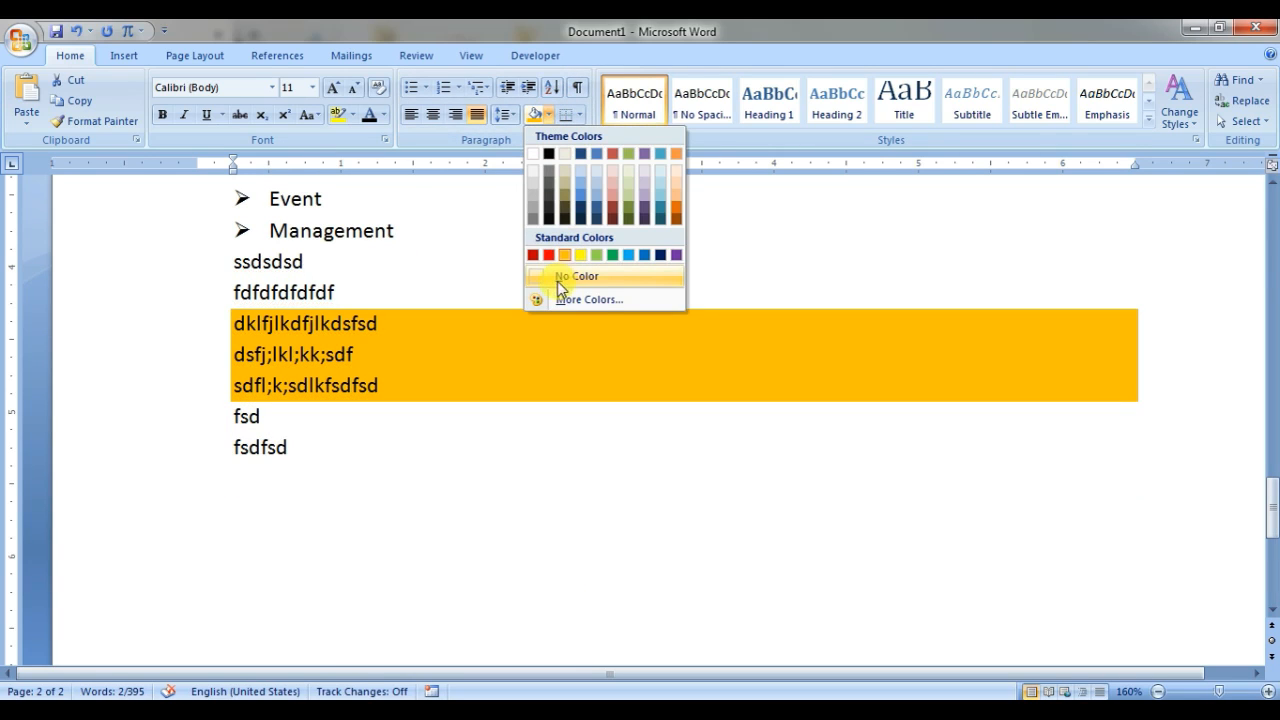
{"action": "left_click", "coordinate": [591, 277]}
{"action": "left_click", "coordinate": [505, 468]}
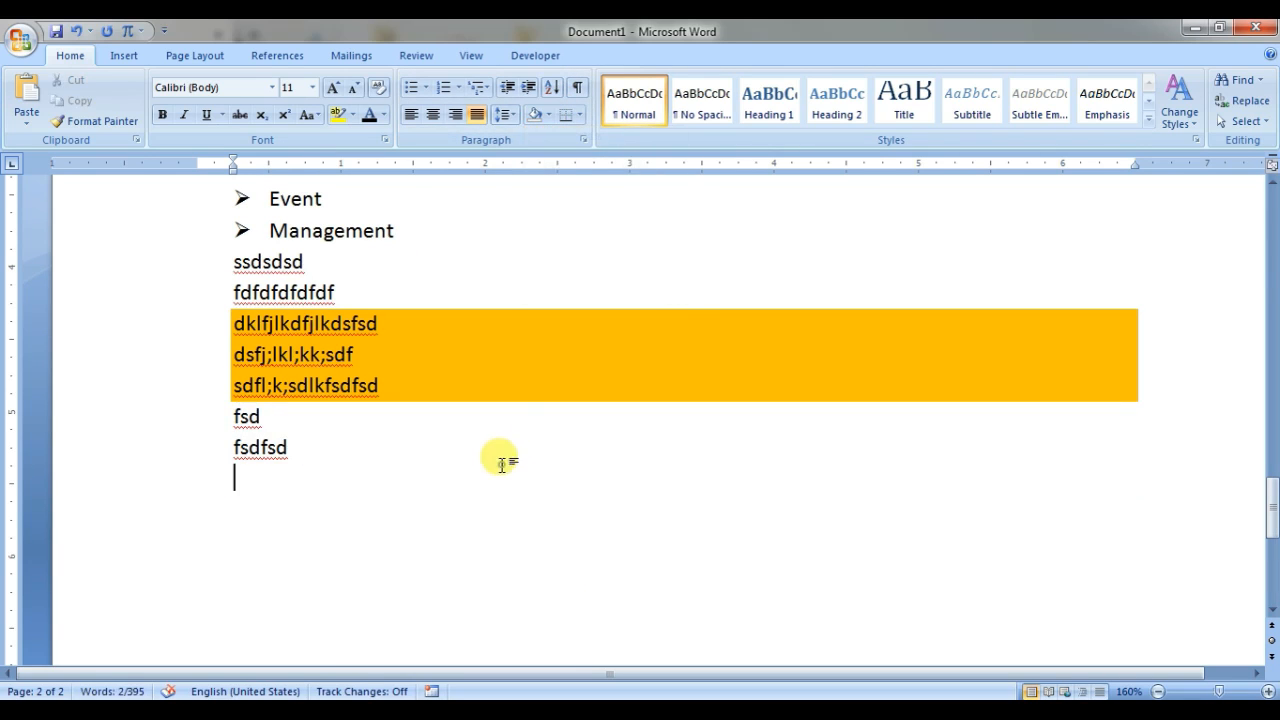
- Append "l dsf" to the "fsdfsd" line and enter "dd" and "fdfd" as new paragraphs below it
{"action": "left_click", "coordinate": [366, 436]}
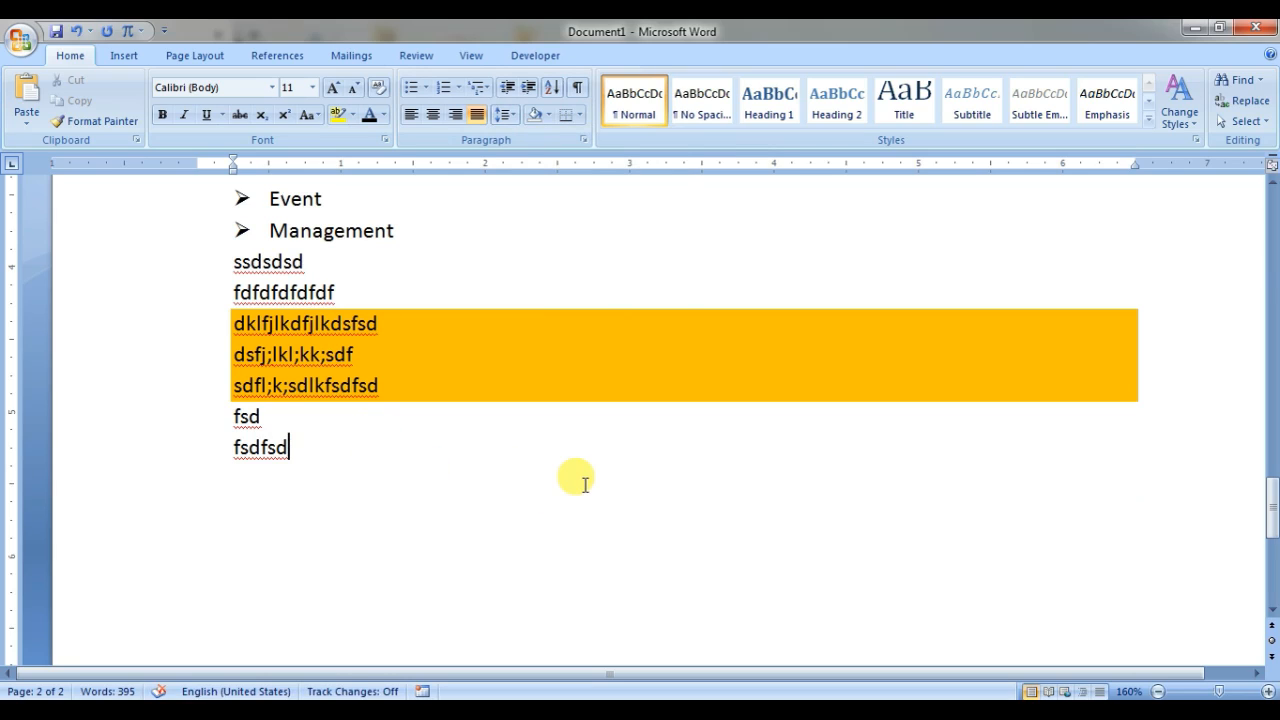
{"action": "type", "text": "l dsf"}
{"action": "key", "text": "Return"}
{"action": "type", "text": "dd"}
{"action": "key", "text": "Return"}
{"action": "type", "text": "fdfd"}
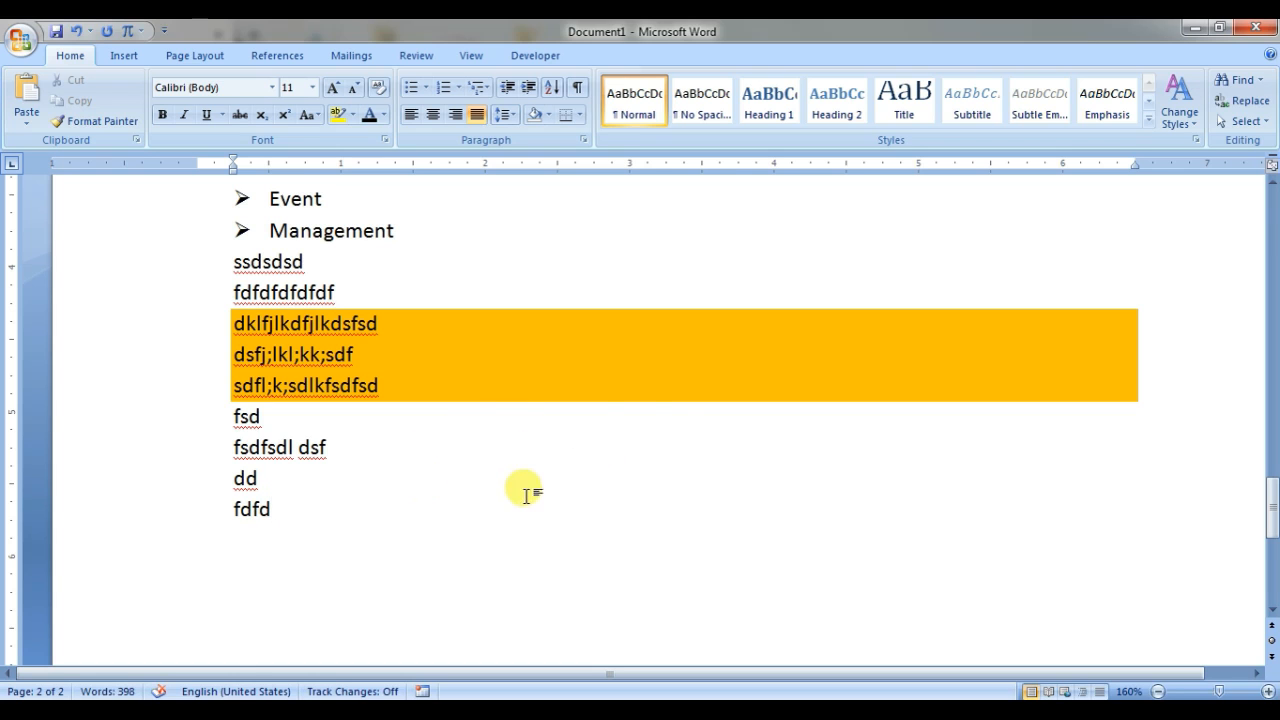
{"action": "scroll", "coordinate": [652, 429], "scroll_direction": "up", "scroll_amount": 2}
{"action": "scroll", "coordinate": [635, 345], "scroll_direction": "down", "scroll_amount": 2}
{"action": "scroll", "coordinate": [560, 220], "scroll_direction": "down", "scroll_amount": 2}
{"action": "scroll", "coordinate": [530, 340], "scroll_direction": "up", "scroll_amount": 6}
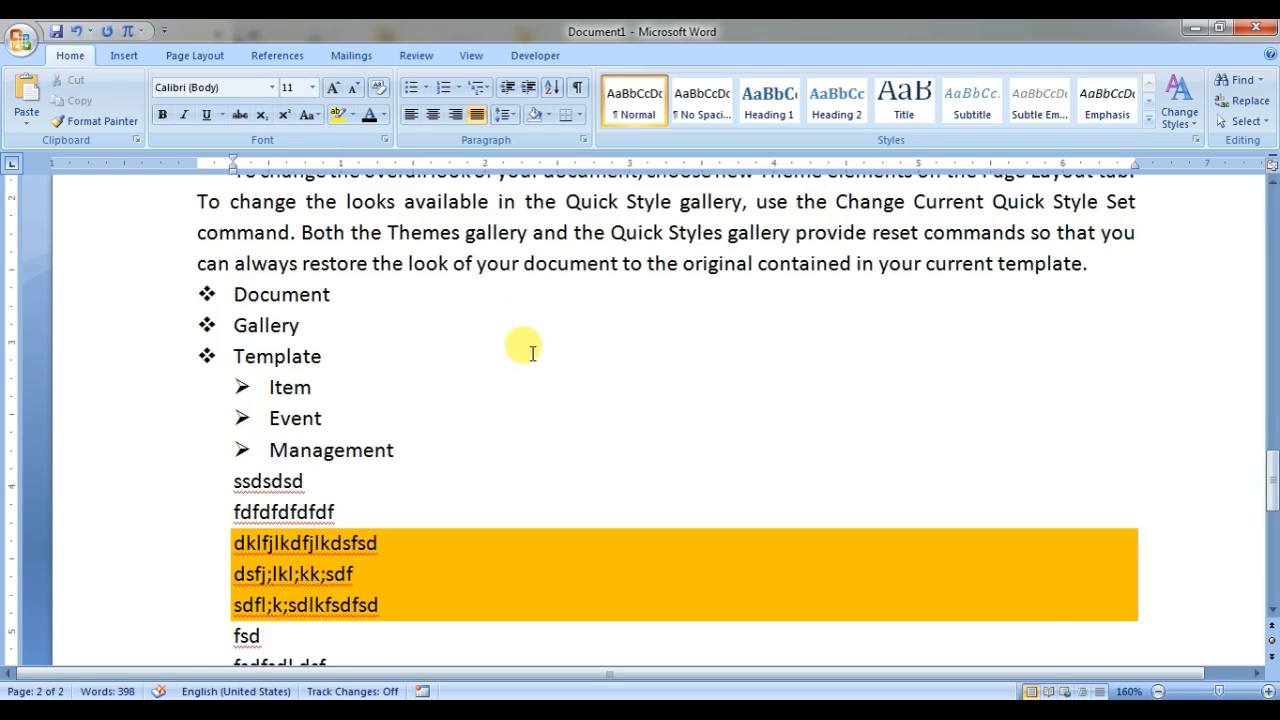
{"action": "scroll", "coordinate": [545, 330], "scroll_direction": "down", "scroll_amount": 8}
{"action": "scroll", "coordinate": [491, 337], "scroll_direction": "up", "scroll_amount": 3}
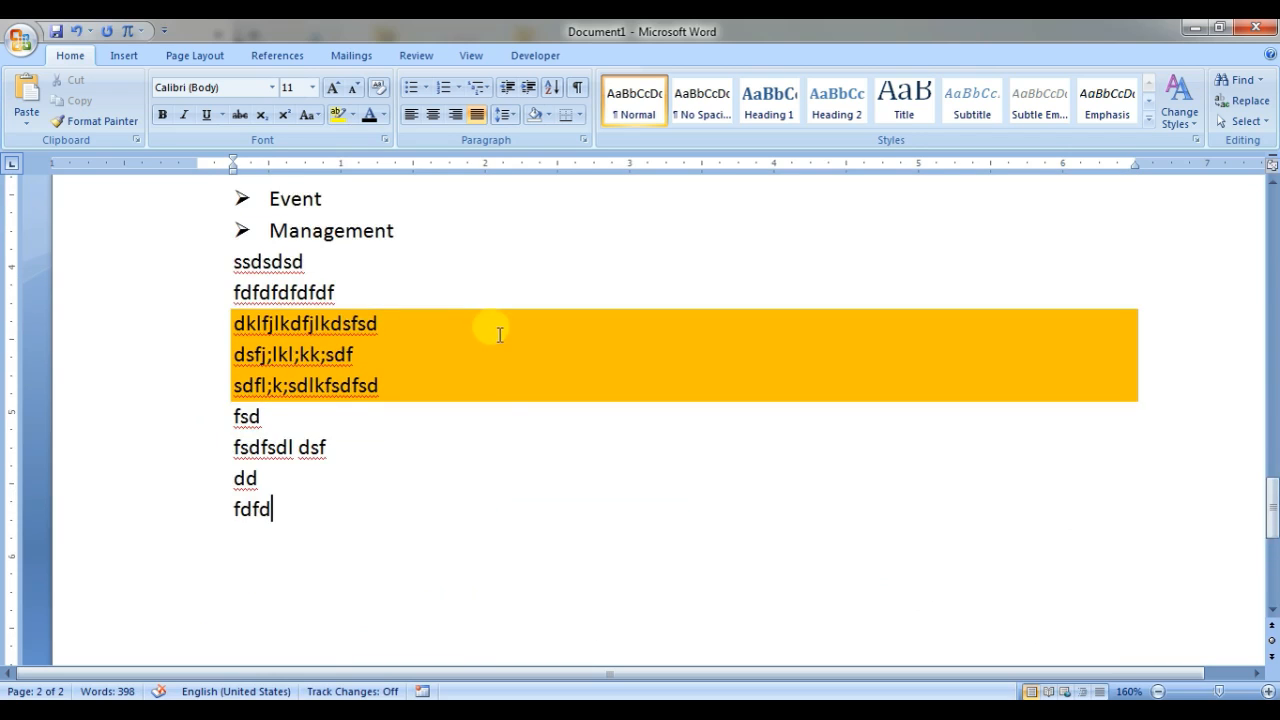
{"action": "scroll", "coordinate": [508, 309], "scroll_direction": "down", "scroll_amount": 3}
{"action": "scroll", "coordinate": [536, 254], "scroll_direction": "up", "scroll_amount": 2}
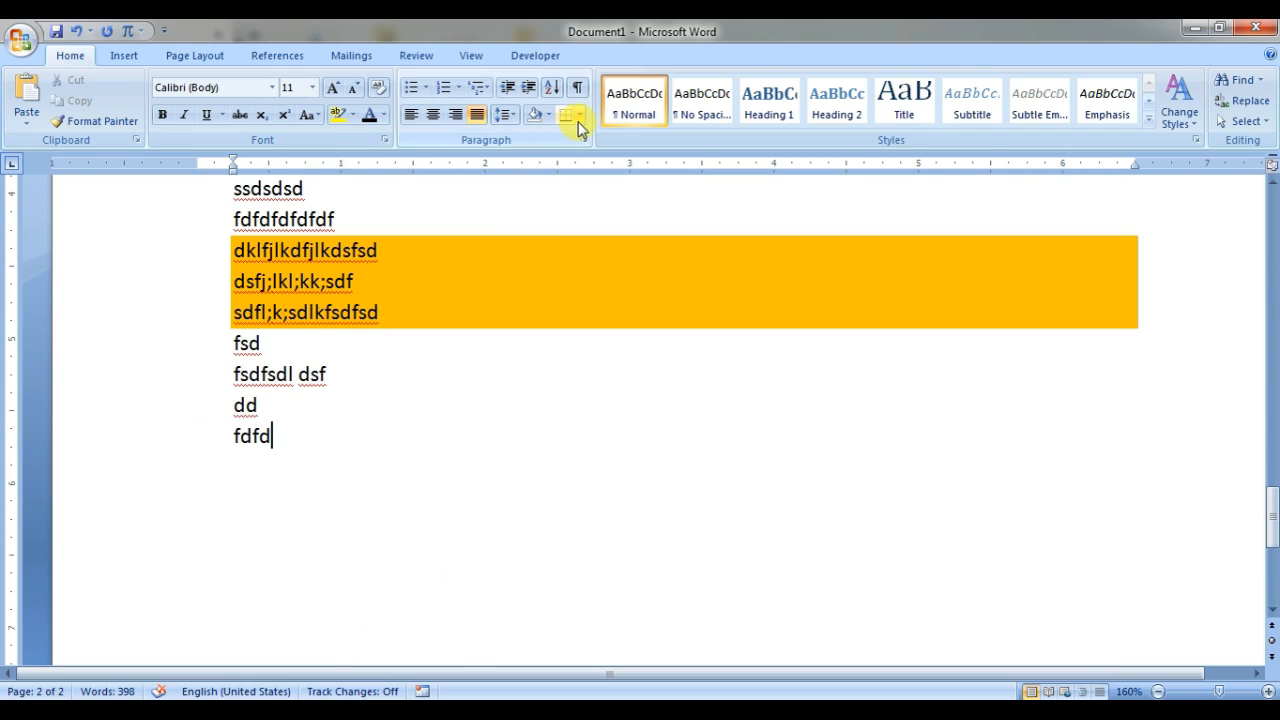
- Add three empty paragraphs below the "fdfd" line and show the available border options
{"action": "left_click", "coordinate": [543, 446]}
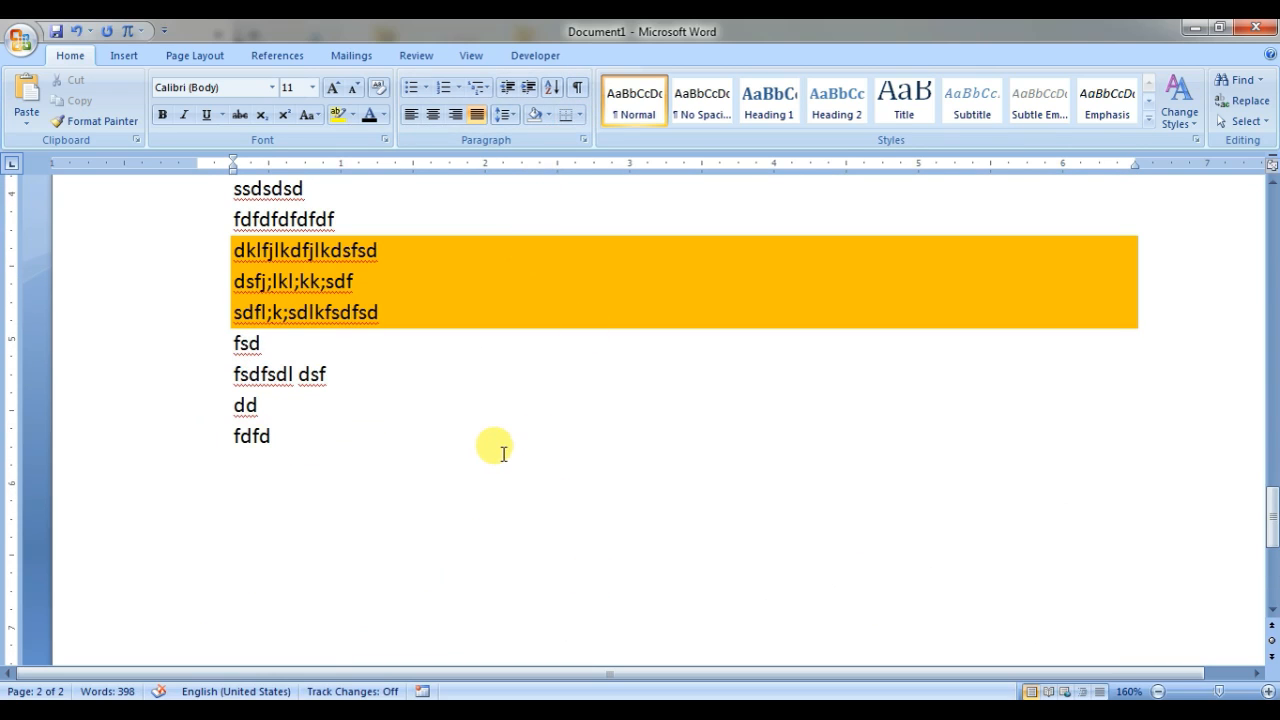
{"action": "key", "text": "Return"}
{"action": "key", "text": "Return"}
{"action": "key", "text": "Return"}
{"action": "scroll", "coordinate": [466, 438], "scroll_direction": "down", "scroll_amount": 3}
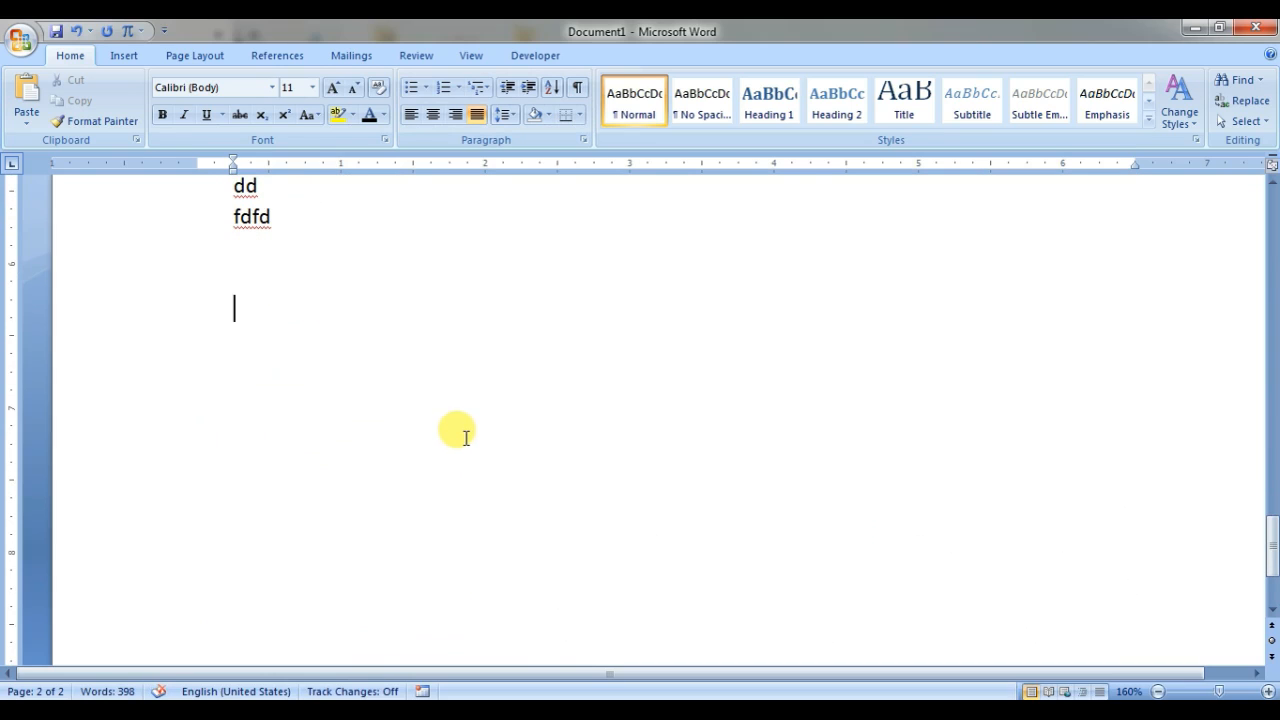
{"action": "left_click", "coordinate": [579, 115]}
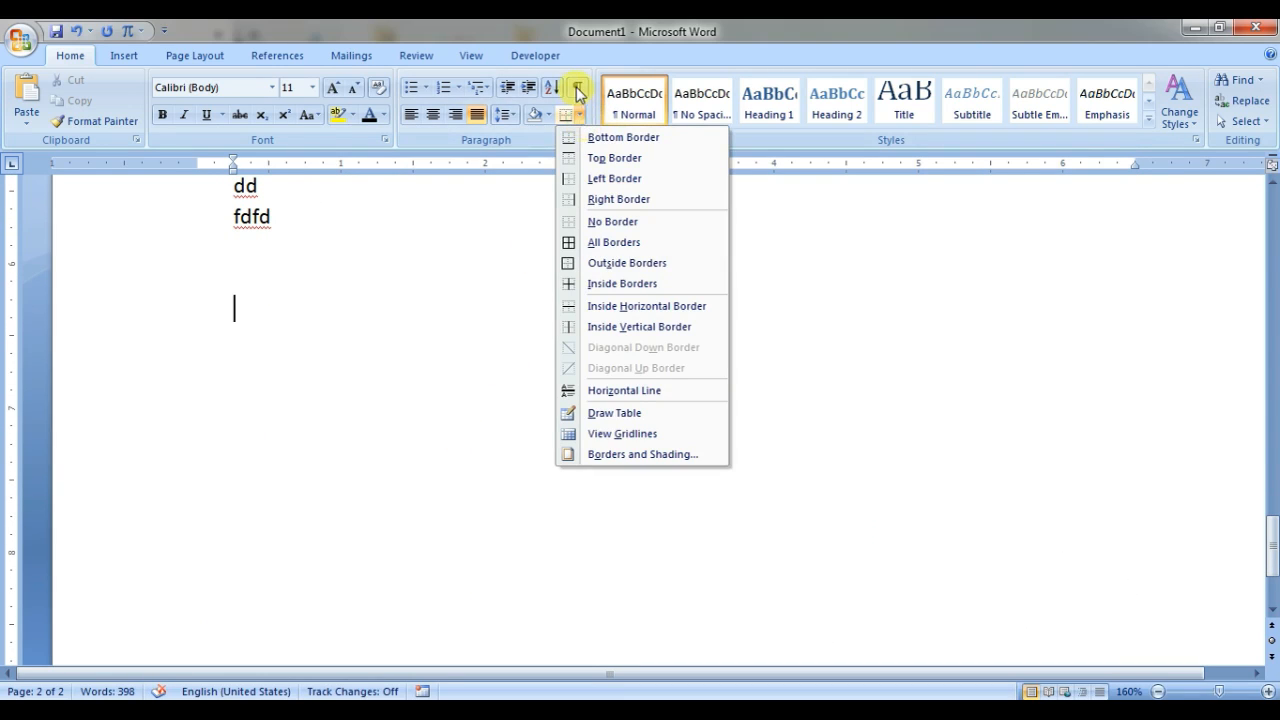
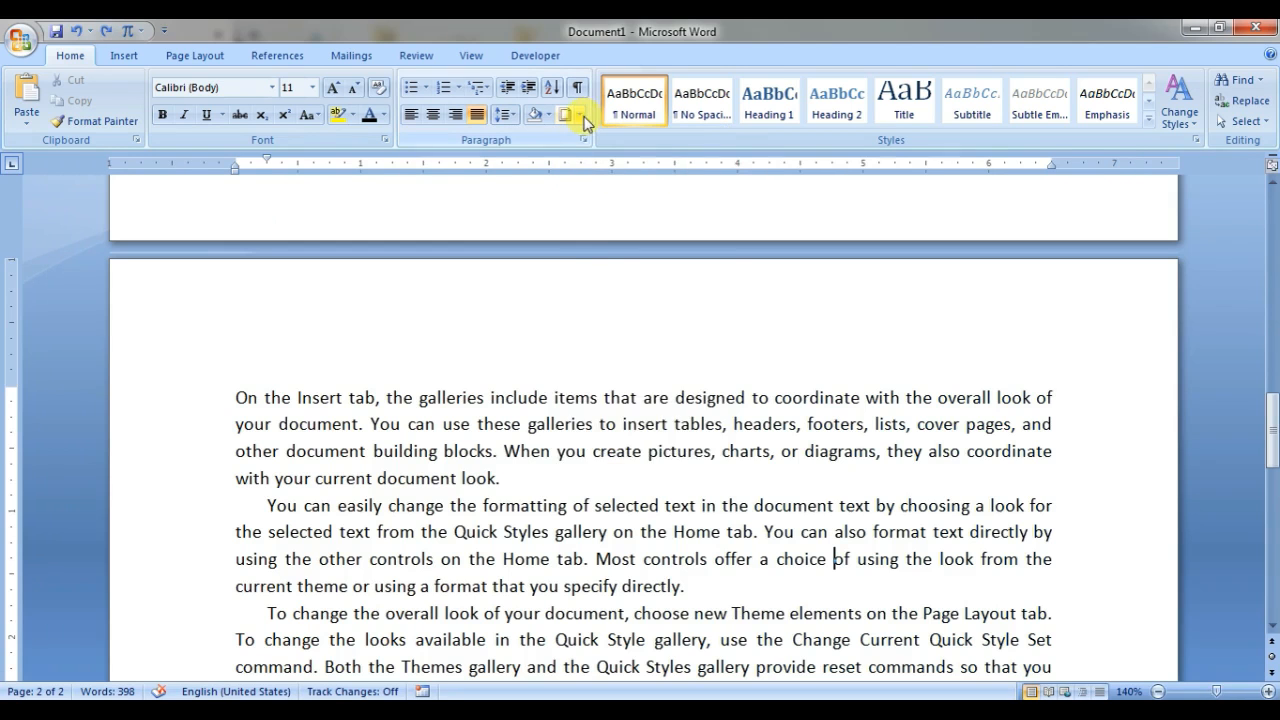
- Open the page border settings in Borders and Shading and choose the Box setting
{"action": "left_click", "coordinate": [578, 114]}
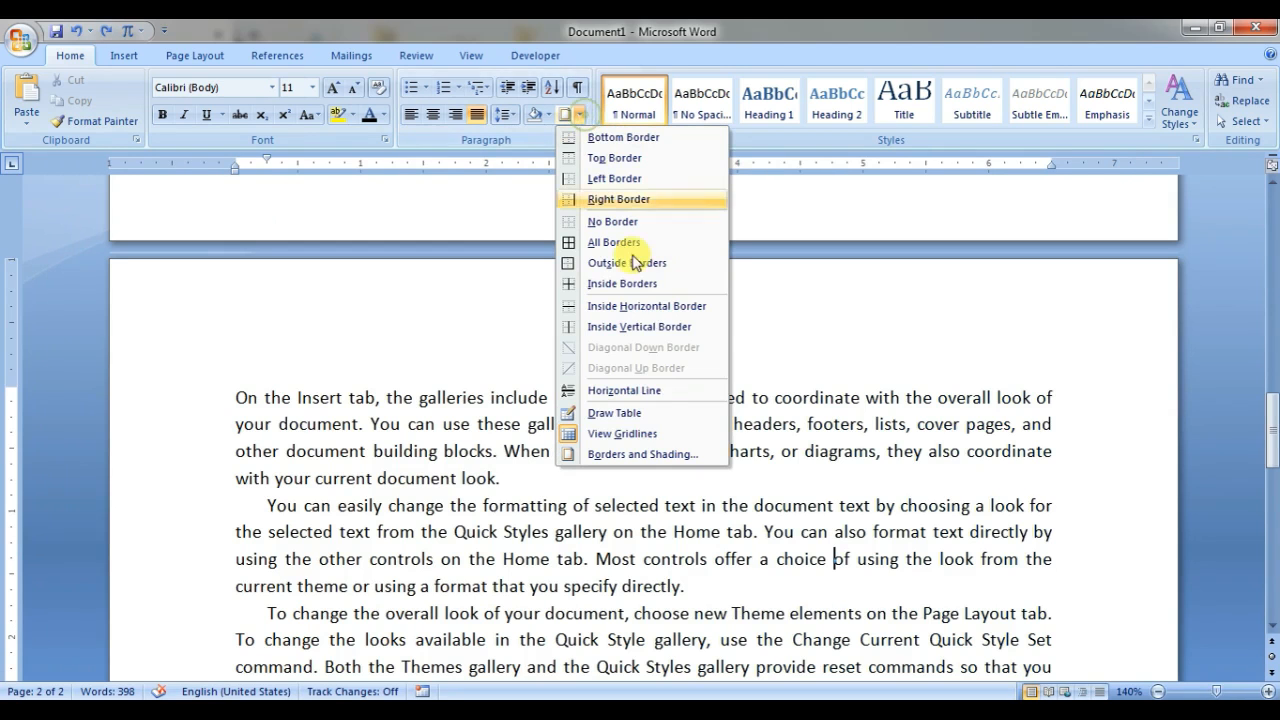
{"action": "left_click", "coordinate": [640, 456]}
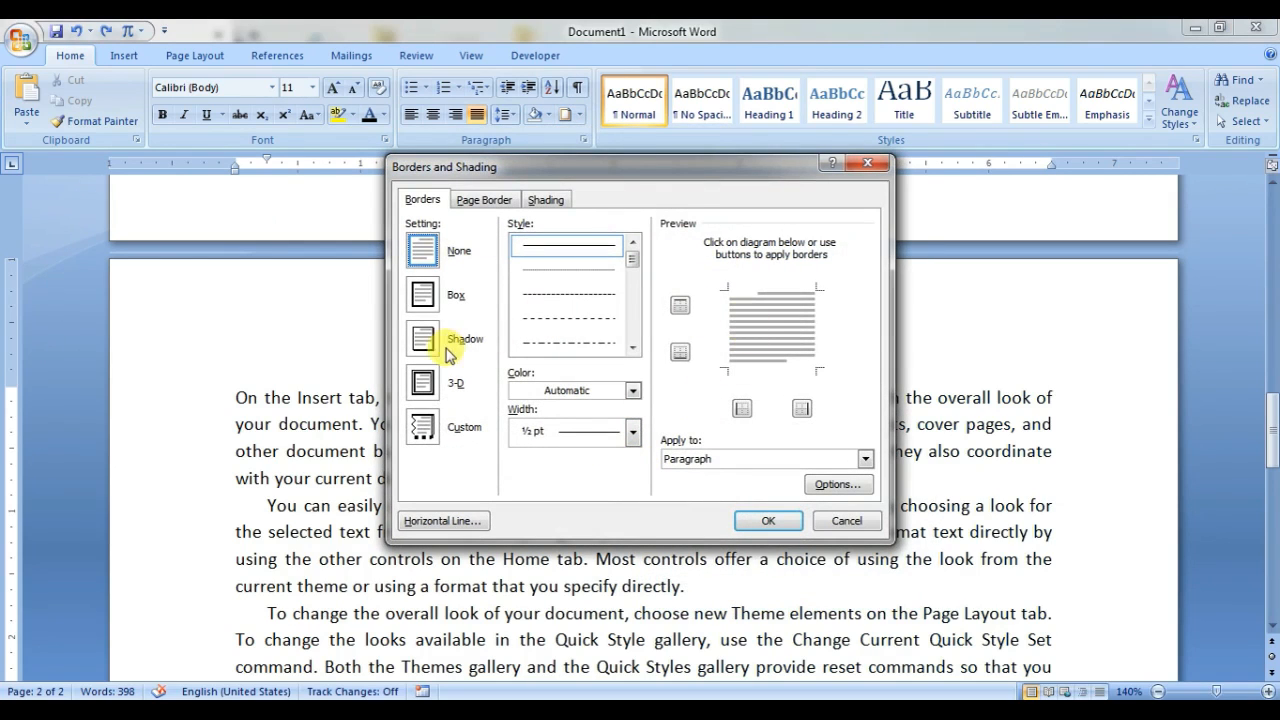
{"action": "left_click", "coordinate": [489, 205]}
{"action": "left_click", "coordinate": [468, 298]}
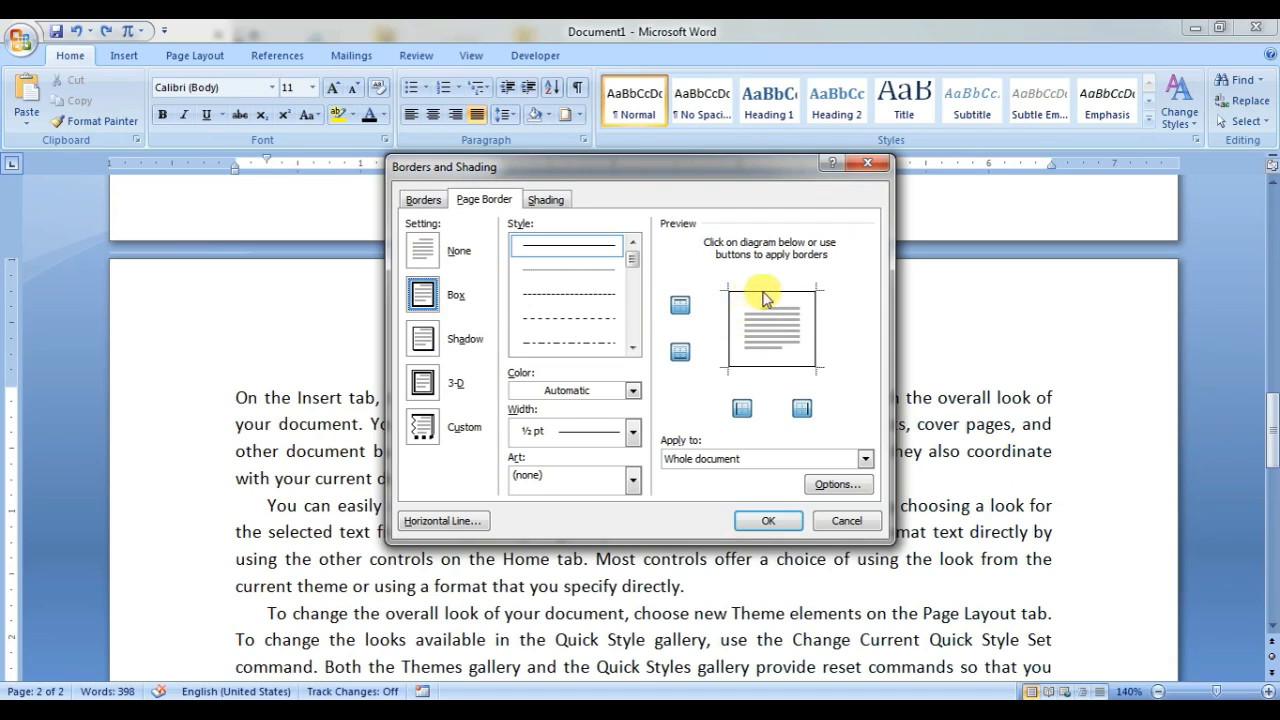
- Set the page border's line color to dark red and its width to 3 pt
{"action": "left_click", "coordinate": [600, 395]}
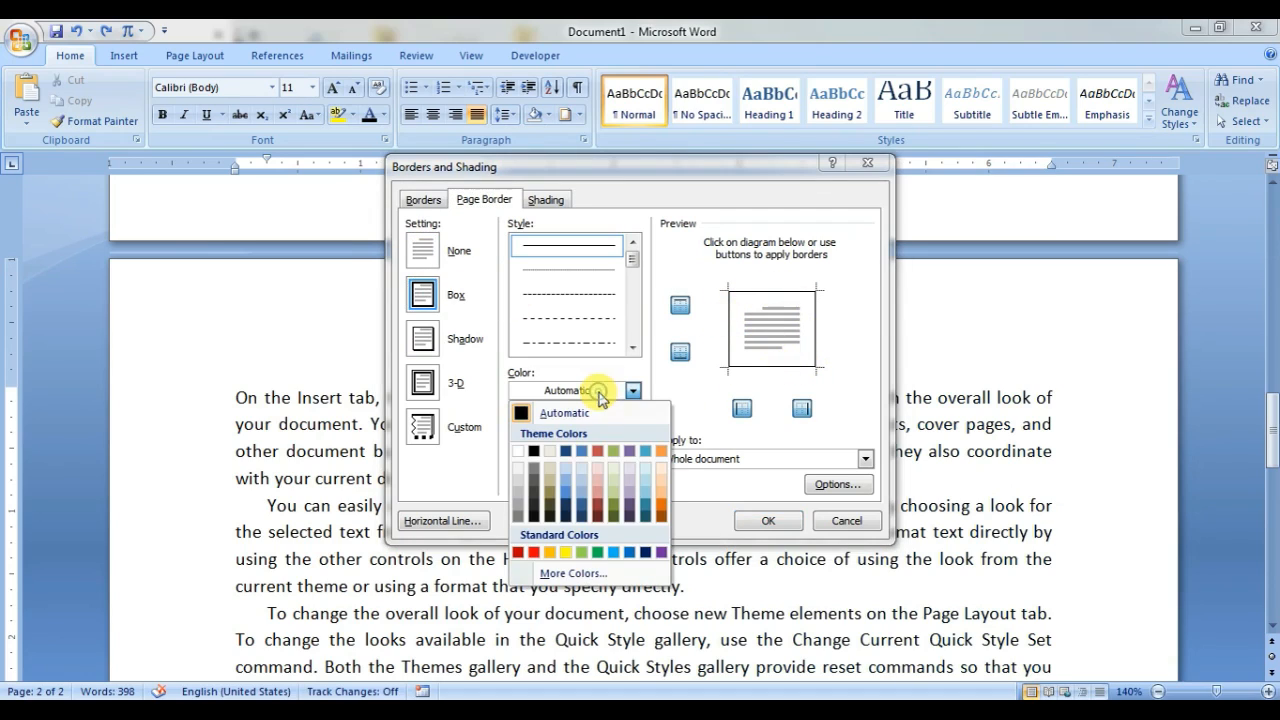
{"action": "left_click", "coordinate": [520, 553]}
{"action": "left_click", "coordinate": [633, 431]}
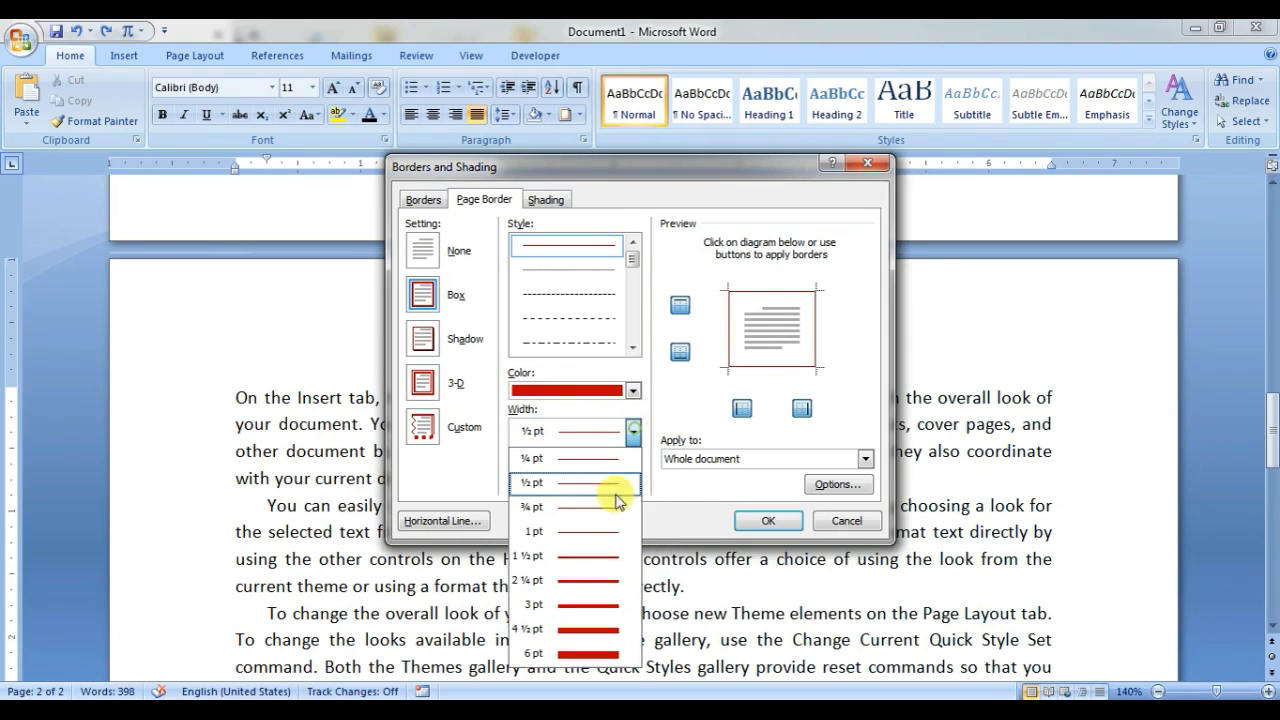
{"action": "left_click", "coordinate": [590, 580]}
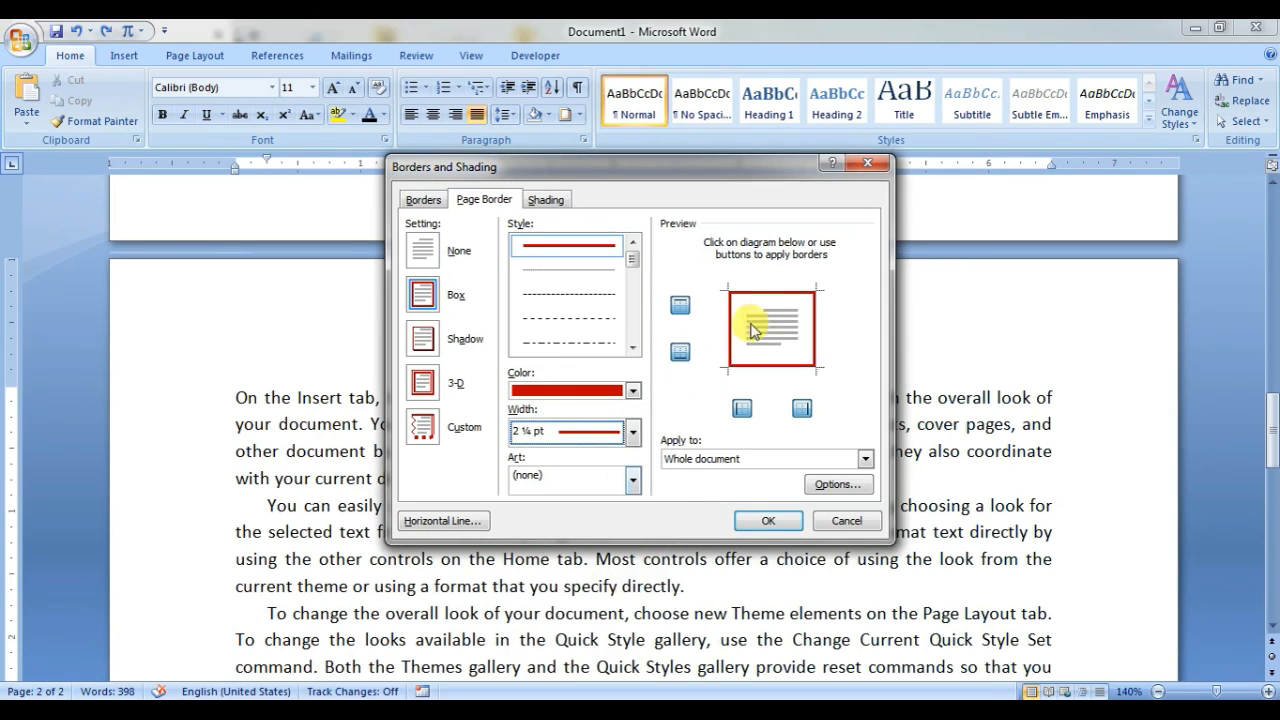
{"action": "left_click", "coordinate": [632, 435]}
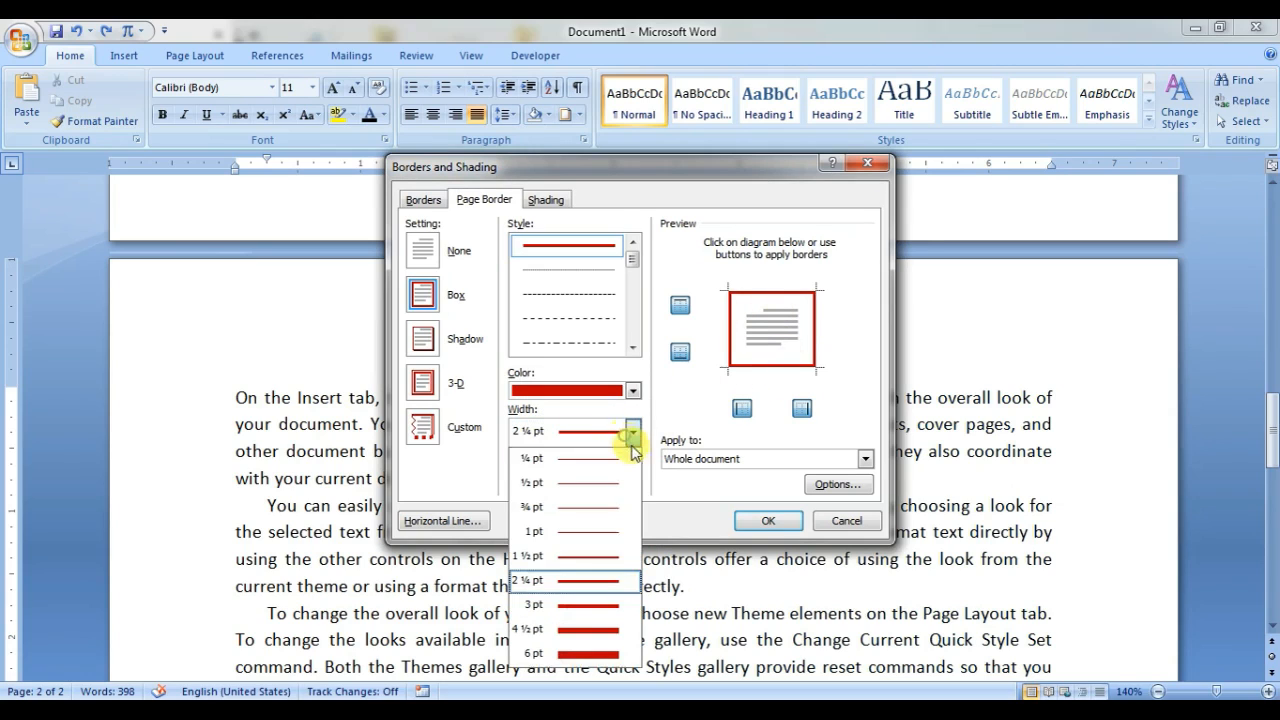
{"action": "left_click", "coordinate": [610, 605]}
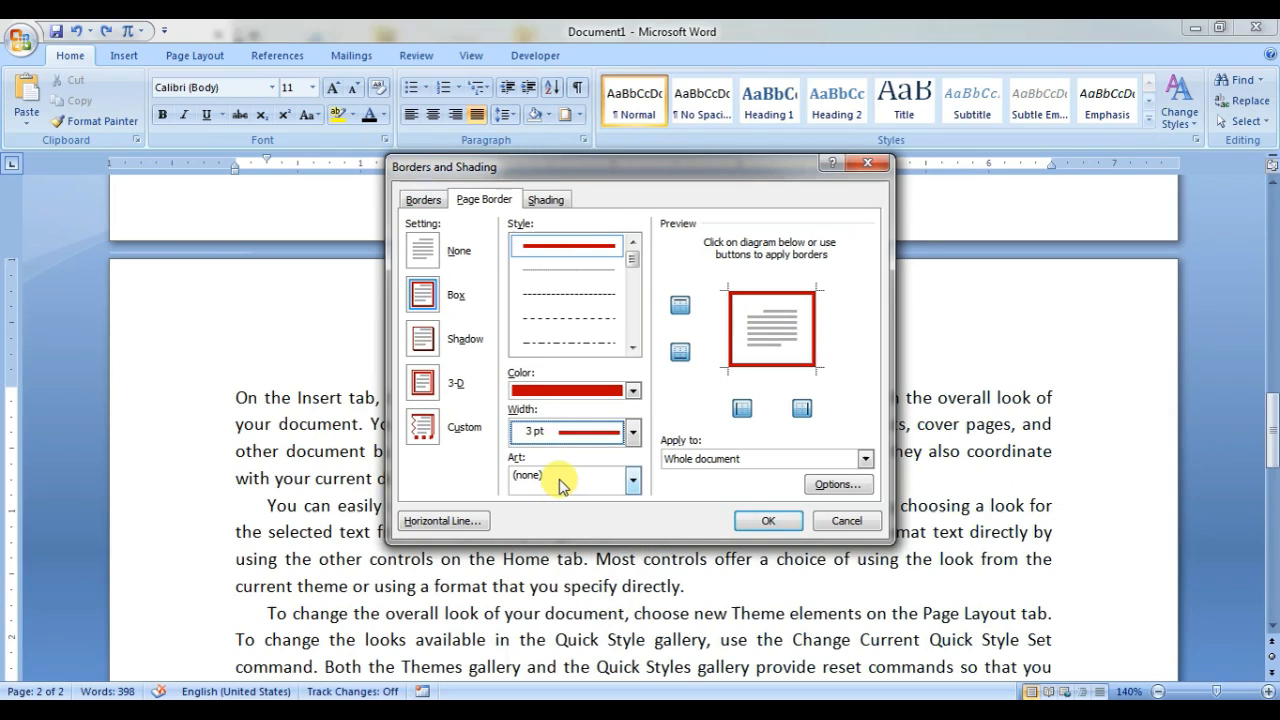
- Choose the green tree art for the page border and apply it to the whole document
{"action": "left_click", "coordinate": [562, 481]}
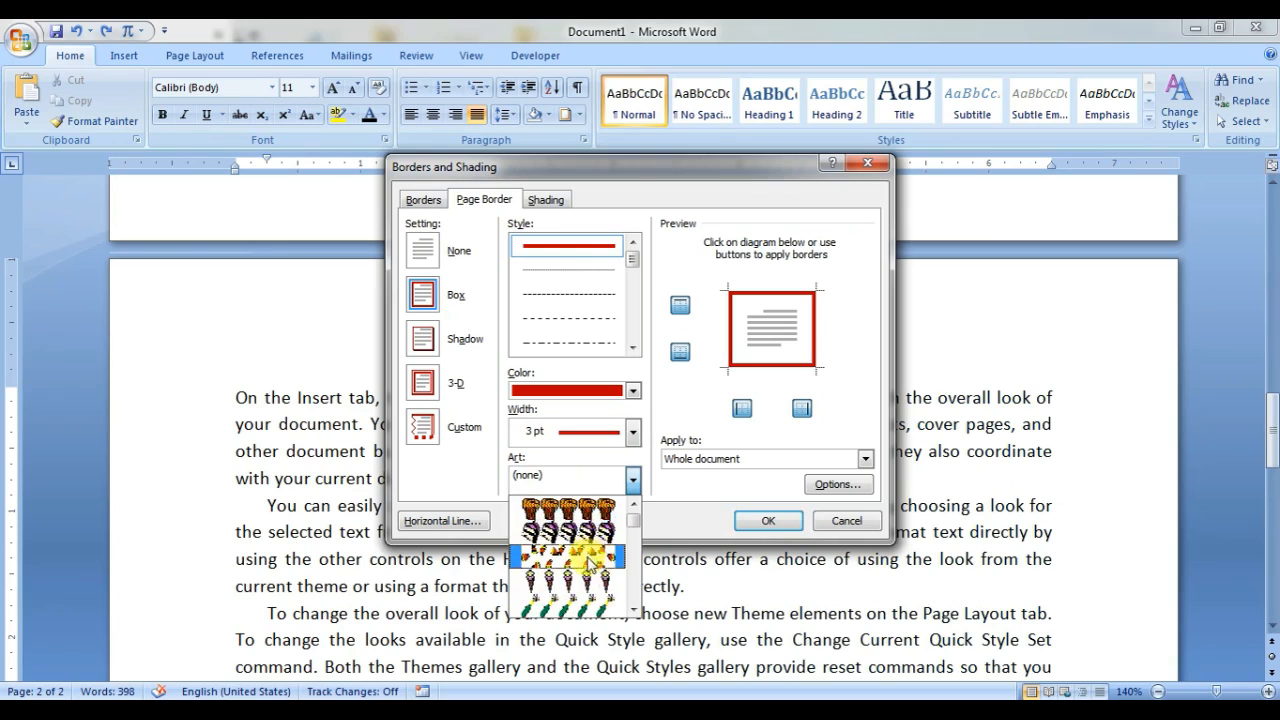
{"action": "scroll", "coordinate": [588, 560], "scroll_direction": "down", "scroll_amount": 6}
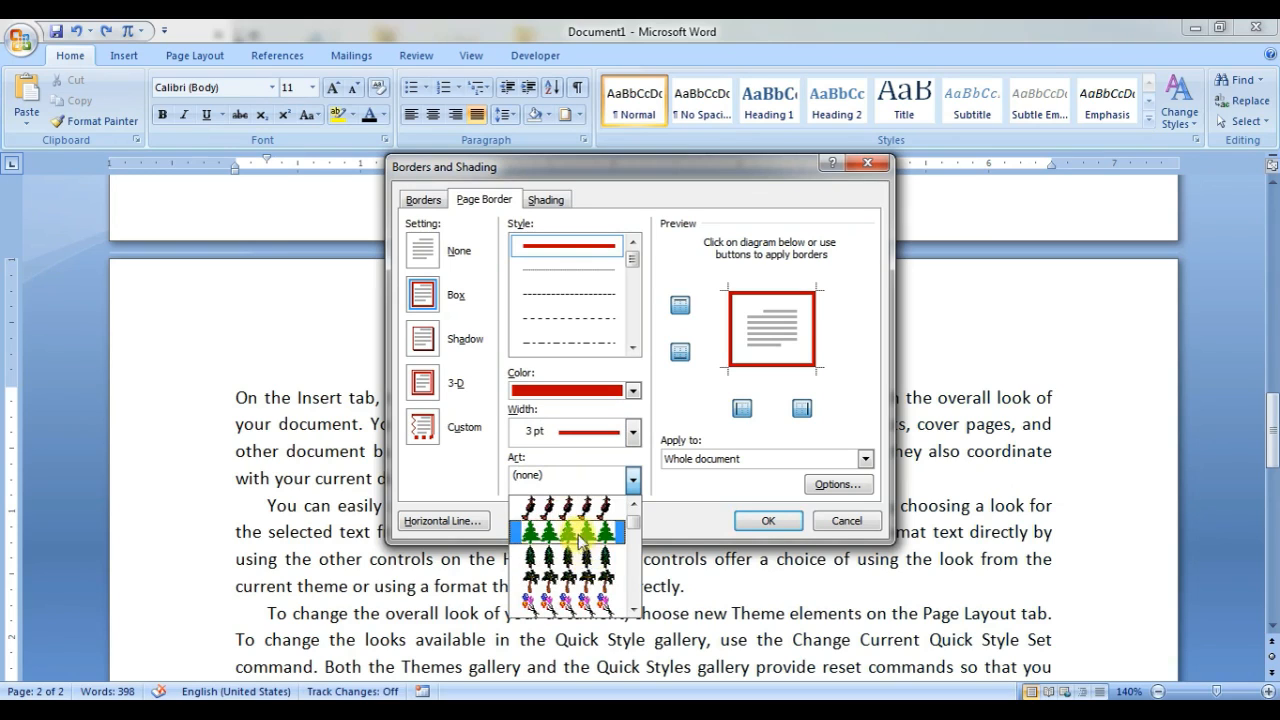
{"action": "left_click", "coordinate": [578, 535]}
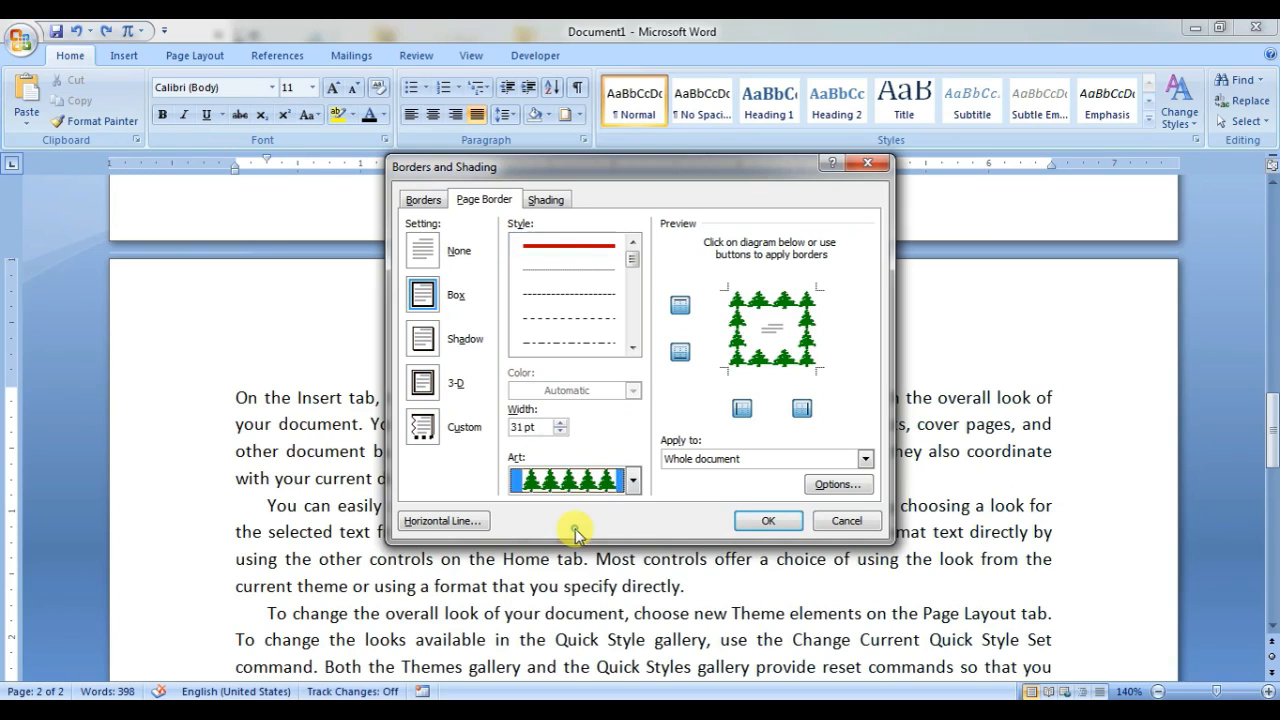
{"action": "left_click", "coordinate": [768, 521]}
- Examine the tree page border around the text on both pages of the document
{"action": "scroll", "coordinate": [614, 491], "scroll_direction": "down", "scroll_amount": 6}
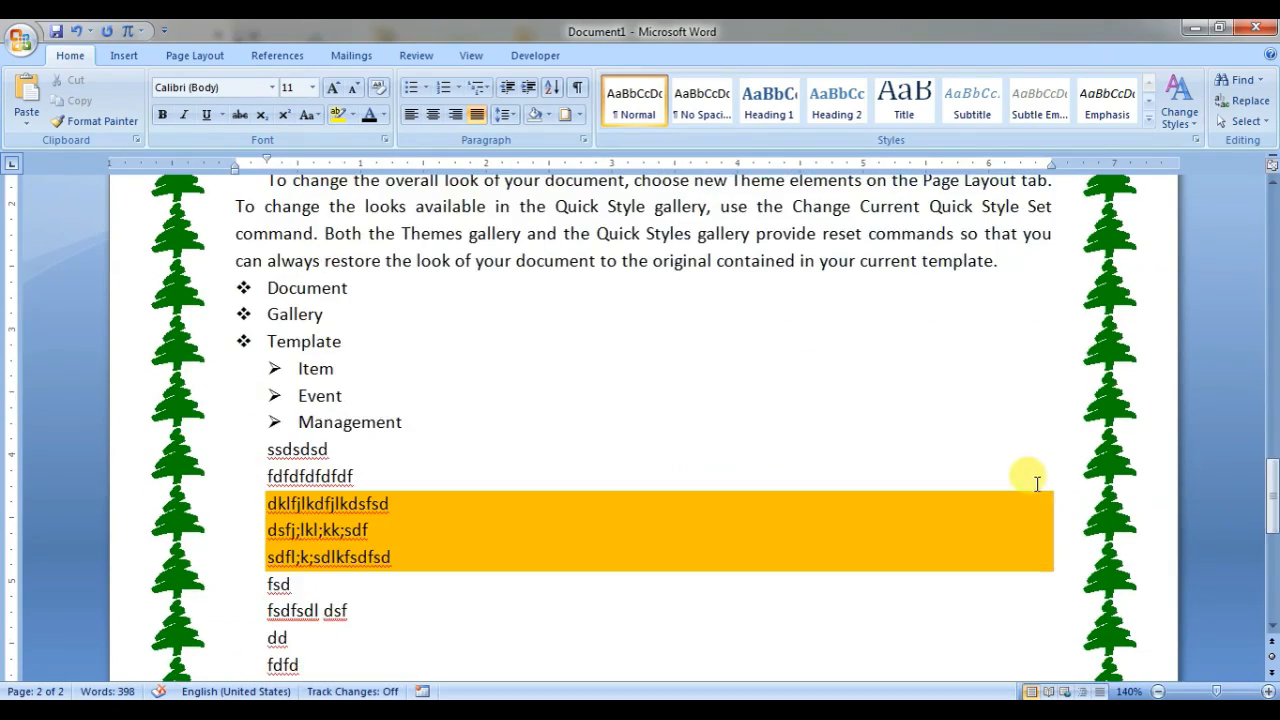
{"action": "scroll", "coordinate": [1037, 484], "scroll_direction": "down", "scroll_amount": 8}
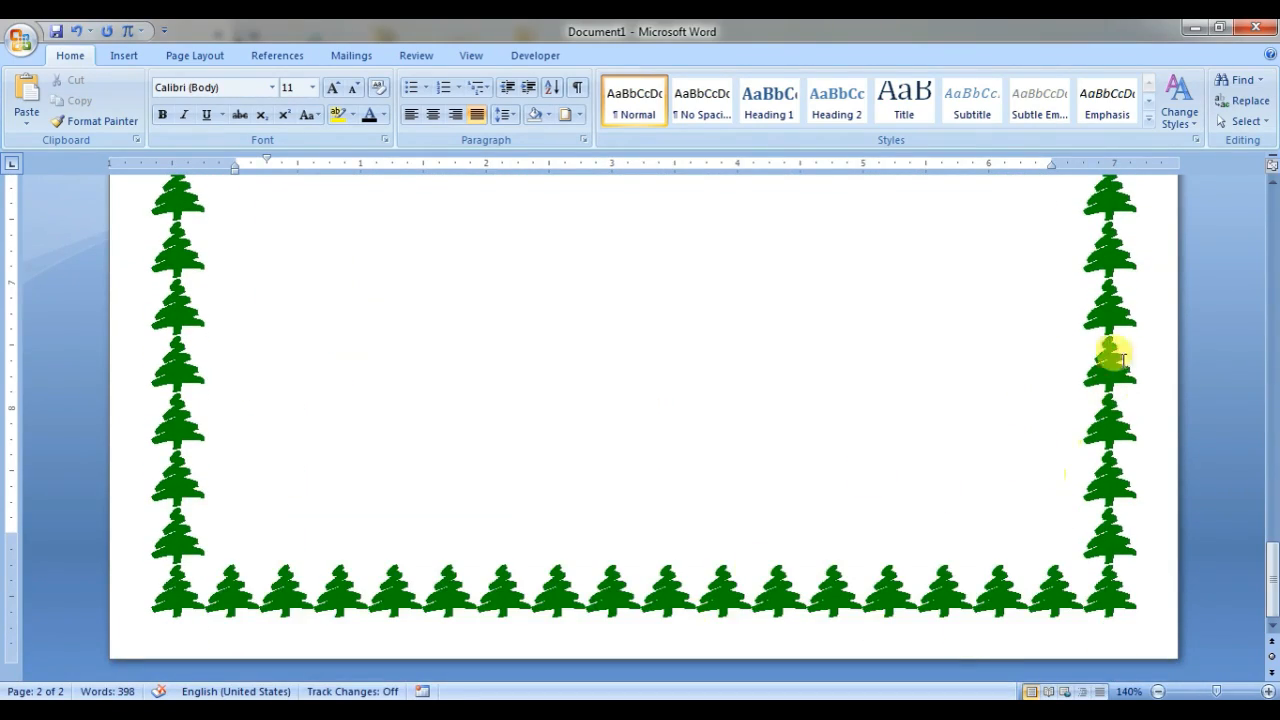
{"action": "scroll", "coordinate": [1115, 500], "scroll_direction": "up", "scroll_amount": 10}
{"action": "scroll", "coordinate": [1051, 523], "scroll_direction": "down", "scroll_amount": 15}
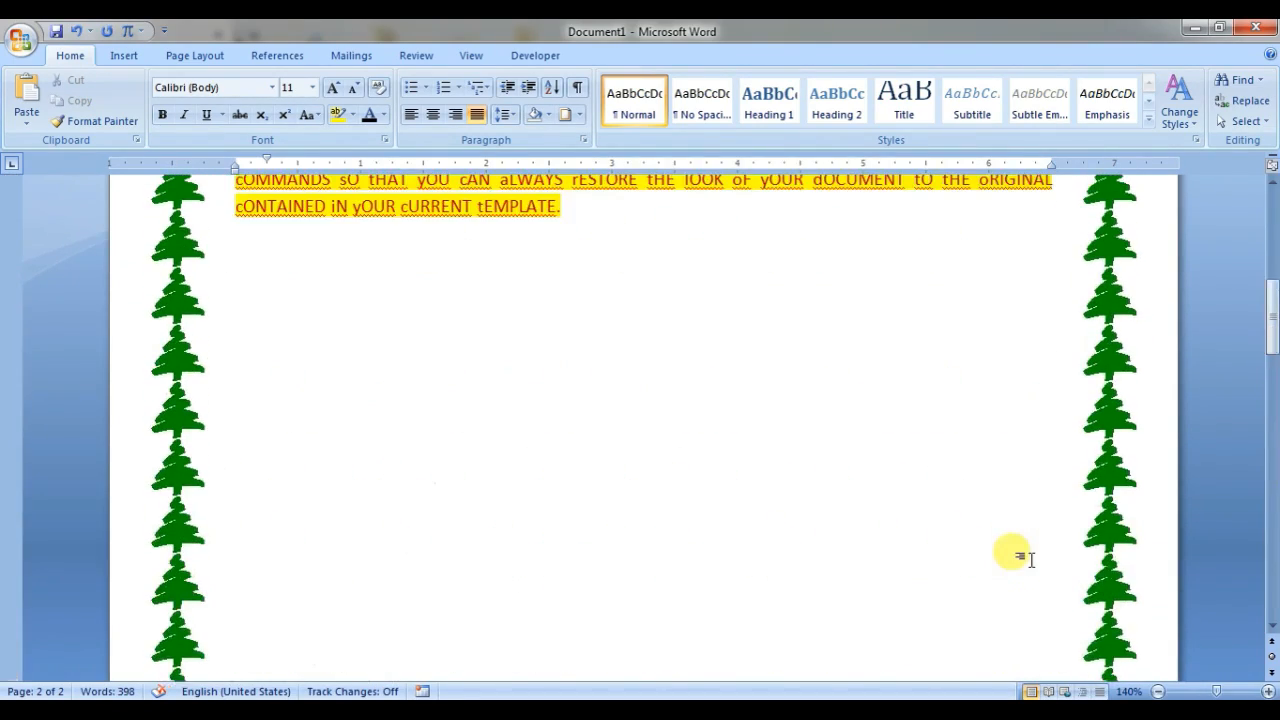
{"action": "scroll", "coordinate": [1030, 560], "scroll_direction": "up", "scroll_amount": 15}
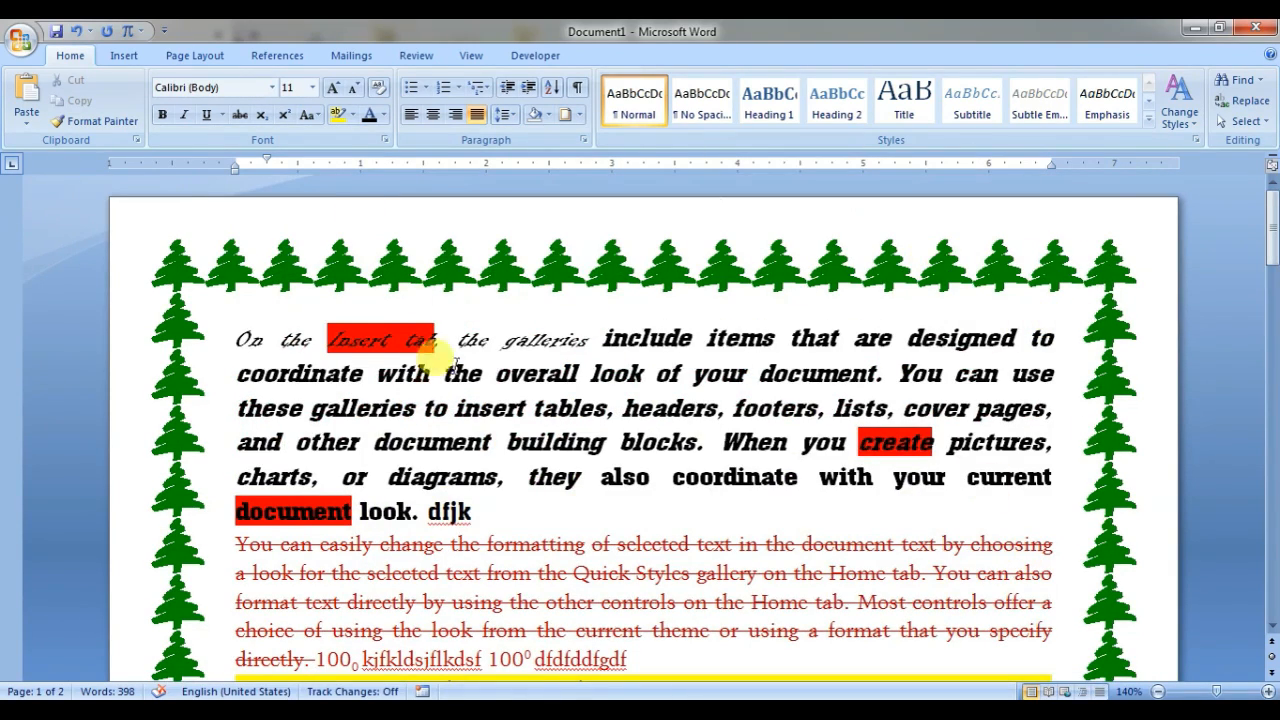
{"action": "scroll", "coordinate": [594, 400], "scroll_direction": "down", "scroll_amount": 6}
{"action": "scroll", "coordinate": [600, 343], "scroll_direction": "up", "scroll_amount": 2}
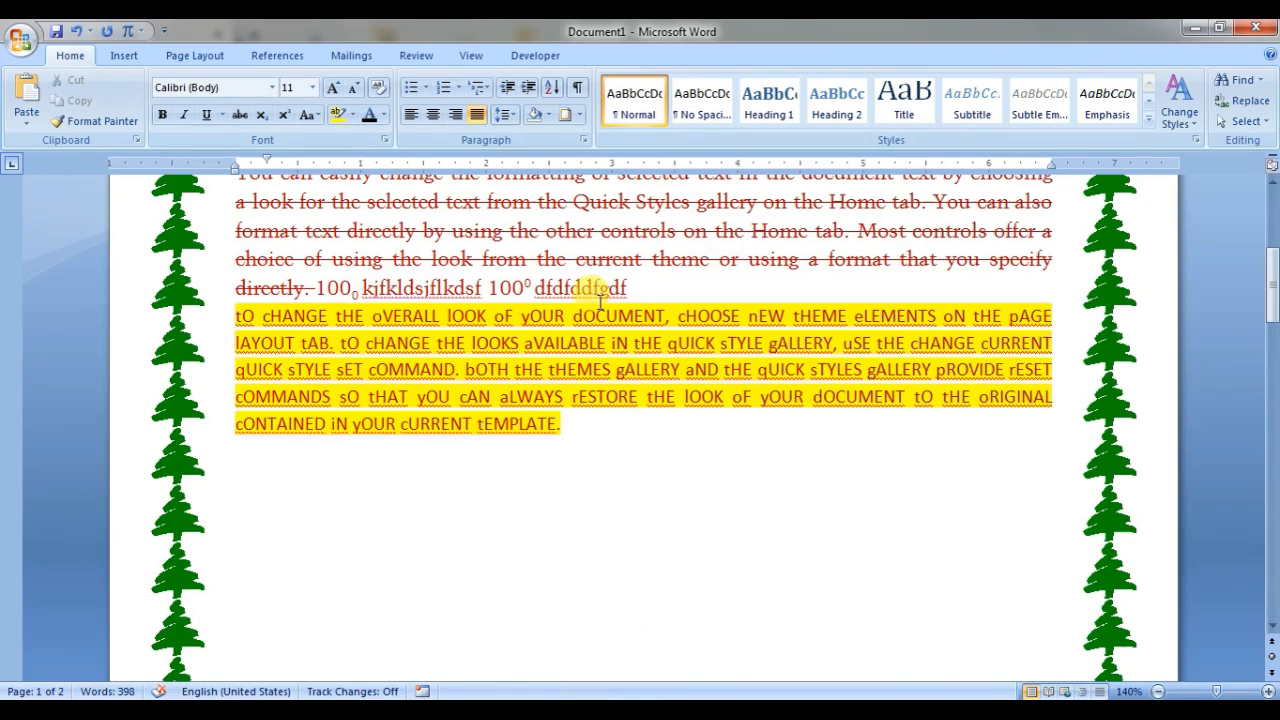
{"action": "left_click", "coordinate": [581, 115]}
{"action": "left_click", "coordinate": [729, 634]}
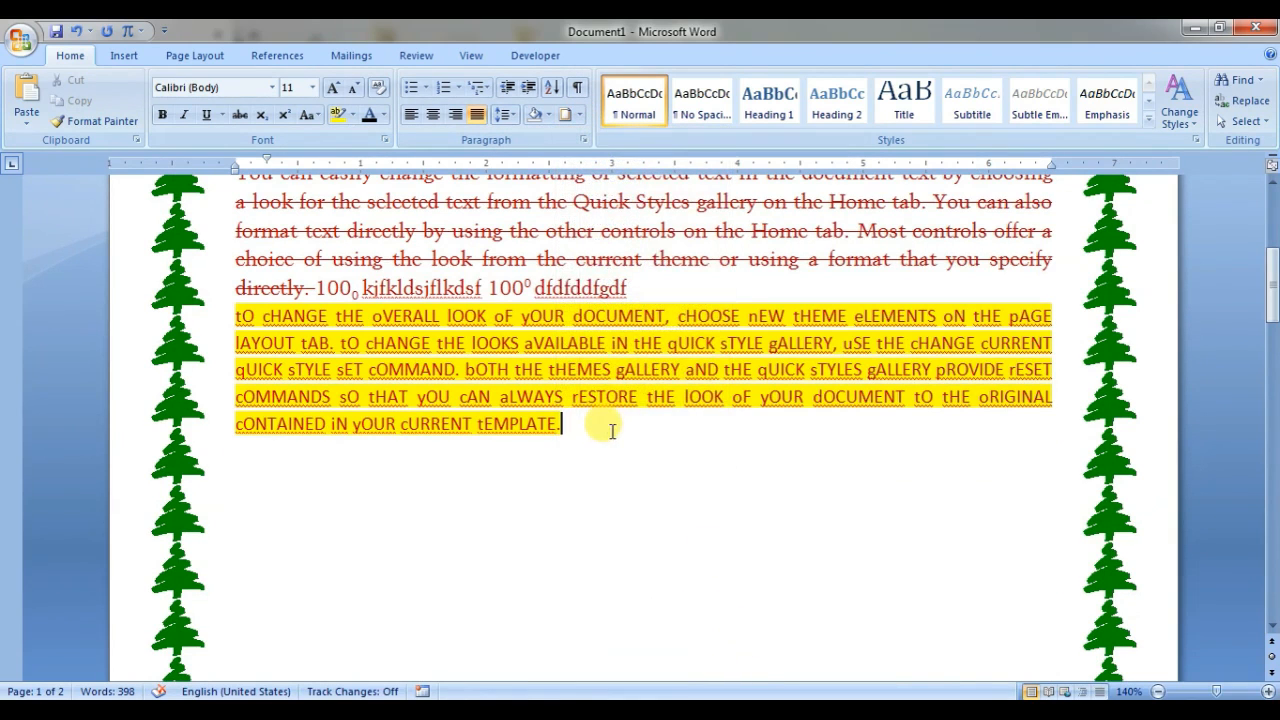
{"action": "scroll", "coordinate": [645, 480], "scroll_direction": "down", "scroll_amount": 3}
{"action": "scroll", "coordinate": [647, 430], "scroll_direction": "up", "scroll_amount": 3}
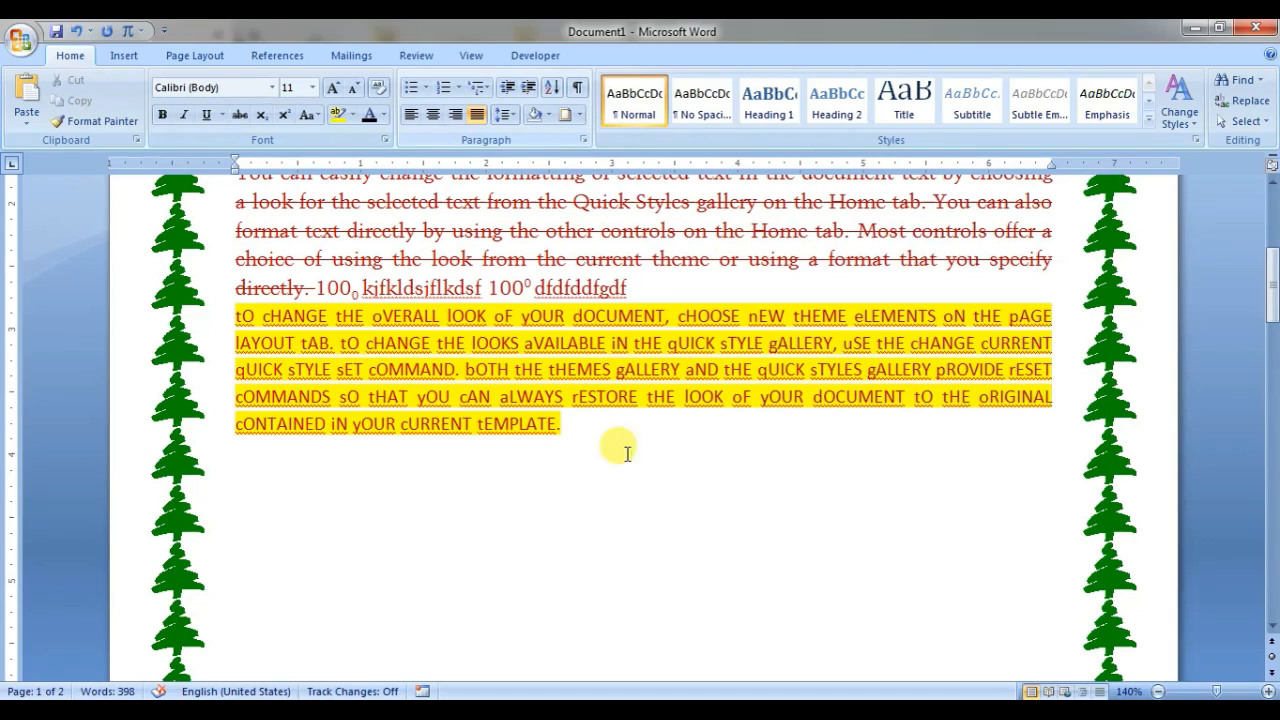
{"action": "scroll", "coordinate": [665, 468], "scroll_direction": "down", "scroll_amount": 10}
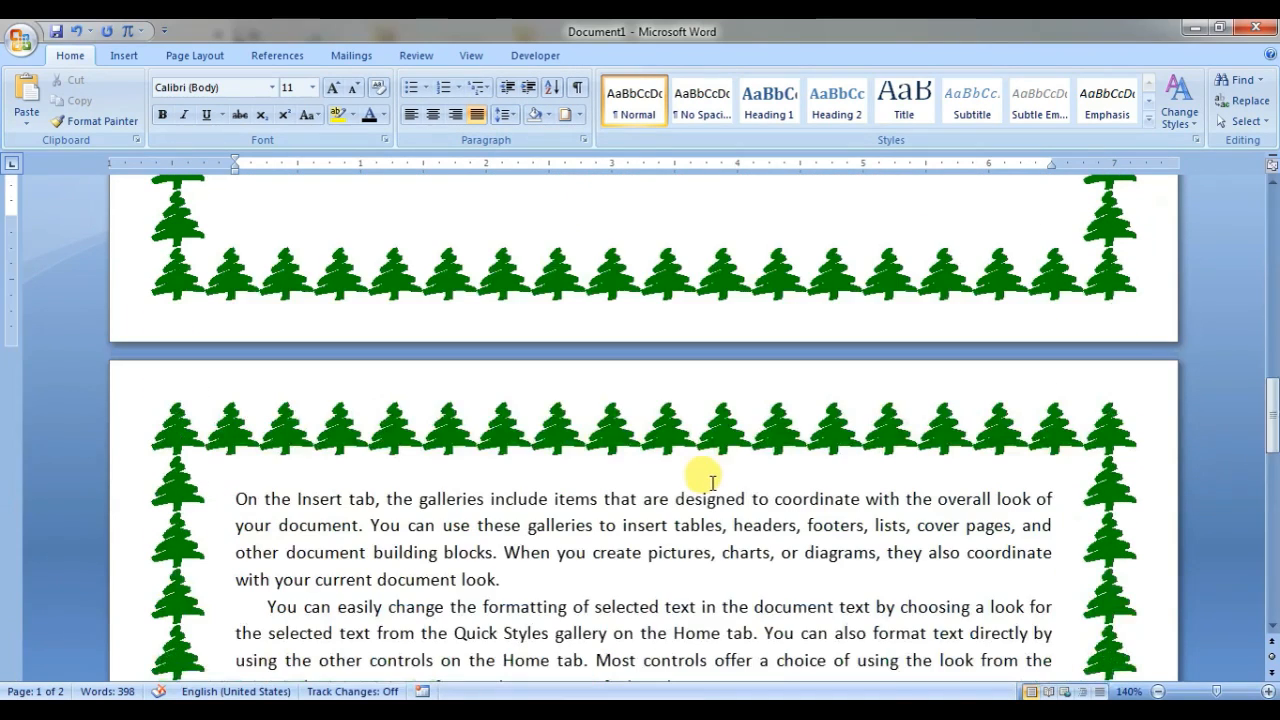
{"action": "scroll", "coordinate": [648, 510], "scroll_direction": "down", "scroll_amount": 5}
{"action": "scroll", "coordinate": [650, 512], "scroll_direction": "down", "scroll_amount": 5}
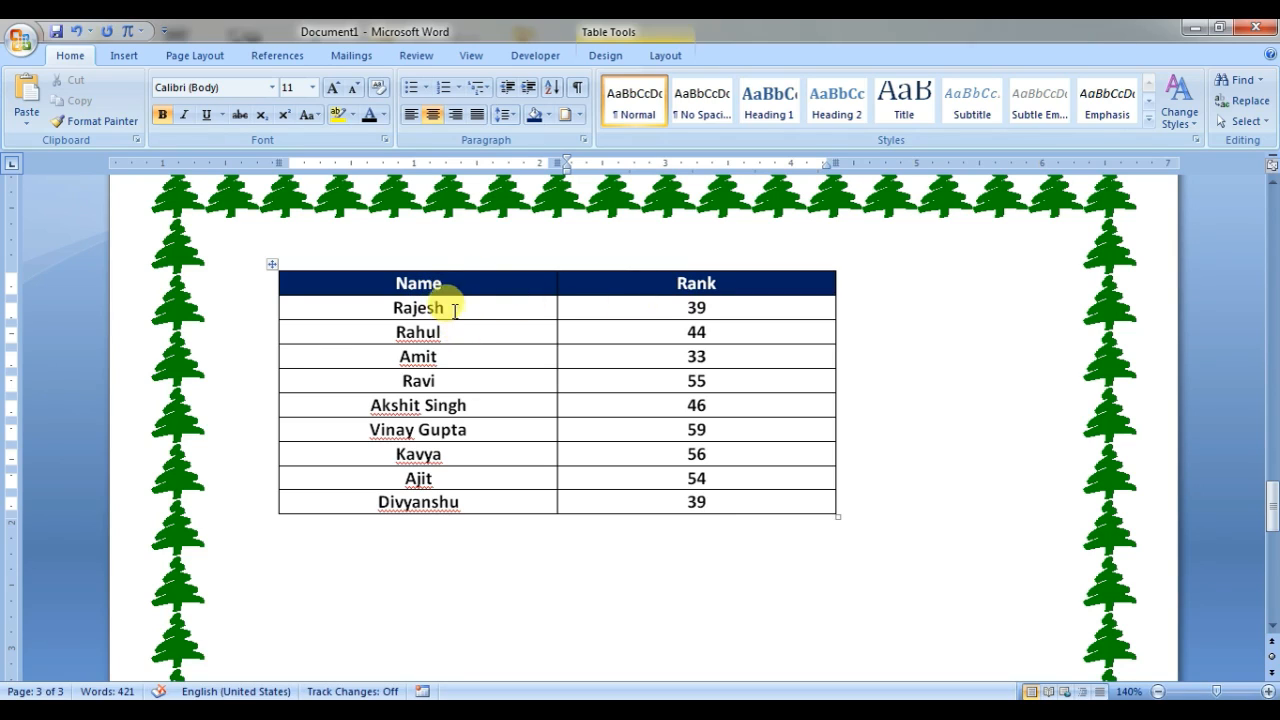
- Sort the table rows below the header by the Name column as text in ascending order
{"action": "left_click_drag", "start_coordinate": [451, 298], "coordinate": [483, 521]}
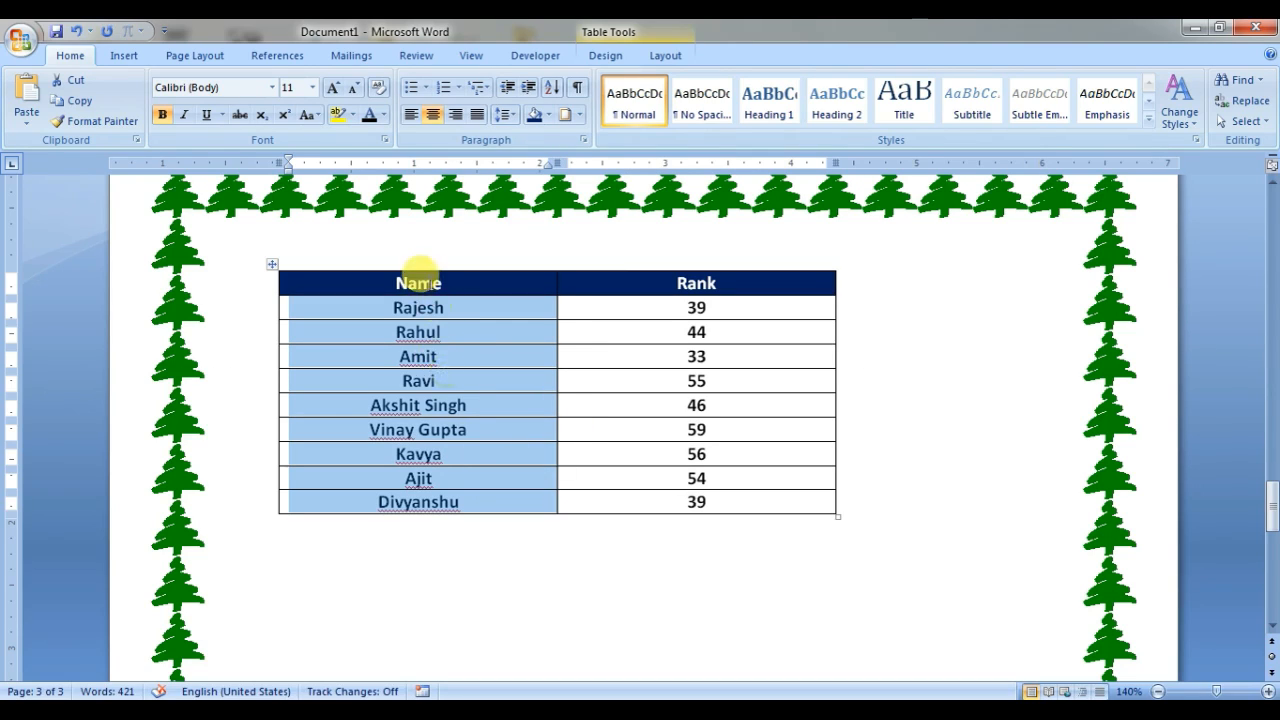
{"action": "left_click", "coordinate": [418, 283]}
{"action": "left_click_drag", "start_coordinate": [418, 283], "coordinate": [423, 482]}
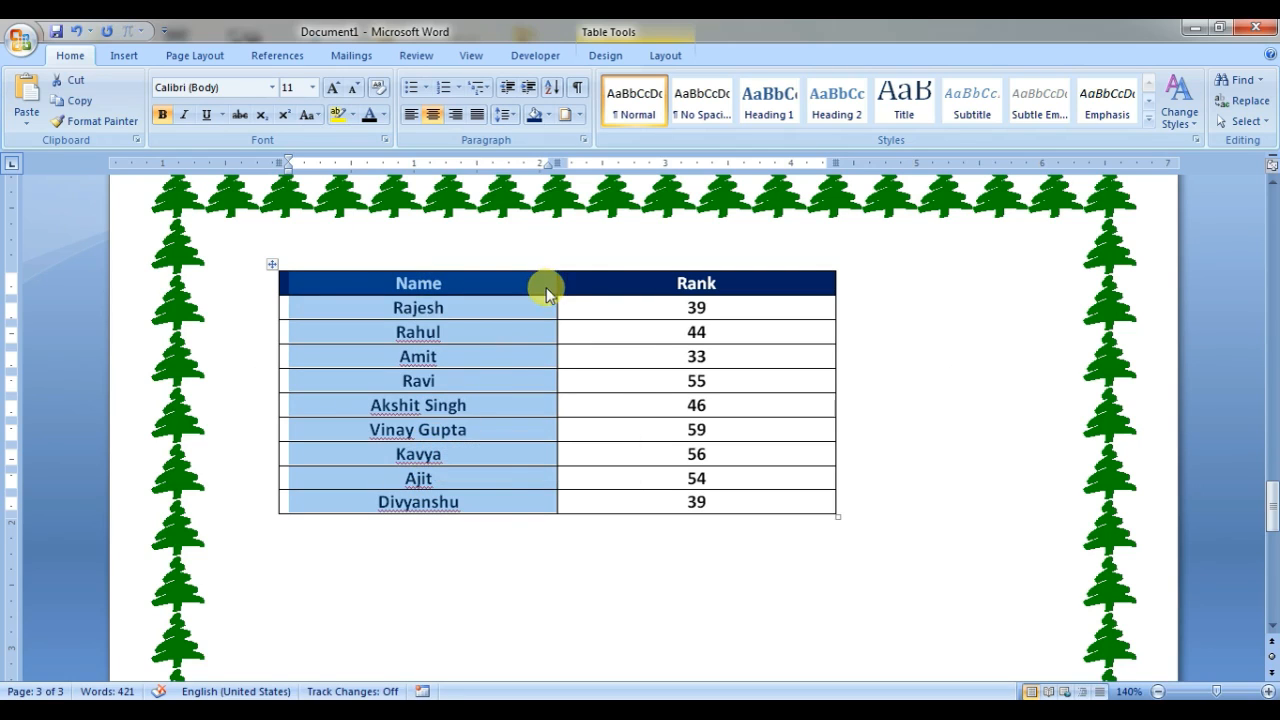
{"action": "left_click_drag", "start_coordinate": [395, 308], "coordinate": [423, 491]}
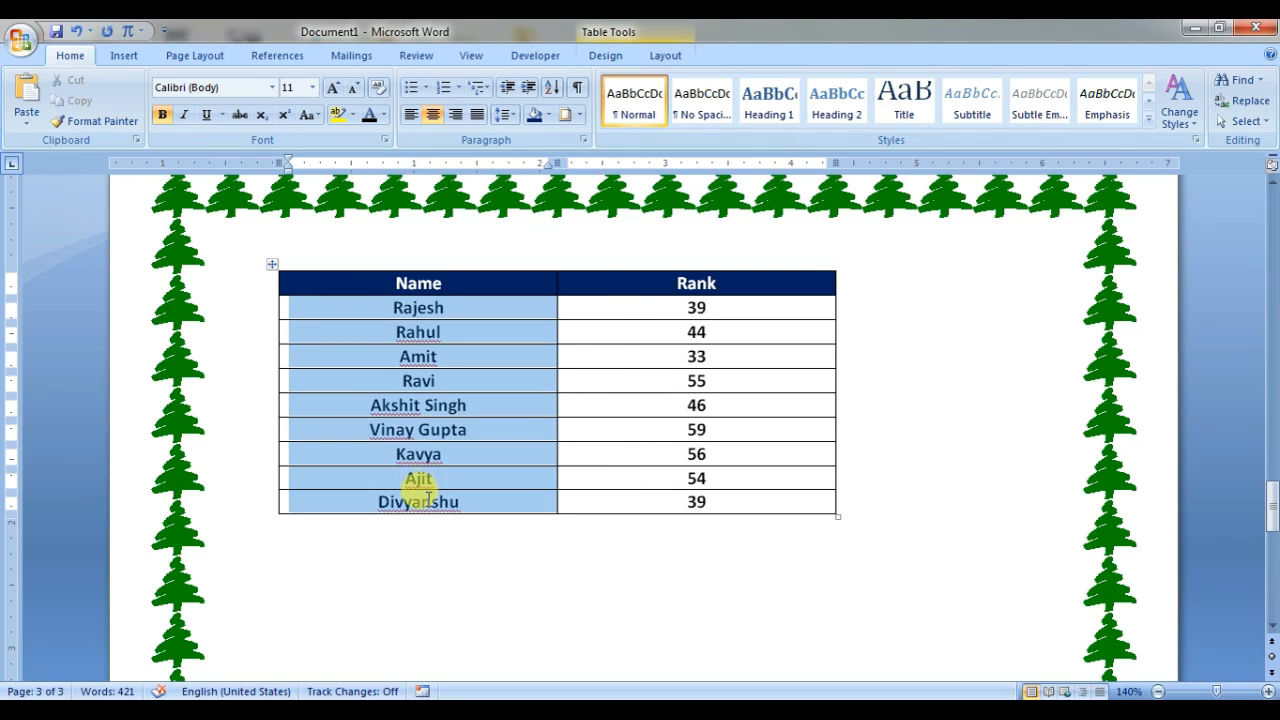
{"action": "left_click", "coordinate": [554, 94]}
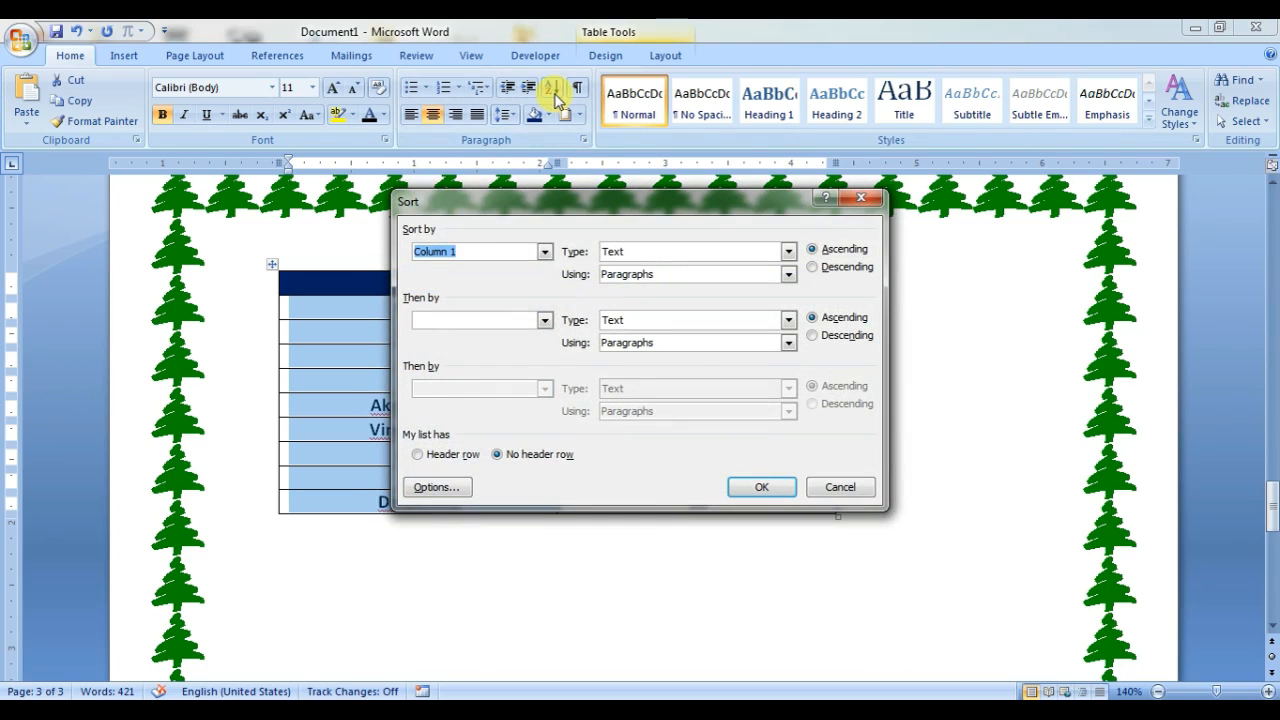
{"action": "left_click", "coordinate": [663, 255]}
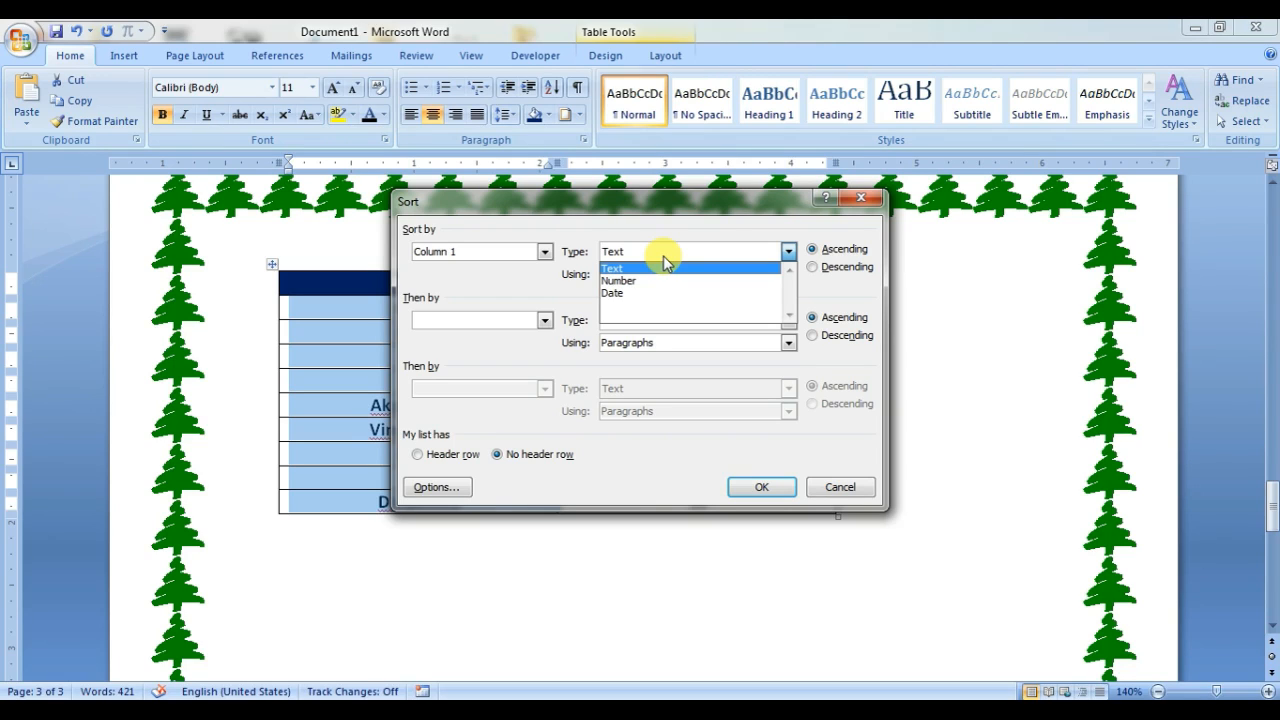
{"action": "left_click", "coordinate": [684, 268]}
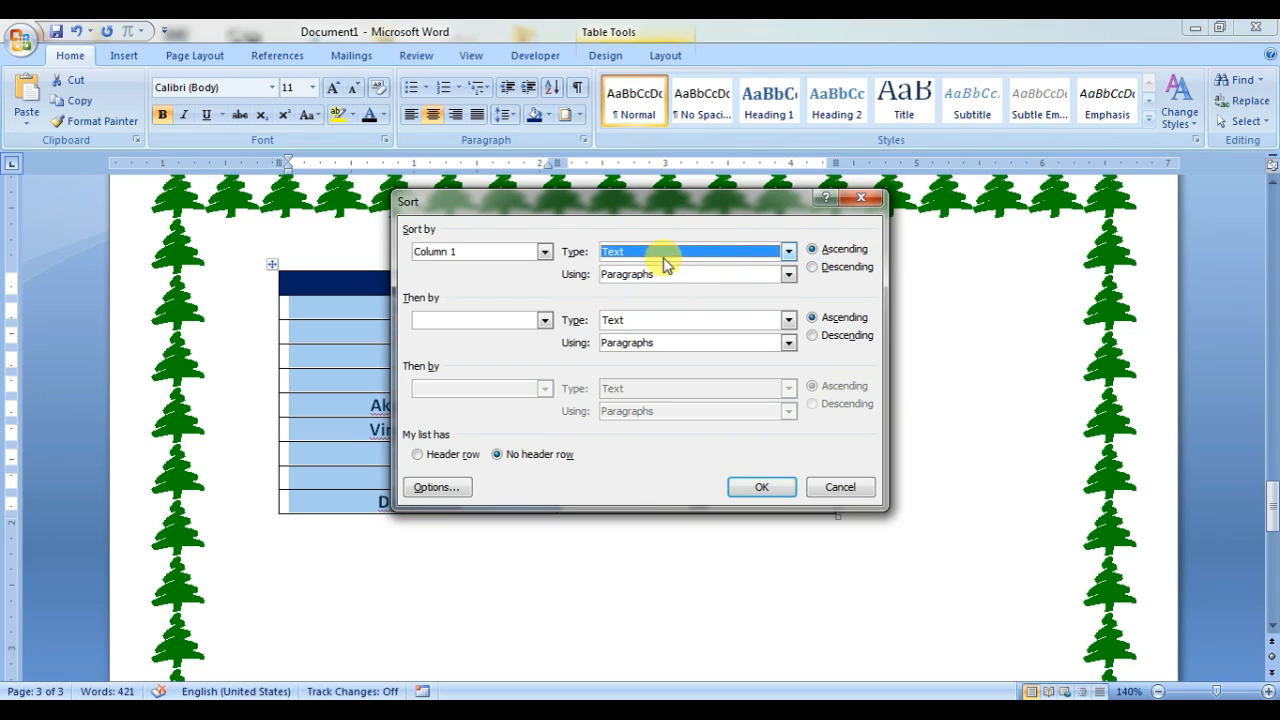
{"action": "left_click", "coordinate": [758, 490]}
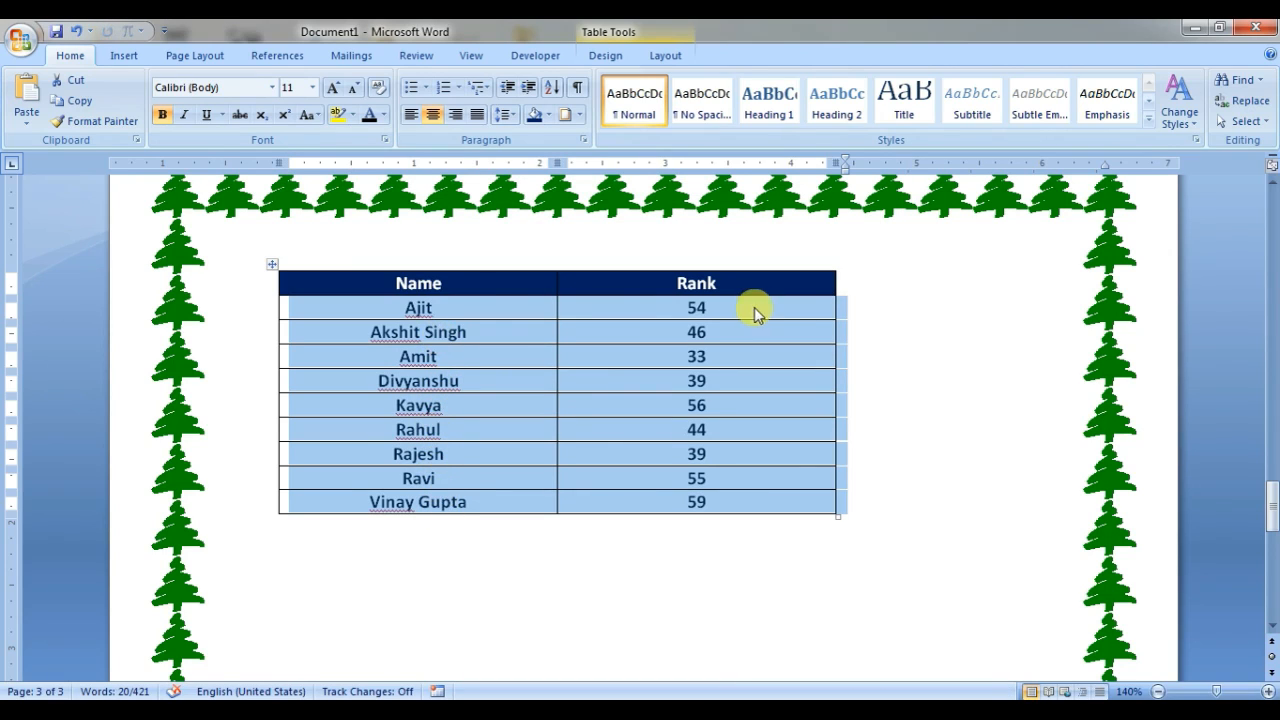
- Sort the table rows below the header by the Rank column as numbers in ascending order
{"action": "left_click_drag", "start_coordinate": [706, 283], "coordinate": [680, 451]}
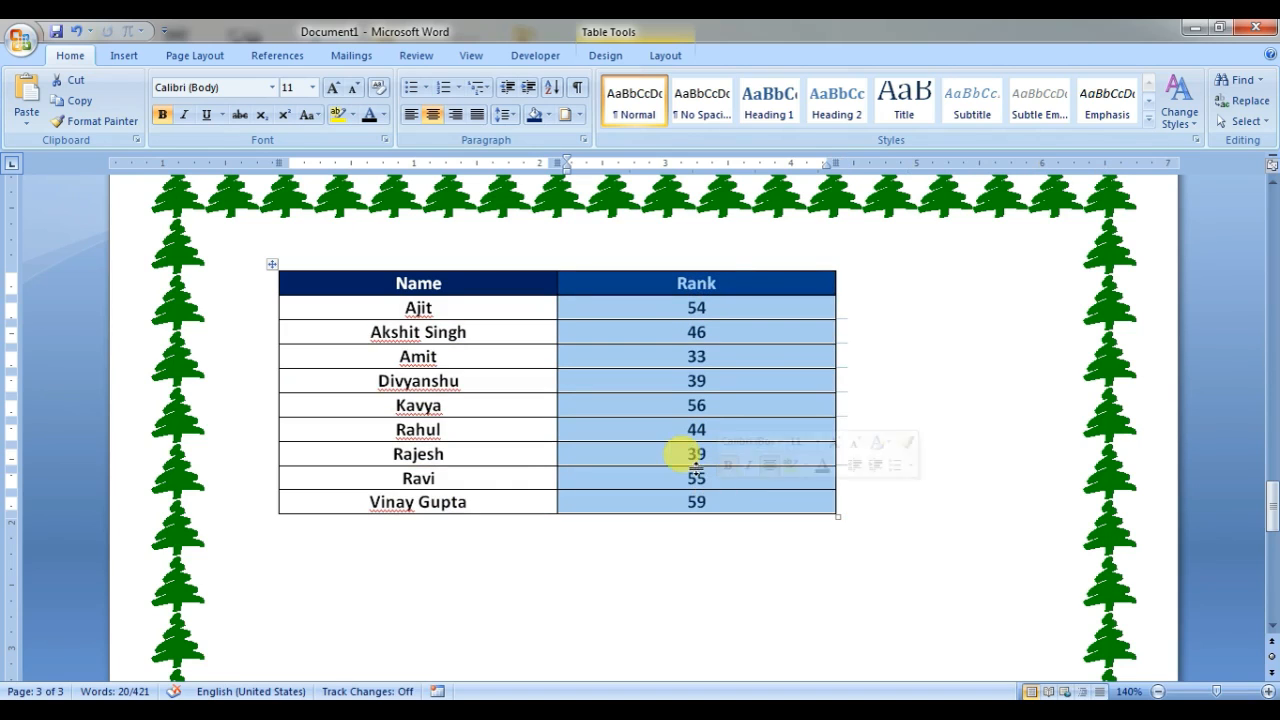
{"action": "left_click", "coordinate": [654, 331]}
{"action": "left_click_drag", "start_coordinate": [659, 313], "coordinate": [690, 500]}
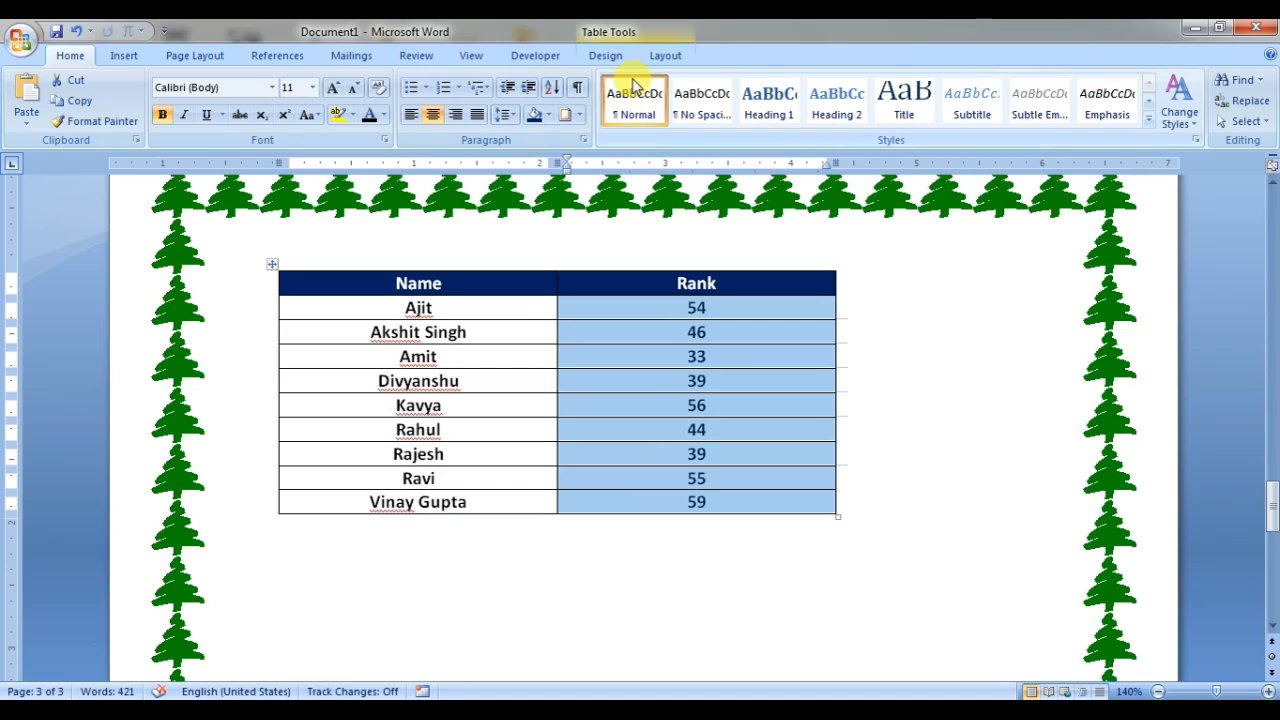
{"action": "left_click", "coordinate": [549, 92]}
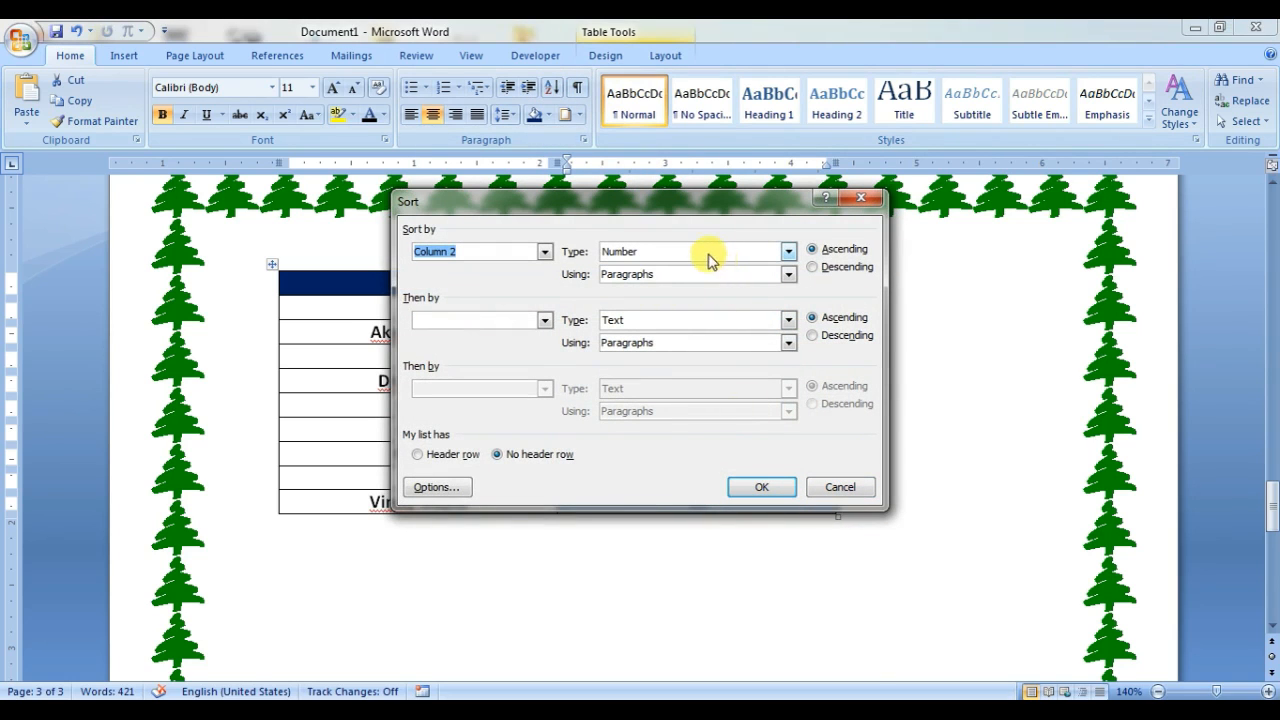
{"action": "left_click", "coordinate": [761, 487]}
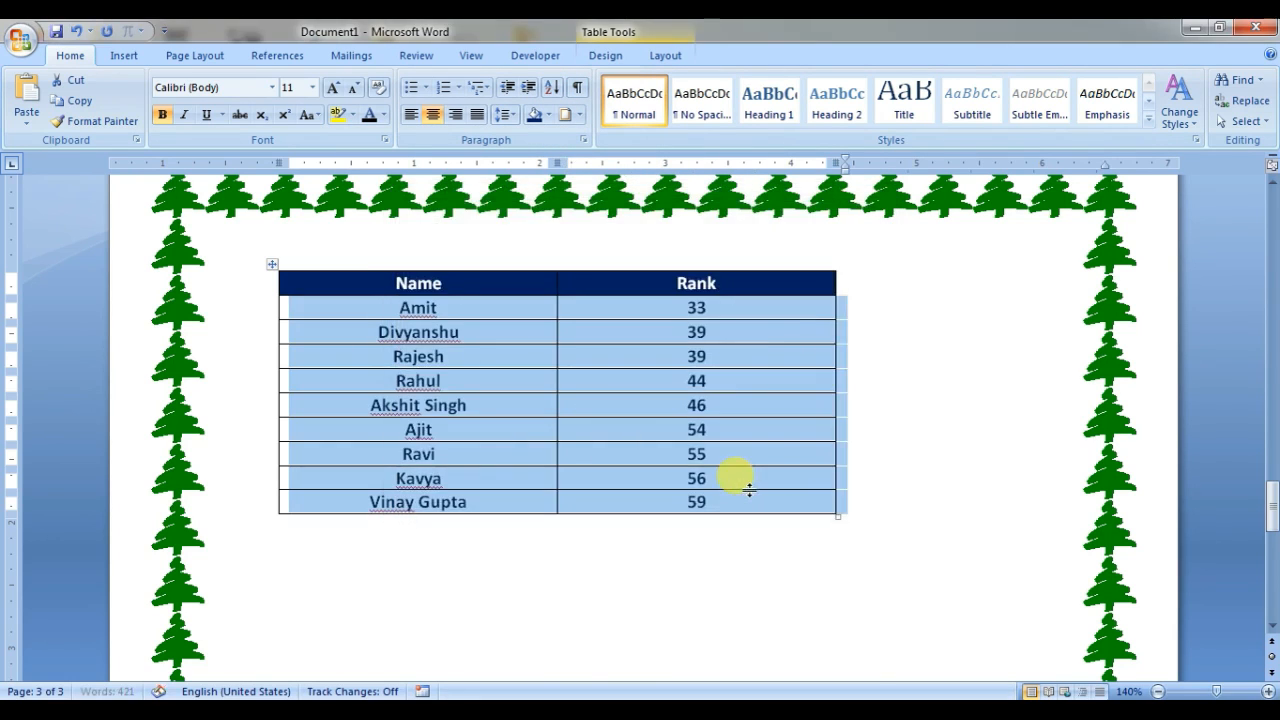
{"action": "left_click", "coordinate": [705, 355]}
{"action": "left_click_drag", "start_coordinate": [700, 308], "coordinate": [714, 329]}
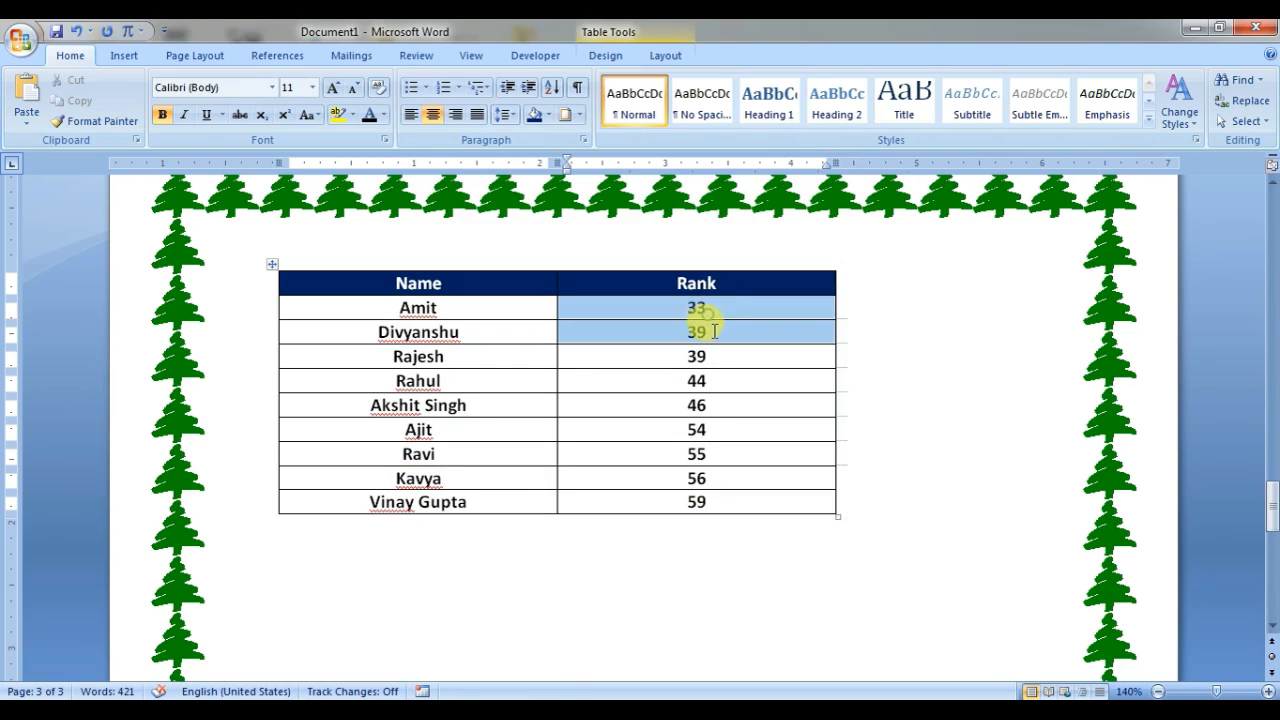
{"action": "left_click", "coordinate": [715, 339]}
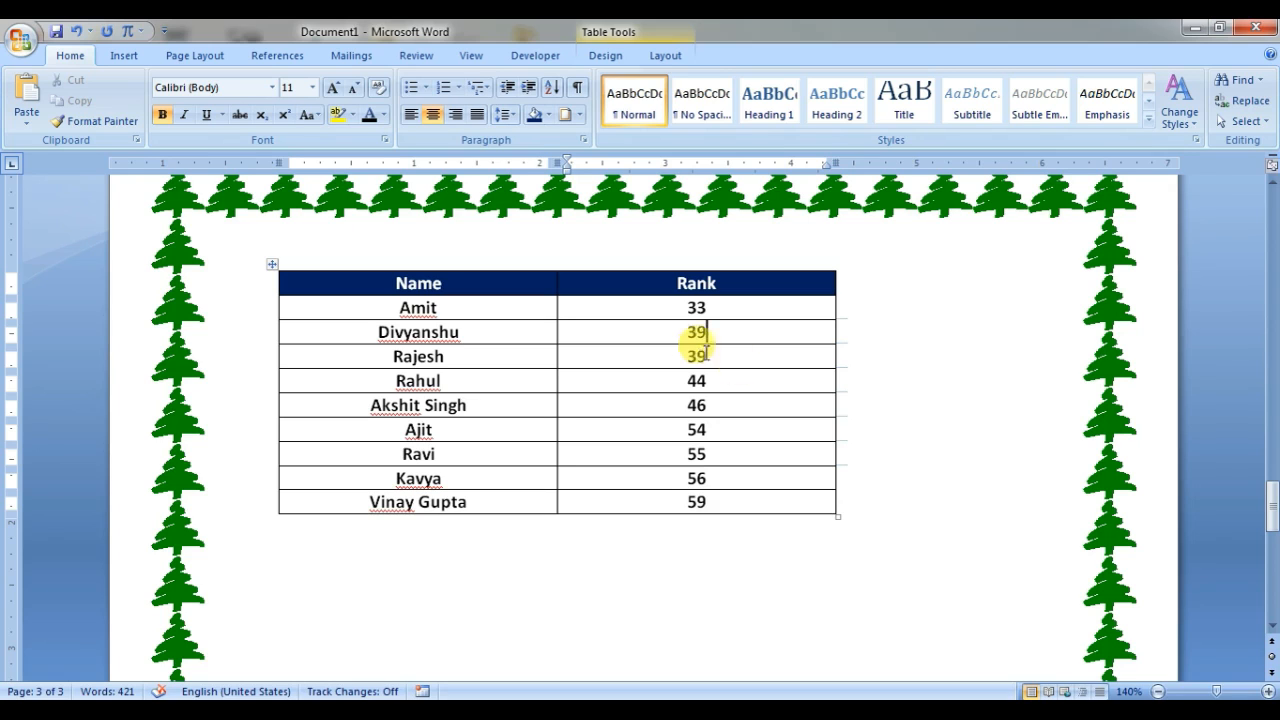
{"action": "left_click", "coordinate": [665, 548]}
- Apply the Heading 2 style to the paragraph starting "On the Insert tab" at the start of page 2
{"action": "scroll", "coordinate": [660, 535], "scroll_direction": "up", "scroll_amount": 4}
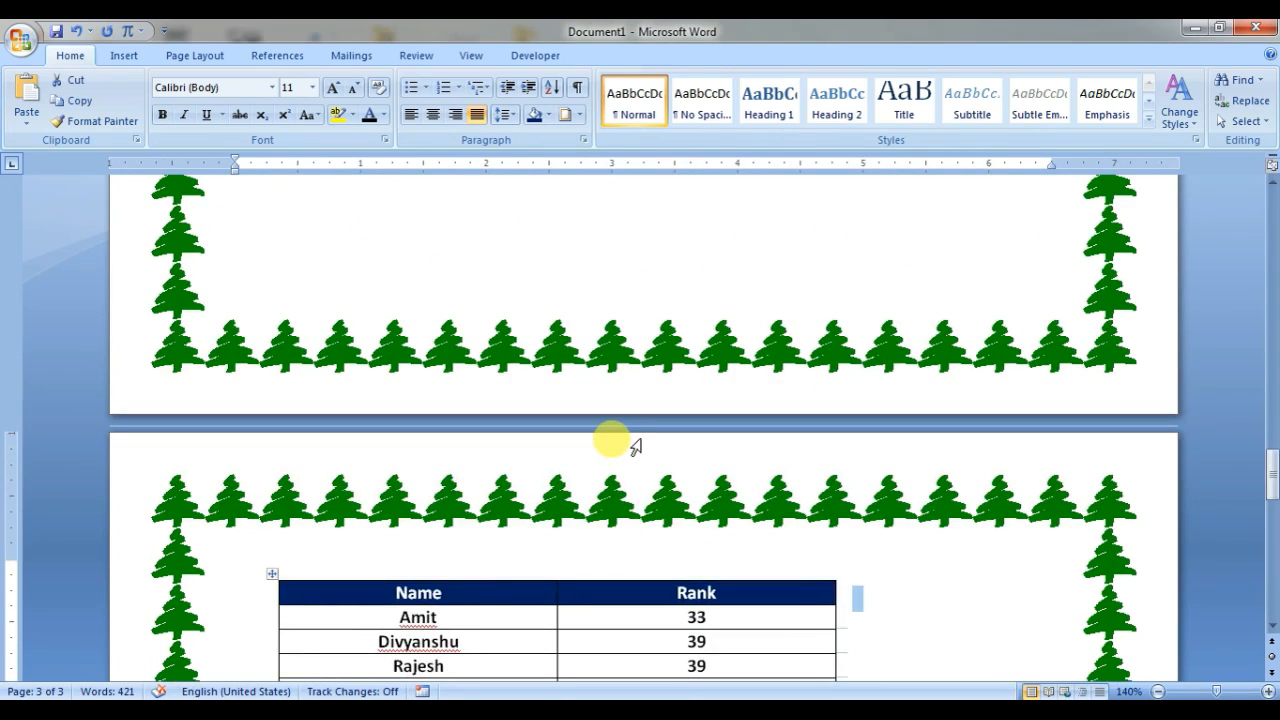
{"action": "left_click", "coordinate": [819, 517]}
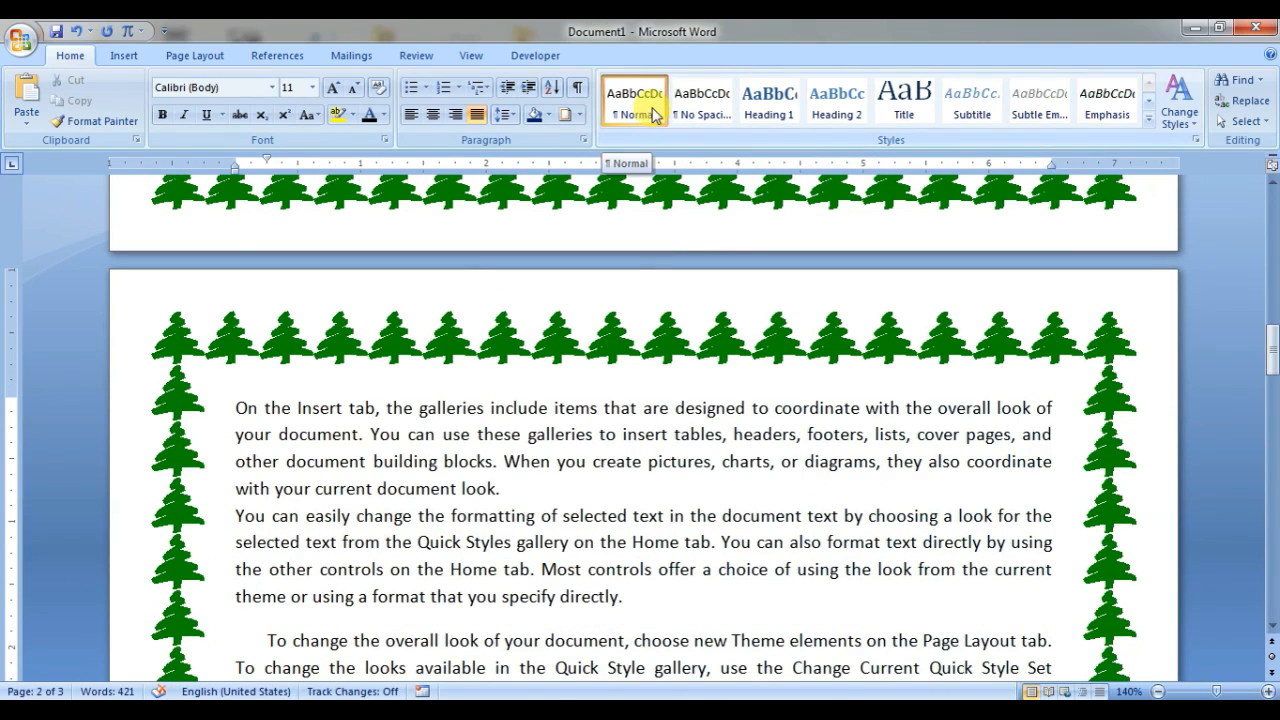
{"action": "left_click_drag", "start_coordinate": [237, 407], "coordinate": [505, 488]}
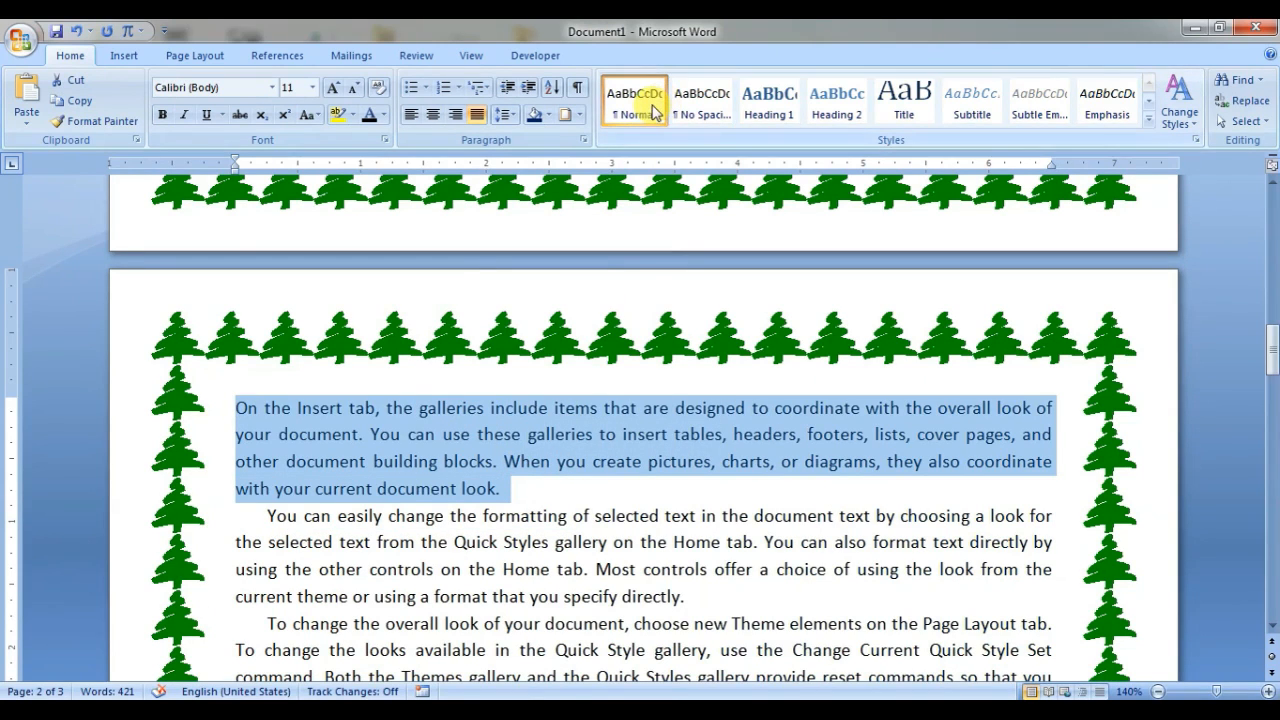
{"action": "left_click", "coordinate": [820, 114]}
{"action": "scroll", "coordinate": [771, 500], "scroll_direction": "down", "scroll_amount": 2}
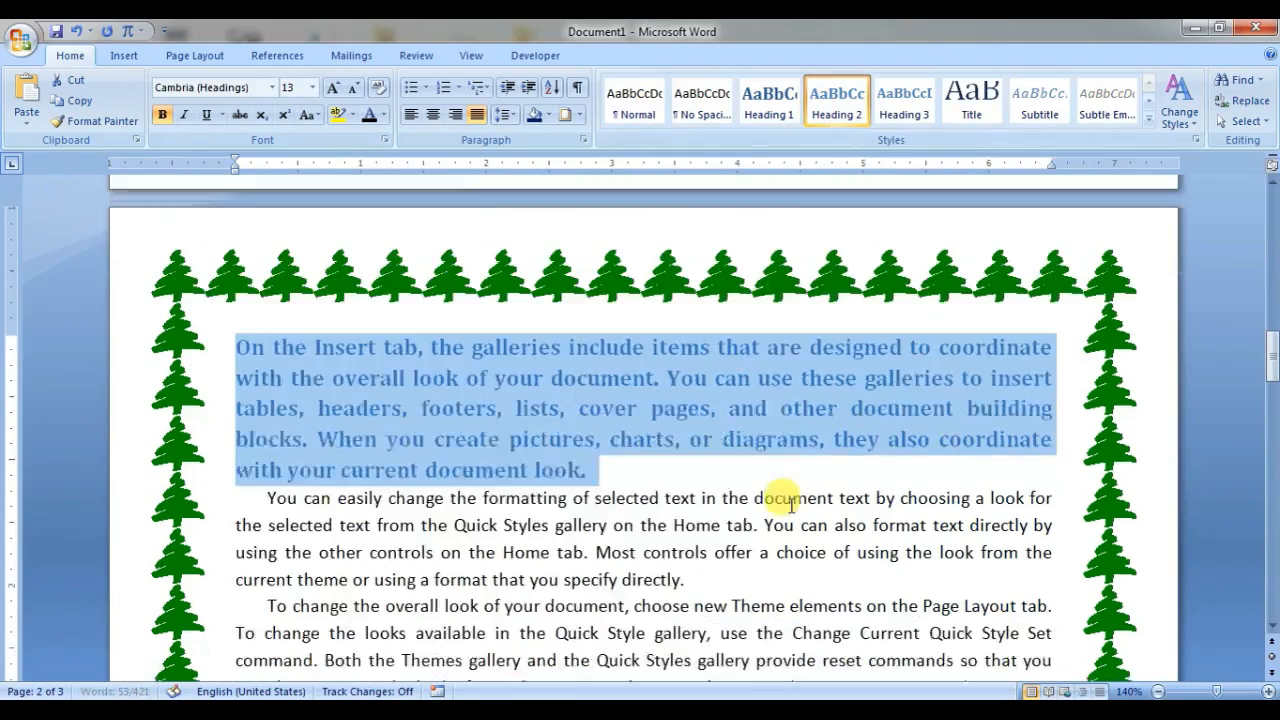
{"action": "left_click", "coordinate": [671, 436]}
- Apply the Subtitle style to the opening paragraph on page 1
{"action": "scroll", "coordinate": [628, 411], "scroll_direction": "up", "scroll_amount": 11}
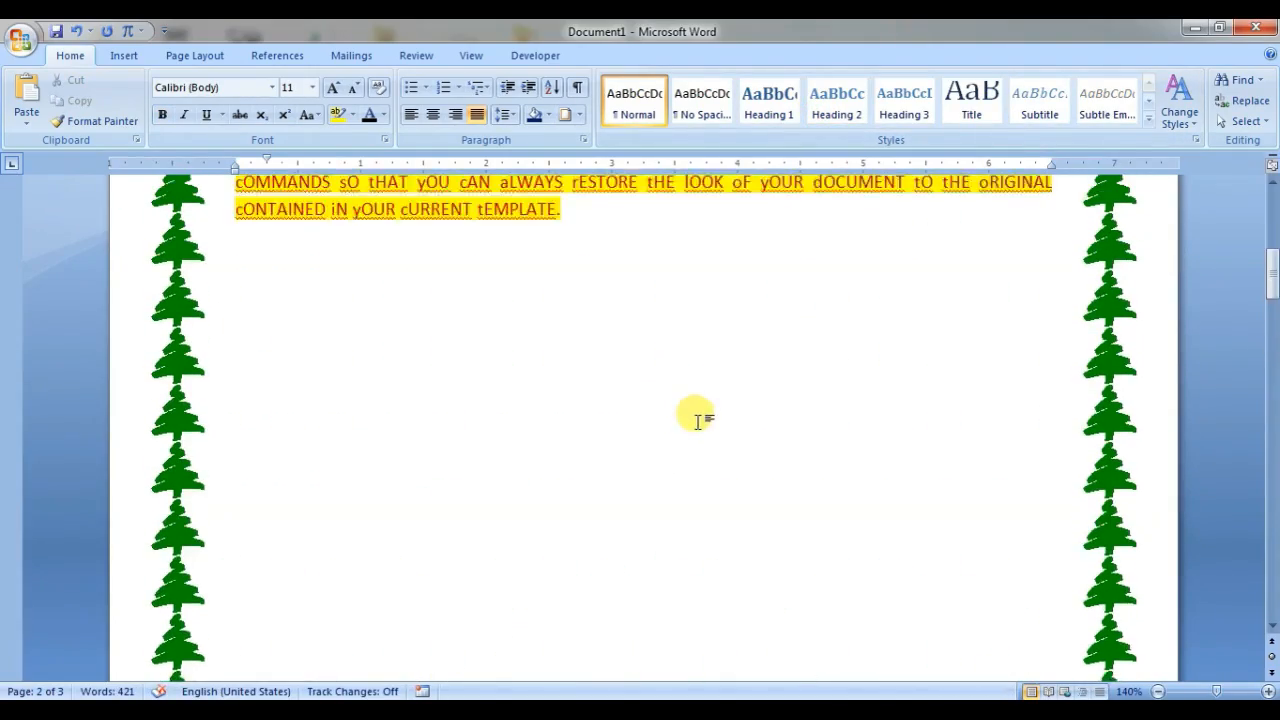
{"action": "scroll", "coordinate": [668, 482], "scroll_direction": "down", "scroll_amount": 2}
{"action": "scroll", "coordinate": [768, 374], "scroll_direction": "up", "scroll_amount": 3}
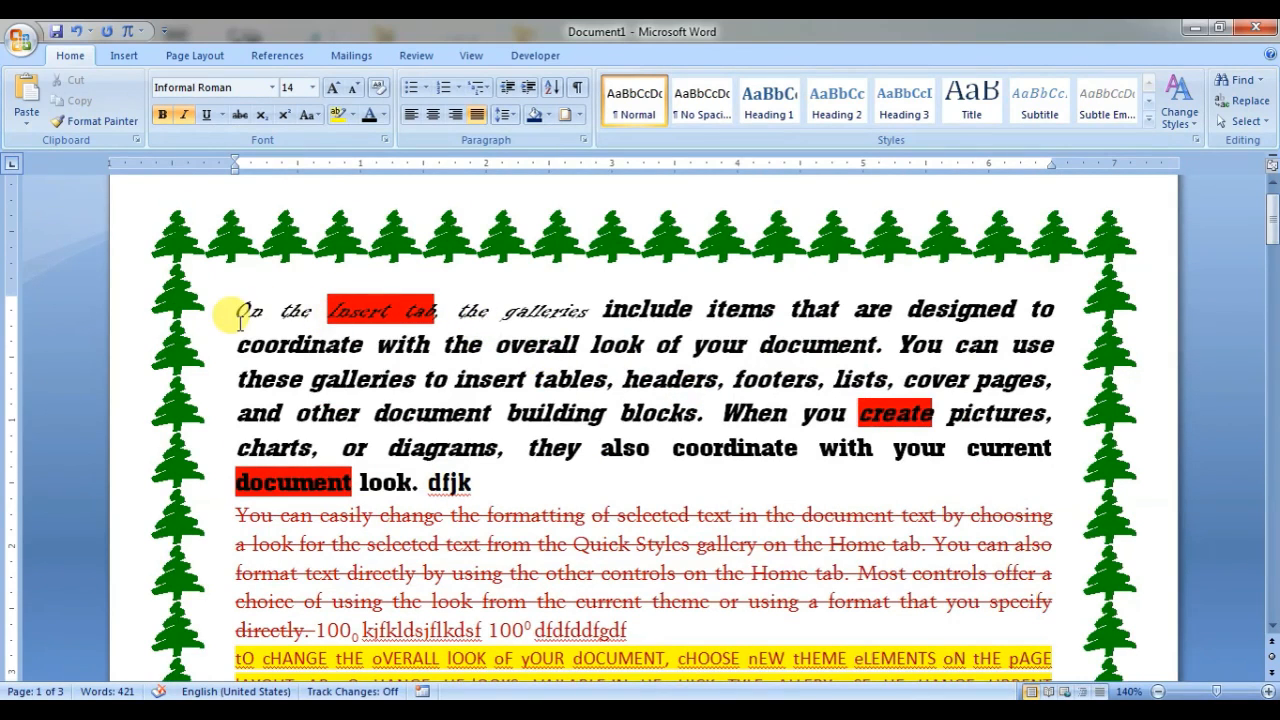
{"action": "left_click_drag", "start_coordinate": [237, 321], "coordinate": [487, 500]}
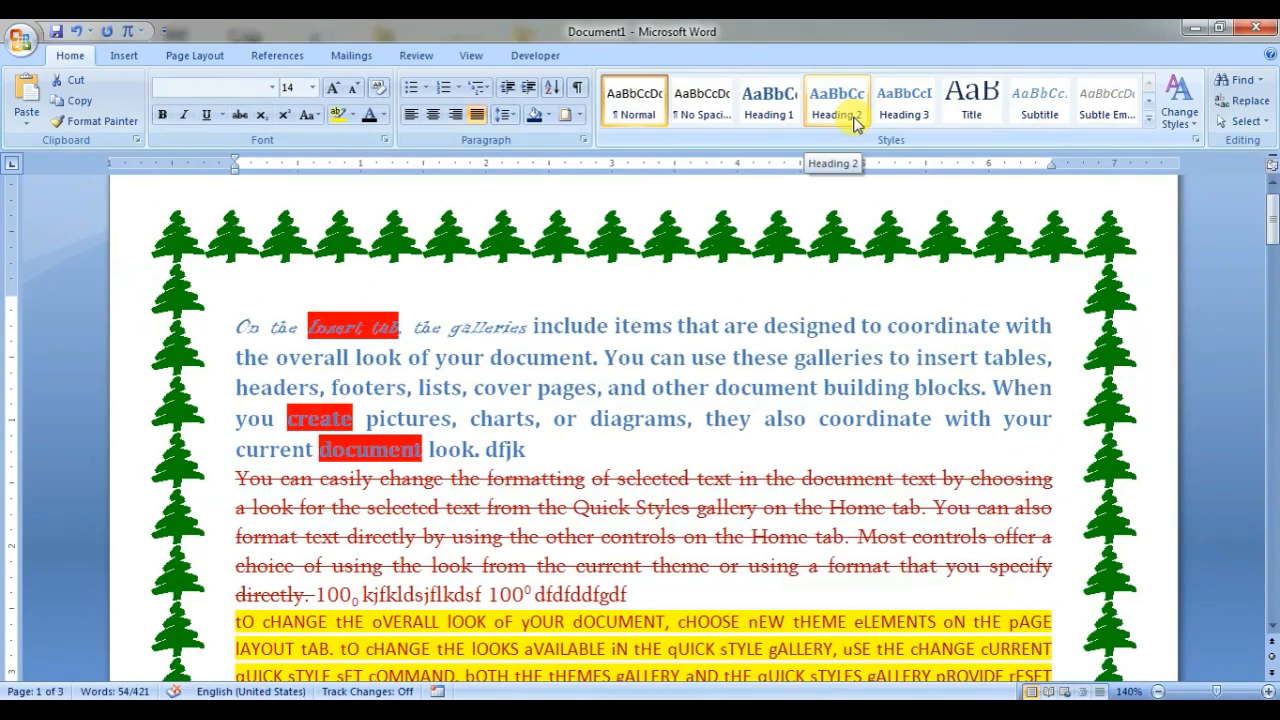
{"action": "left_click", "coordinate": [1040, 100]}
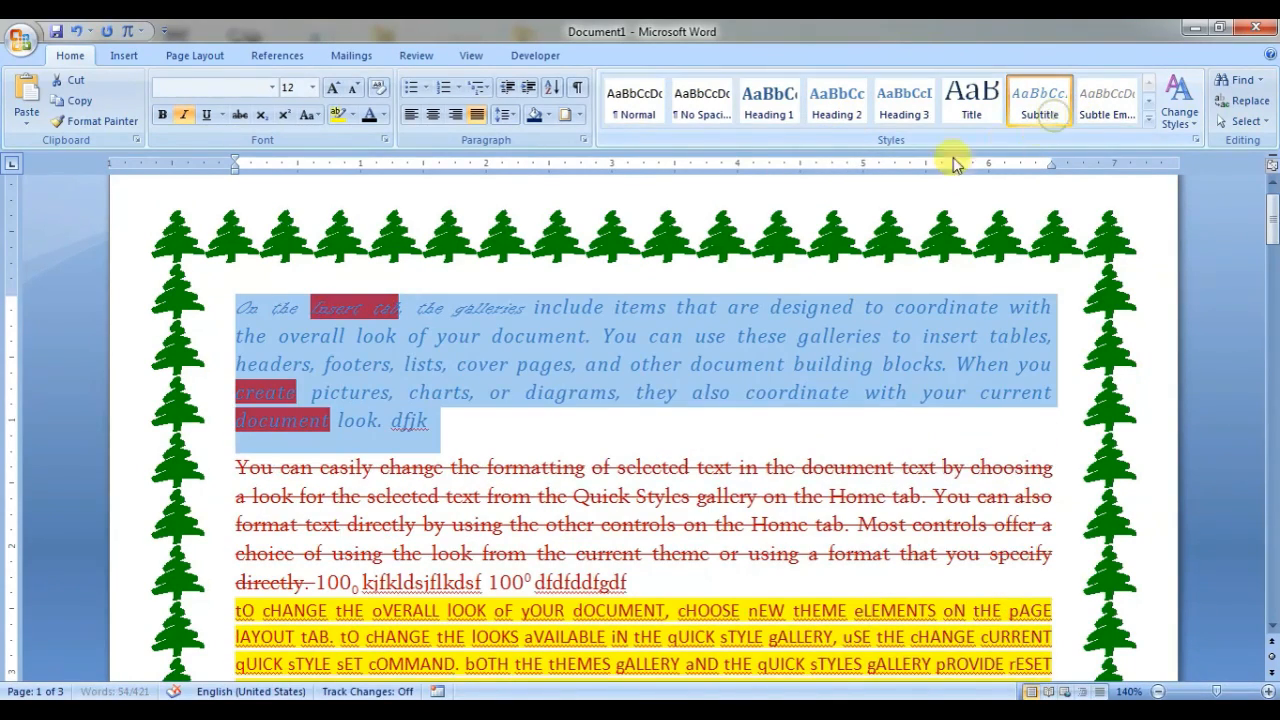
- Apply the Title style to the selected opening paragraph and open that style for modification
{"action": "left_click", "coordinate": [272, 87]}
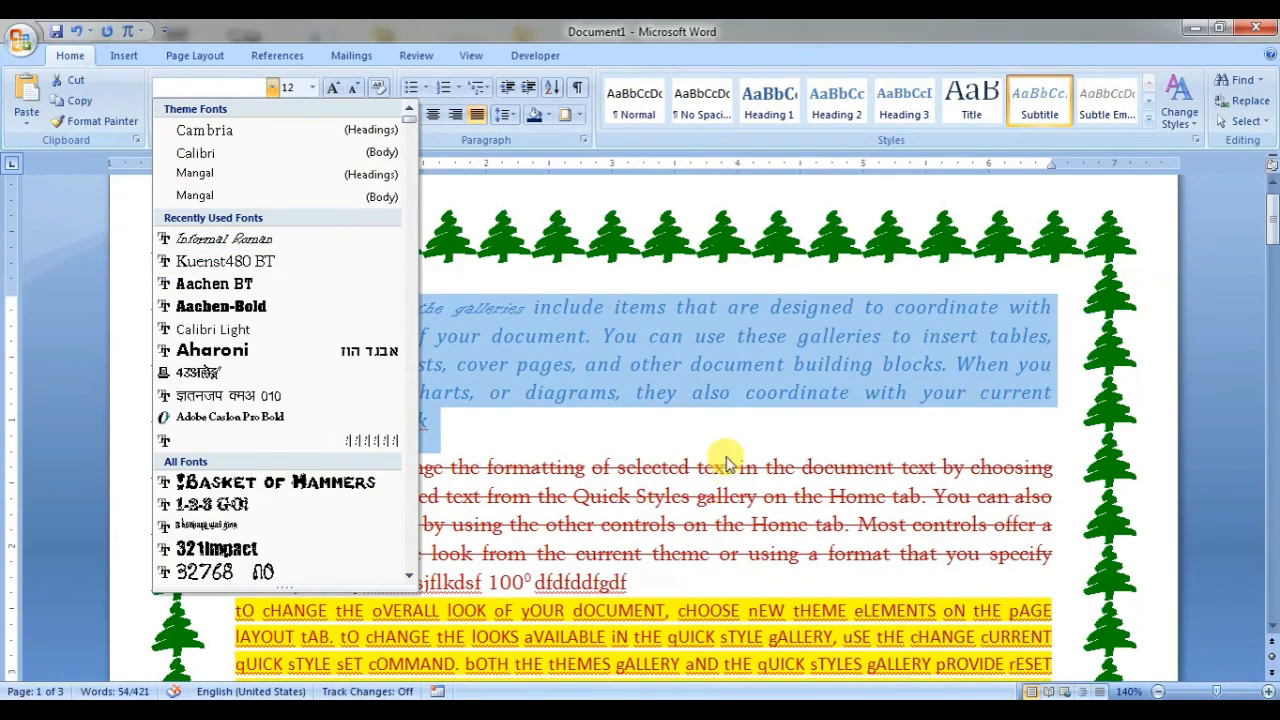
{"action": "left_click", "coordinate": [968, 345]}
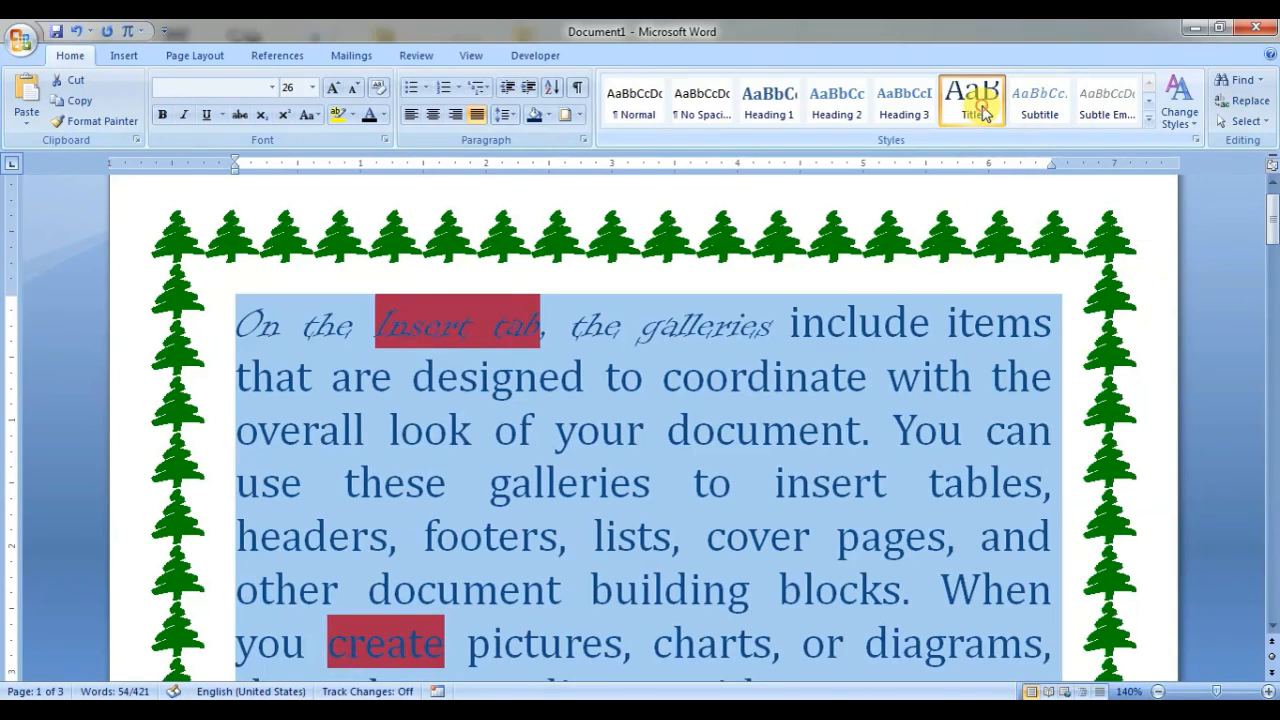
{"action": "right_click", "coordinate": [983, 114]}
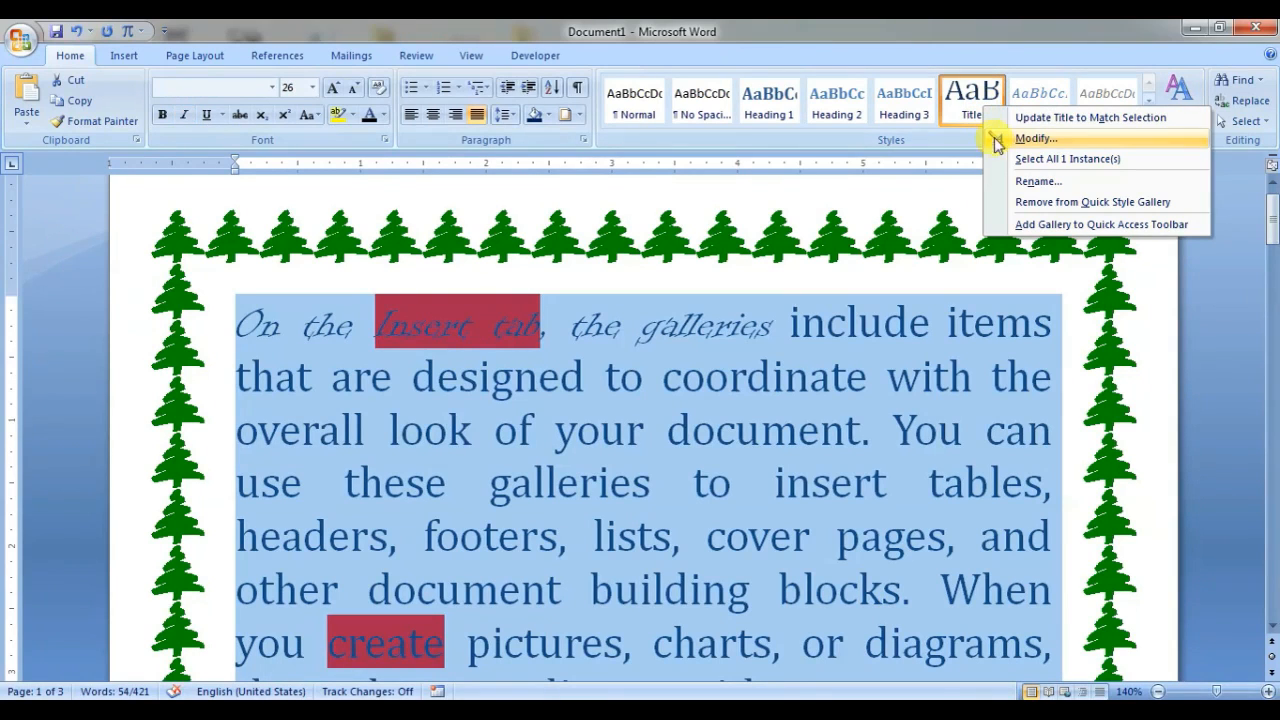
{"action": "left_click", "coordinate": [1053, 140]}
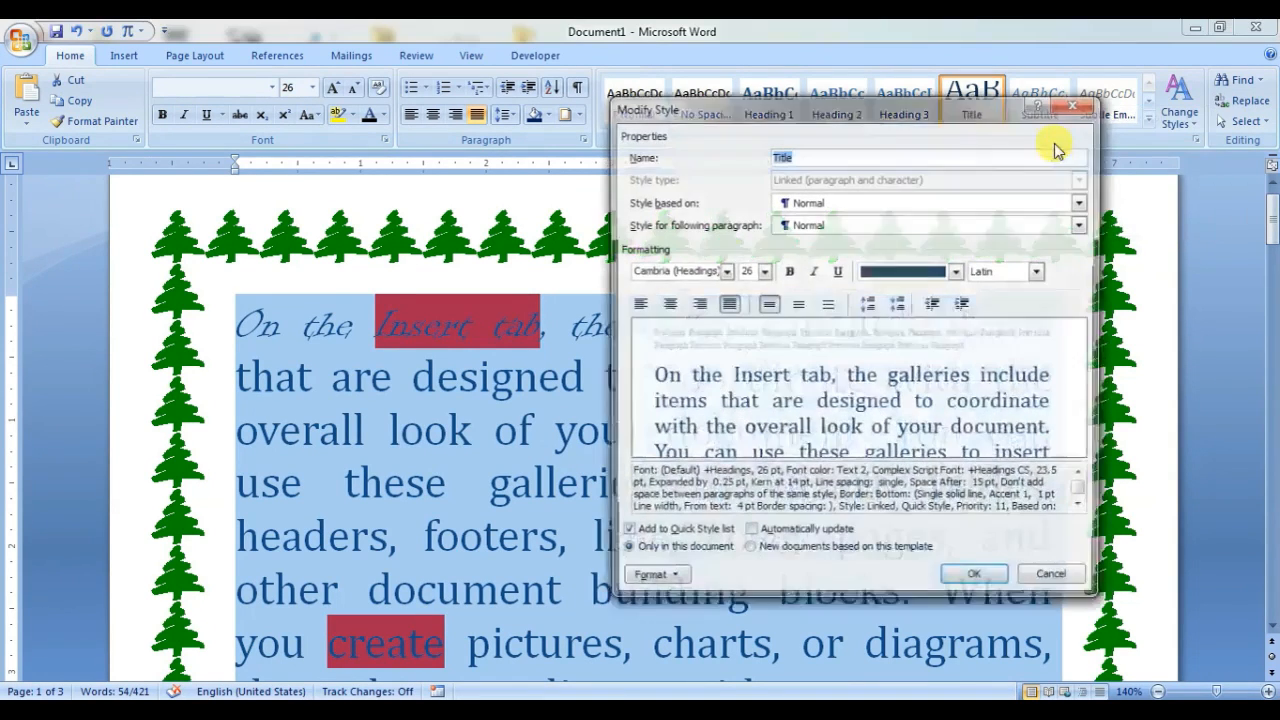
- Set the Title style's font to Kuenst480 BT, bold, in standard red, and confirm the style changes
{"action": "left_click", "coordinate": [724, 271]}
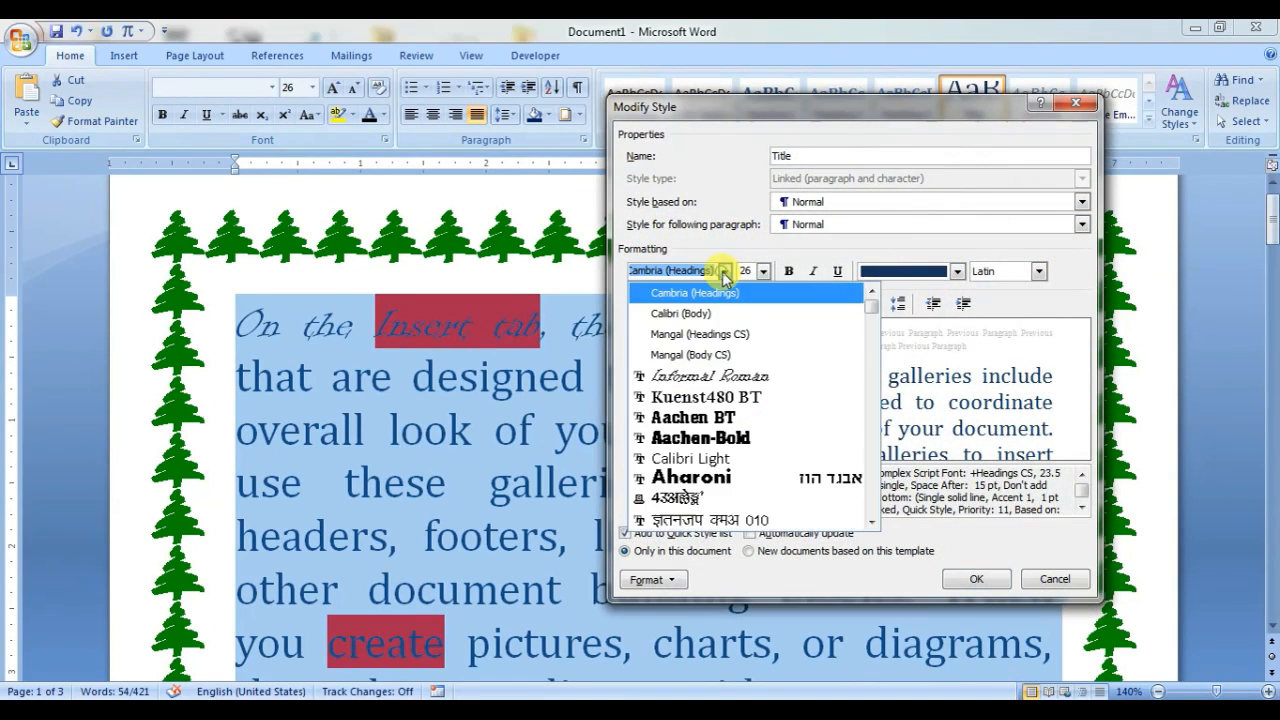
{"action": "left_click", "coordinate": [736, 395]}
{"action": "left_click", "coordinate": [957, 271]}
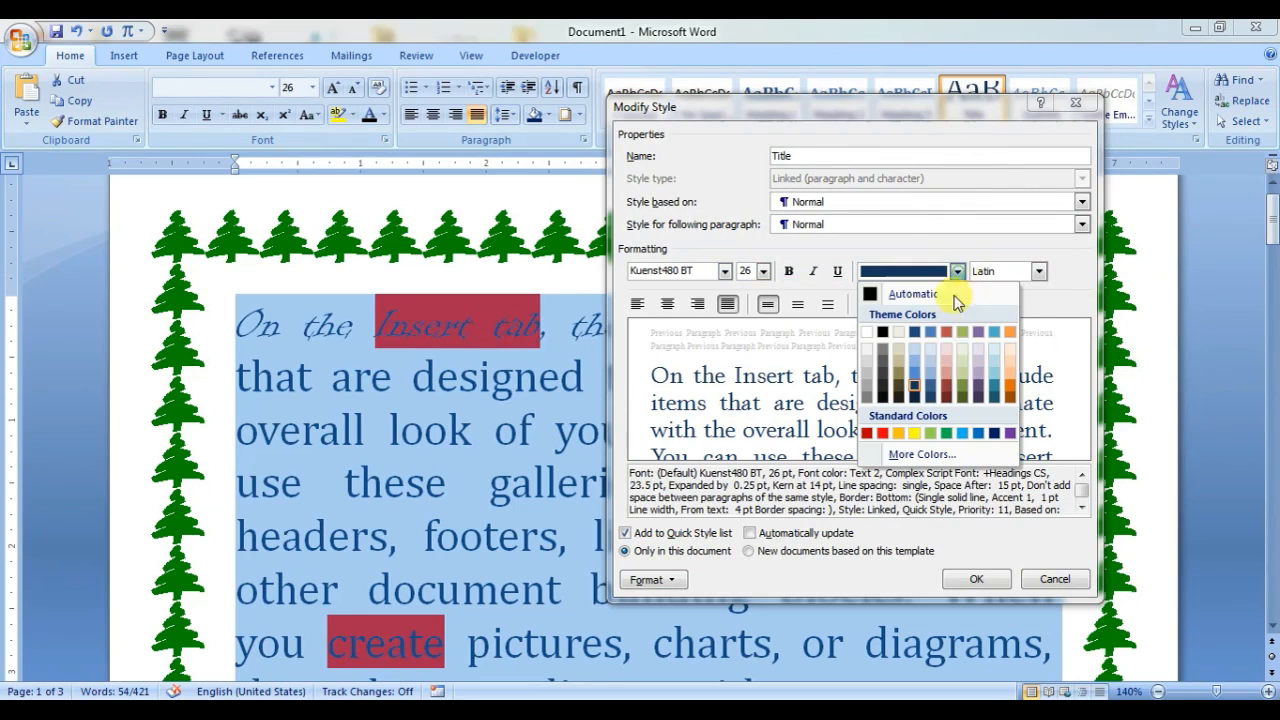
{"action": "left_click", "coordinate": [881, 434]}
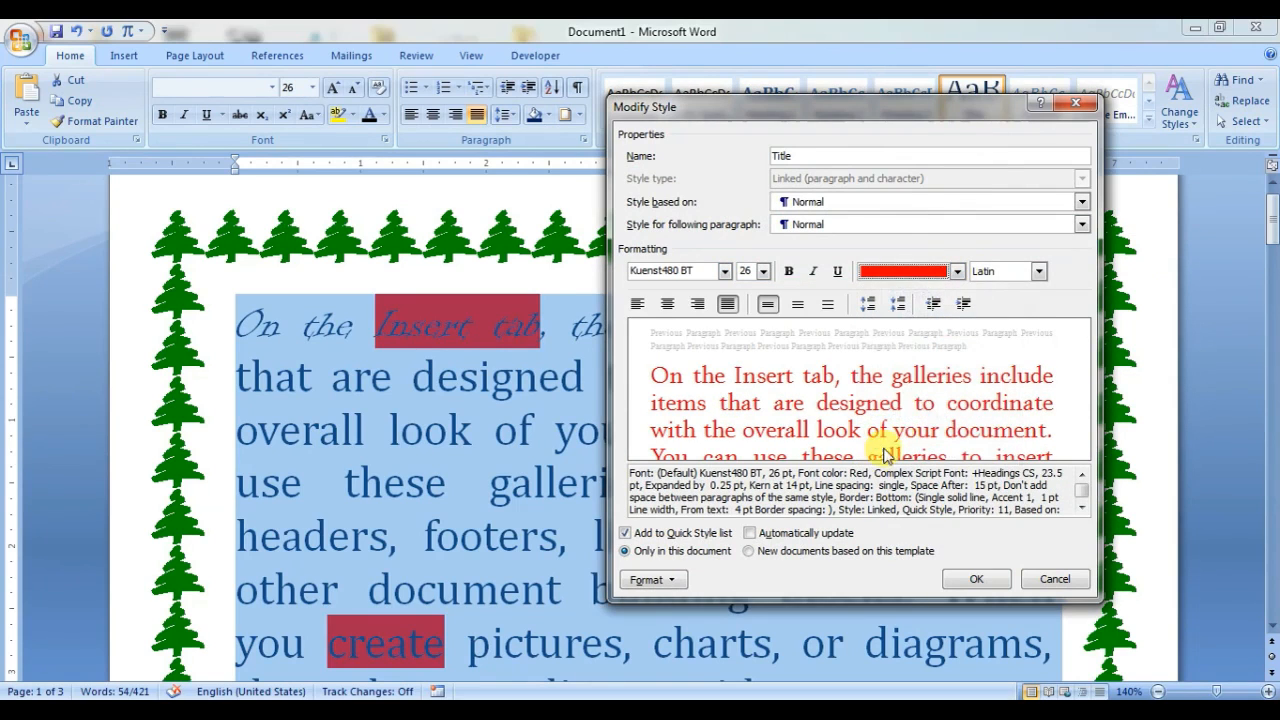
{"action": "left_click", "coordinate": [790, 271]}
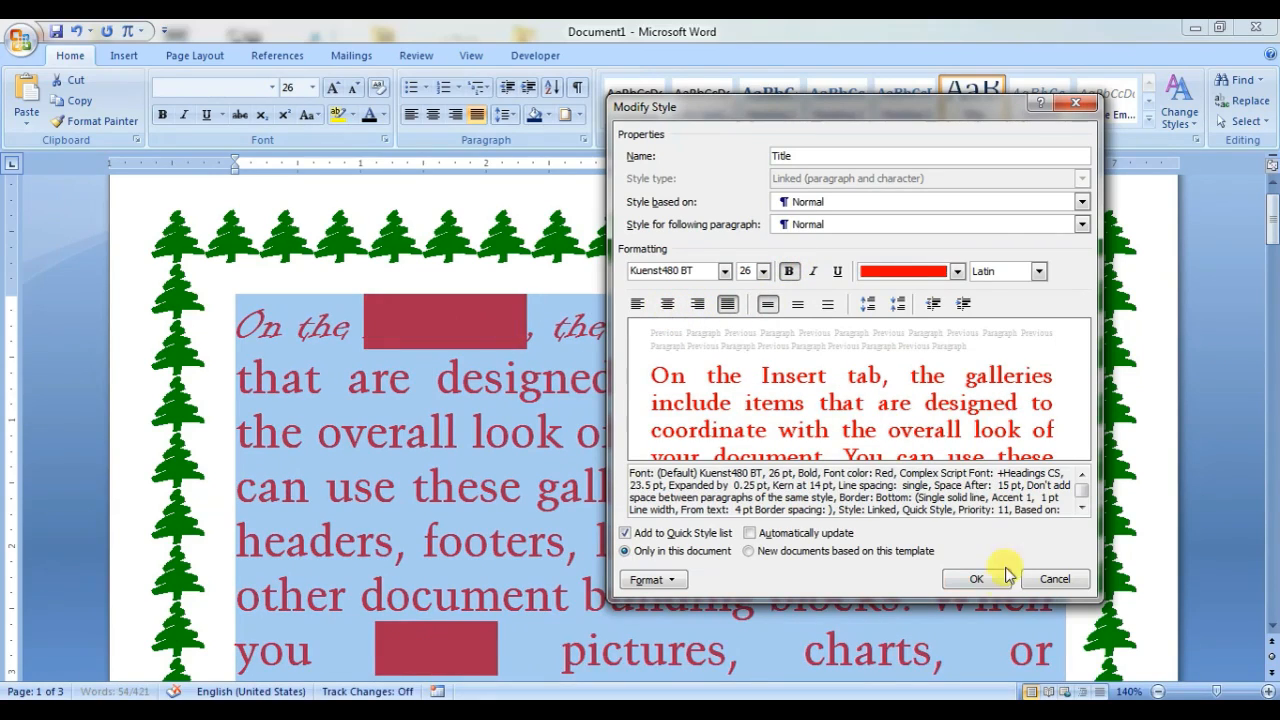
{"action": "left_click", "coordinate": [976, 580]}
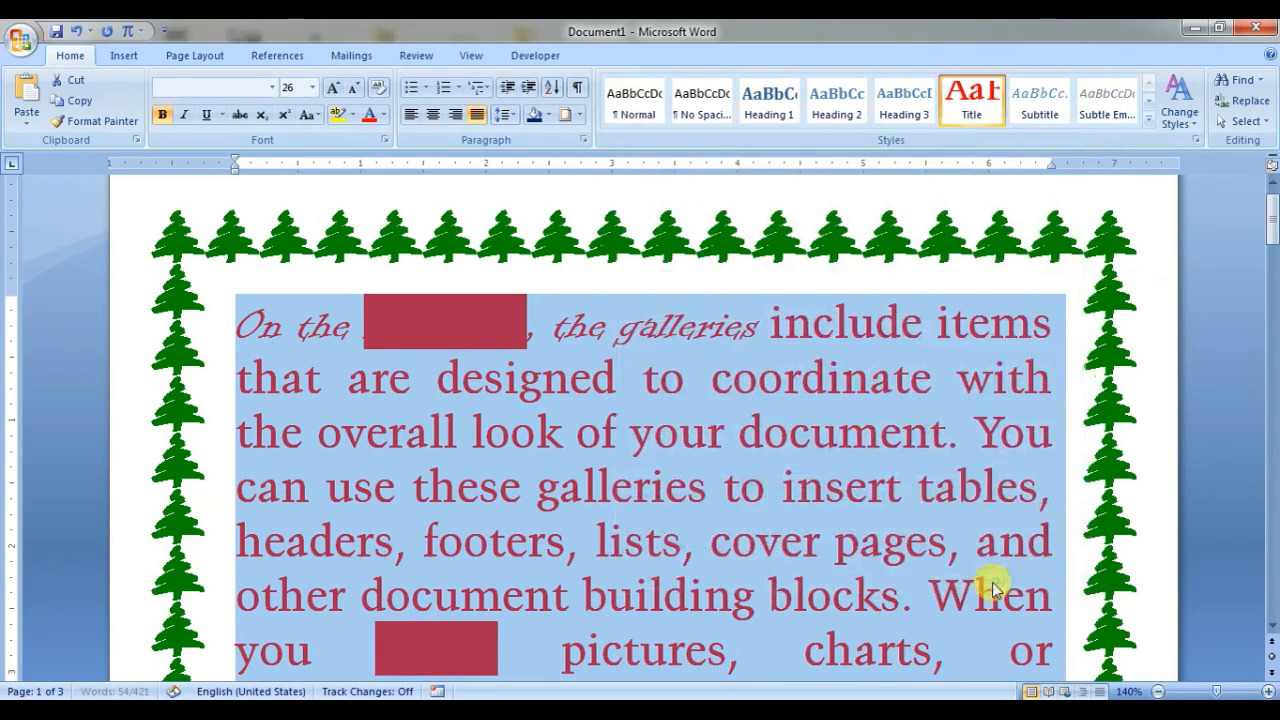
- Reopen the Title style for modification with the opening paragraph selected, and turn on automatic updating
{"action": "left_click", "coordinate": [777, 509]}
{"action": "scroll", "coordinate": [766, 457], "scroll_direction": "down", "scroll_amount": 2}
{"action": "scroll", "coordinate": [860, 450], "scroll_direction": "up", "scroll_amount": 2}
{"action": "scroll", "coordinate": [860, 450], "scroll_direction": "down", "scroll_amount": 3}
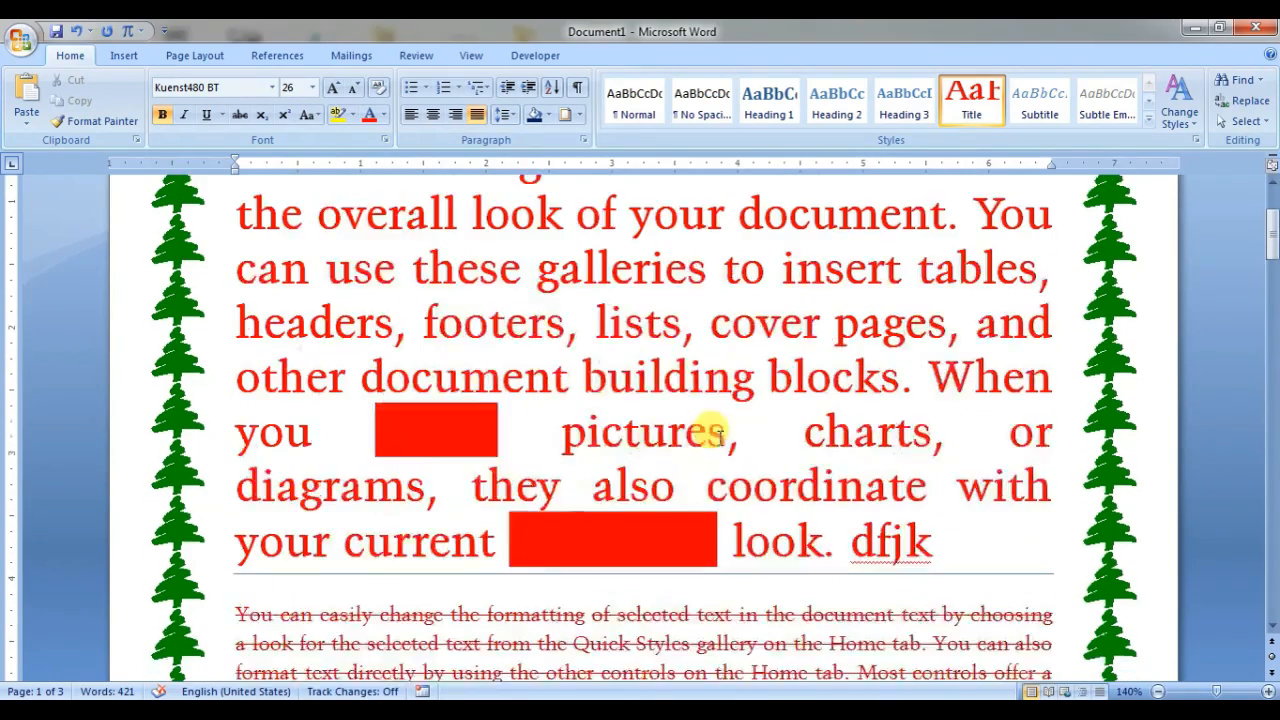
{"action": "left_click_drag", "start_coordinate": [950, 415], "coordinate": [222, 196]}
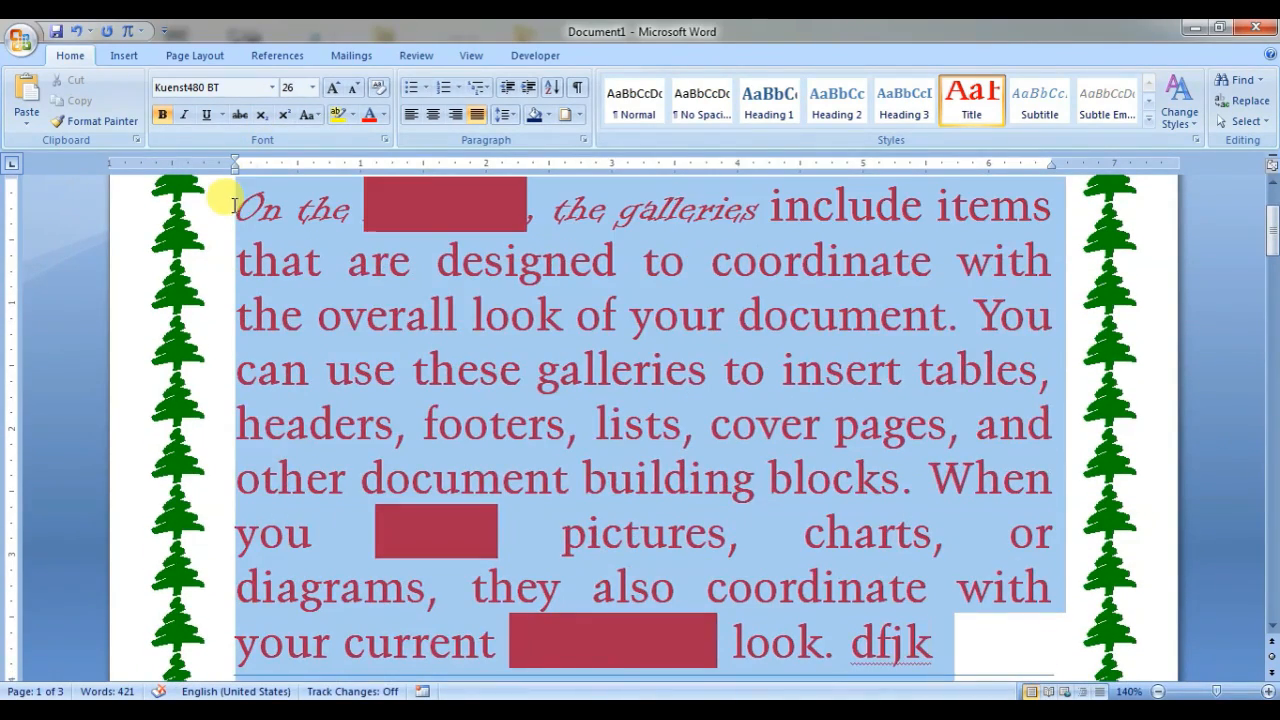
{"action": "right_click", "coordinate": [988, 117]}
{"action": "left_click", "coordinate": [1038, 148]}
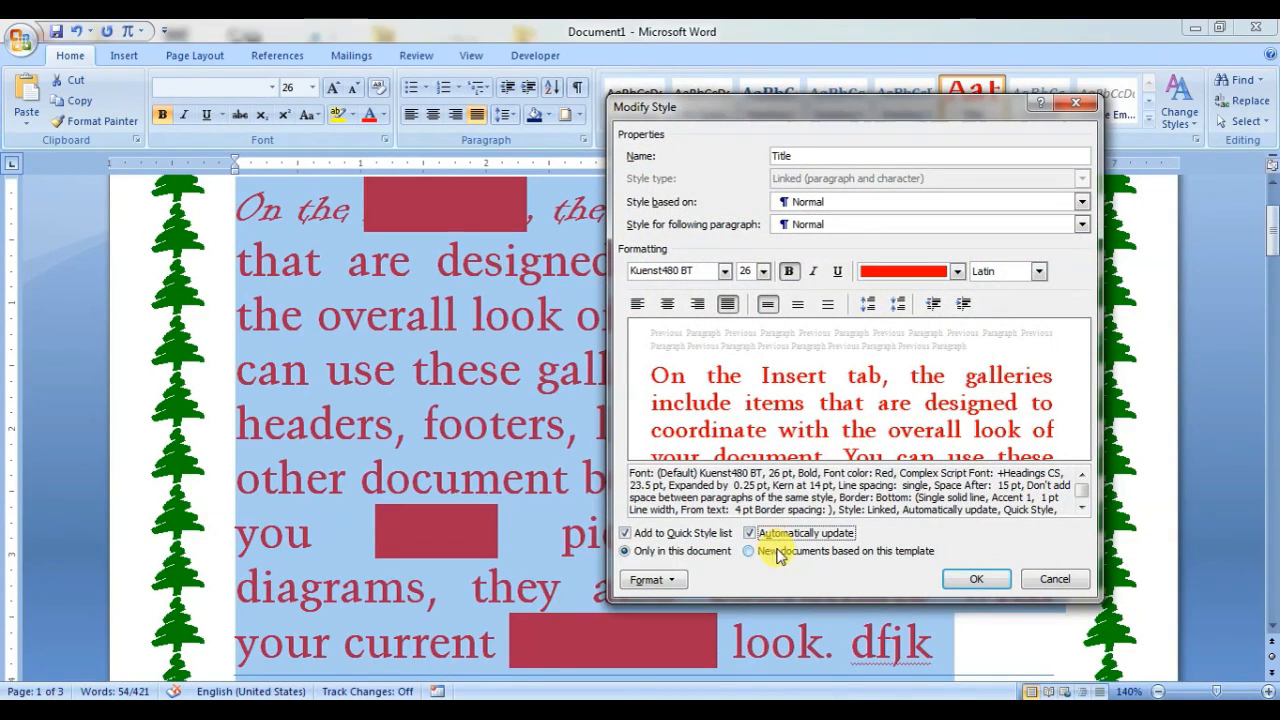
- Base the Title style on Heading 1 and set its size to 16 with bold on
{"action": "left_click", "coordinate": [836, 205]}
{"action": "left_click", "coordinate": [838, 260]}
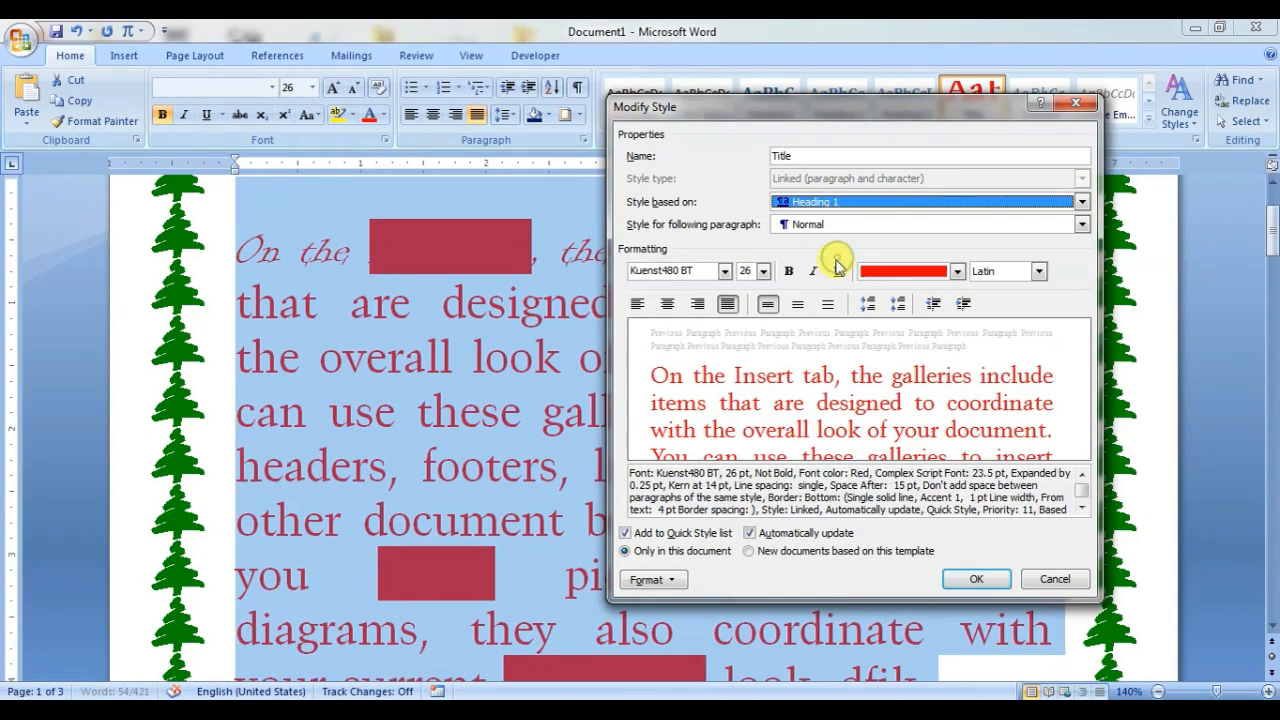
{"action": "left_click", "coordinate": [763, 271]}
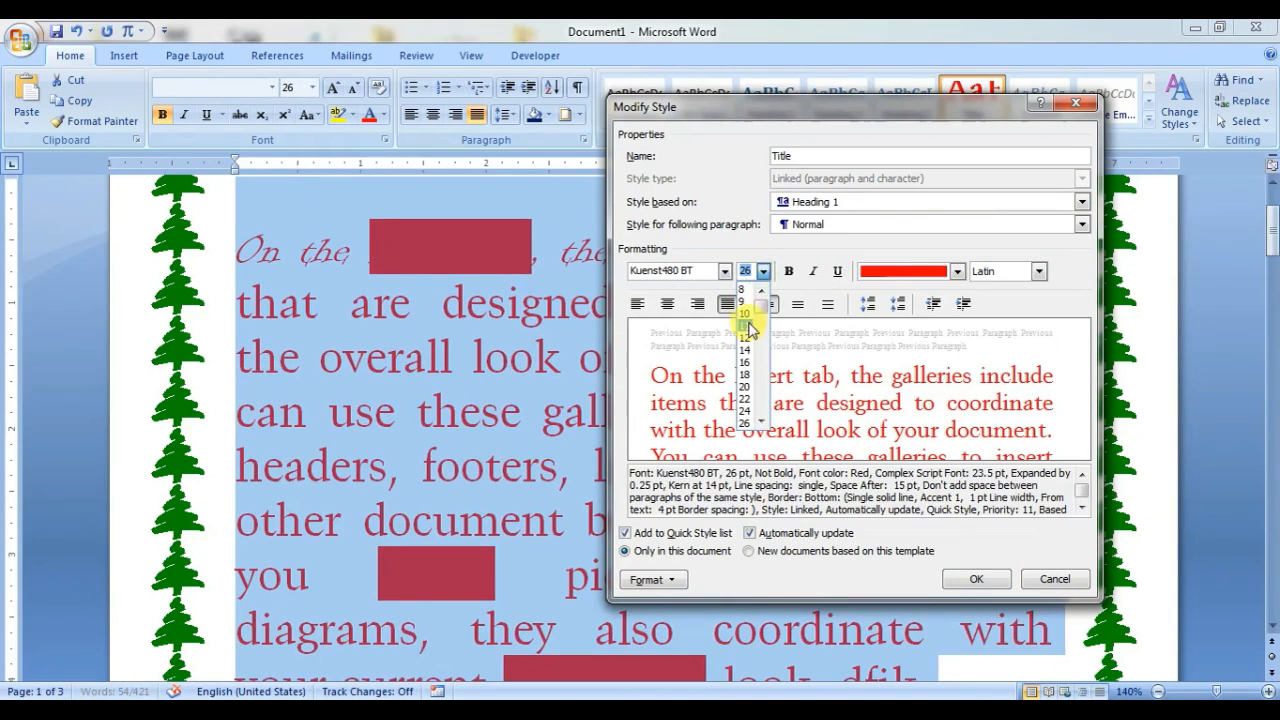
{"action": "left_click", "coordinate": [748, 364]}
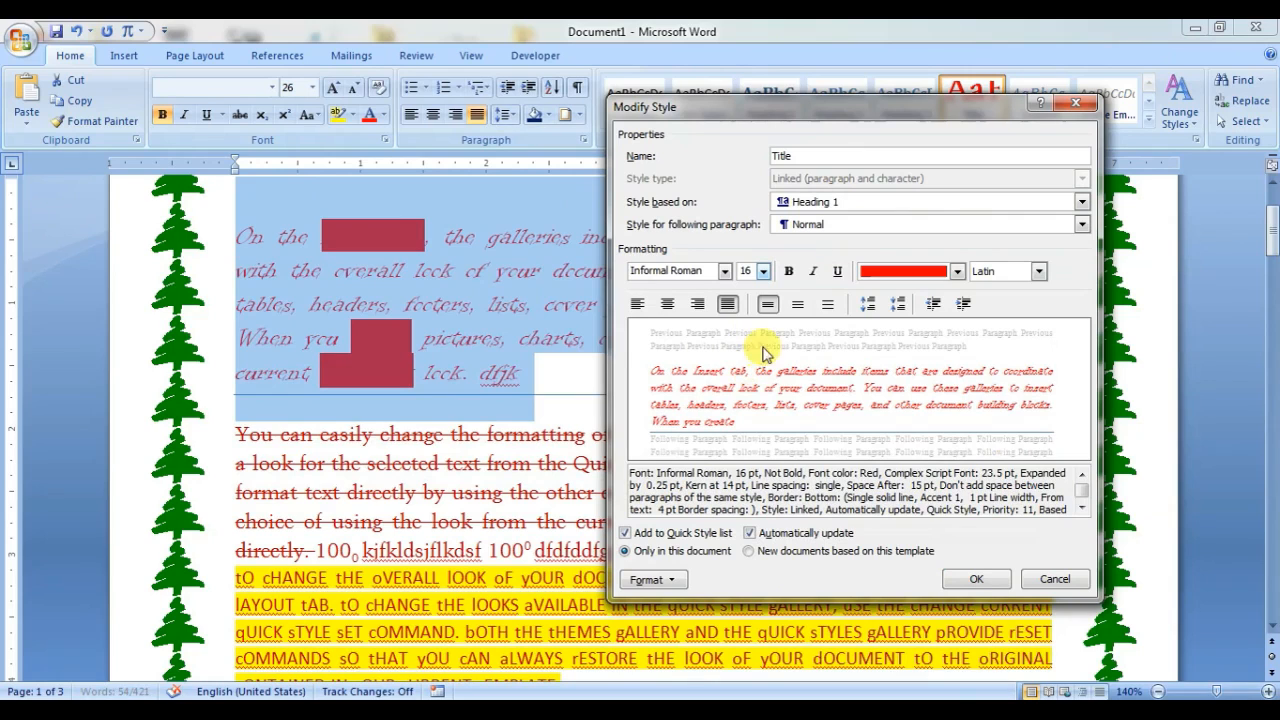
{"action": "left_click", "coordinate": [790, 274]}
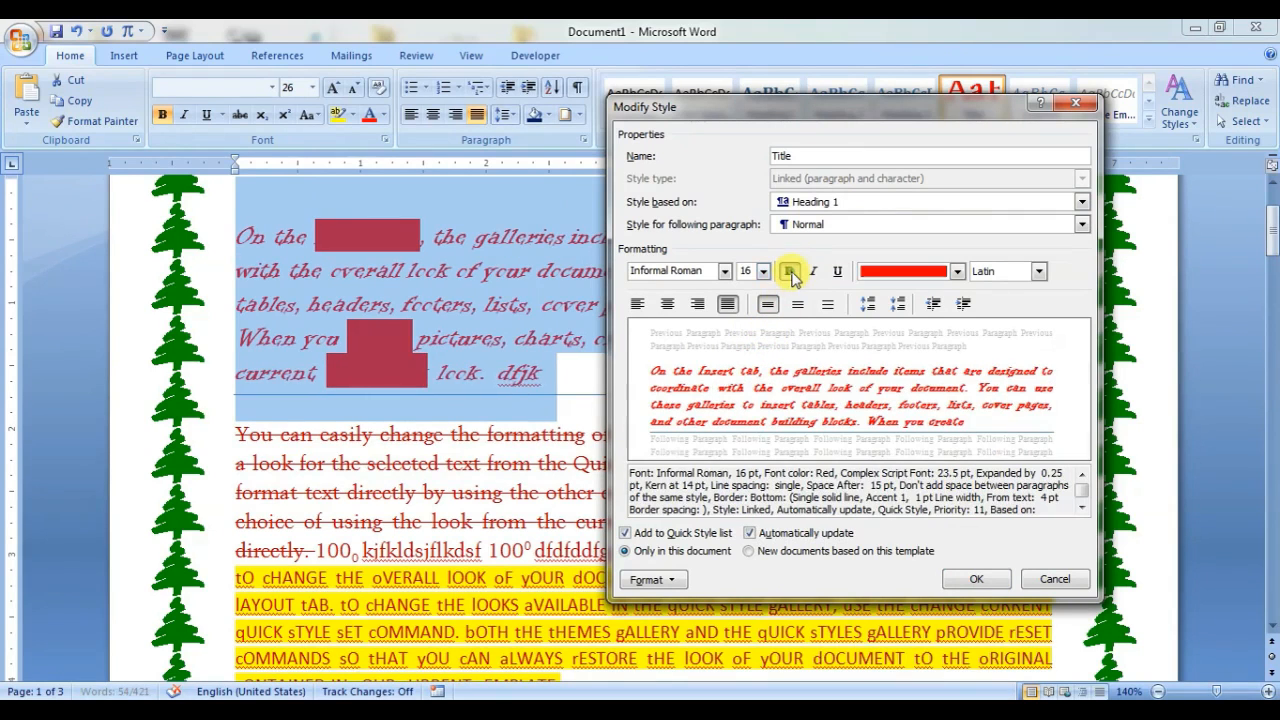
- Set the Title style's font to Abadi MT Condensed Light and confirm the style changes
{"action": "left_click", "coordinate": [724, 271]}
{"action": "scroll", "coordinate": [726, 420], "scroll_direction": "down", "scroll_amount": 4}
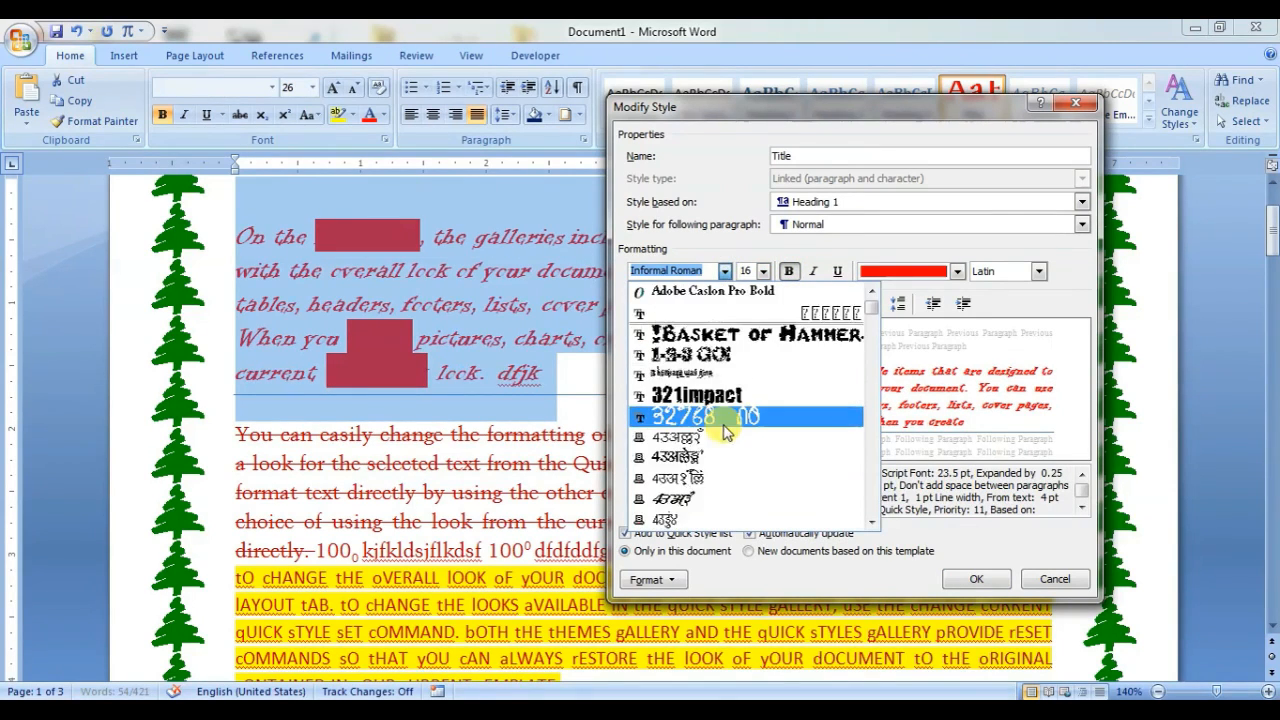
{"action": "scroll", "coordinate": [726, 432], "scroll_direction": "down", "scroll_amount": 8}
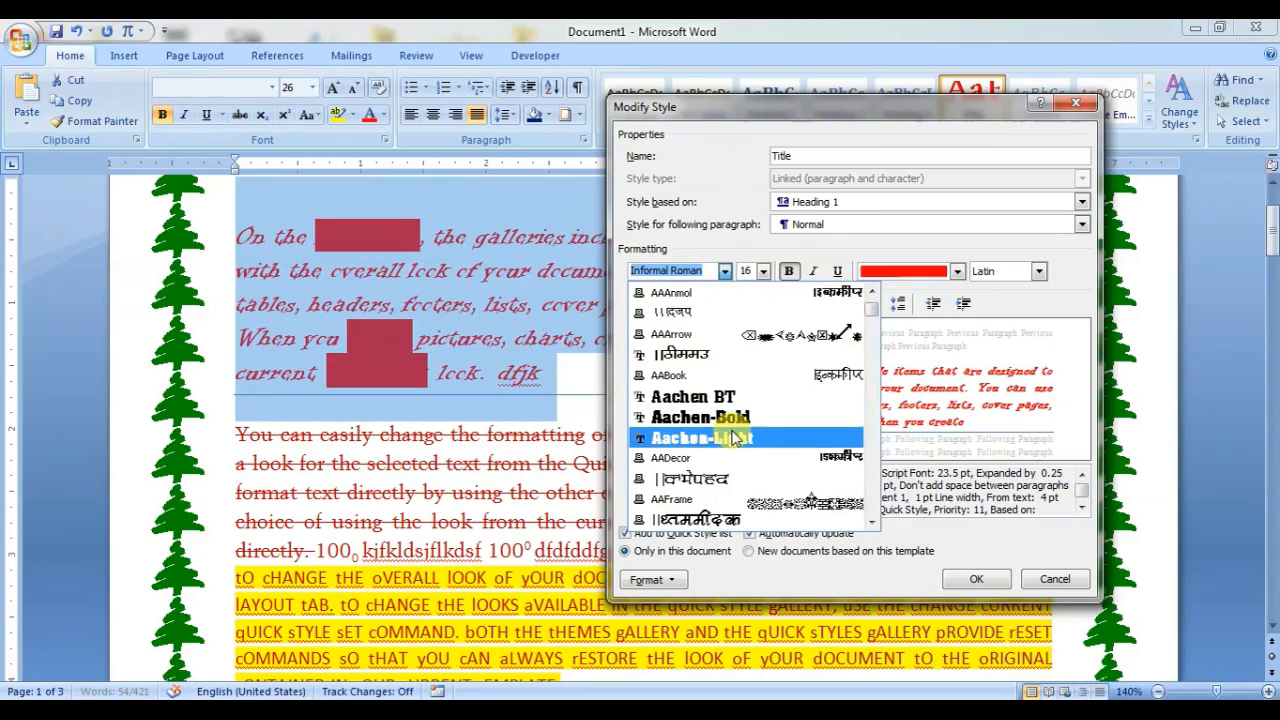
{"action": "scroll", "coordinate": [740, 428], "scroll_direction": "down", "scroll_amount": 1}
{"action": "scroll", "coordinate": [748, 418], "scroll_direction": "down", "scroll_amount": 2}
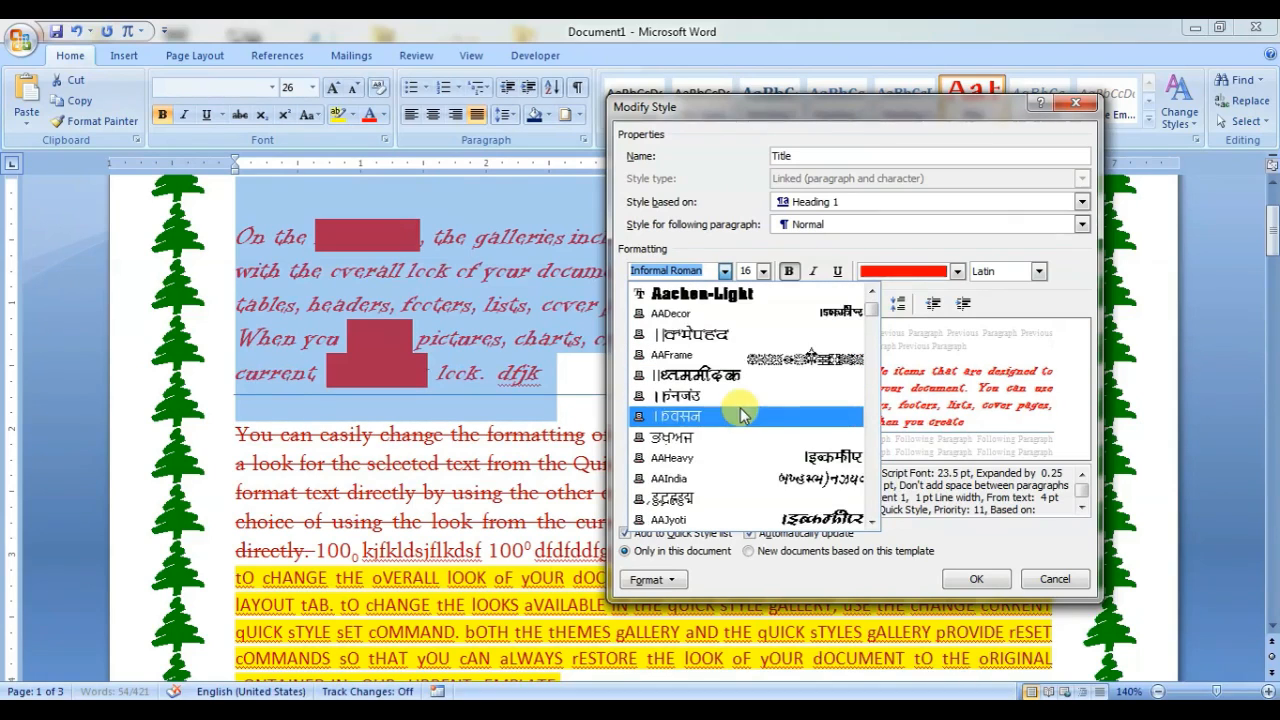
{"action": "scroll", "coordinate": [748, 444], "scroll_direction": "down", "scroll_amount": 5}
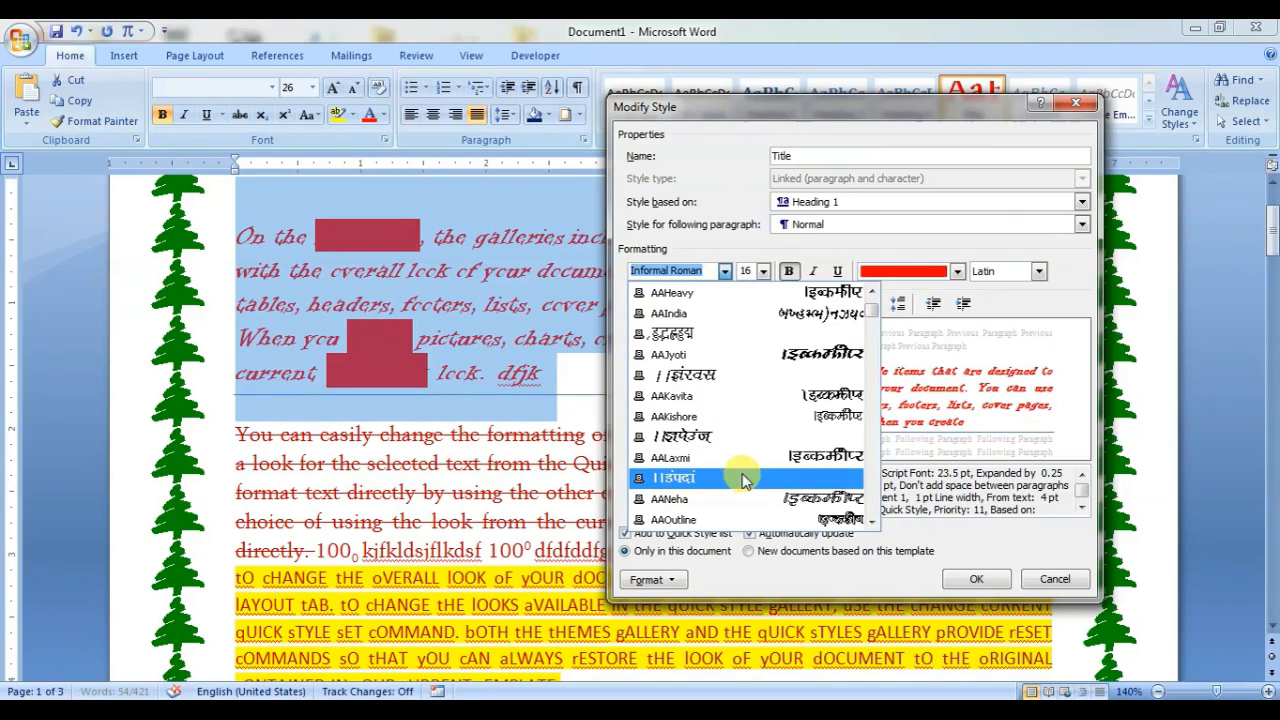
{"action": "scroll", "coordinate": [777, 414], "scroll_direction": "down", "scroll_amount": 2}
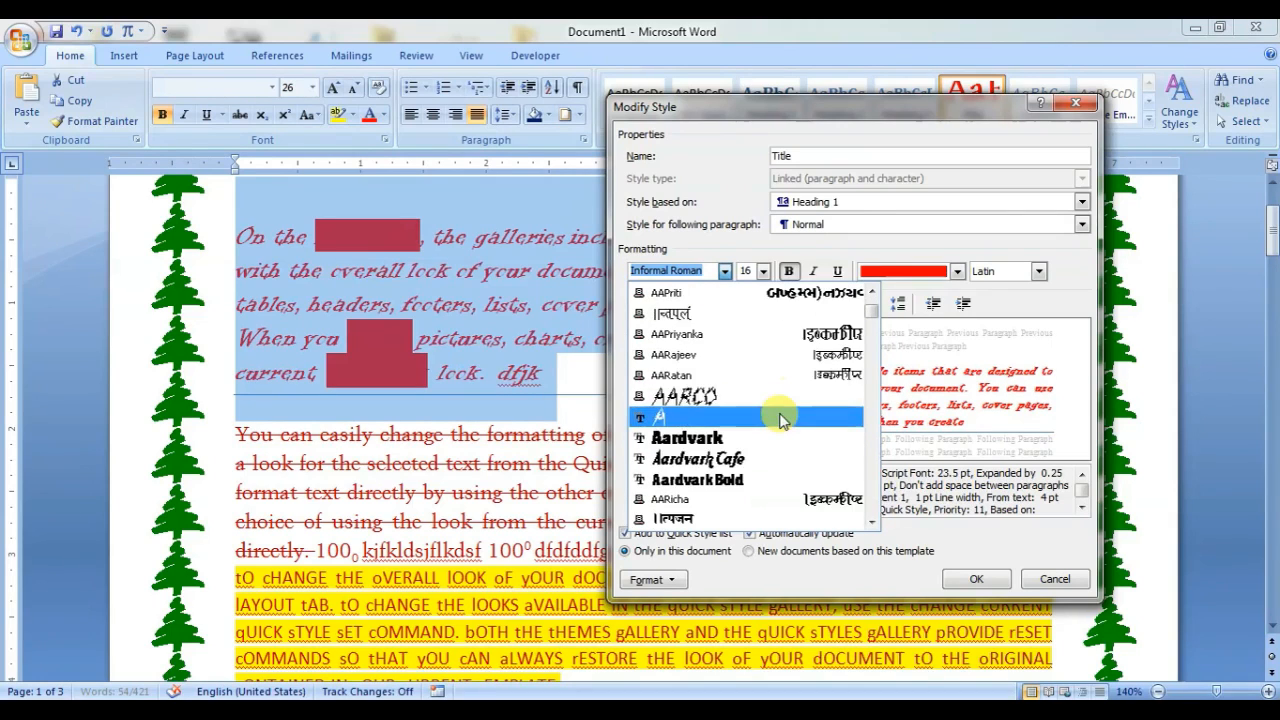
{"action": "scroll", "coordinate": [766, 387], "scroll_direction": "down", "scroll_amount": 7}
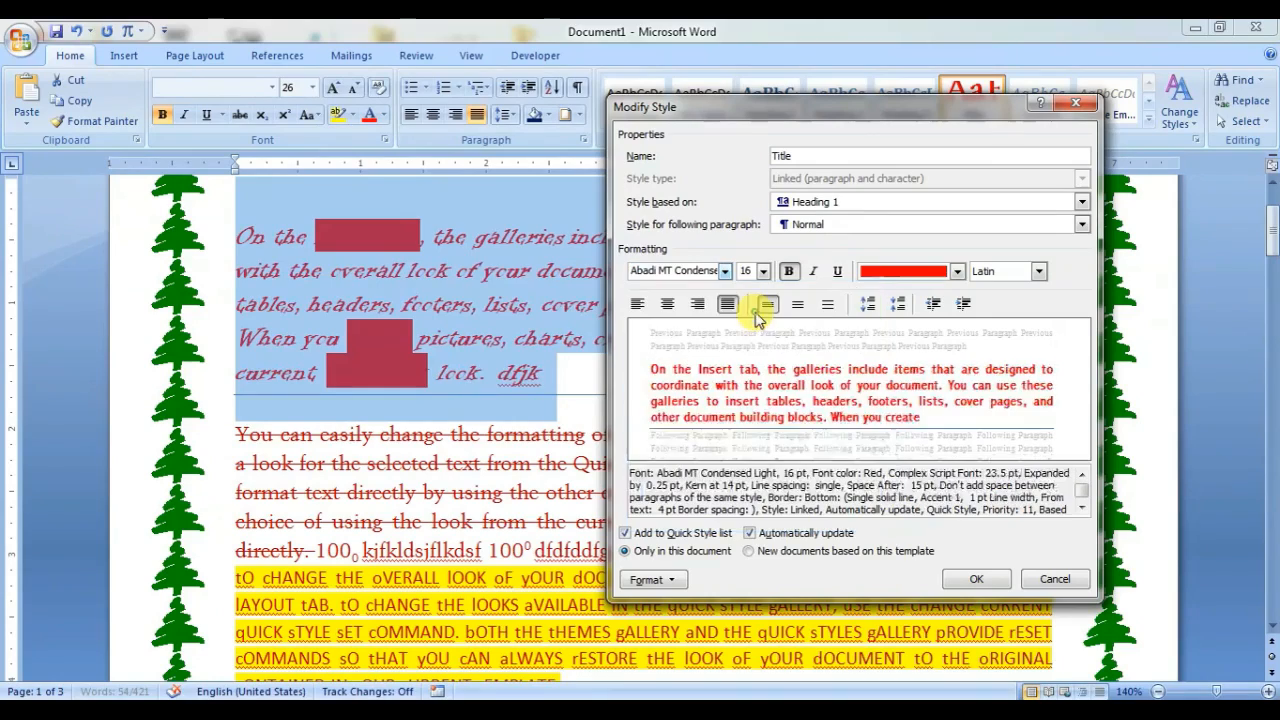
{"action": "left_click", "coordinate": [757, 316]}
{"action": "left_click", "coordinate": [997, 579]}
{"action": "left_click", "coordinate": [766, 423]}
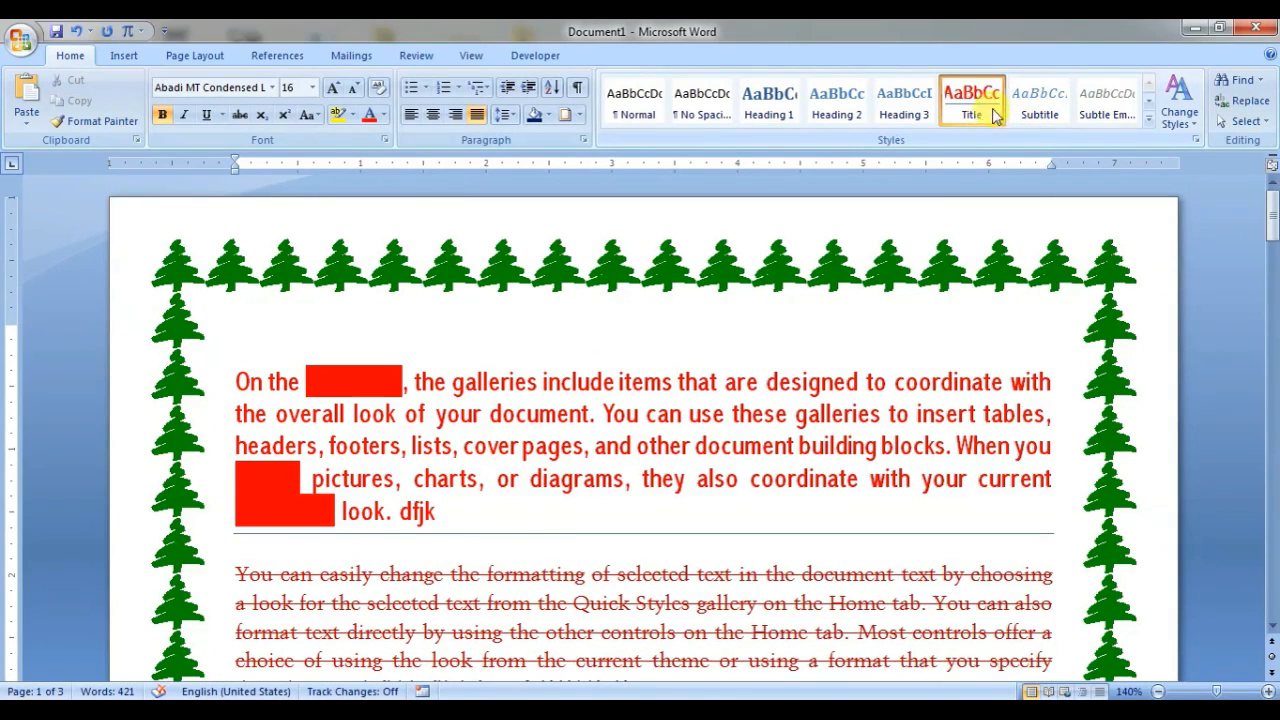
- Select the opening paragraph on page 1 and remove the Title style from the Quick Style gallery
{"action": "right_click", "coordinate": [1025, 112]}
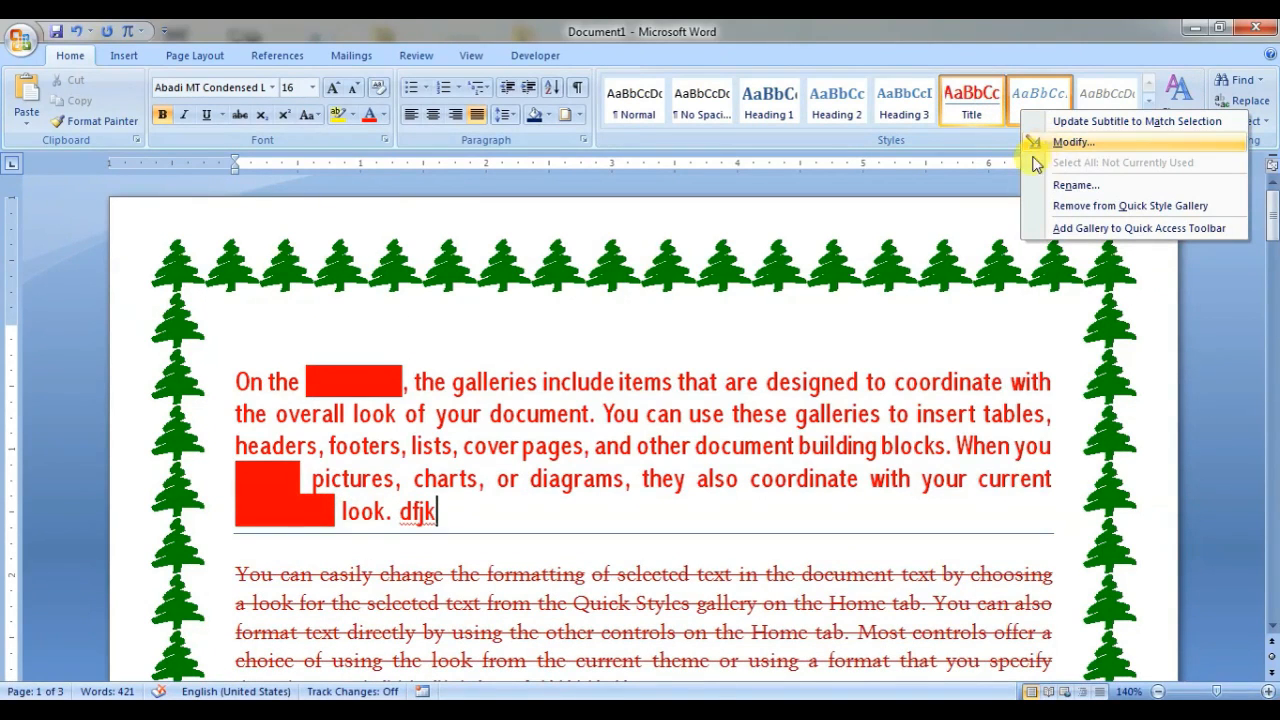
{"action": "left_click", "coordinate": [860, 446]}
{"action": "left_click_drag", "start_coordinate": [244, 378], "coordinate": [443, 509]}
{"action": "right_click", "coordinate": [1003, 82]}
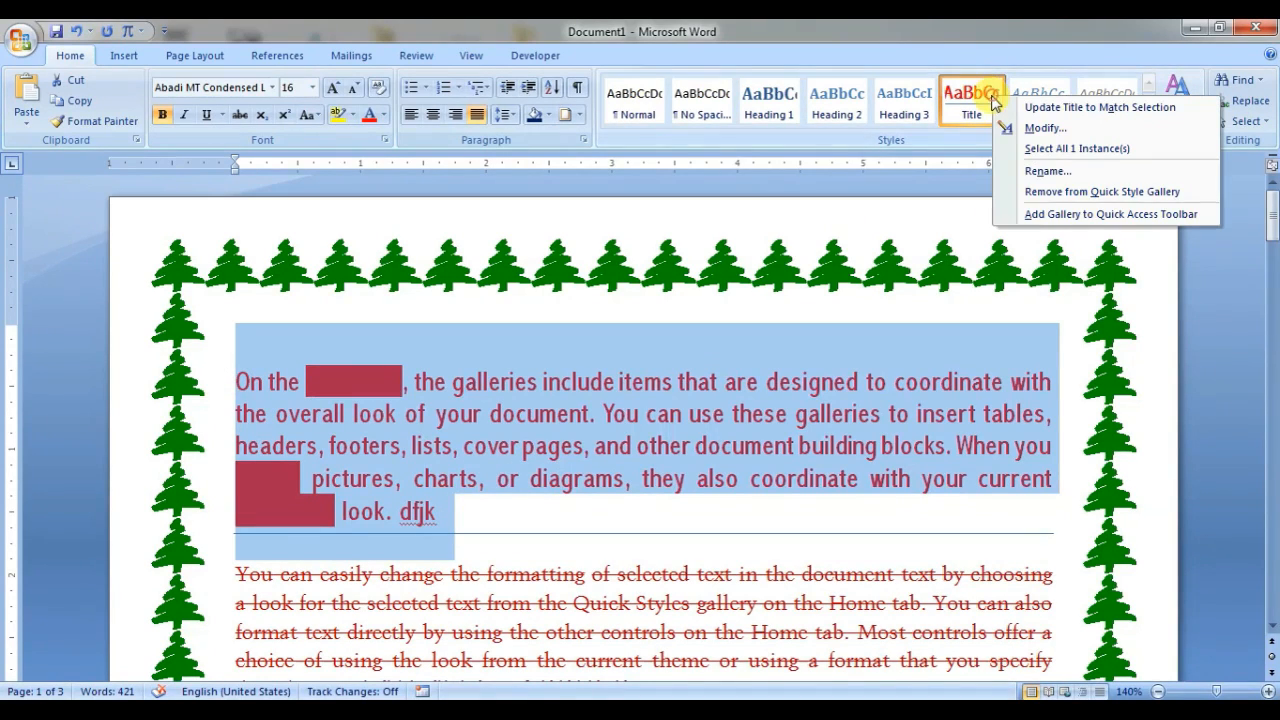
{"action": "left_click", "coordinate": [1031, 192]}
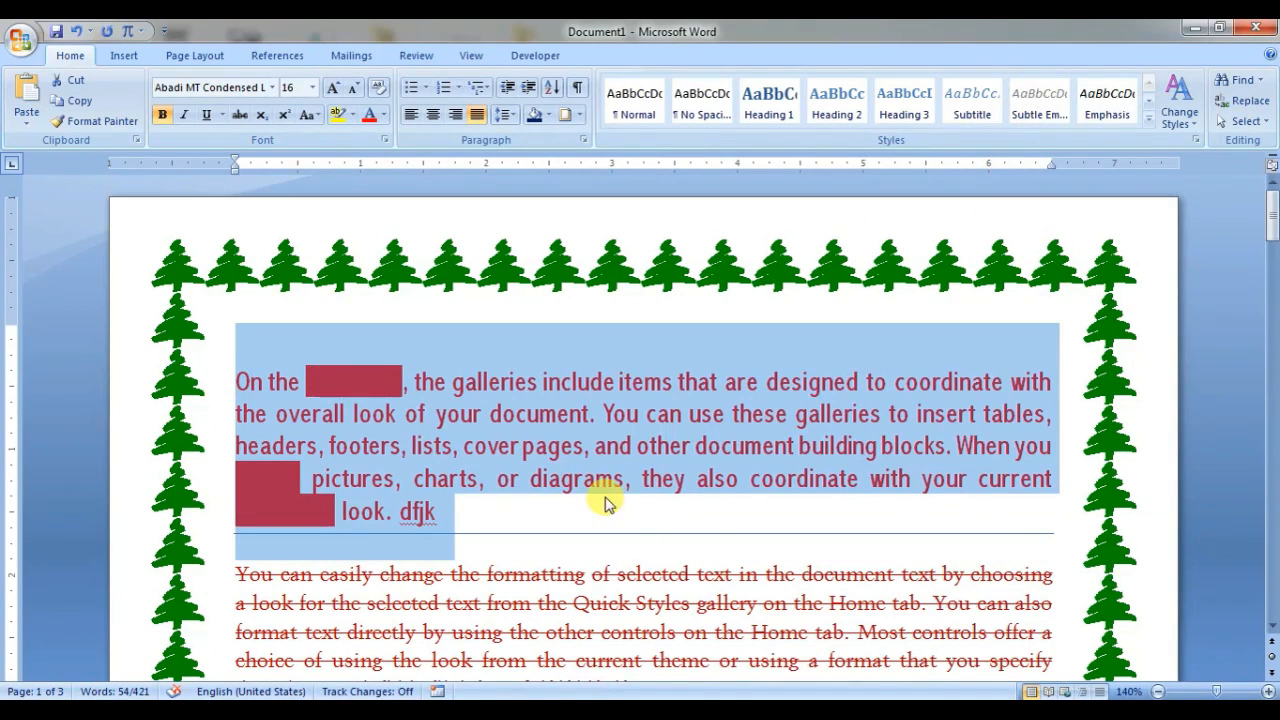
{"action": "left_click", "coordinate": [603, 503]}
{"action": "left_click_drag", "start_coordinate": [462, 516], "coordinate": [180, 394]}
{"action": "left_click", "coordinate": [458, 446]}
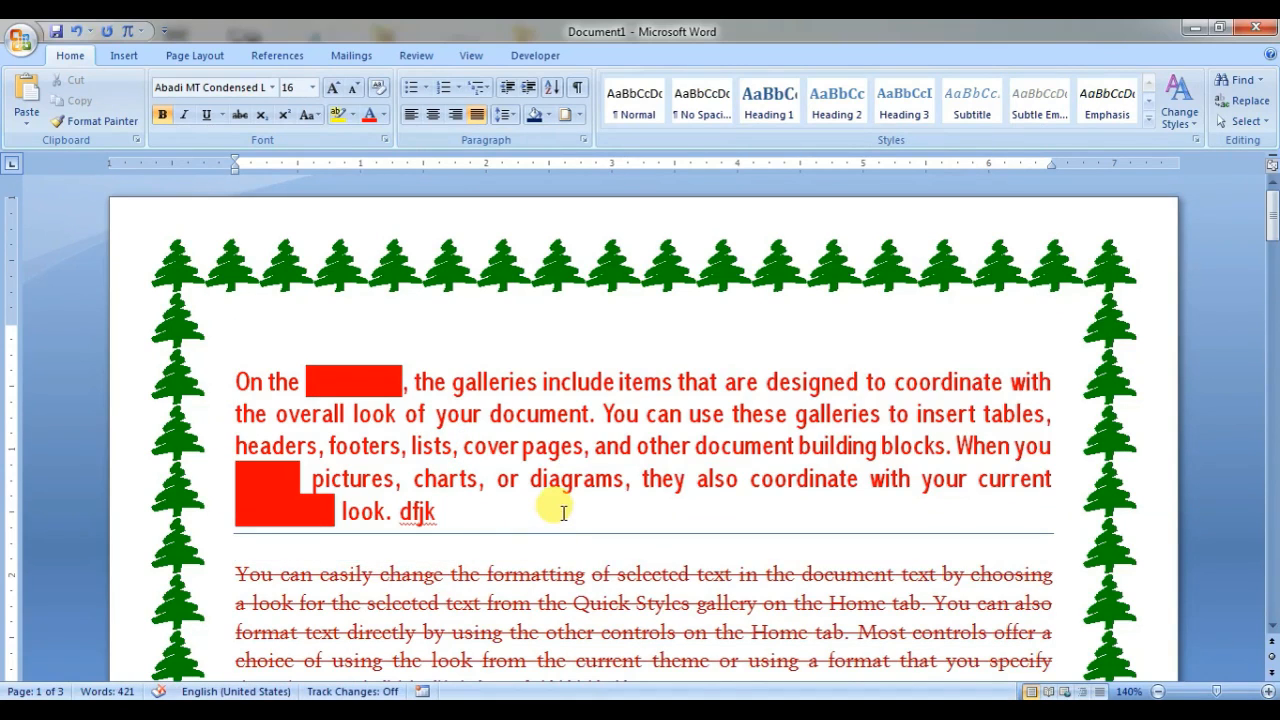
{"action": "left_click_drag", "start_coordinate": [563, 513], "coordinate": [209, 357]}
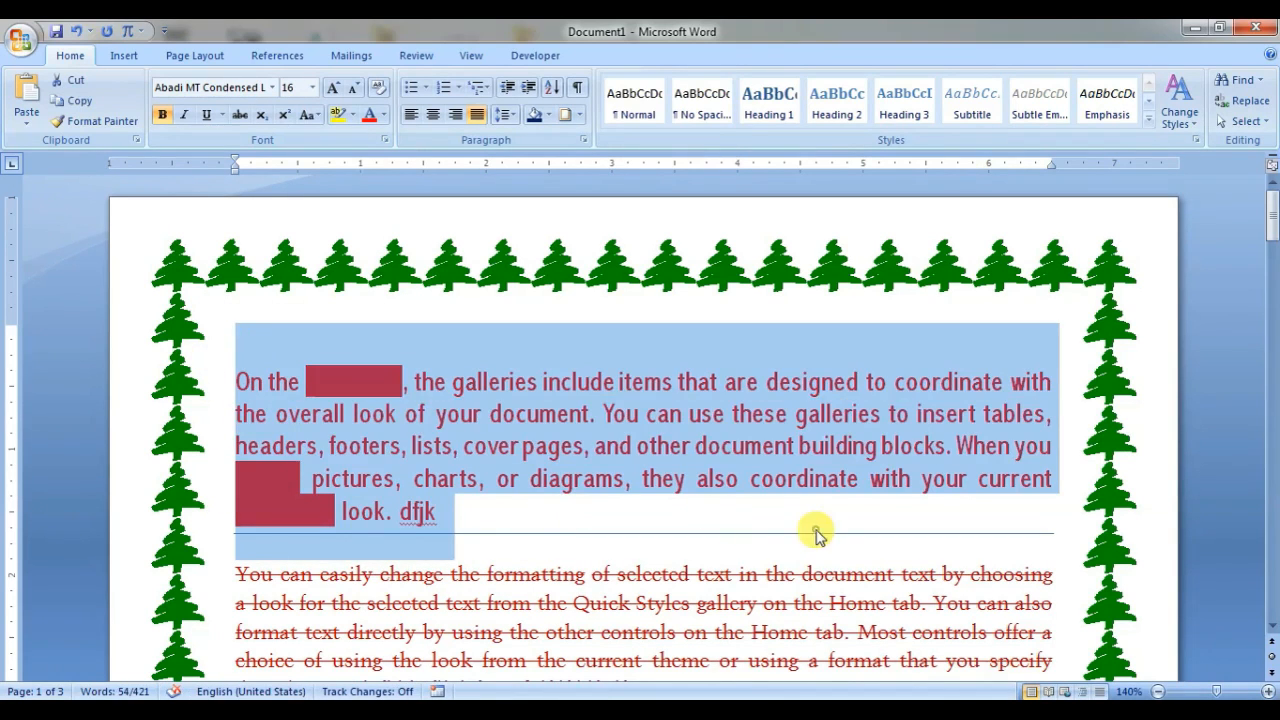
{"action": "left_click", "coordinate": [817, 531]}
- Select the "To change the overall look" paragraph on page 2 and change the document's theme colors to Concourse
{"action": "left_click", "coordinate": [1178, 105]}
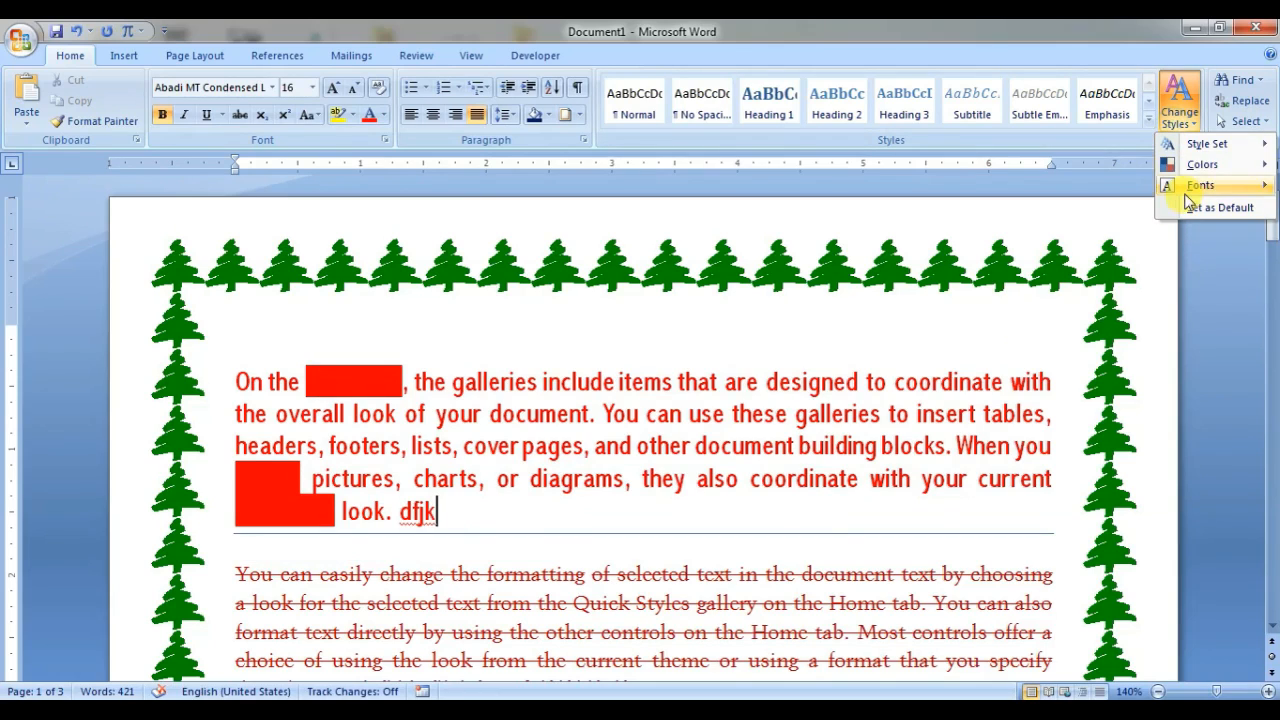
{"action": "mouse_move", "coordinate": [1192, 168]}
{"action": "left_click_drag", "start_coordinate": [580, 480], "coordinate": [189, 384]}
{"action": "scroll", "coordinate": [477, 523], "scroll_direction": "down", "scroll_amount": 20}
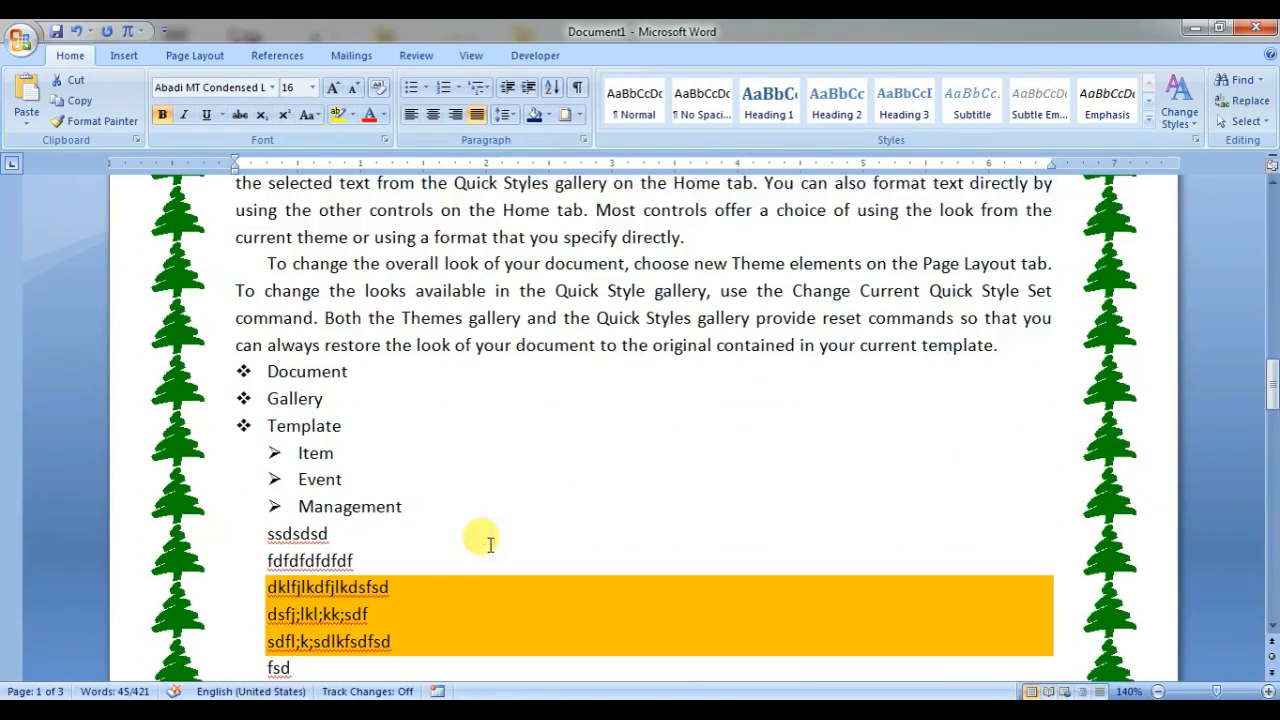
{"action": "scroll", "coordinate": [298, 310], "scroll_direction": "up", "scroll_amount": 3}
{"action": "left_click_drag", "start_coordinate": [262, 385], "coordinate": [1004, 463]}
{"action": "left_click", "coordinate": [1177, 100]}
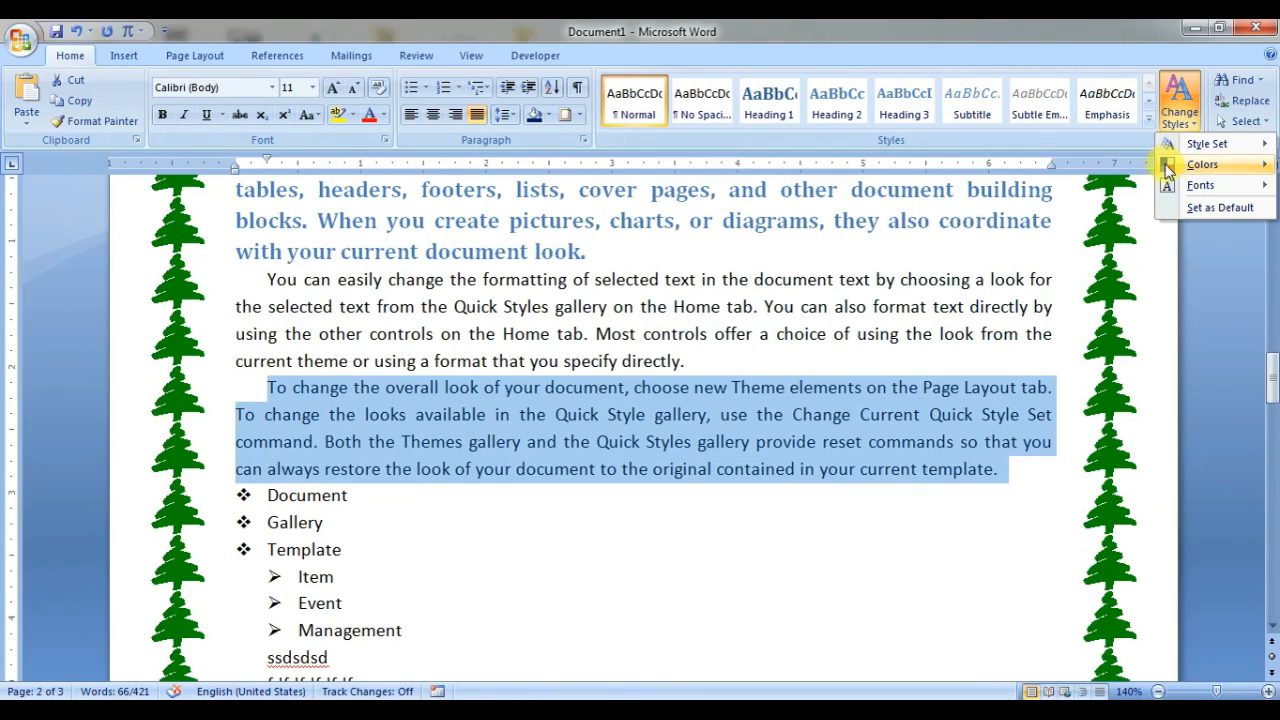
{"action": "mouse_move", "coordinate": [1168, 170]}
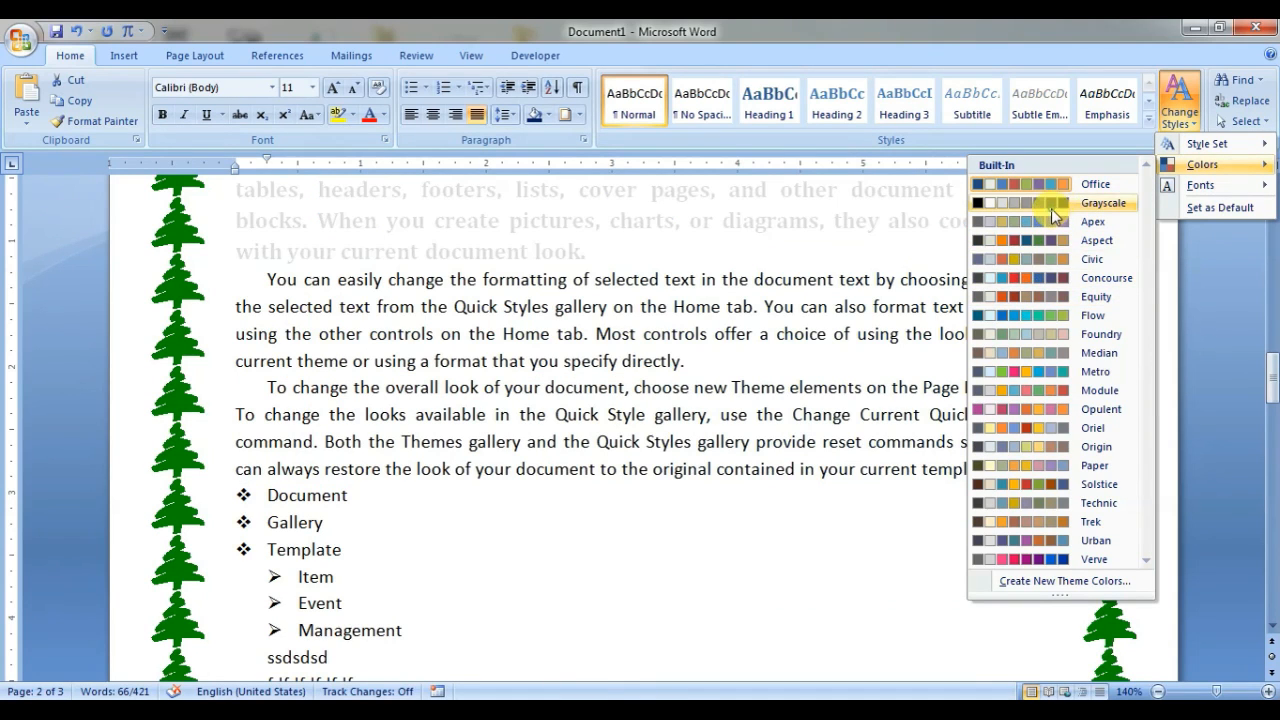
{"action": "left_click", "coordinate": [1050, 277]}
- Select the Heading 2 paragraph at the start of page 2 and apply the Modern style set to the document
{"action": "scroll", "coordinate": [1043, 352], "scroll_direction": "up", "scroll_amount": 2}
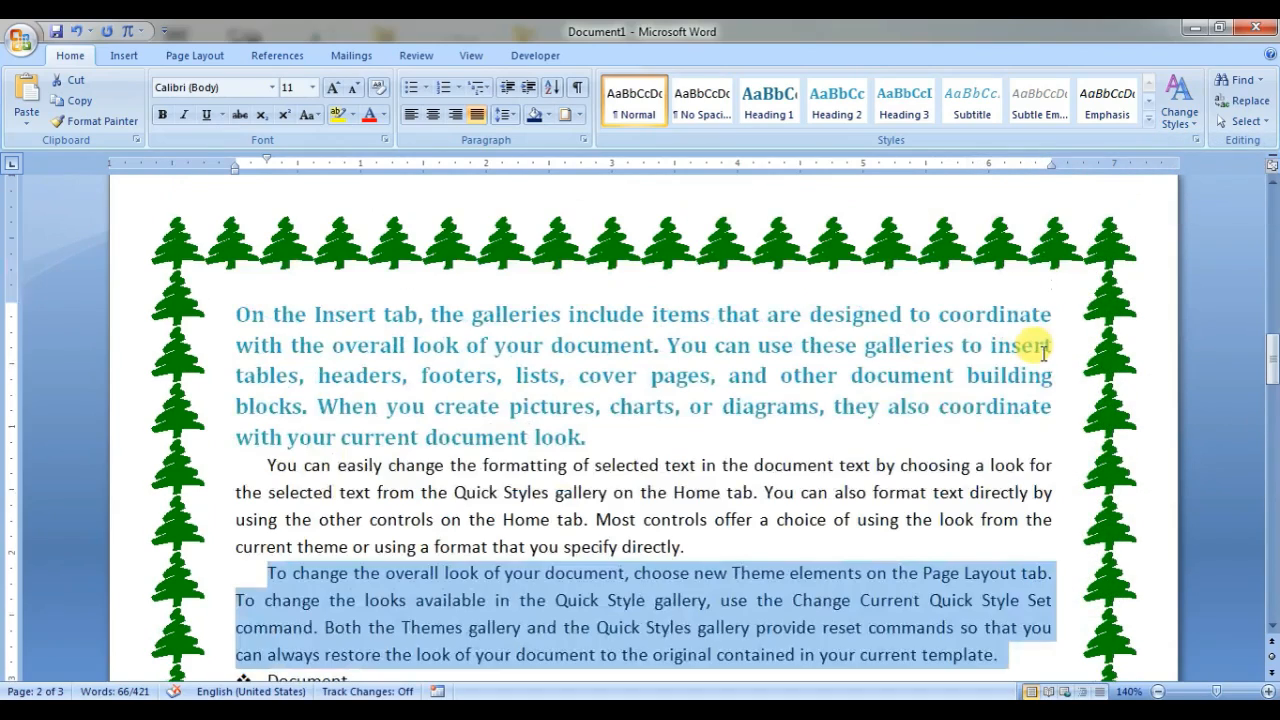
{"action": "left_click", "coordinate": [913, 405]}
{"action": "scroll", "coordinate": [906, 405], "scroll_direction": "up", "scroll_amount": 2}
{"action": "scroll", "coordinate": [450, 470], "scroll_direction": "down", "scroll_amount": 2}
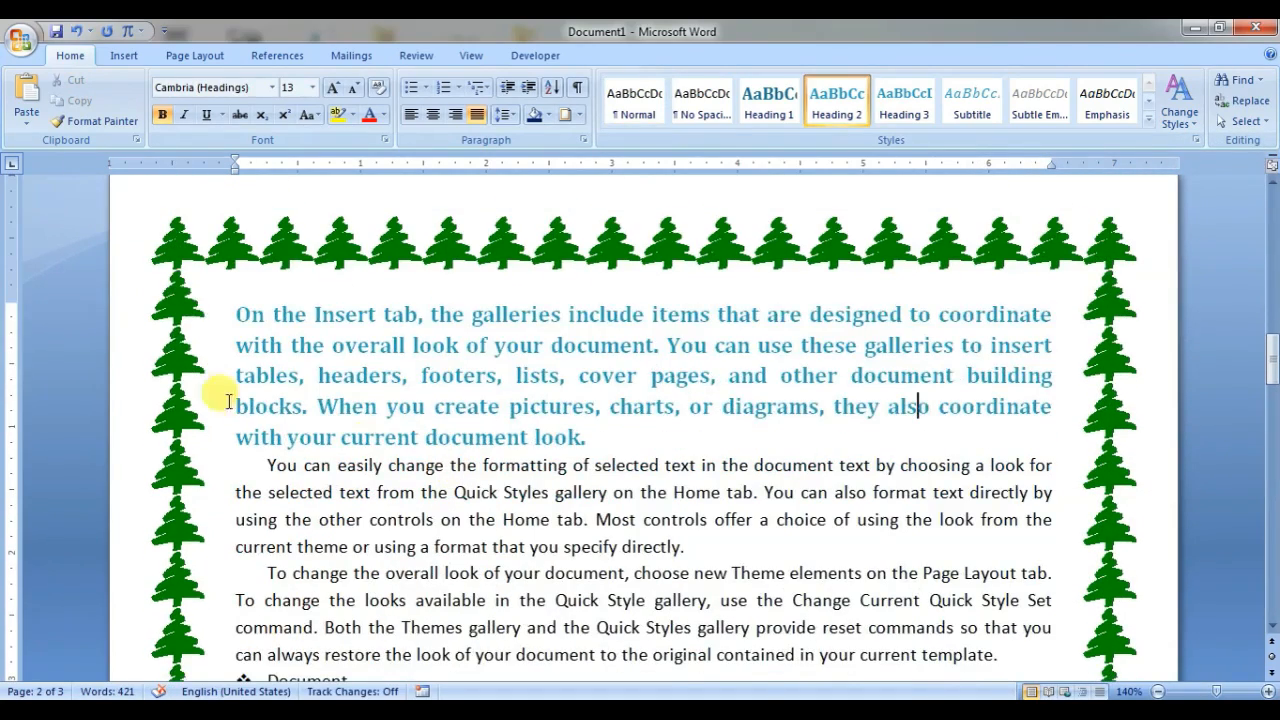
{"action": "left_click_drag", "start_coordinate": [216, 326], "coordinate": [514, 434]}
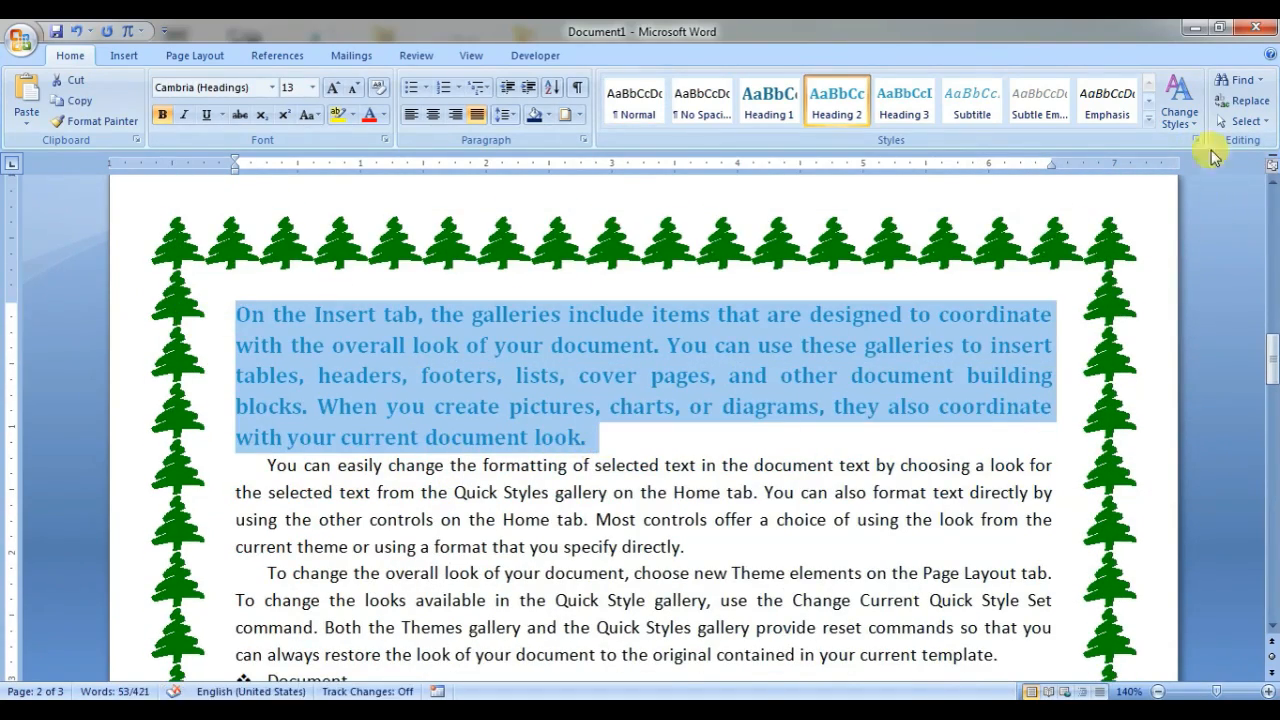
{"action": "left_click", "coordinate": [1184, 128]}
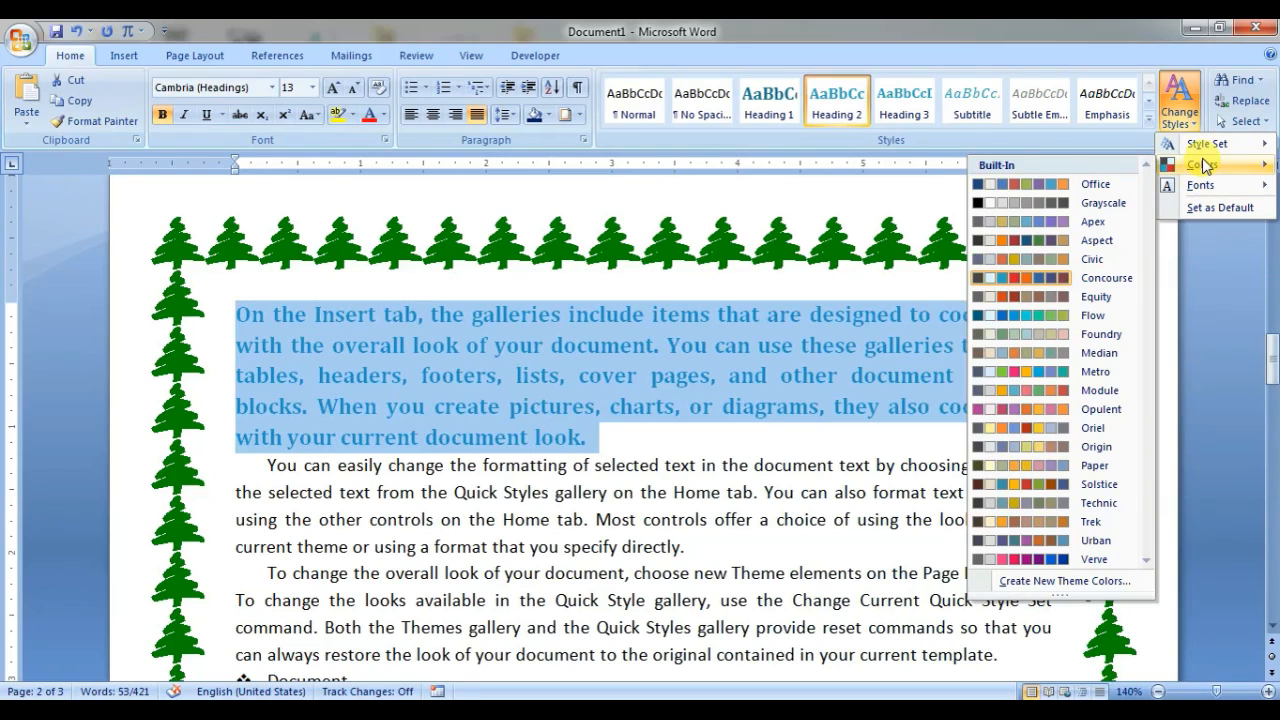
{"action": "mouse_move", "coordinate": [1207, 148]}
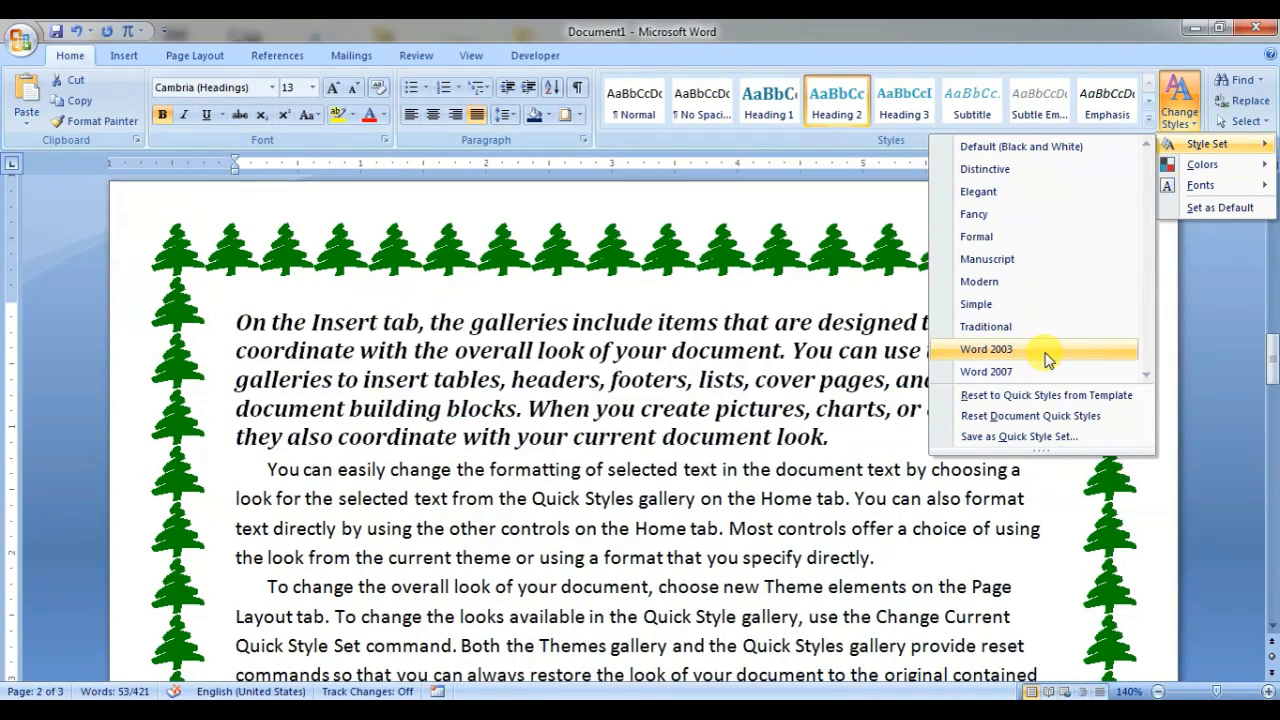
{"action": "left_click", "coordinate": [1000, 282]}
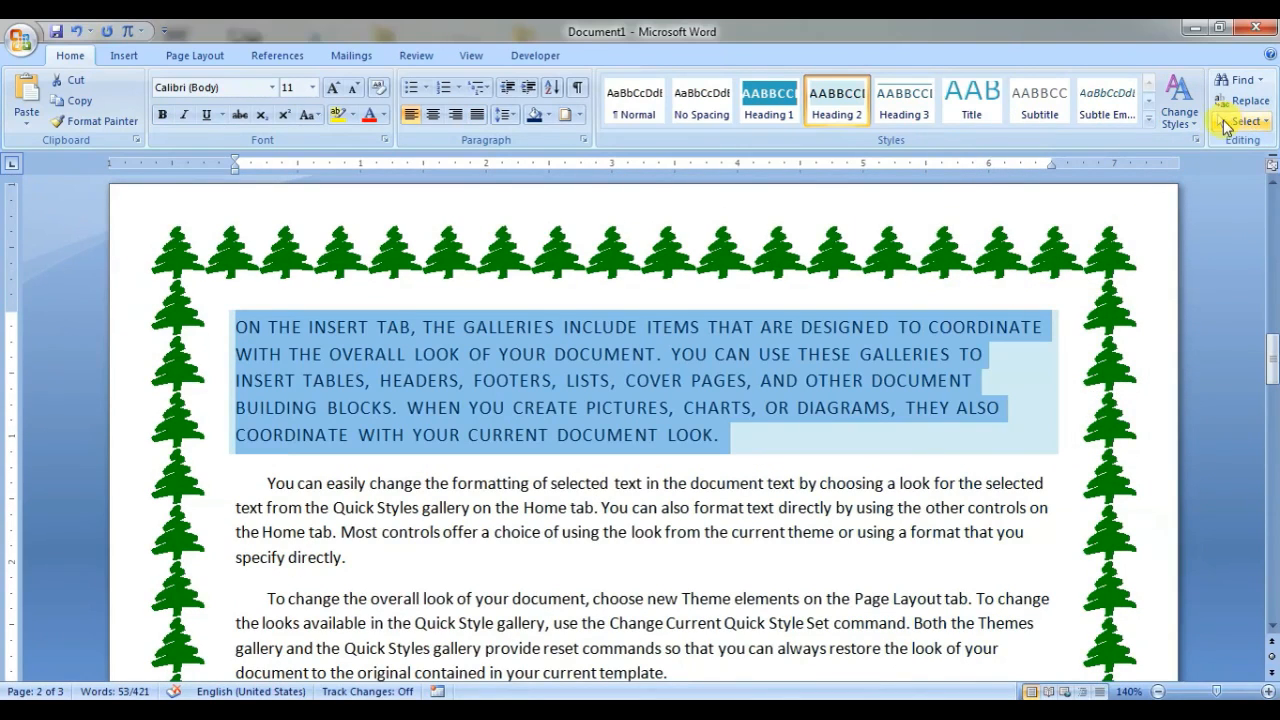
- Preview the built-in theme fonts on the document's text
{"action": "left_click", "coordinate": [1184, 134]}
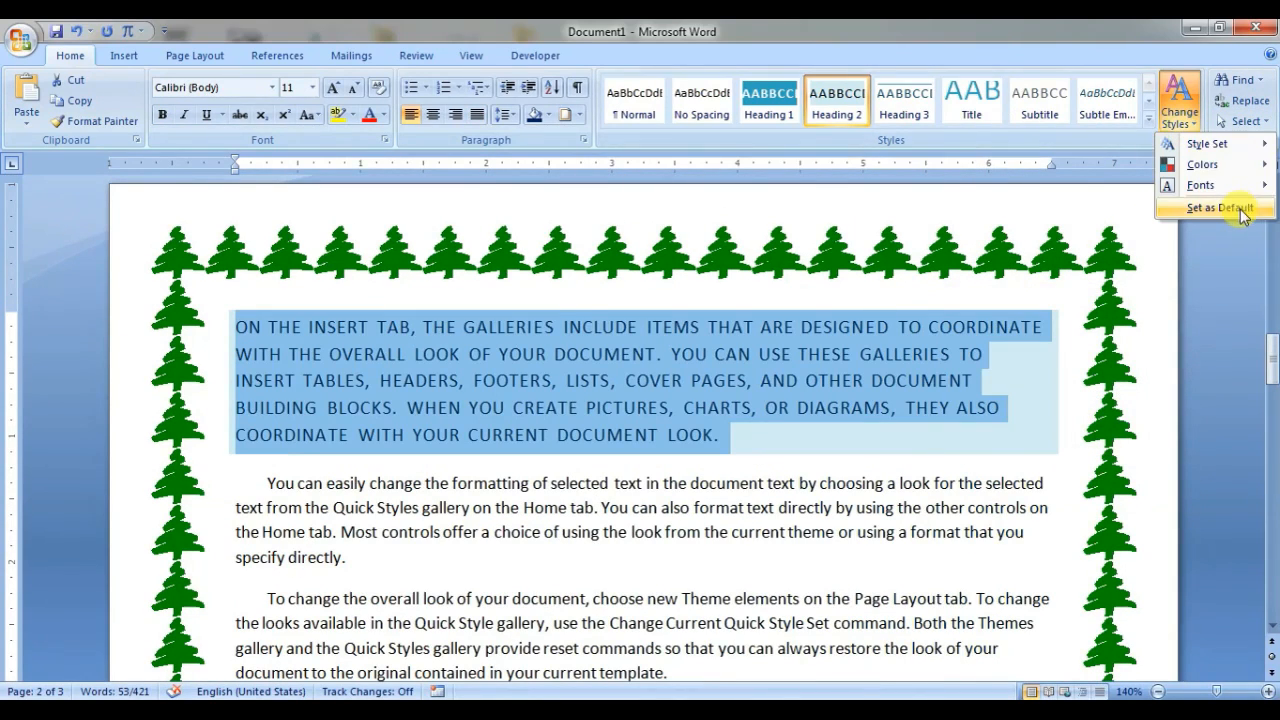
{"action": "mouse_move", "coordinate": [1222, 195]}
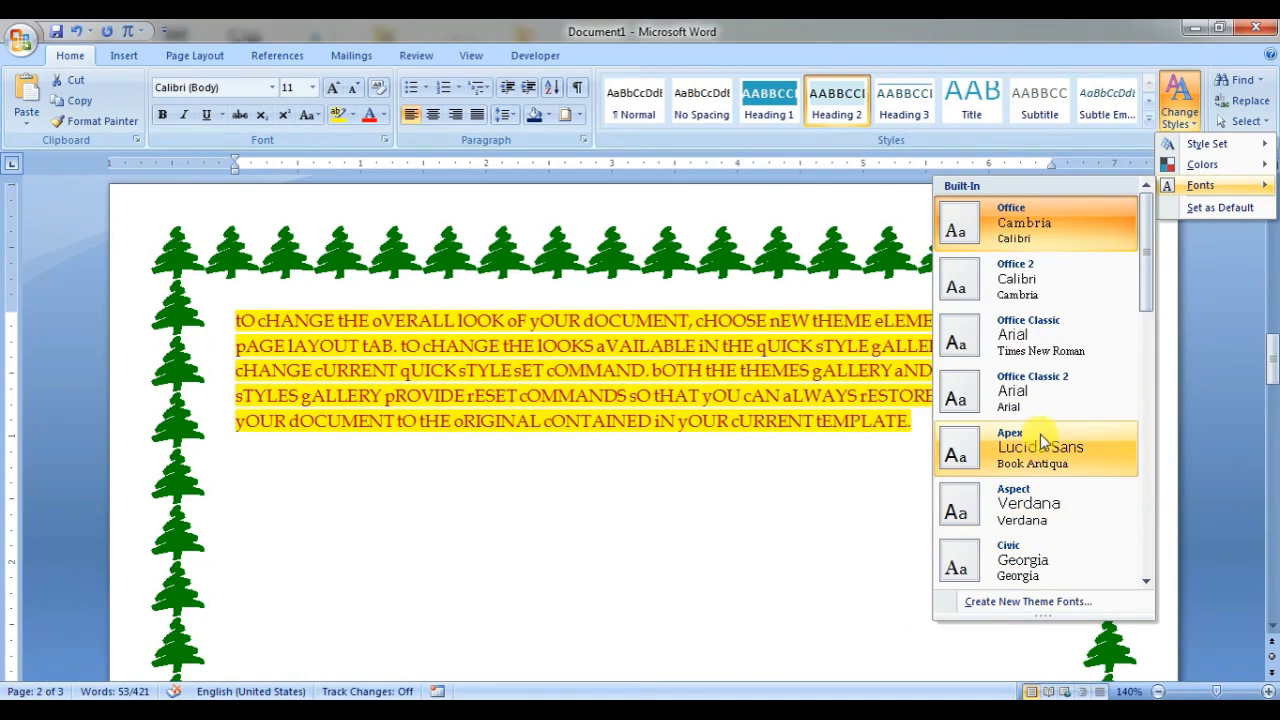
{"action": "scroll", "coordinate": [1065, 458], "scroll_direction": "down", "scroll_amount": 3}
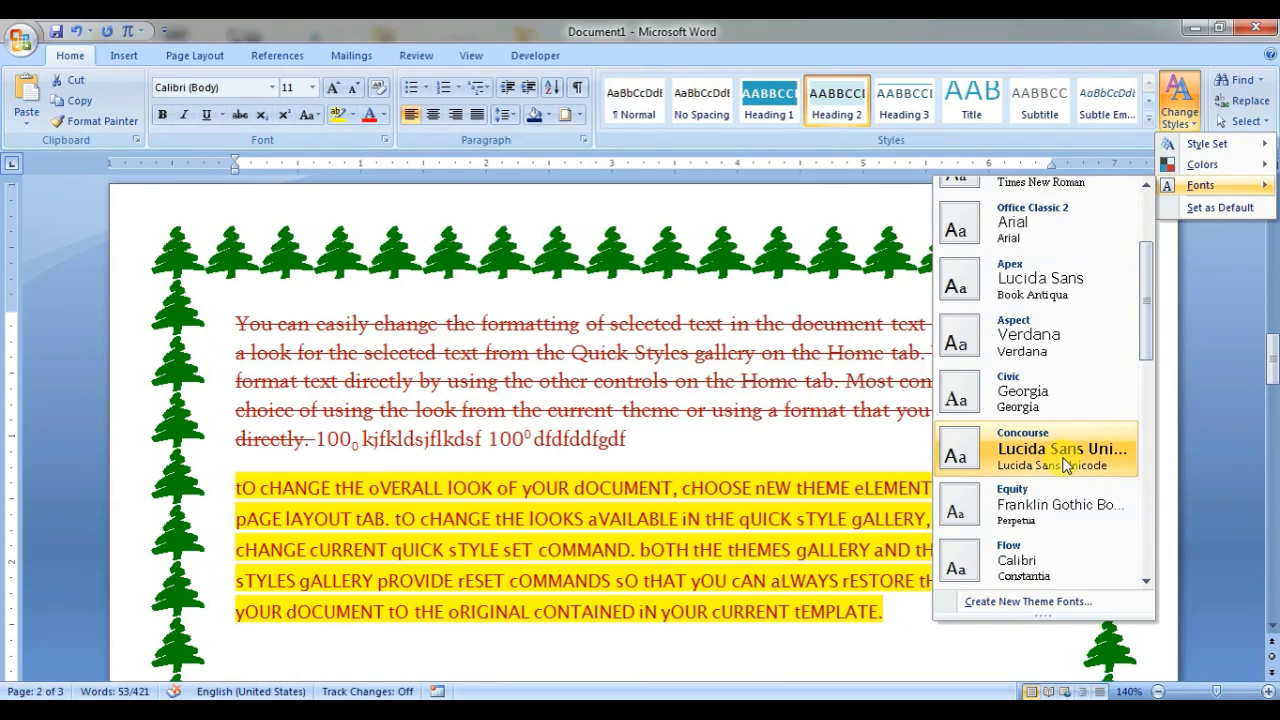
{"action": "scroll", "coordinate": [1065, 458], "scroll_direction": "down", "scroll_amount": 12}
{"action": "left_click", "coordinate": [935, 402]}
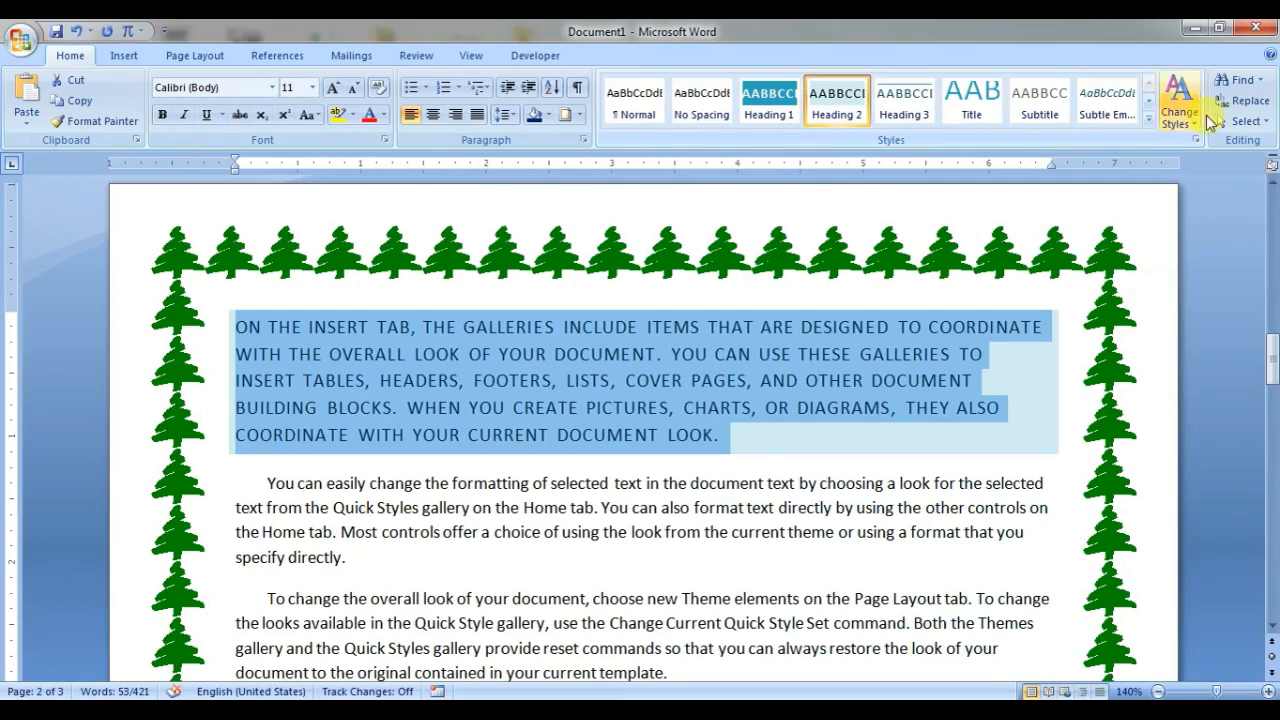
{"action": "left_click", "coordinate": [748, 457]}
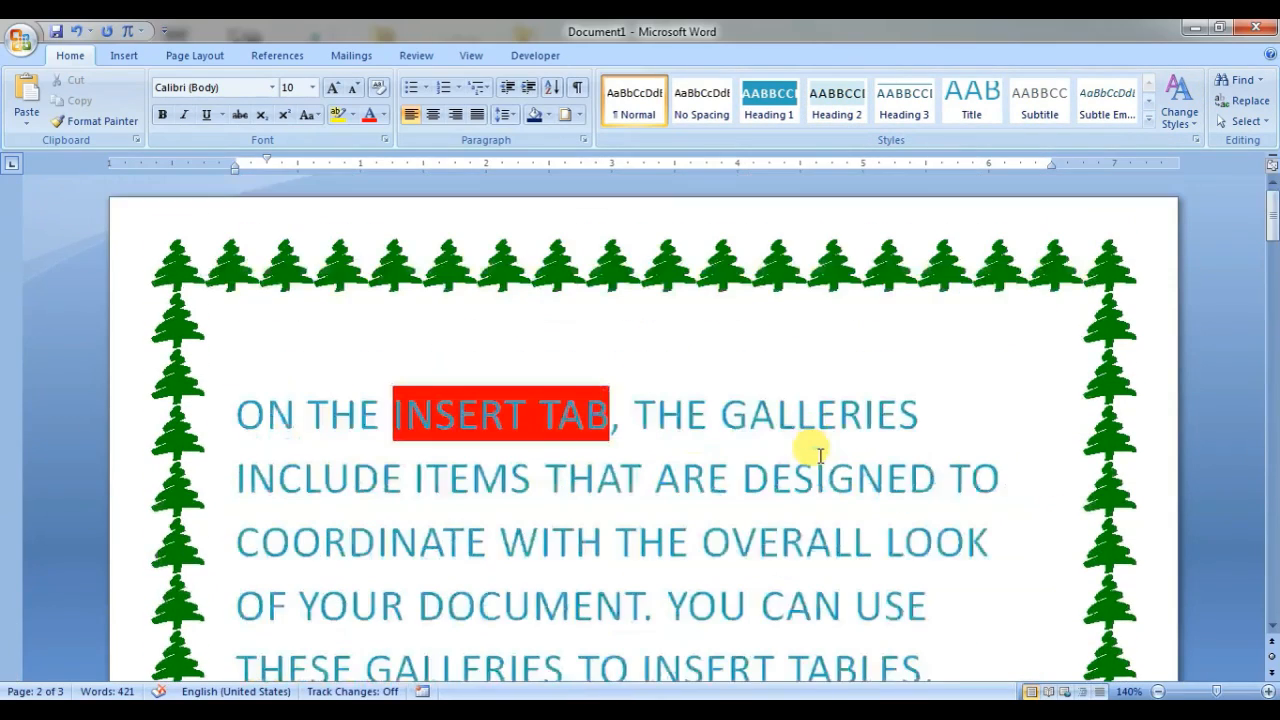
- Reduce the font size of the whole opening paragraph on page 1 to 19
{"action": "scroll", "coordinate": [790, 430], "scroll_direction": "down", "scroll_amount": 3}
{"action": "left_click_drag", "start_coordinate": [228, 223], "coordinate": [838, 462]}
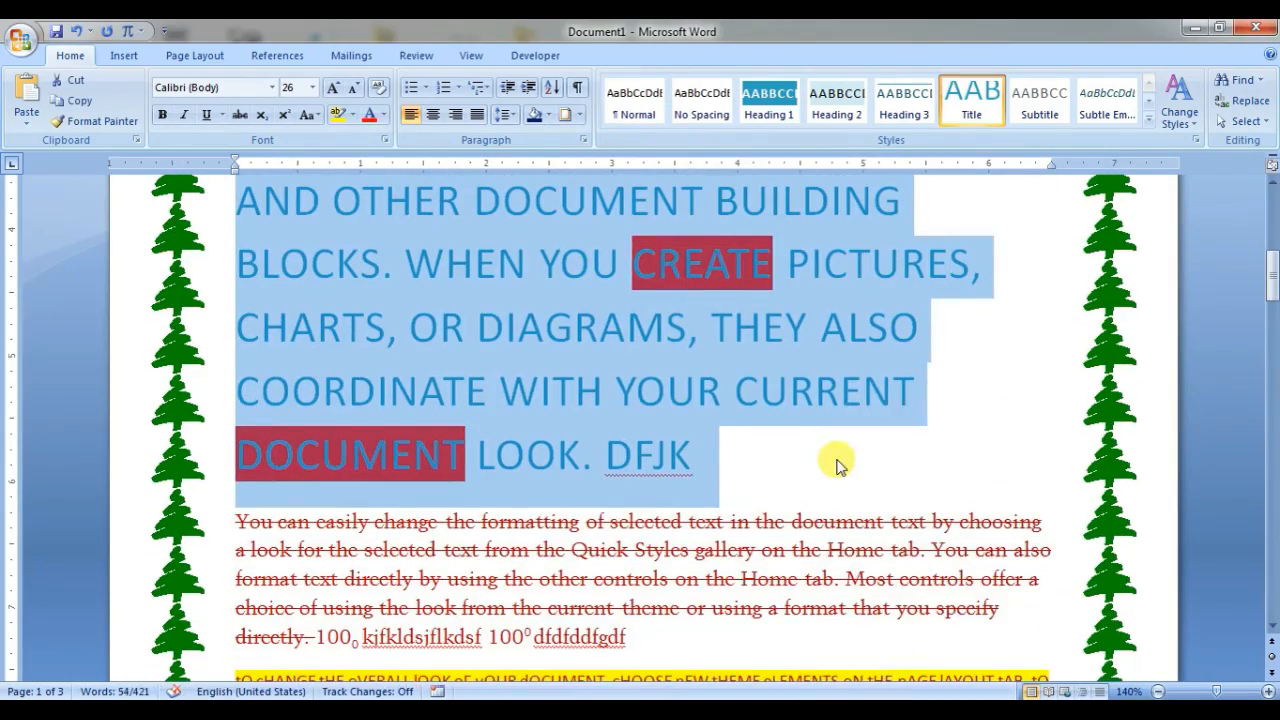
{"action": "key", "text": "ctrl+bracketleft"}
{"action": "key", "text": "ctrl+bracketleft"}
{"action": "key", "text": "ctrl+bracketleft"}
{"action": "key", "text": "ctrl+bracketleft"}
{"action": "key", "text": "ctrl+bracketleft"}
{"action": "key", "text": "ctrl+bracketleft"}
{"action": "key", "text": "ctrl+bracketleft"}
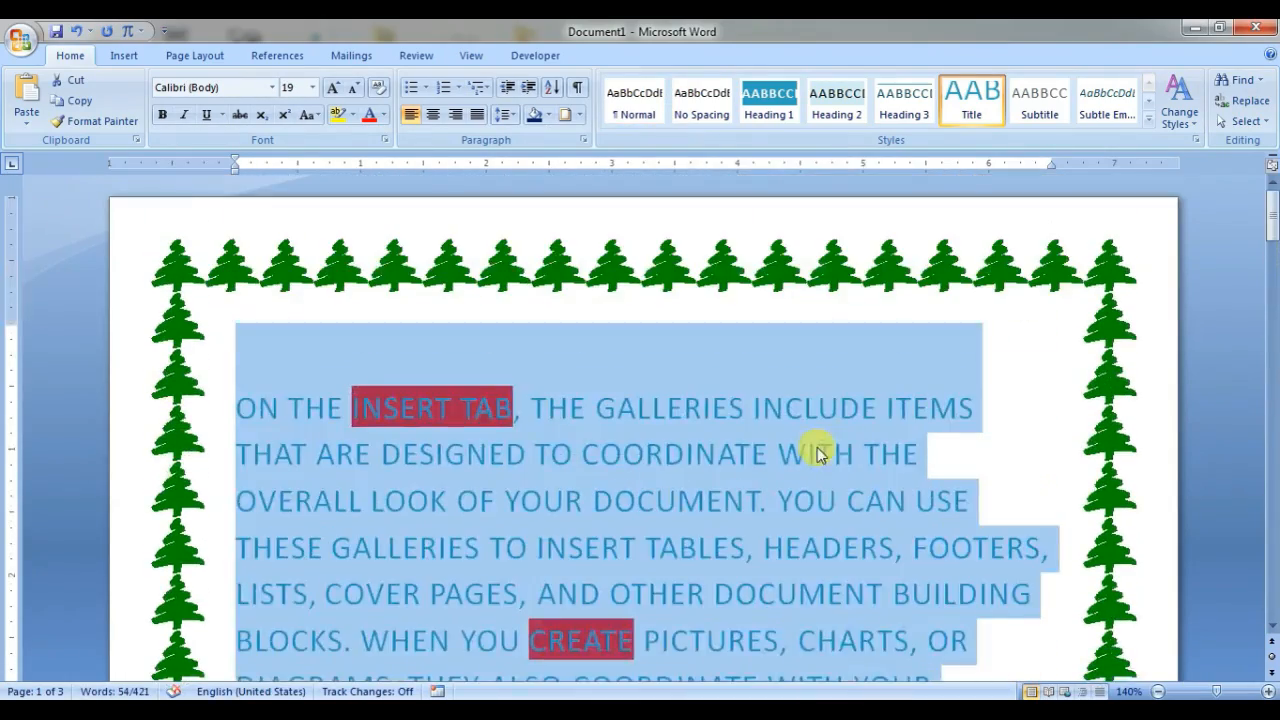
{"action": "left_click", "coordinate": [885, 484]}
{"action": "scroll", "coordinate": [910, 480], "scroll_direction": "down", "scroll_amount": 10}
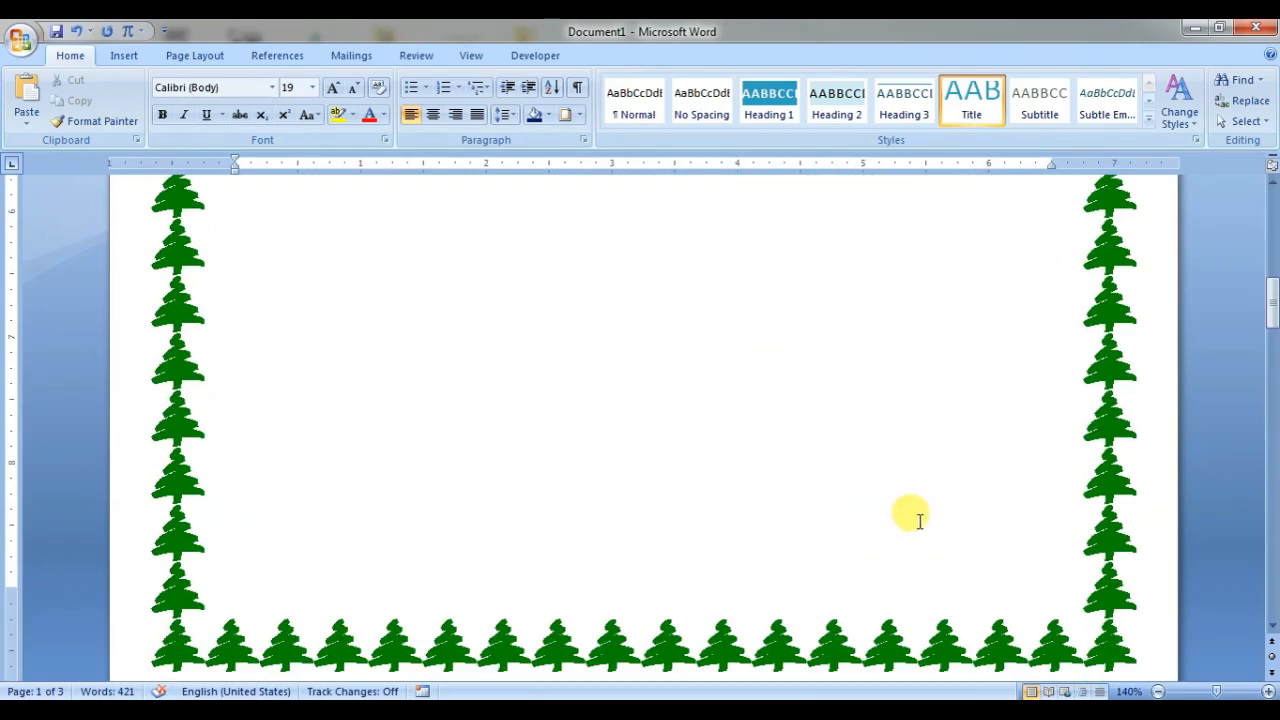
{"action": "scroll", "coordinate": [631, 477], "scroll_direction": "down", "scroll_amount": 15}
{"action": "scroll", "coordinate": [663, 371], "scroll_direction": "up", "scroll_amount": 8}
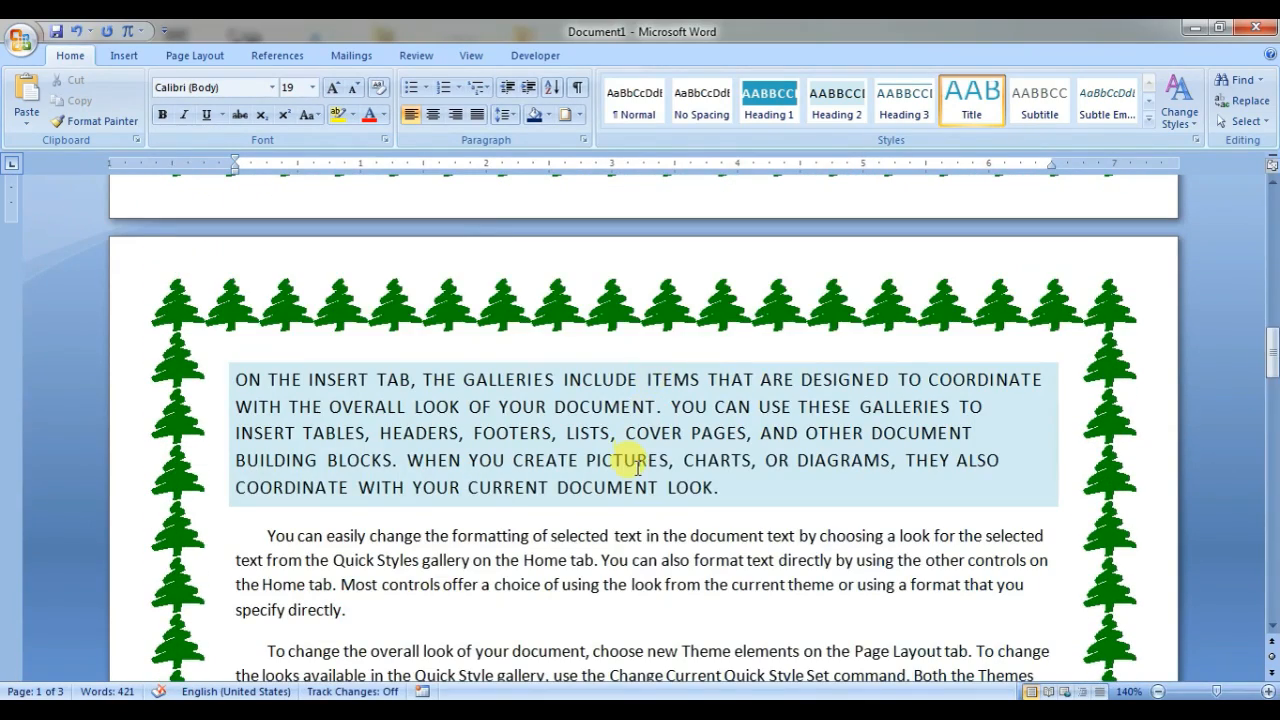
{"action": "scroll", "coordinate": [730, 500], "scroll_direction": "down", "scroll_amount": 3}
{"action": "left_click", "coordinate": [730, 502]}
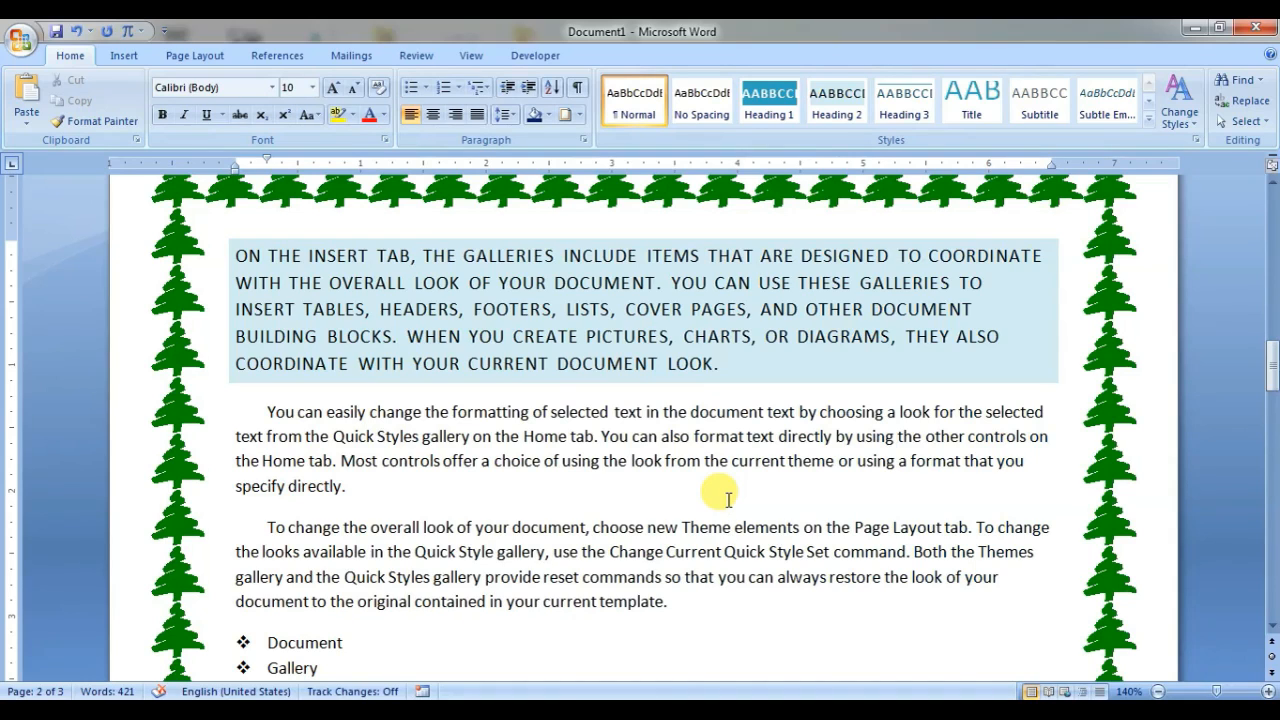
{"action": "scroll", "coordinate": [728, 500], "scroll_direction": "down", "scroll_amount": 2}
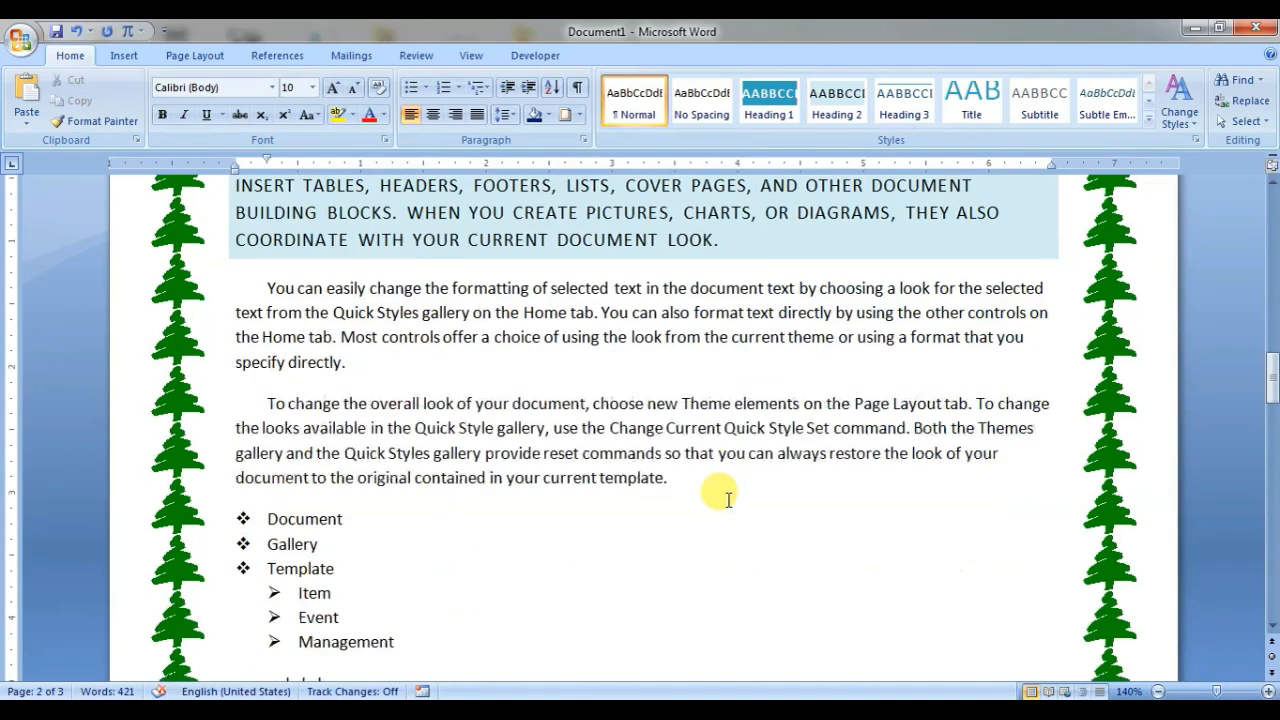
{"action": "left_click_drag", "start_coordinate": [724, 484], "coordinate": [595, 483]}
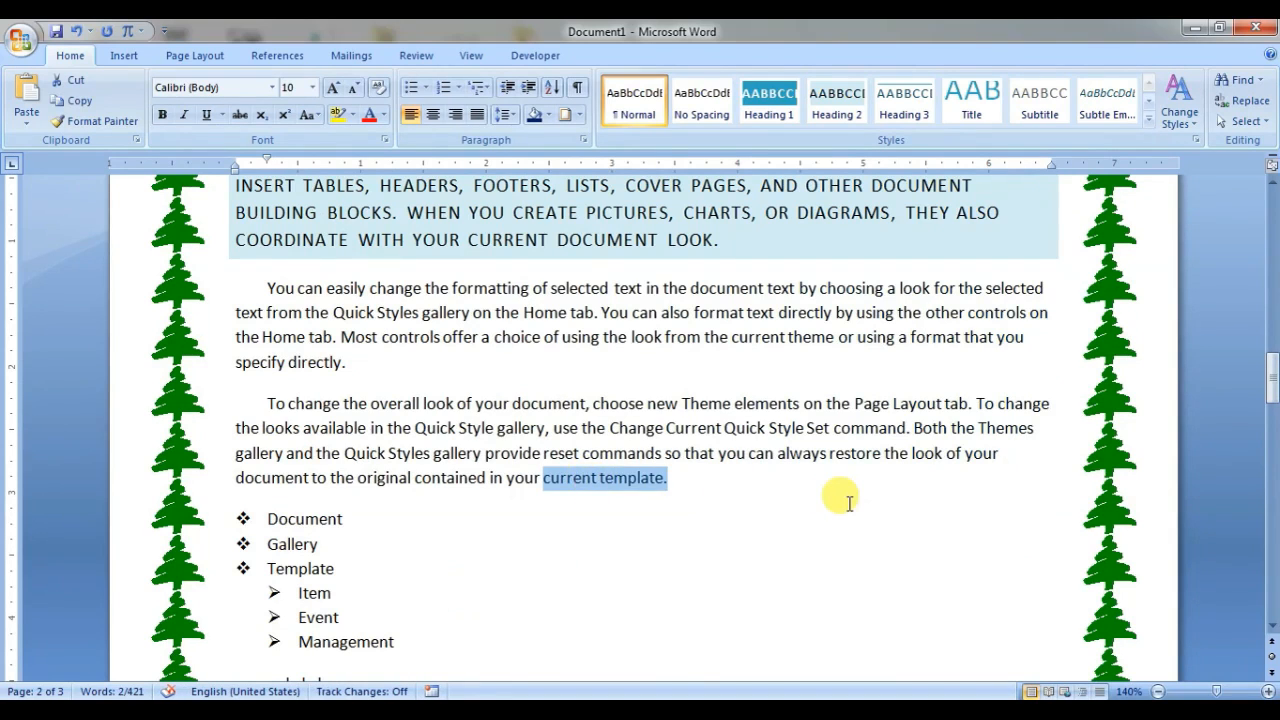
{"action": "left_click", "coordinate": [808, 514]}
{"action": "scroll", "coordinate": [600, 478], "scroll_direction": "up", "scroll_amount": 2}
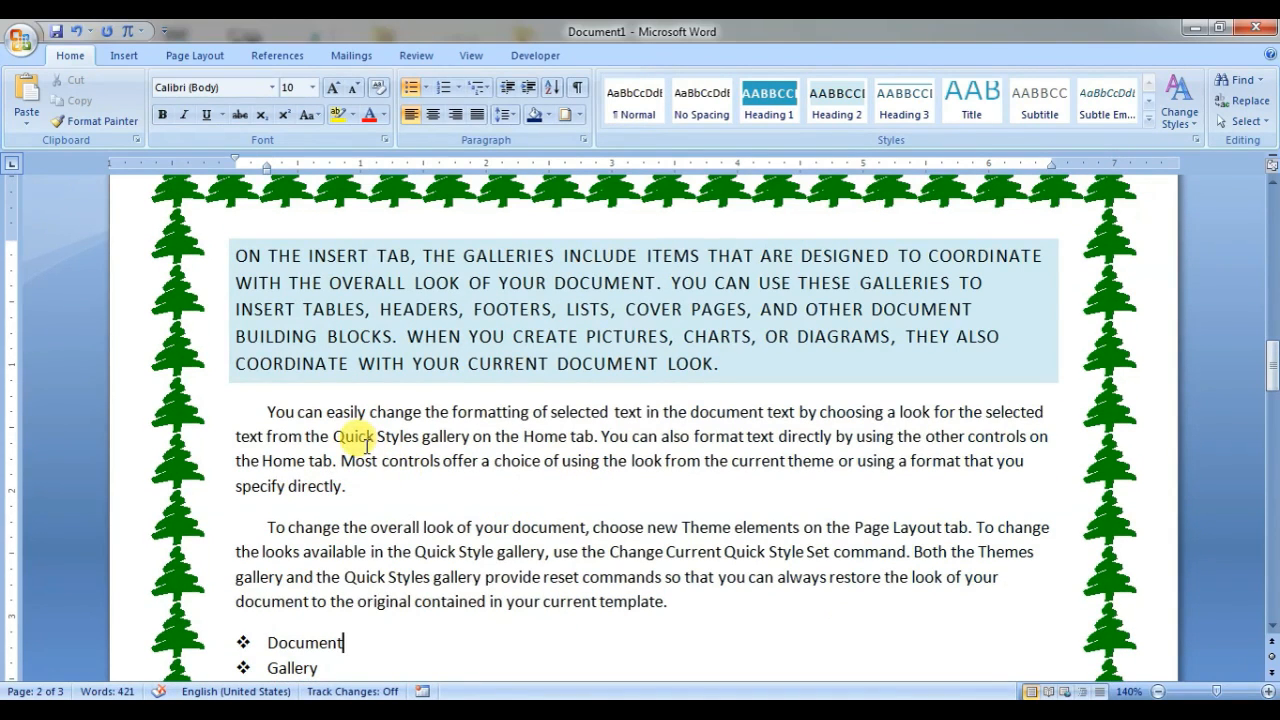
{"action": "scroll", "coordinate": [571, 471], "scroll_direction": "up", "scroll_amount": 1}
{"action": "scroll", "coordinate": [598, 490], "scroll_direction": "down", "scroll_amount": 1}
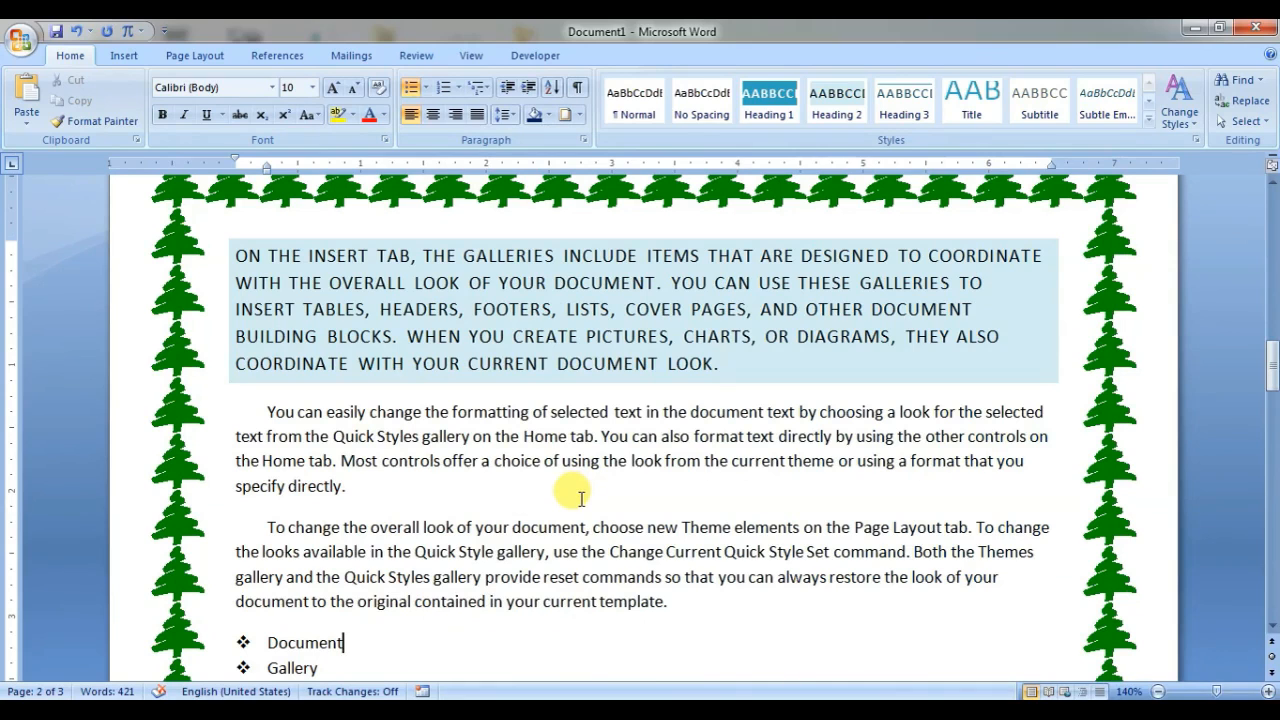
{"action": "scroll", "coordinate": [655, 495], "scroll_direction": "down", "scroll_amount": 2}
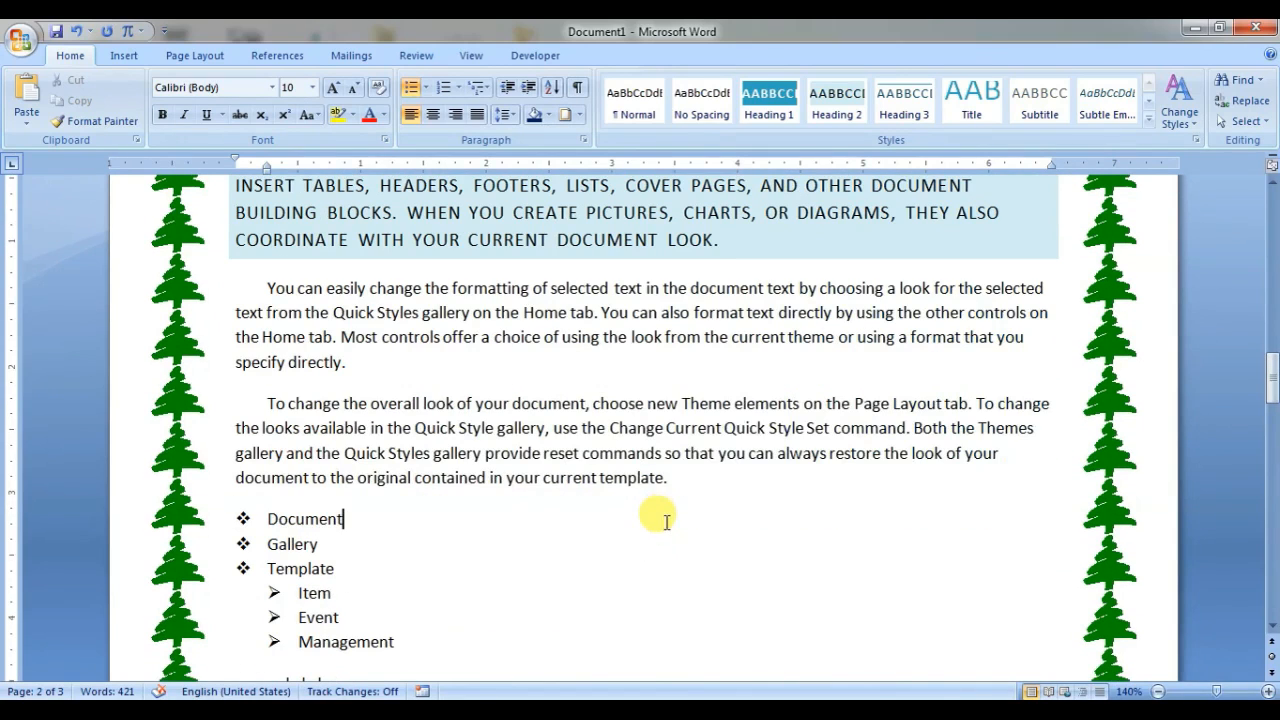
- Open Find and Replace and look through its Go To, Find and Replace options
{"action": "left_click", "coordinate": [1243, 84]}
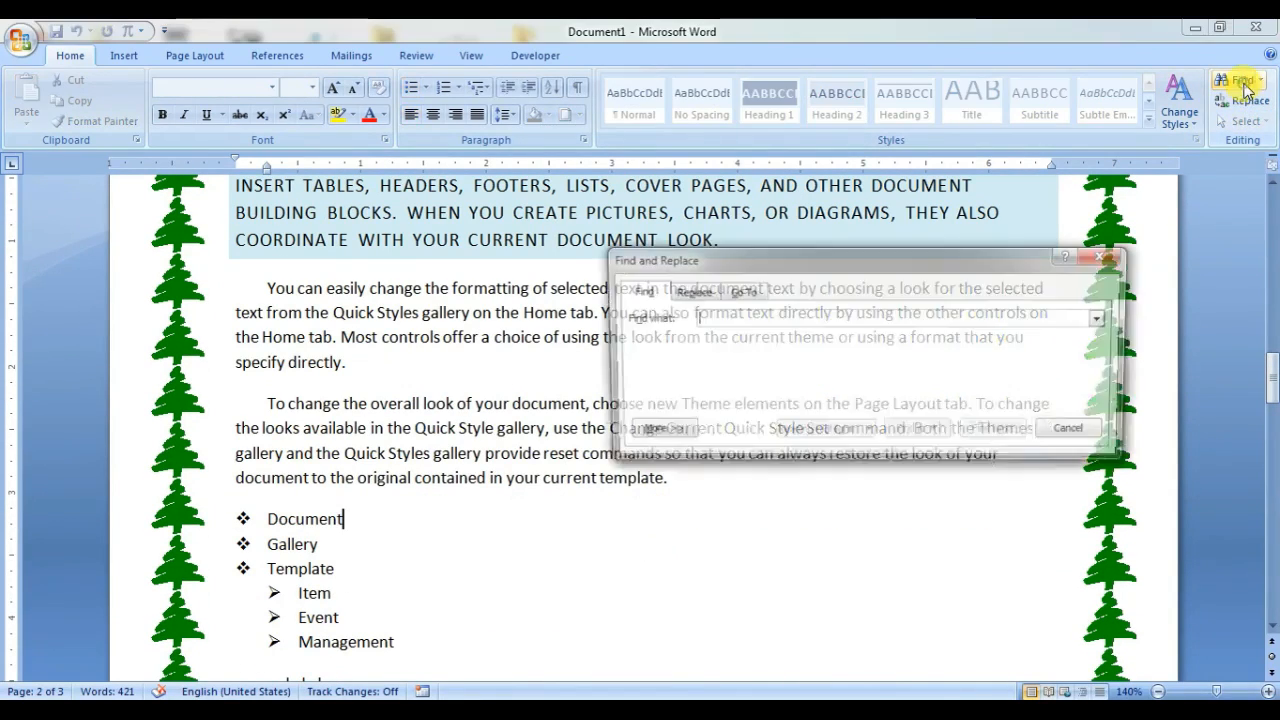
{"action": "left_click_drag", "start_coordinate": [739, 256], "coordinate": [714, 251]}
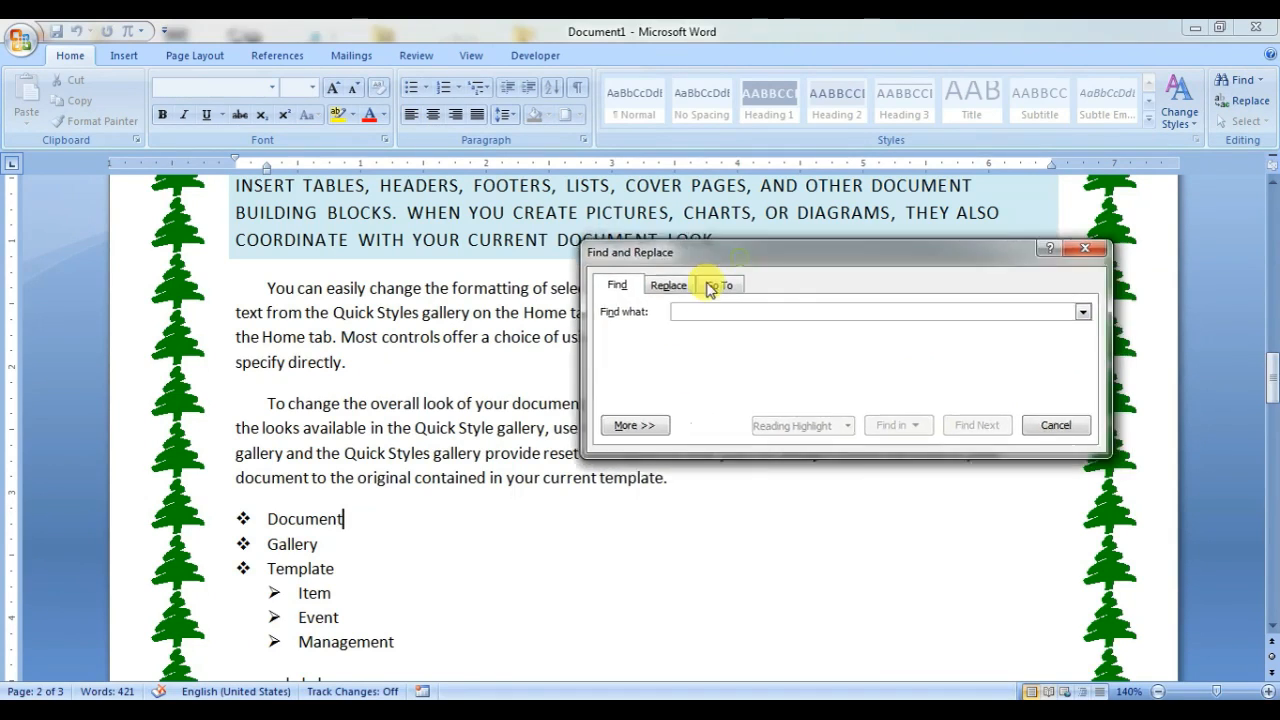
{"action": "left_click", "coordinate": [686, 382]}
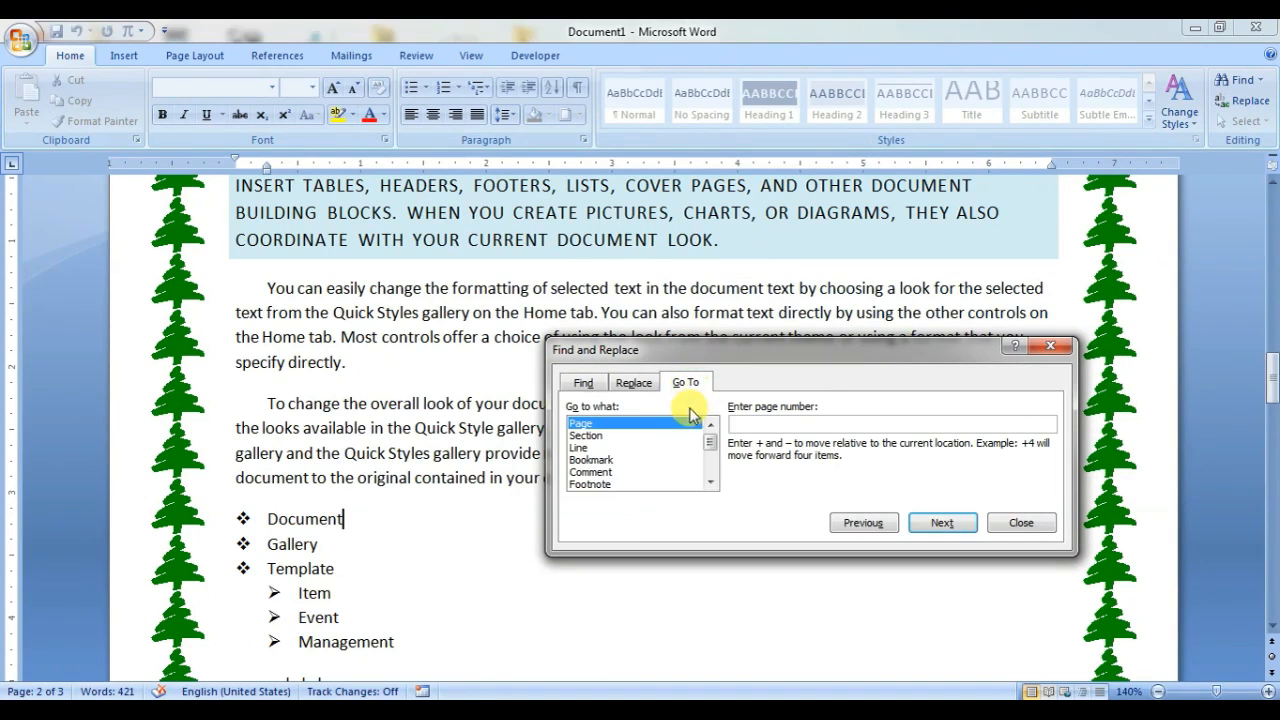
{"action": "left_click", "coordinate": [583, 382]}
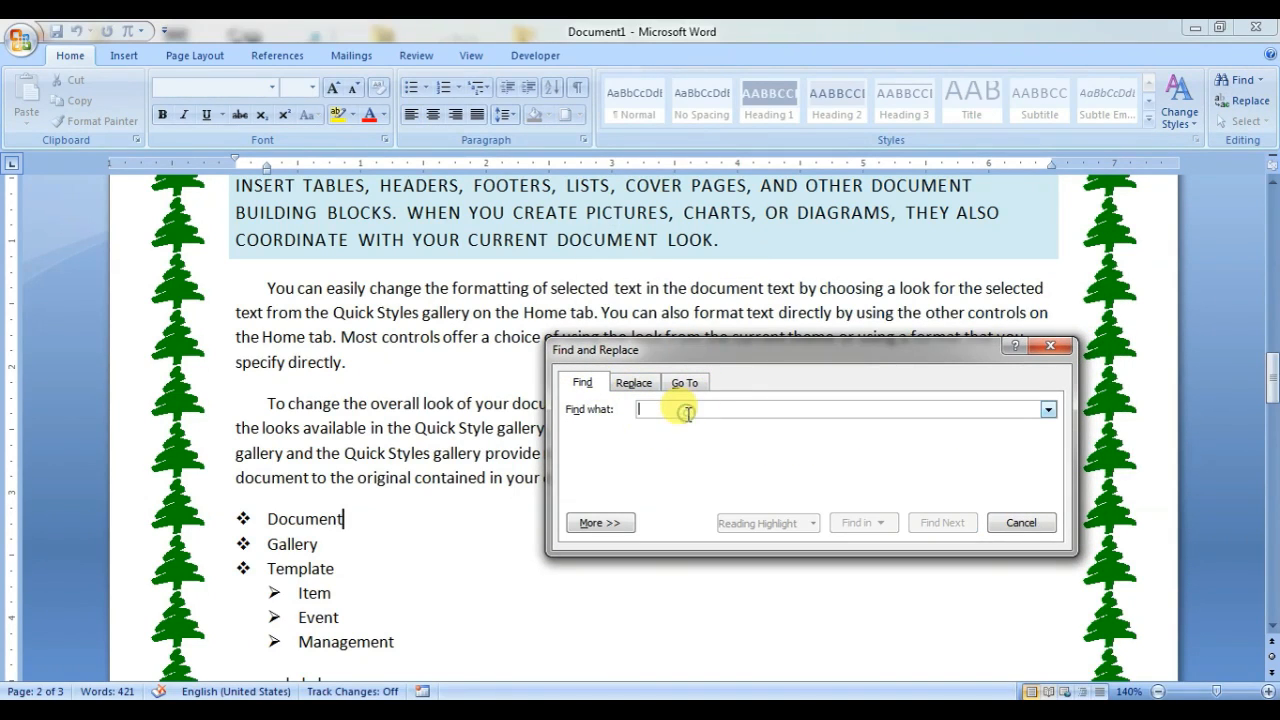
{"action": "left_click", "coordinate": [634, 383]}
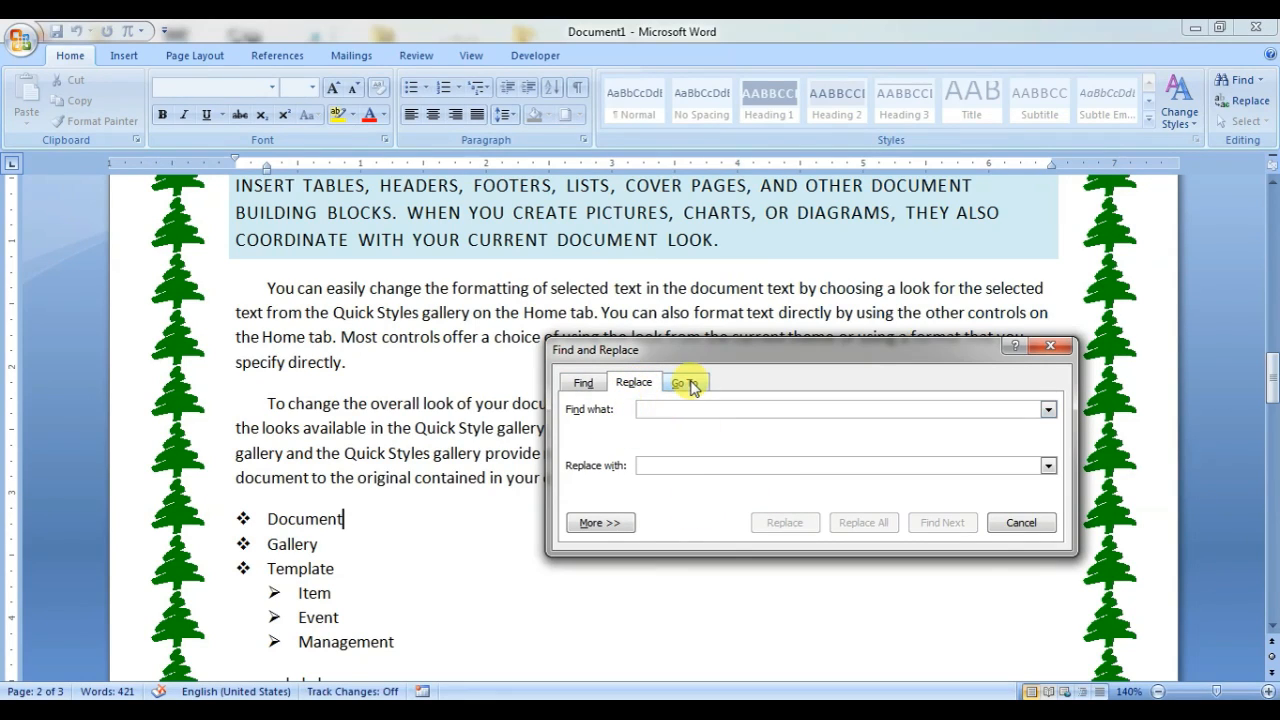
{"action": "left_click", "coordinate": [643, 408]}
- Copy the word "Quick" from the "You can easily change" paragraph on page 2 and enter it as the text to find
{"action": "double_click", "coordinate": [628, 288]}
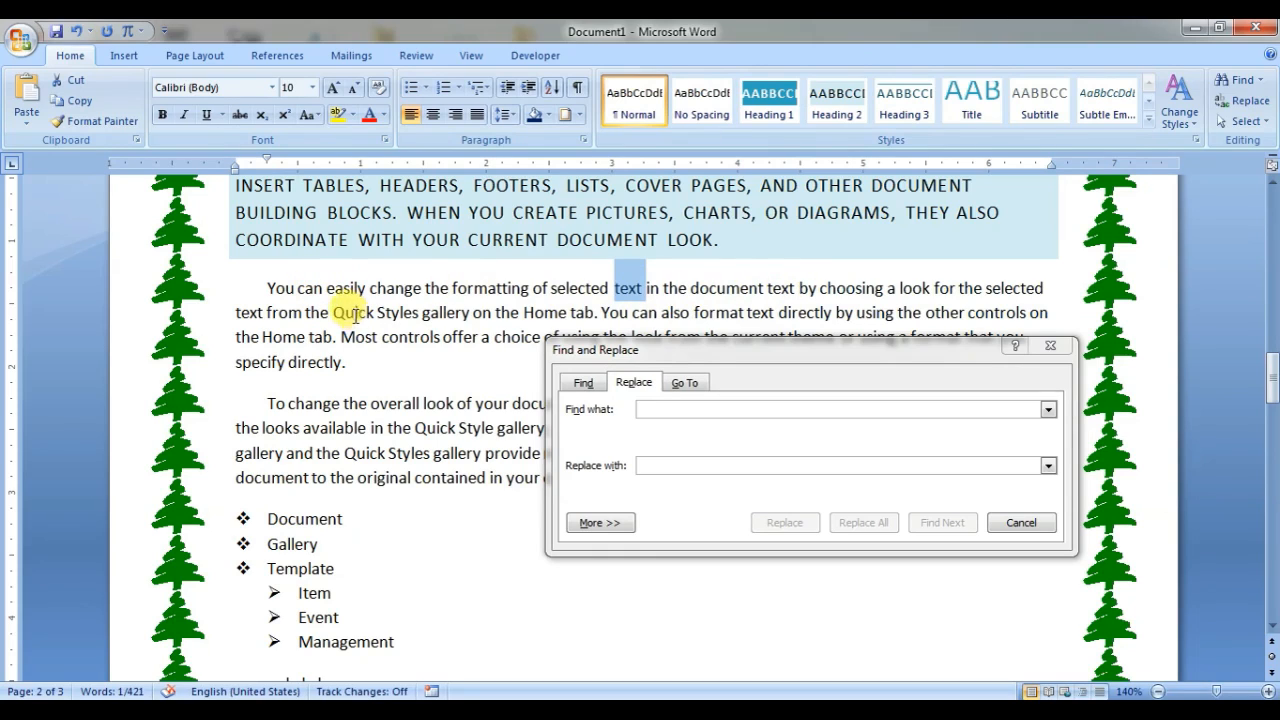
{"action": "double_click", "coordinate": [352, 312]}
{"action": "key", "text": "ctrl+c"}
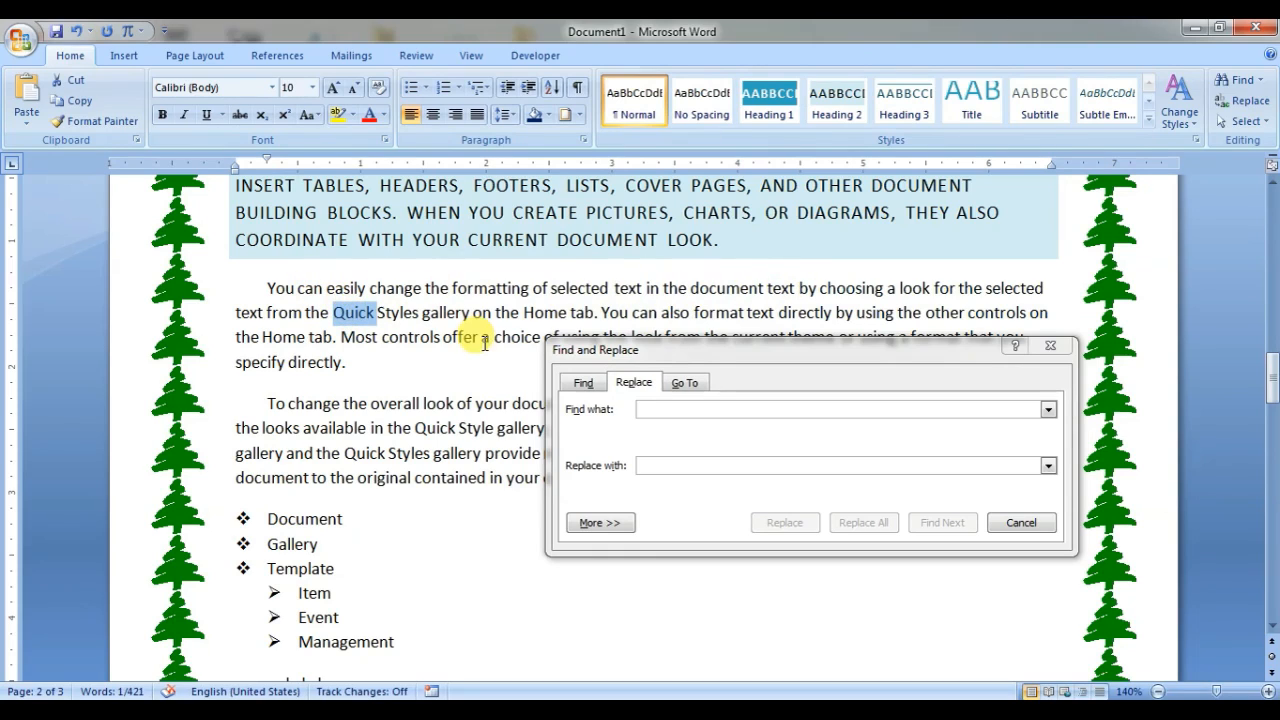
{"action": "left_click", "coordinate": [692, 408]}
{"action": "key", "text": "ctrl+v"}
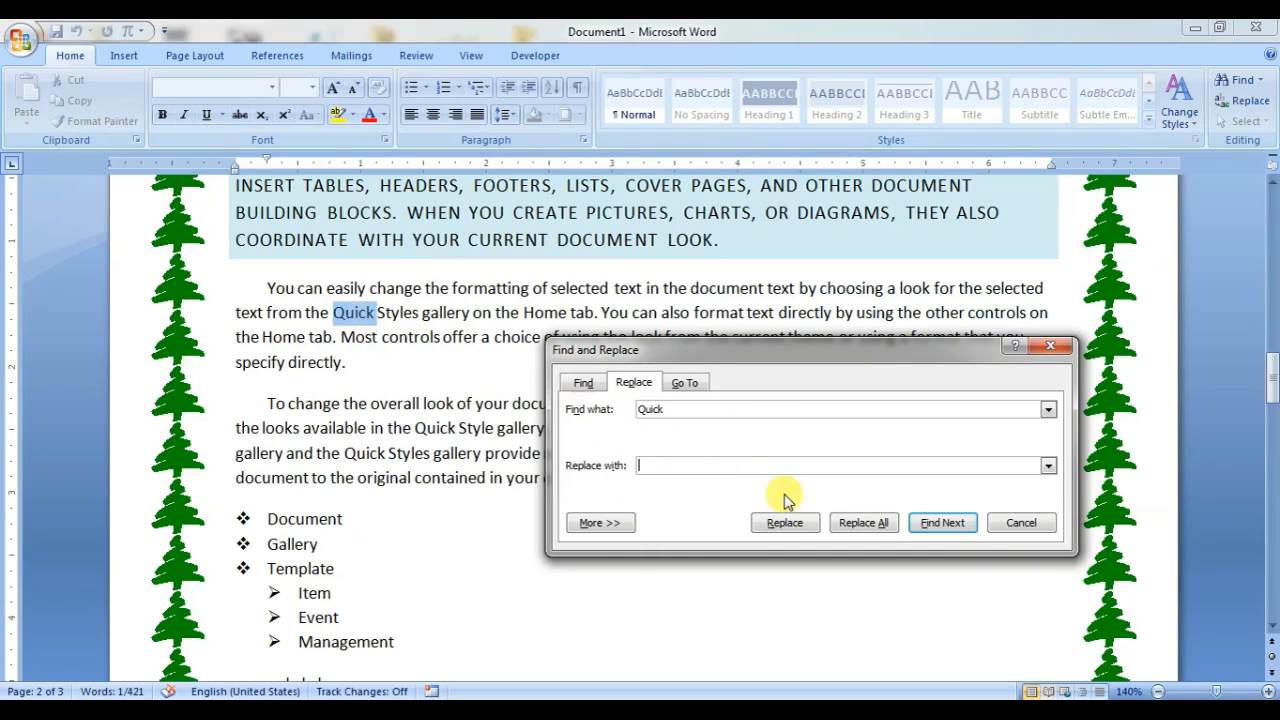
- Make the selected word "Quick" in the "You can easily change" paragraph red, bold and italic
{"action": "left_click", "coordinate": [369, 116]}
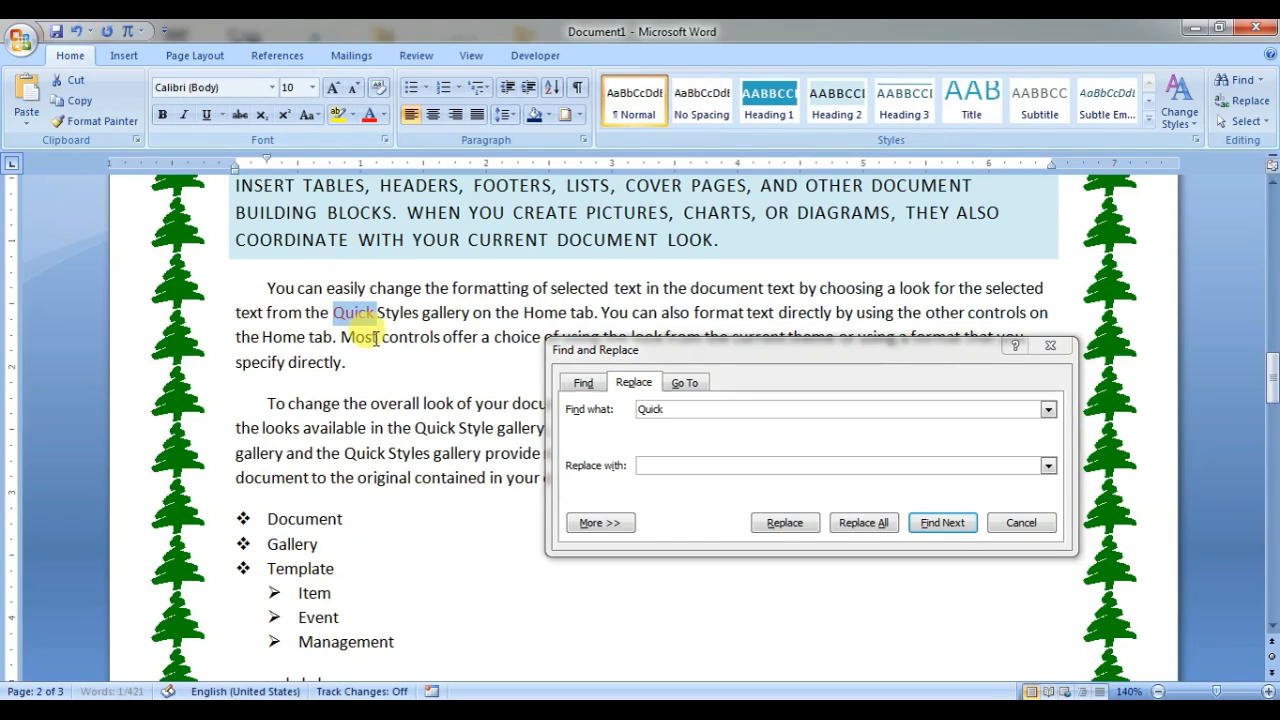
{"action": "left_click", "coordinate": [162, 115]}
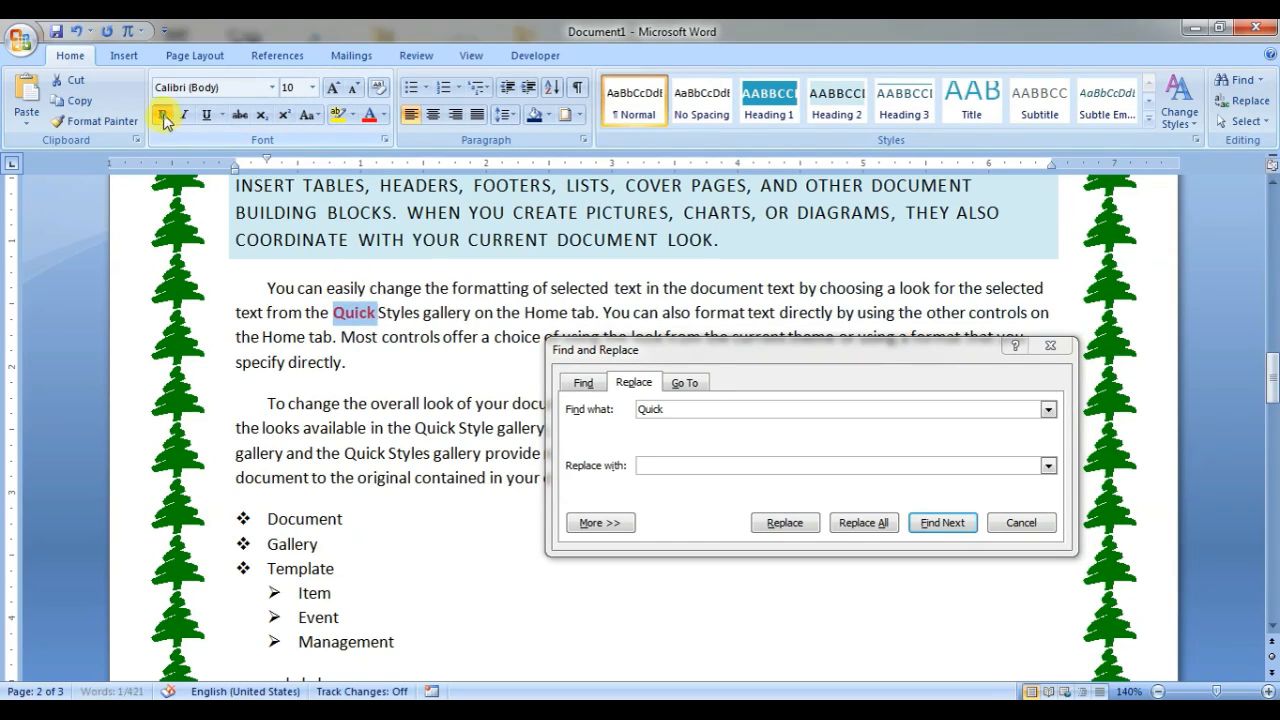
{"action": "left_click", "coordinate": [184, 116]}
- Replace every "Quick" in the document with "Fast" and insert a space between the red "Fast" and "Styles" on page 2
{"action": "left_click", "coordinate": [647, 463]}
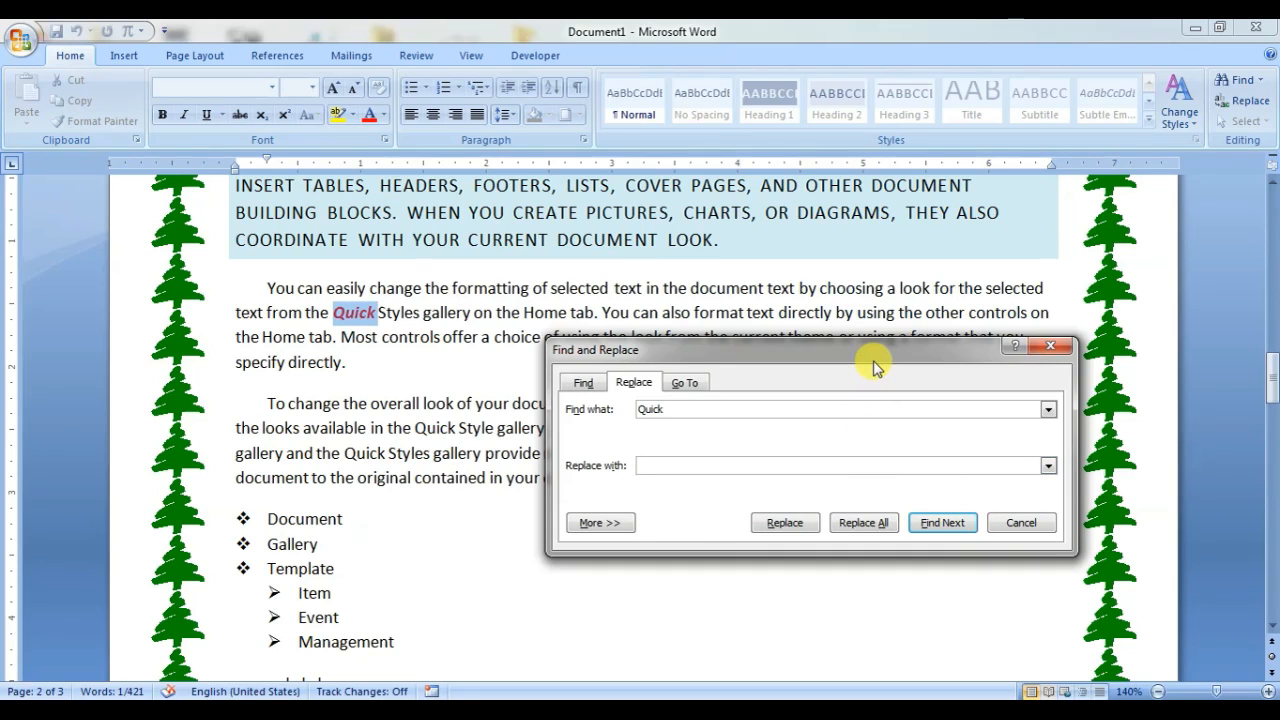
{"action": "type", "text": "Fast"}
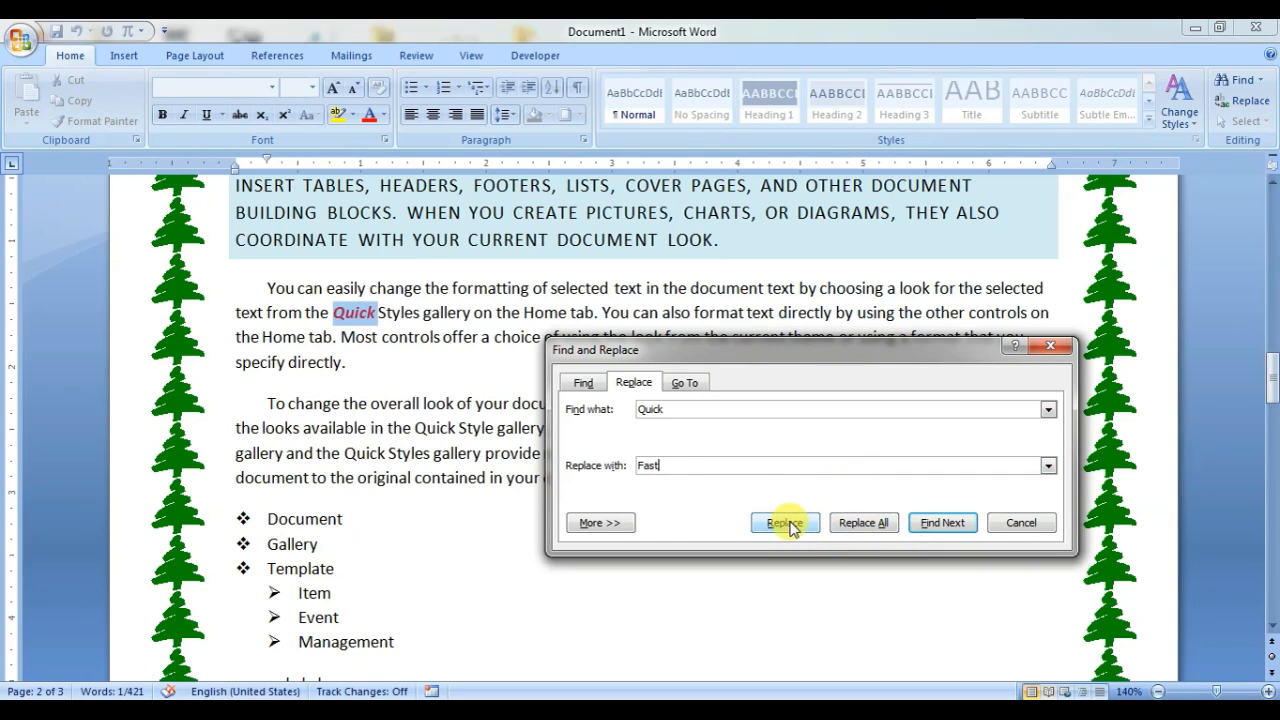
{"action": "left_click", "coordinate": [858, 525]}
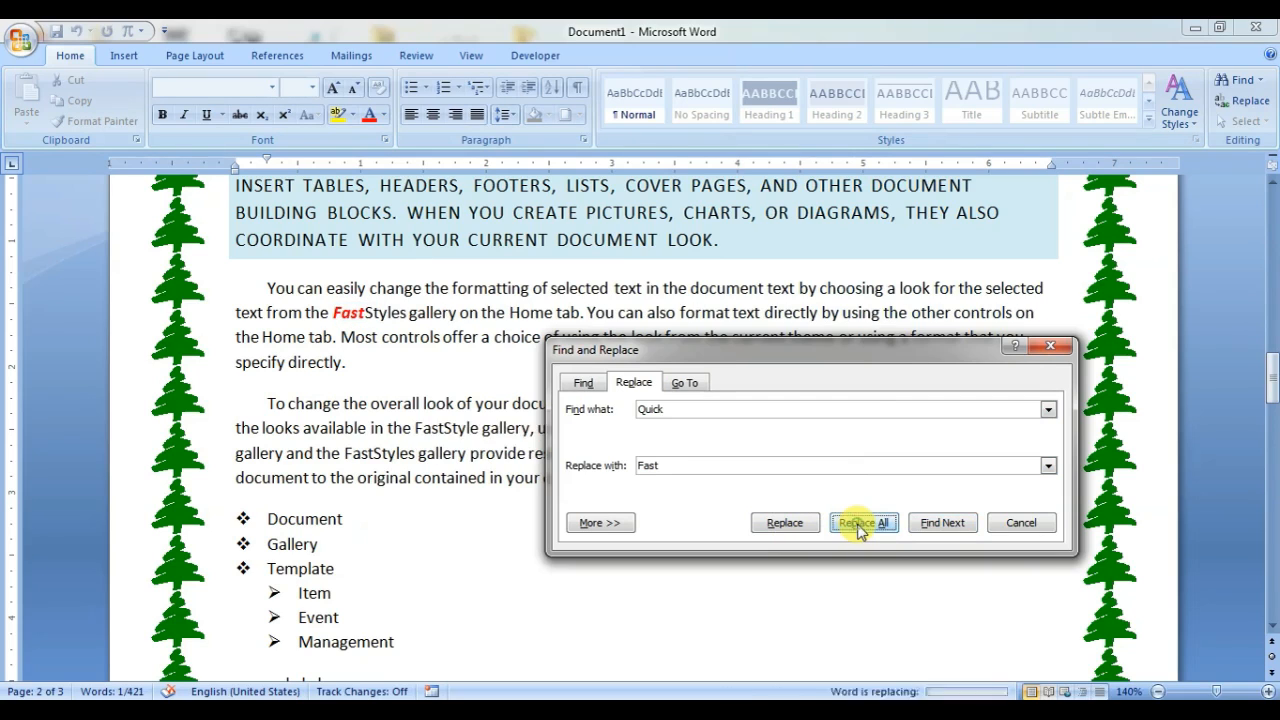
{"action": "left_click", "coordinate": [643, 415]}
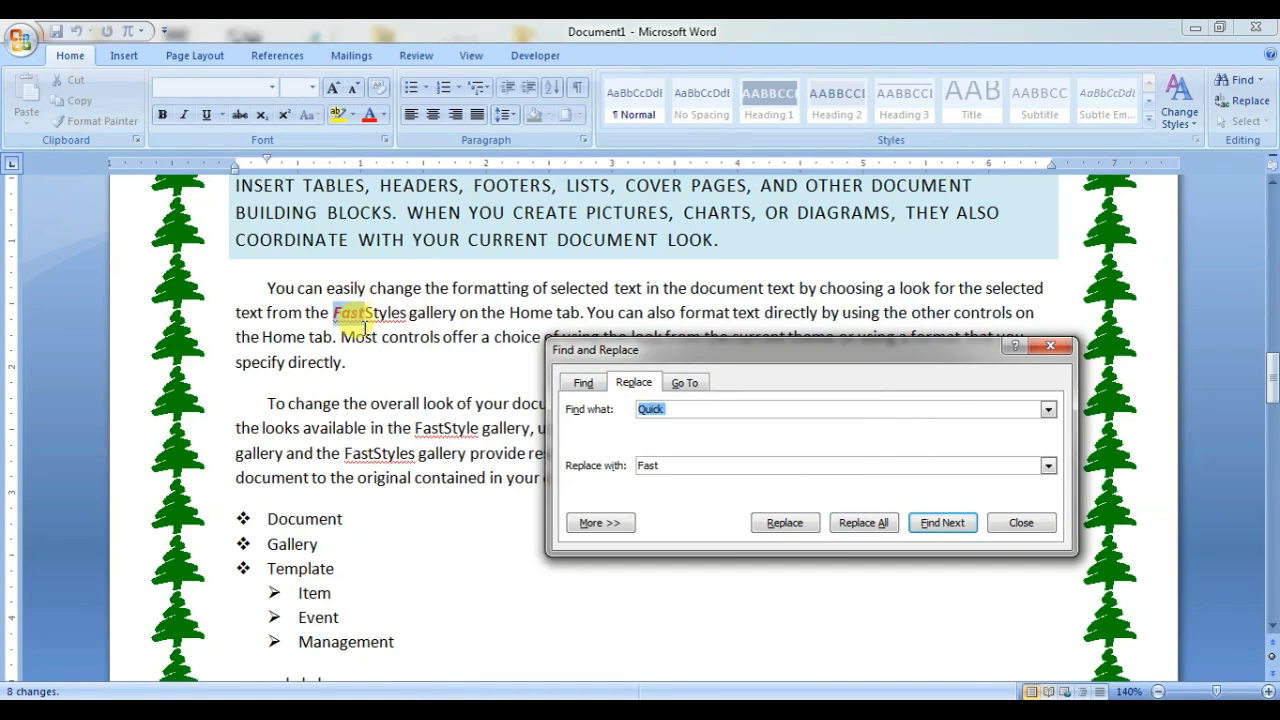
{"action": "left_click", "coordinate": [358, 312]}
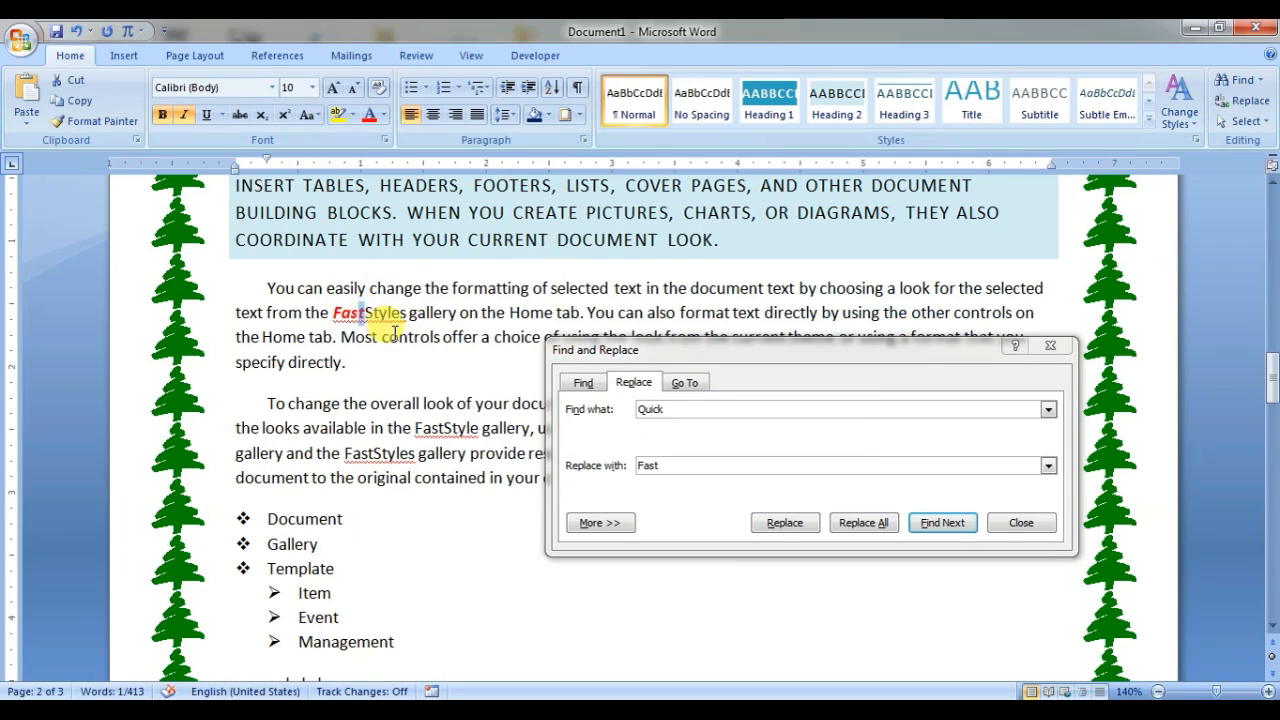
- Try to replace every "Quick" in the document with "Fast" followed by a space
{"action": "left_click", "coordinate": [446, 427]}
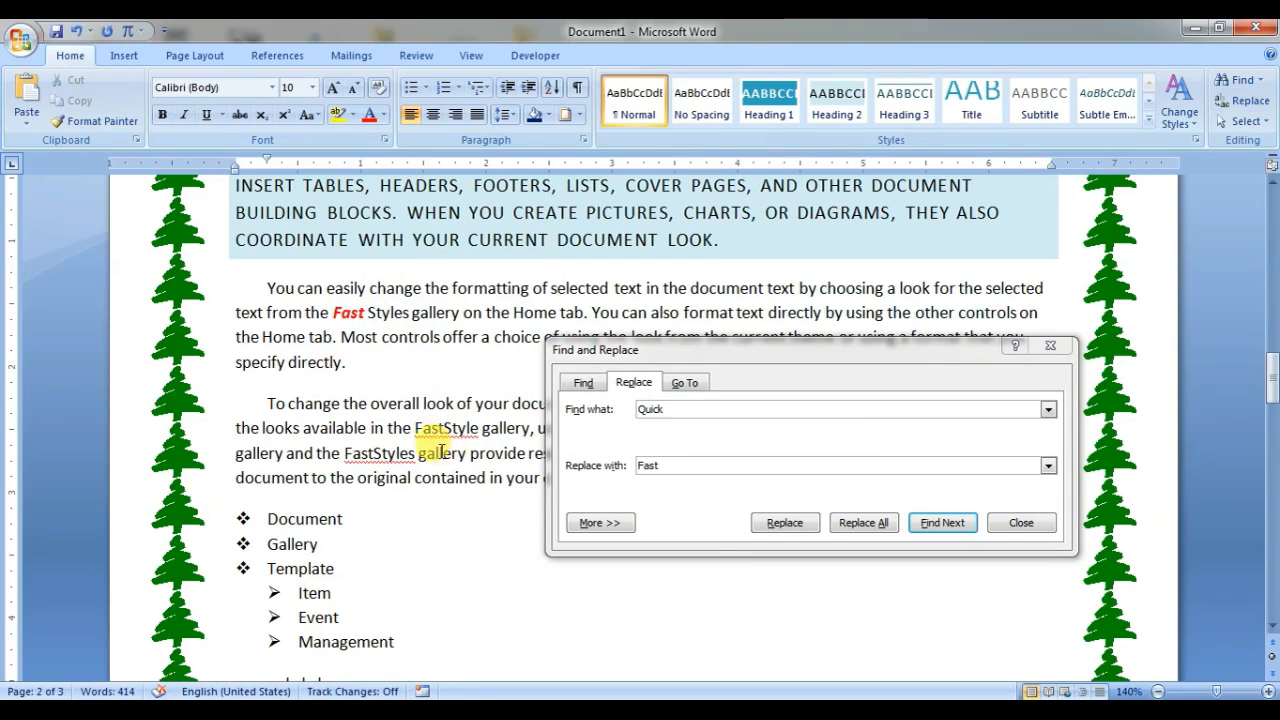
{"action": "left_click", "coordinate": [667, 467]}
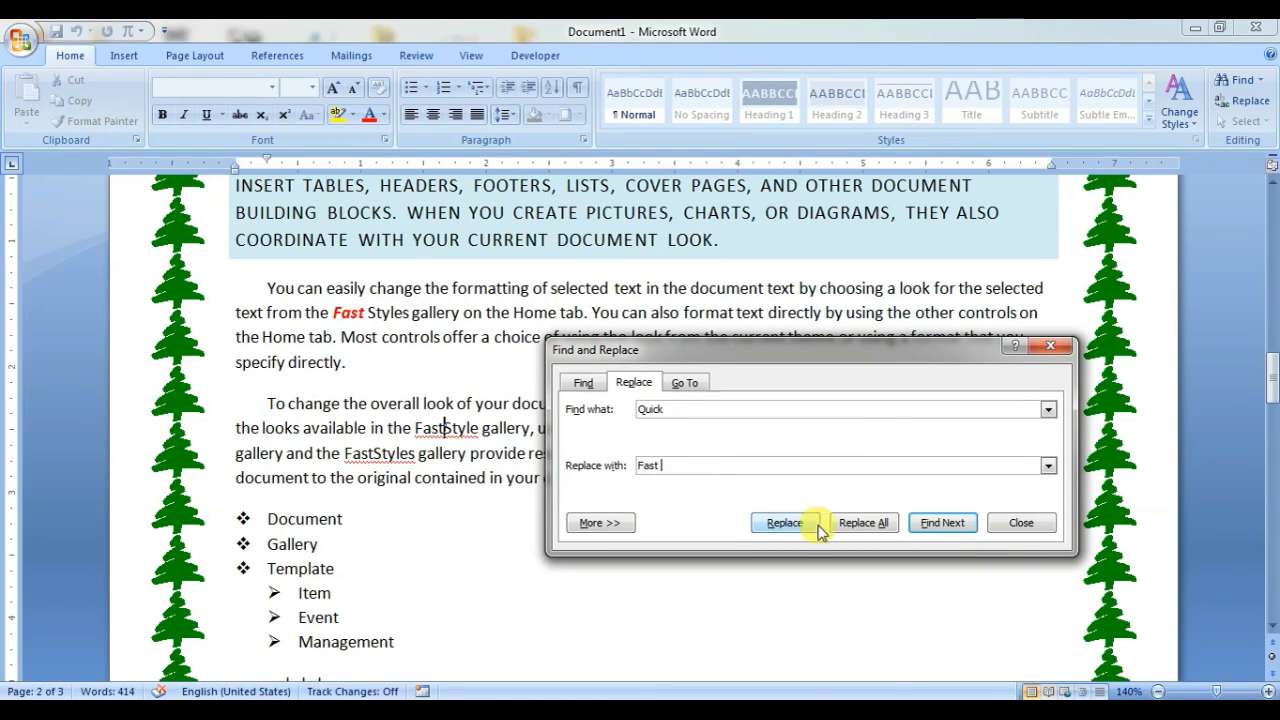
{"action": "left_click", "coordinate": [852, 523]}
{"action": "left_click", "coordinate": [643, 414]}
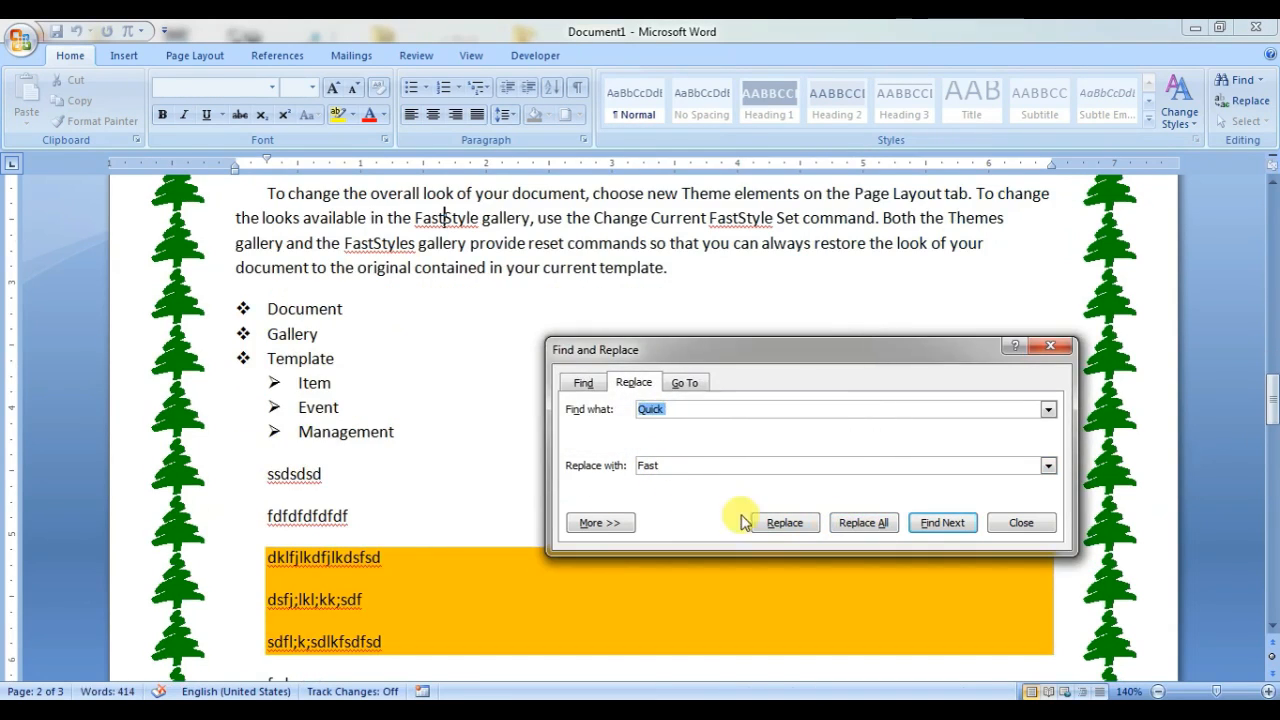
- Close Find and Replace and split both "FastStyle" mentions in the "To change the overall look" paragraph on page 2 into "Fast Style"
{"action": "left_click", "coordinate": [1018, 521]}
{"action": "scroll", "coordinate": [409, 351], "scroll_direction": "up", "scroll_amount": 4}
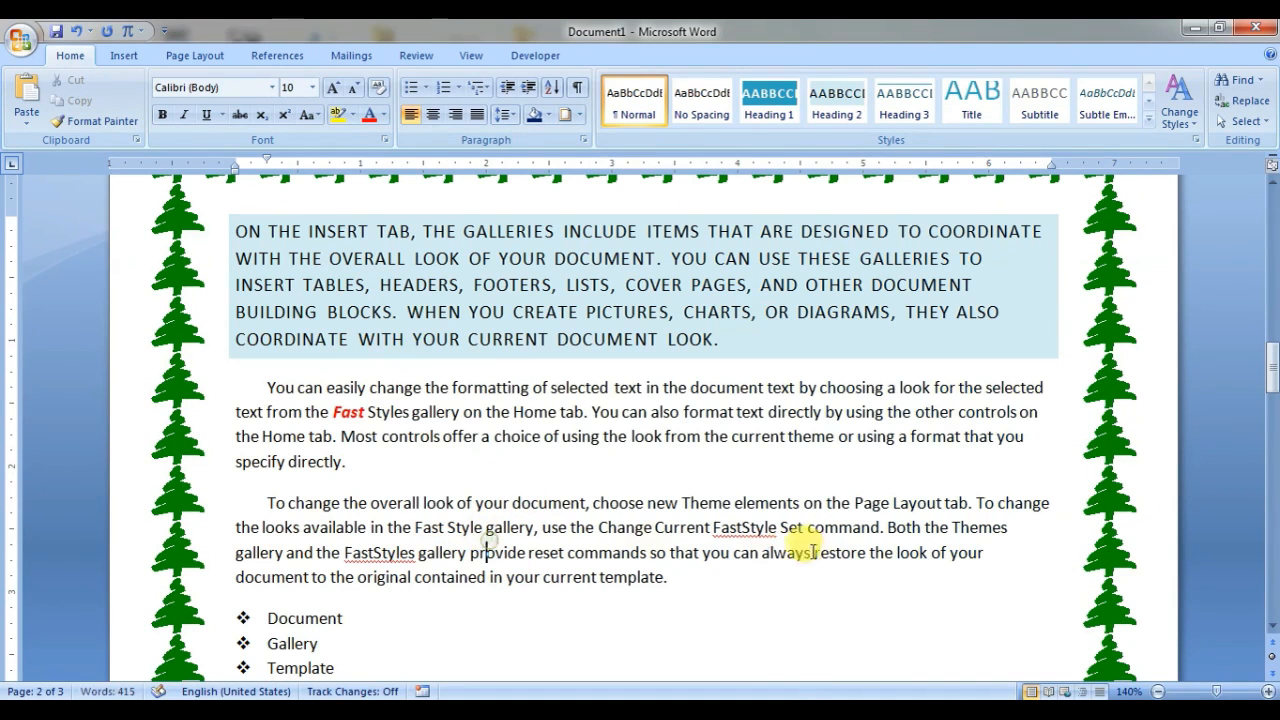
{"action": "left_click", "coordinate": [742, 527]}
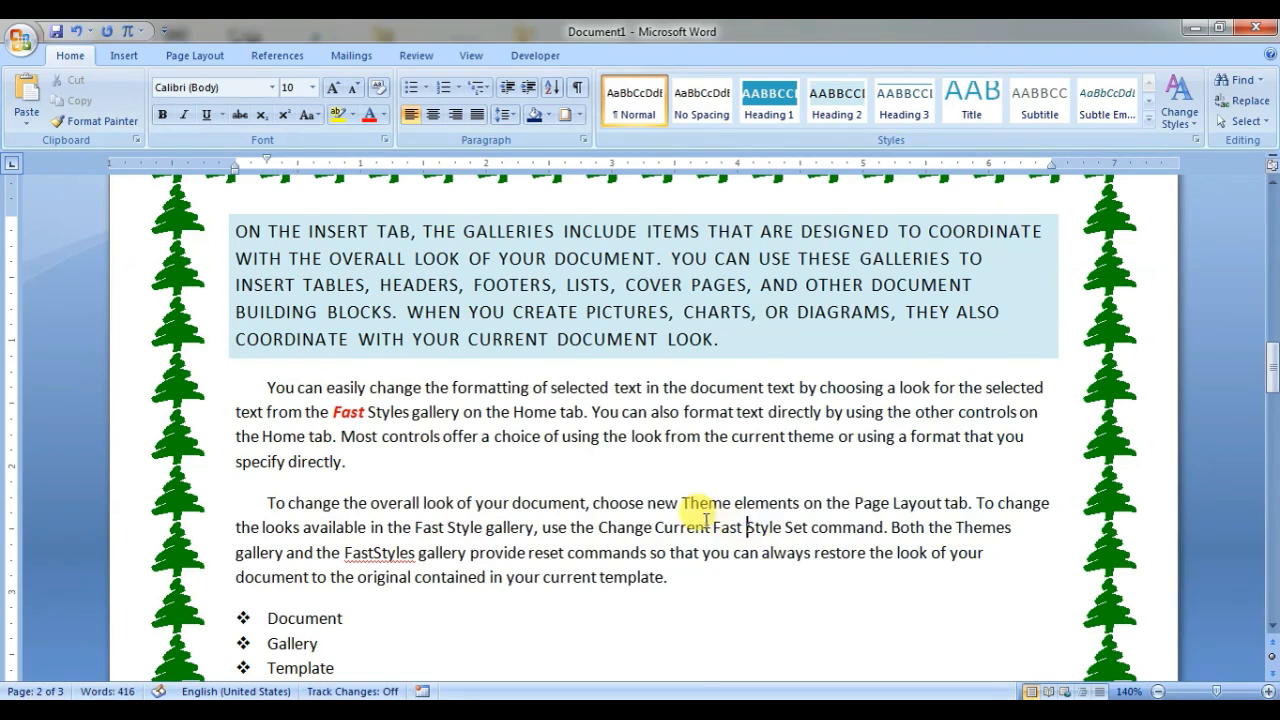
- Jump to page 1 of the document with Go To and close the dialog
{"action": "scroll", "coordinate": [715, 520], "scroll_direction": "down", "scroll_amount": 1}
{"action": "left_click_drag", "start_coordinate": [722, 465], "coordinate": [730, 466]}
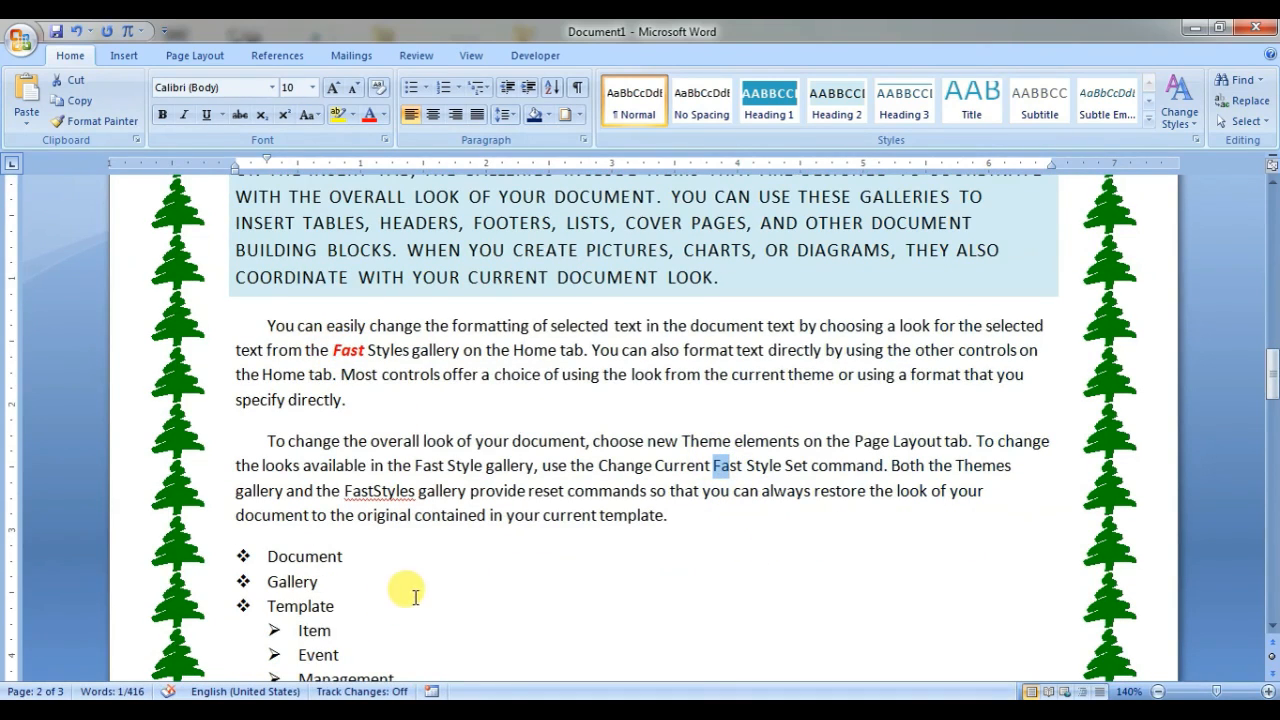
{"action": "key", "text": "ctrl+f"}
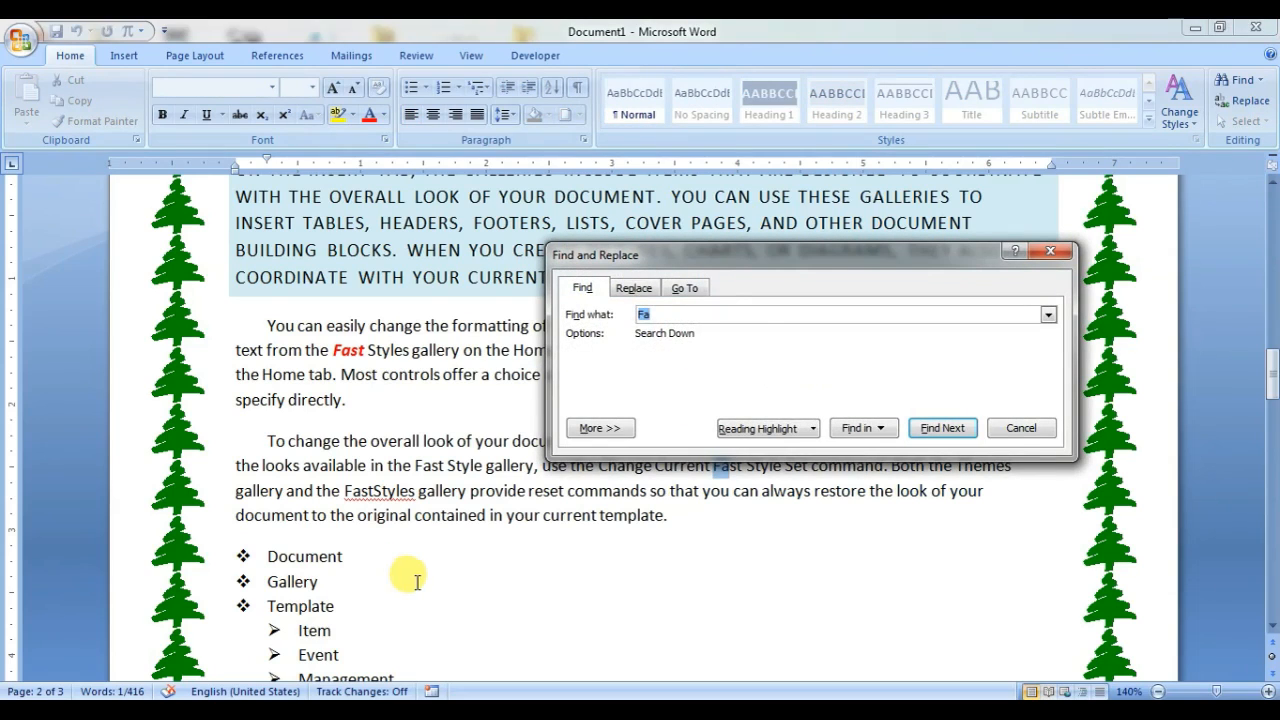
{"action": "left_click", "coordinate": [694, 288]}
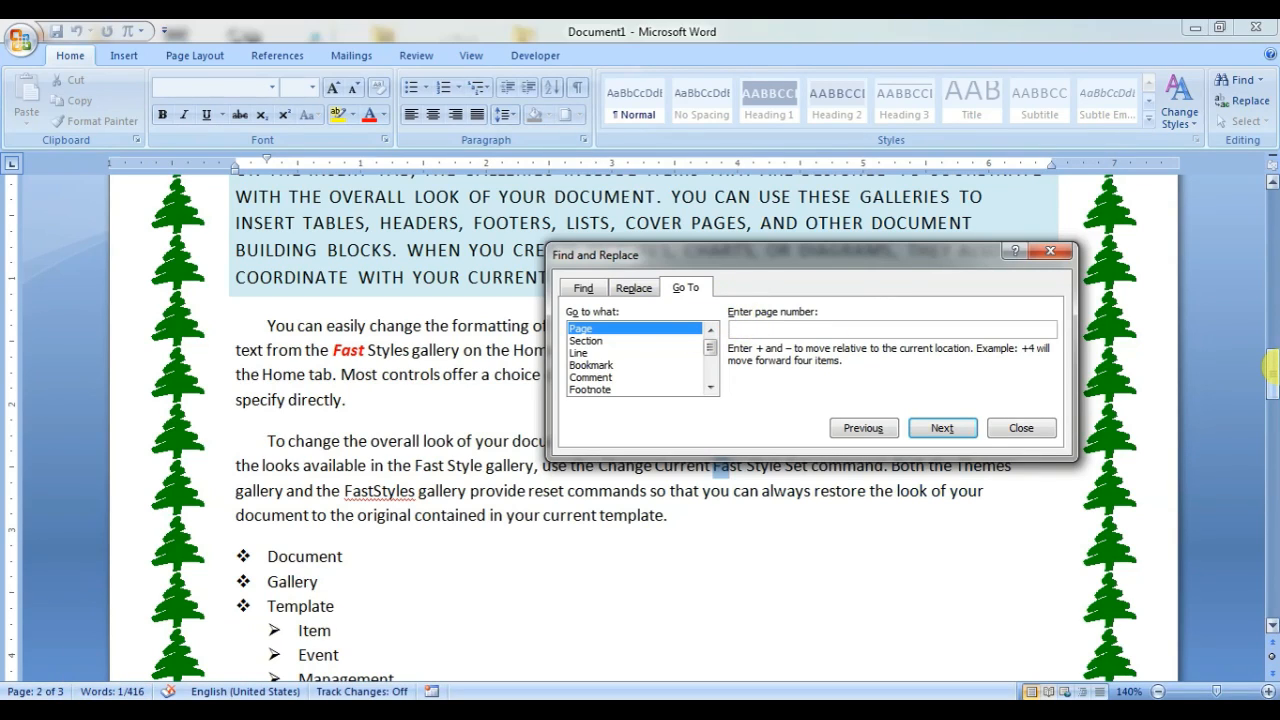
{"action": "type", "text": "1"}
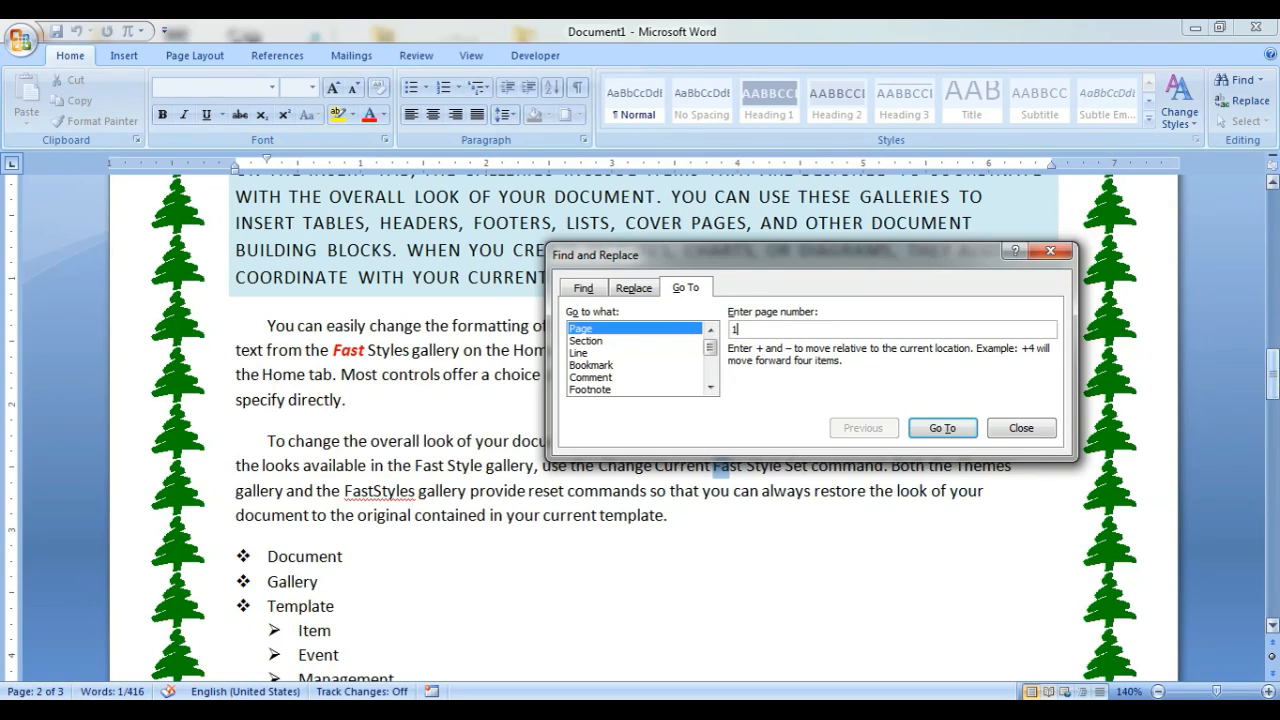
{"action": "left_click", "coordinate": [958, 429]}
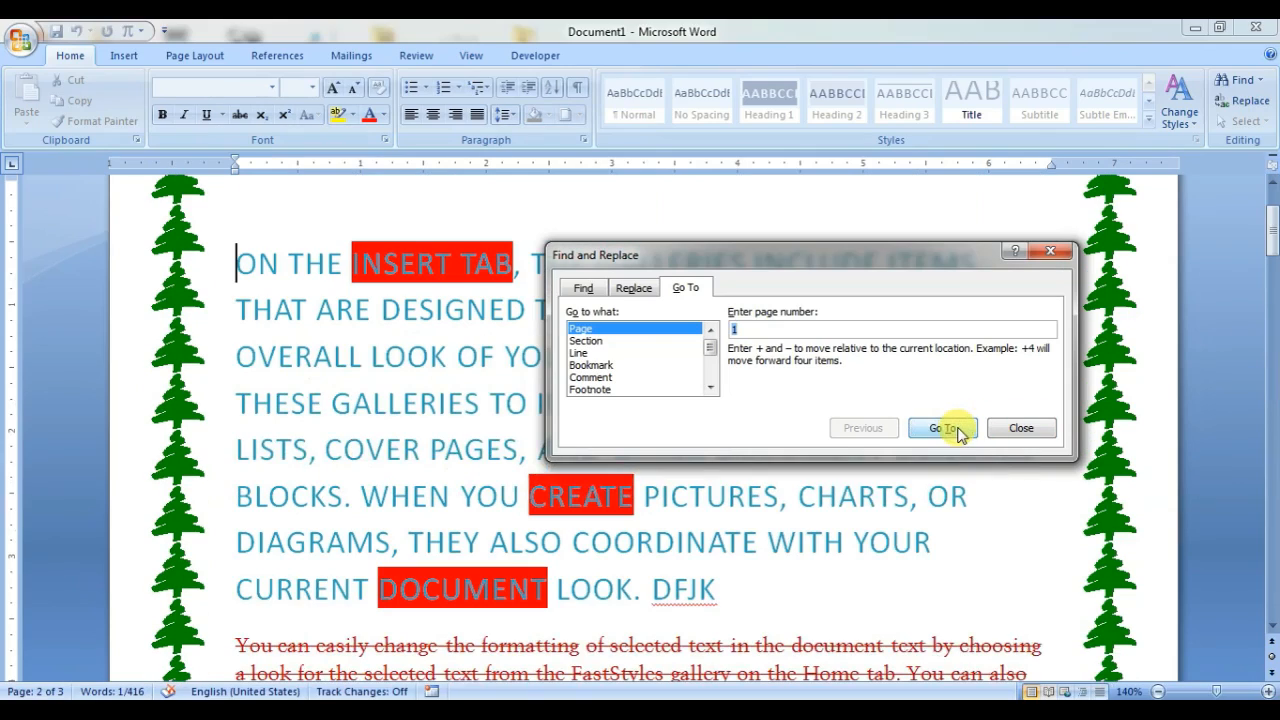
{"action": "left_click", "coordinate": [995, 434]}
- Look over the formatted text on page 1 at 90% zoom and show the commands for inserting content
{"action": "scroll", "coordinate": [634, 351], "scroll_direction": "up", "scroll_amount": 2}
{"action": "scroll", "coordinate": [650, 400], "scroll_direction": "down", "scroll_amount": 12}
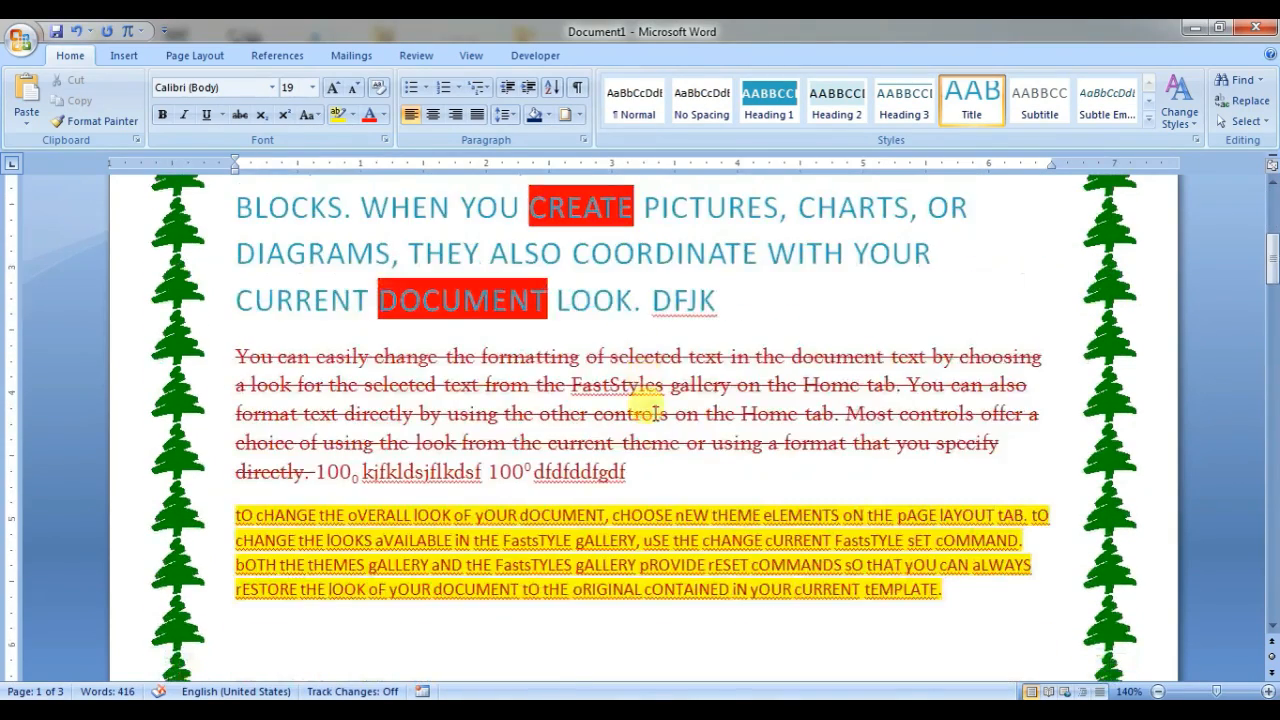
{"action": "scroll", "coordinate": [677, 474], "scroll_direction": "down", "scroll_amount": 3}
{"action": "scroll", "coordinate": [671, 506], "scroll_direction": "up", "scroll_amount": 15}
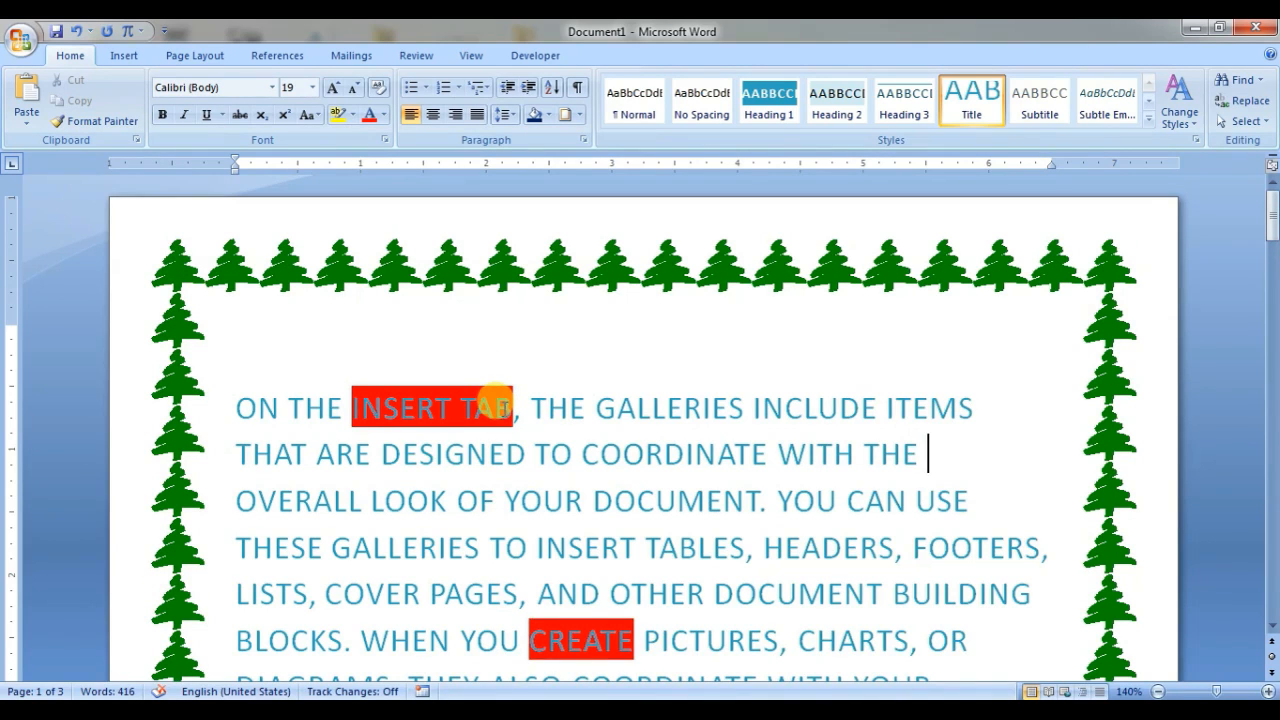
{"action": "scroll", "coordinate": [497, 408], "scroll_direction": "down", "scroll_amount": 5}
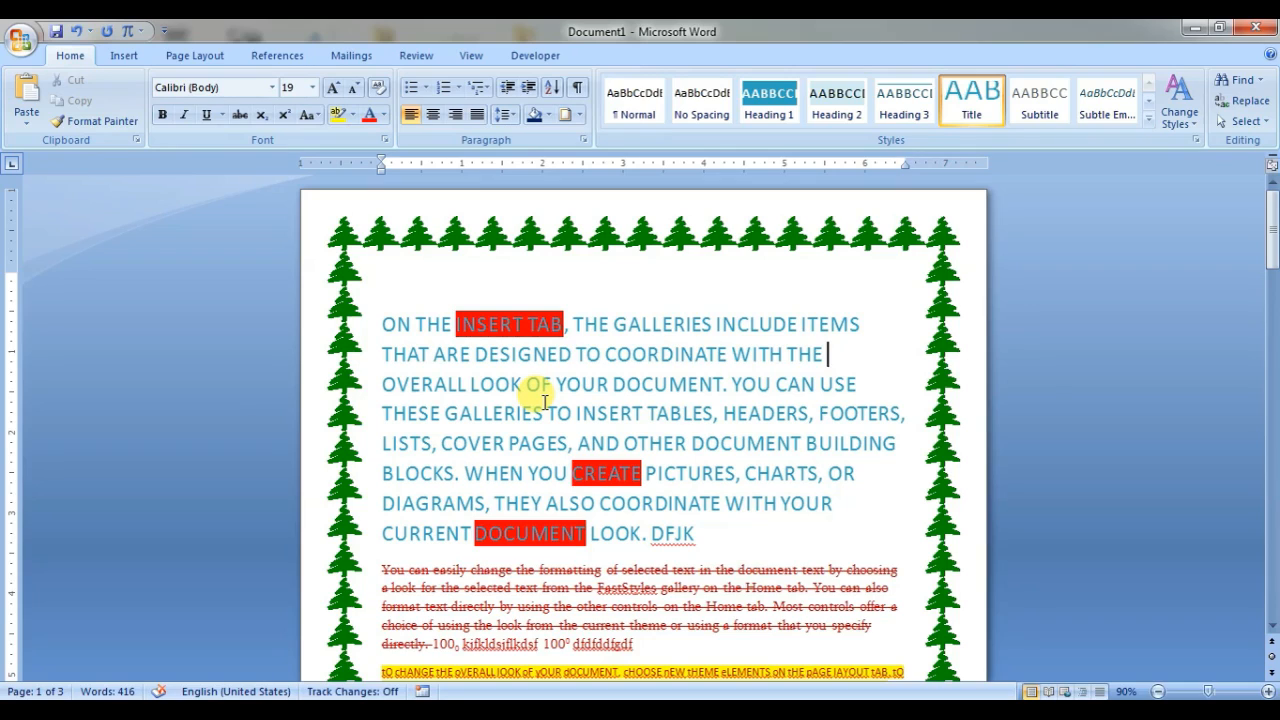
{"action": "scroll", "coordinate": [614, 410], "scroll_direction": "down", "scroll_amount": 1}
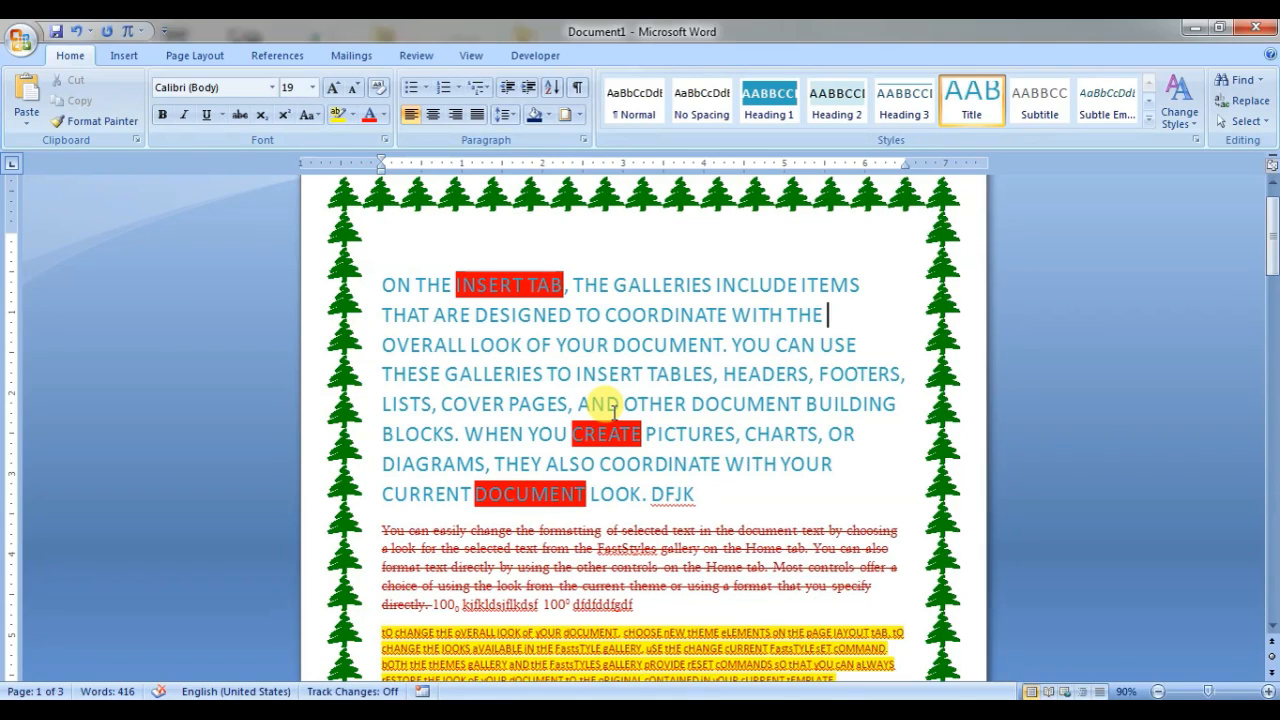
{"action": "left_click", "coordinate": [128, 56]}
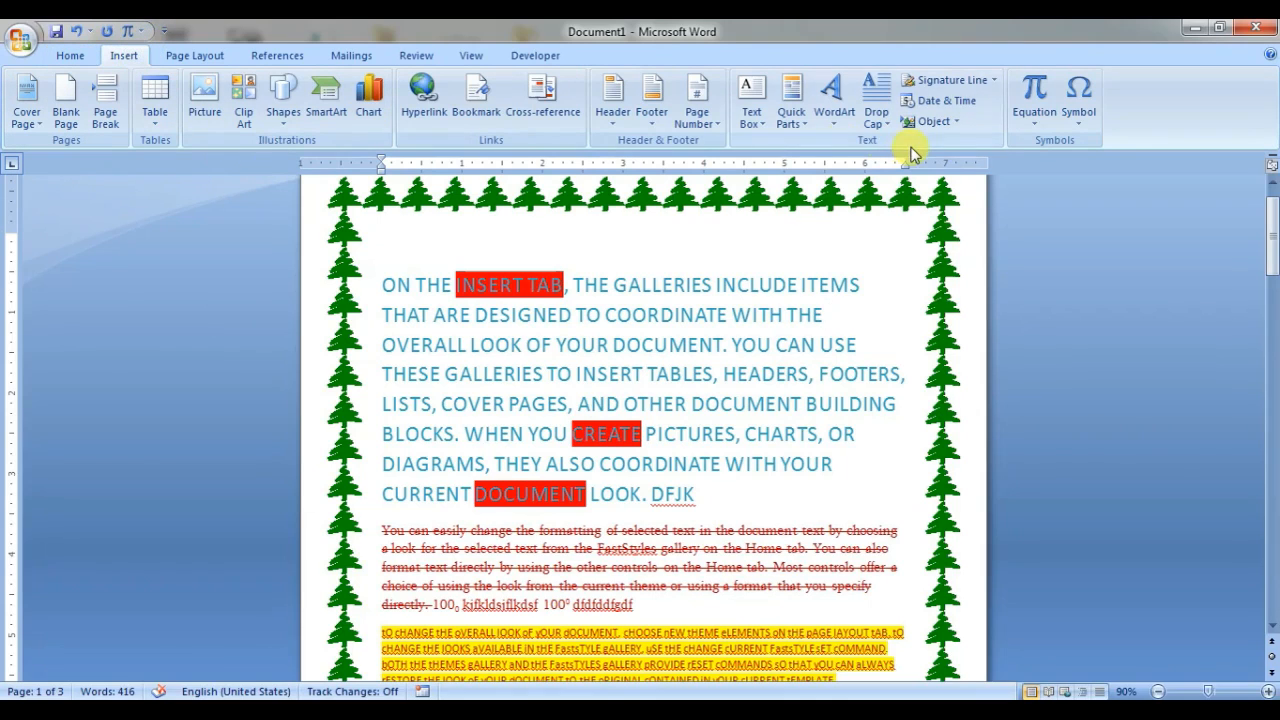